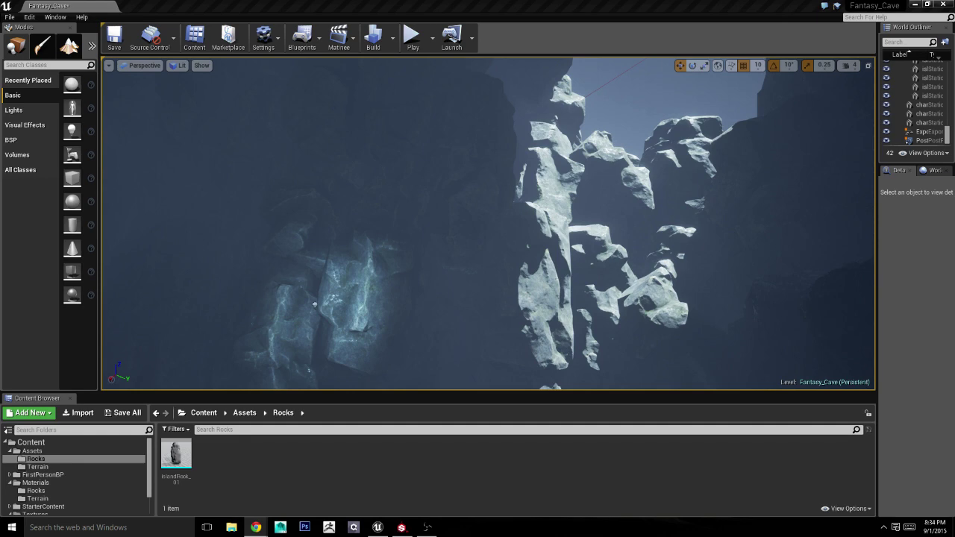
# Step: Bring Substance Painter with the islandRock_01 project to the front from the Unreal Fantasy_Cave level
pyautogui.click(401, 526)
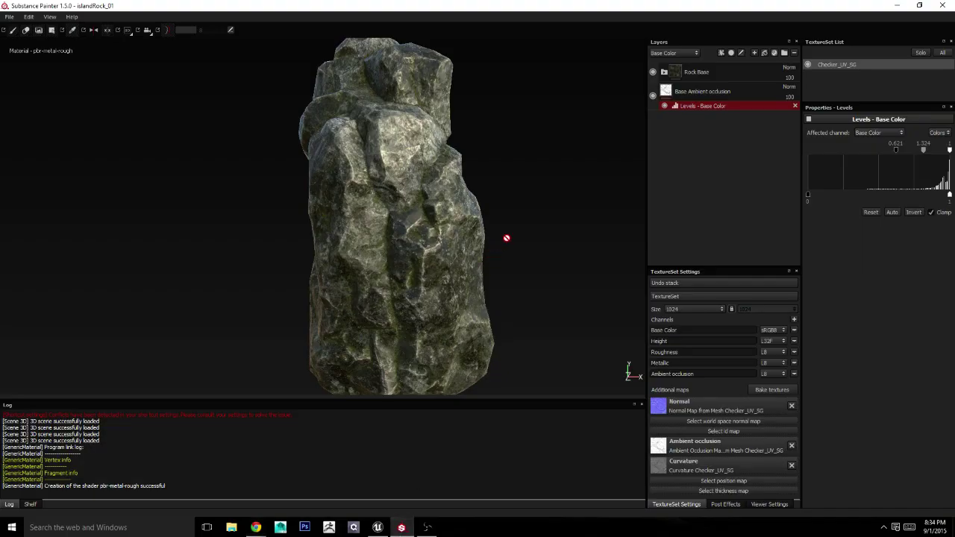
# Step: Show the shelf's Smart materials, scroll to Rock Base, and bring up the Rock Base layer's options
pyautogui.keyDown('alt'); pyautogui.moveTo(505, 239); pyautogui.dragTo(445, 239, button='middle'); pyautogui.keyUp('alt')
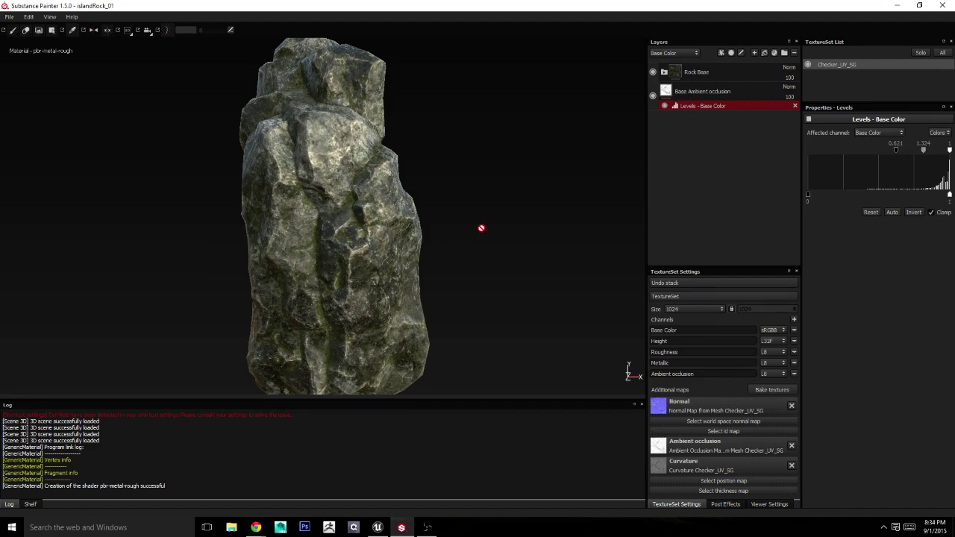
pyautogui.click(30, 505)
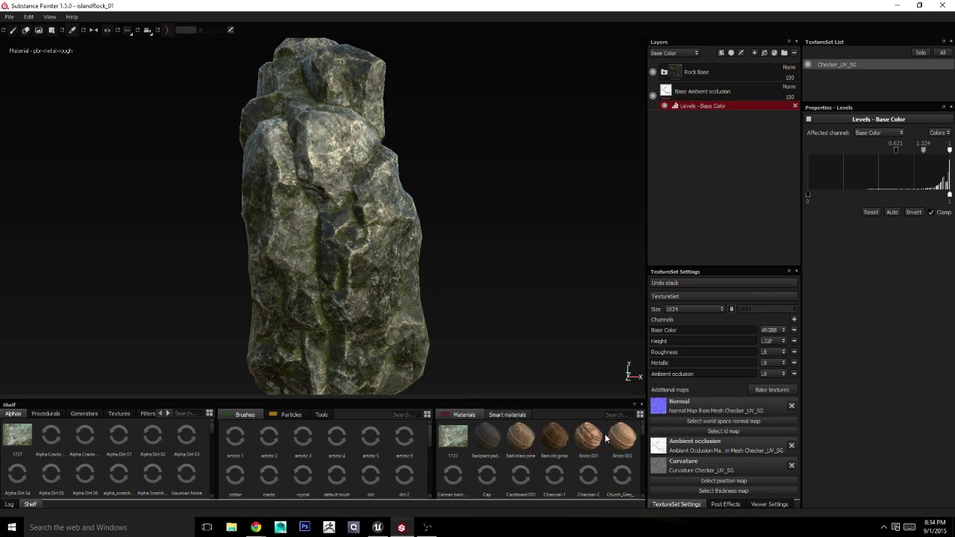
pyautogui.click(516, 415)
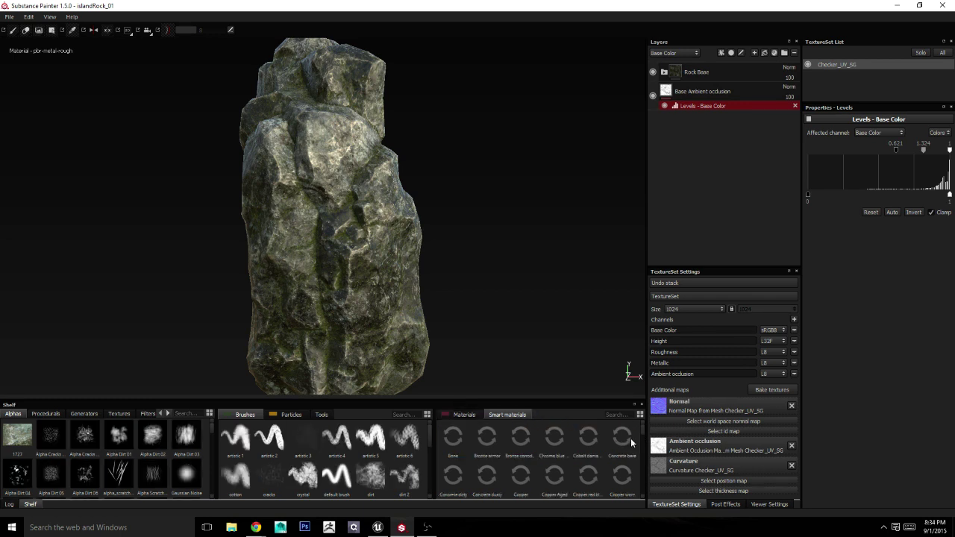
pyautogui.scroll(-5, 641, 444)
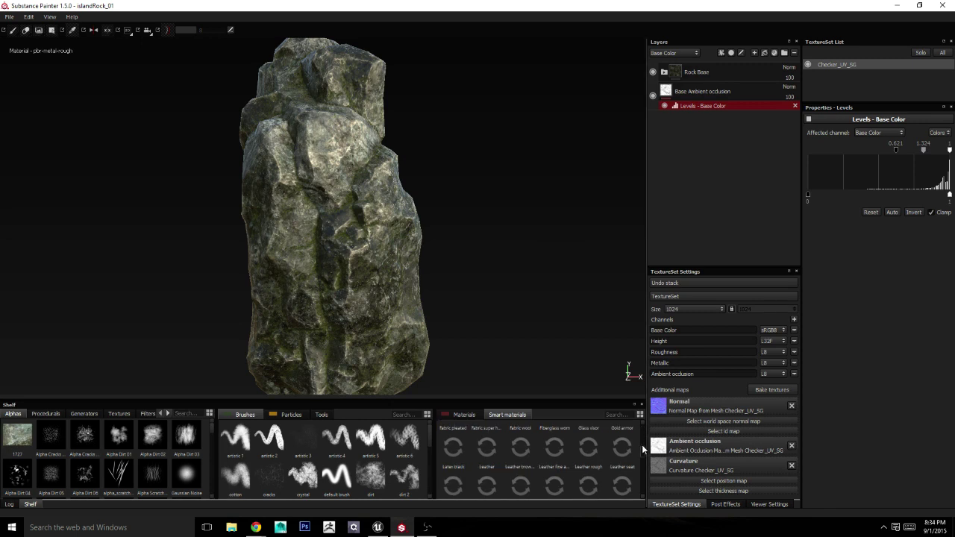
pyautogui.scroll(-3, 642, 450)
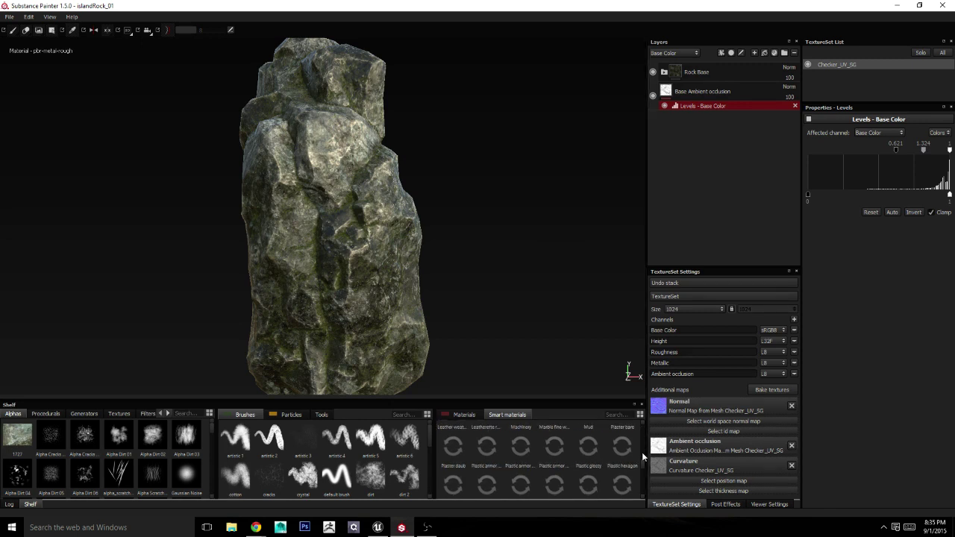
pyautogui.moveTo(641, 461); pyautogui.dragTo(643, 467)
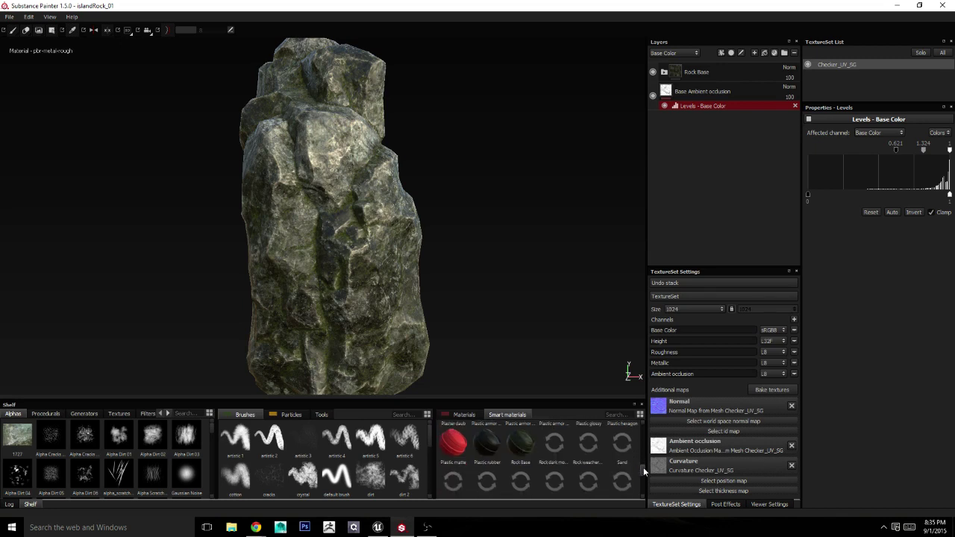
pyautogui.rightClick(719, 72)
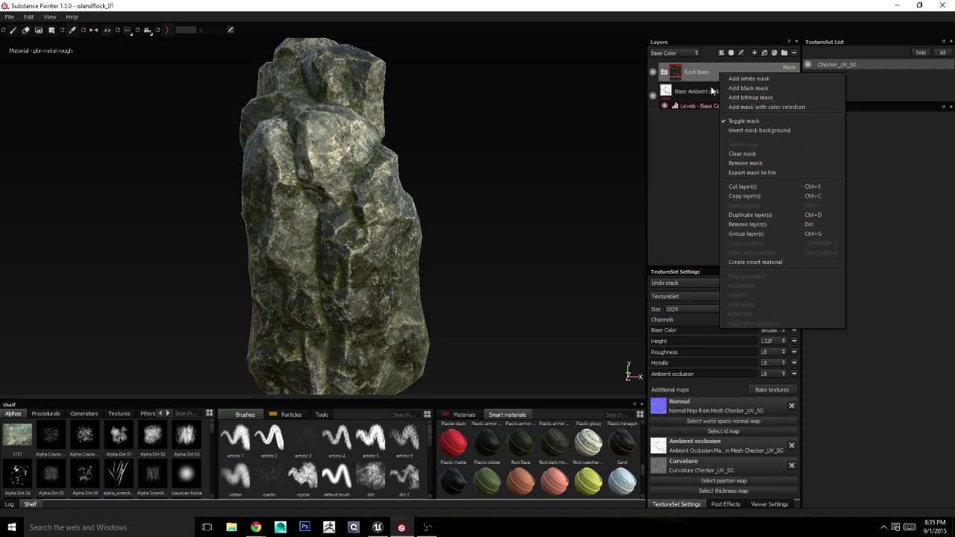
# Step: Rename the Rock Base layer folder to Custom Rock and delete the Rock Base smart material
pyautogui.doubleClick(697, 71)
pyautogui.press('BackSpace')
pyautogui.write('Custom Rock')
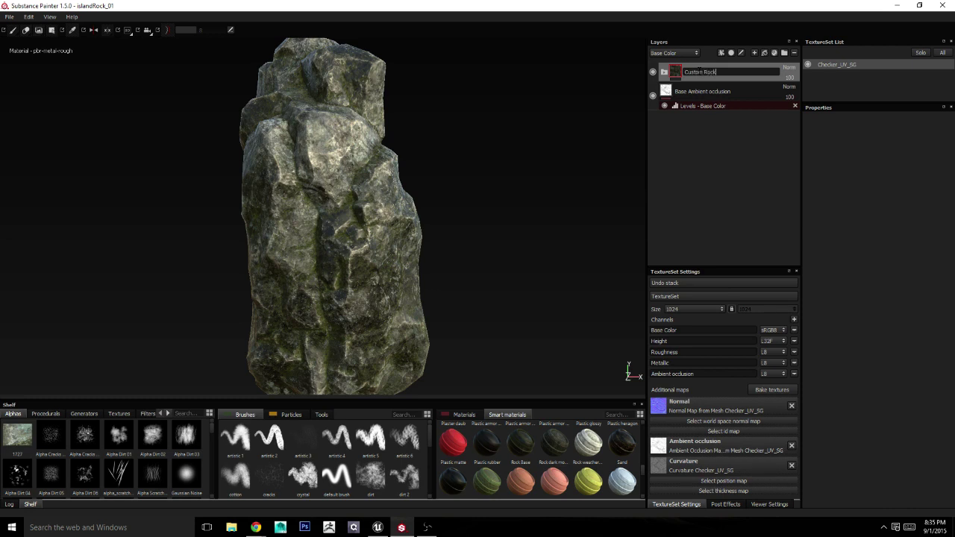
pyautogui.press('Return')
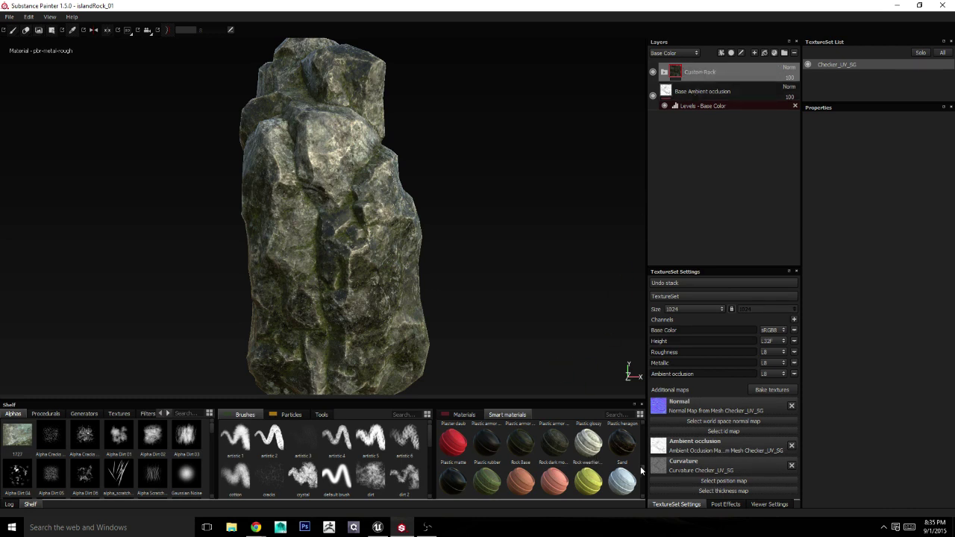
pyautogui.moveTo(640, 466); pyautogui.dragTo(642, 469)
pyautogui.rightClick(509, 437)
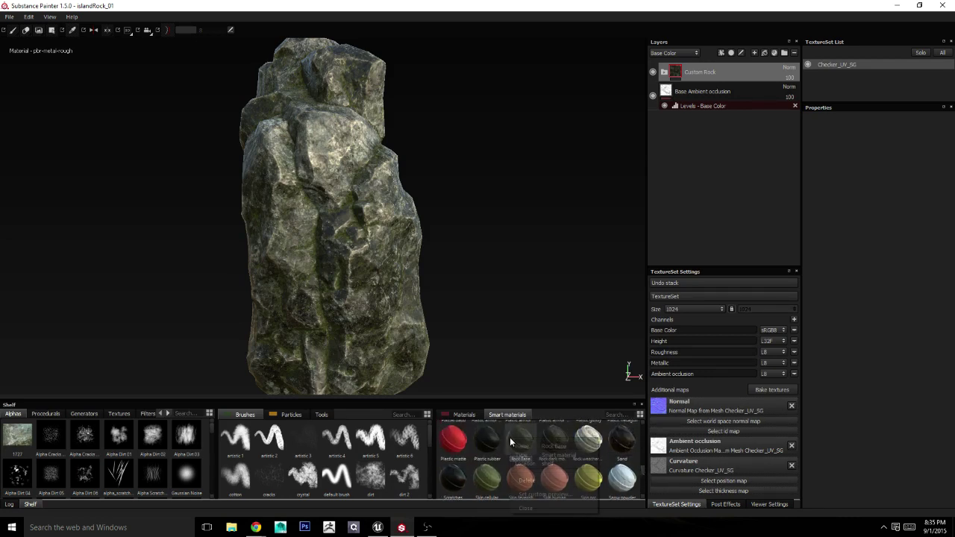
pyautogui.click(540, 479)
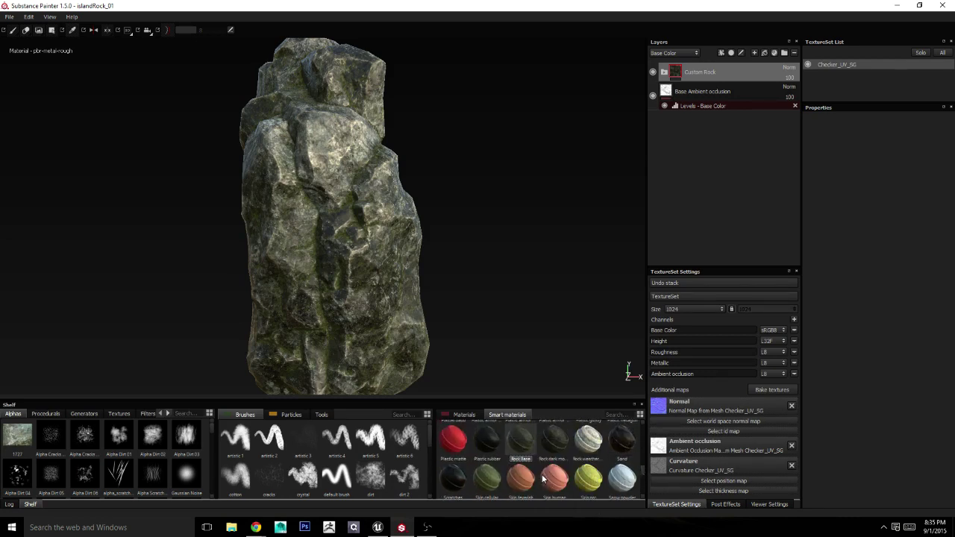
# Step: Create a smart material from the Custom Rock folder and save the project
pyautogui.rightClick(698, 72)
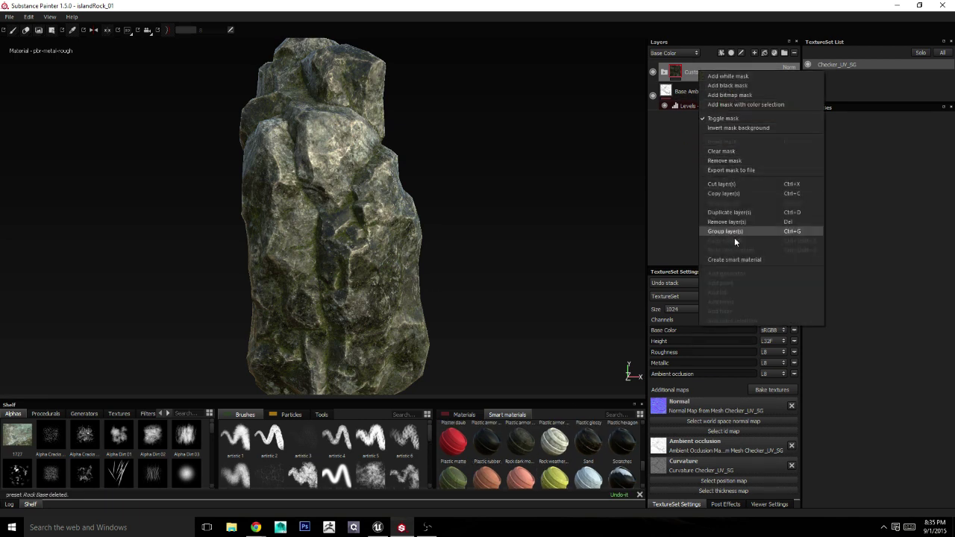
pyautogui.click(732, 259)
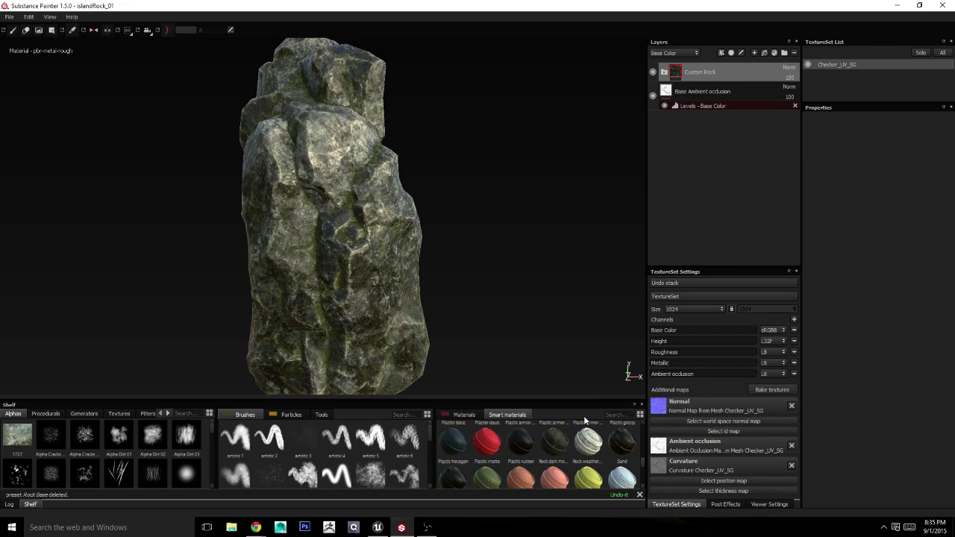
pyautogui.moveTo(643, 464); pyautogui.dragTo(641, 444)
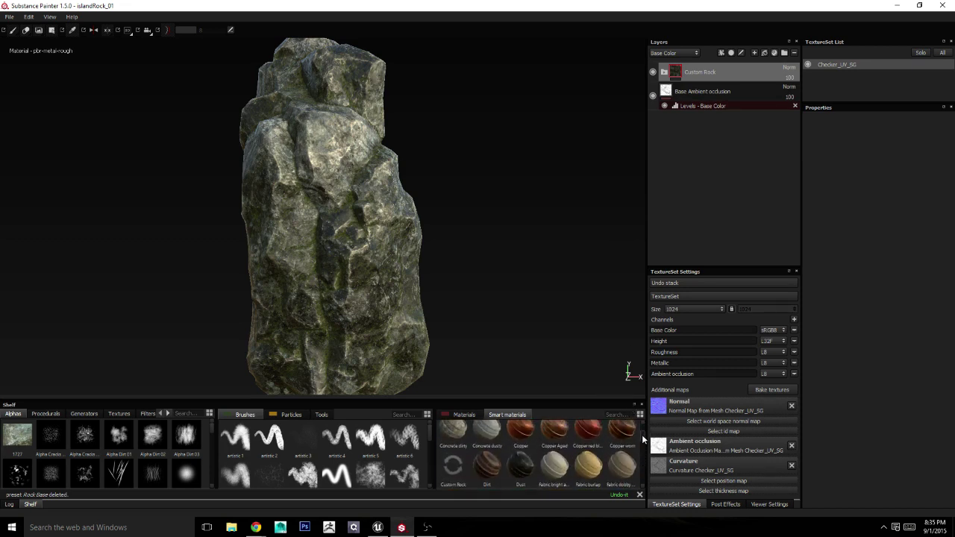
pyautogui.scroll(1, 474, 472)
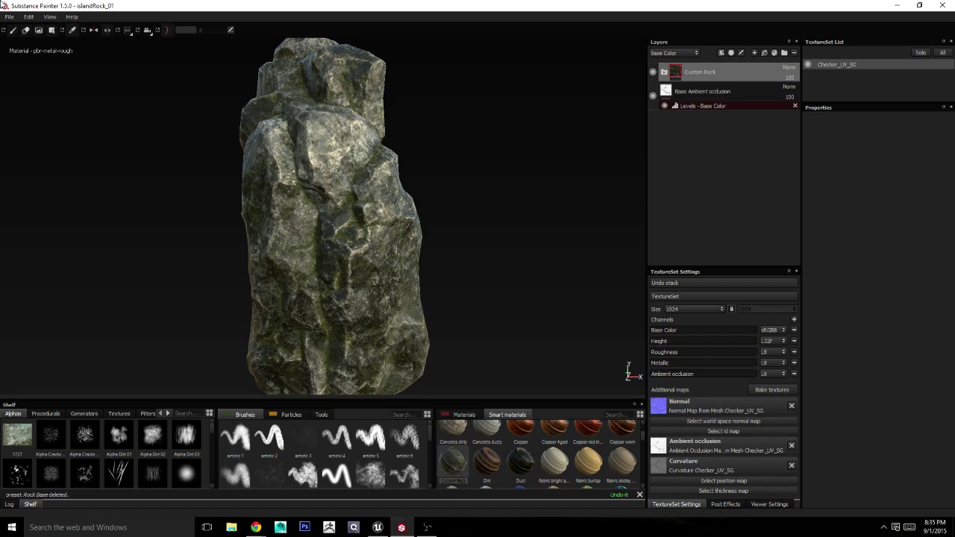
pyautogui.click(10, 16)
pyautogui.click(19, 86)
# Step: Open the rockTop01 project and drag the Custom Rock smart material onto Layer 1
pyautogui.click(58, 83)
pyautogui.click(9, 17)
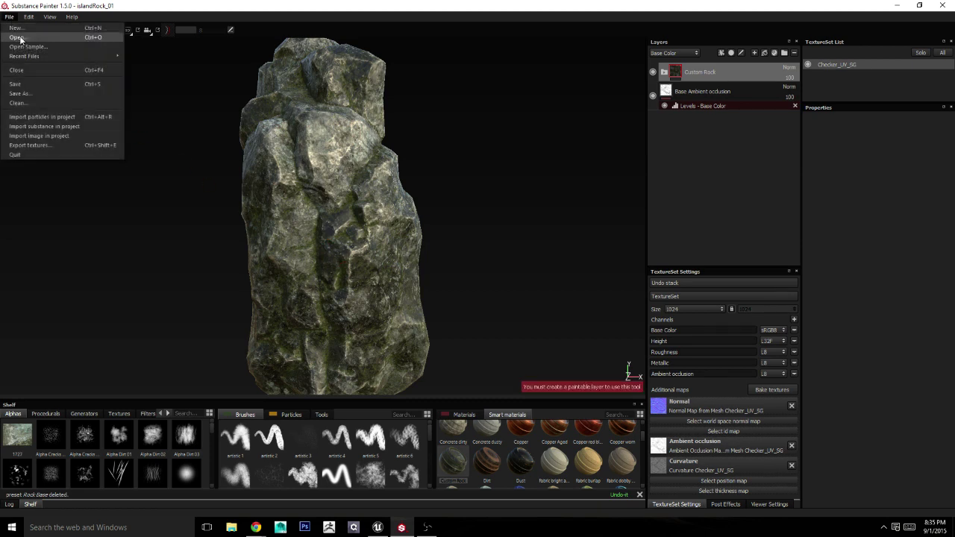
pyautogui.click(22, 38)
pyautogui.doubleClick(177, 93)
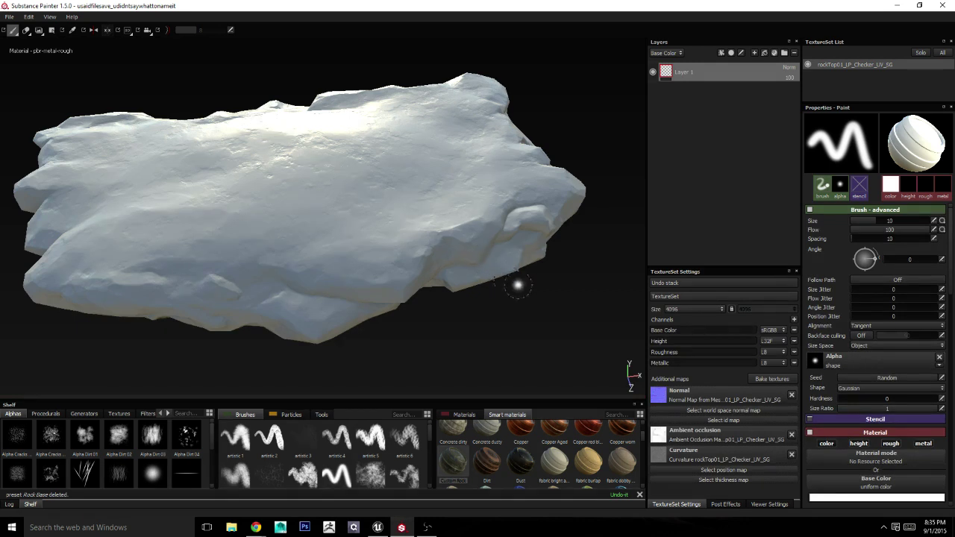
pyautogui.moveTo(518, 284)
pyautogui.keyDown('alt'); pyautogui.mouseDown()
pyautogui.moveTo(545, 243)
pyautogui.moveTo(499, 251)
pyautogui.mouseUp(); pyautogui.keyUp('alt')
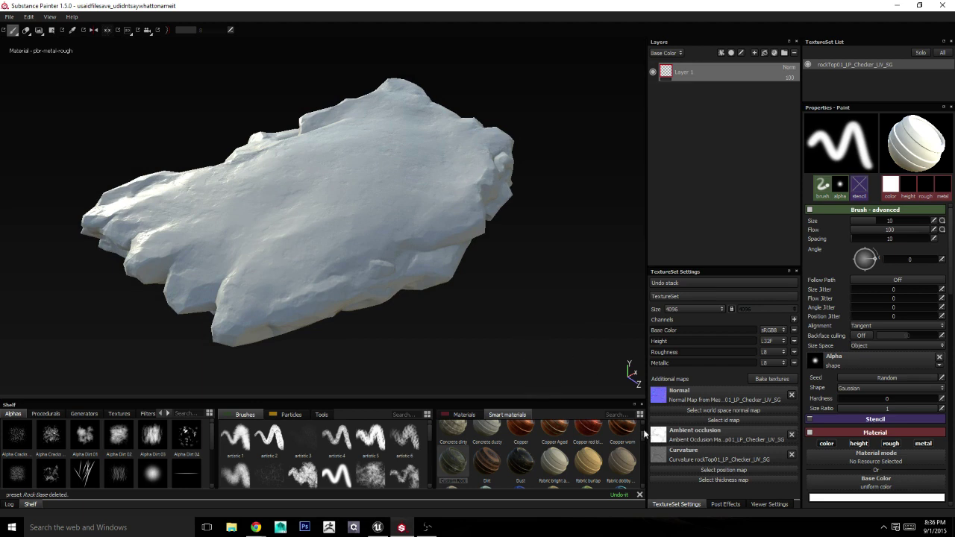
pyautogui.moveTo(452, 461)
pyautogui.mouseDown()
pyautogui.moveTo(668, 71)
pyautogui.moveTo(679, 72)
pyautogui.mouseUp()
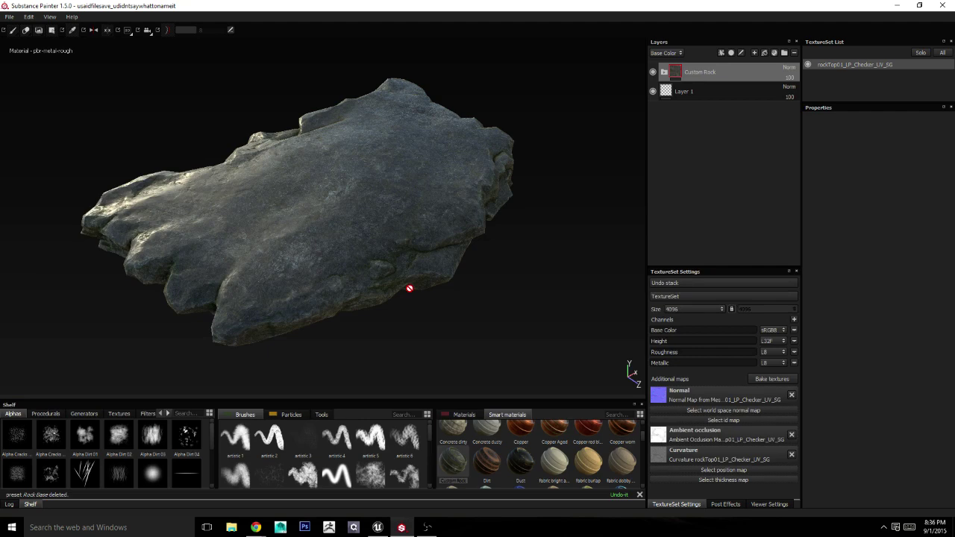
pyautogui.click(407, 338)
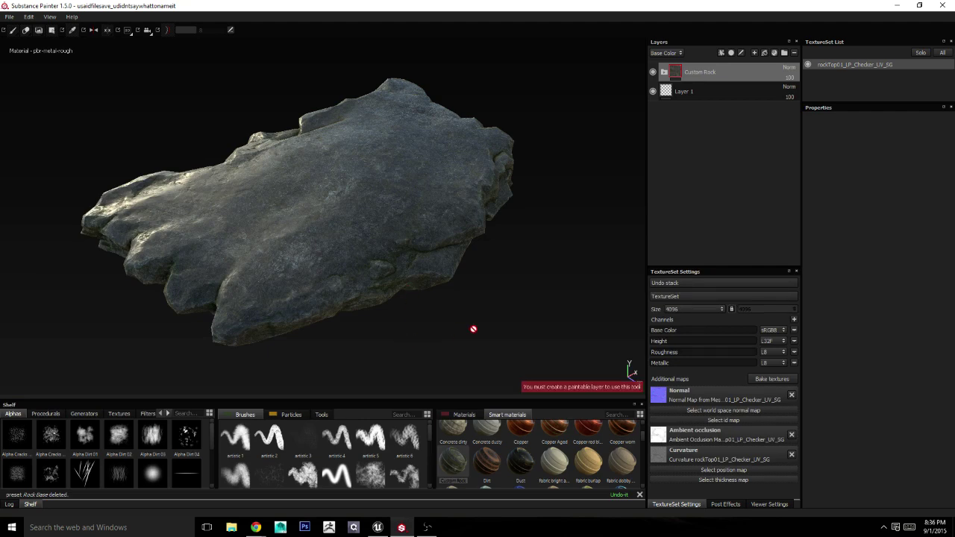
pyautogui.moveTo(473, 329)
pyautogui.keyDown('alt'); pyautogui.mouseDown()
pyautogui.moveTo(482, 226)
pyautogui.moveTo(449, 208)
pyautogui.mouseUp(); pyautogui.keyUp('alt')
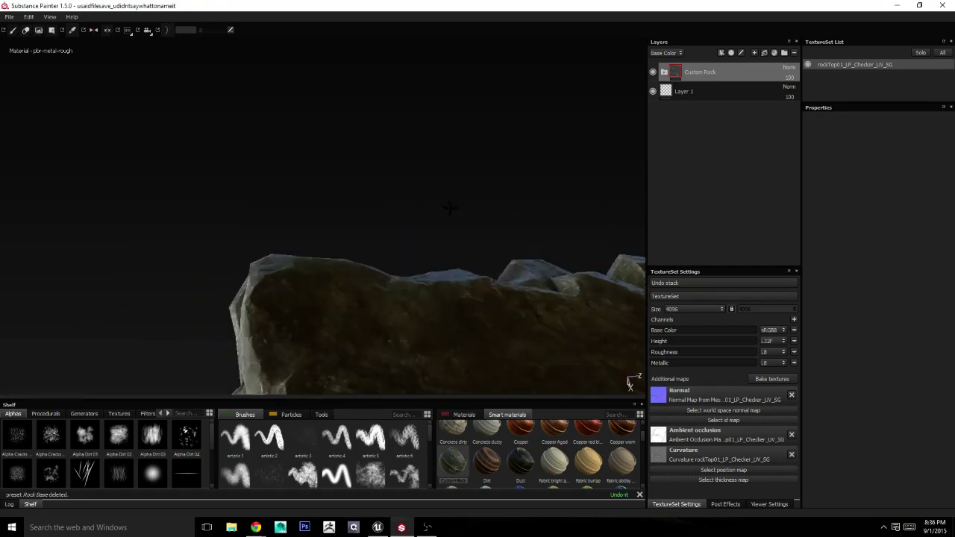
pyautogui.moveTo(449, 208)
pyautogui.keyDown('alt'); pyautogui.mouseDown()
pyautogui.moveTo(409, 228)
pyautogui.moveTo(525, 275)
pyautogui.mouseUp(); pyautogui.keyUp('alt')
pyautogui.keyDown('shift'); pyautogui.moveTo(407, 258); pyautogui.dragTo(444, 293, button='right'); pyautogui.keyUp('shift')
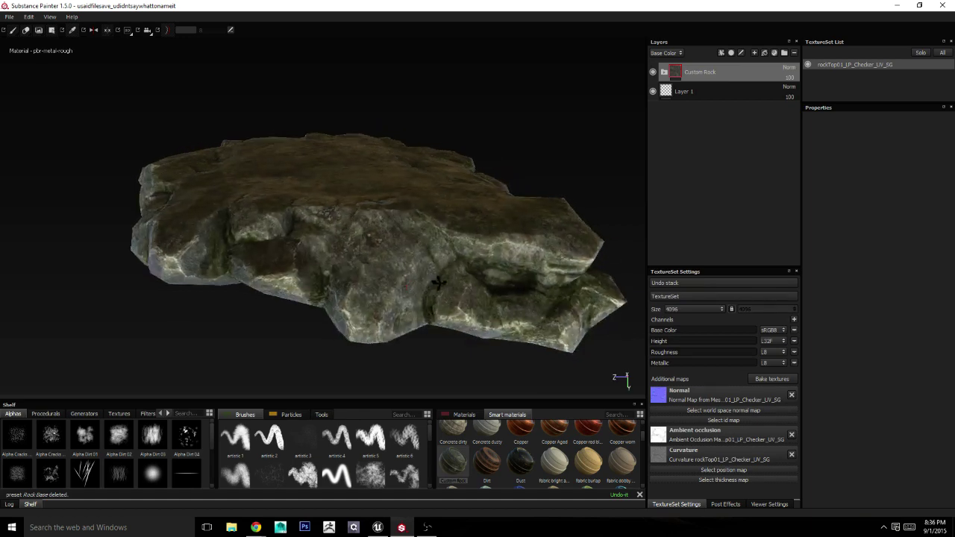
pyautogui.keyDown('alt'); pyautogui.moveTo(444, 294); pyautogui.dragTo(401, 264); pyautogui.keyUp('alt')
pyautogui.scroll(3, 401, 264)
pyautogui.moveTo(655, 296)
pyautogui.keyDown('alt'); pyautogui.mouseDown()
pyautogui.moveTo(332, 266)
pyautogui.moveTo(312, 250)
pyautogui.mouseUp(); pyautogui.keyUp('alt')
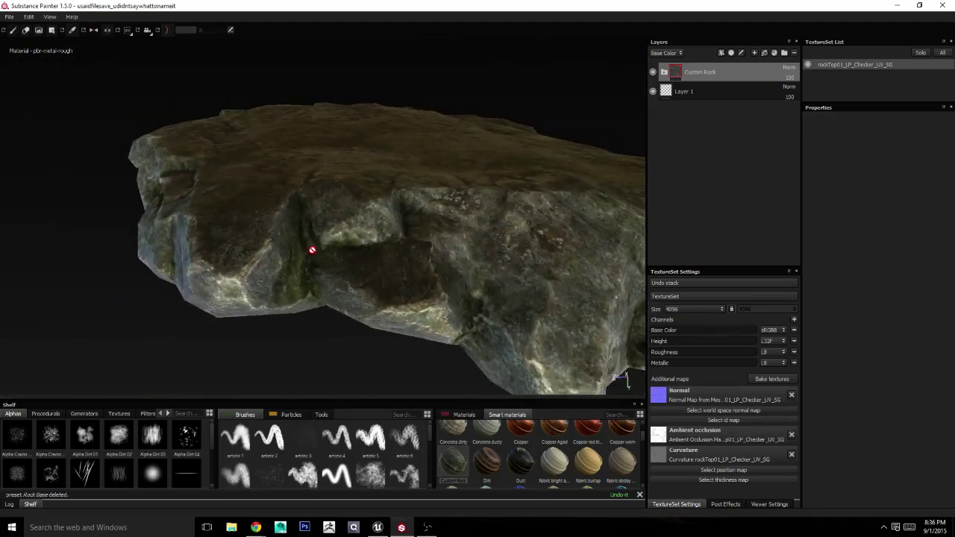
pyautogui.keyDown('alt'); pyautogui.moveTo(420, 263); pyautogui.dragTo(177, 223); pyautogui.keyUp('alt')
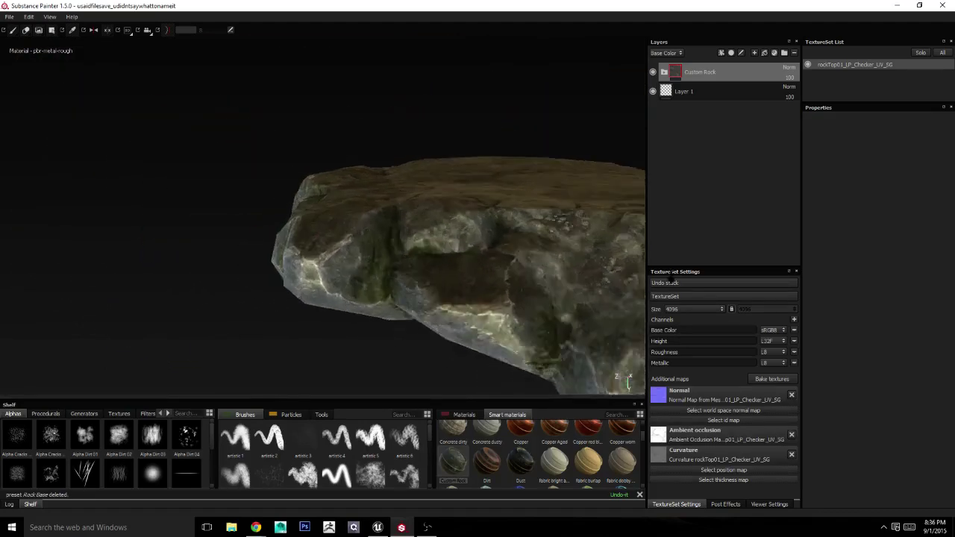
pyautogui.moveTo(179, 202)
pyautogui.keyDown('alt'); pyautogui.mouseDown()
pyautogui.moveTo(428, 241)
pyautogui.moveTo(430, 259)
pyautogui.moveTo(373, 252)
pyautogui.moveTo(405, 258)
pyautogui.moveTo(414, 231)
pyautogui.moveTo(336, 199)
pyautogui.moveTo(296, 203)
pyautogui.moveTo(312, 224)
pyautogui.moveTo(426, 219)
pyautogui.moveTo(472, 239)
pyautogui.moveTo(385, 184)
pyautogui.moveTo(437, 220)
pyautogui.moveTo(415, 221)
pyautogui.mouseUp(); pyautogui.keyUp('alt')
pyautogui.moveTo(422, 185)
pyautogui.keyDown('alt'); pyautogui.mouseDown()
pyautogui.moveTo(373, 249)
pyautogui.moveTo(363, 284)
pyautogui.moveTo(372, 309)
pyautogui.moveTo(324, 270)
pyautogui.moveTo(390, 255)
pyautogui.moveTo(390, 169)
pyautogui.moveTo(379, 159)
pyautogui.moveTo(355, 192)
pyautogui.moveTo(333, 196)
pyautogui.moveTo(346, 219)
pyautogui.moveTo(329, 273)
pyautogui.moveTo(330, 249)
pyautogui.moveTo(339, 305)
pyautogui.moveTo(346, 319)
pyautogui.moveTo(403, 283)
pyautogui.moveTo(435, 315)
pyautogui.moveTo(428, 298)
pyautogui.moveTo(408, 333)
pyautogui.moveTo(411, 286)
pyautogui.moveTo(313, 305)
pyautogui.moveTo(355, 291)
pyautogui.mouseUp(); pyautogui.keyUp('alt')
pyautogui.keyDown('shift'); pyautogui.moveTo(355, 291); pyautogui.dragTo(391, 282, button='right'); pyautogui.keyUp('shift')
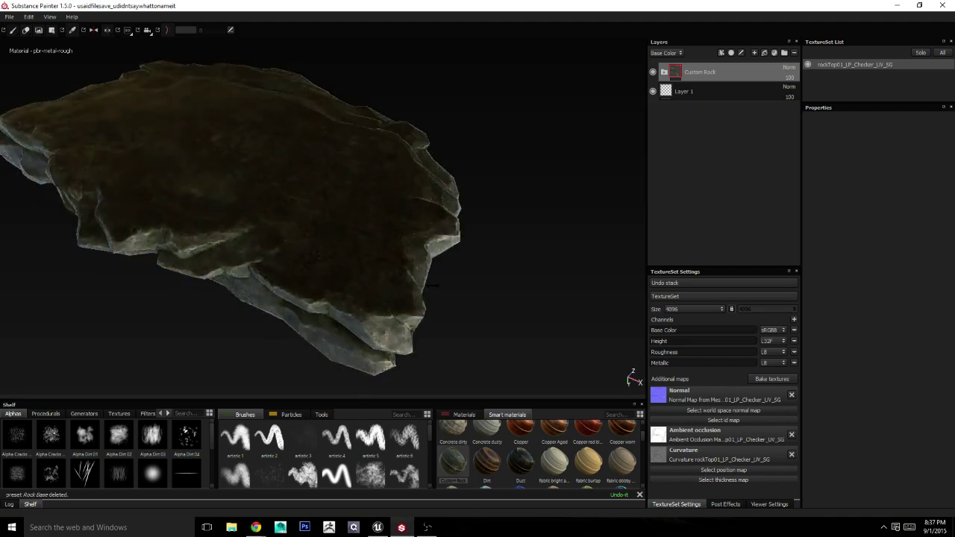
pyautogui.moveTo(392, 282)
pyautogui.keyDown('alt'); pyautogui.mouseDown()
pyautogui.moveTo(298, 266)
pyautogui.moveTo(286, 281)
pyautogui.moveTo(588, 264)
pyautogui.mouseUp(); pyautogui.keyUp('alt')
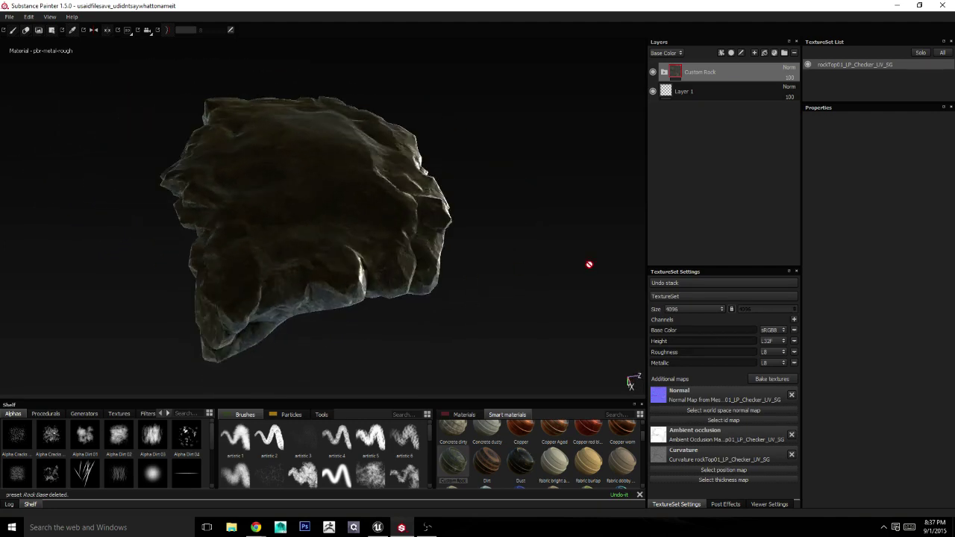
# Step: In Viewer Settings, light the rock with the airport environment map and rotate the lighting around it
pyautogui.click(764, 504)
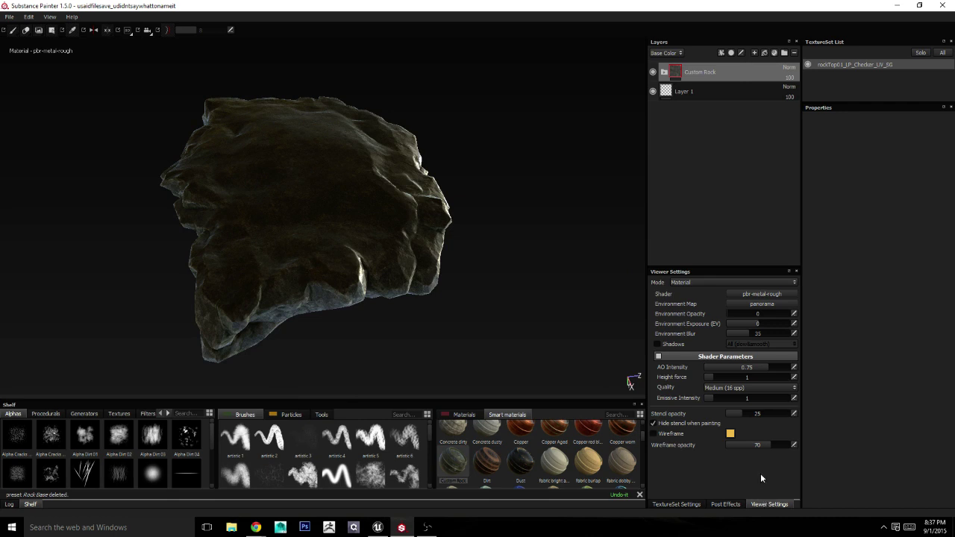
pyautogui.click(750, 303)
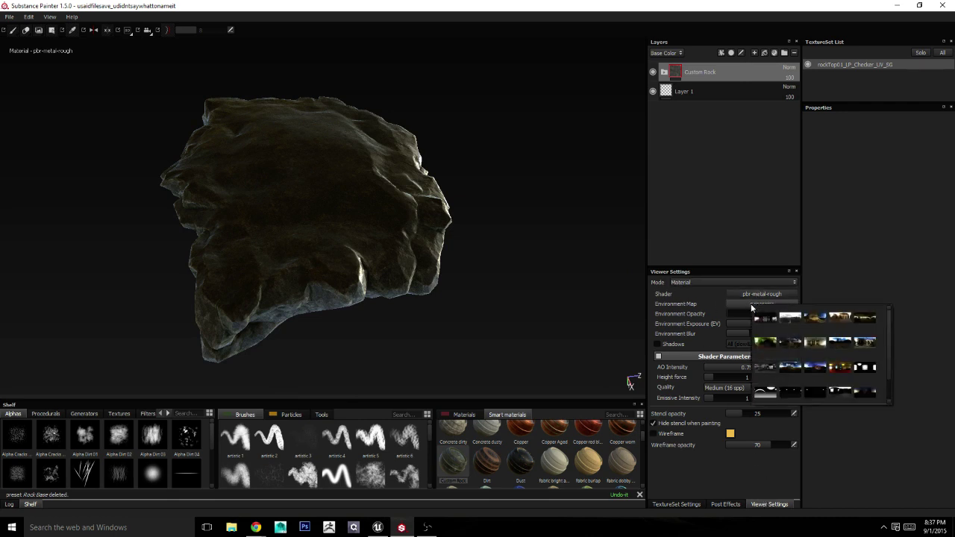
pyautogui.click(788, 319)
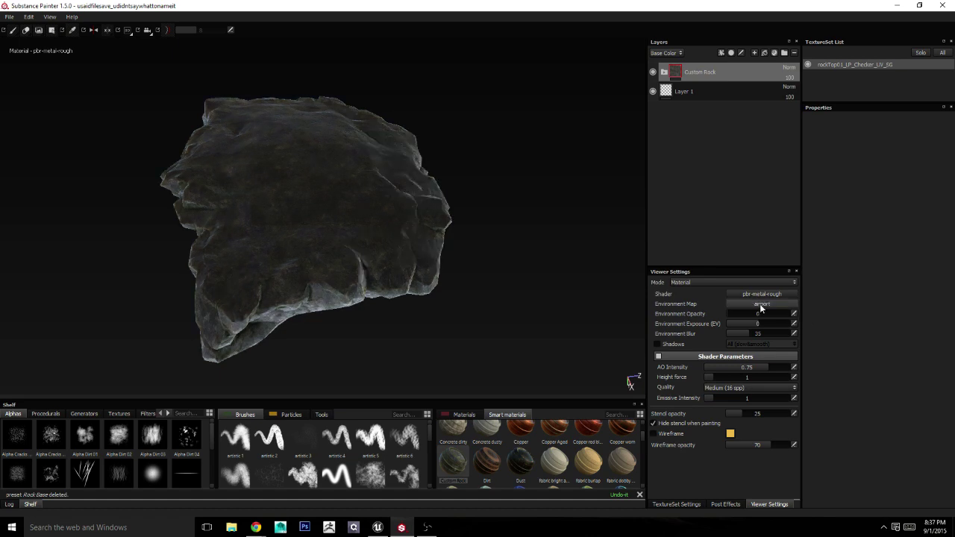
pyautogui.moveTo(626, 283)
pyautogui.keyDown('alt'); pyautogui.mouseDown()
pyautogui.moveTo(440, 213)
pyautogui.moveTo(469, 256)
pyautogui.mouseUp(); pyautogui.keyUp('alt')
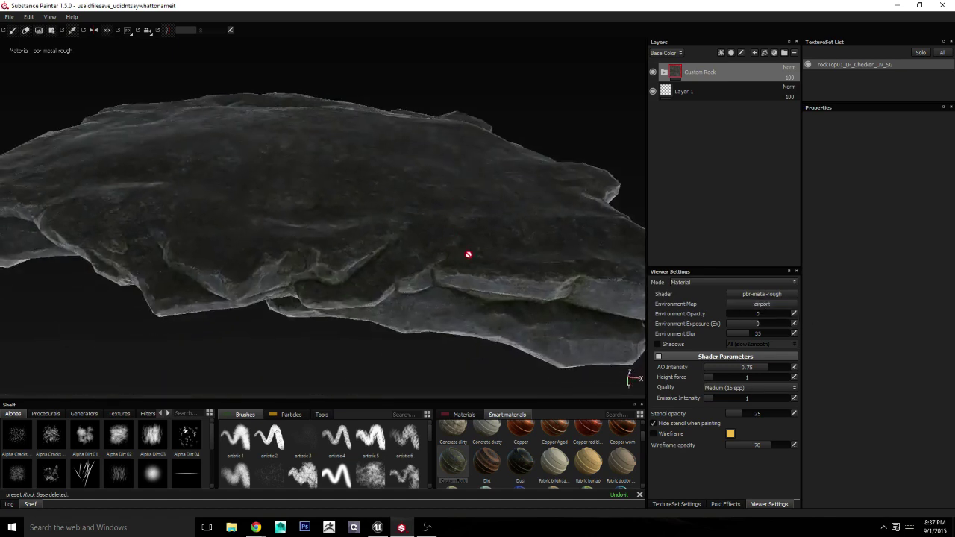
pyautogui.keyDown('shift'); pyautogui.moveTo(357, 242); pyautogui.dragTo(417, 240, button='right'); pyautogui.keyUp('shift')
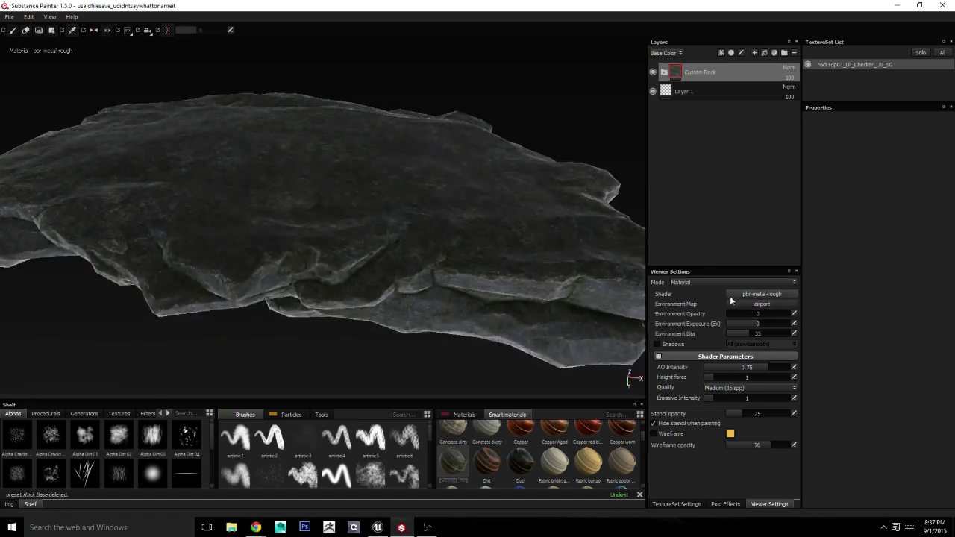
pyautogui.moveTo(732, 314); pyautogui.dragTo(718, 311)
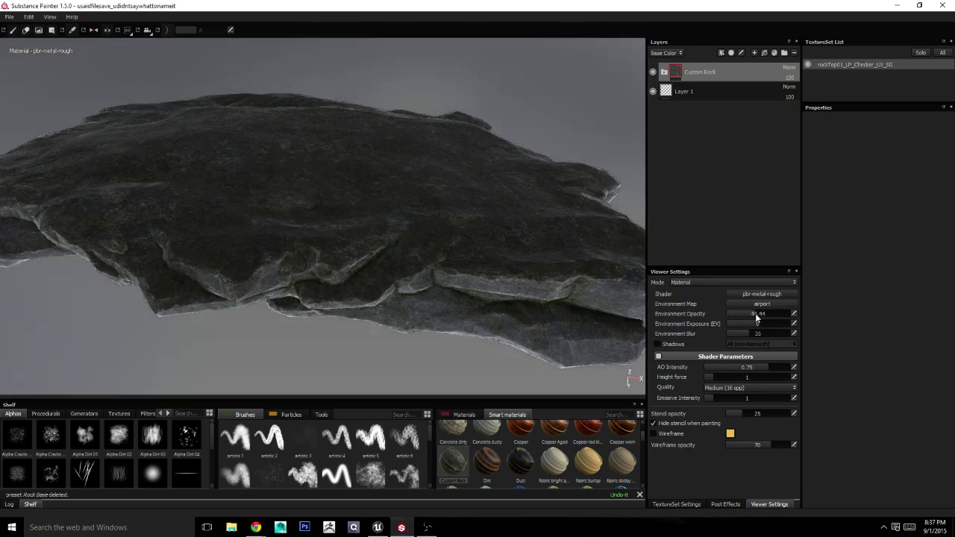
pyautogui.keyDown('alt'); pyautogui.moveTo(535, 291); pyautogui.dragTo(407, 256); pyautogui.keyUp('alt')
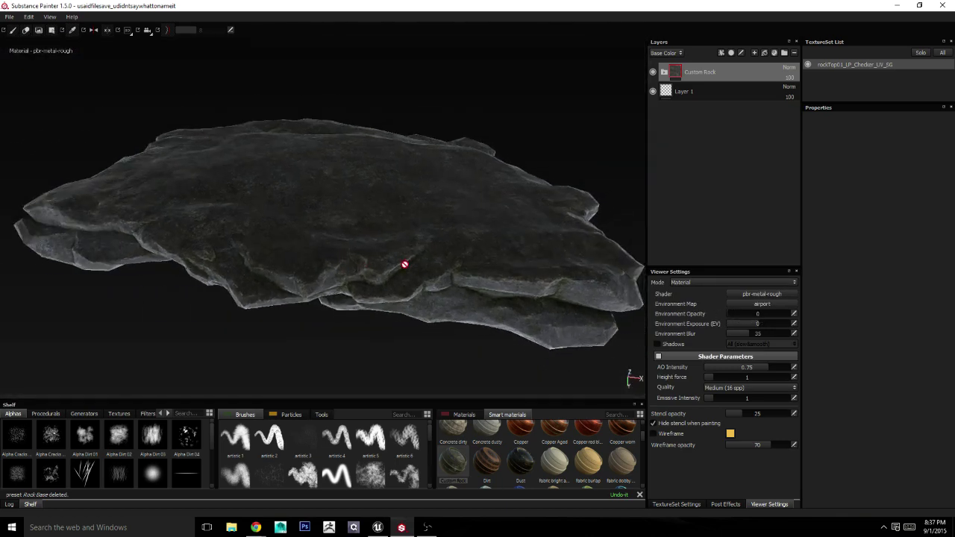
# Step: Switch the environment map to cave_entry_in_the_forest and inspect the rock from several angles
pyautogui.click(771, 308)
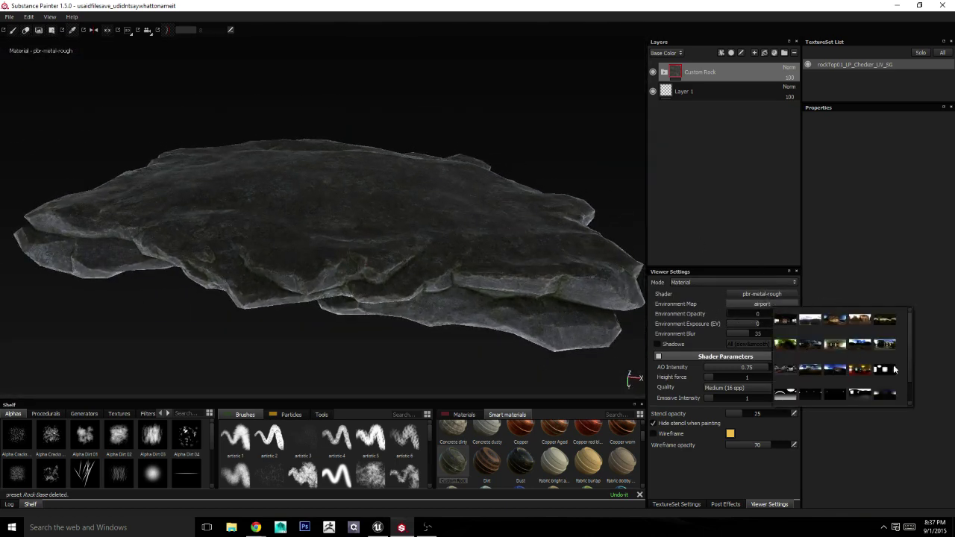
pyautogui.click(786, 344)
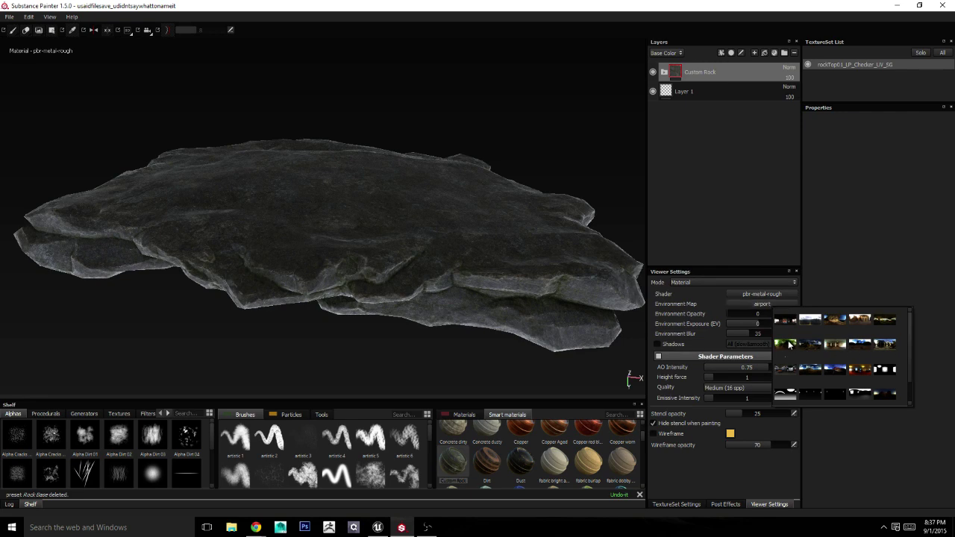
pyautogui.moveTo(424, 214)
pyautogui.keyDown('alt'); pyautogui.mouseDown()
pyautogui.moveTo(394, 147)
pyautogui.moveTo(407, 221)
pyautogui.mouseUp(); pyautogui.keyUp('alt')
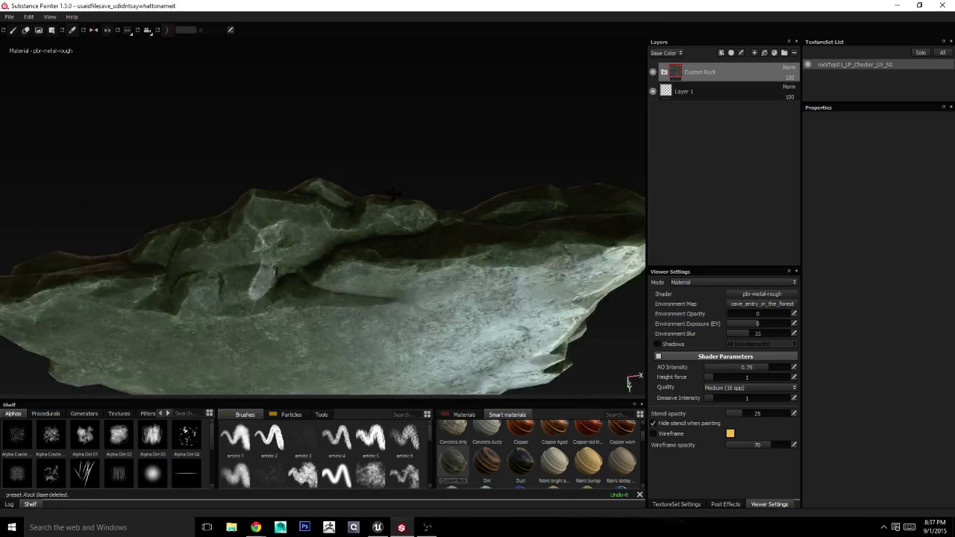
pyautogui.keyDown('alt'); pyautogui.moveTo(407, 221); pyautogui.dragTo(358, 229, button='right'); pyautogui.keyUp('alt')
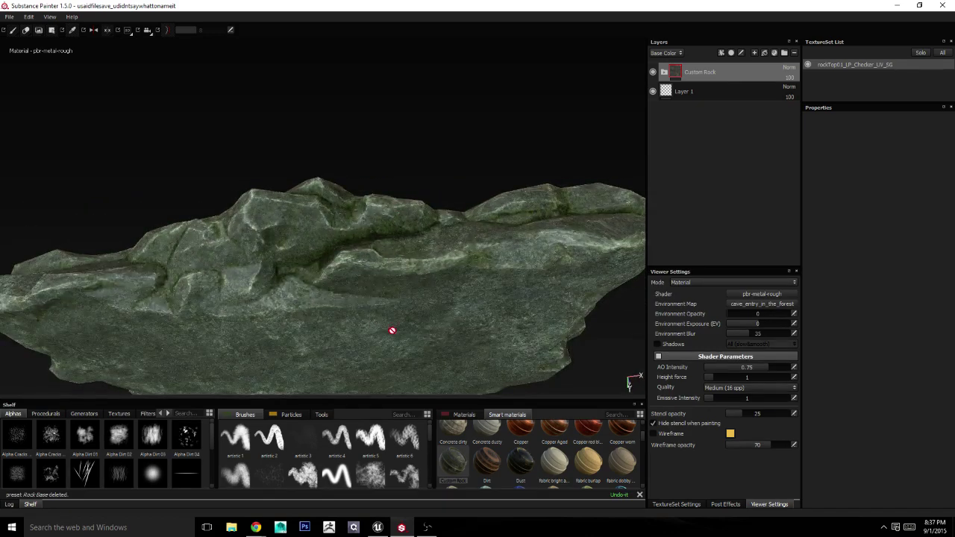
pyautogui.moveTo(392, 331)
pyautogui.keyDown('alt'); pyautogui.mouseDown()
pyautogui.moveTo(476, 221)
pyautogui.moveTo(316, 251)
pyautogui.moveTo(414, 278)
pyautogui.moveTo(441, 226)
pyautogui.moveTo(353, 226)
pyautogui.moveTo(304, 196)
pyautogui.mouseUp(); pyautogui.keyUp('alt')
pyautogui.keyDown('alt'); pyautogui.moveTo(343, 215); pyautogui.dragTo(410, 269); pyautogui.keyUp('alt')
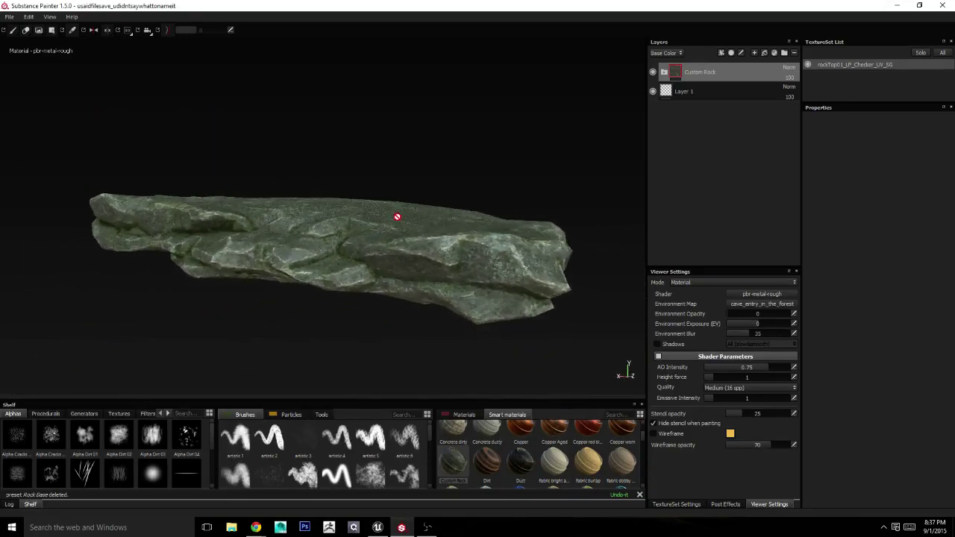
pyautogui.scroll(2, 363, 273)
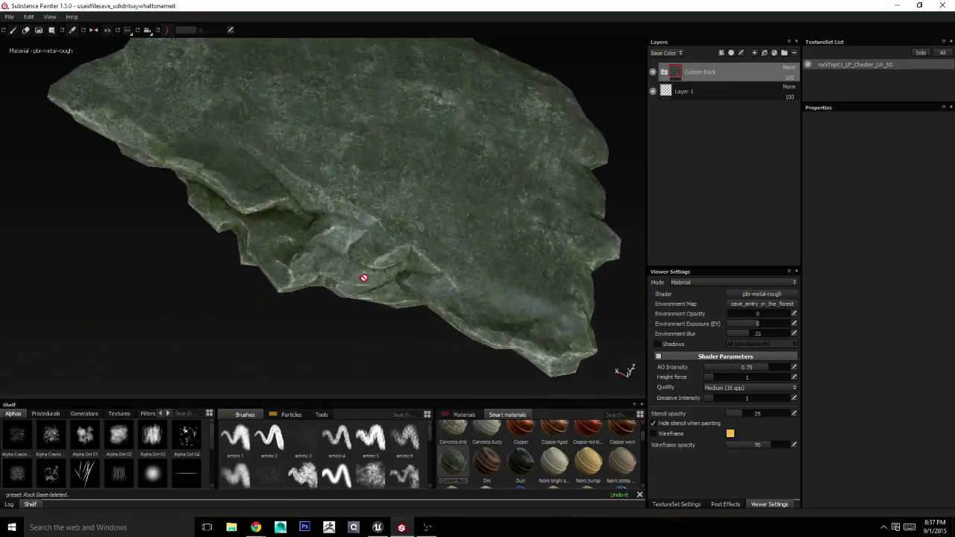
pyautogui.scroll(3, 281, 234)
pyautogui.scroll(2, 407, 247)
pyautogui.scroll(-3, 530, 254)
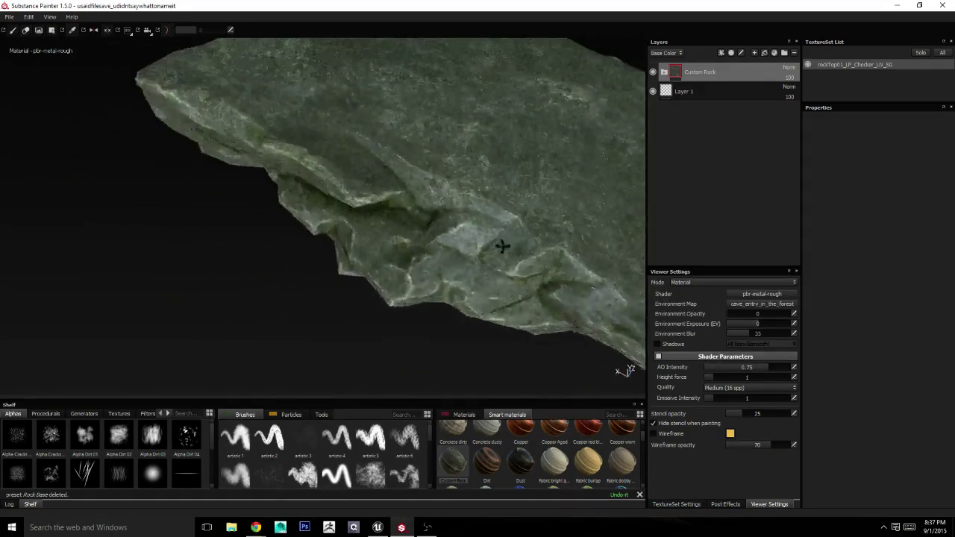
pyautogui.moveTo(502, 245)
pyautogui.keyDown('alt'); pyautogui.mouseDown()
pyautogui.moveTo(488, 205)
pyautogui.moveTo(379, 184)
pyautogui.mouseUp(); pyautogui.keyUp('alt')
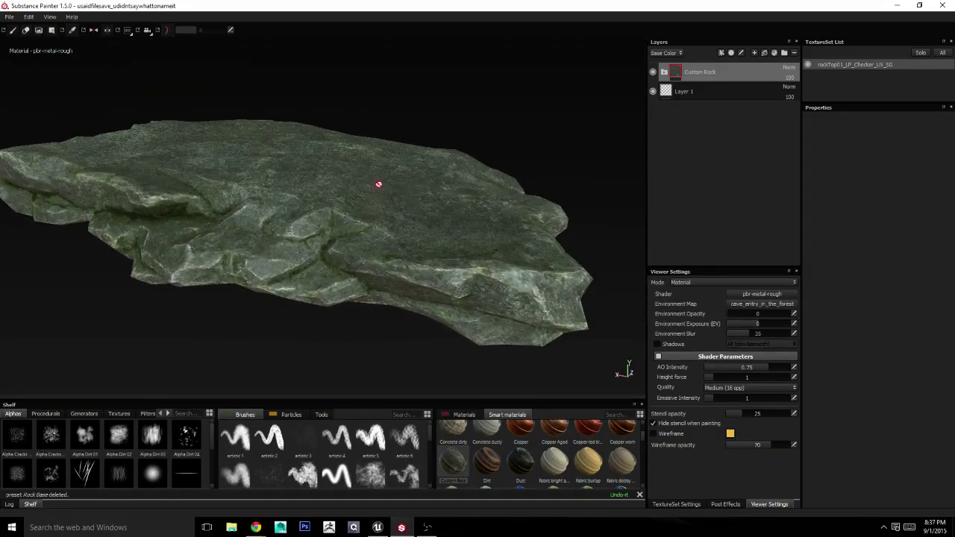
pyautogui.click(9, 16)
pyautogui.click(30, 84)
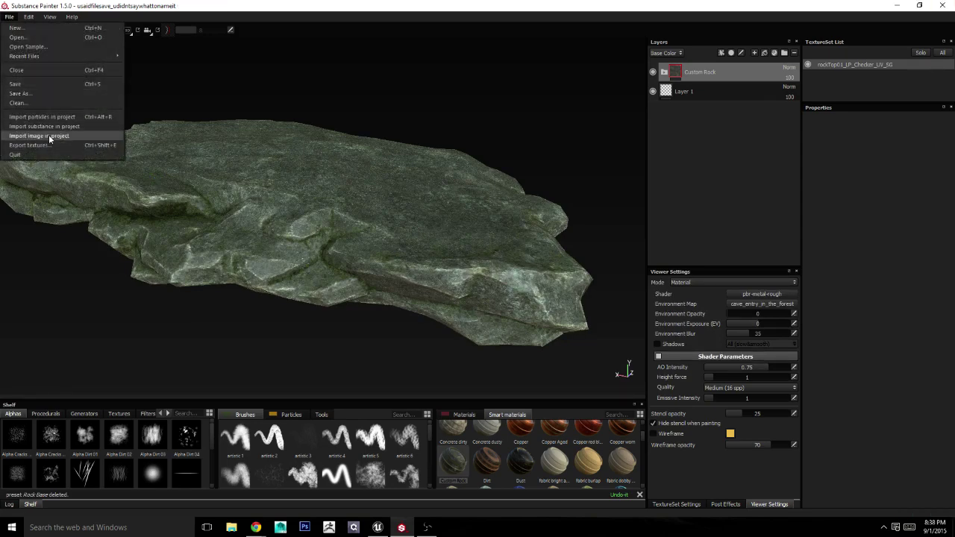
# Step: In Export textures, choose the Unreal Engine preset and set the output folder to rockTop_01
pyautogui.click(47, 143)
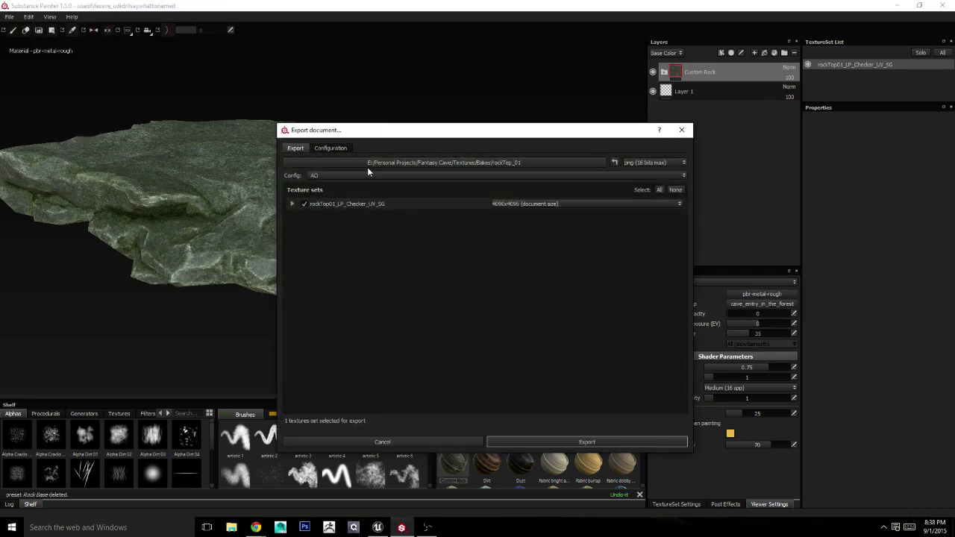
pyautogui.click(331, 147)
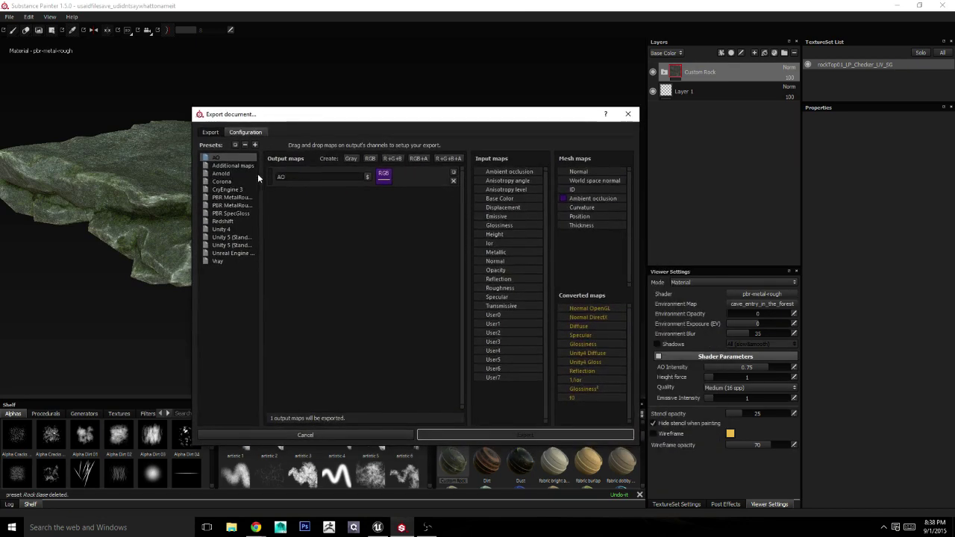
pyautogui.click(237, 252)
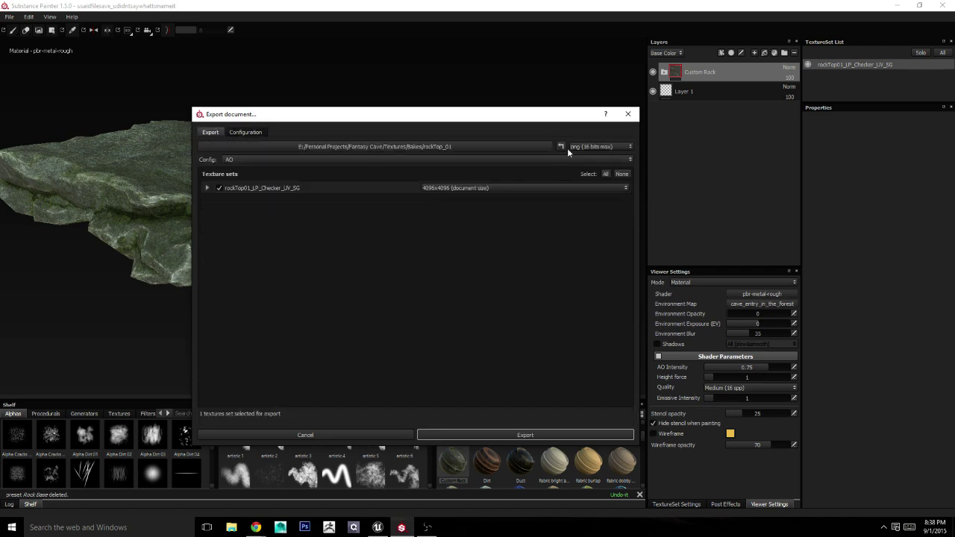
pyautogui.click(487, 145)
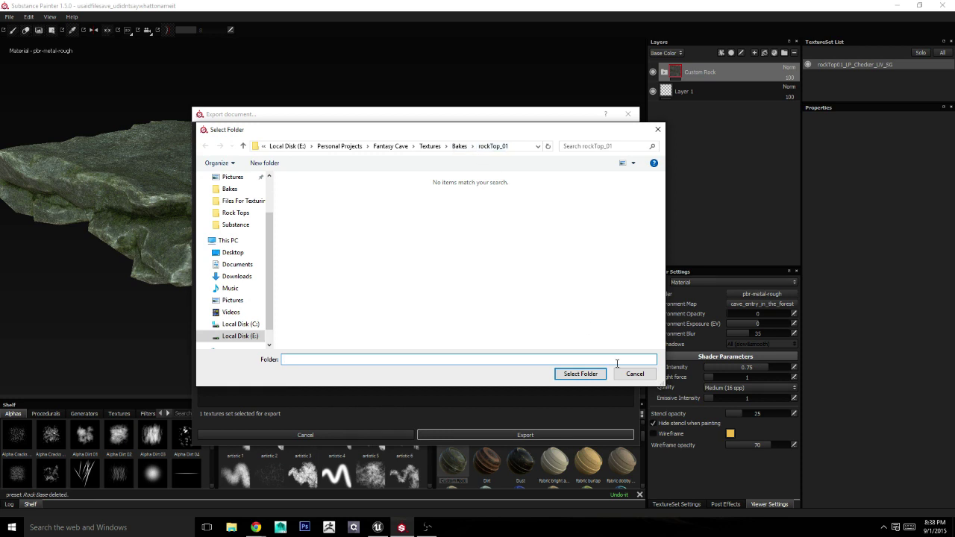
pyautogui.click(588, 375)
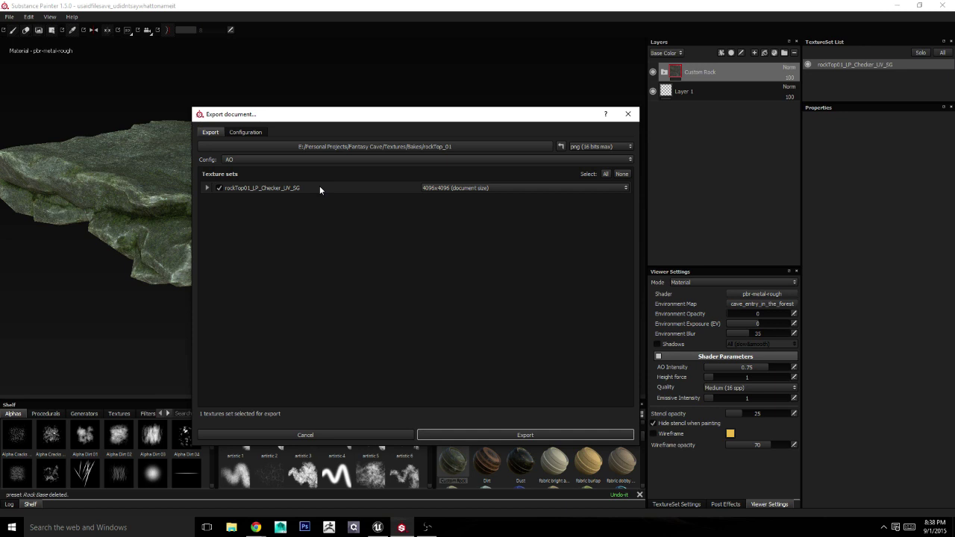
# Step: Export the textures as targa (8 bits max) and dismiss the finished-export notice
pyautogui.click(586, 148)
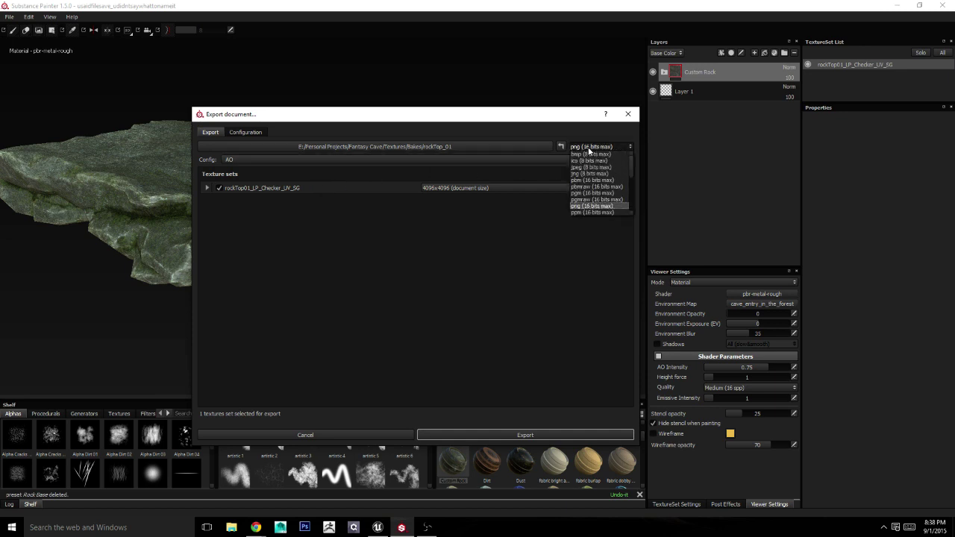
pyautogui.moveTo(628, 163); pyautogui.dragTo(634, 186)
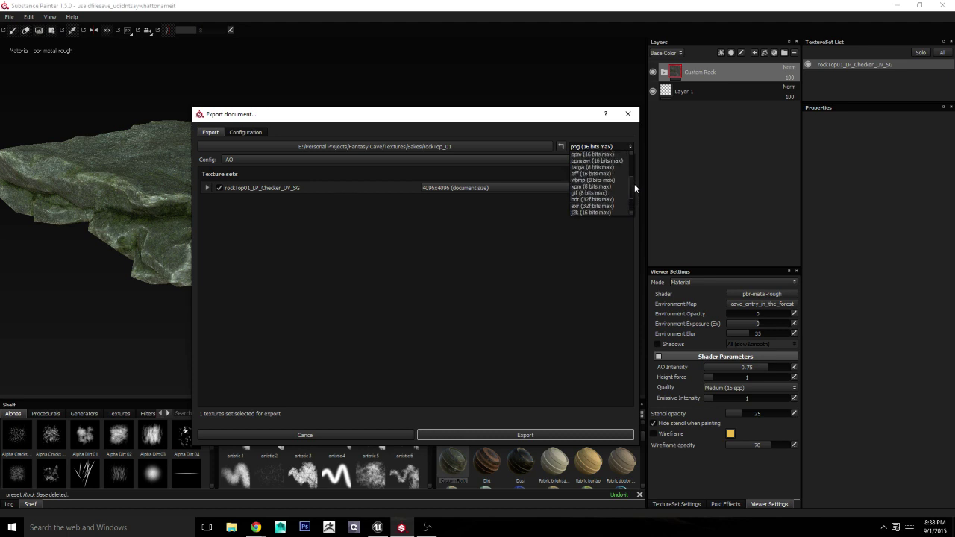
pyautogui.click(591, 174)
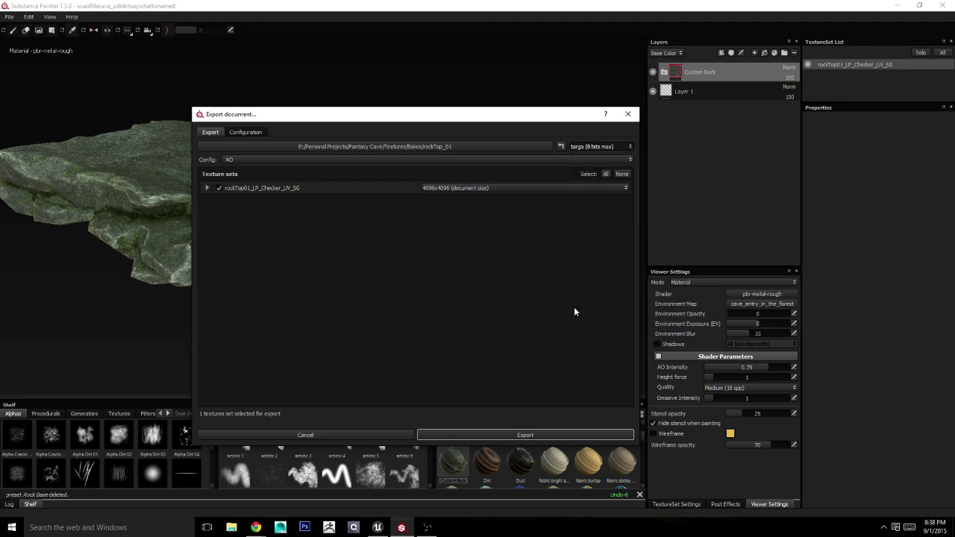
pyautogui.click(530, 432)
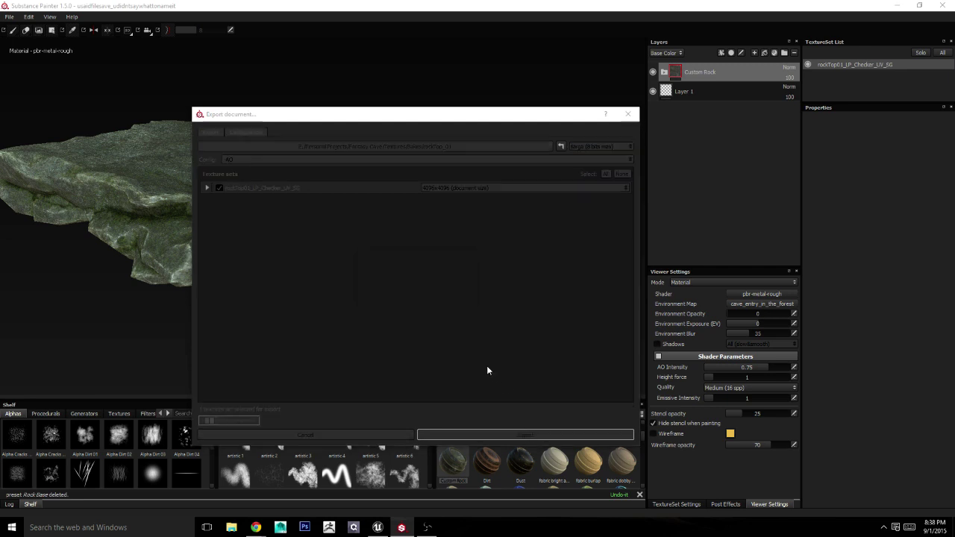
pyautogui.click(443, 288)
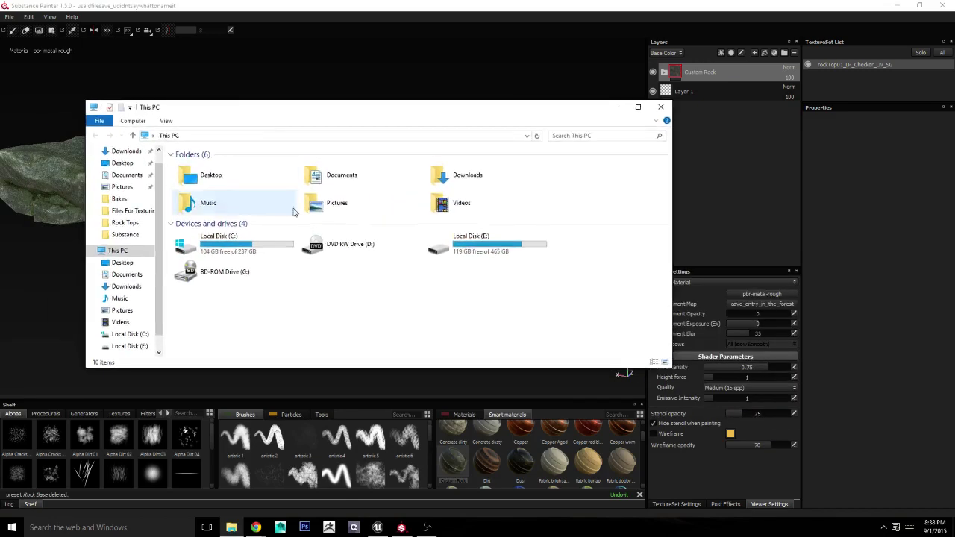
# Step: Browse E: > Personal Projects > Fantasy Cave > Textures > Bakes > rockTop_01, then move the window aside
pyautogui.doubleClick(485, 245)
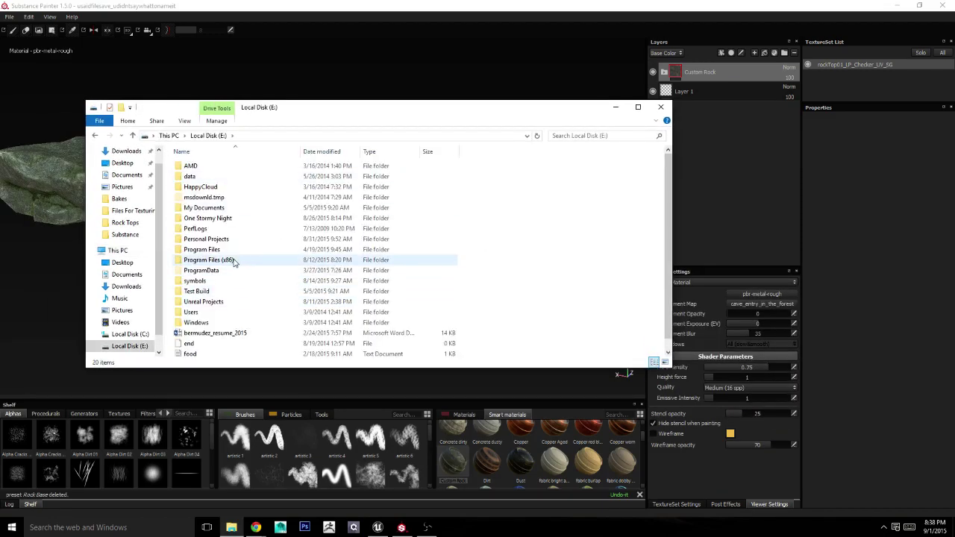
pyautogui.doubleClick(217, 238)
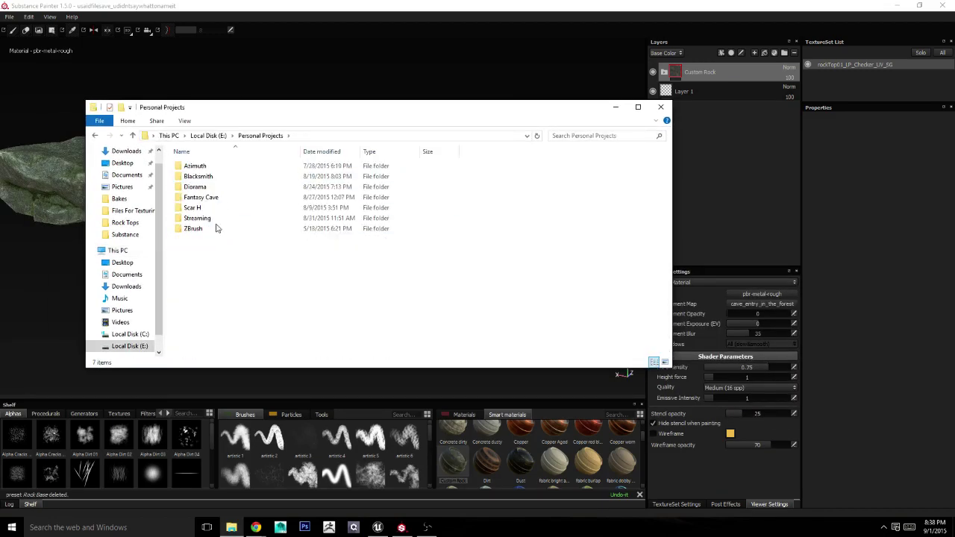
pyautogui.doubleClick(210, 199)
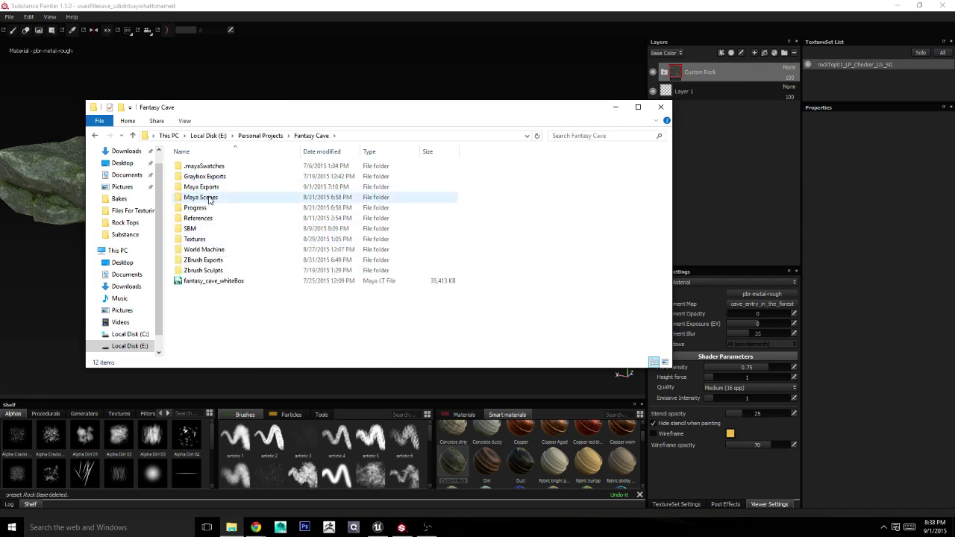
pyautogui.doubleClick(210, 238)
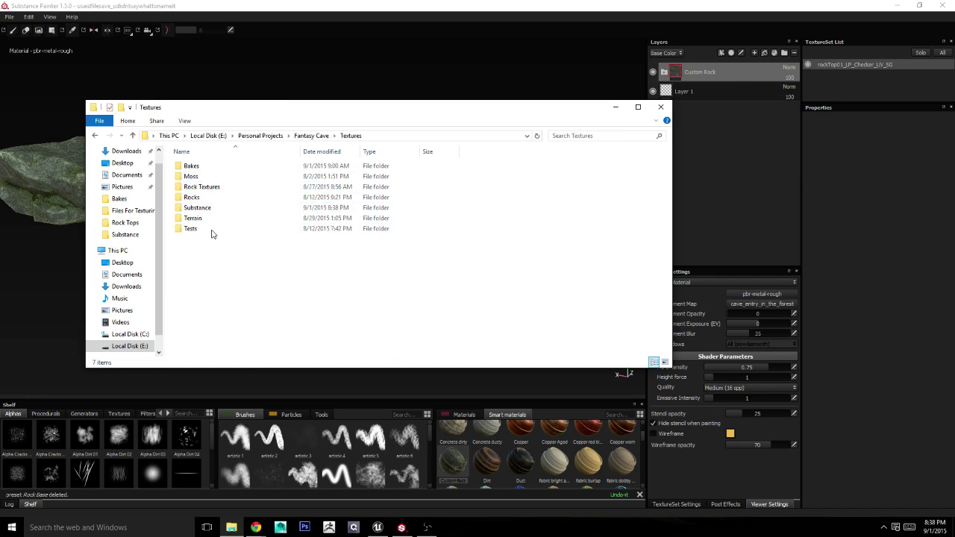
pyautogui.doubleClick(209, 167)
pyautogui.doubleClick(302, 173)
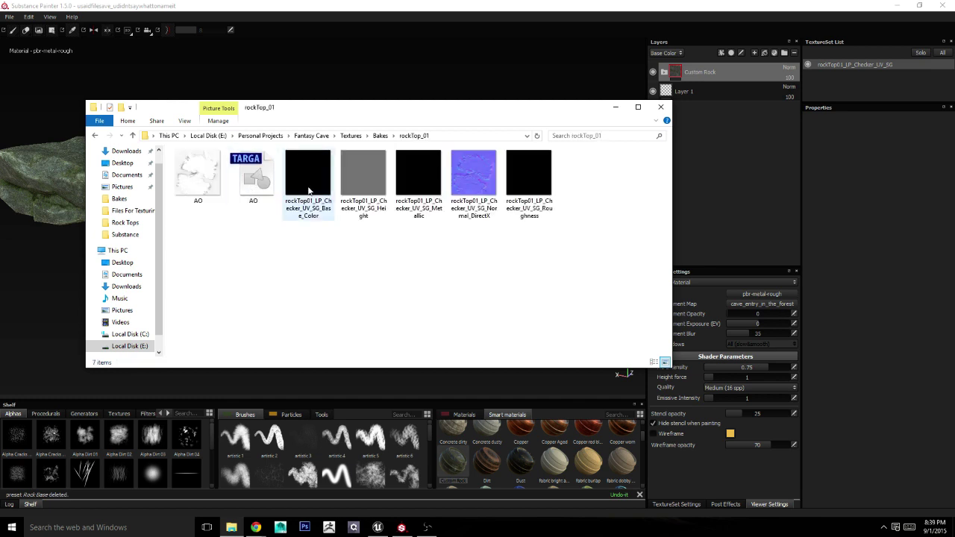
pyautogui.click(314, 191)
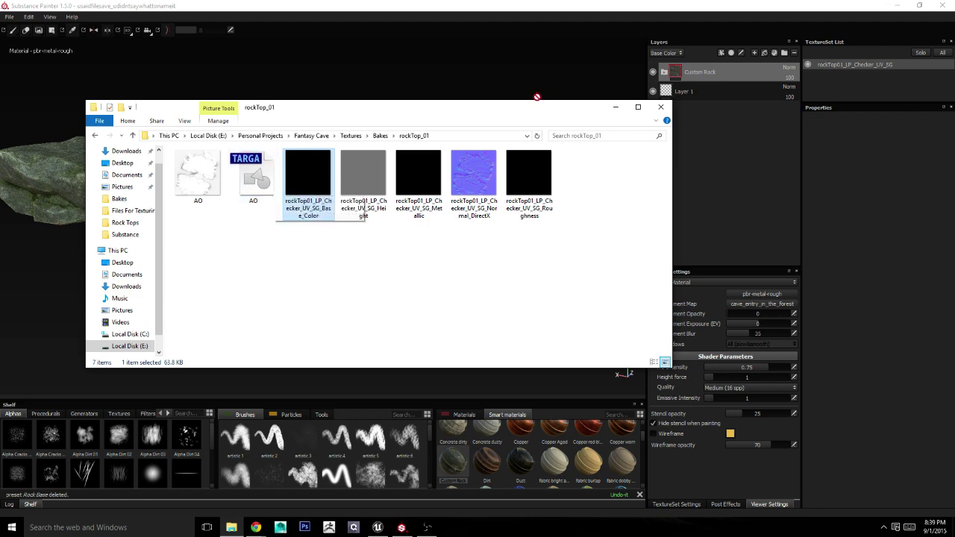
pyautogui.moveTo(453, 111); pyautogui.dragTo(954, 151)
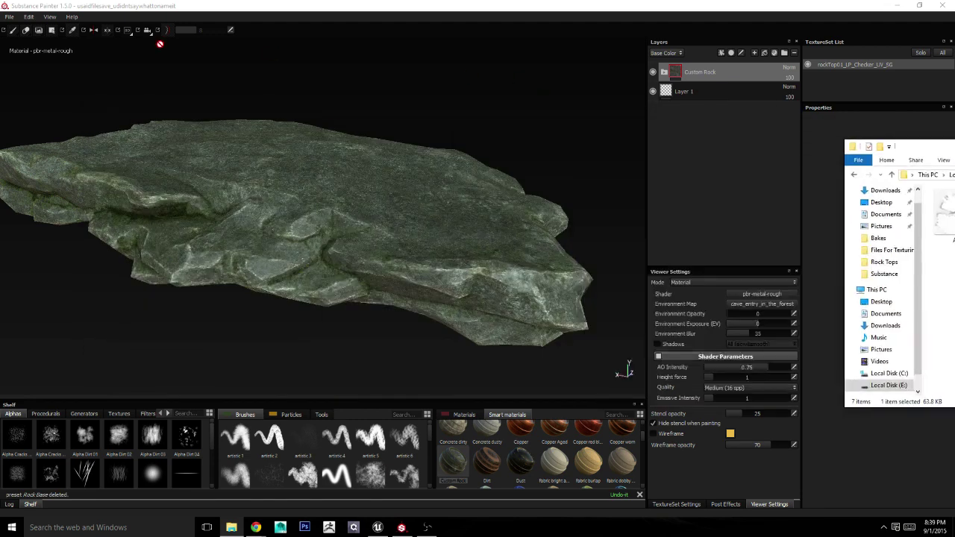
# Step: Switch the export config to Unreal Engine 4 (Packed), review its output maps, and return to export settings
pyautogui.click(9, 17)
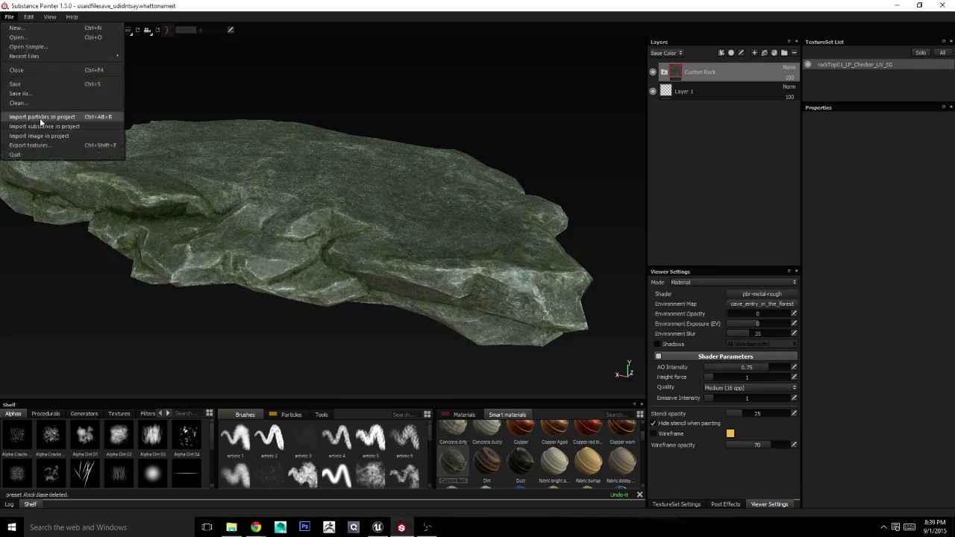
pyautogui.click(41, 145)
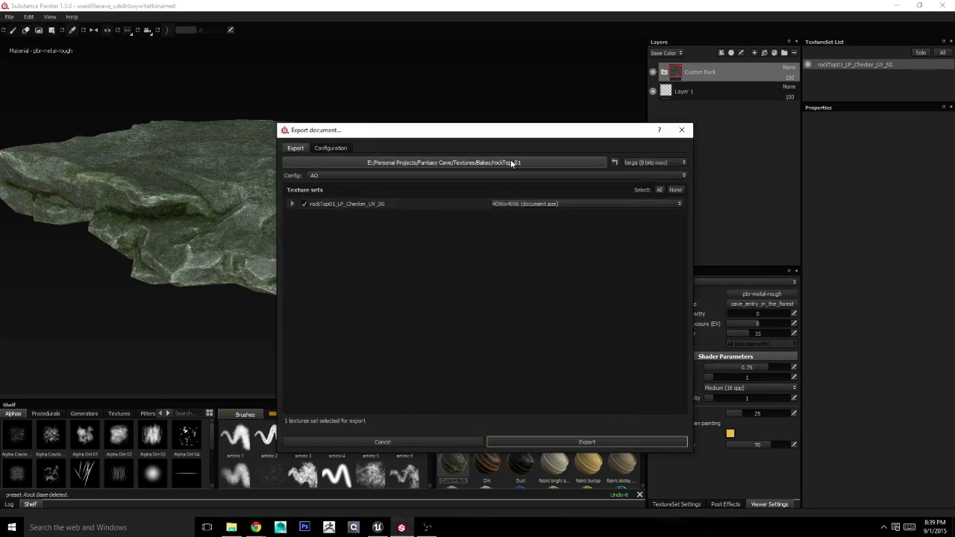
pyautogui.click(333, 176)
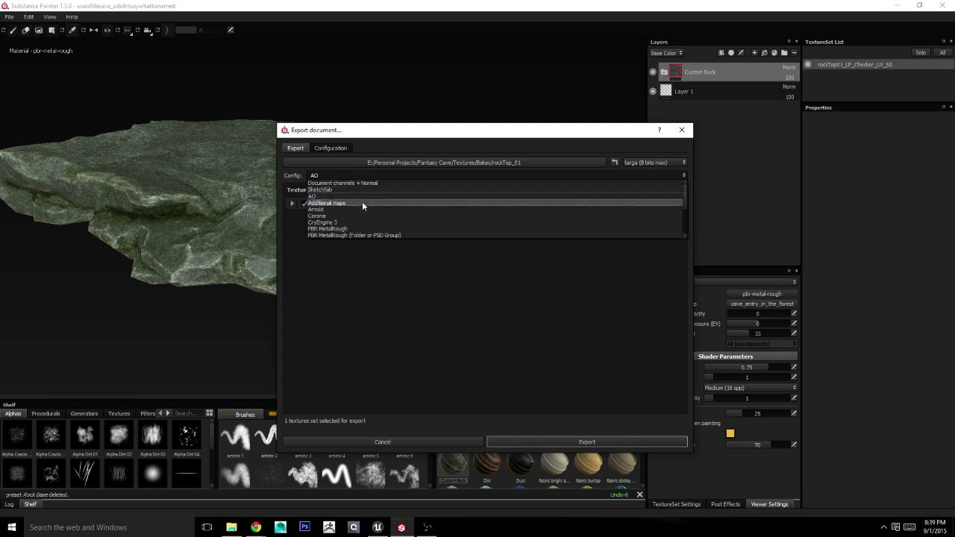
pyautogui.scroll(-3, 358, 212)
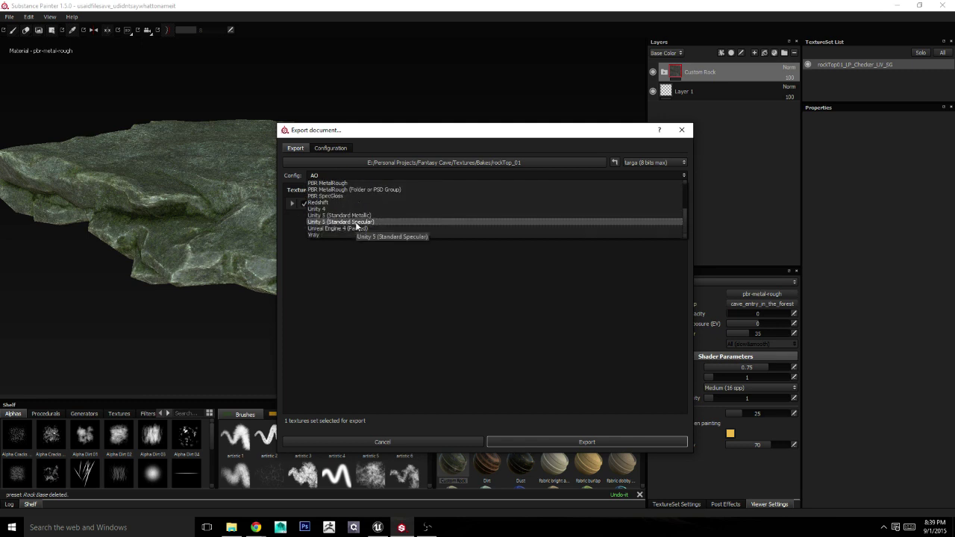
pyautogui.click(358, 230)
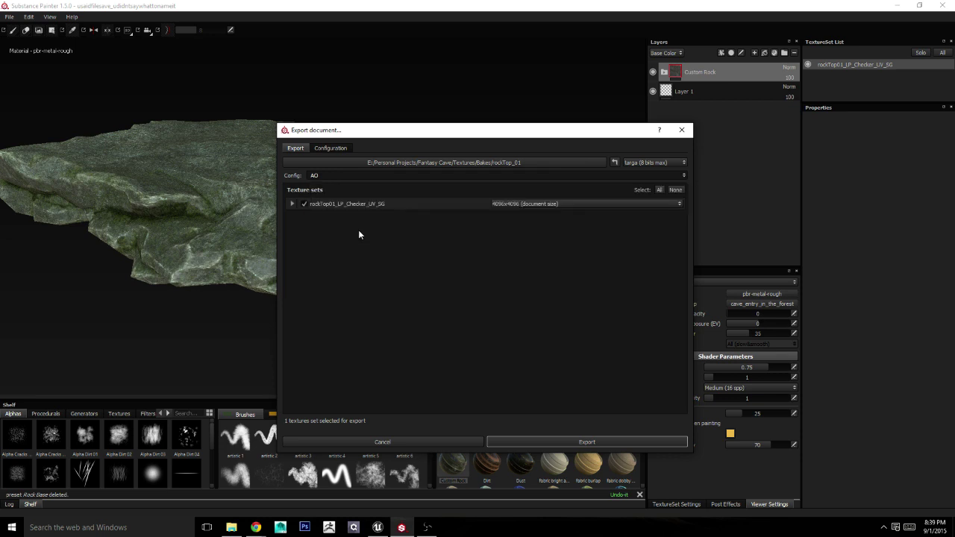
pyautogui.click(343, 150)
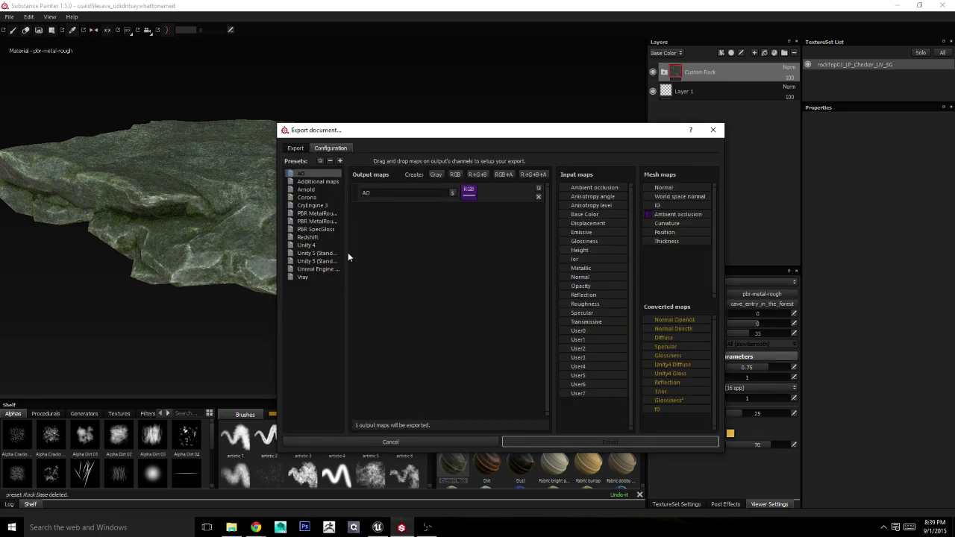
pyautogui.click(329, 272)
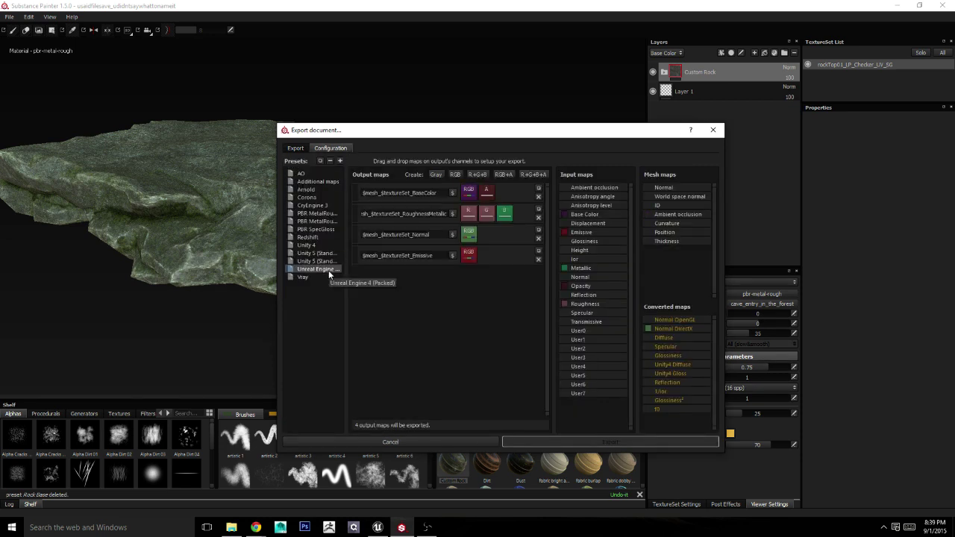
pyautogui.click(296, 147)
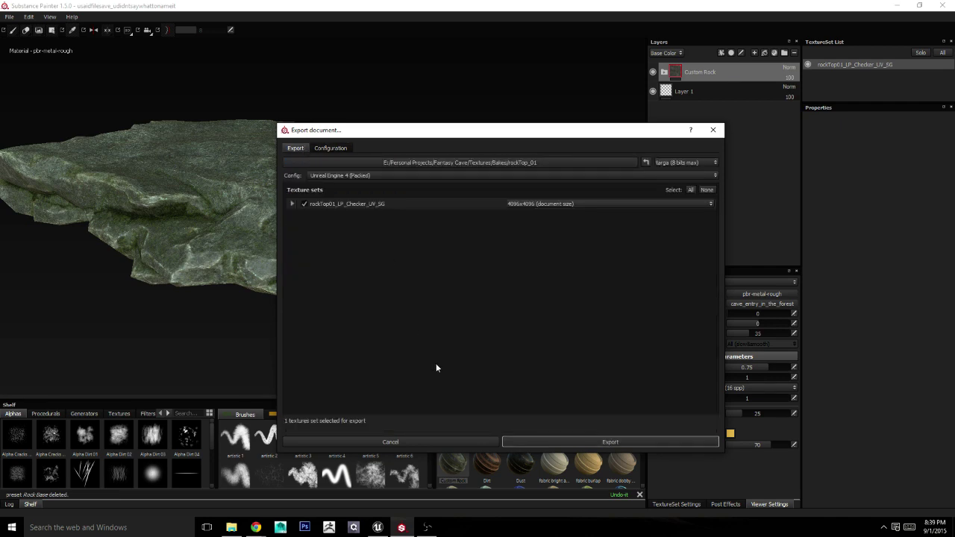
pyautogui.click(231, 527)
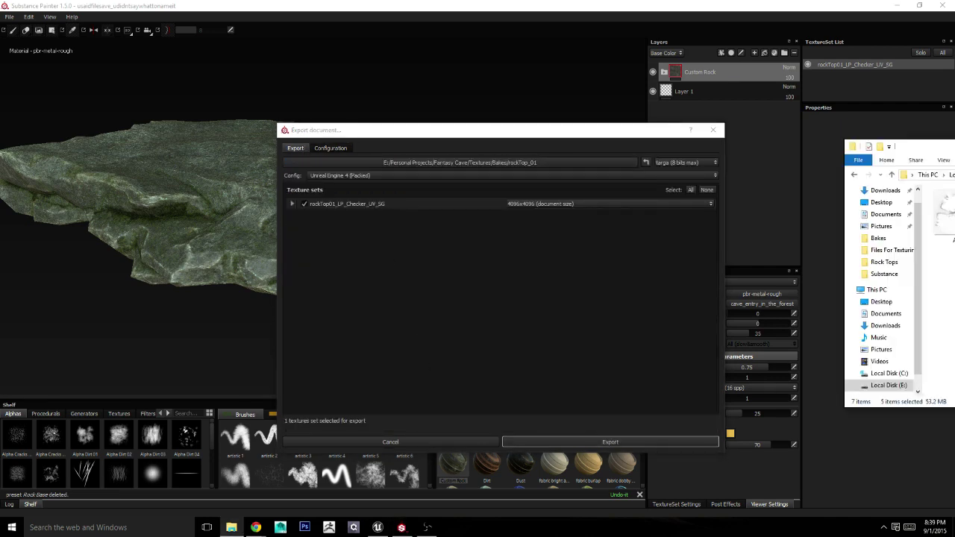
# Step: Delete the five old exported maps and the white AO file from rockTop_01
pyautogui.moveTo(902, 135); pyautogui.dragTo(464, 135)
pyautogui.press('Delete')
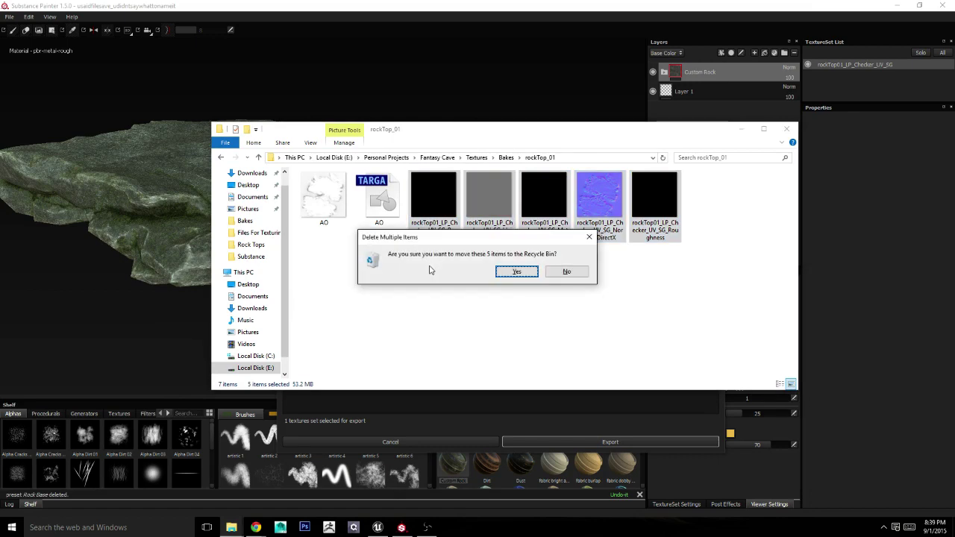
pyautogui.click(516, 271)
pyautogui.click(324, 197)
pyautogui.press('Delete')
pyautogui.press('Return')
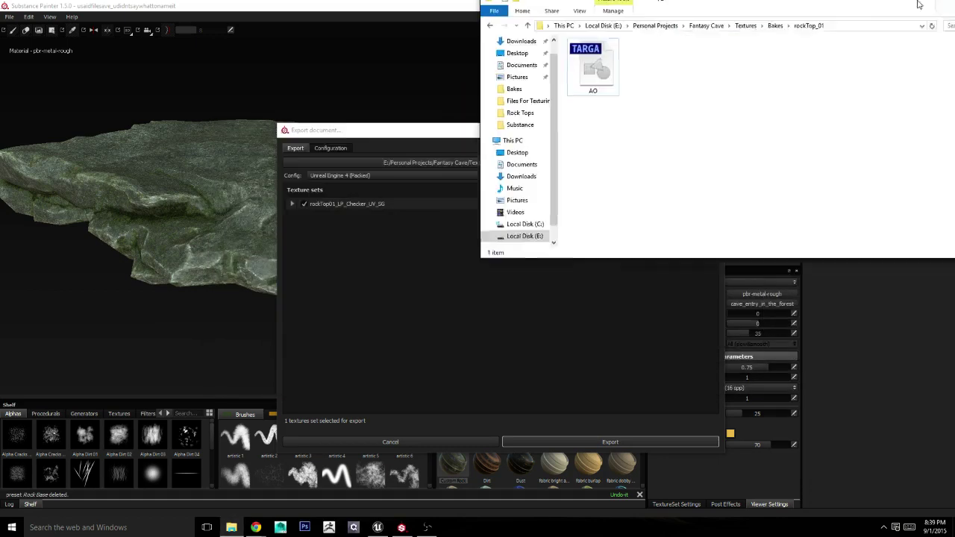
pyautogui.moveTo(594, 135)
pyautogui.mouseDown()
pyautogui.moveTo(904, 14)
pyautogui.moveTo(816, 119)
pyautogui.mouseUp()
pyautogui.click(373, 130)
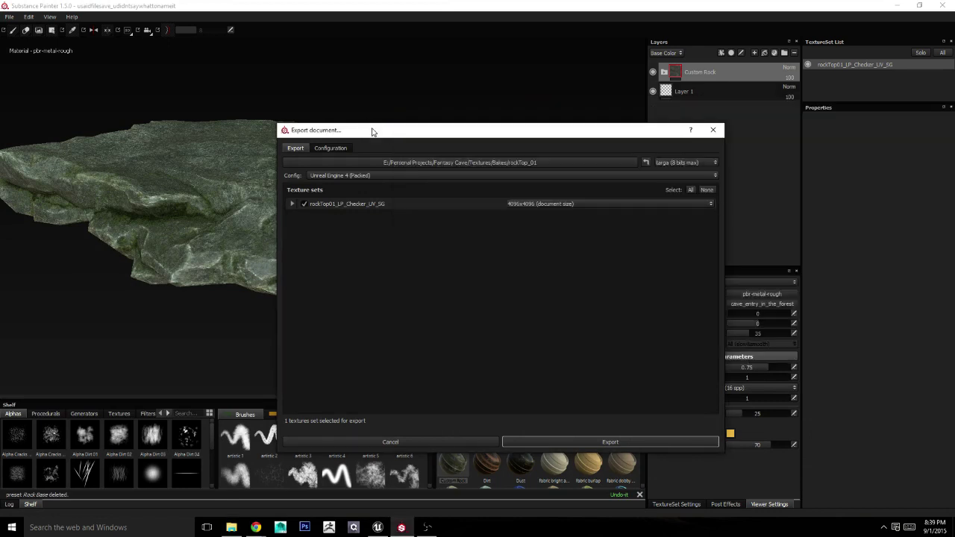
# Step: Export with the Unreal Engine 4 (Packed) preset and check the rockTop_01 folder in File Explorer
pyautogui.click(600, 442)
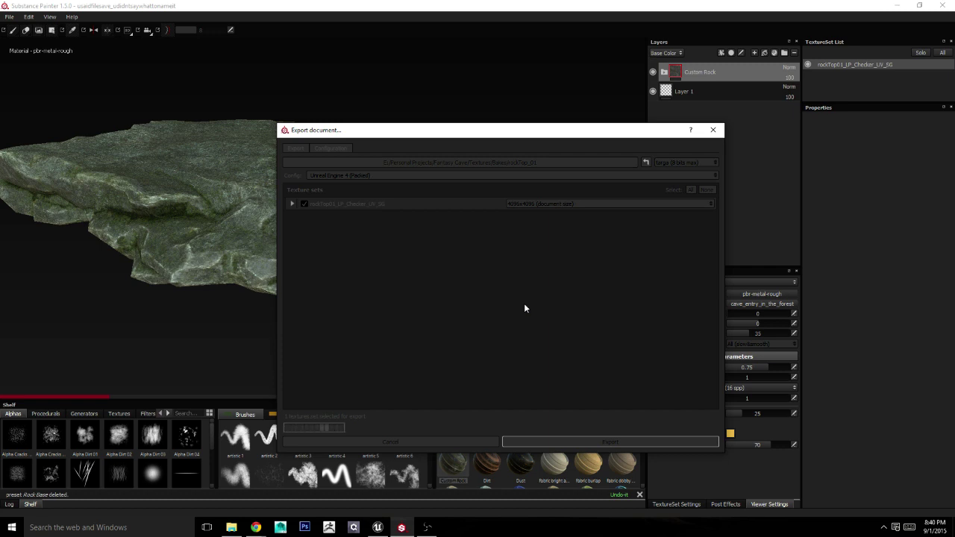
pyautogui.click(232, 527)
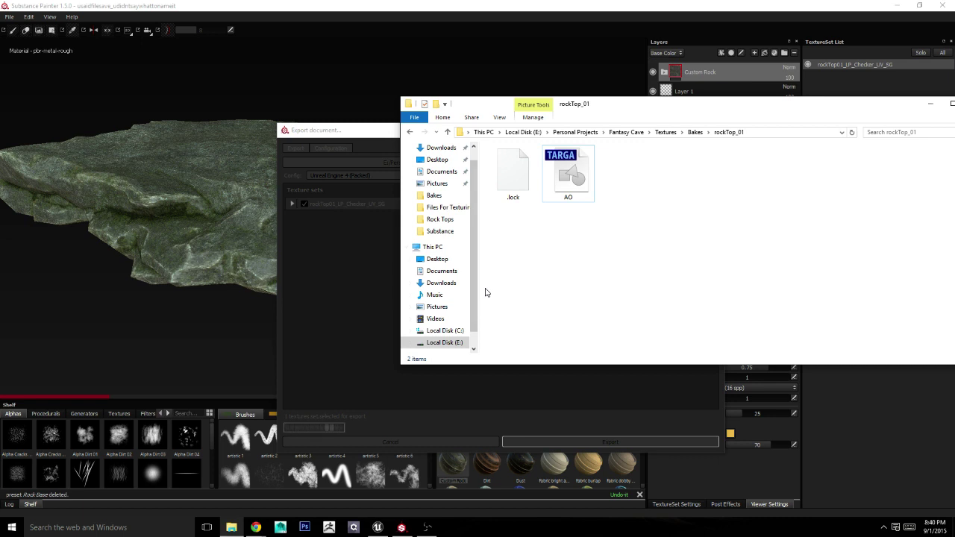
# Step: Bring Substance Painter's running UE4 (Packed) export back to front after seeing only AO in rockTop_01
pyautogui.click(386, 132)
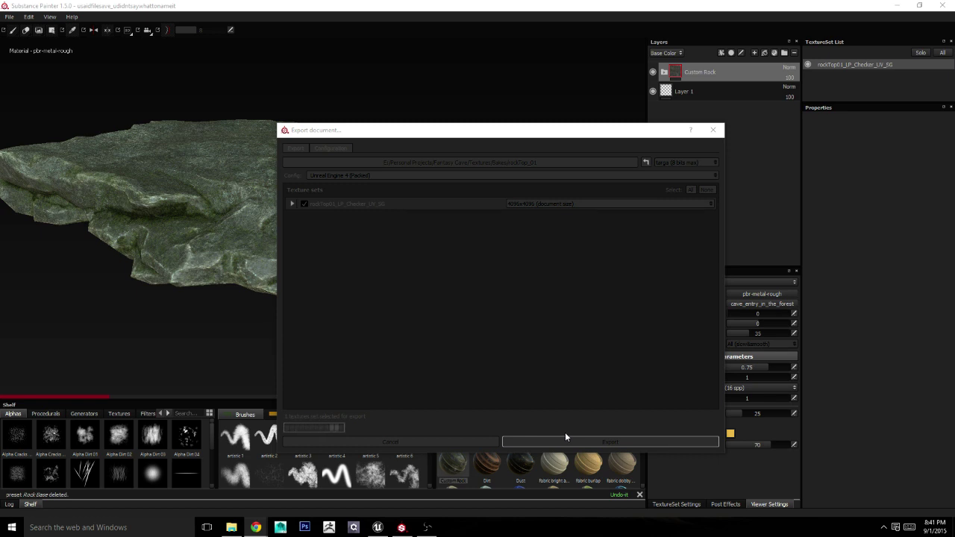
pyautogui.moveTo(452, 136); pyautogui.dragTo(409, 103)
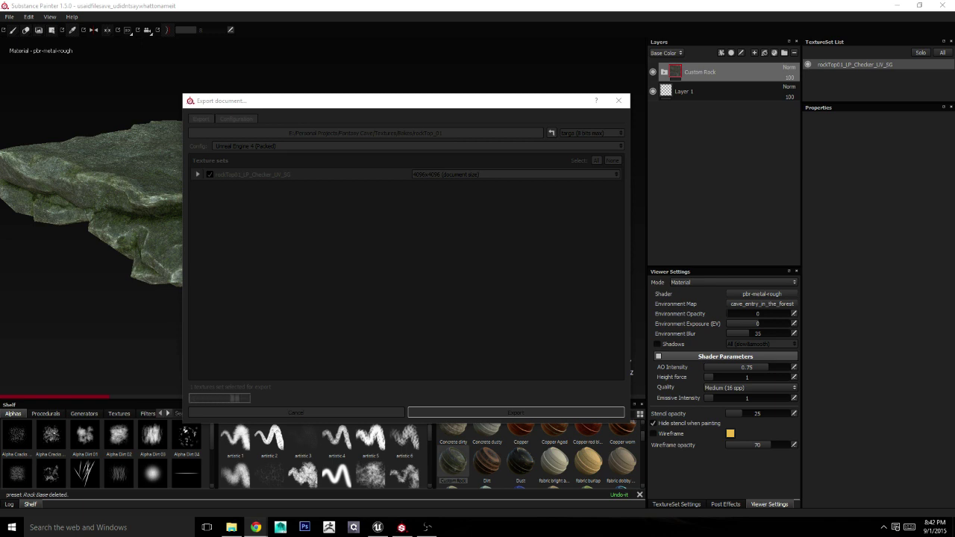
pyautogui.click(231, 527)
pyautogui.click(232, 528)
# Step: Import rockTop01.fbx from Maya Exports > Rocks into Content/Assets/Rocks and save the Fantasy_Cave level
pyautogui.click(374, 528)
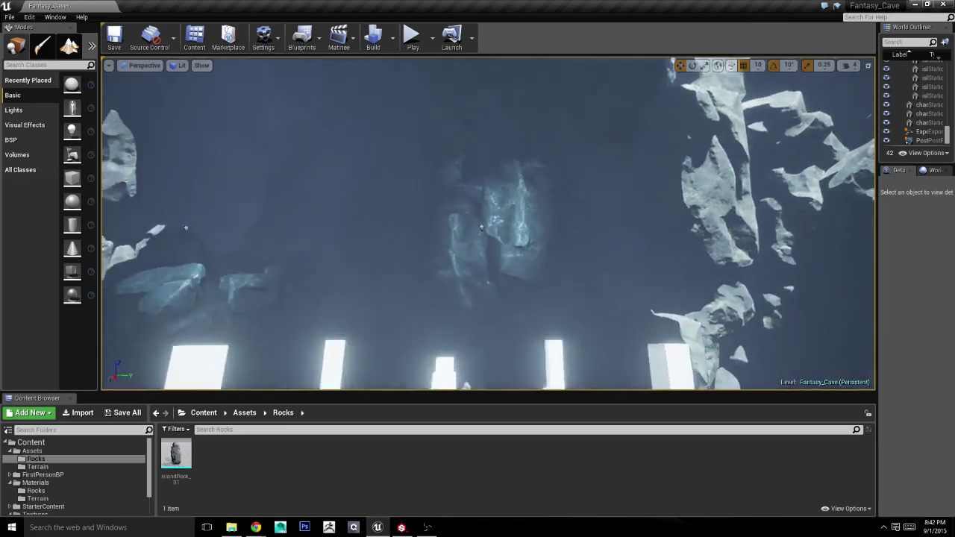
pyautogui.moveTo(592, 273)
pyautogui.mouseDown(button='right')
pyautogui.moveTo(605, 329)
pyautogui.moveTo(592, 278)
pyautogui.mouseUp(button='right')
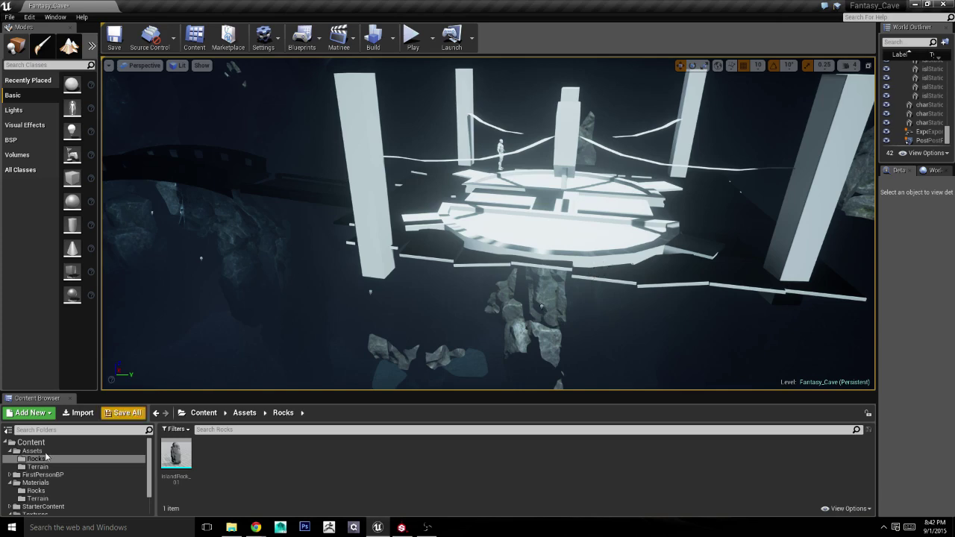
pyautogui.click(81, 412)
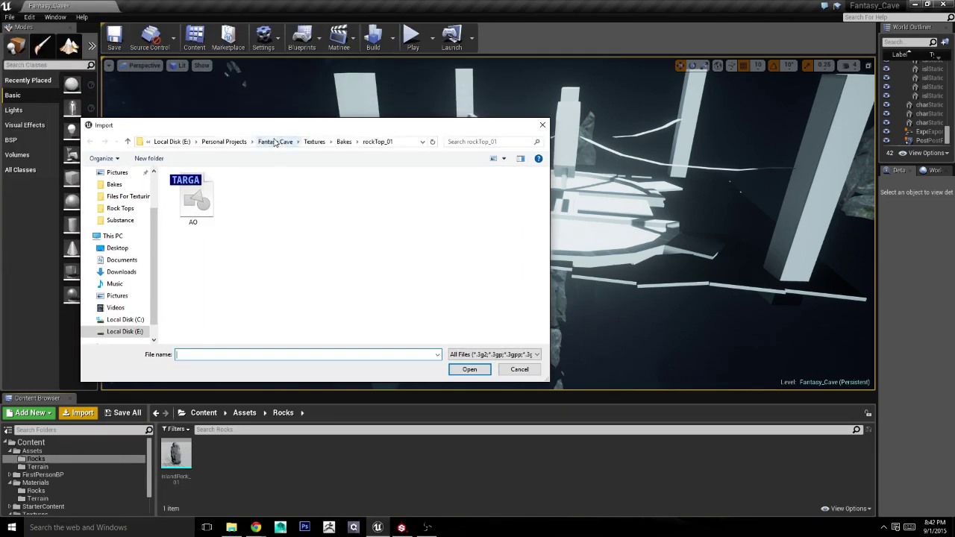
pyautogui.click(277, 141)
pyautogui.doubleClick(214, 209)
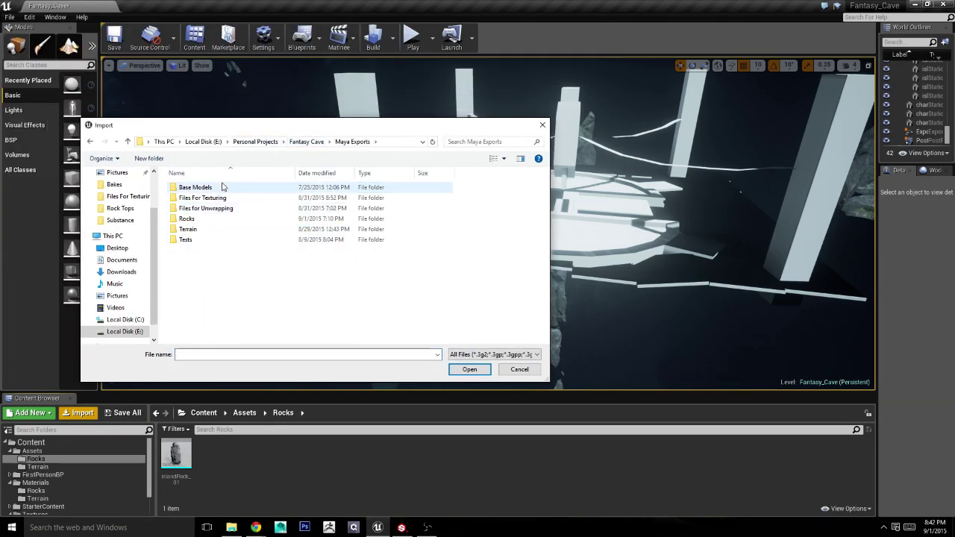
pyautogui.doubleClick(223, 219)
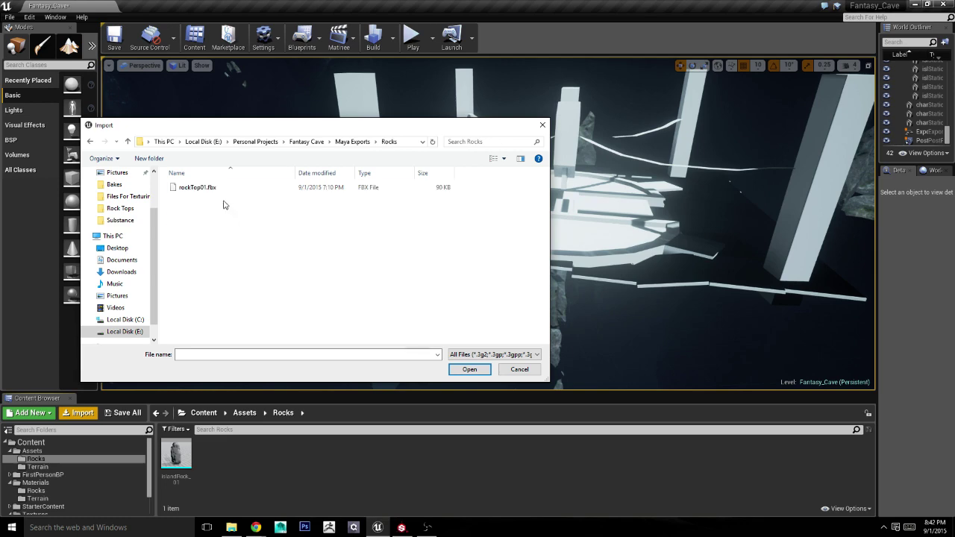
pyautogui.doubleClick(221, 187)
pyautogui.click(528, 400)
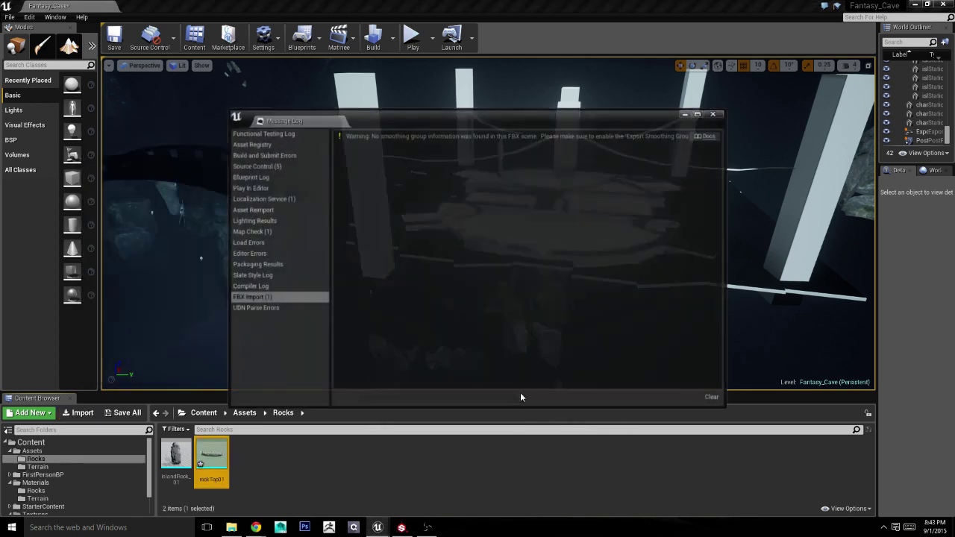
pyautogui.click(714, 113)
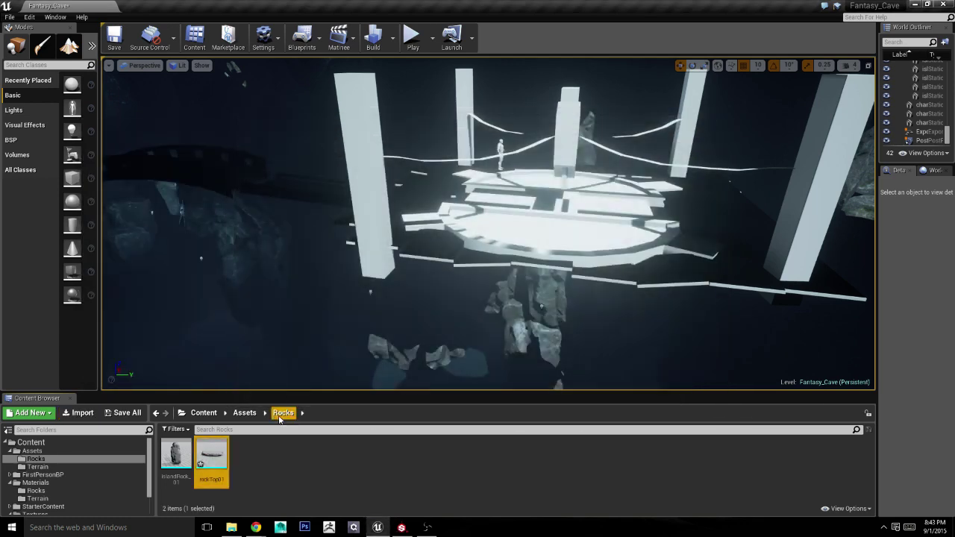
pyautogui.click(126, 414)
pyautogui.click(565, 354)
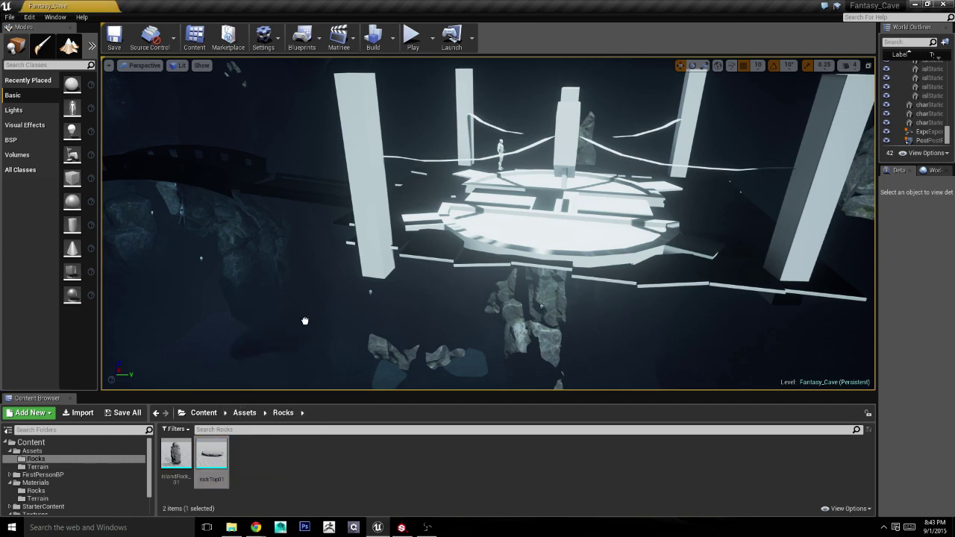
# Step: Drop rockTop01 into the cave, move it below the temple beside the bridge, and frame it
pyautogui.moveTo(275, 287); pyautogui.dragTo(461, 258)
pyautogui.moveTo(461, 258); pyautogui.dragTo(358, 283, button='right')
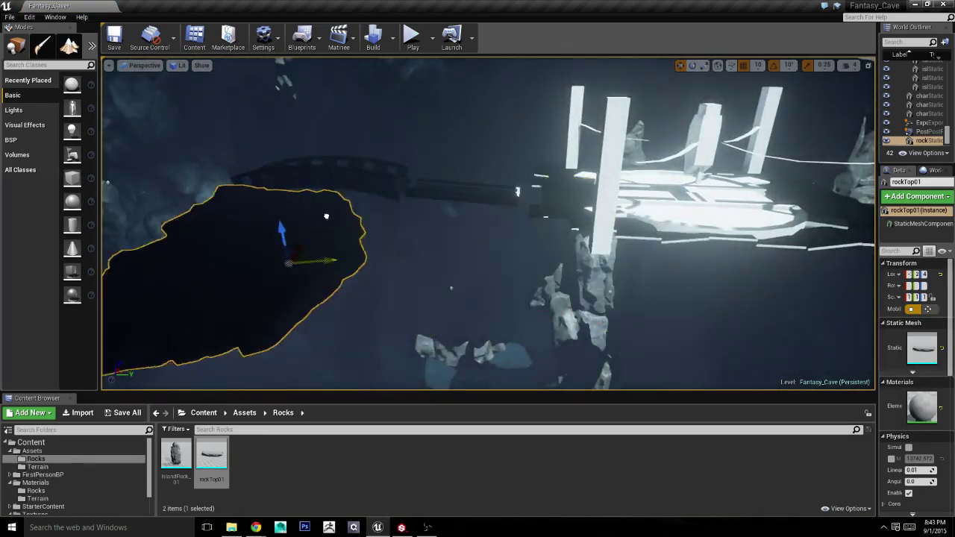
pyautogui.moveTo(328, 234); pyautogui.dragTo(441, 203, button='right')
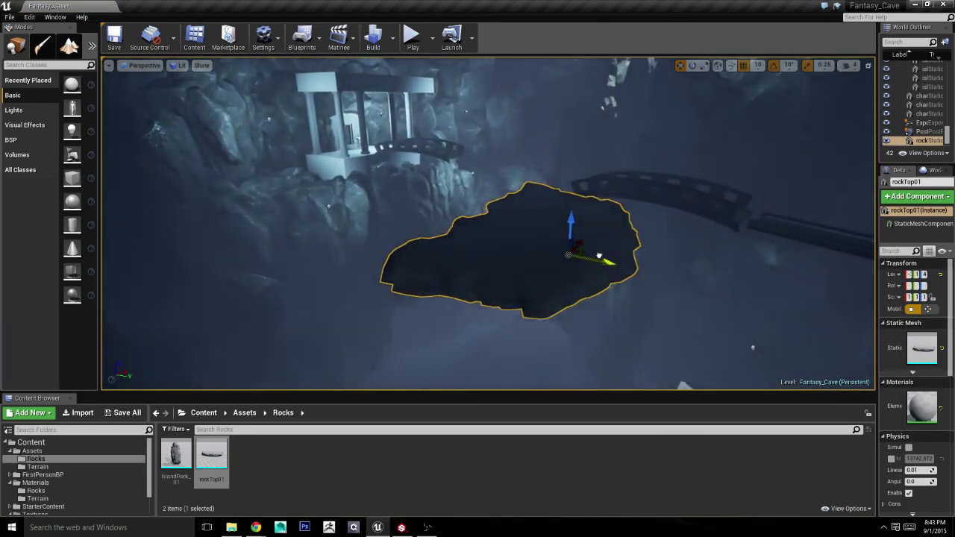
pyautogui.moveTo(440, 204); pyautogui.dragTo(537, 196)
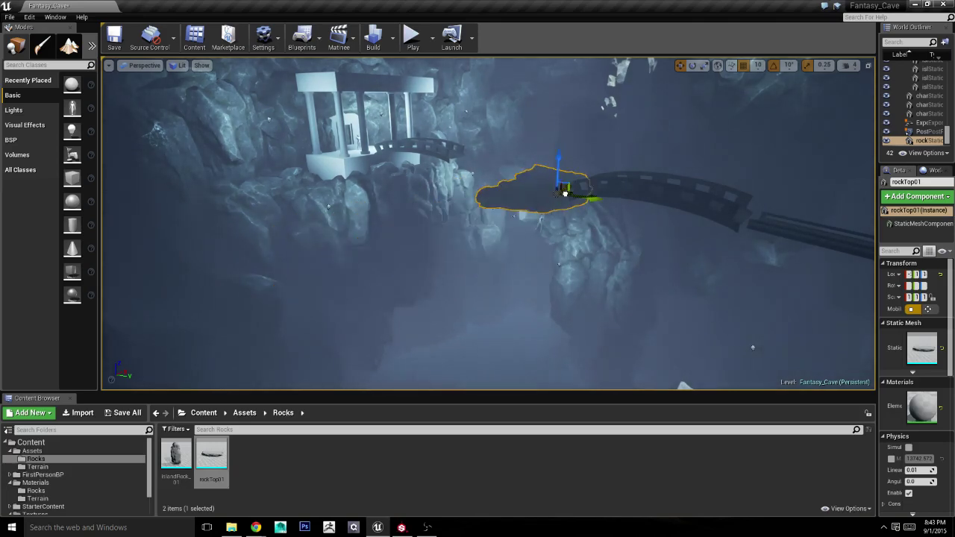
pyautogui.moveTo(537, 197)
pyautogui.mouseDown(button='right')
pyautogui.moveTo(291, 192)
pyautogui.moveTo(476, 201)
pyautogui.mouseUp(button='right')
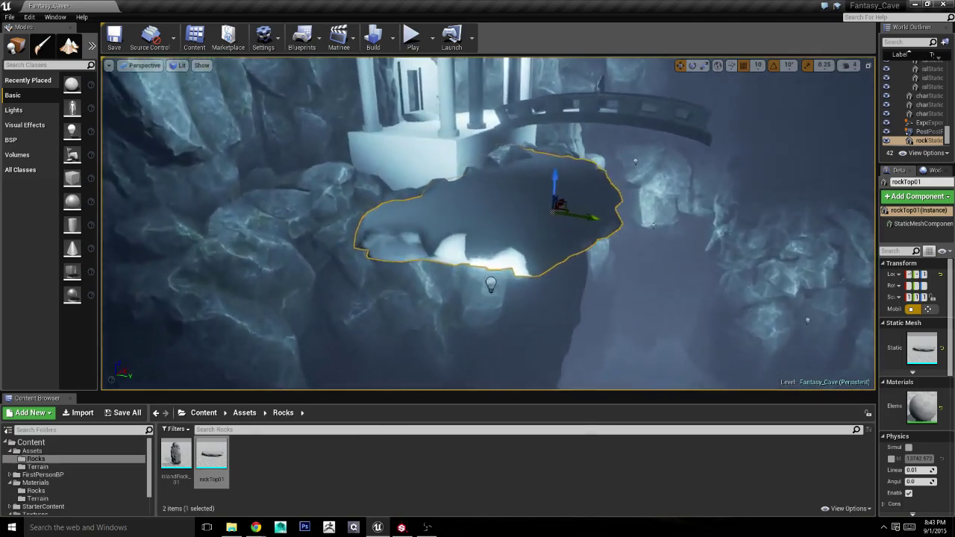
pyautogui.moveTo(596, 213); pyautogui.dragTo(822, 253)
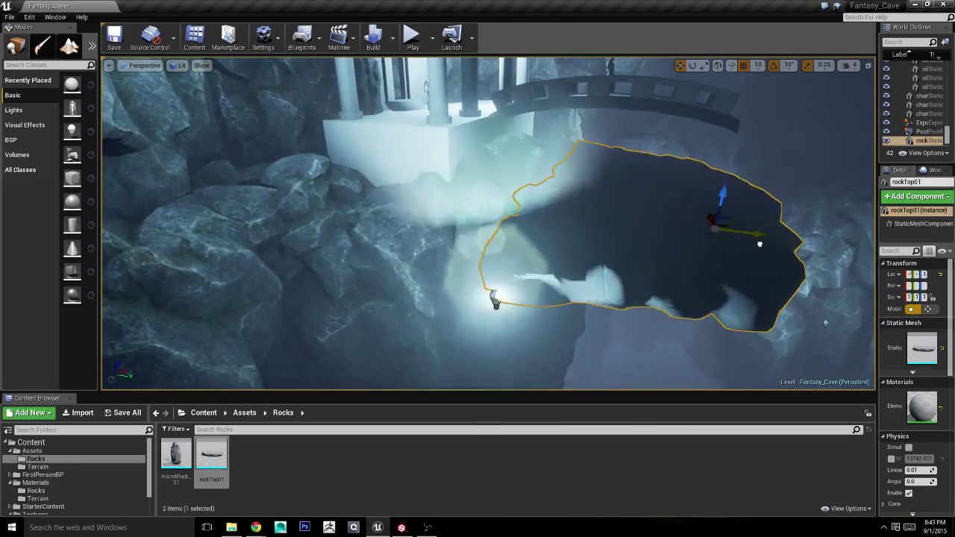
pyautogui.press('f')
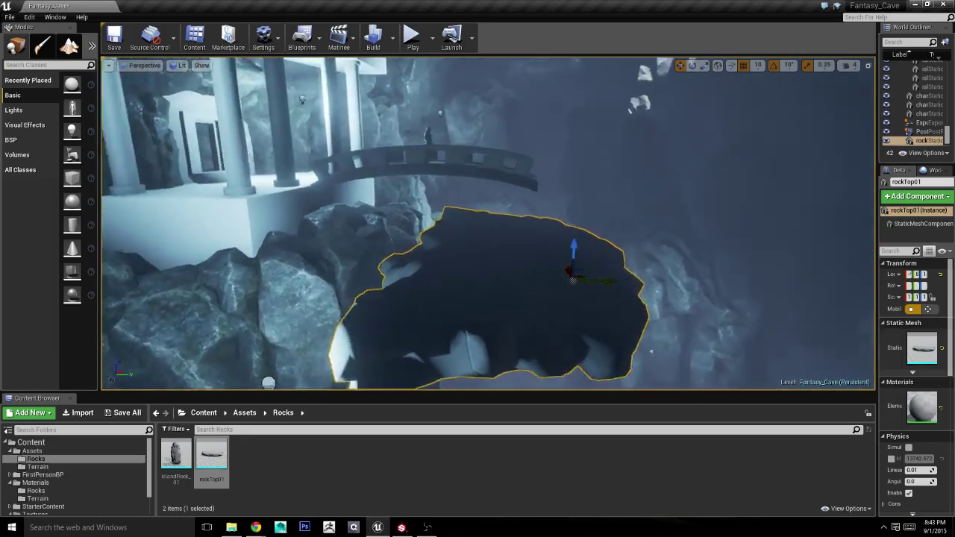
pyautogui.moveTo(675, 234); pyautogui.dragTo(676, 234, button='right')
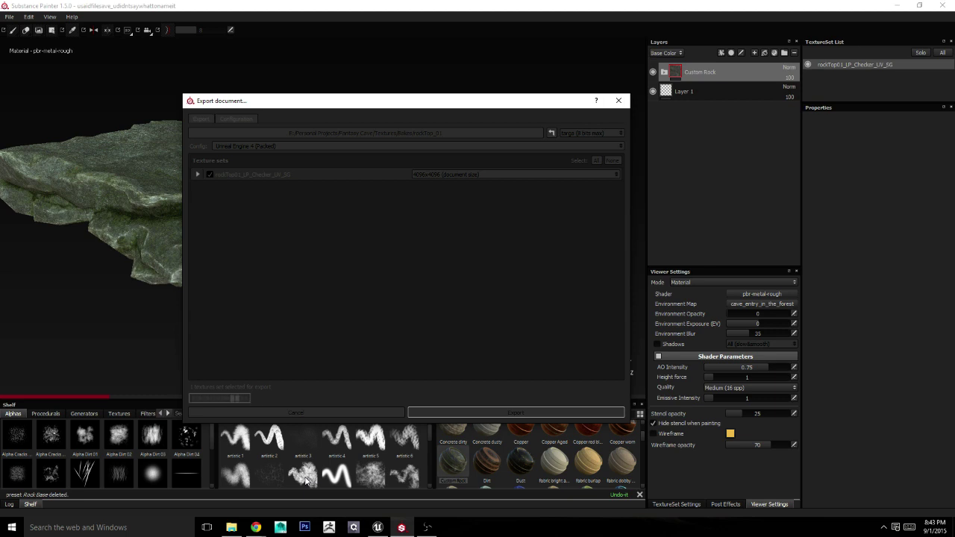
# Step: Inspect the rockTop01 Unreal Engine 4 (Packed) export settings in Substance Painter's export window
pyautogui.click(231, 527)
pyautogui.click(230, 527)
pyautogui.click(231, 528)
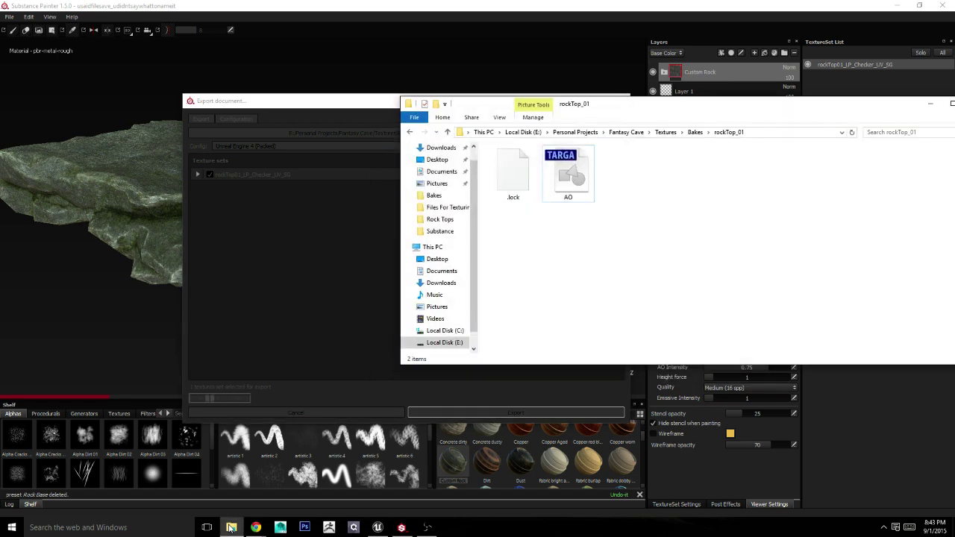
pyautogui.click(209, 316)
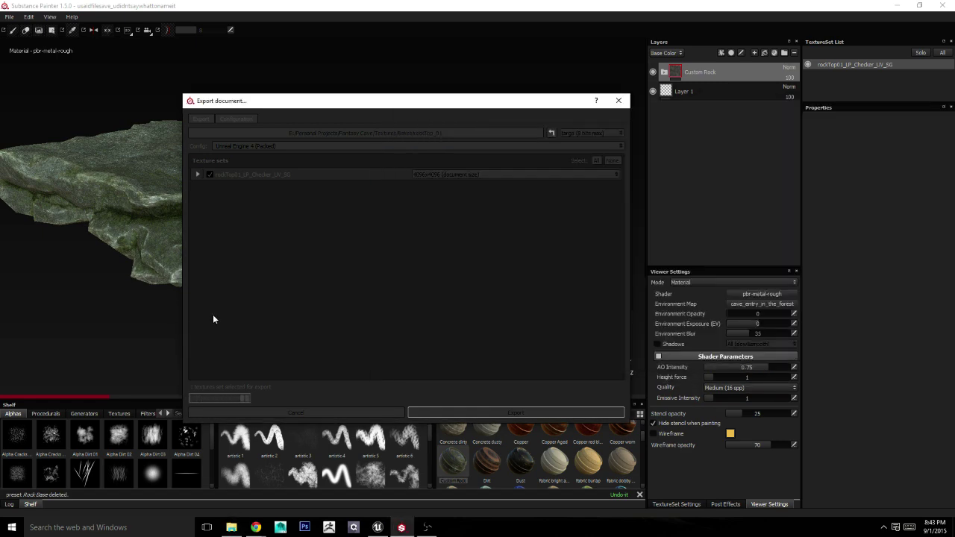
pyautogui.moveTo(401, 103)
pyautogui.mouseDown()
pyautogui.moveTo(519, 443)
pyautogui.moveTo(380, 84)
pyautogui.mouseUp()
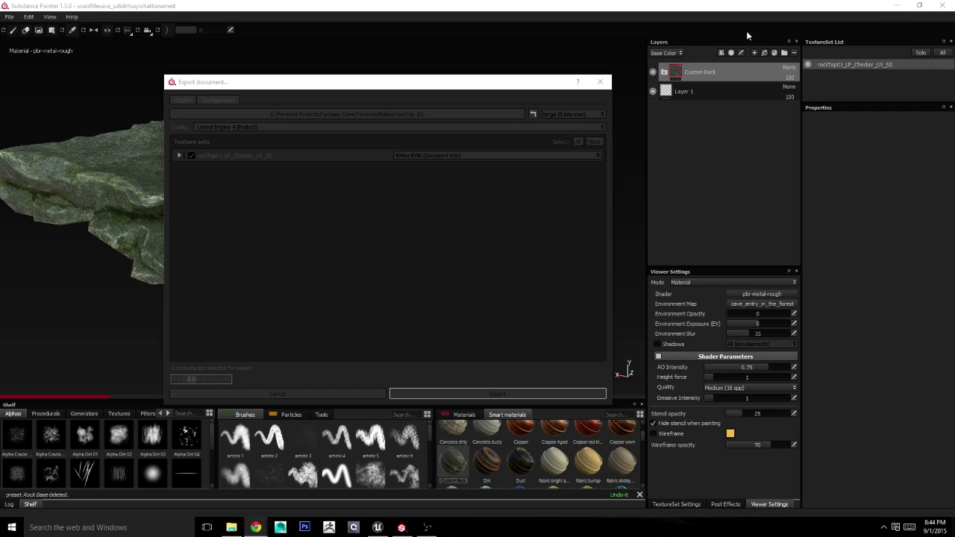
pyautogui.moveTo(511, 82)
pyautogui.mouseDown()
pyautogui.moveTo(823, 47)
pyautogui.moveTo(530, 99)
pyautogui.mouseUp()
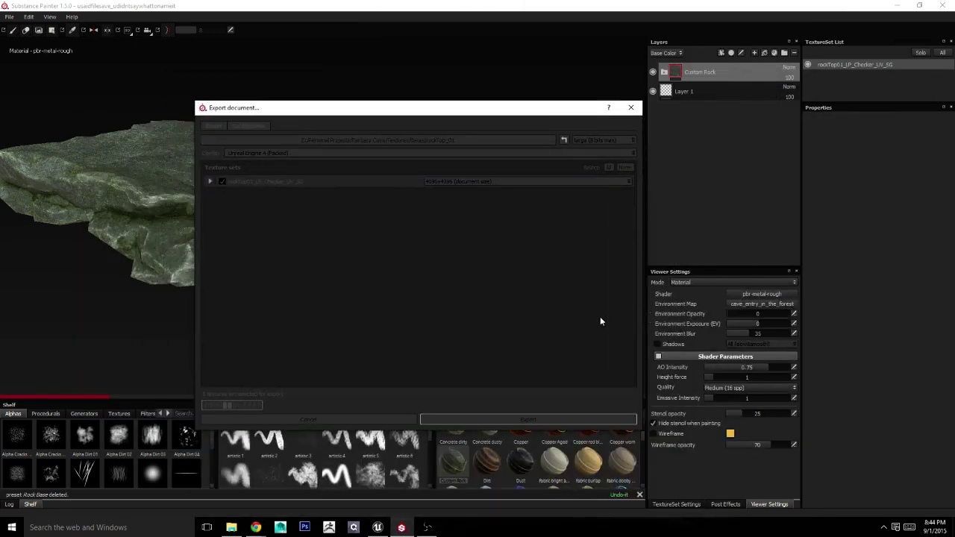
# Step: Return to Unreal's Fantasy_Cave level and frame the placed rockTop01 rock
pyautogui.click(378, 527)
pyautogui.moveTo(430, 331); pyautogui.dragTo(430, 320, button='right')
pyautogui.press('f')
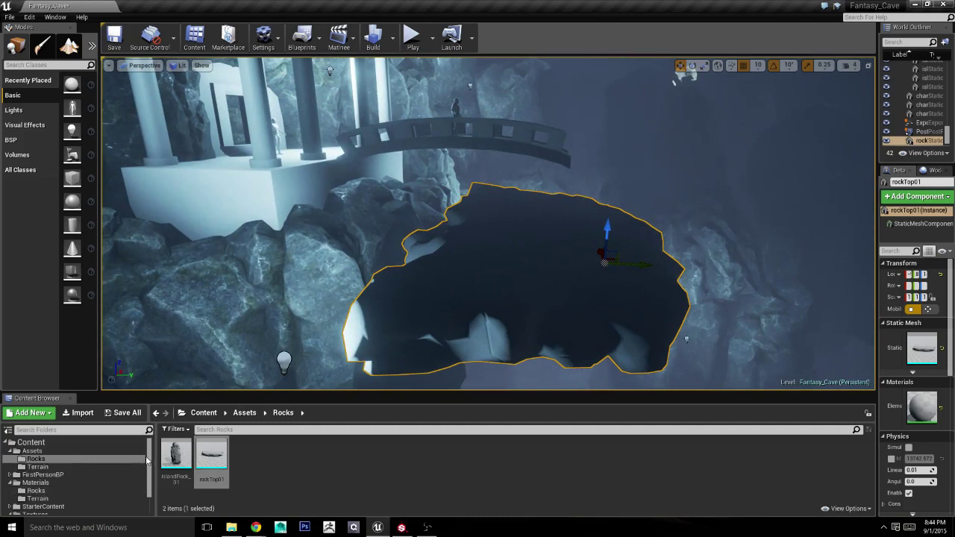
# Step: In Textures > Rocks, create an islandRocks folder and move the five rock textures into it
pyautogui.scroll(-2, 67, 484)
pyautogui.click(41, 487)
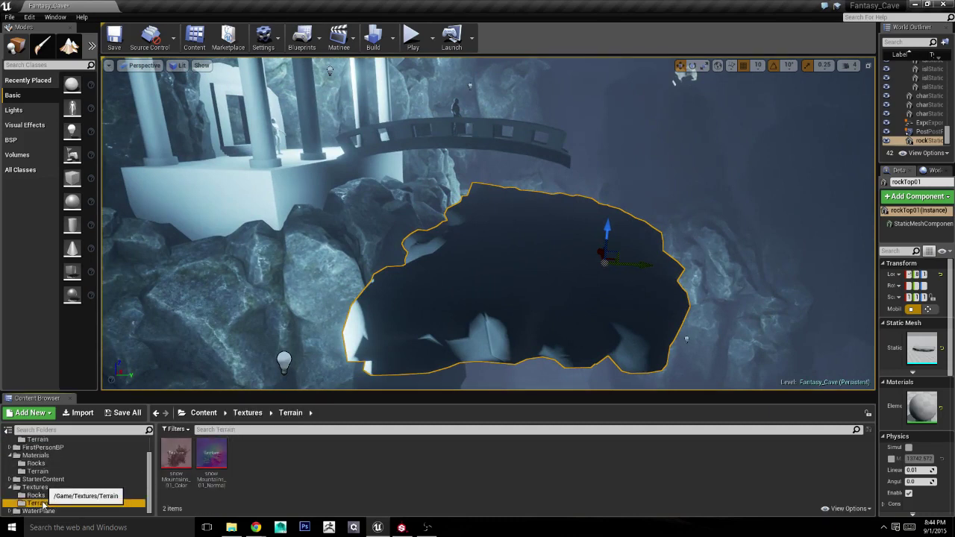
pyautogui.click(60, 495)
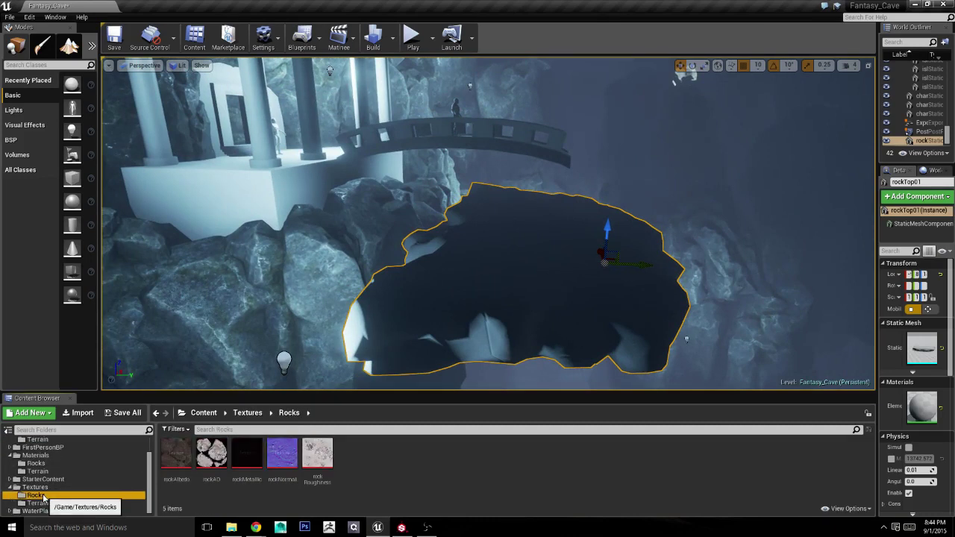
pyautogui.rightClick(389, 463)
pyautogui.click(397, 212)
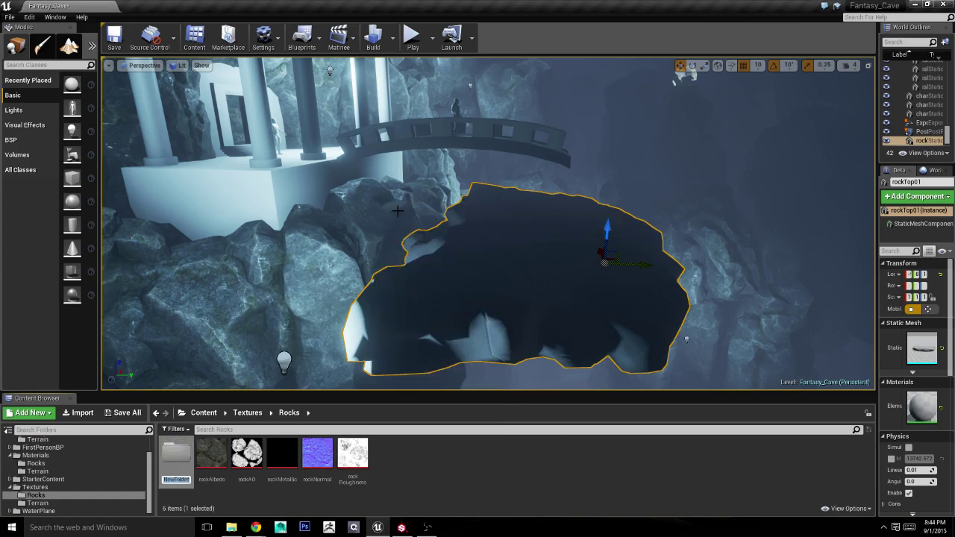
pyautogui.write('fi')
pyautogui.write('andRocks')
pyautogui.press('Return')
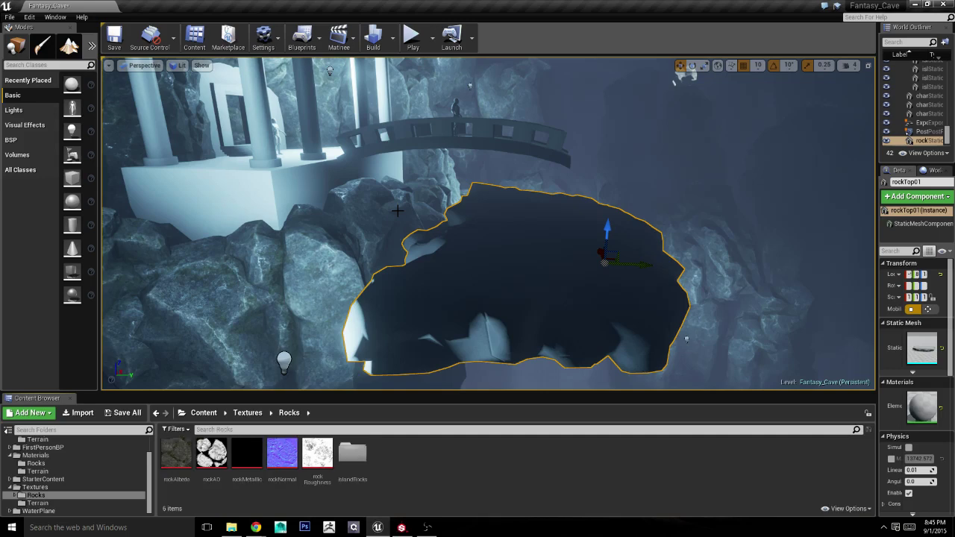
pyautogui.click(317, 453)
pyautogui.keyDown('shift'); pyautogui.click(172, 453); pyautogui.keyUp('shift')
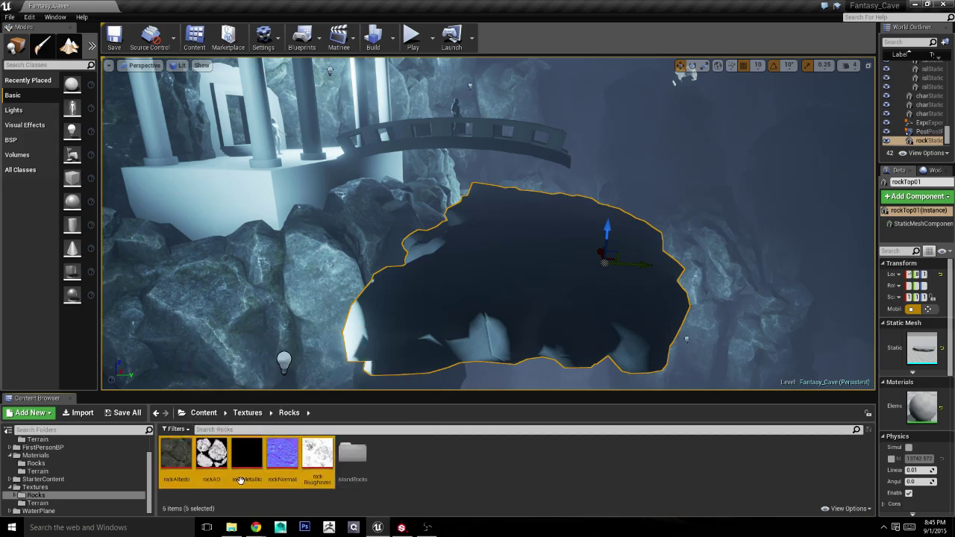
pyautogui.moveTo(169, 456); pyautogui.dragTo(346, 456)
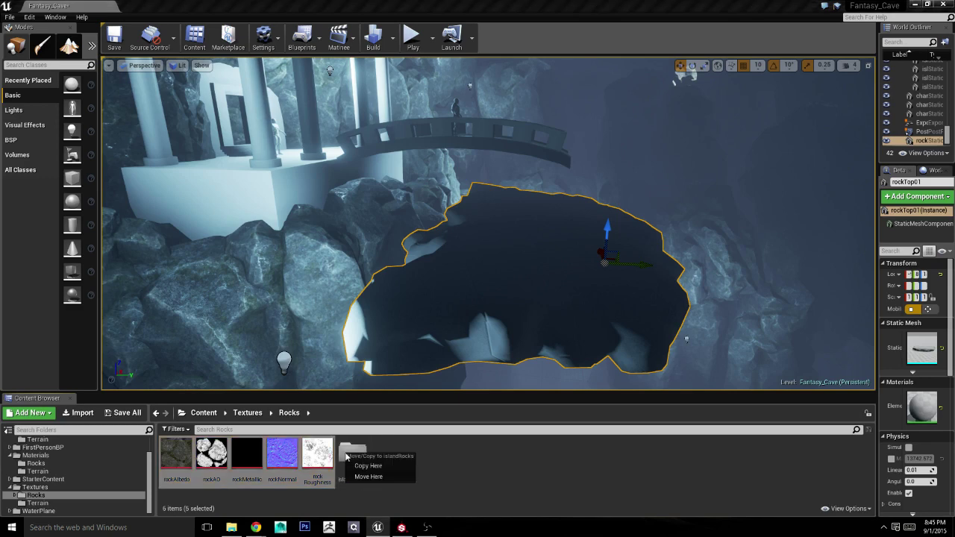
pyautogui.click(368, 476)
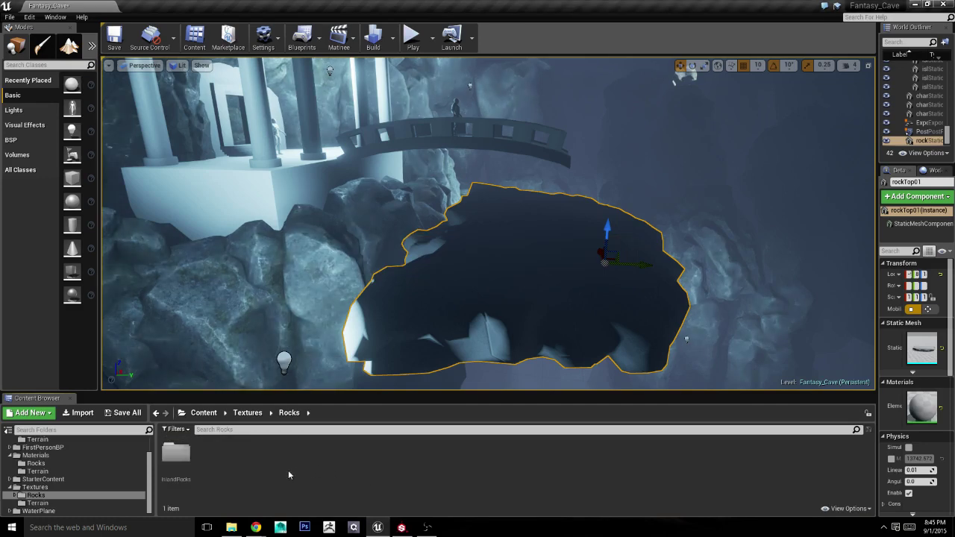
# Step: Add a new empty folder named rockTops in Textures > Rocks
pyautogui.rightClick(253, 463)
pyautogui.click(292, 220)
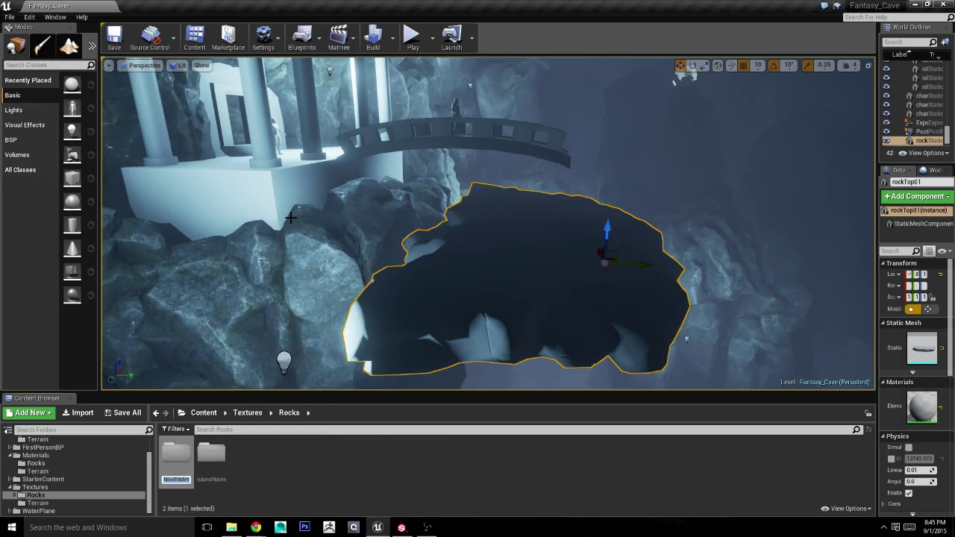
pyautogui.write('R')
pyautogui.write('ckTo')
pyautogui.write('ps')
pyautogui.press('Return')
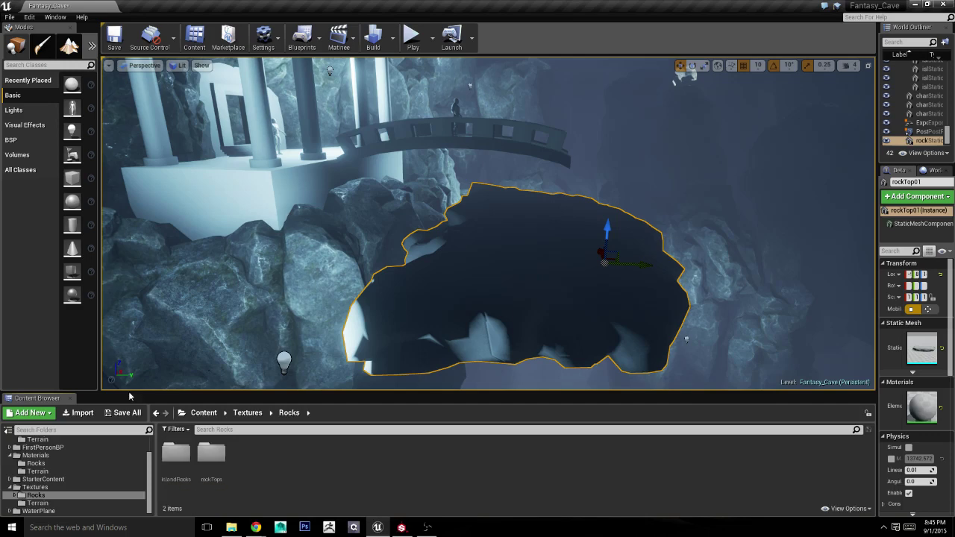
# Step: Import the AO bake from Textures\Bakes\rockTop_01 into the rockTops folder
pyautogui.doubleClick(211, 453)
pyautogui.rightClick(230, 457)
pyautogui.click(77, 411)
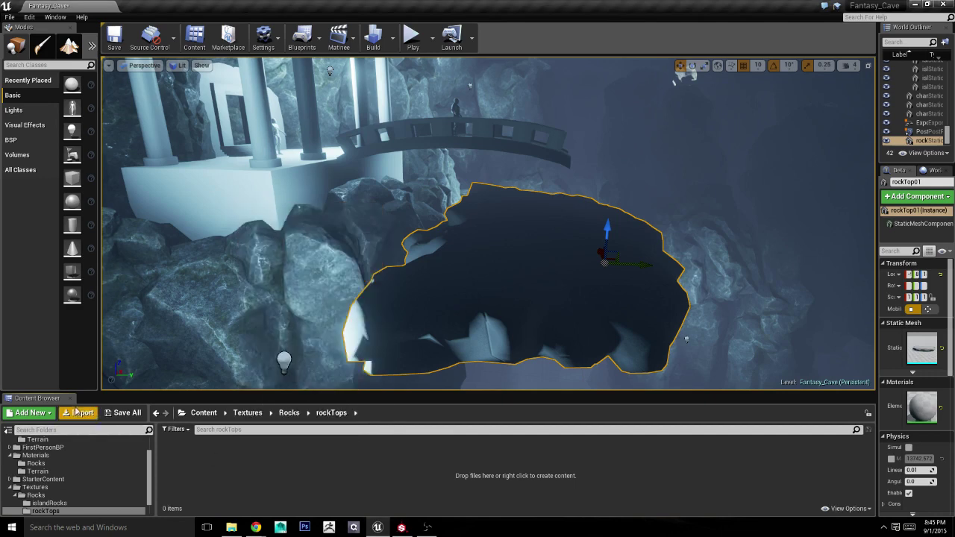
pyautogui.click(77, 412)
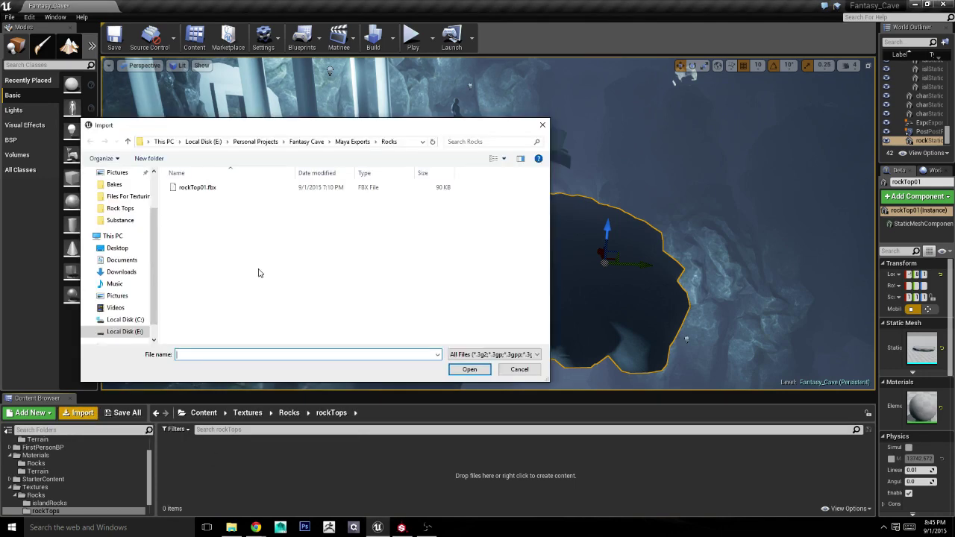
pyautogui.click(303, 141)
pyautogui.doubleClick(200, 258)
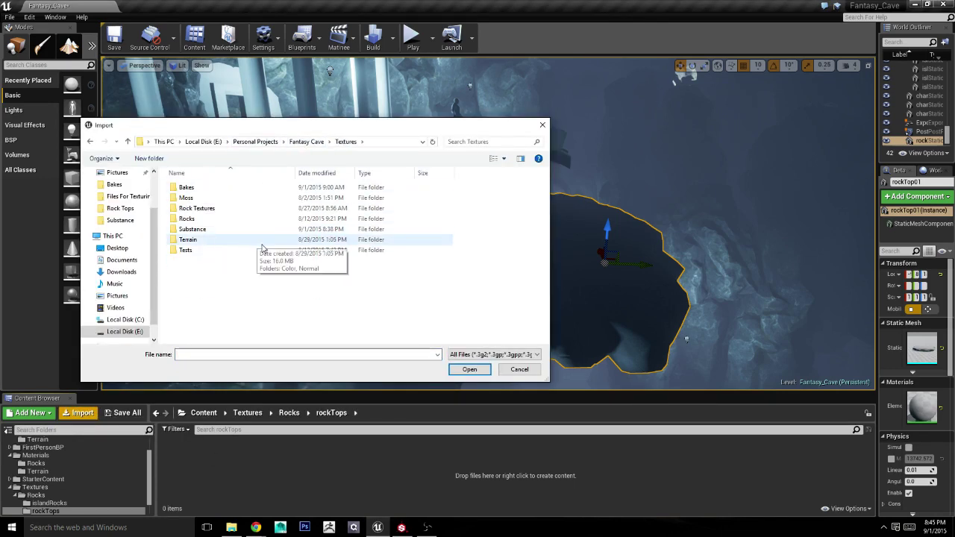
pyautogui.doubleClick(195, 188)
pyautogui.doubleClick(301, 198)
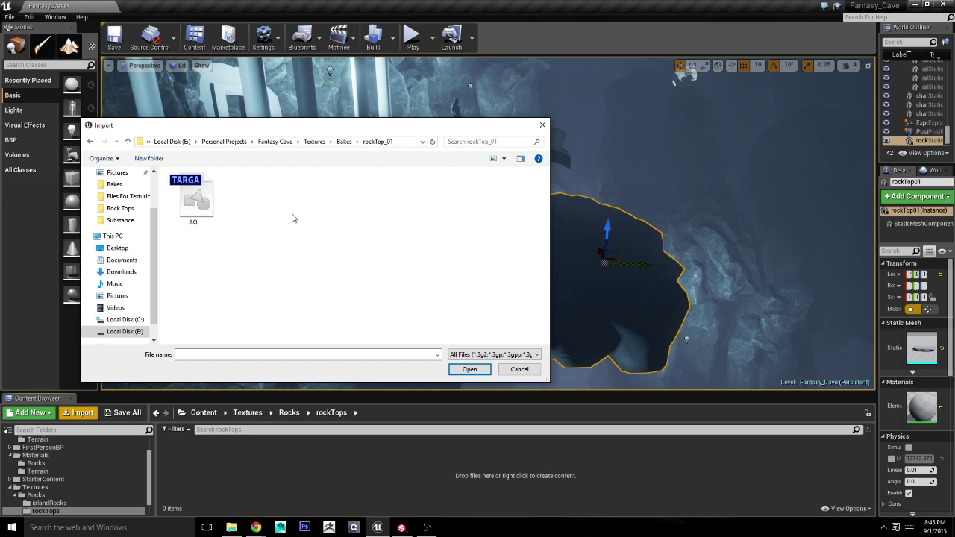
pyautogui.doubleClick(193, 197)
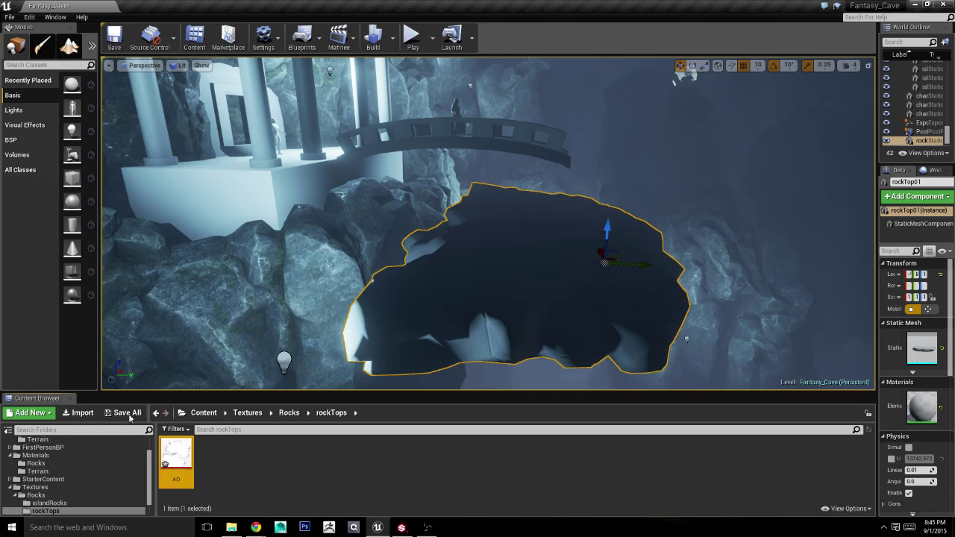
# Step: Save the Fantasy_Cave map and the new AO texture with Save All
pyautogui.click(401, 528)
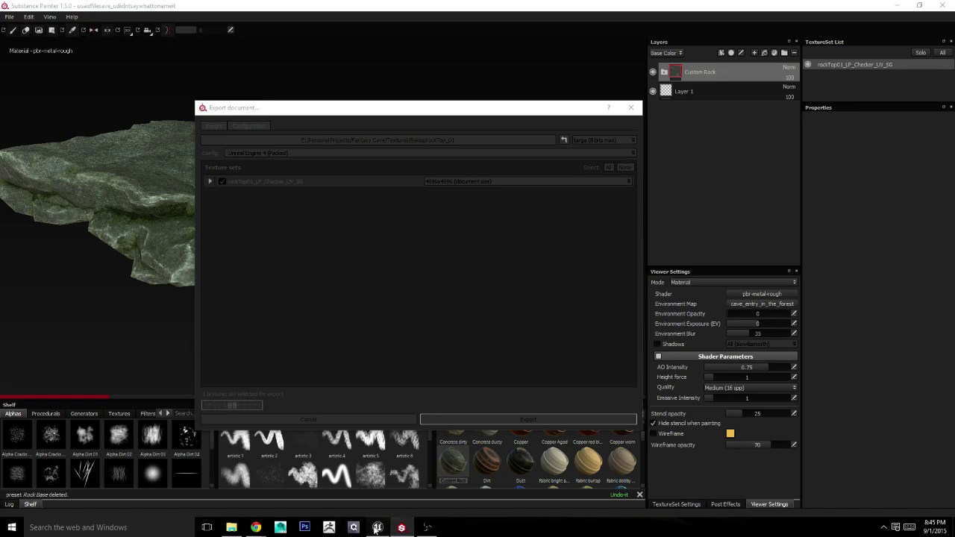
pyautogui.click(378, 528)
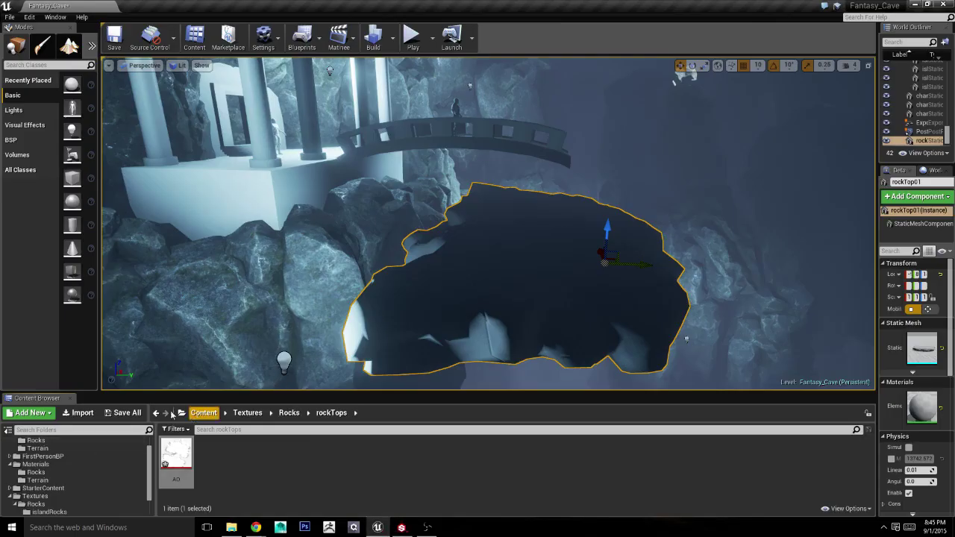
pyautogui.click(123, 413)
pyautogui.click(565, 352)
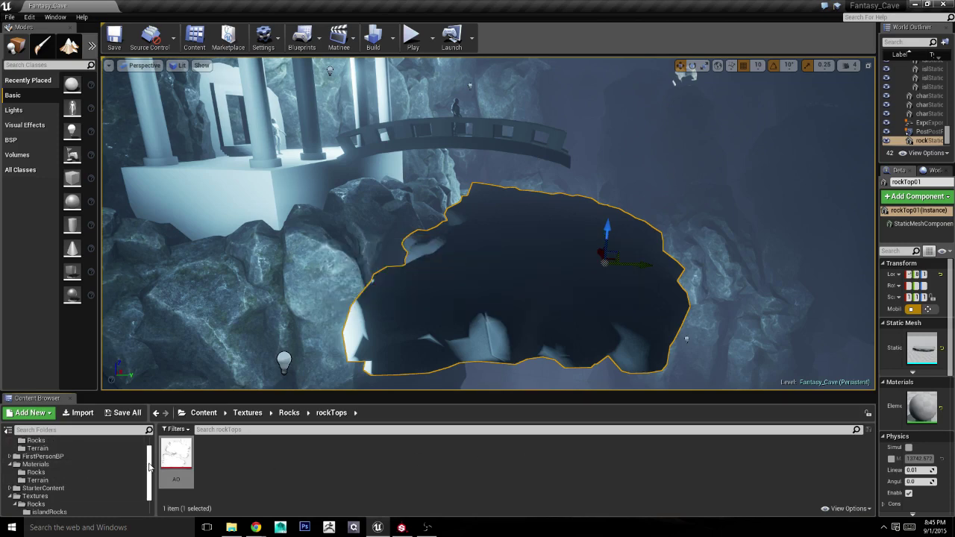
pyautogui.scroll(2, 153, 458)
# Step: Create a material named rockTop01 in Materials > Rocks and open it in the Material Editor
pyautogui.click(89, 490)
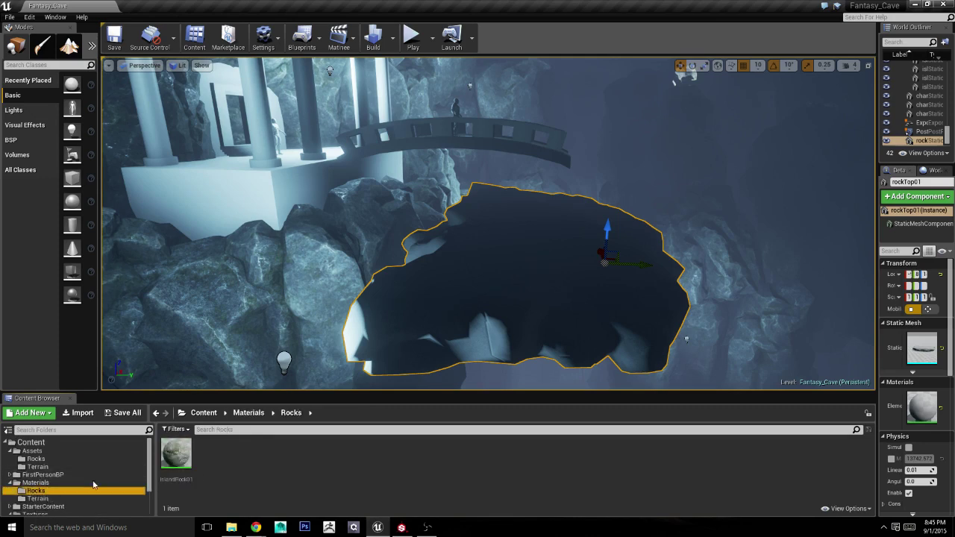
pyautogui.rightClick(249, 470)
pyautogui.click(312, 333)
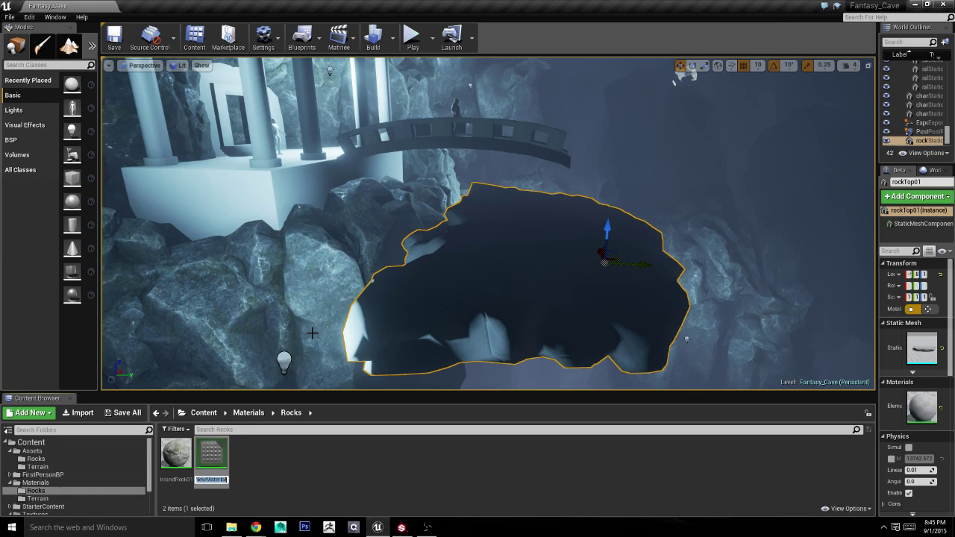
pyautogui.write('rockTop01')
pyautogui.press('Return')
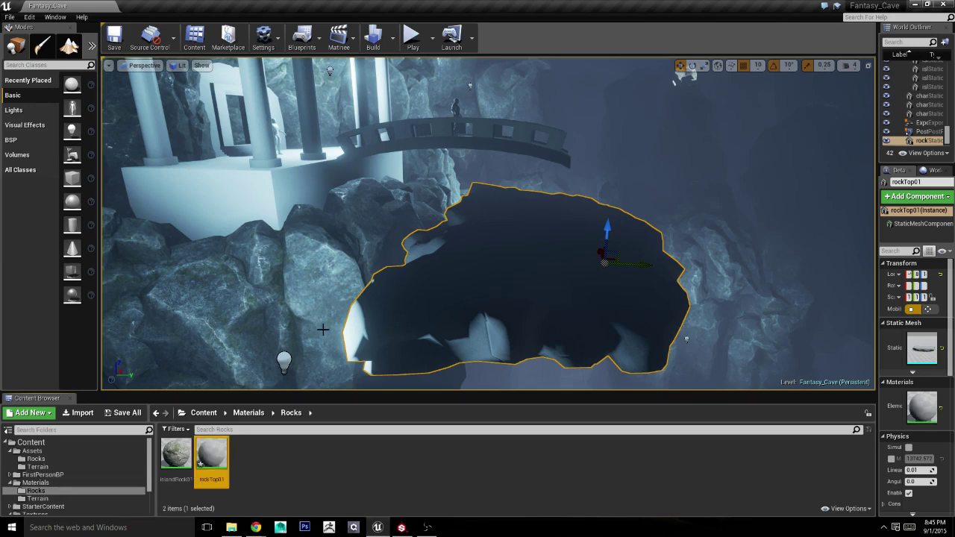
pyautogui.doubleClick(211, 453)
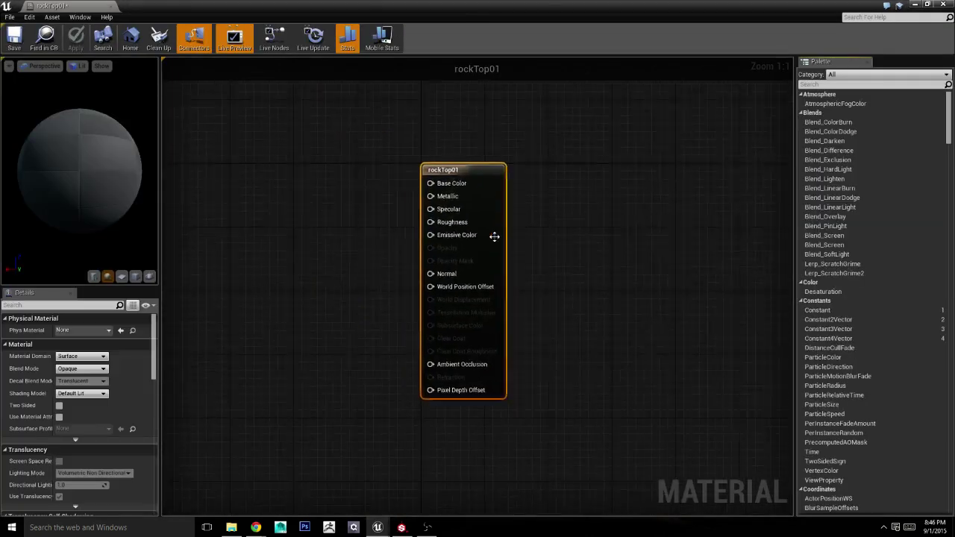
# Step: Float the material editor and browse the Content Browser to Textures > Rocks > rockTops
pyautogui.doubleClick(134, 7)
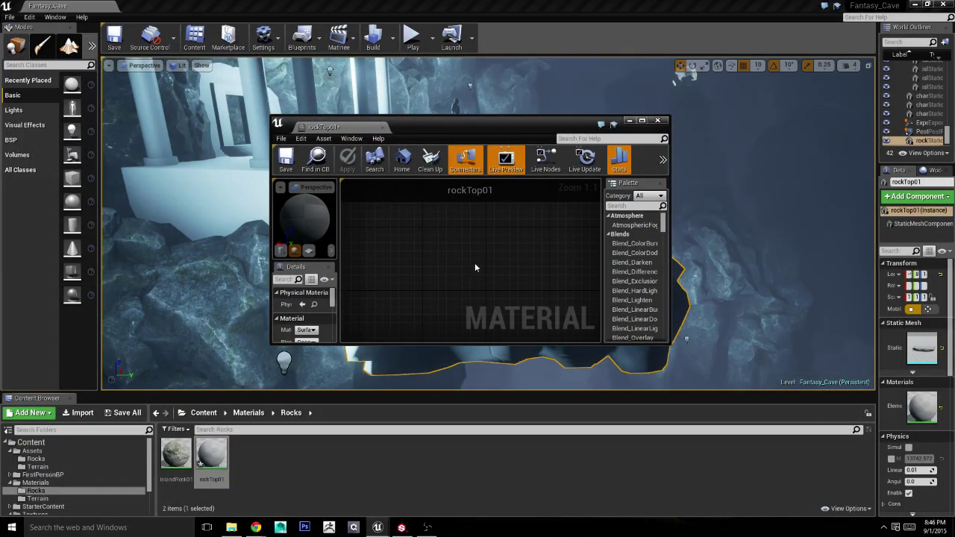
pyautogui.scroll(-1, 471, 267)
pyautogui.scroll(-3, 447, 232)
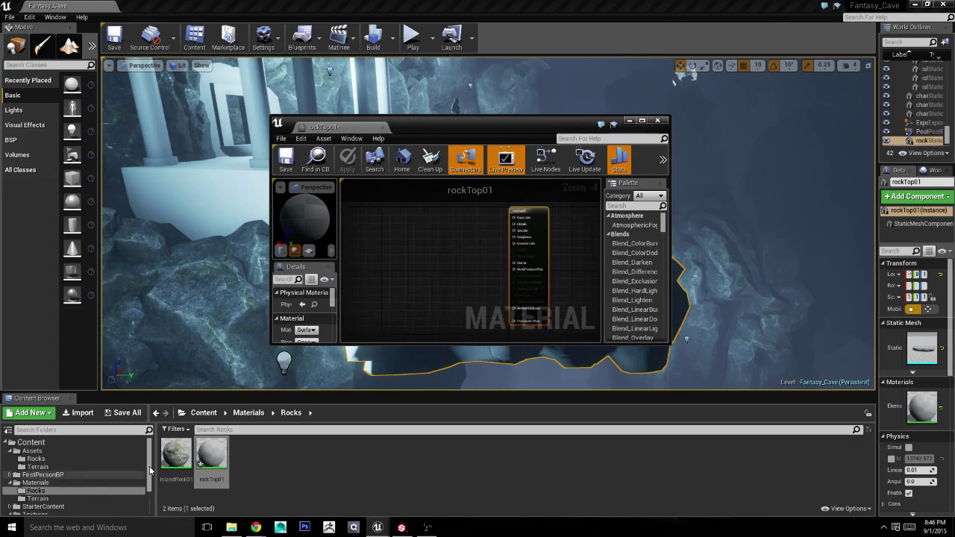
pyautogui.click(96, 488)
pyautogui.scroll(-2, 96, 487)
pyautogui.click(9, 471)
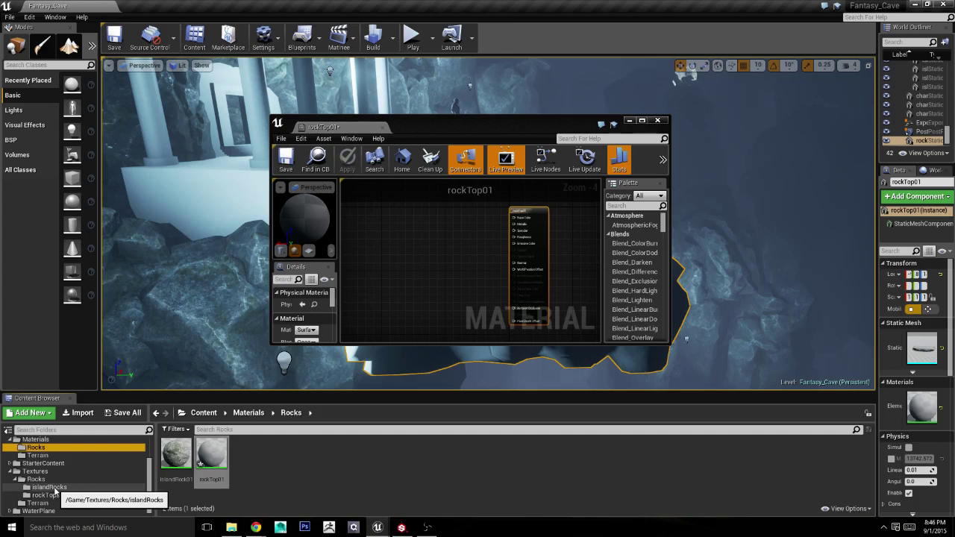
pyautogui.click(45, 494)
# Step: Add the AO texture as a Texture Sample, wire it to AmbientOcclusion, and save rockTop01
pyautogui.moveTo(176, 453); pyautogui.dragTo(403, 287)
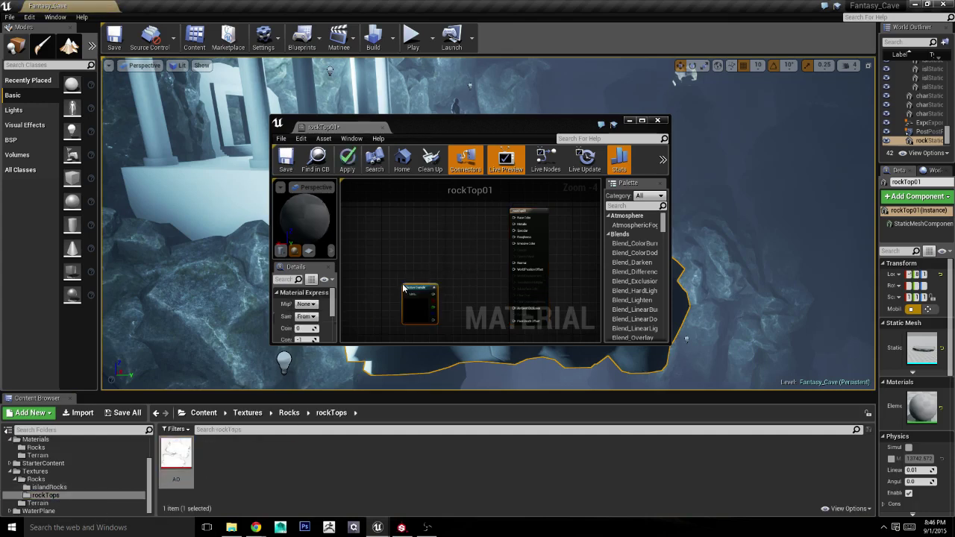
pyautogui.click(489, 305)
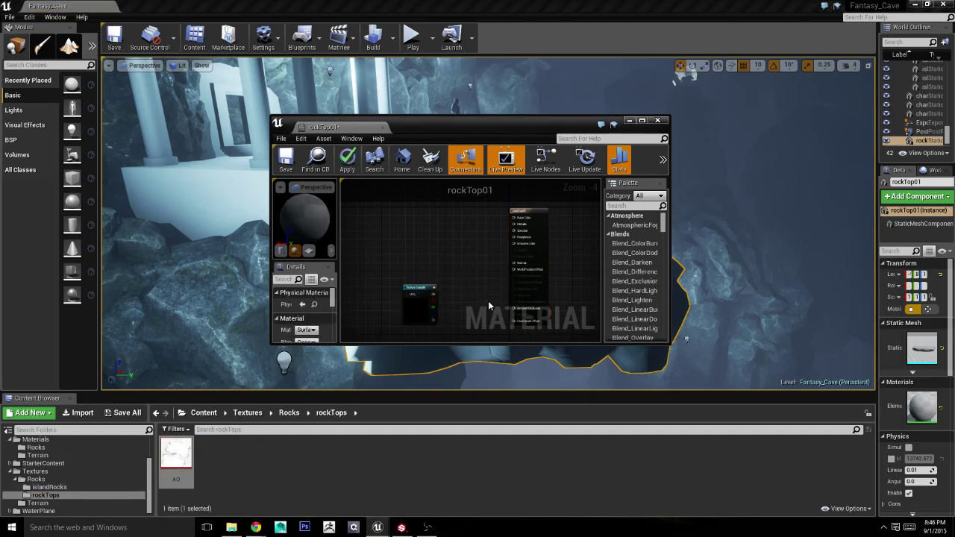
pyautogui.click(418, 298)
pyautogui.moveTo(430, 299); pyautogui.dragTo(404, 257, button='right')
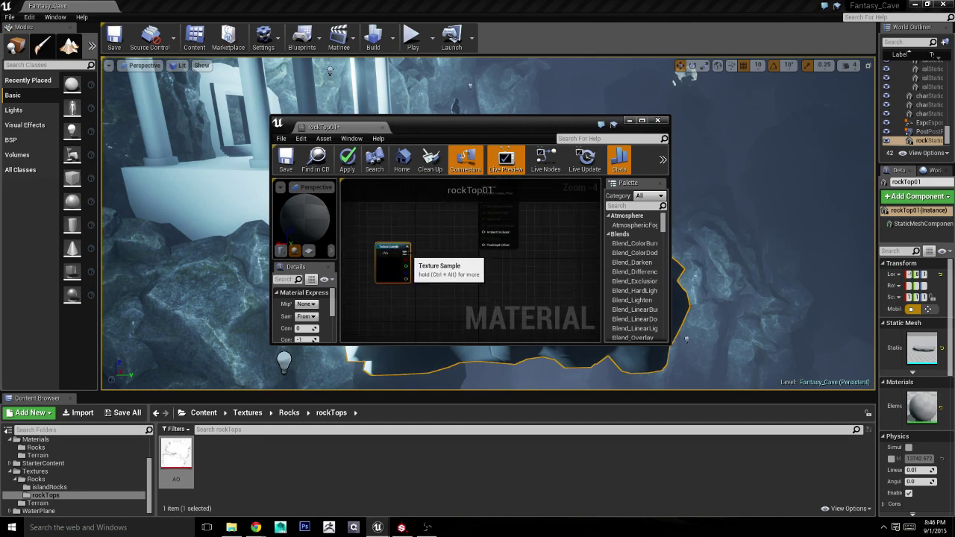
pyautogui.moveTo(406, 254); pyautogui.dragTo(482, 232)
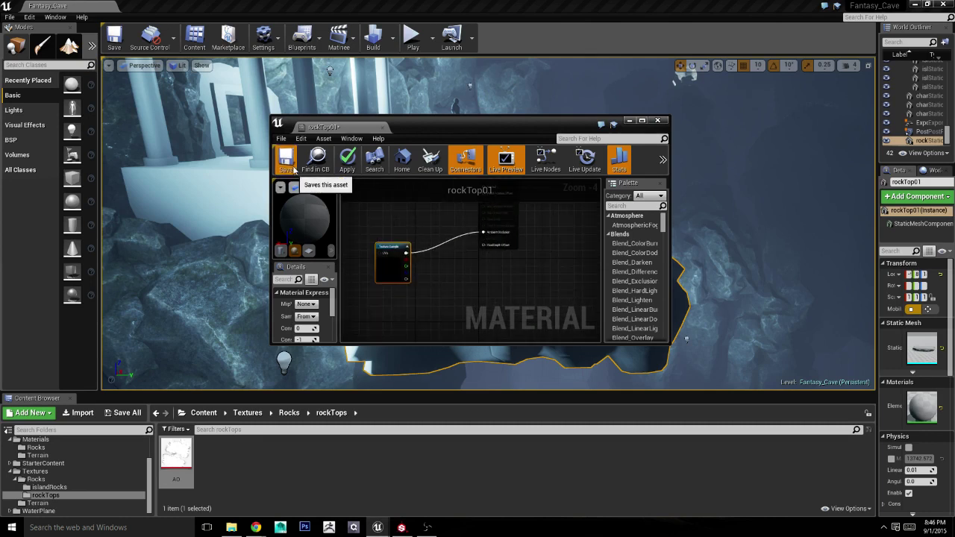
pyautogui.hotkey('ctrl', 's')
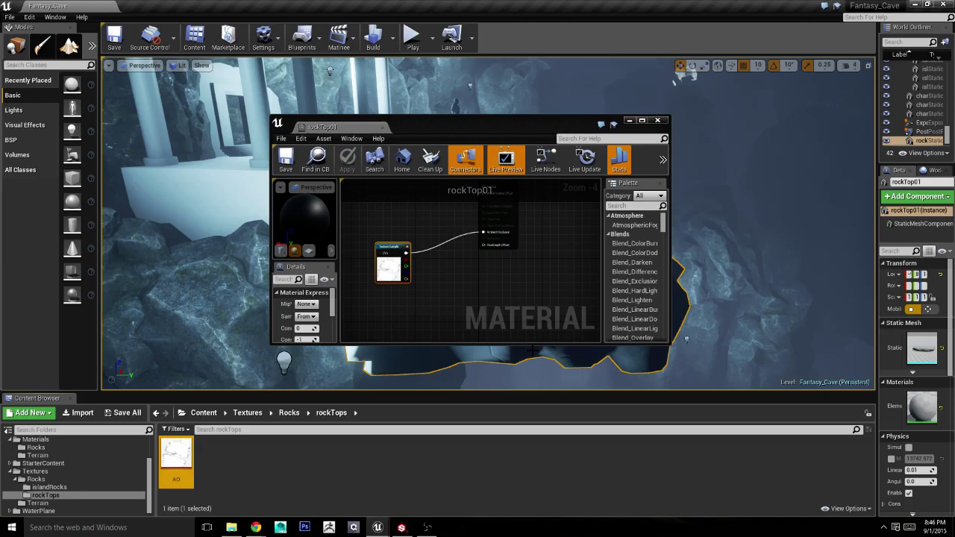
# Step: Check the Substance Painter export, then close the material editor and frame the cave rock
pyautogui.click(402, 527)
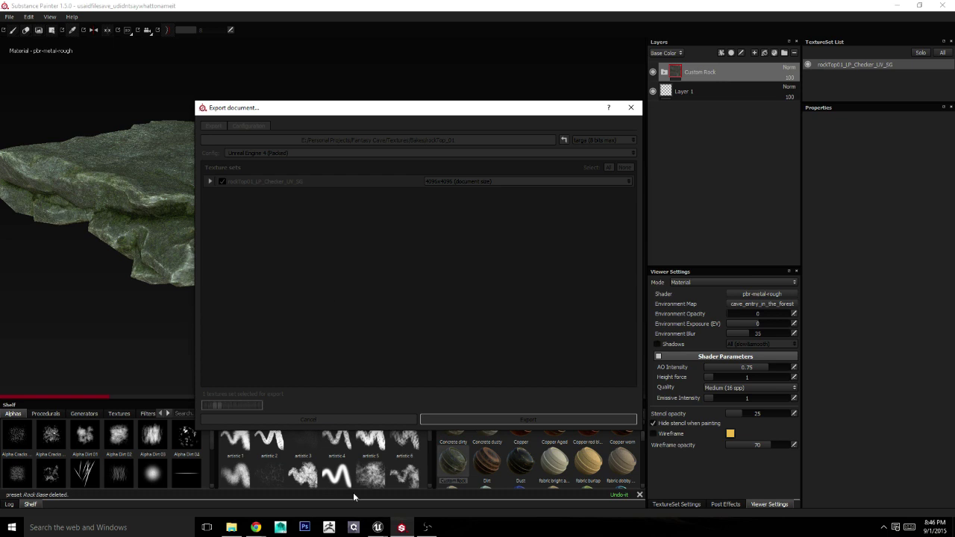
pyautogui.moveTo(377, 526)
pyautogui.click(332, 501)
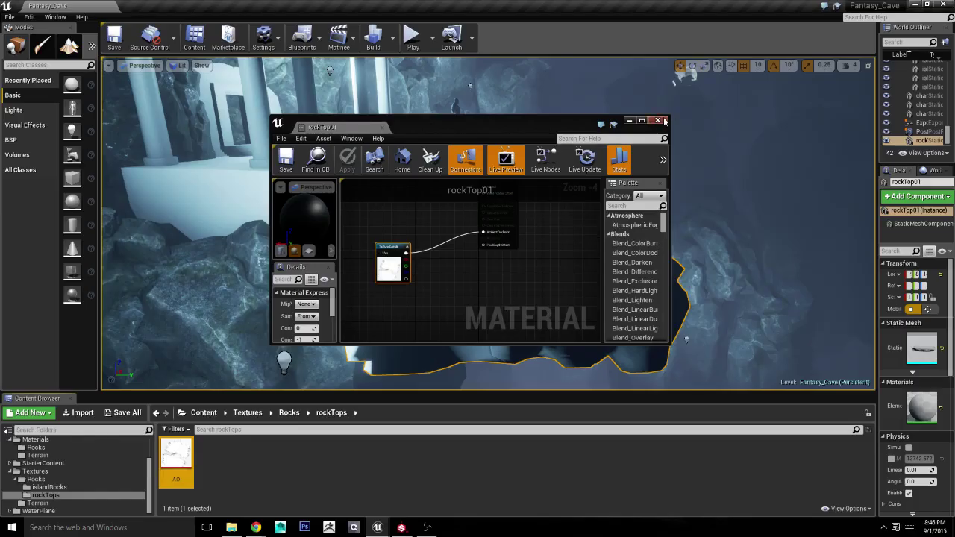
pyautogui.click(657, 120)
pyautogui.press('f')
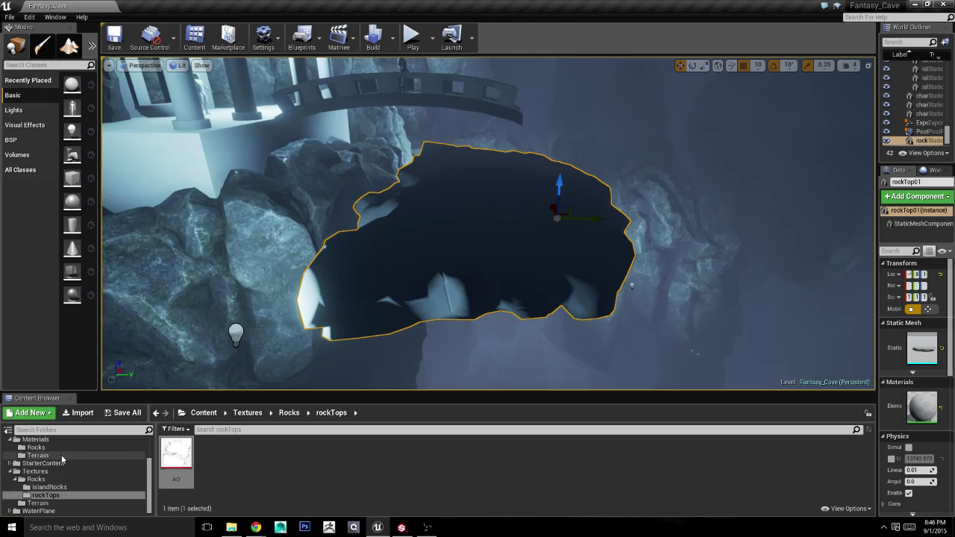
# Step: Apply the rockTop01 material to the selected cave rock and save the Fantasy_Cave map
pyautogui.click(35, 447)
pyautogui.moveTo(212, 455)
pyautogui.mouseDown()
pyautogui.moveTo(397, 301)
pyautogui.moveTo(395, 281)
pyautogui.moveTo(358, 283)
pyautogui.moveTo(273, 349)
pyautogui.mouseUp()
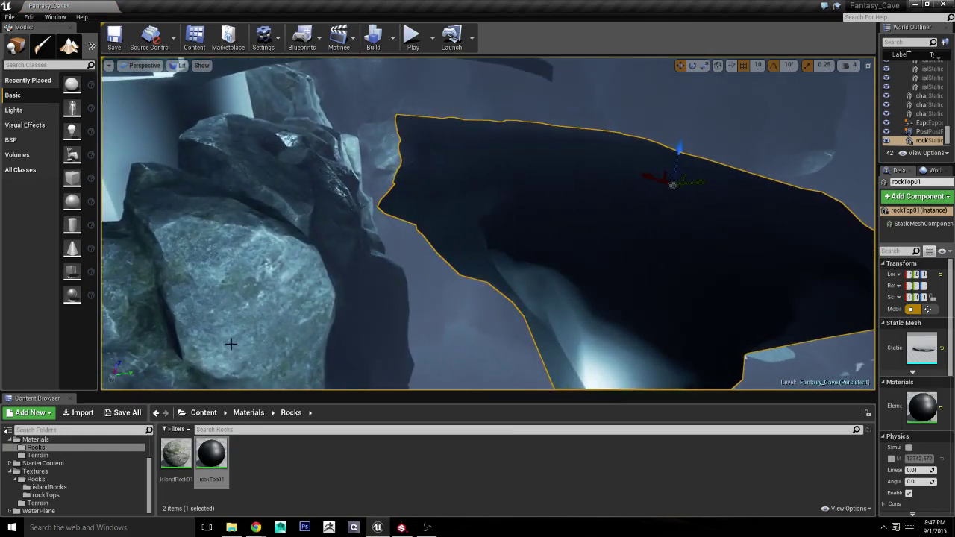
pyautogui.click(71, 486)
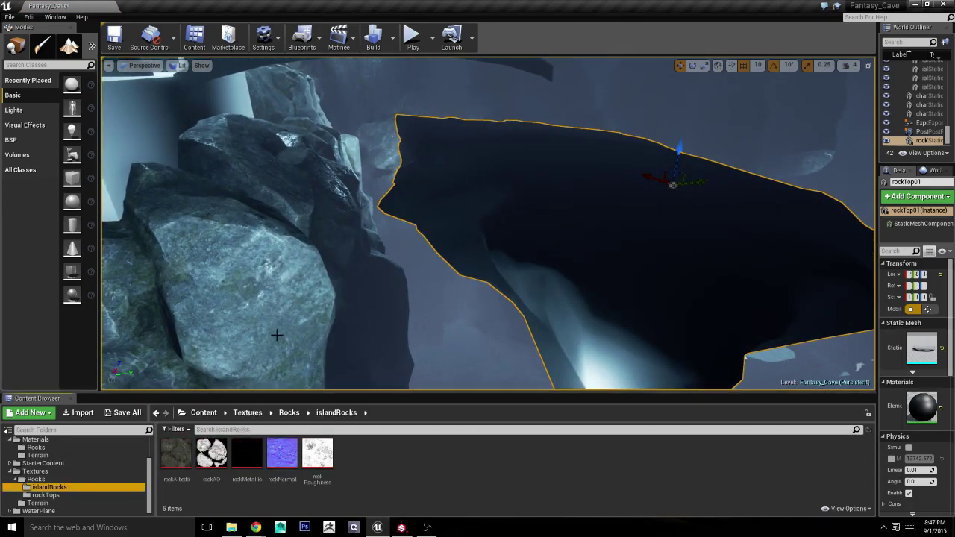
pyautogui.moveTo(276, 336); pyautogui.dragTo(299, 322)
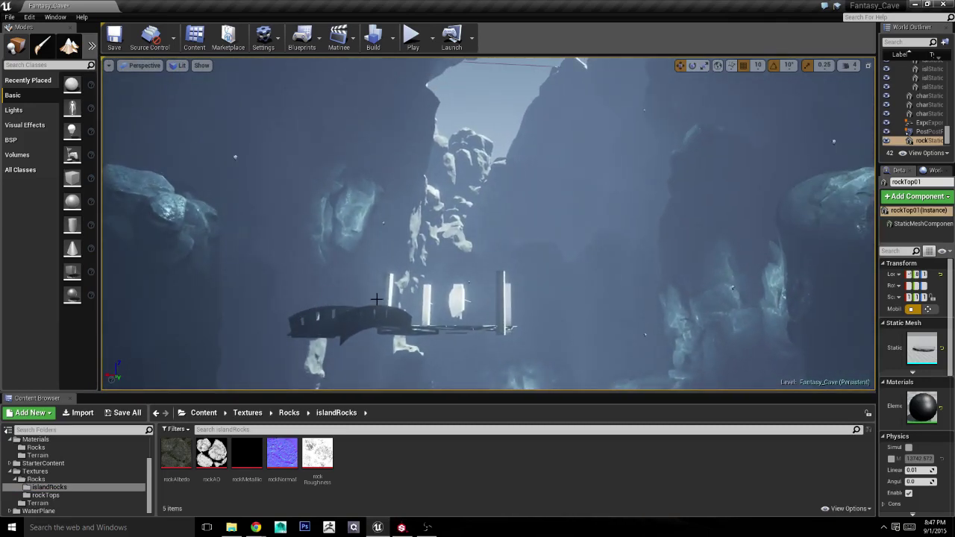
pyautogui.click(123, 413)
pyautogui.click(561, 351)
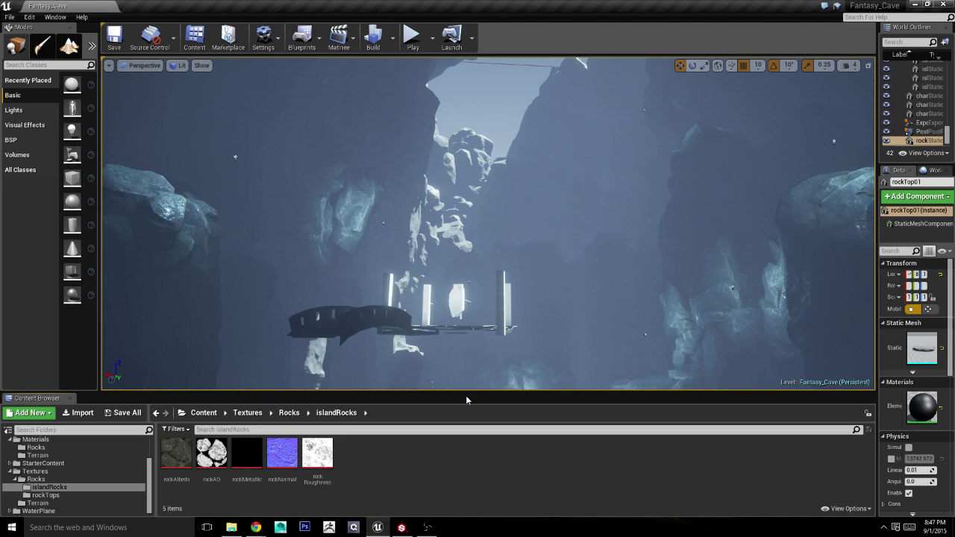
# Step: Check rockTop_01 for exported files, then close Substance Painter's Export document dialog to reveal the rock
pyautogui.click(401, 527)
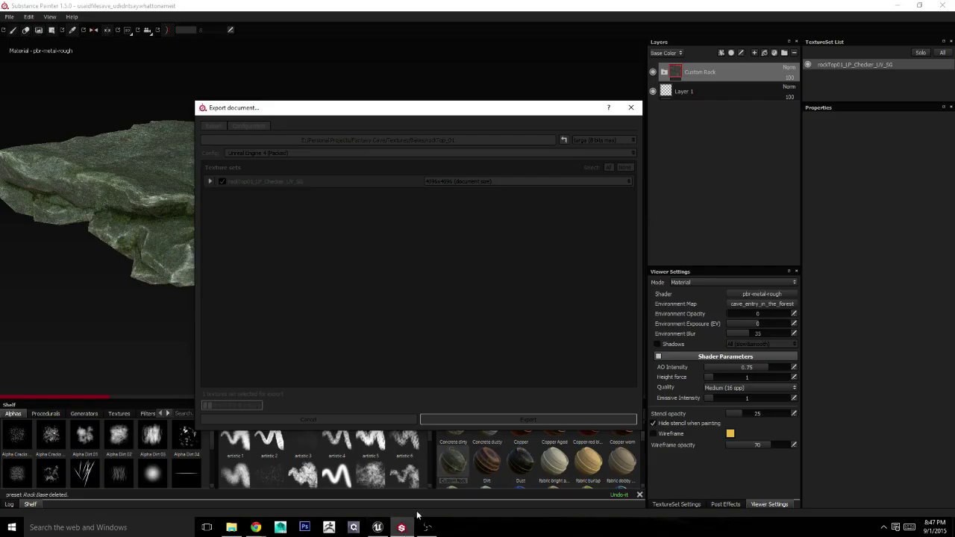
pyautogui.click(231, 528)
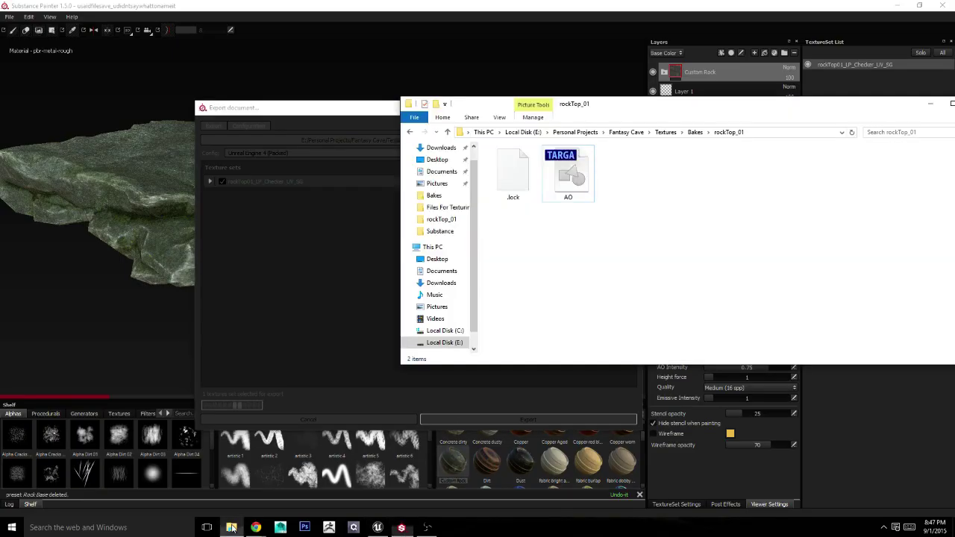
pyautogui.click(231, 527)
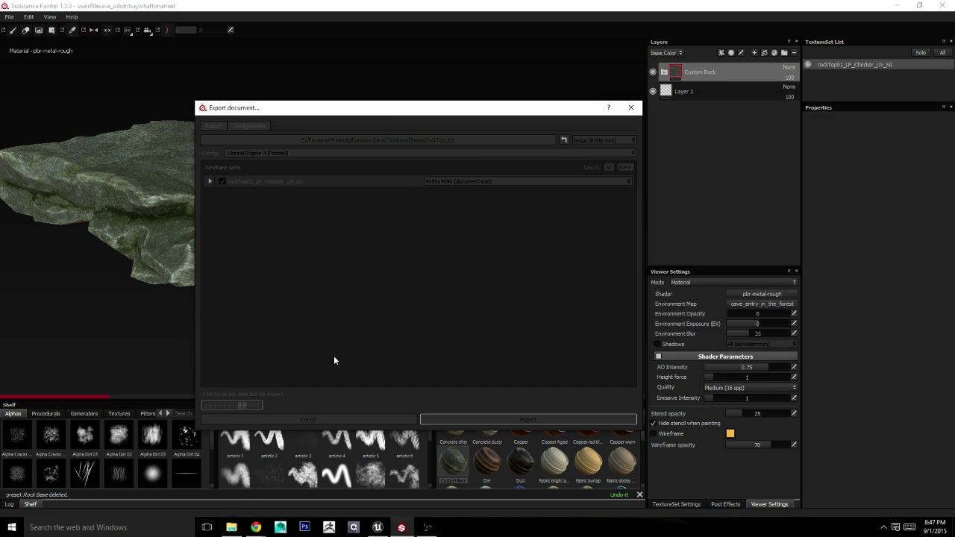
pyautogui.moveTo(579, 109); pyautogui.dragTo(442, 299)
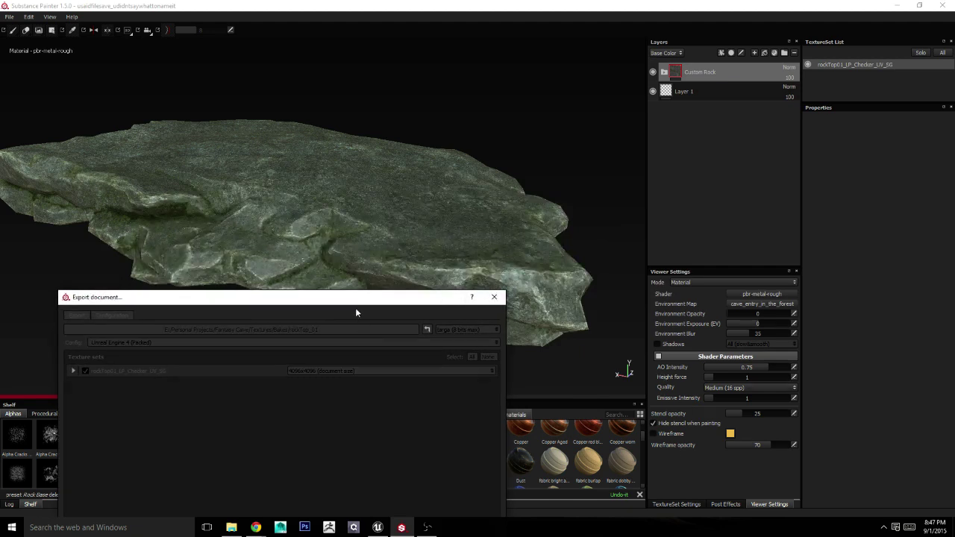
pyautogui.moveTo(355, 312); pyautogui.dragTo(507, 89)
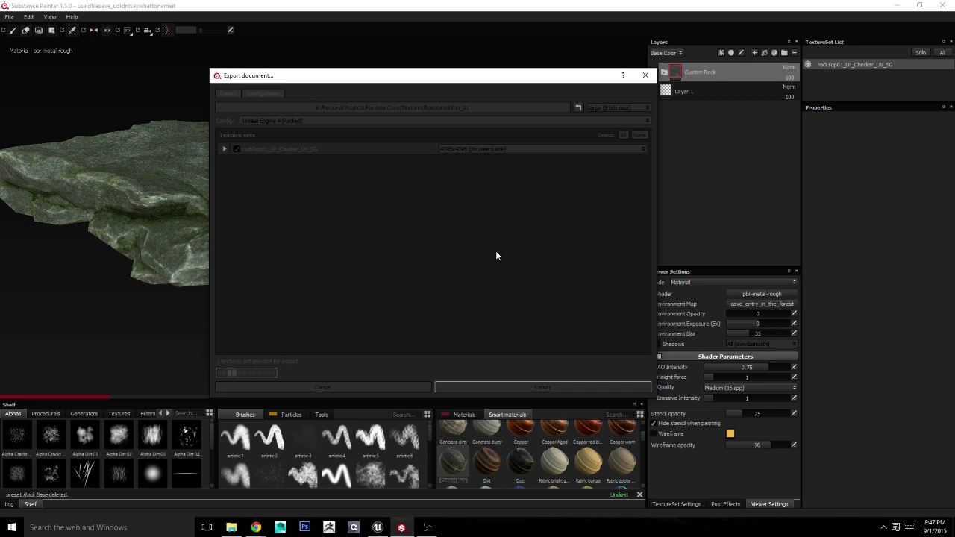
pyautogui.click(646, 76)
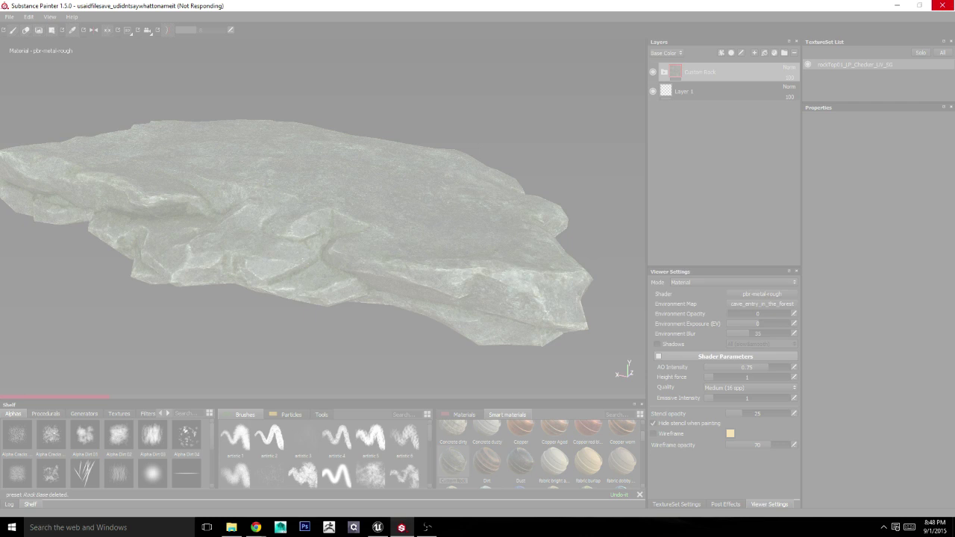
# Step: Force-close the unresponsive Substance Painter with 'Close the program' and cancel the solution check
pyautogui.click(256, 527)
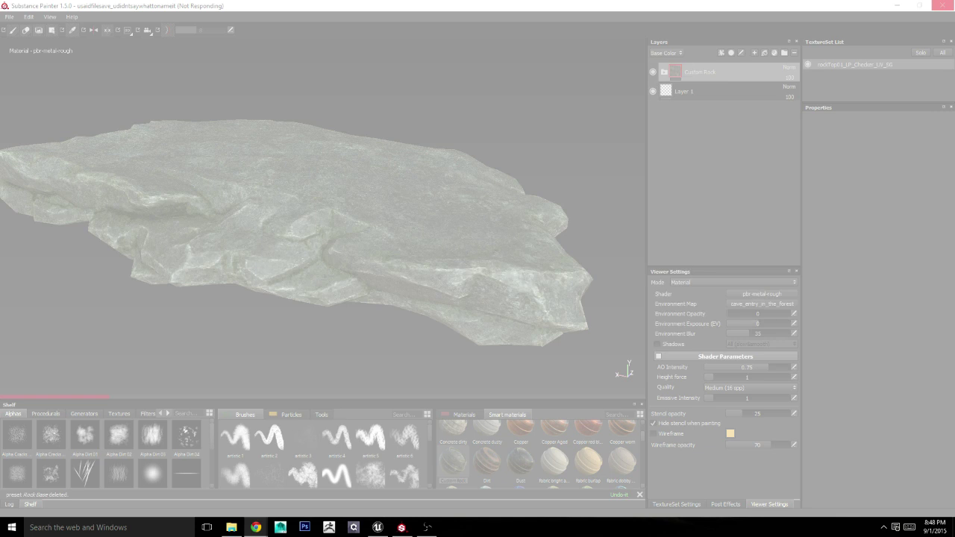
pyautogui.click(646, 147)
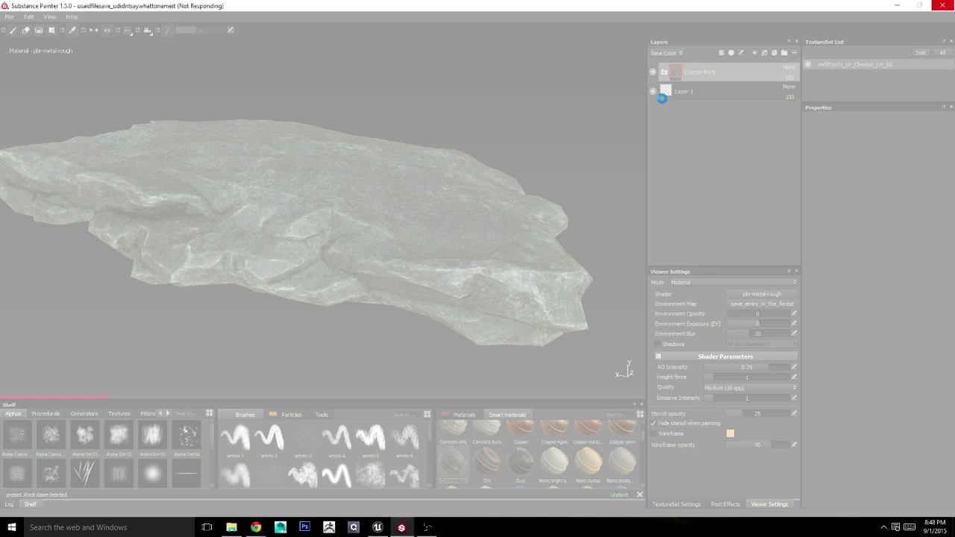
pyautogui.click(941, 5)
pyautogui.click(451, 273)
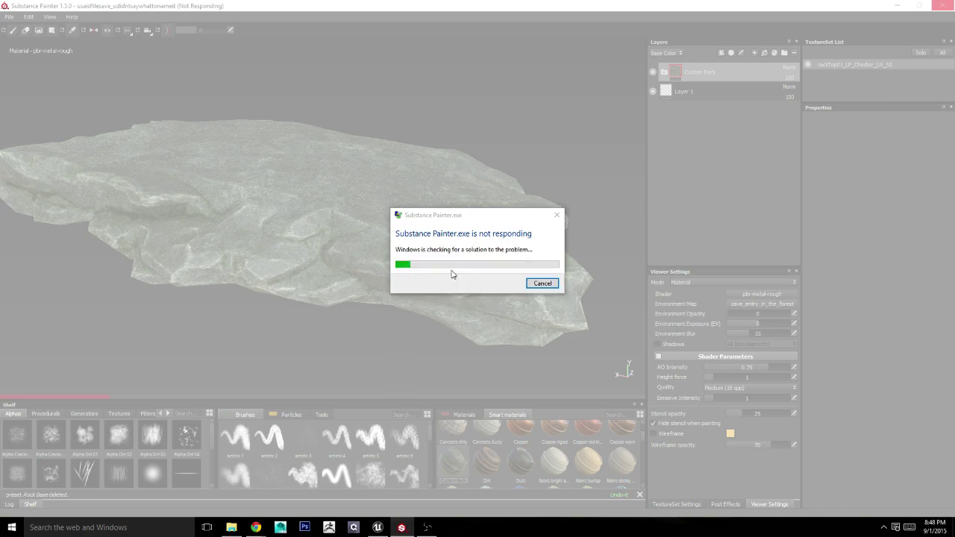
pyautogui.click(542, 284)
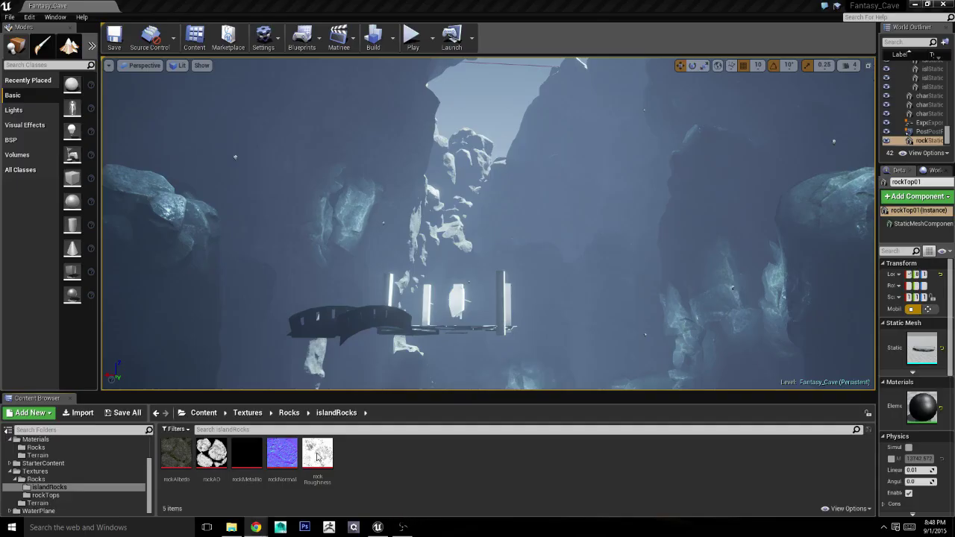
# Step: Relaunch Substance Painter from its desktop shortcut, returning to Unreal Editor while it loads
pyautogui.click(11, 528)
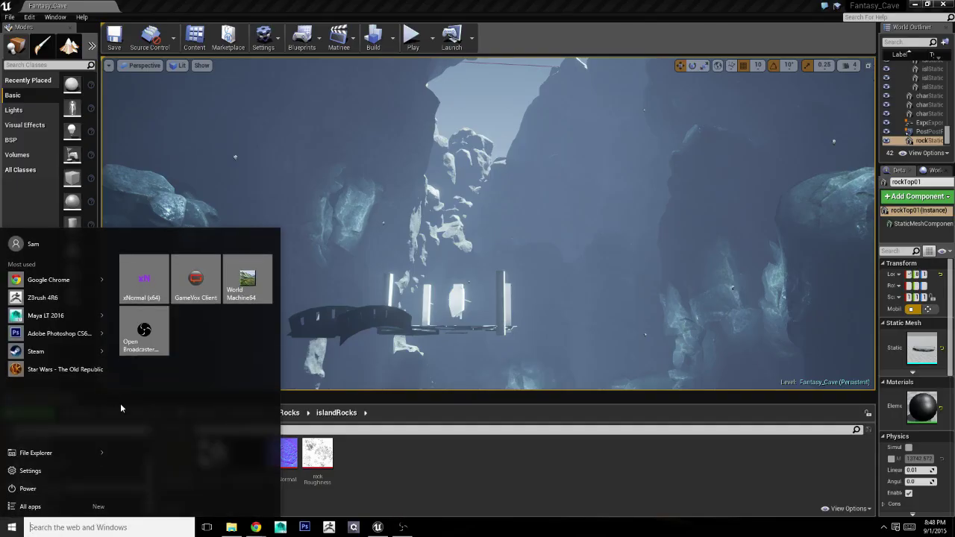
pyautogui.click(42, 527)
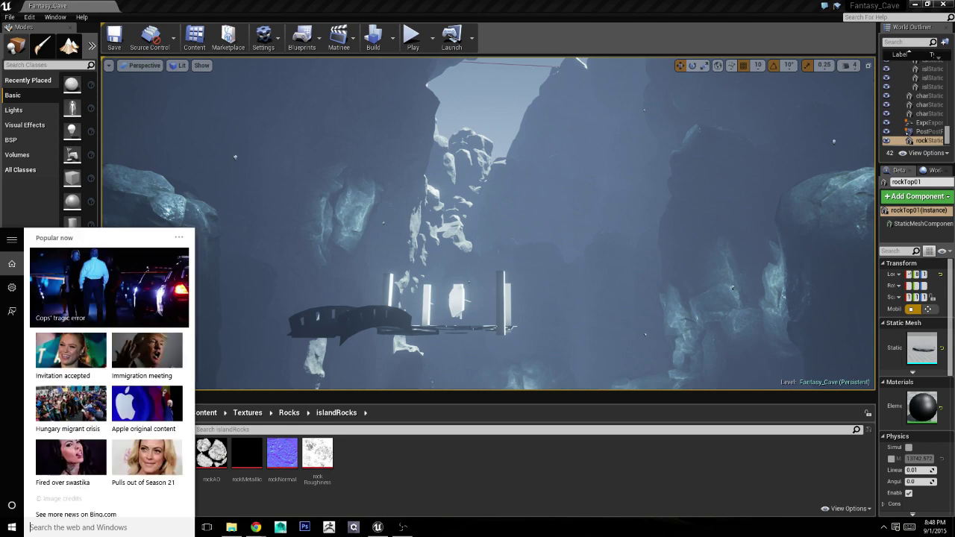
pyautogui.click(953, 528)
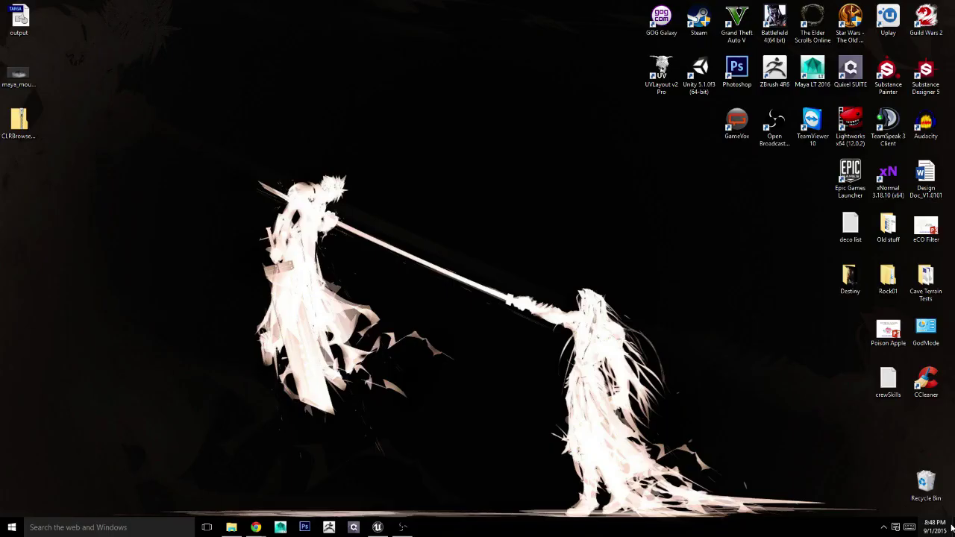
pyautogui.doubleClick(886, 75)
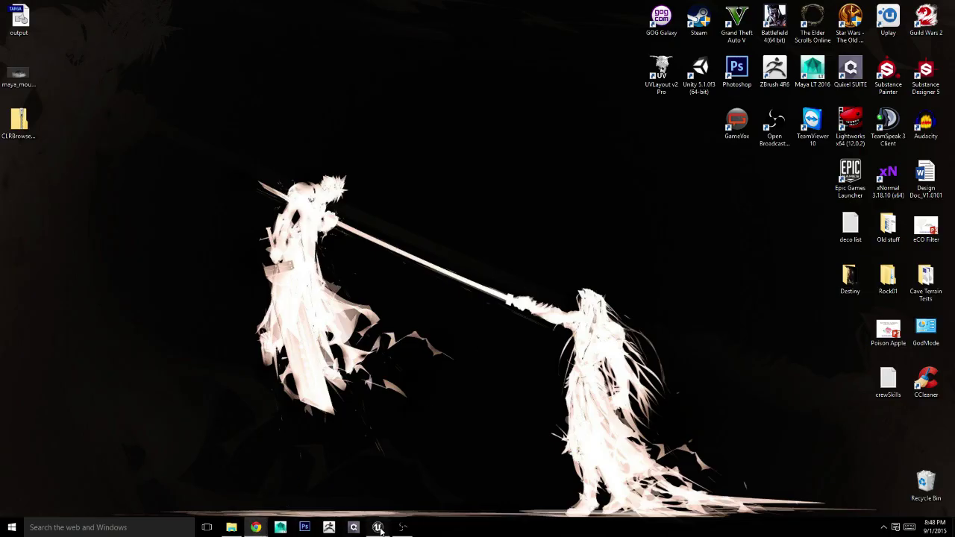
pyautogui.click(378, 527)
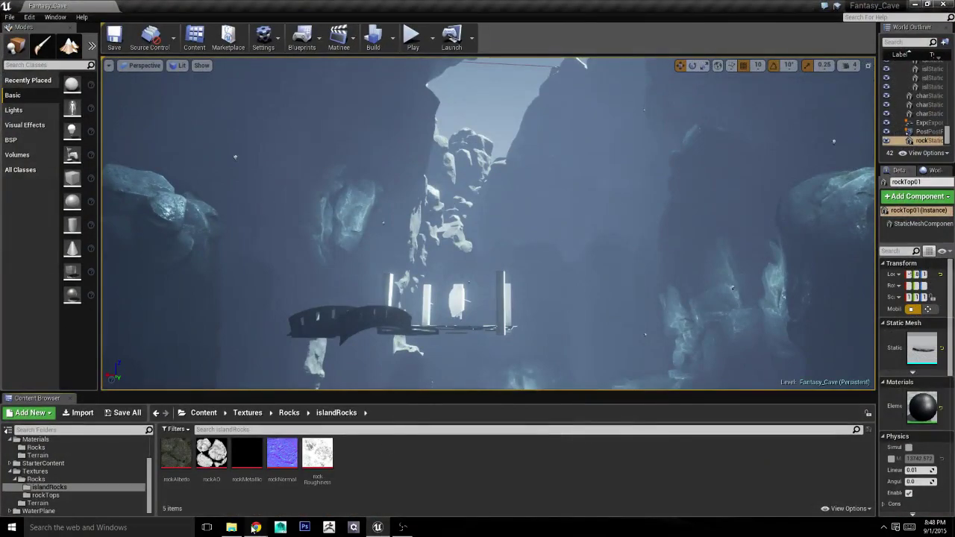
pyautogui.moveTo(254, 528)
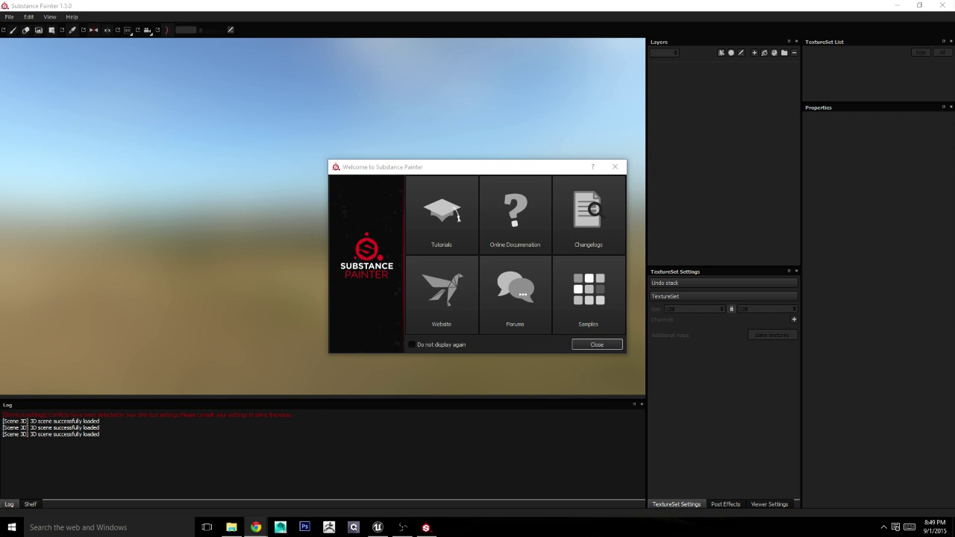
# Step: Dismiss the welcome screen and open usaidfilesave_udidntsaywhattonameit.spp from File > Open
pyautogui.click(597, 344)
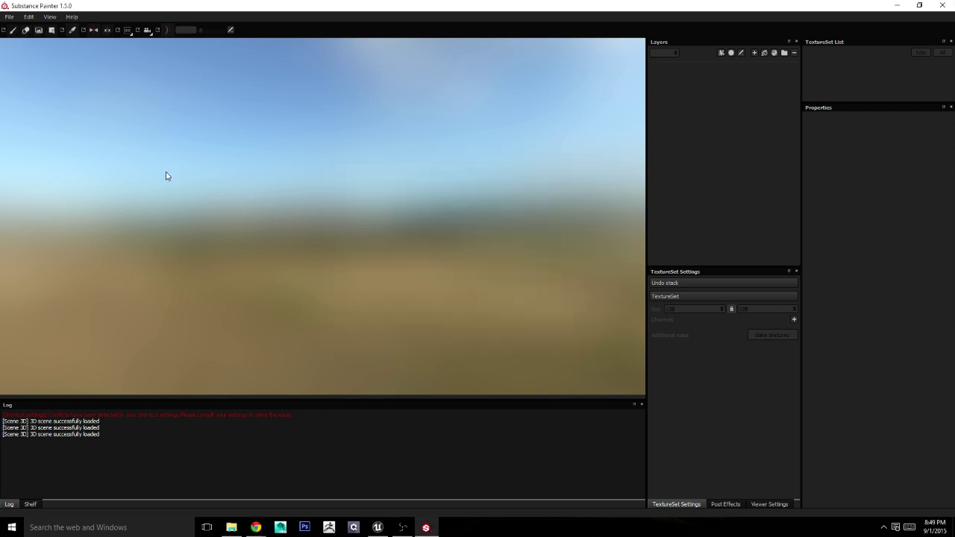
pyautogui.click(9, 17)
pyautogui.click(14, 46)
pyautogui.click(177, 93)
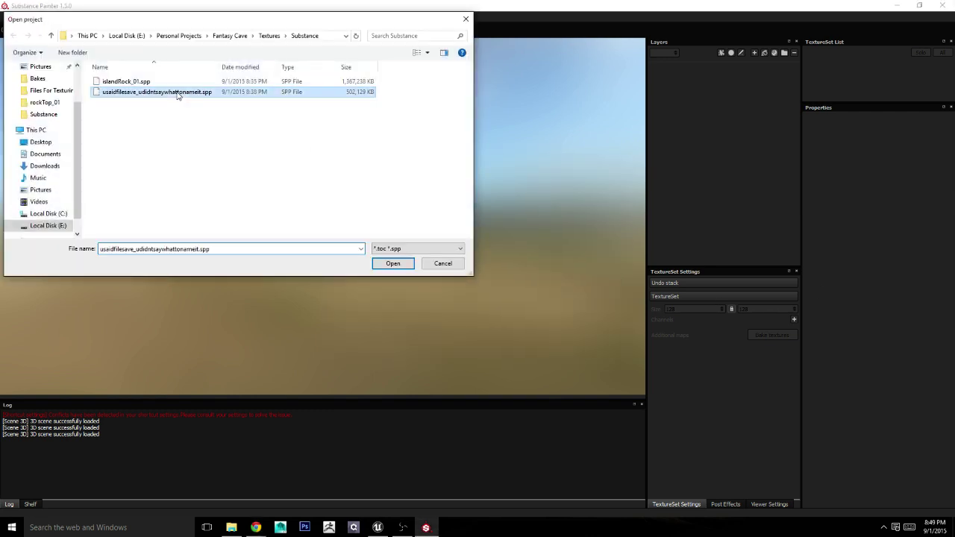
pyautogui.doubleClick(178, 94)
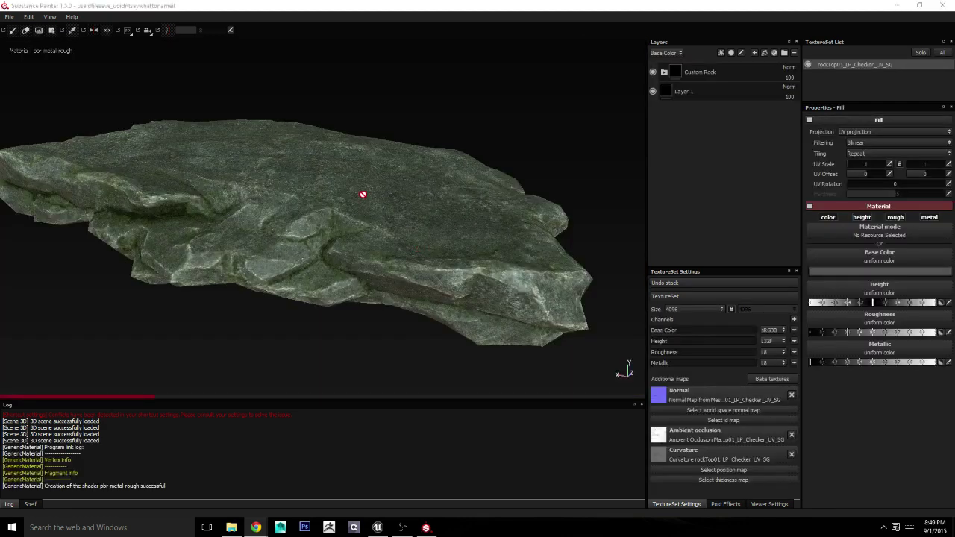
pyautogui.moveTo(362, 196)
pyautogui.keyDown('alt'); pyautogui.mouseDown()
pyautogui.moveTo(366, 229)
pyautogui.moveTo(390, 265)
pyautogui.moveTo(405, 228)
pyautogui.moveTo(544, 213)
pyautogui.mouseUp(); pyautogui.keyUp('alt')
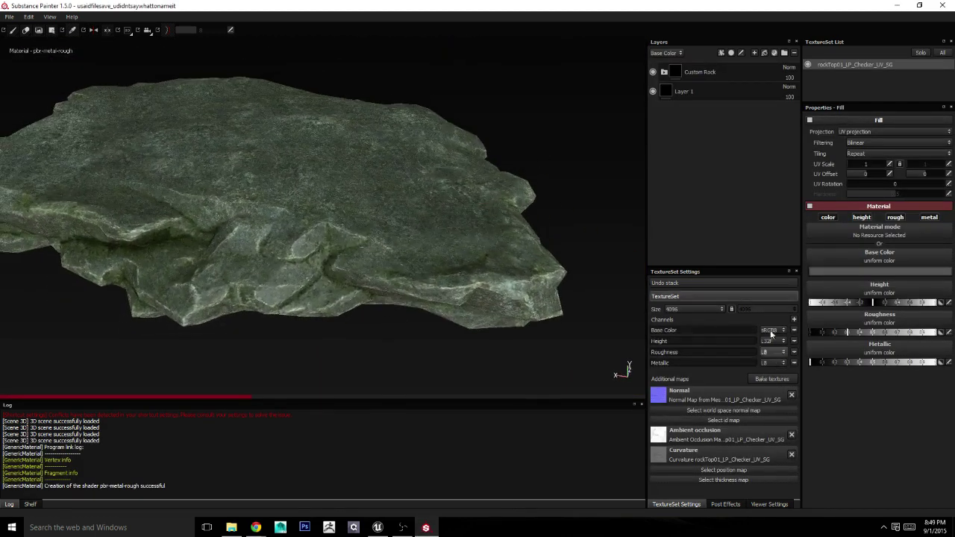
# Step: Browse the viewport's environment maps, leaving the current panorama selected
pyautogui.click(768, 504)
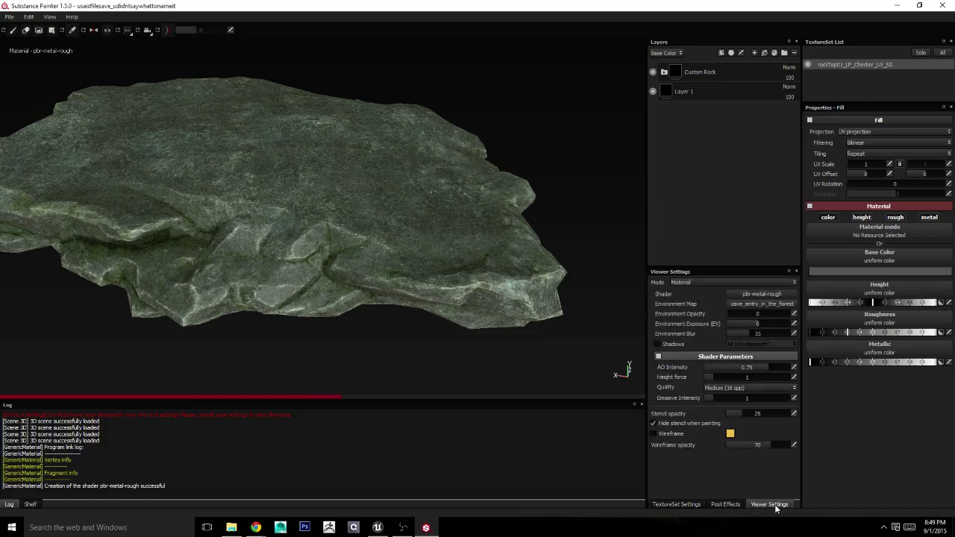
pyautogui.click(768, 304)
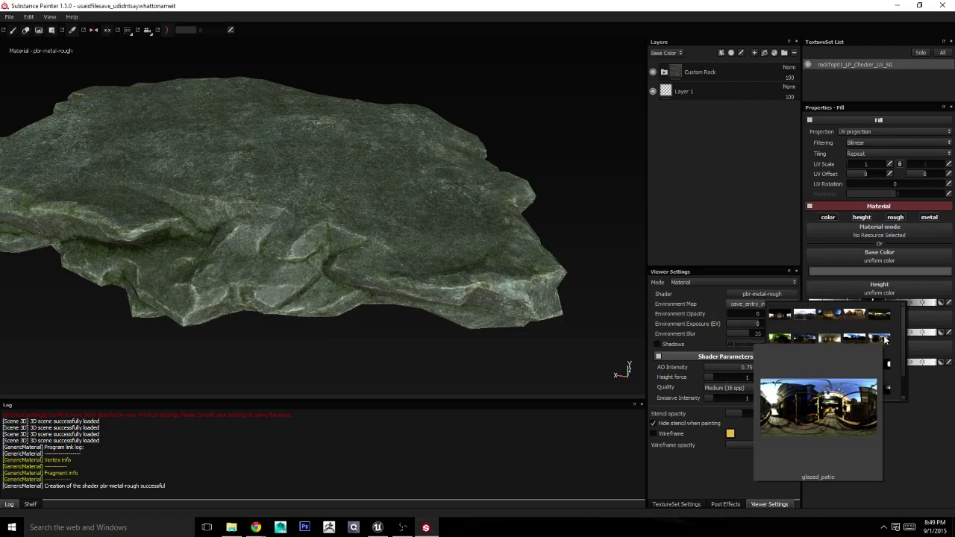
pyautogui.scroll(-1, 901, 337)
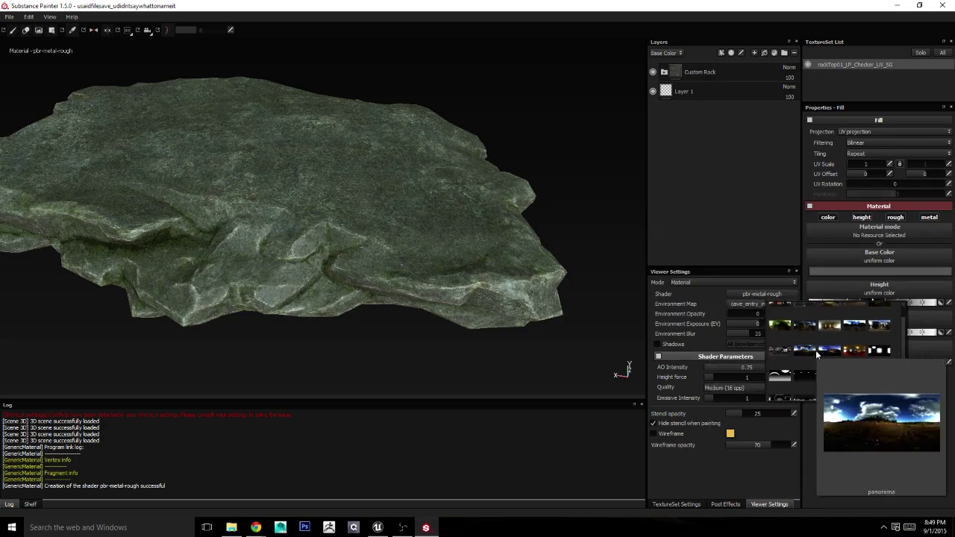
pyautogui.click(806, 349)
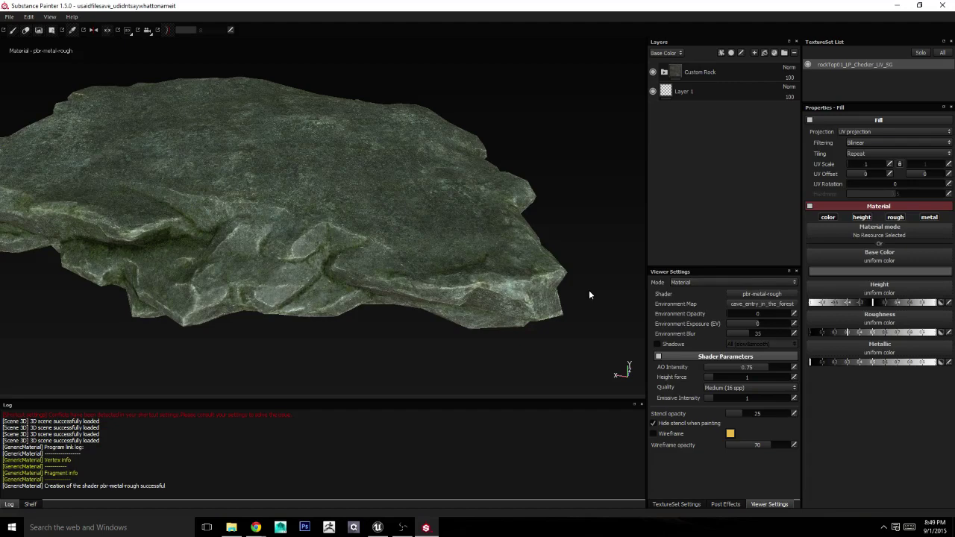
# Step: Show the Shelf of alphas, brushes and materials beneath the rock viewport
pyautogui.moveTo(524, 260)
pyautogui.keyDown('alt'); pyautogui.mouseDown()
pyautogui.moveTo(455, 202)
pyautogui.moveTo(419, 251)
pyautogui.moveTo(376, 270)
pyautogui.moveTo(566, 278)
pyautogui.moveTo(431, 242)
pyautogui.moveTo(505, 279)
pyautogui.moveTo(443, 275)
pyautogui.mouseUp(); pyautogui.keyUp('alt')
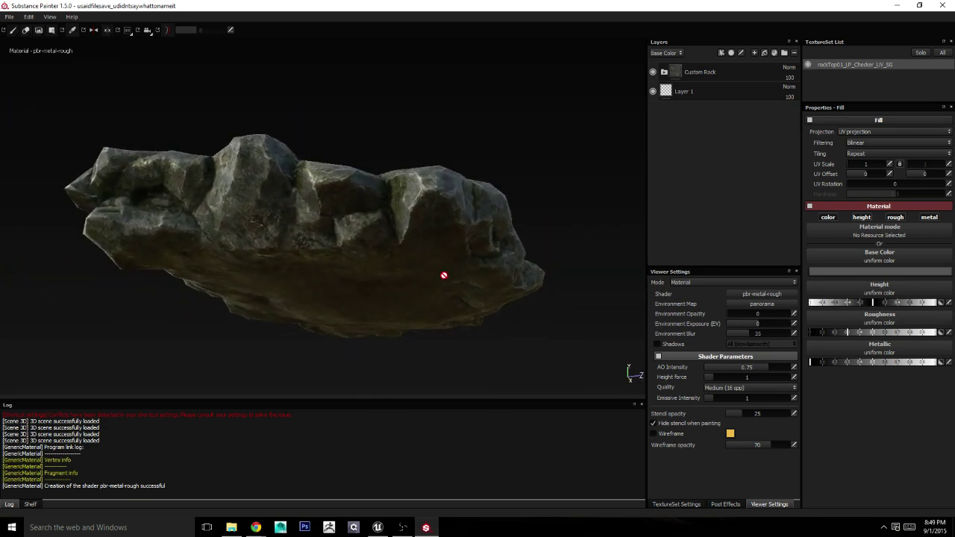
pyautogui.click(30, 504)
pyautogui.keyDown('alt'); pyautogui.moveTo(259, 357); pyautogui.dragTo(192, 145); pyautogui.keyUp('alt')
# Step: In the Export textures configuration, review the Unreal Engine preset and add a new empty preset
pyautogui.click(9, 16)
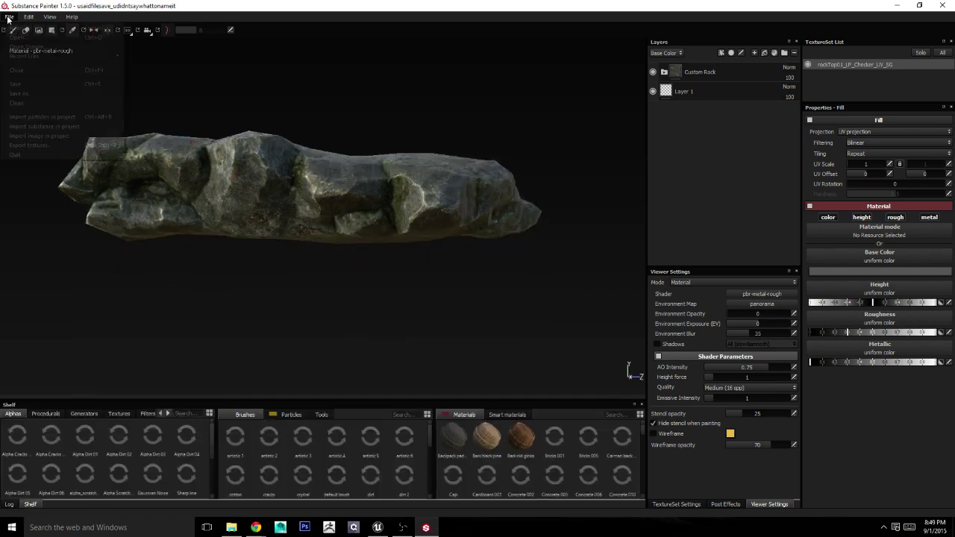
pyautogui.click(59, 146)
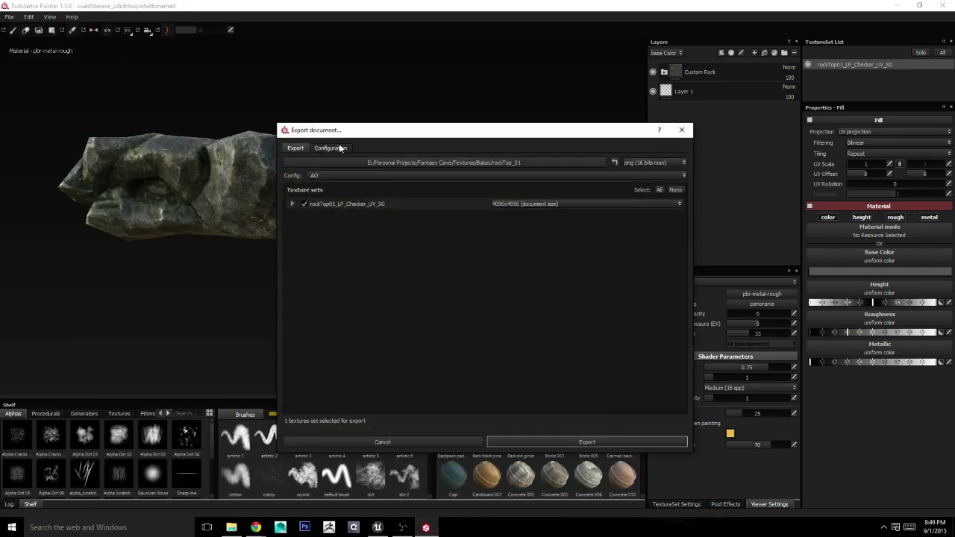
pyautogui.click(331, 147)
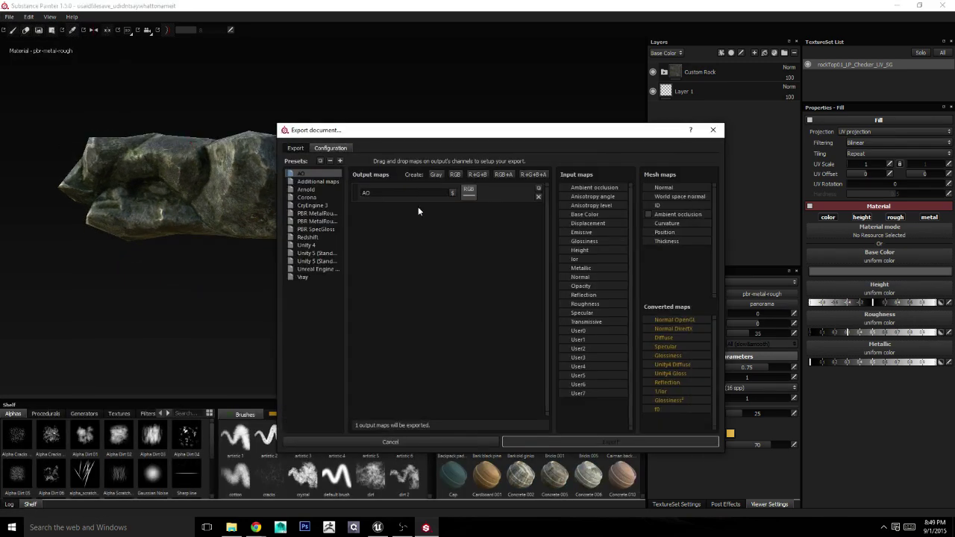
pyautogui.click(313, 270)
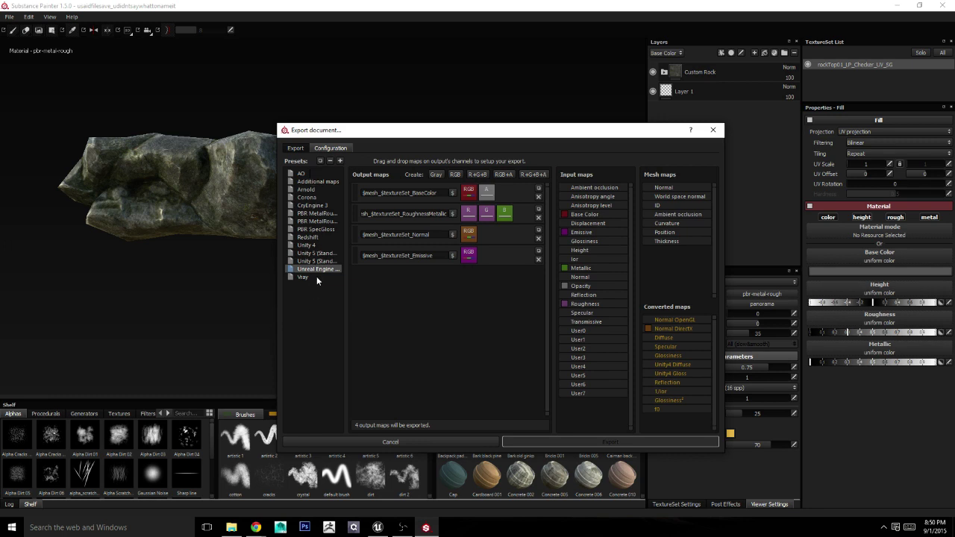
pyautogui.click(340, 161)
pyautogui.rightClick(312, 286)
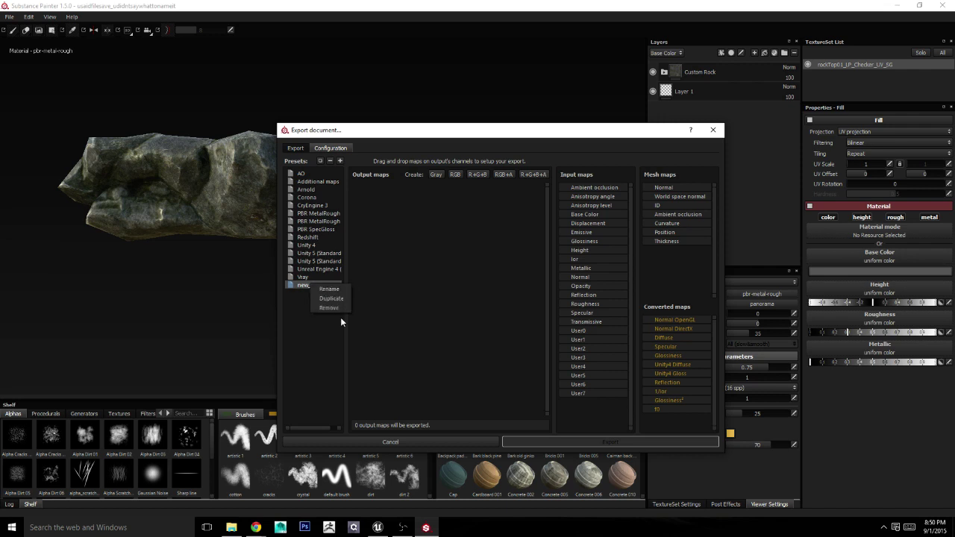
# Step: Name the new export preset albedo and compare it with the Unreal Engine preset
pyautogui.write('albedo')
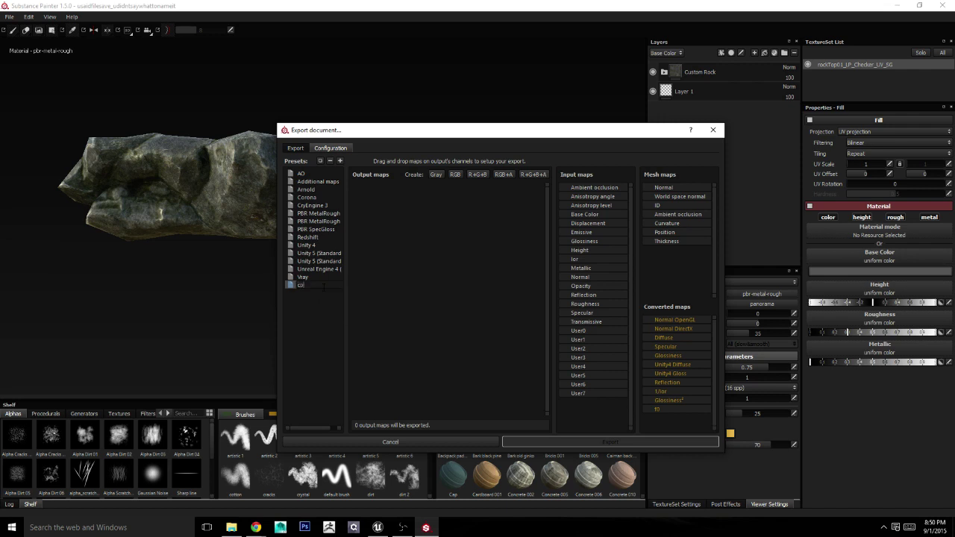
pyautogui.press('Return')
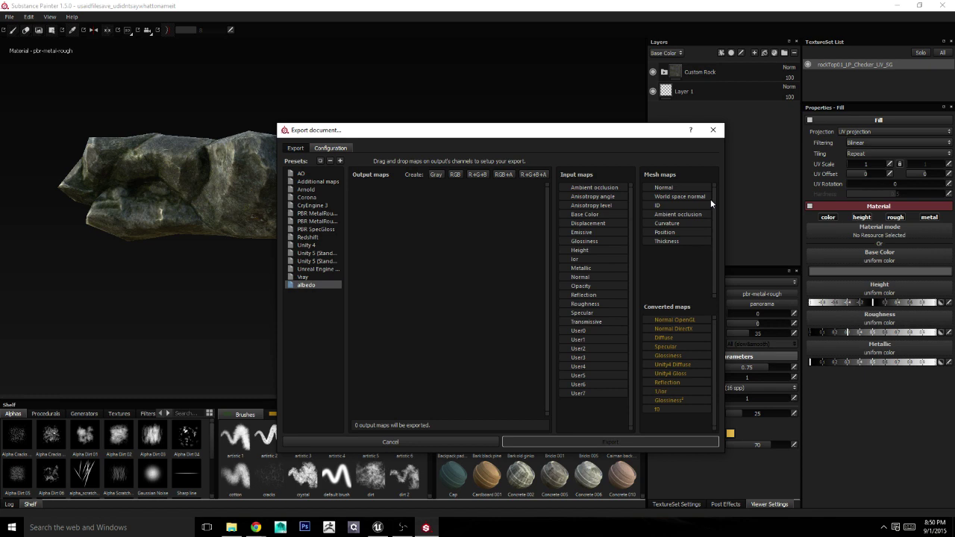
pyautogui.moveTo(583, 217); pyautogui.dragTo(384, 232)
pyautogui.click(320, 268)
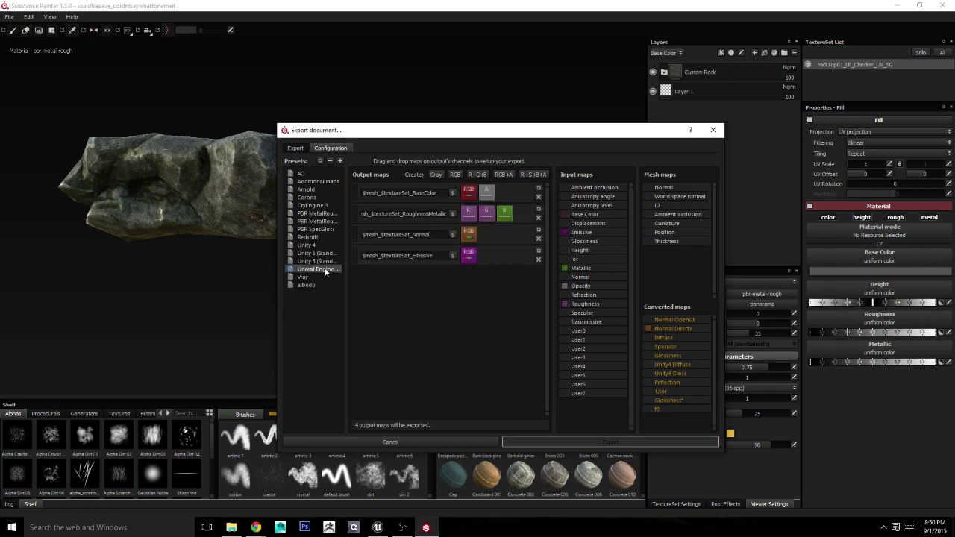
pyautogui.click(308, 284)
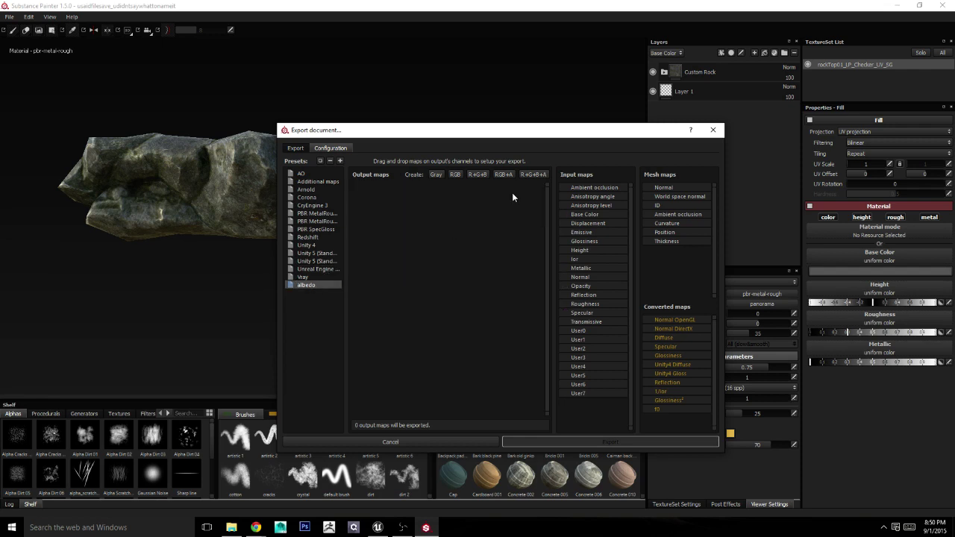
# Step: Add an RGB output map filled with Base Color, then try Opacity as a gray channel
pyautogui.click(455, 174)
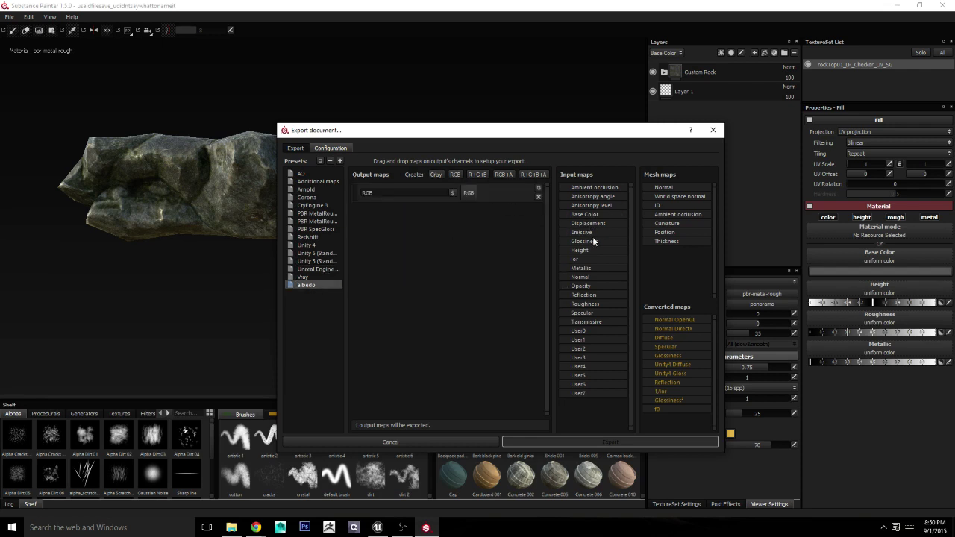
pyautogui.moveTo(585, 214); pyautogui.dragTo(465, 192)
pyautogui.click(493, 209)
pyautogui.click(326, 270)
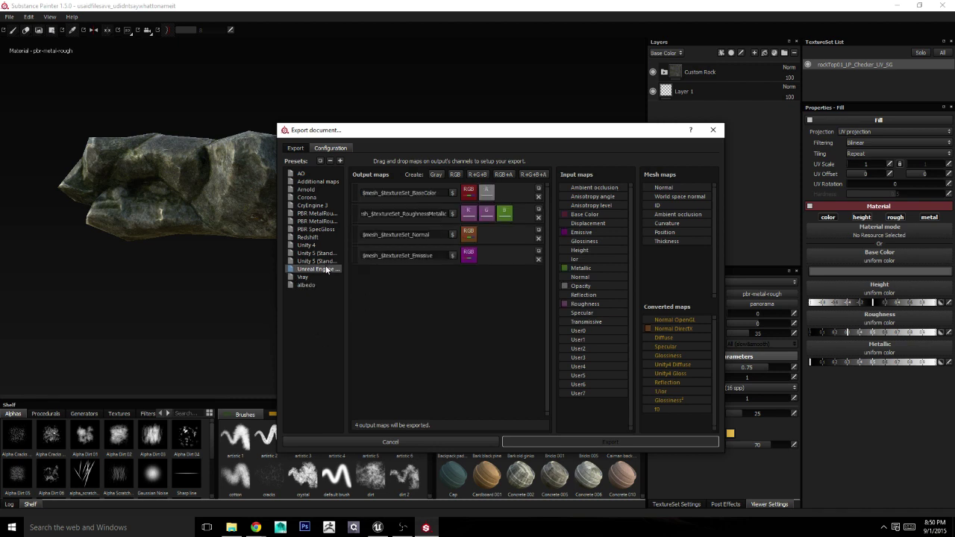
pyautogui.click(324, 277)
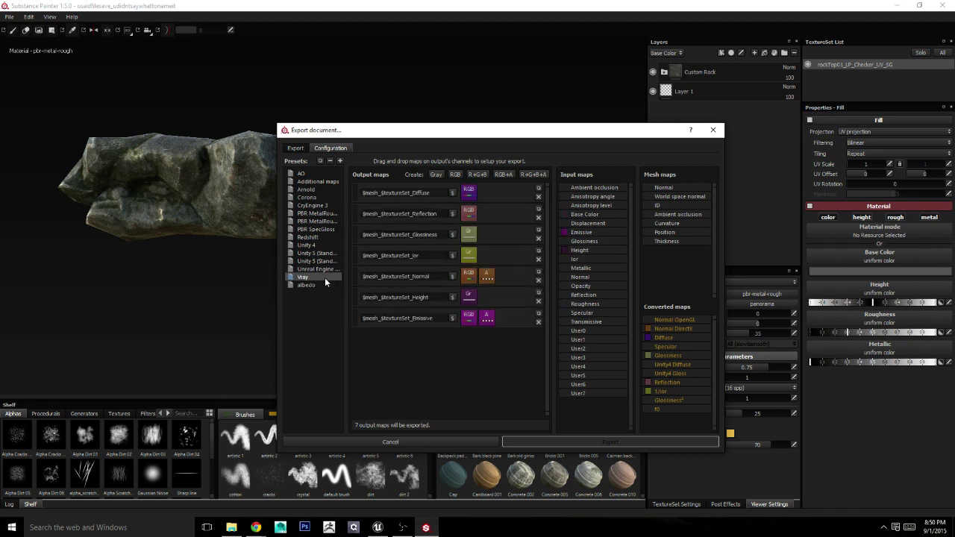
pyautogui.click(305, 284)
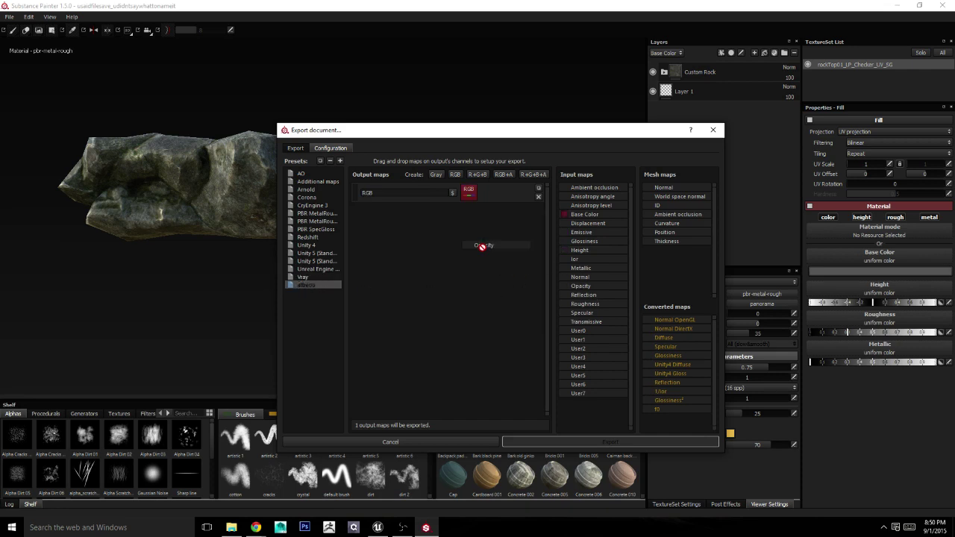
pyautogui.click(468, 190)
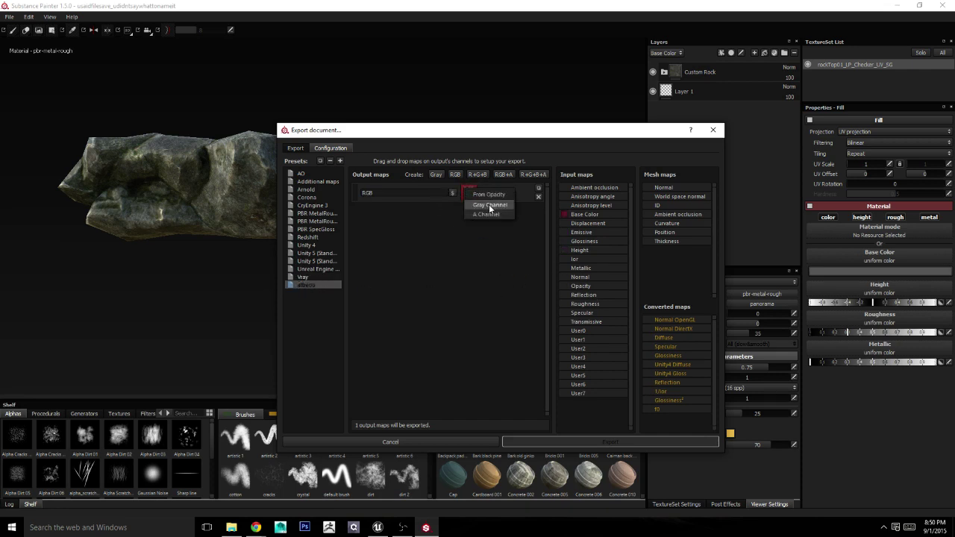
pyautogui.click(489, 205)
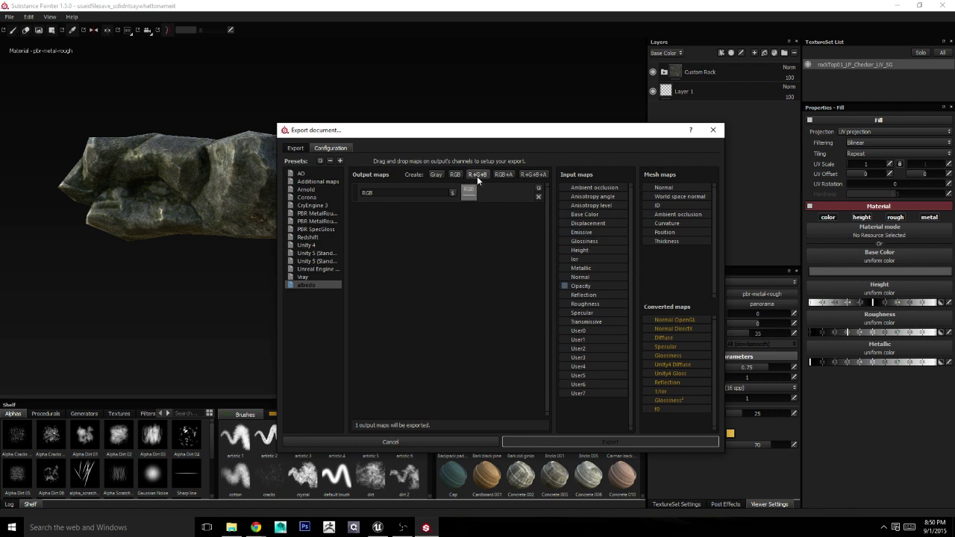
# Step: Replace it with an RGB+A map: Base Color in RGB, Opacity as gray alpha
pyautogui.click(501, 176)
pyautogui.click(538, 196)
pyautogui.moveTo(582, 215); pyautogui.dragTo(465, 192)
pyautogui.click(485, 212)
pyautogui.moveTo(579, 284)
pyautogui.mouseDown()
pyautogui.moveTo(474, 216)
pyautogui.moveTo(487, 192)
pyautogui.mouseUp()
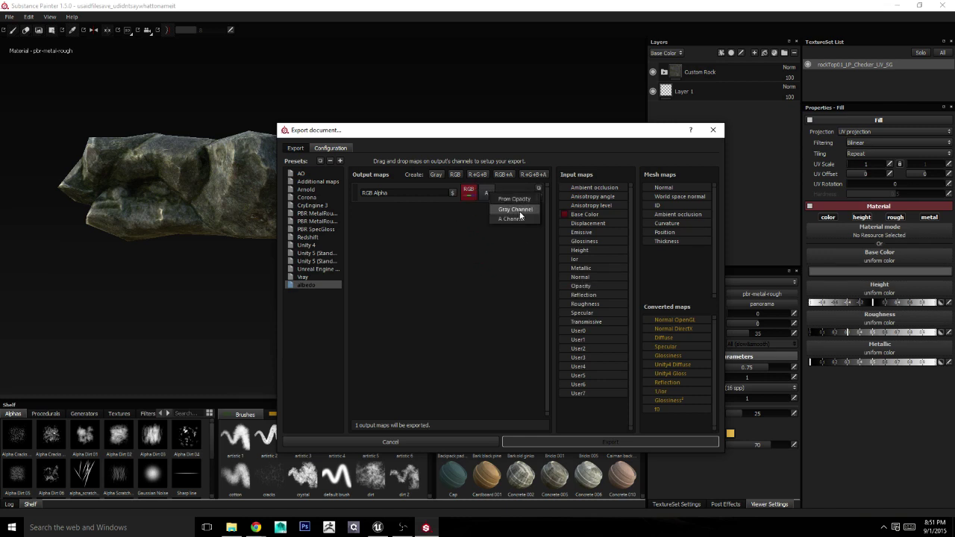
pyautogui.click(519, 212)
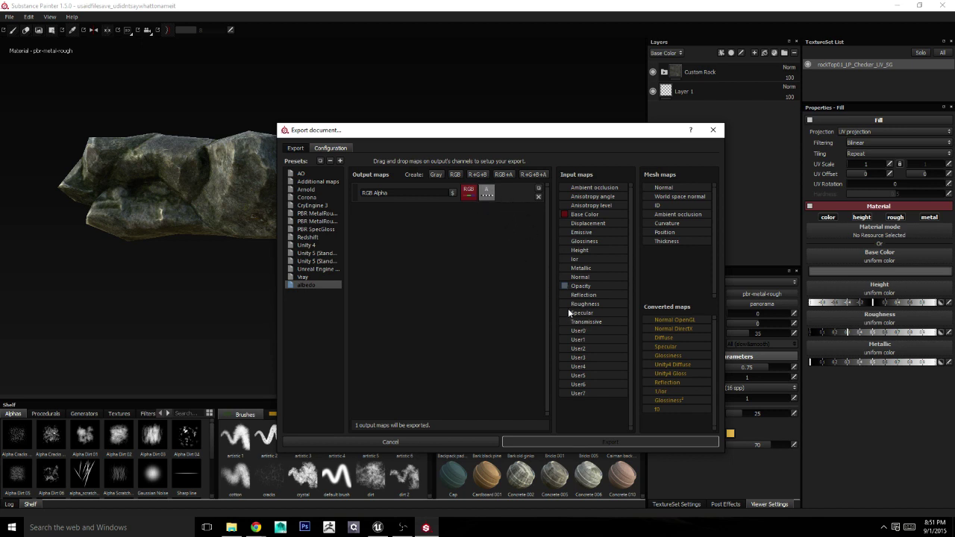
pyautogui.moveTo(580, 285); pyautogui.dragTo(487, 192)
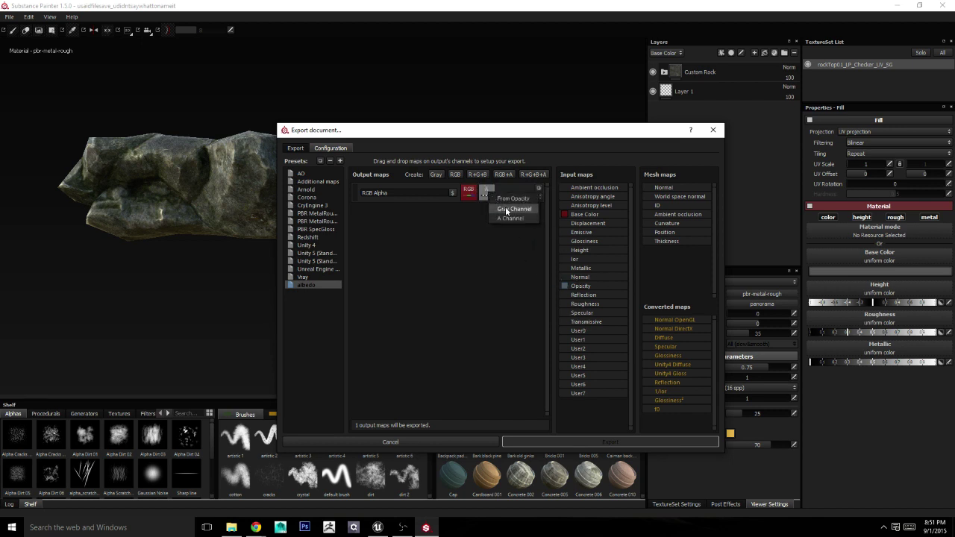
pyautogui.click(505, 211)
# Step: Export the rockTop01_LP_Checker_UV_SG texture set with the albedo config and confirm completion
pyautogui.click(296, 148)
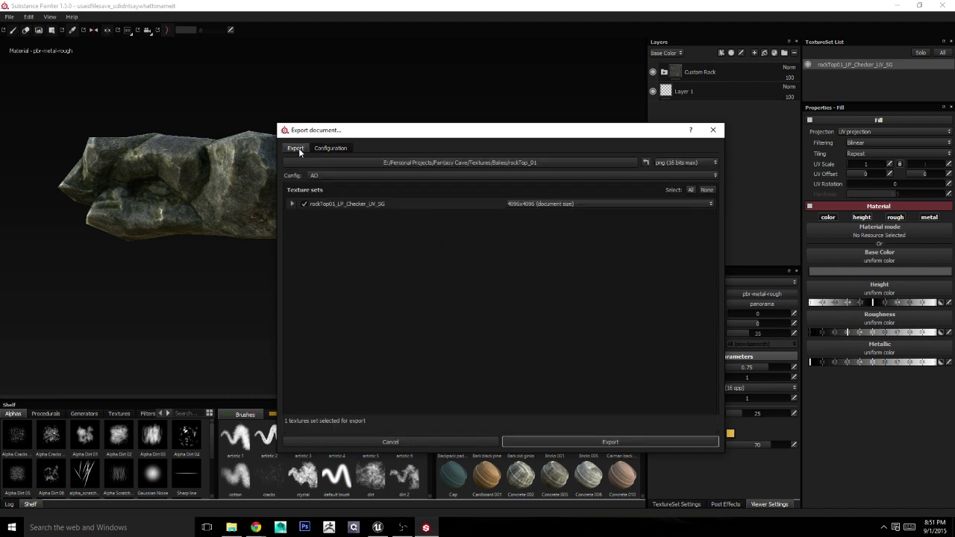
pyautogui.click(362, 174)
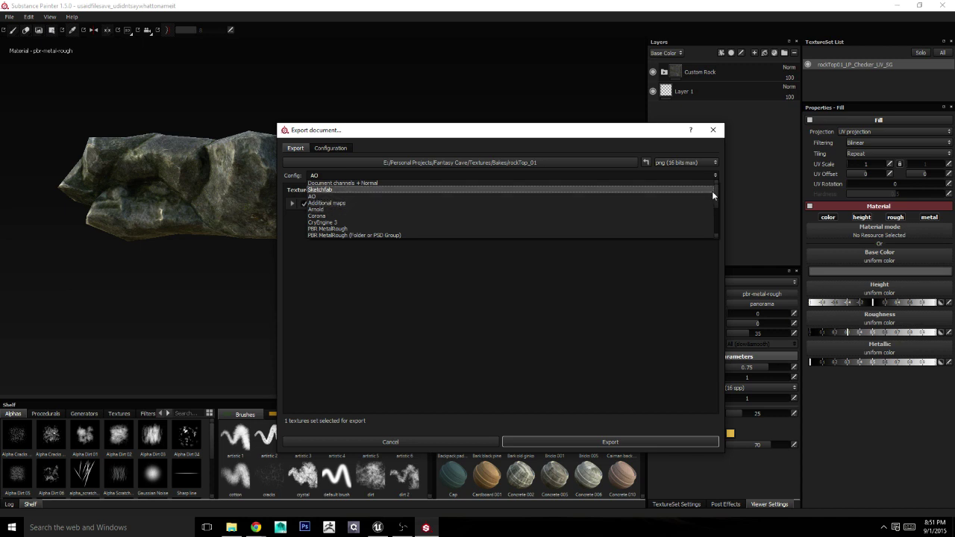
pyautogui.moveTo(712, 192); pyautogui.dragTo(715, 216)
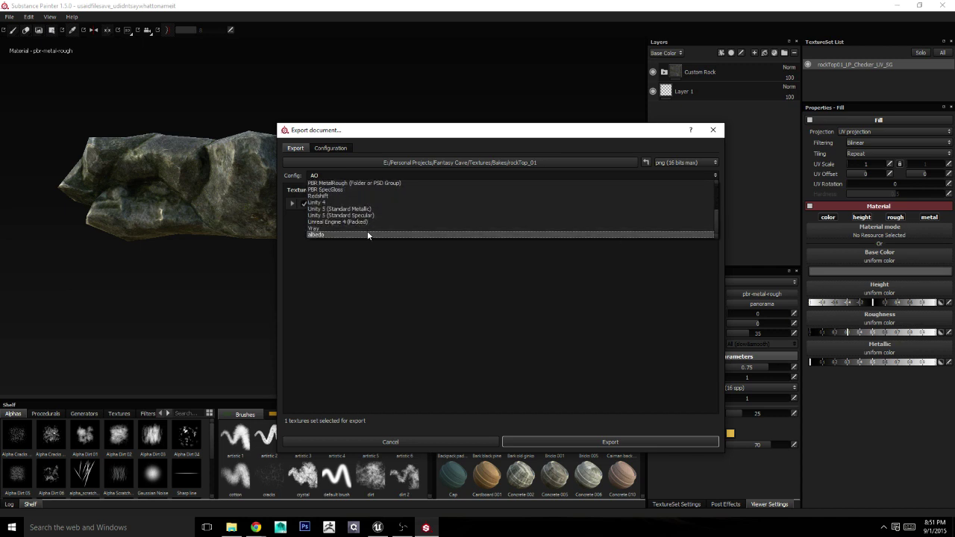
pyautogui.click(367, 234)
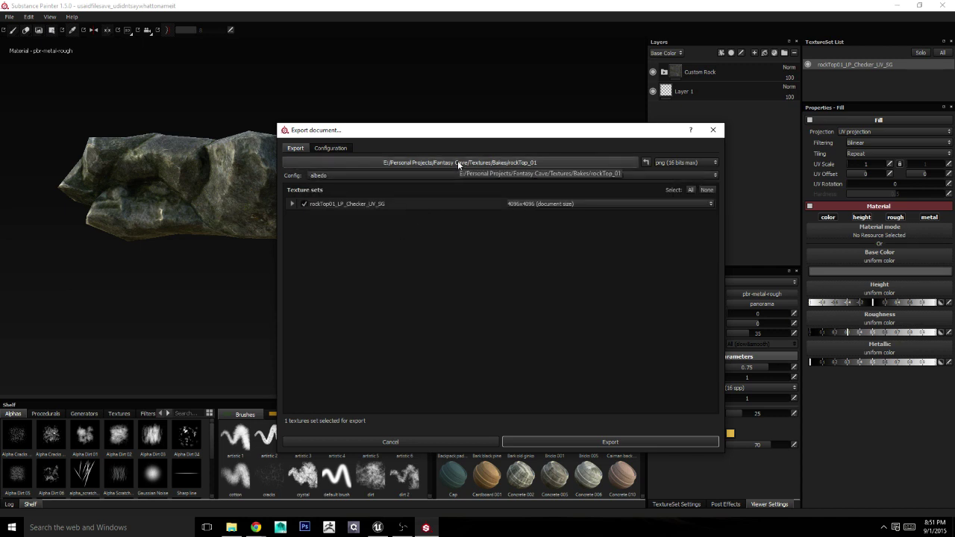
pyautogui.click(556, 441)
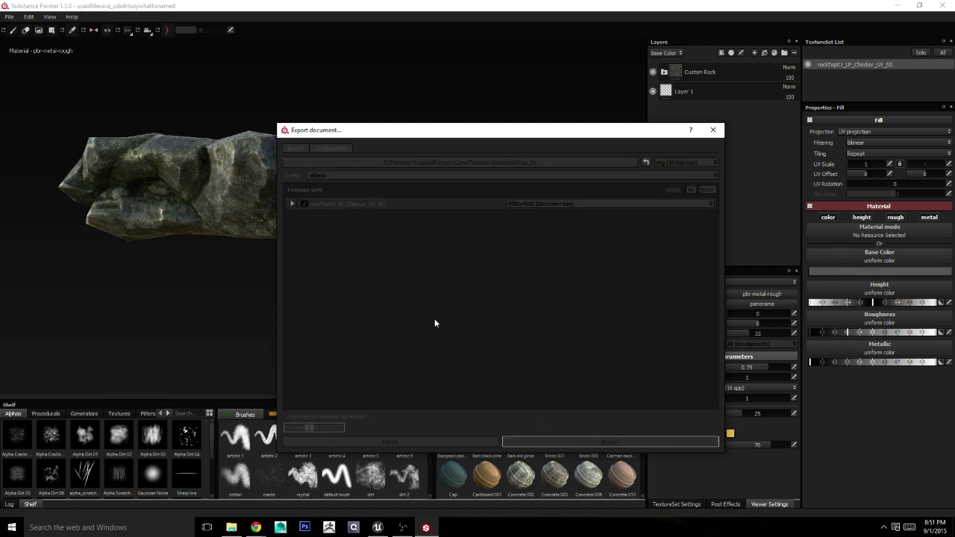
pyautogui.click(531, 301)
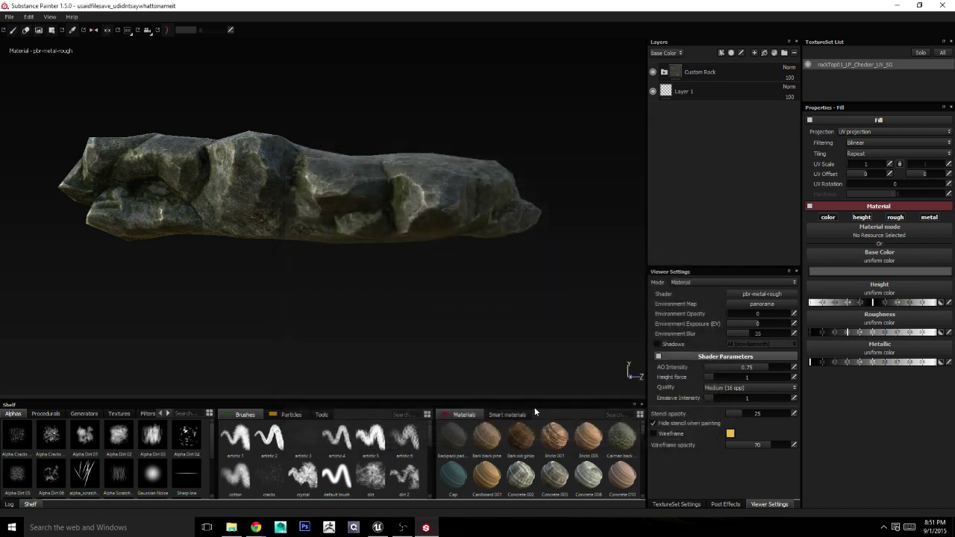
pyautogui.keyDown('alt'); pyautogui.moveTo(403, 307); pyautogui.dragTo(374, 301); pyautogui.keyUp('alt')
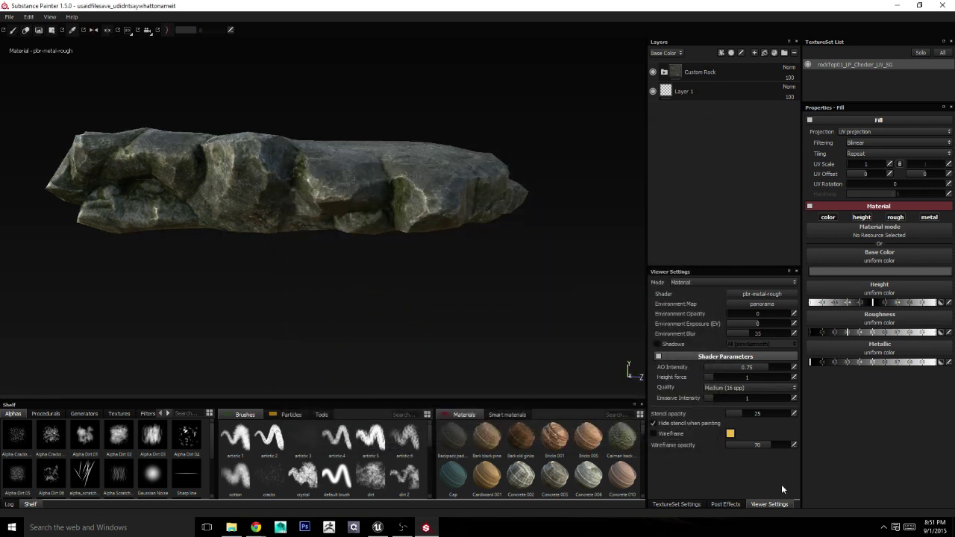
# Step: Restore the six deleted rockTop01 PNG maps from the Recycle Bin, then return to Substance Painter
pyautogui.hotkey('alt', 'Tab')
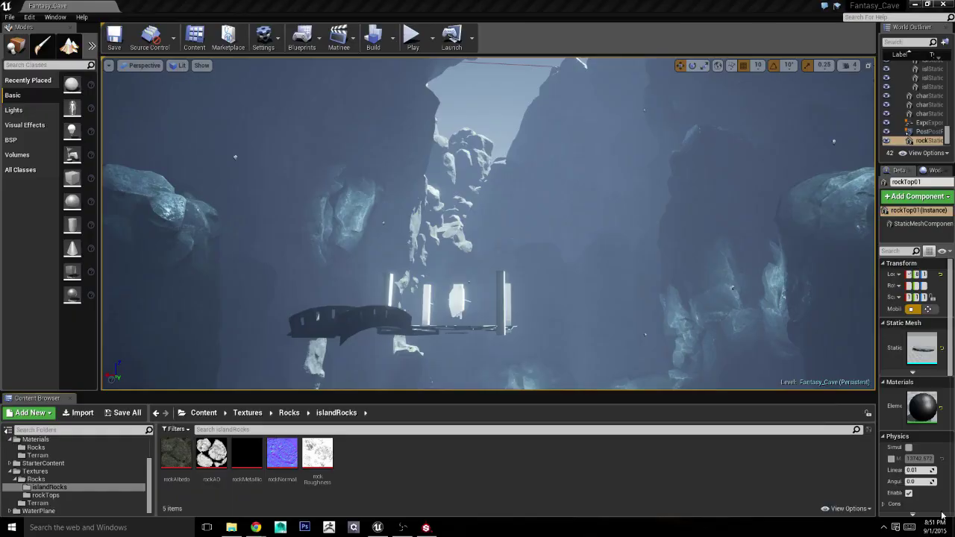
pyautogui.click(952, 528)
pyautogui.doubleClick(925, 484)
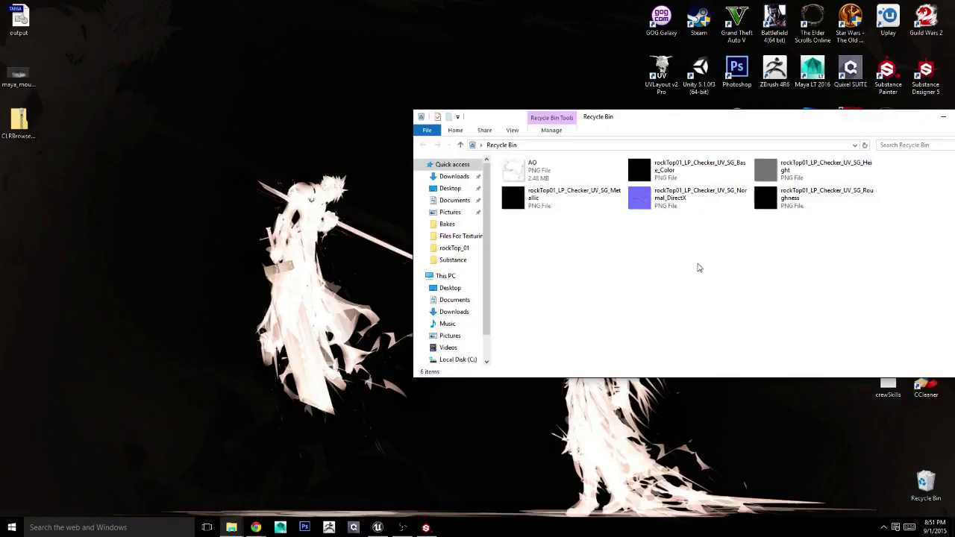
pyautogui.click(520, 240)
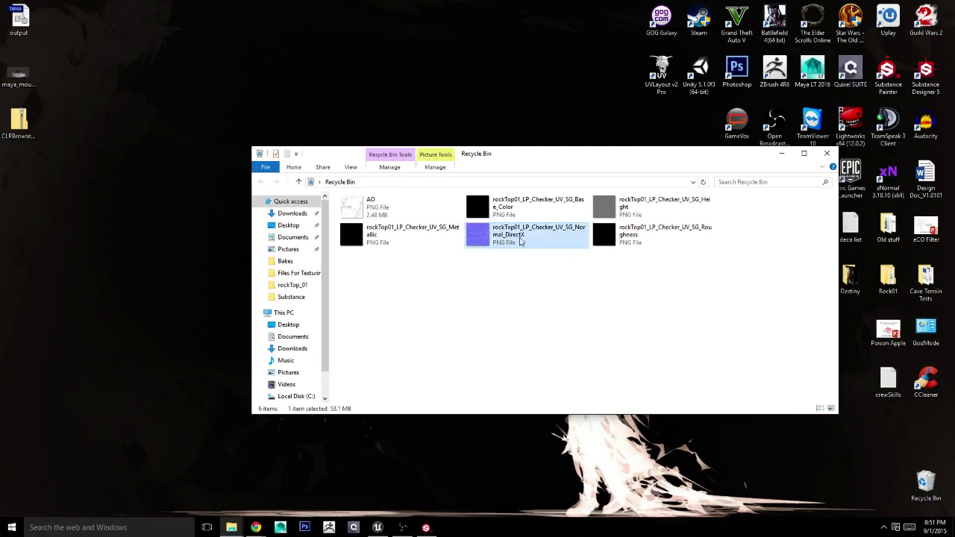
pyautogui.moveTo(705, 297); pyautogui.dragTo(340, 196)
pyautogui.rightClick(389, 224)
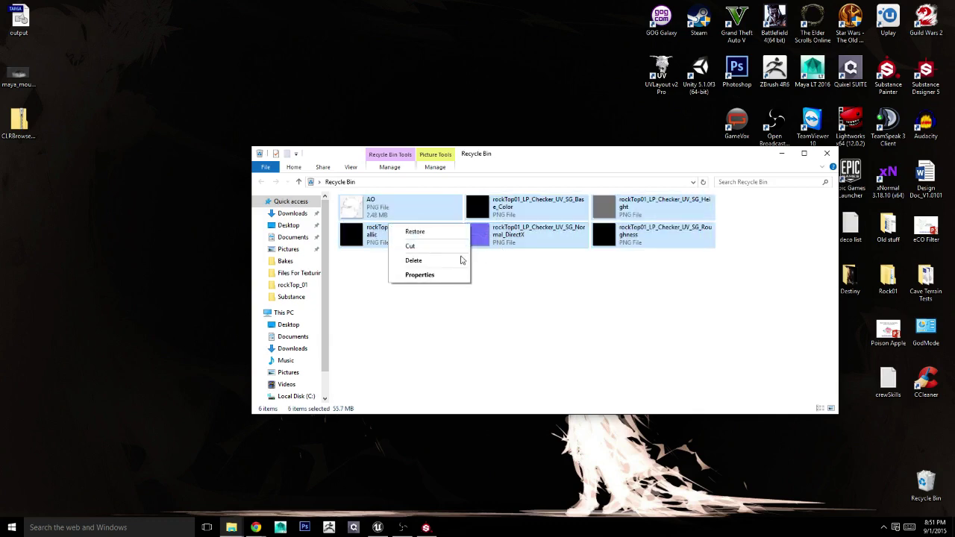
pyautogui.click(415, 231)
pyautogui.click(826, 153)
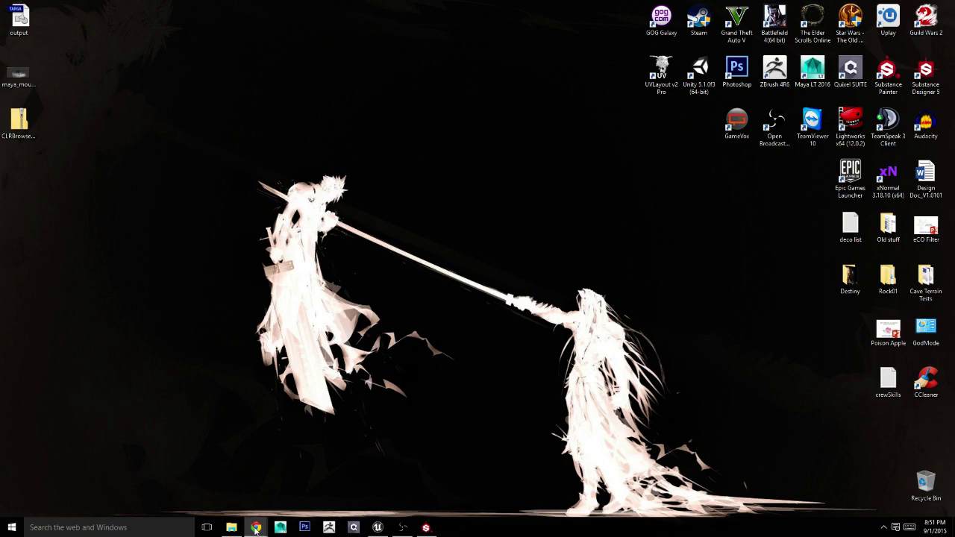
pyautogui.click(426, 527)
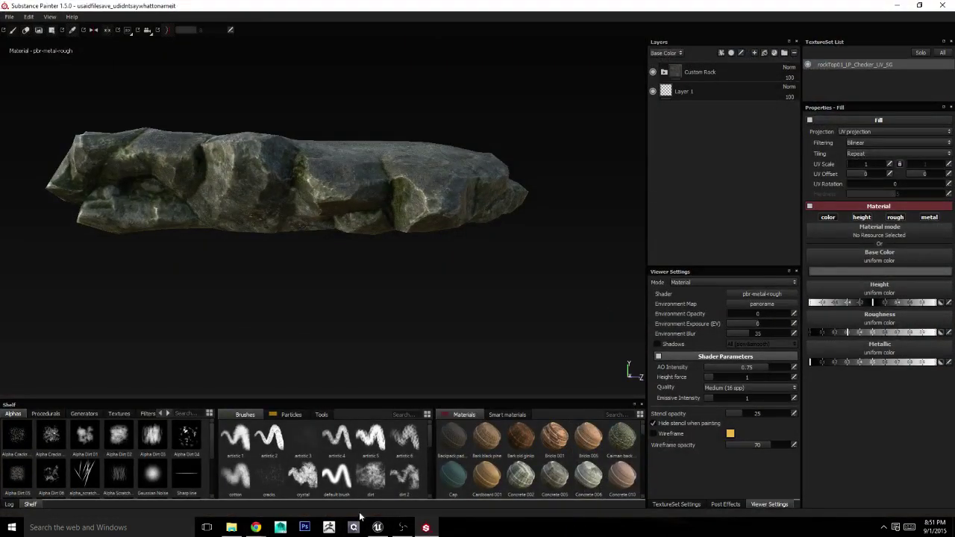
# Step: Open RGB Alpha.png from the rockTop_01 folder with Adobe Photoshop CS6
pyautogui.click(231, 527)
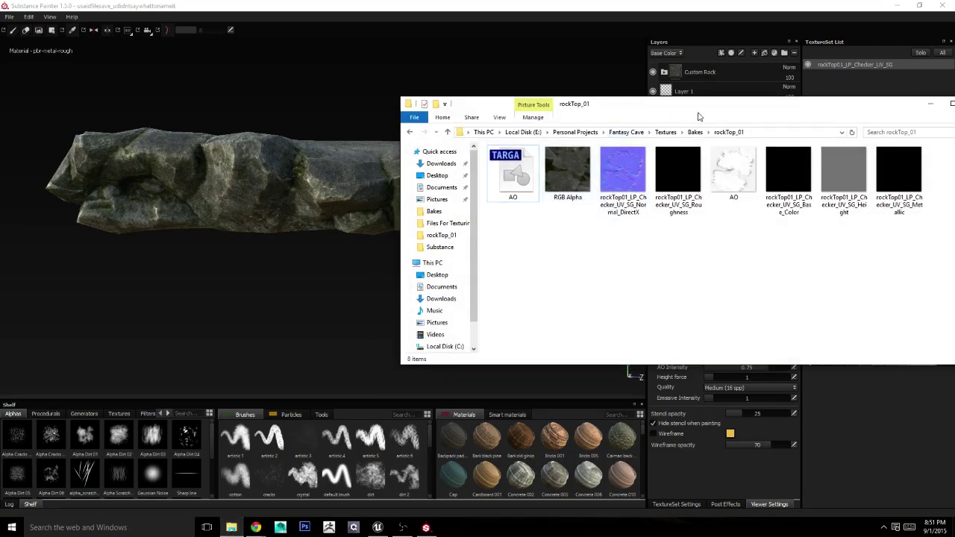
pyautogui.moveTo(698, 116); pyautogui.dragTo(435, 164)
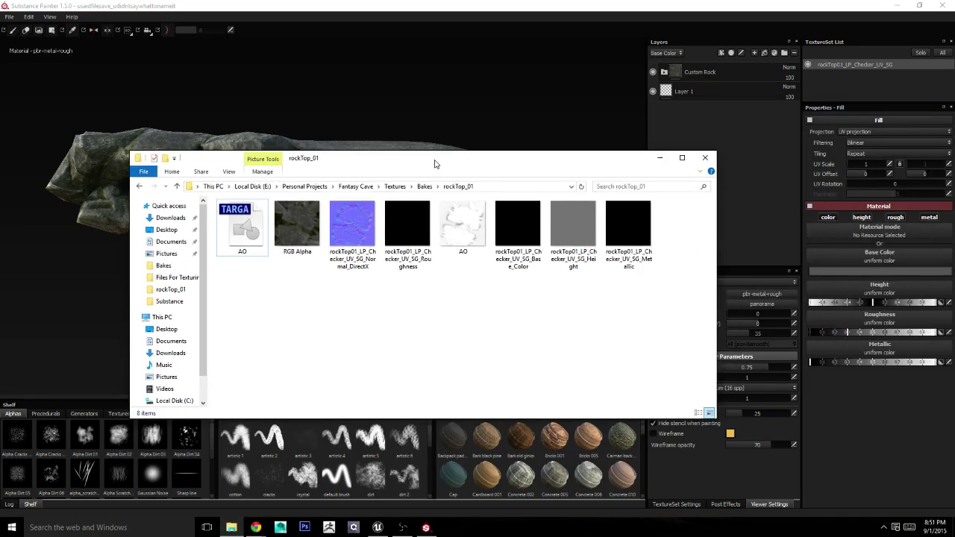
pyautogui.click(314, 237)
pyautogui.rightClick(314, 237)
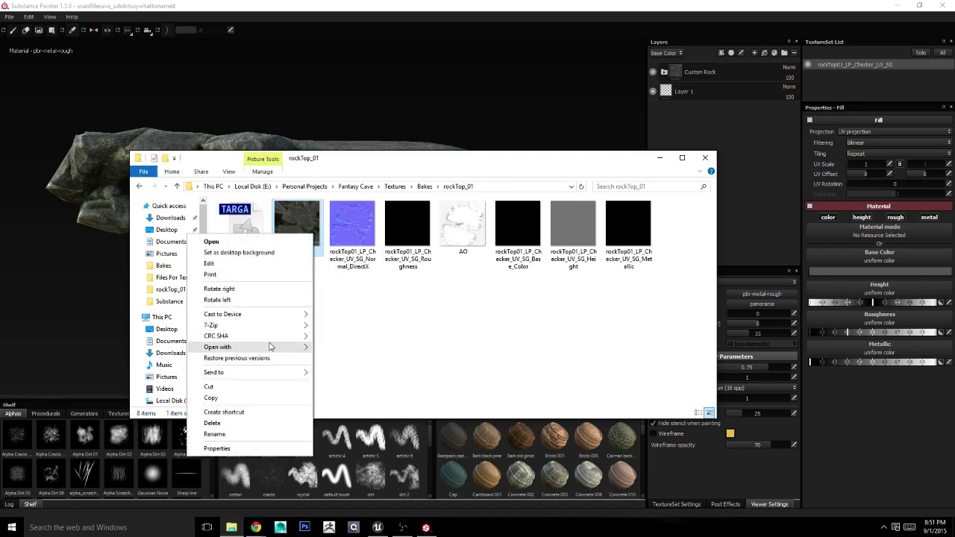
pyautogui.moveTo(269, 347)
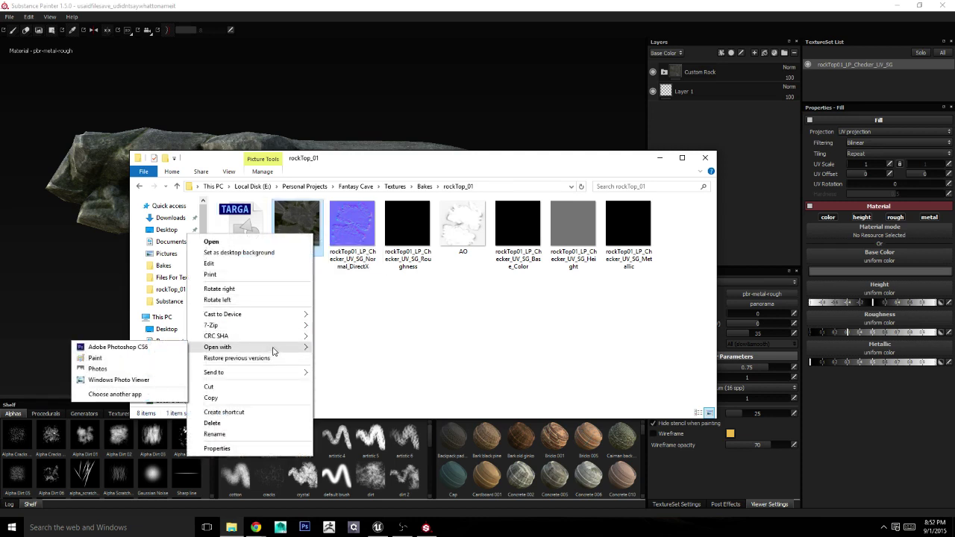
pyautogui.click(134, 348)
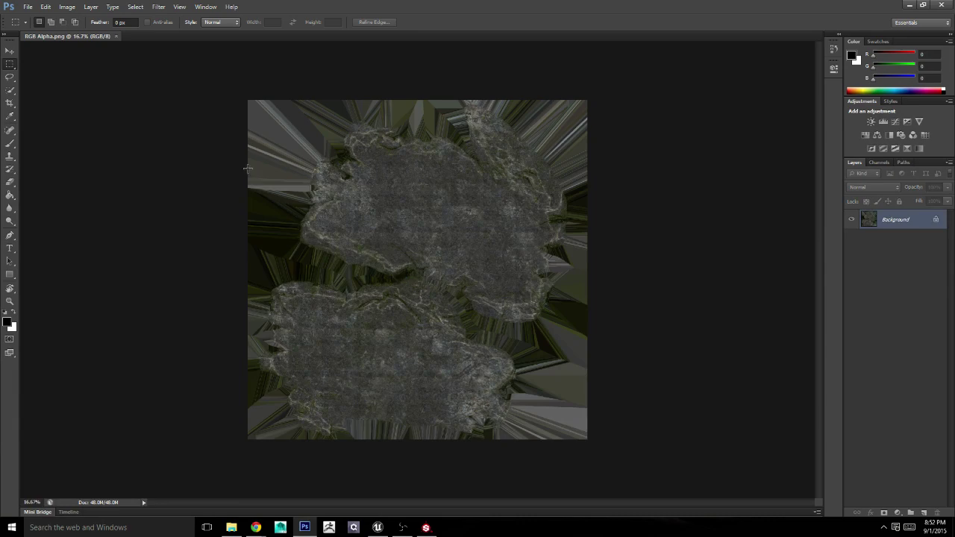
# Step: Save the image as a 24 bits/pixel Targa named rockTop01_albedo in rockTop_01
pyautogui.click(25, 8)
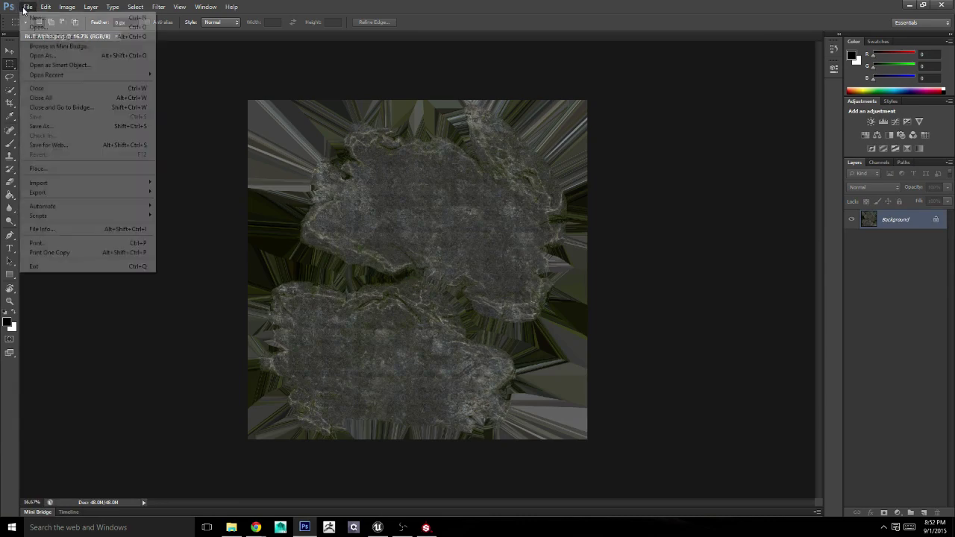
pyautogui.click(67, 127)
pyautogui.click(493, 262)
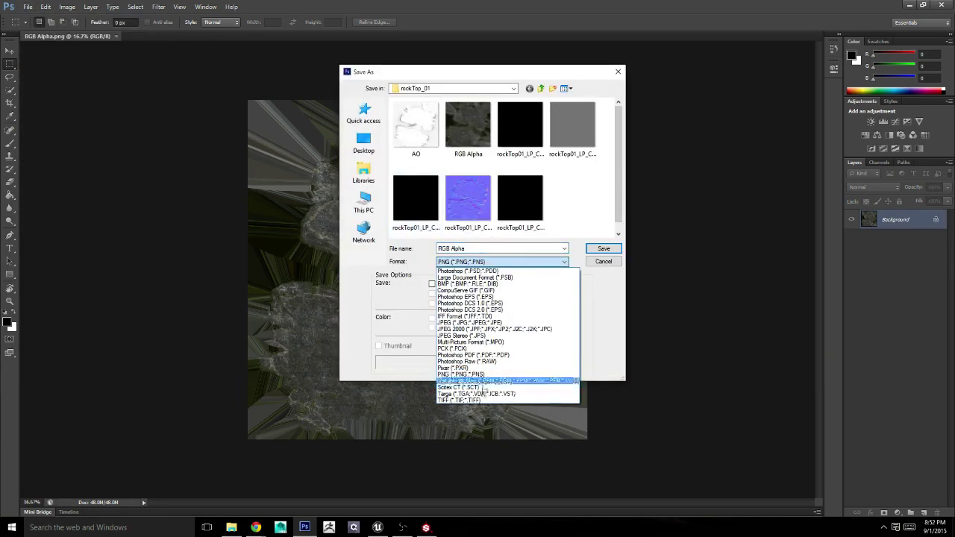
pyautogui.click(477, 393)
pyautogui.click(477, 248)
pyautogui.hotkey('ctrl', 'a')
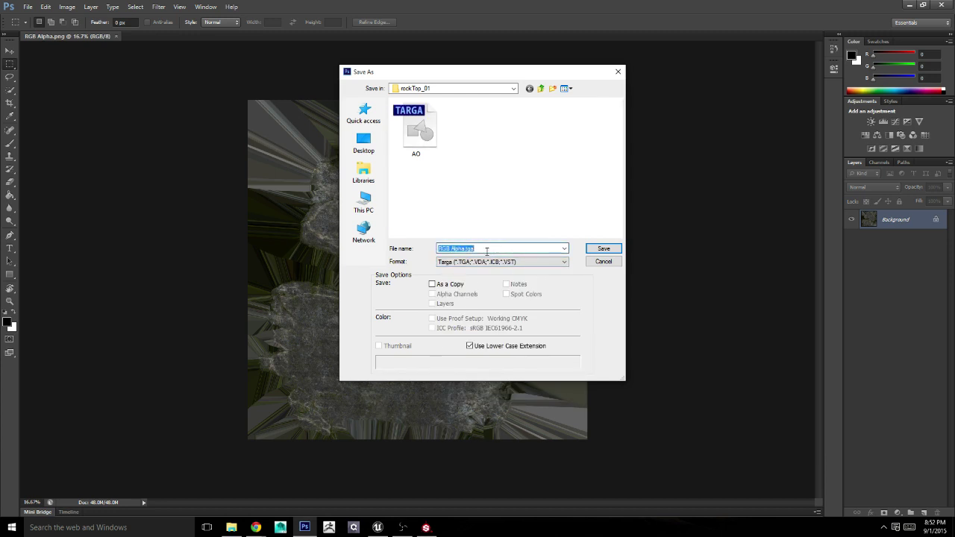
pyautogui.write('rockTop')
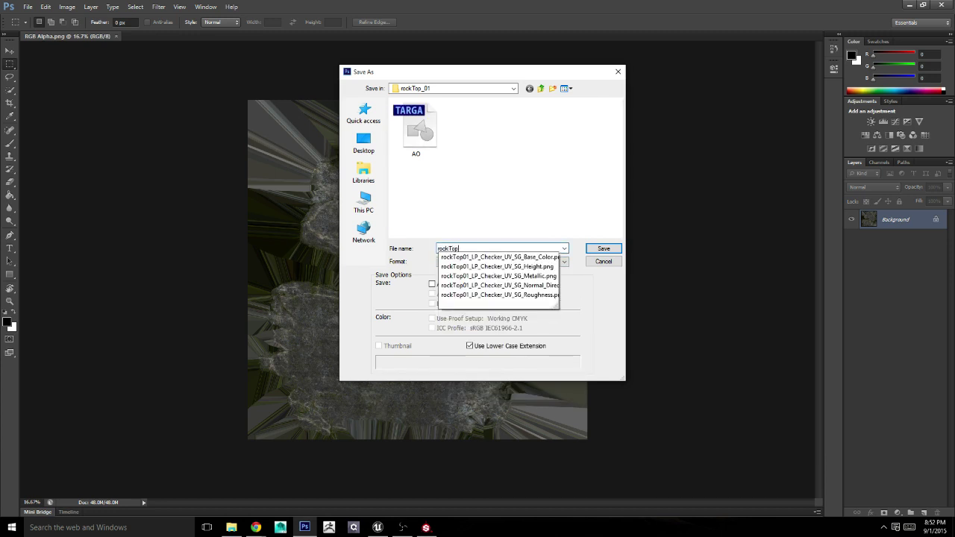
pyautogui.write('01_albe')
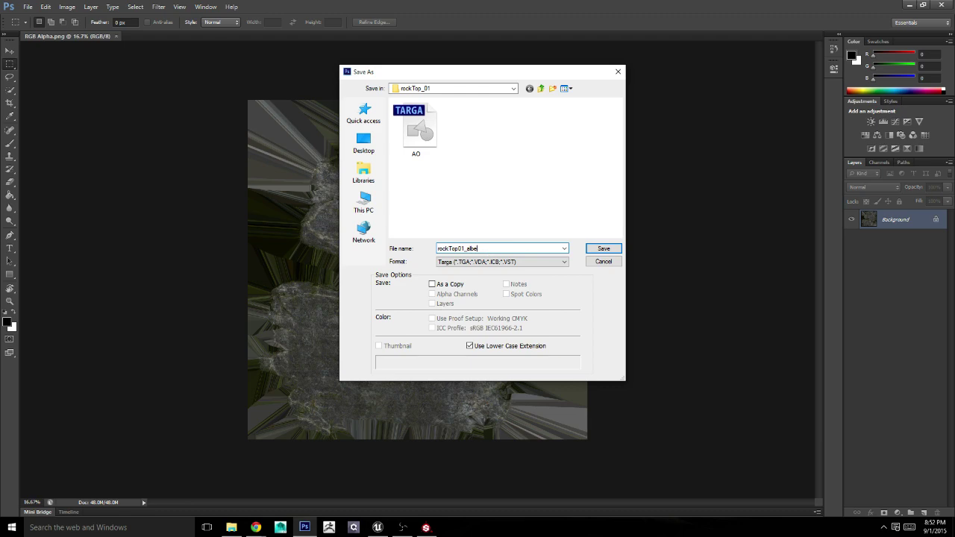
pyautogui.press('Return')
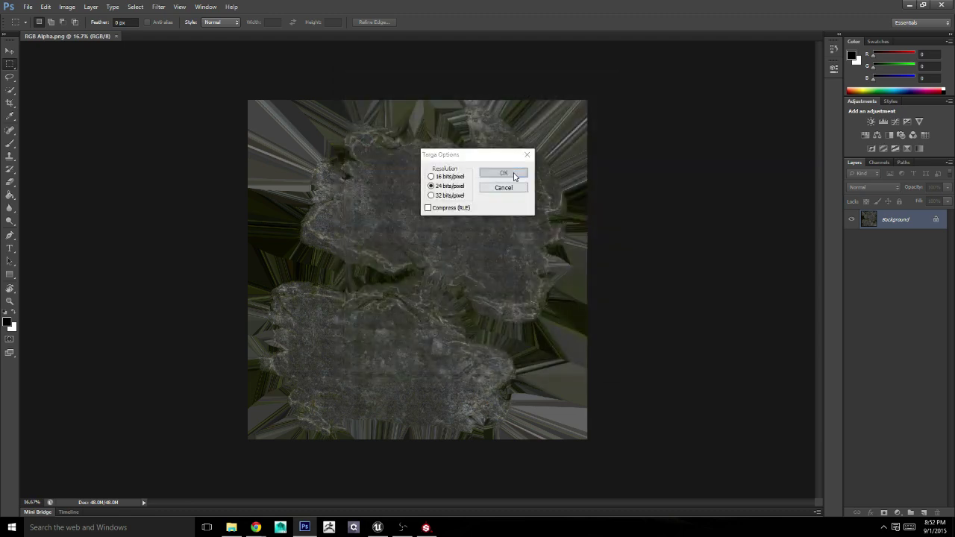
pyautogui.click(503, 173)
pyautogui.click(231, 528)
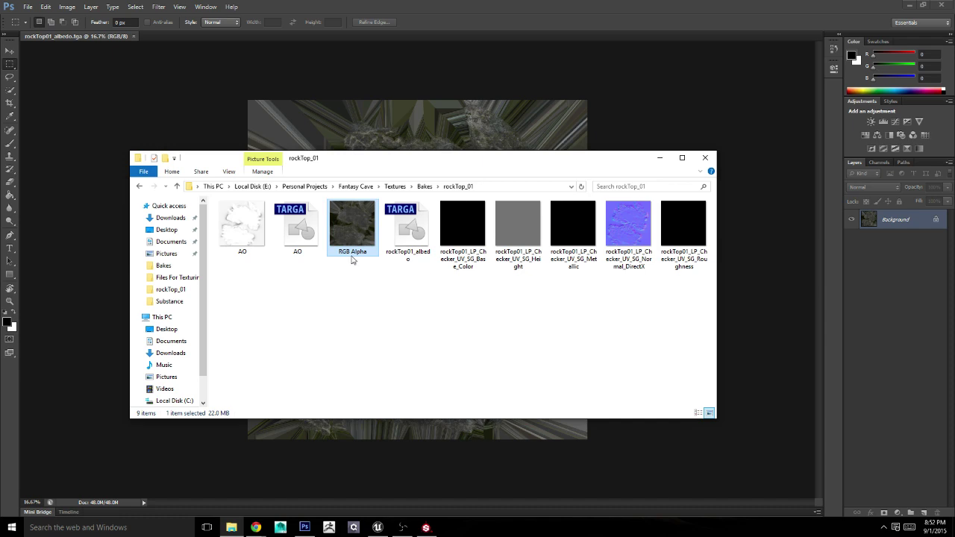
# Step: Delete the RGB Alpha file and rename the Targa AO file to rockTop01_AO
pyautogui.press('Delete')
pyautogui.press('Return')
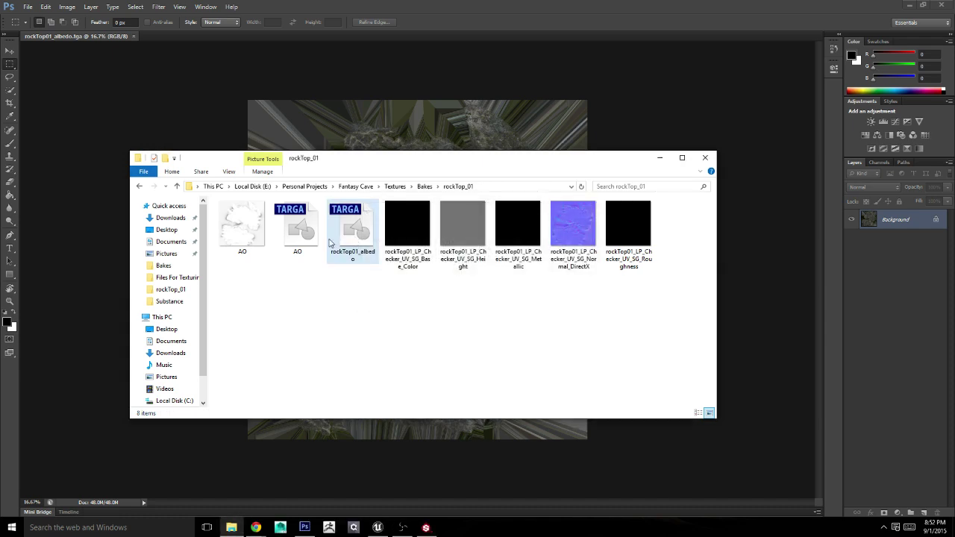
pyautogui.rightClick(297, 239)
pyautogui.click(250, 386)
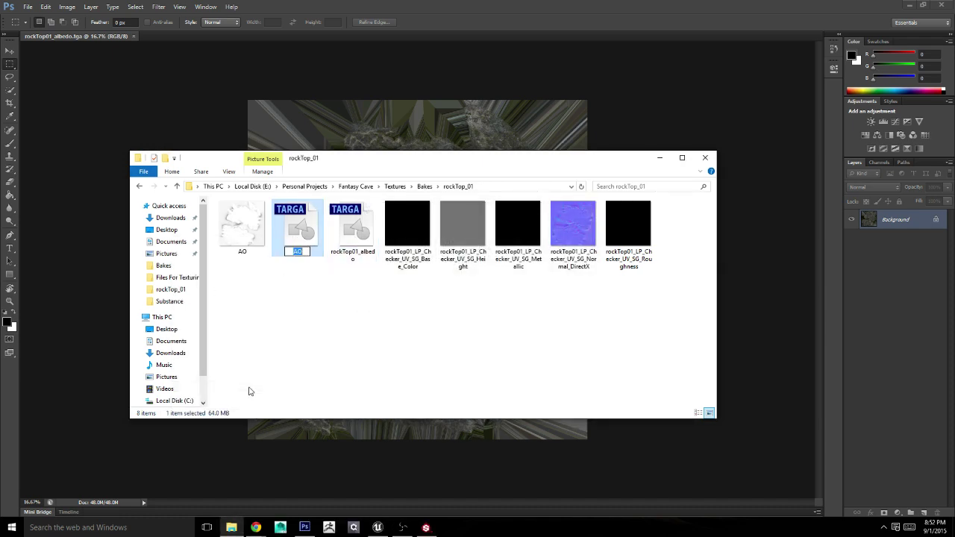
pyautogui.write('rockTop')
pyautogui.write('01_')
pyautogui.write('AO')
pyautogui.press('Return')
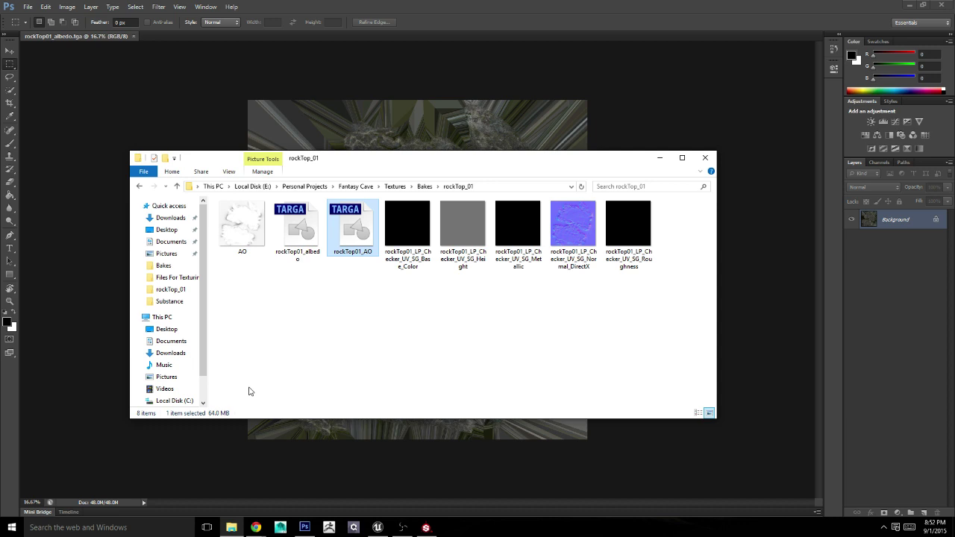
# Step: Delete the Base_Color map file, then go back to Substance Painter
pyautogui.click(403, 227)
pyautogui.press('Delete')
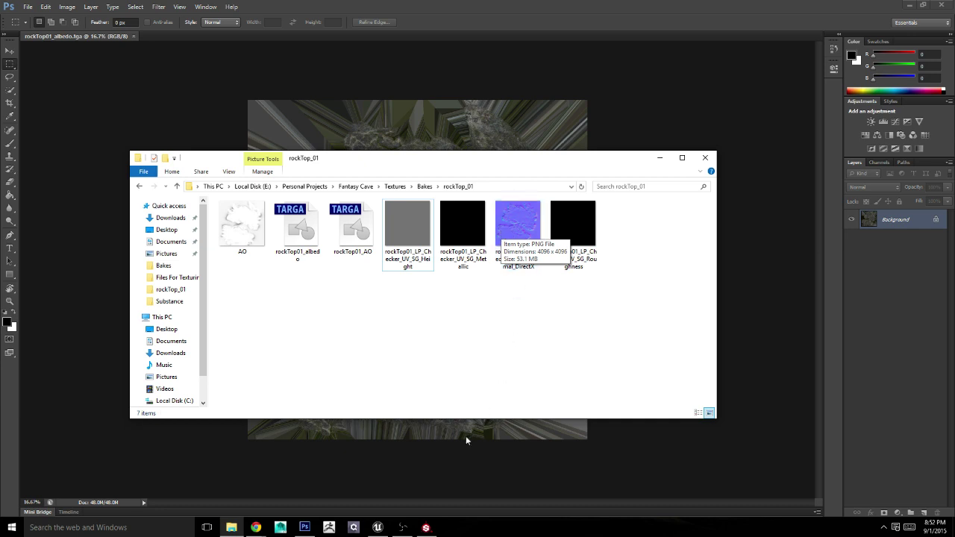
pyautogui.click(426, 527)
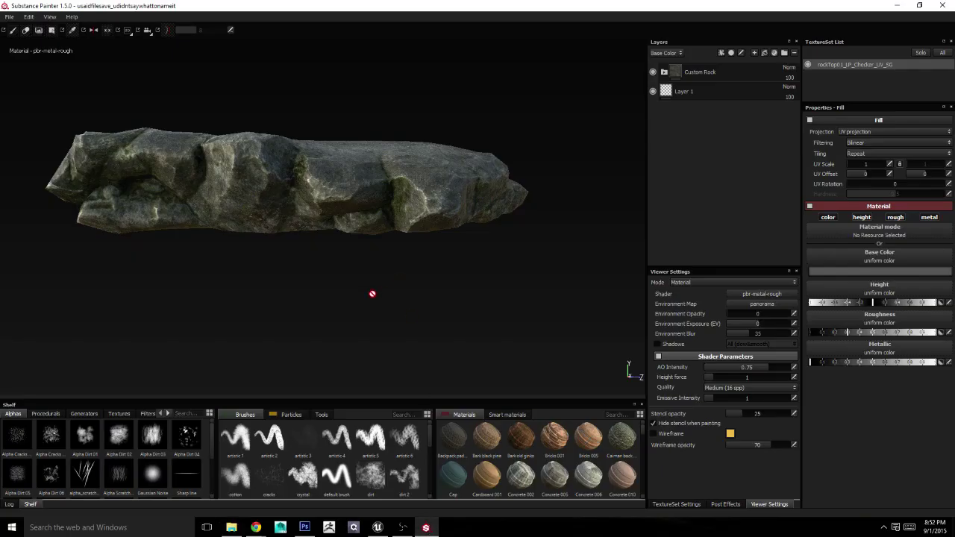
# Step: In the export Configuration, add a new preset named 'roughness'
pyautogui.click(10, 16)
pyautogui.click(57, 144)
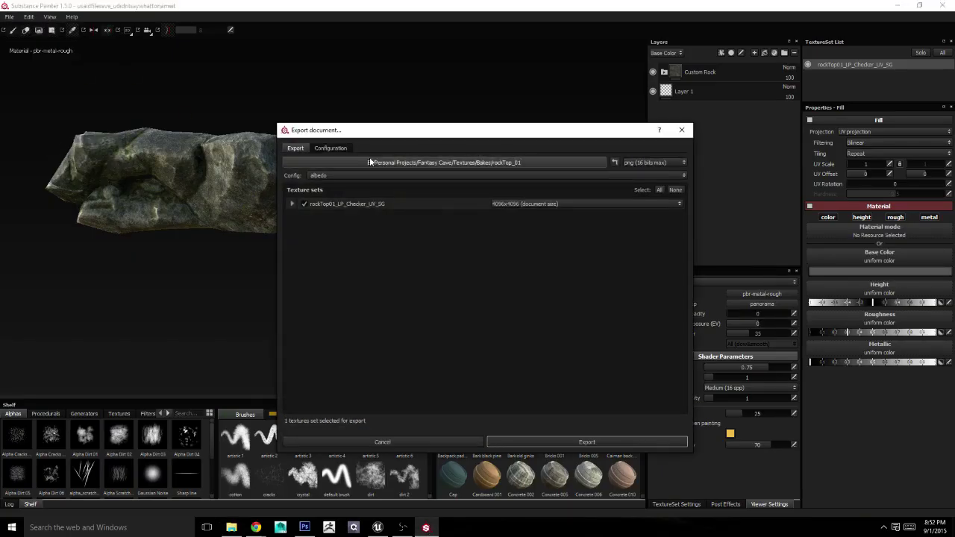
pyautogui.click(332, 149)
pyautogui.click(340, 161)
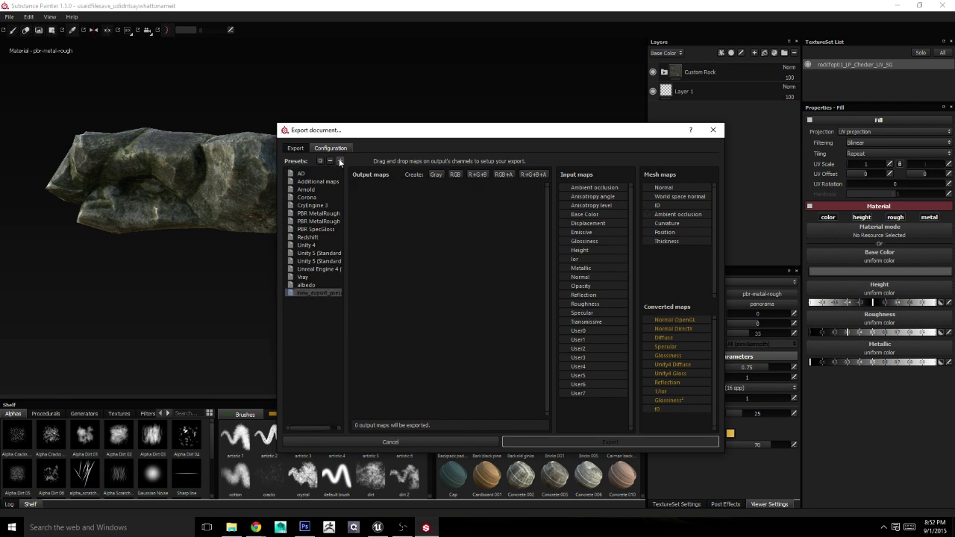
pyautogui.rightClick(320, 294)
pyautogui.click(337, 296)
pyautogui.write('roughness')
pyautogui.press('Return')
# Step: Inspect the Unreal Engine 4 (Packed) preset's RoughnessMetallic channel setup
pyautogui.click(327, 269)
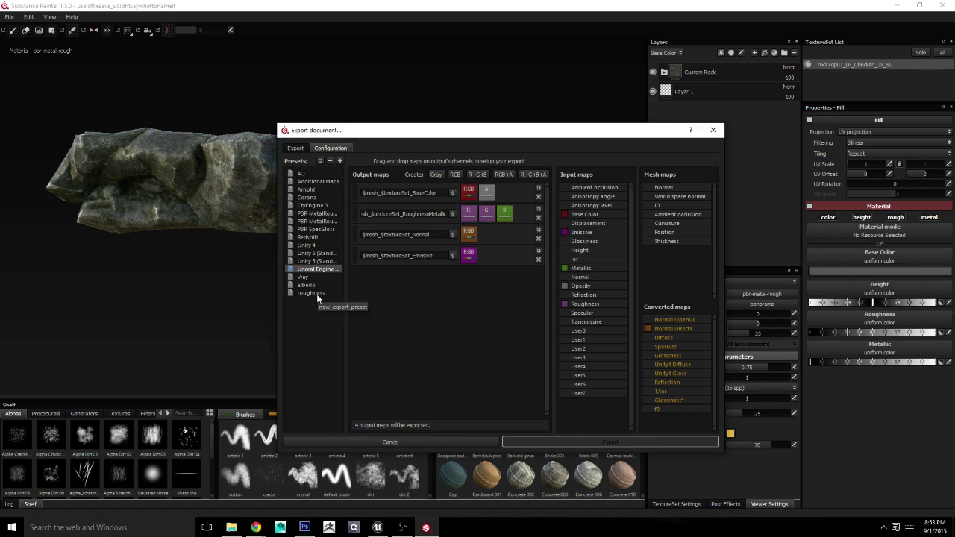
pyautogui.rightClick(467, 214)
pyautogui.click(510, 295)
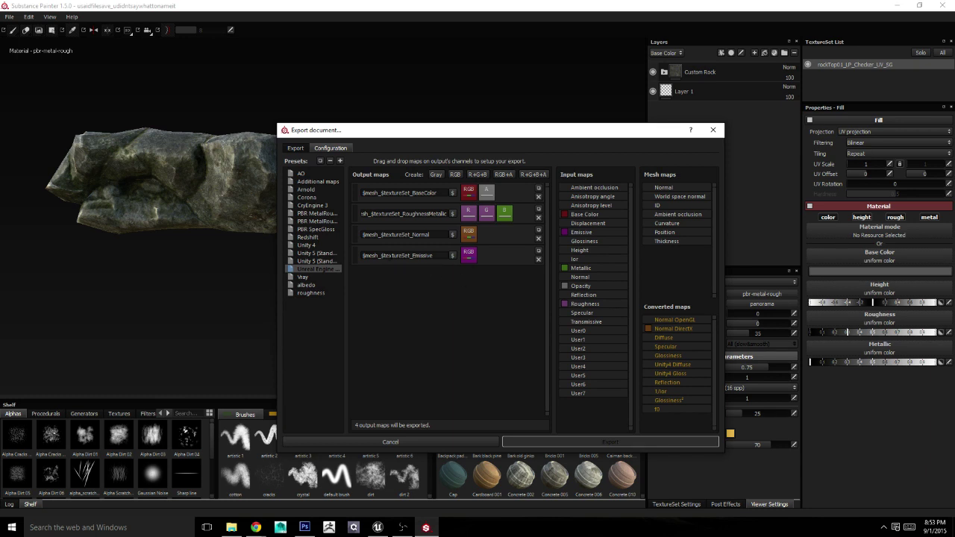
# Step: Add an RGB output map to the roughness preset, feeding Roughness gray into red and green
pyautogui.click(313, 292)
pyautogui.click(476, 176)
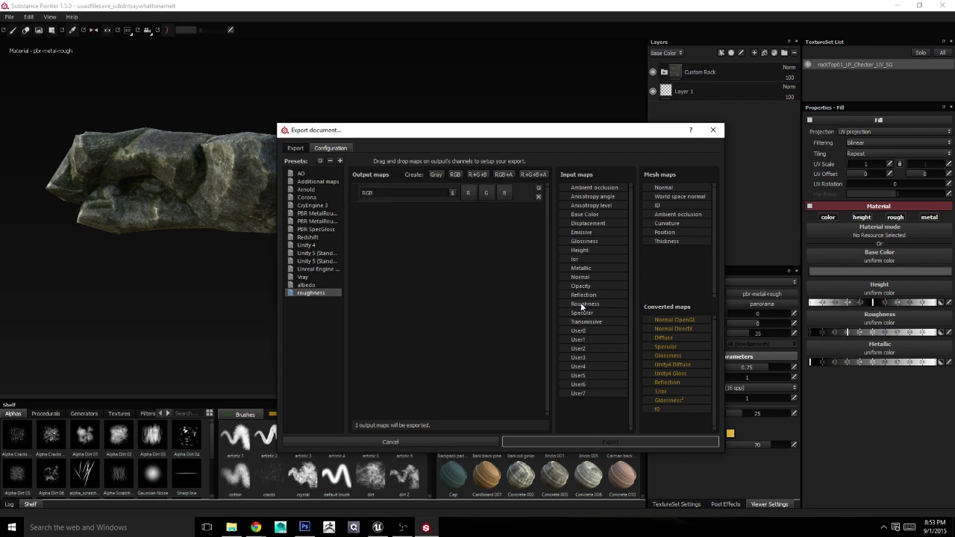
pyautogui.moveTo(589, 304); pyautogui.dragTo(465, 191)
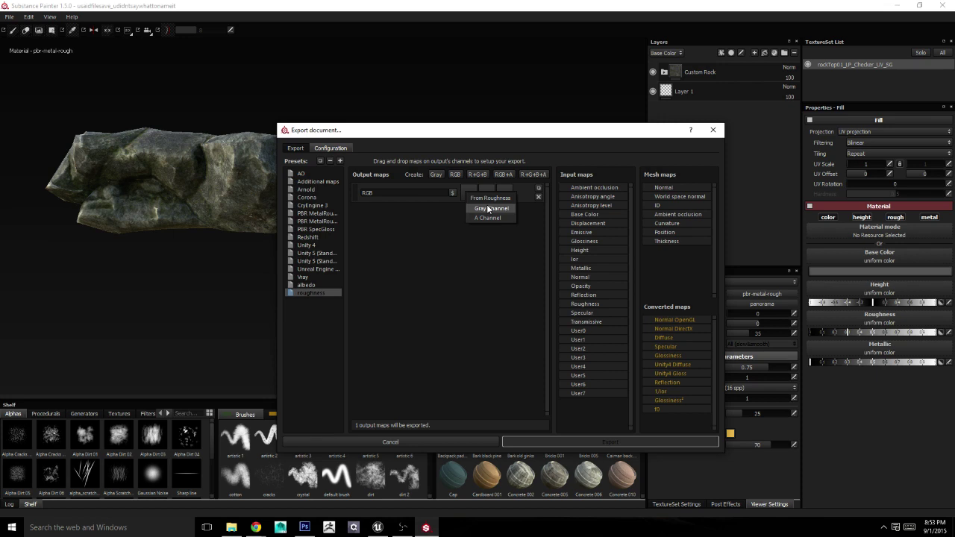
pyautogui.click(488, 209)
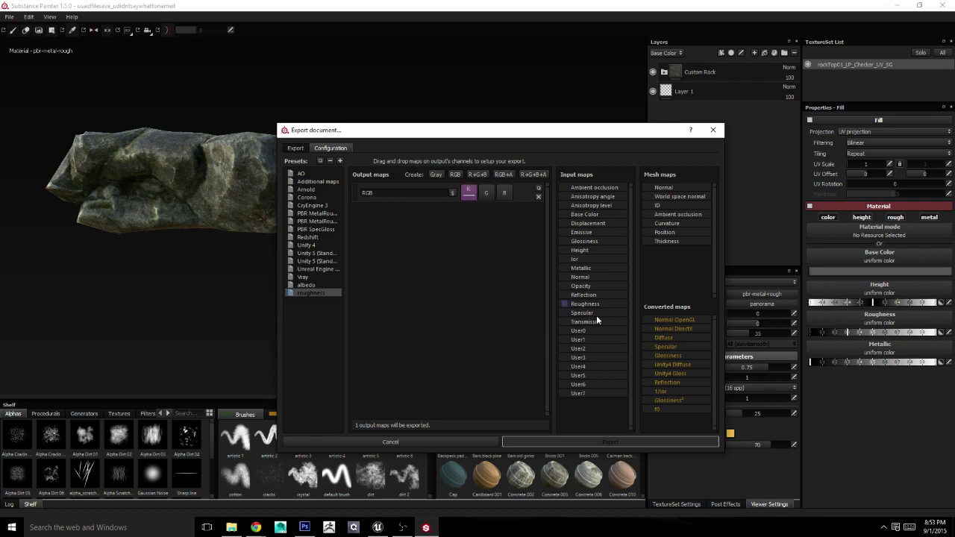
pyautogui.moveTo(571, 306); pyautogui.dragTo(483, 193)
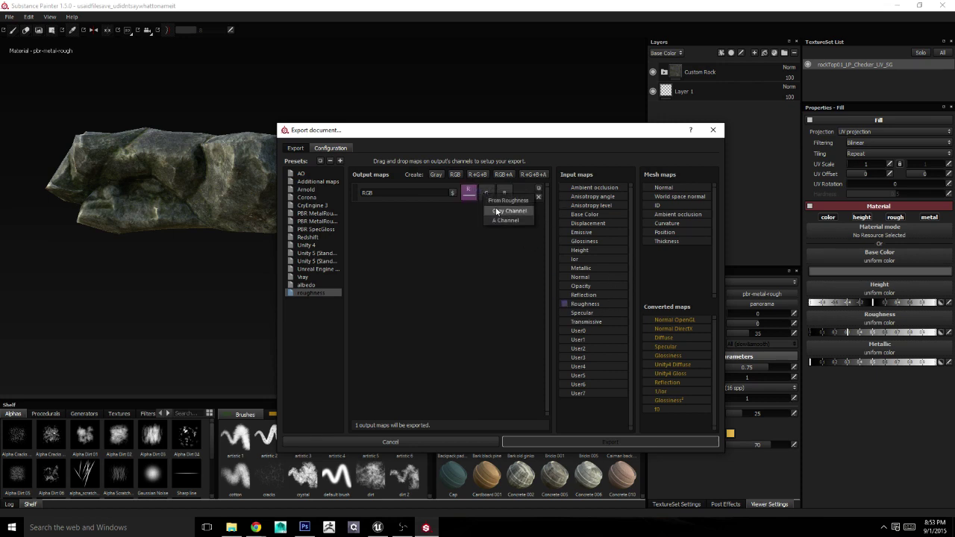
pyautogui.click(496, 207)
# Step: Name the output map 'roughness' and select roughness as the export config
pyautogui.doubleClick(377, 190)
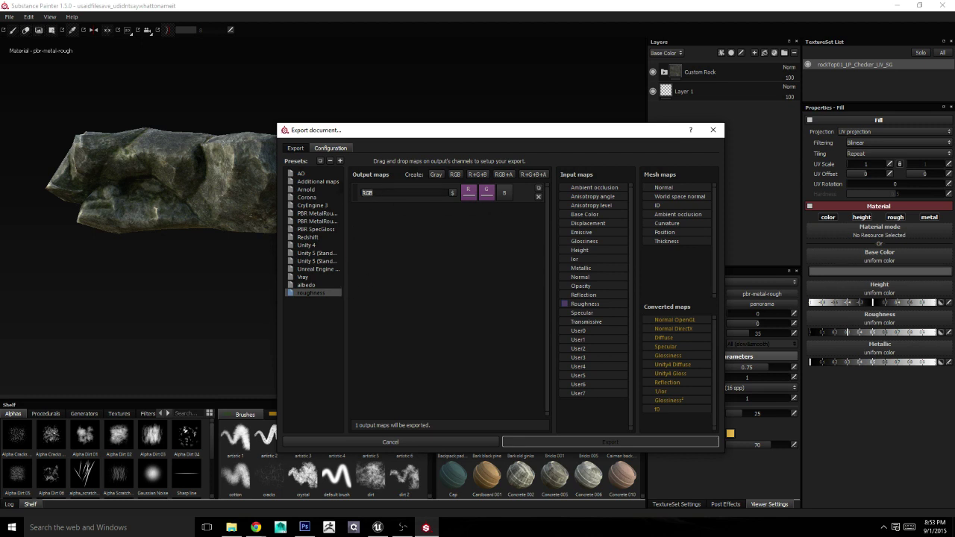
pyautogui.write('rough')
pyautogui.write('ness')
pyautogui.click(452, 194)
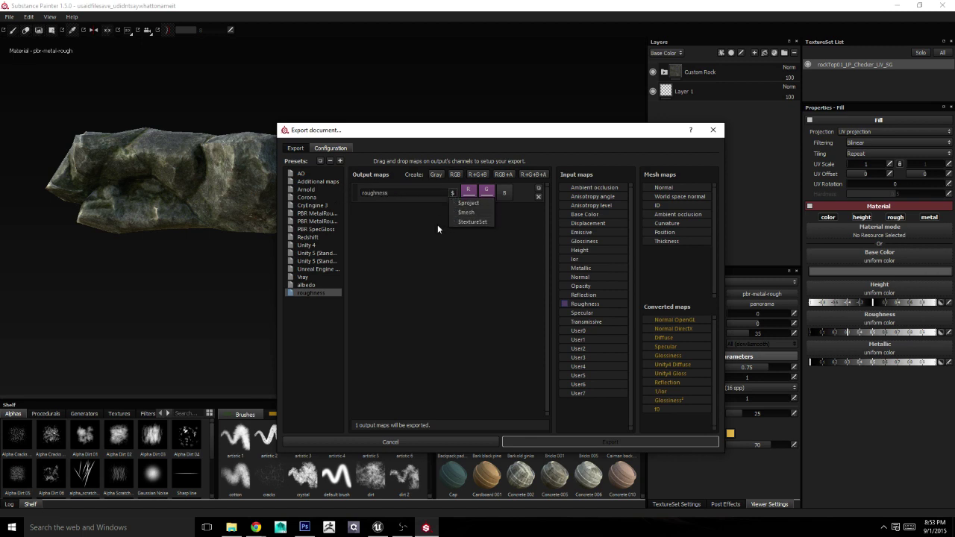
pyautogui.click(437, 224)
pyautogui.click(296, 148)
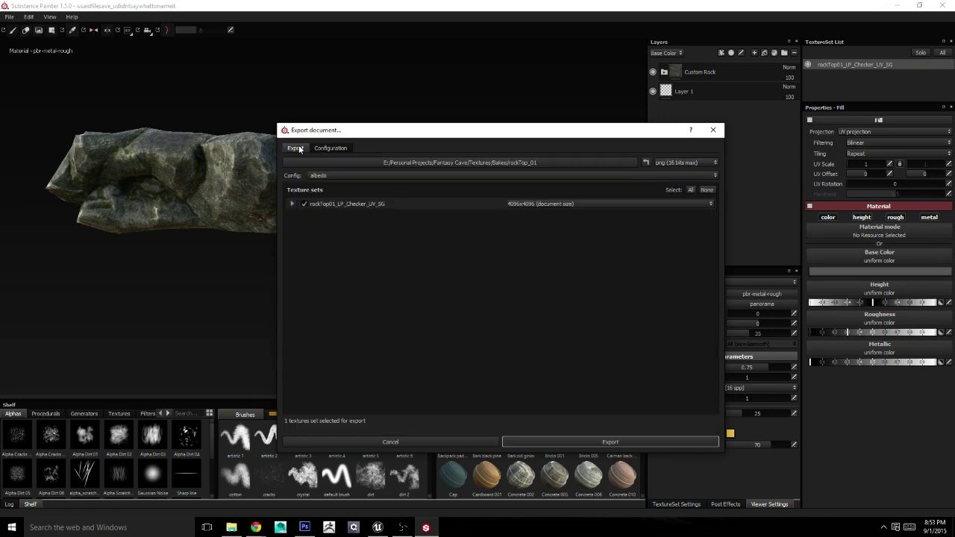
pyautogui.click(349, 177)
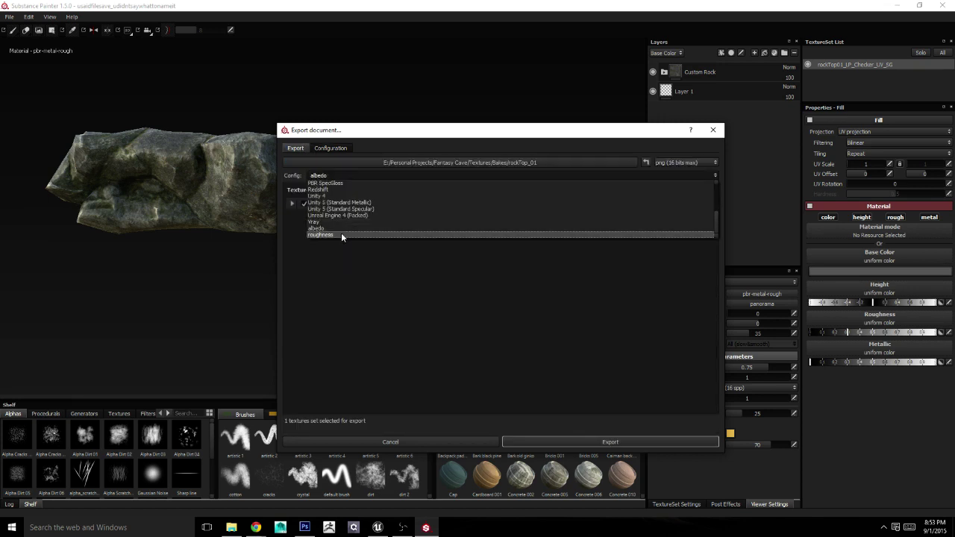
pyautogui.click(340, 233)
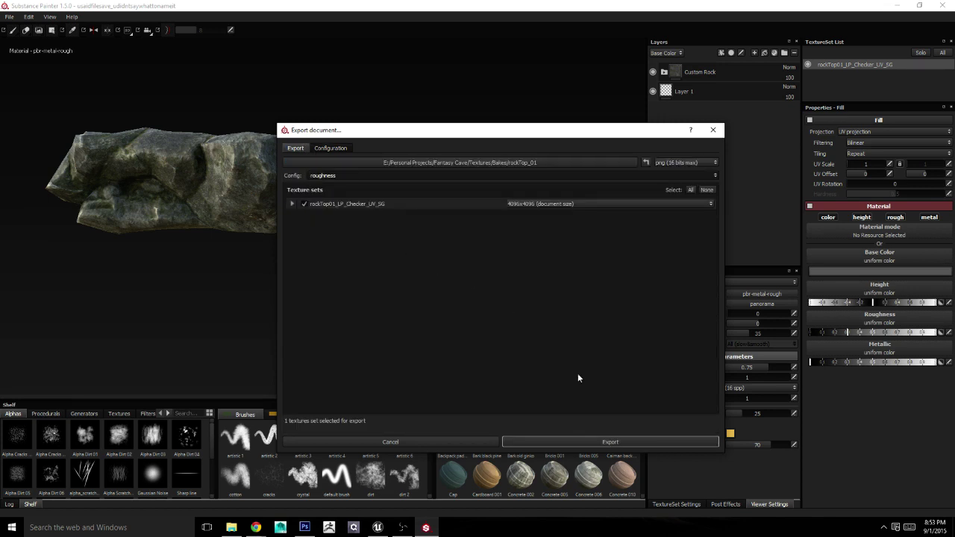
# Step: Export the textures with the roughness preset and open the rockTop_01 export folder
pyautogui.click(563, 441)
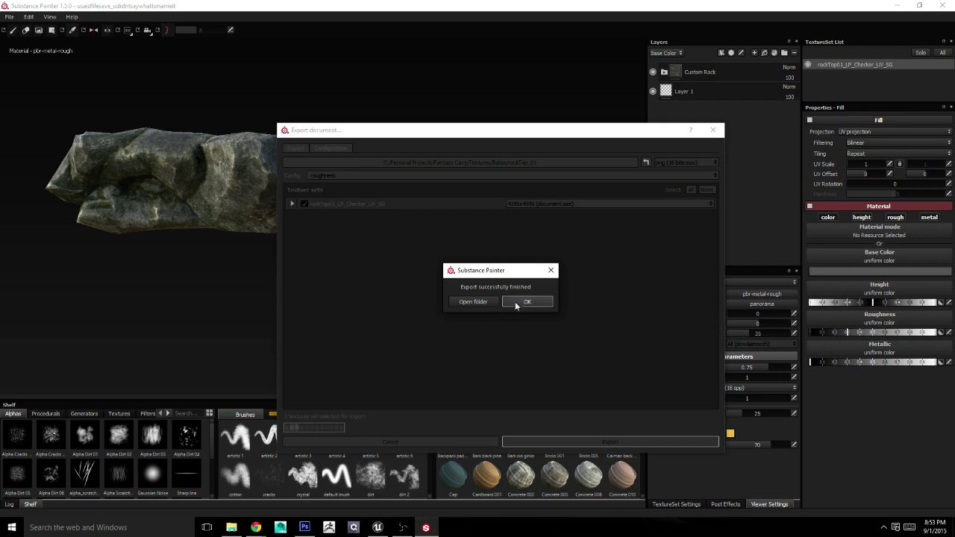
pyautogui.click(515, 305)
pyautogui.click(231, 527)
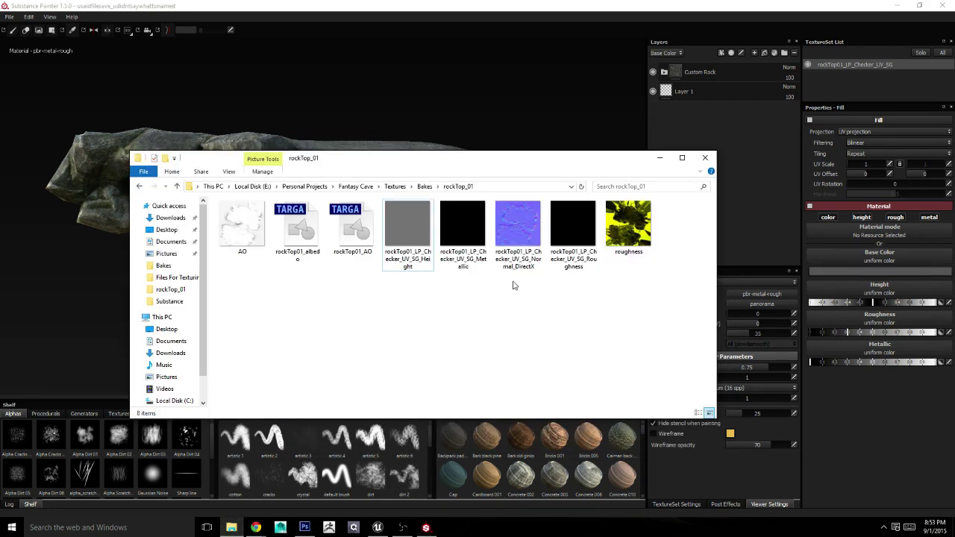
# Step: Preview the roughness image, then delete it to the Recycle Bin
pyautogui.doubleClick(628, 224)
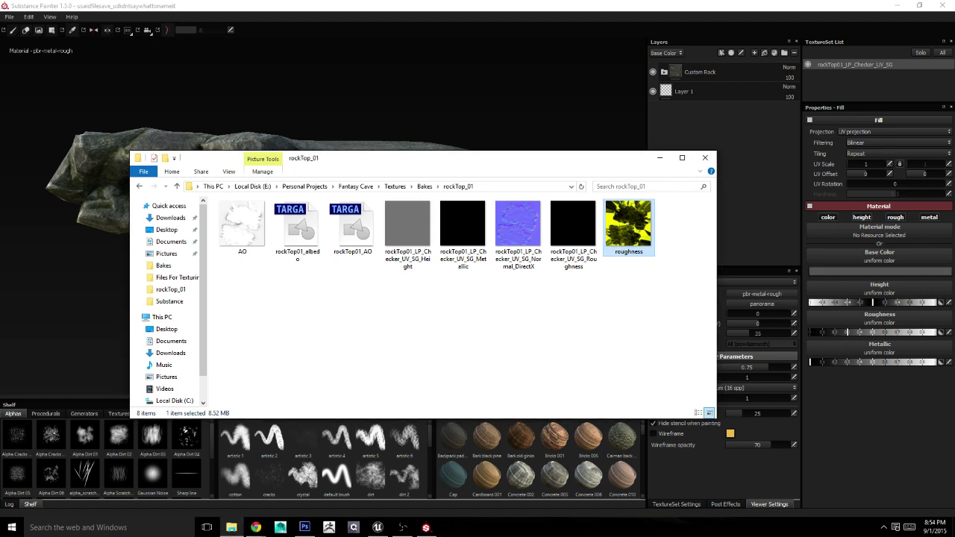
pyautogui.moveTo(670, 288); pyautogui.dragTo(621, 214)
pyautogui.press('Delete')
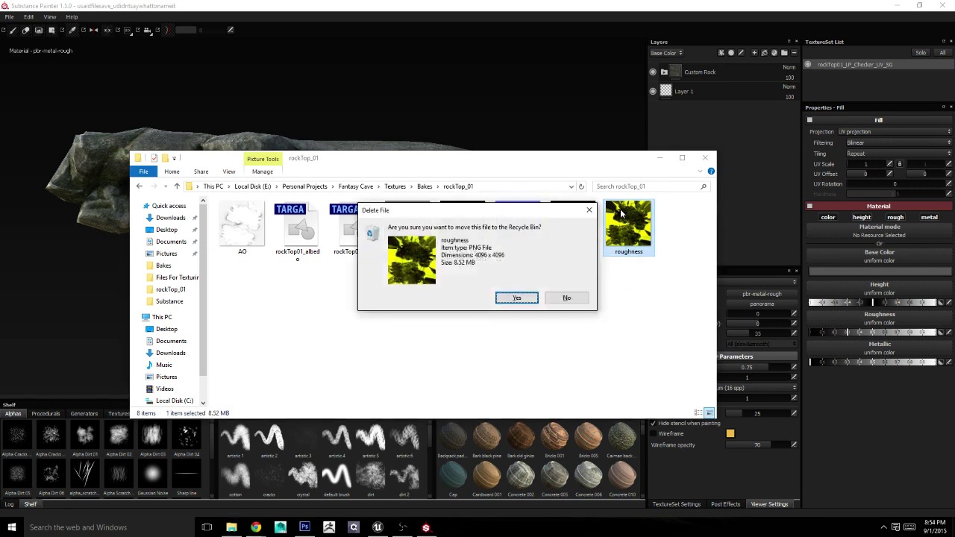
pyautogui.press('Return')
# Step: Open Export textures and review the Unreal Engine 4 (Packed) preset's output maps
pyautogui.click(14, 66)
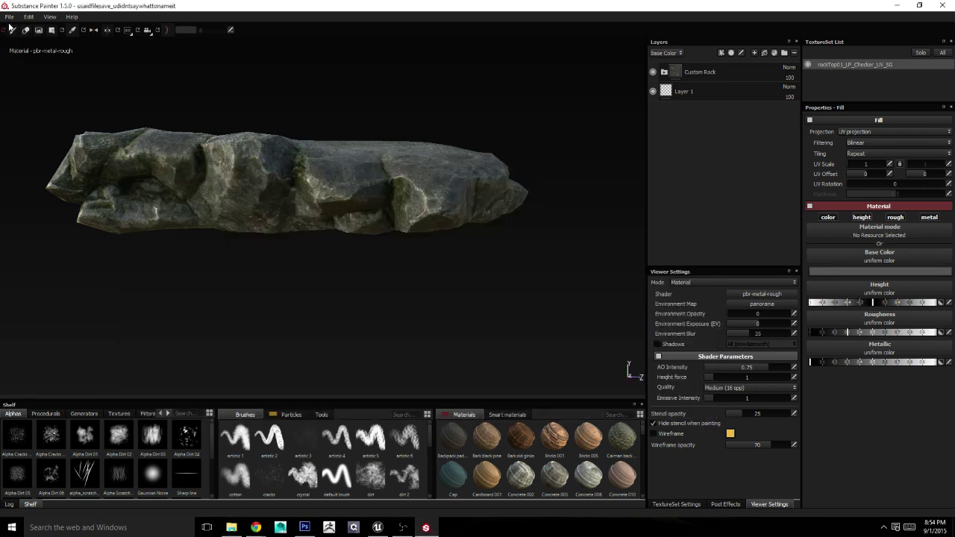
pyautogui.click(9, 17)
pyautogui.click(46, 141)
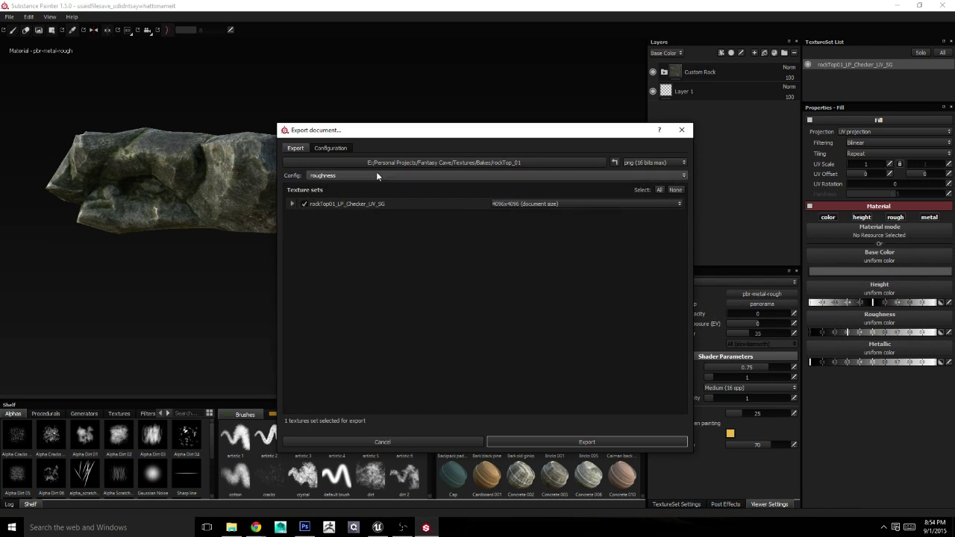
pyautogui.click(337, 148)
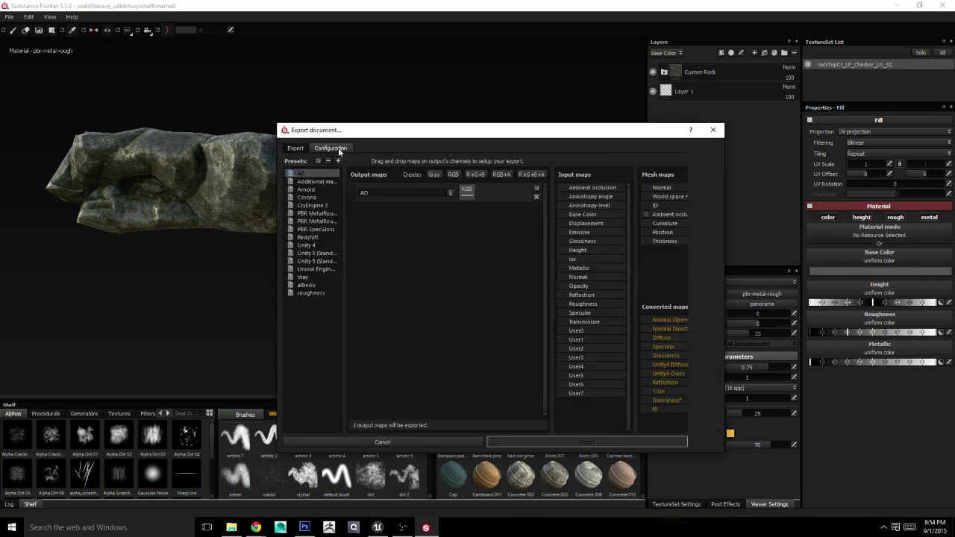
pyautogui.click(321, 270)
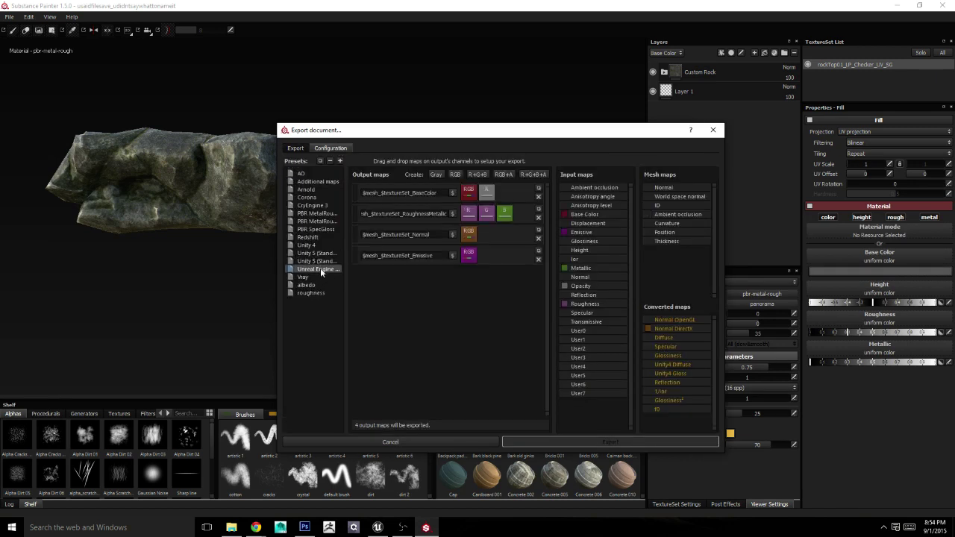
pyautogui.click(295, 147)
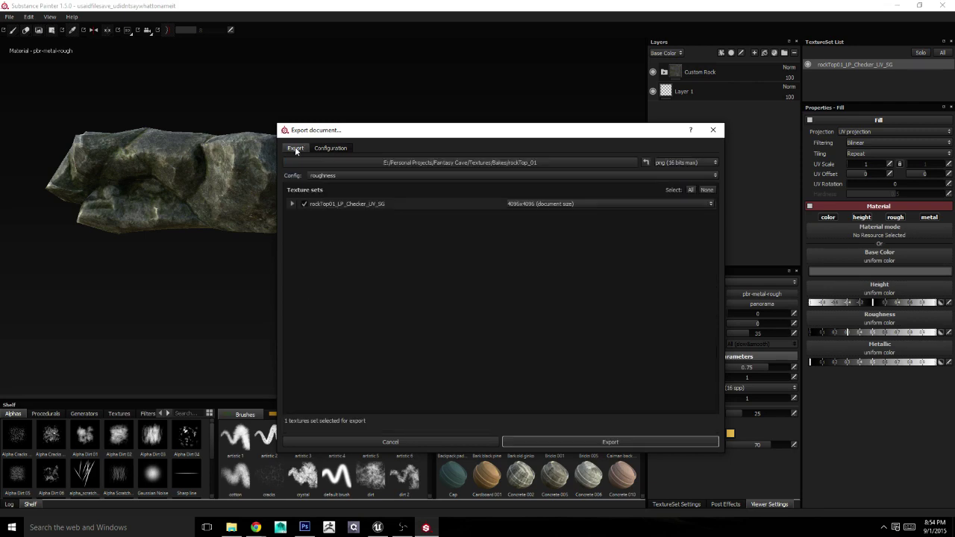
# Step: Set the output folder to rockTop_01, choose Unreal Engine 4 (Packed), and expand the texture set
pyautogui.click(416, 163)
pyautogui.click(743, 145)
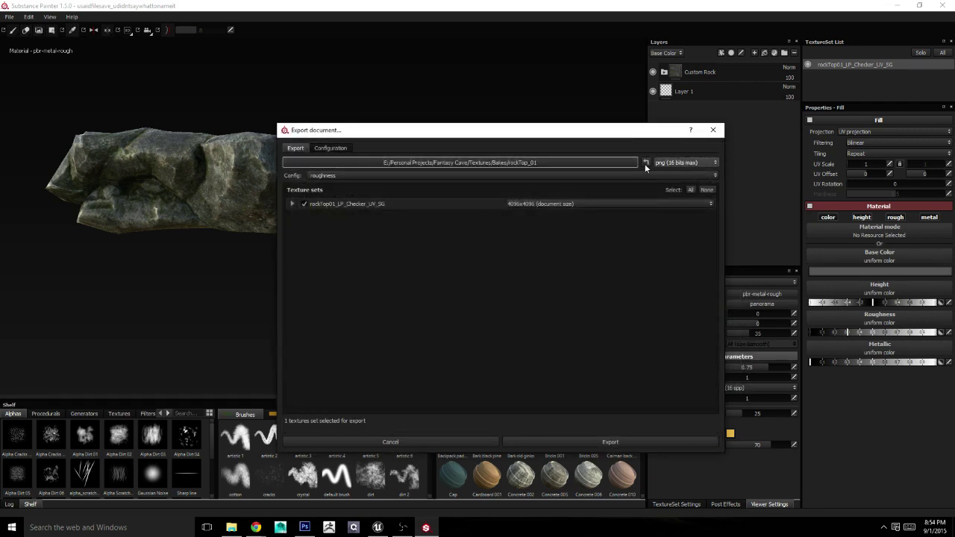
pyautogui.click(564, 177)
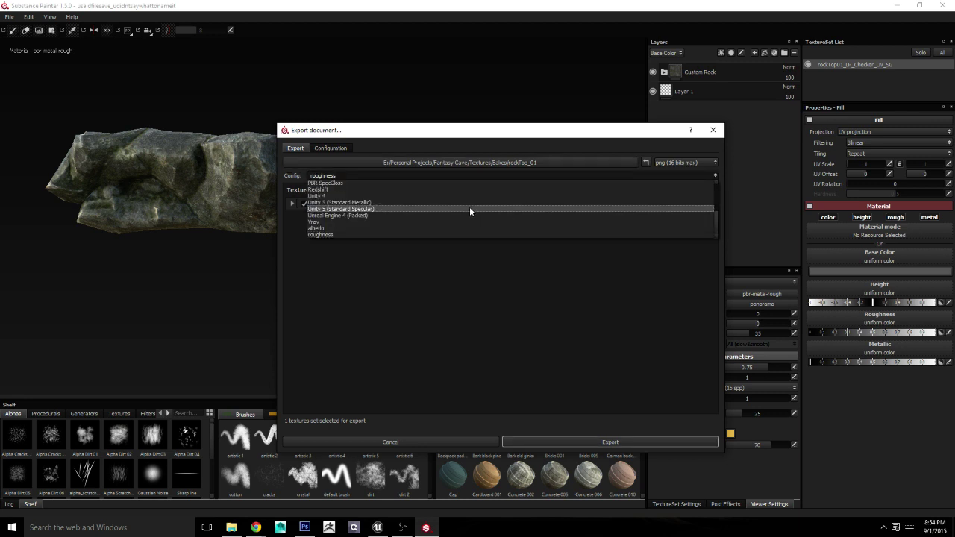
pyautogui.click(446, 214)
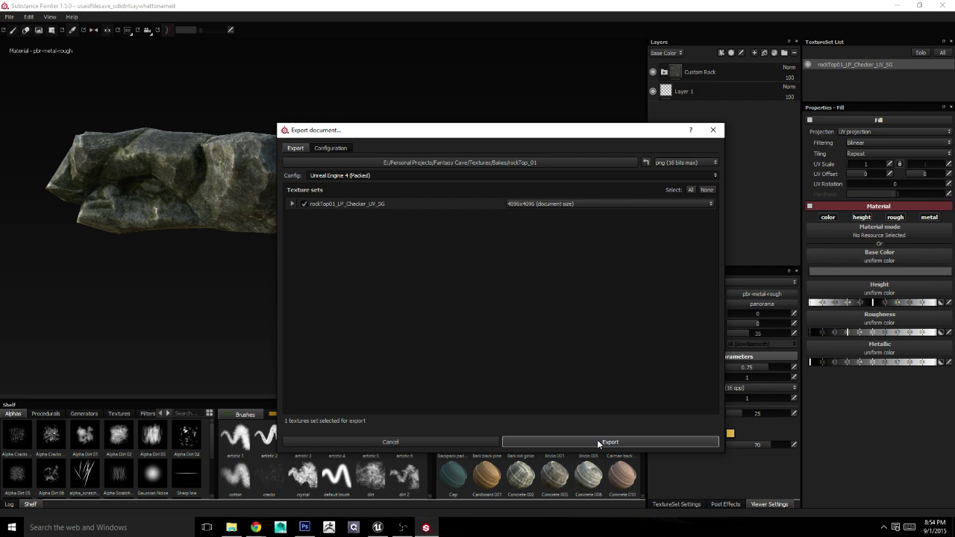
pyautogui.click(291, 203)
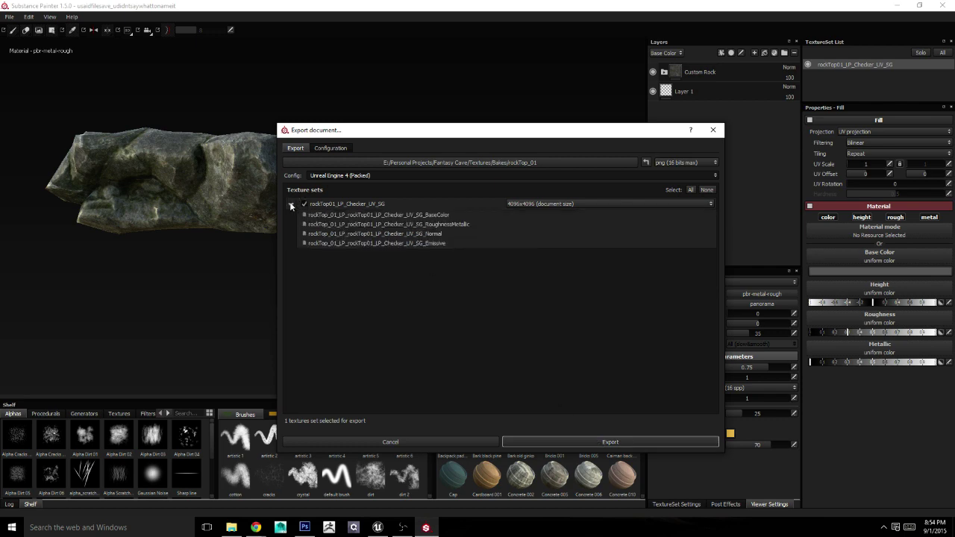
# Step: Run the export; after the crash, relaunch Substance Painter, send the bug report, dismiss the Steam error
pyautogui.click(580, 444)
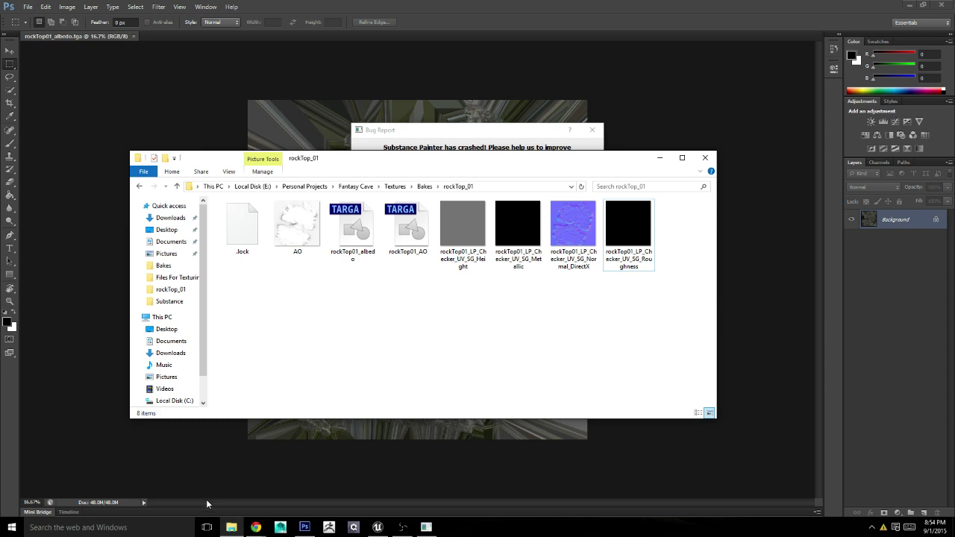
pyautogui.click(891, 530)
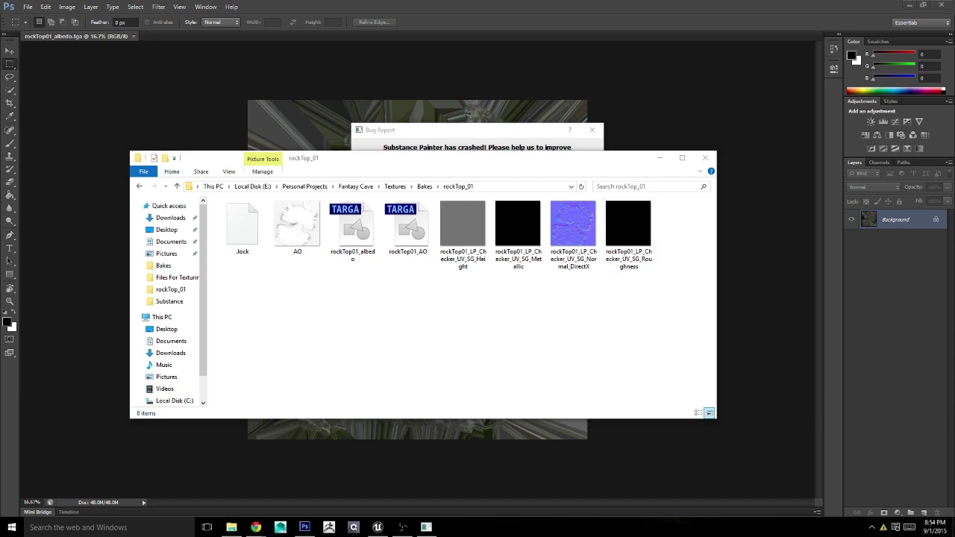
pyautogui.click(950, 528)
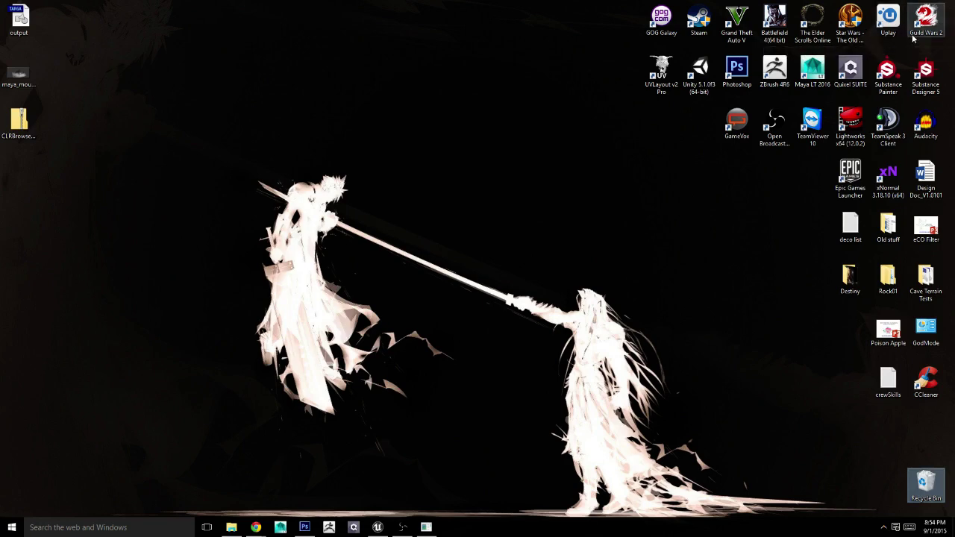
pyautogui.doubleClick(922, 71)
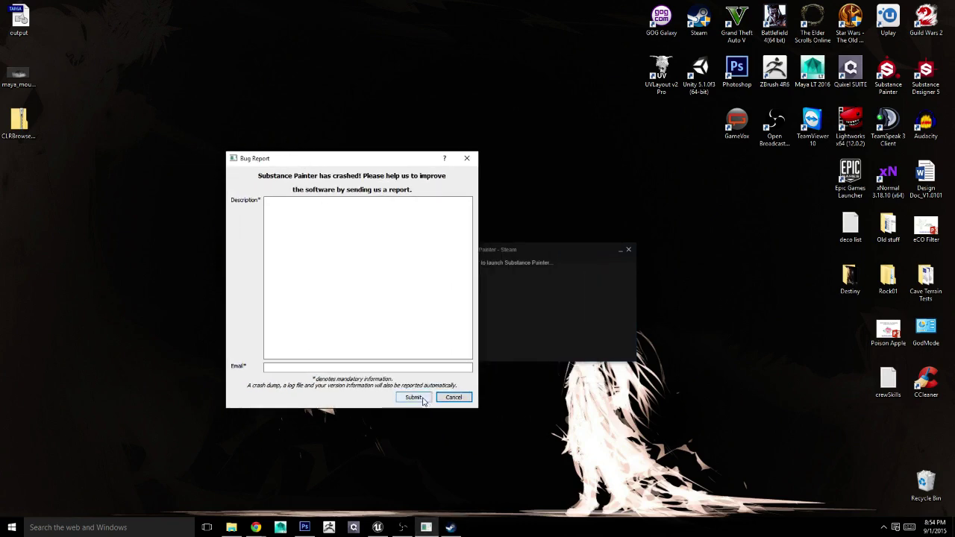
pyautogui.click(415, 397)
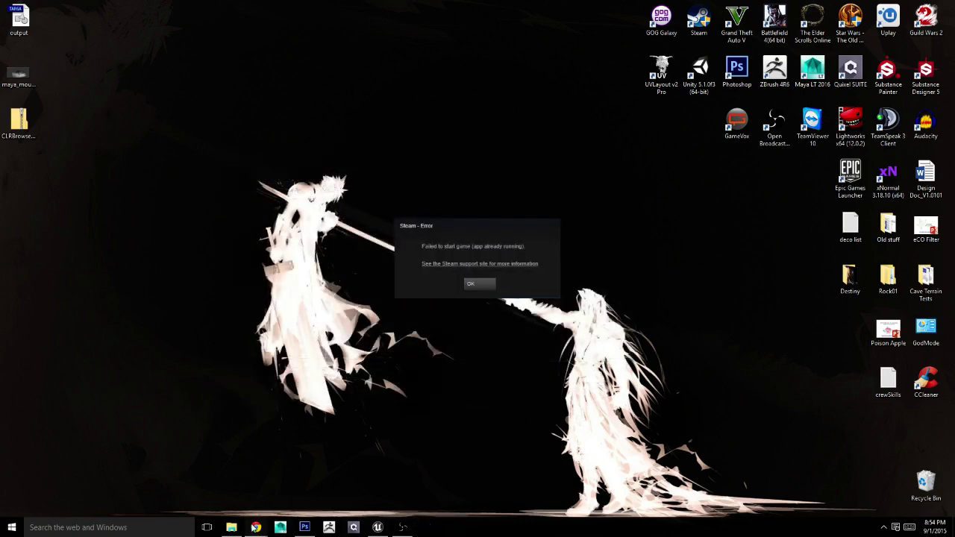
pyautogui.click(478, 286)
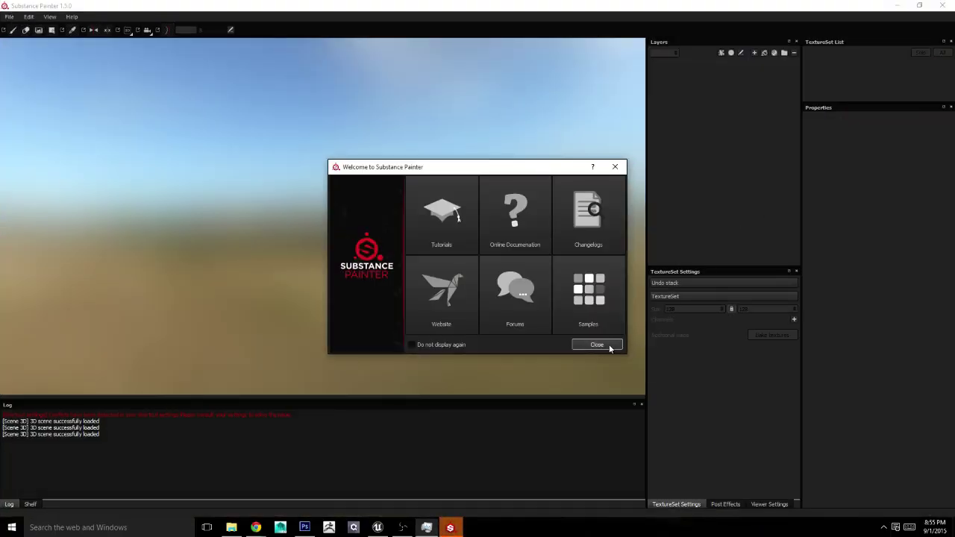
# Step: Load the rock project through File > Open, then open the Export textures dialog
pyautogui.click(609, 349)
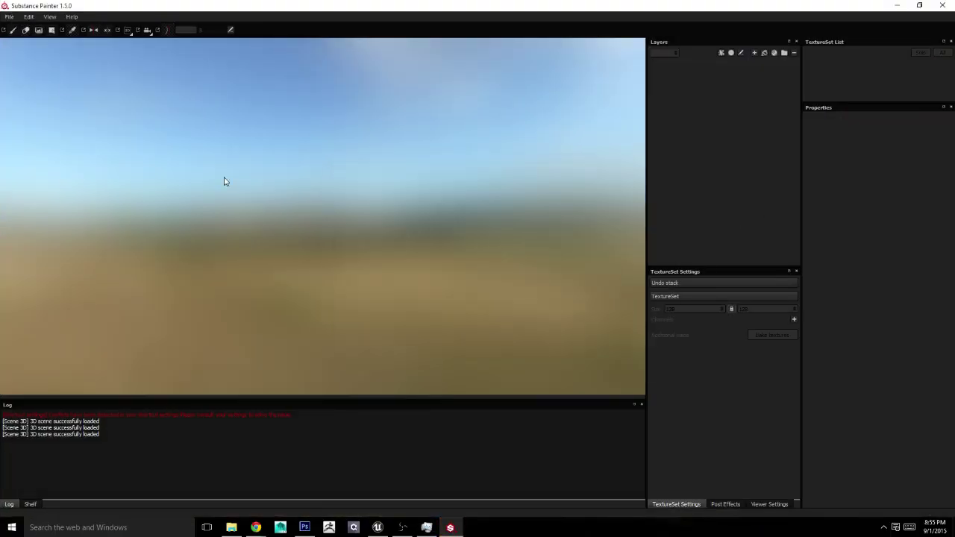
pyautogui.click(9, 17)
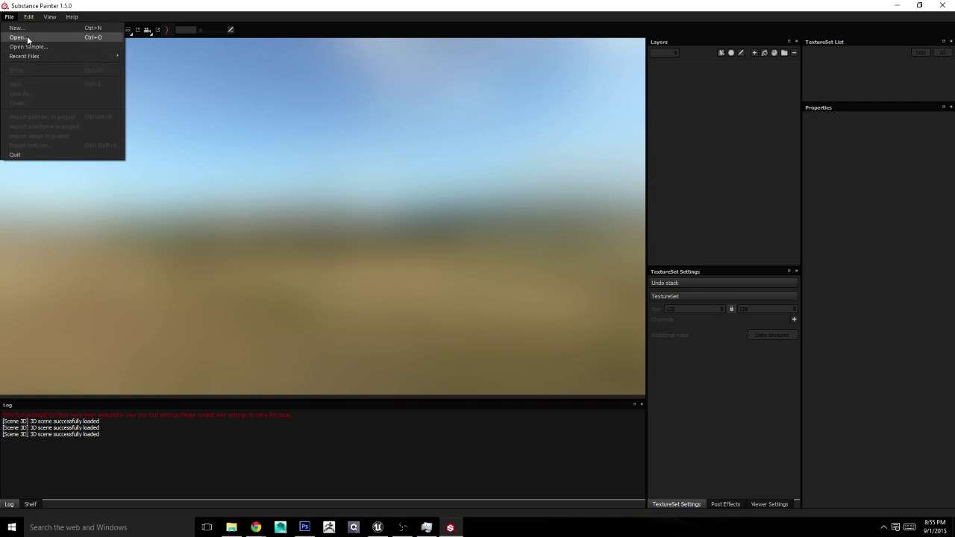
pyautogui.click(28, 38)
pyautogui.doubleClick(91, 95)
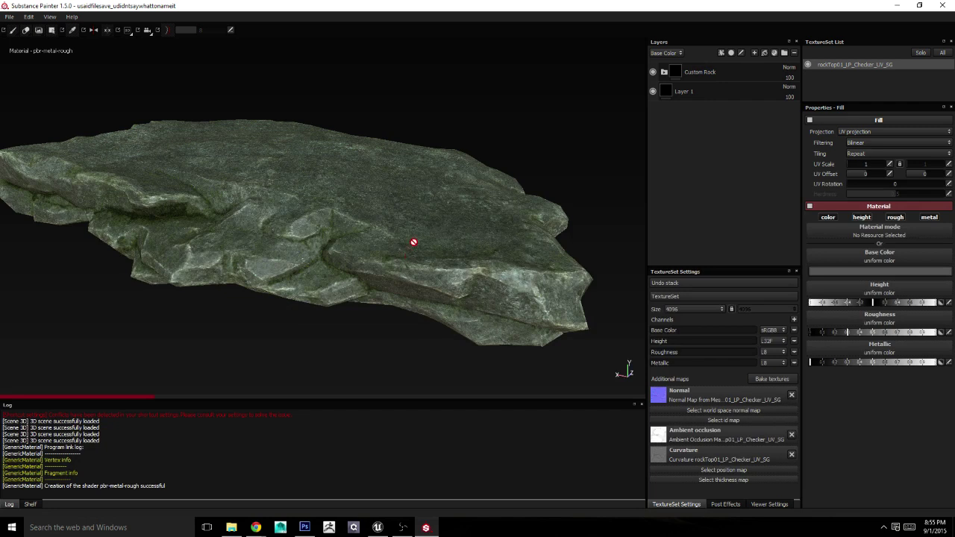
pyautogui.click(10, 17)
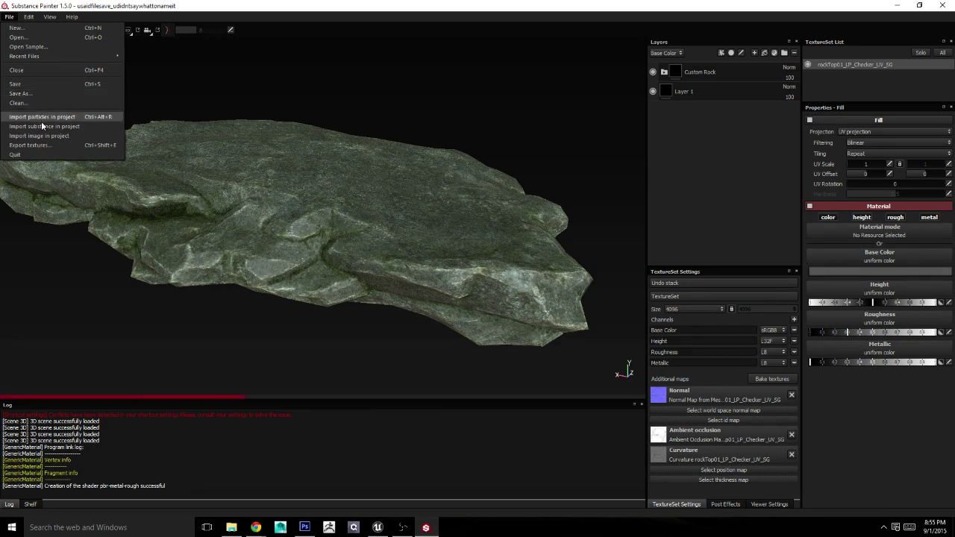
pyautogui.click(40, 146)
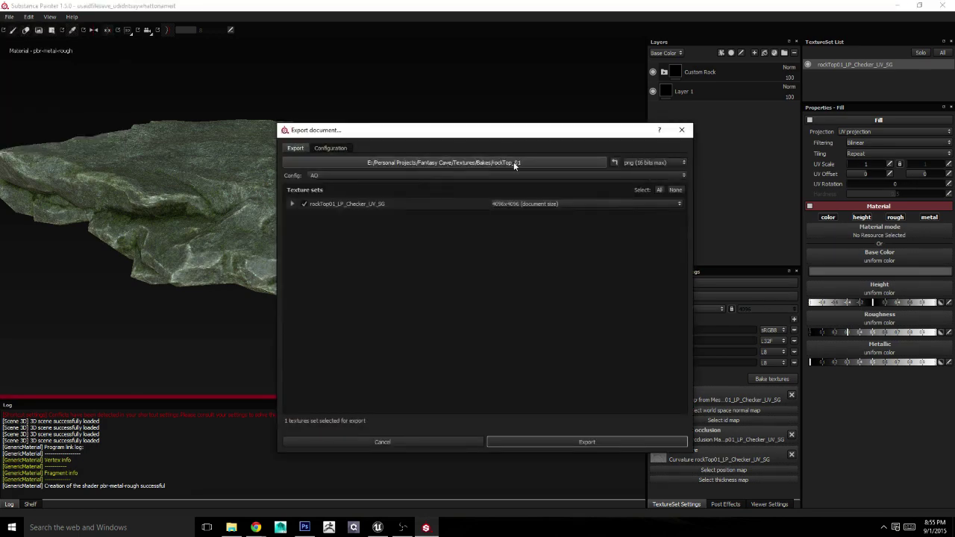
# Step: Remove the Emissive and duplicate RoughnessMetallic maps from Unreal Engine 4 (Packed), then close the dialog
pyautogui.click(331, 149)
pyautogui.click(327, 270)
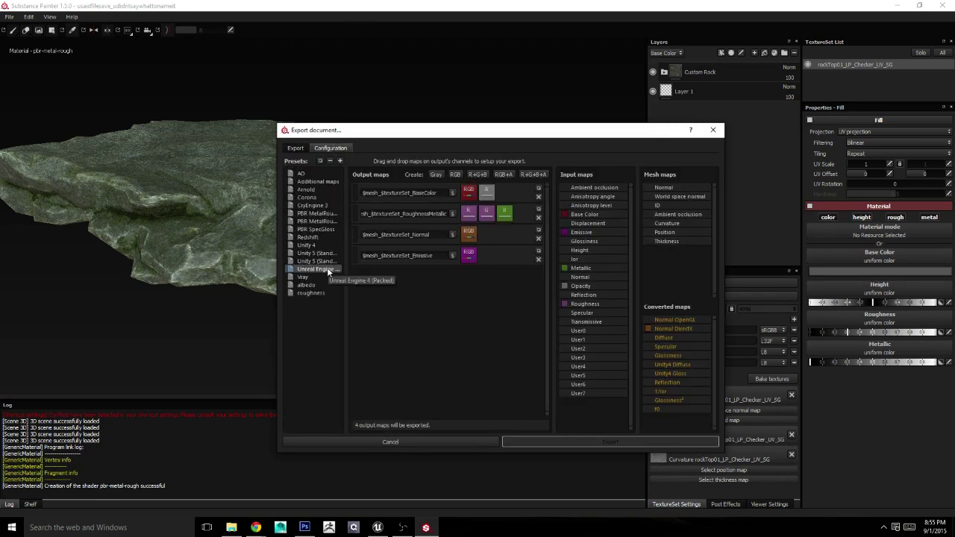
pyautogui.click(537, 209)
pyautogui.click(538, 281)
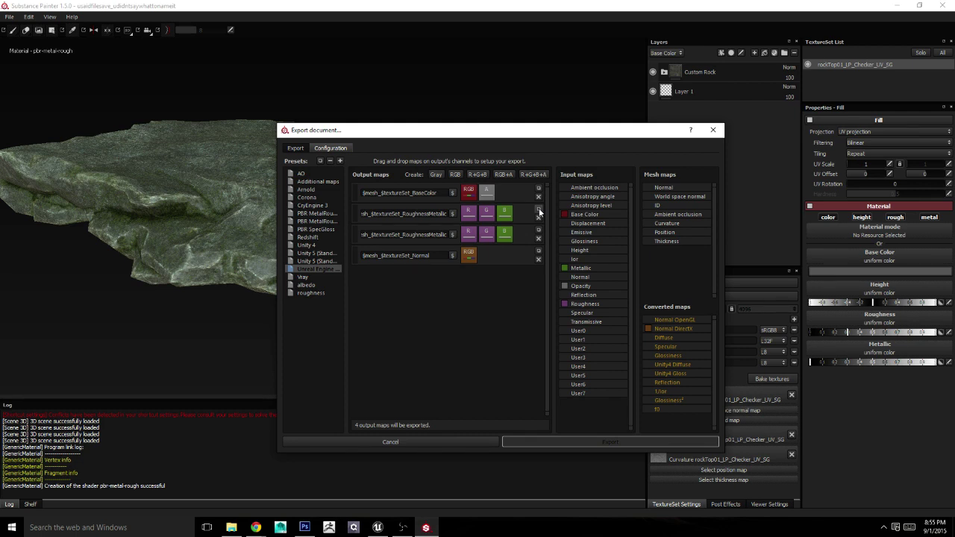
pyautogui.click(539, 238)
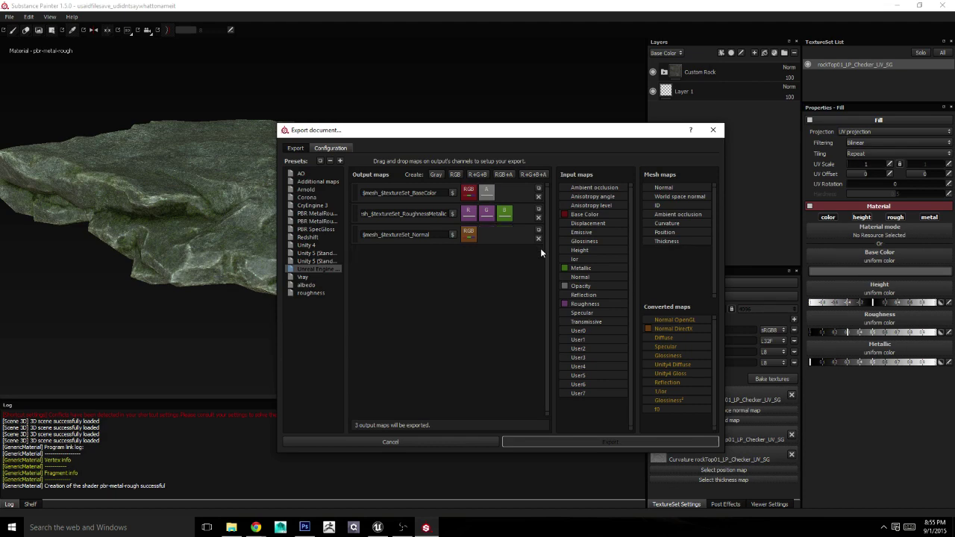
pyautogui.click(448, 440)
# Step: Reopen Export textures to confirm the Unreal preset keeps only BaseColor, RoughnessMetallic and Normal
pyautogui.click(9, 17)
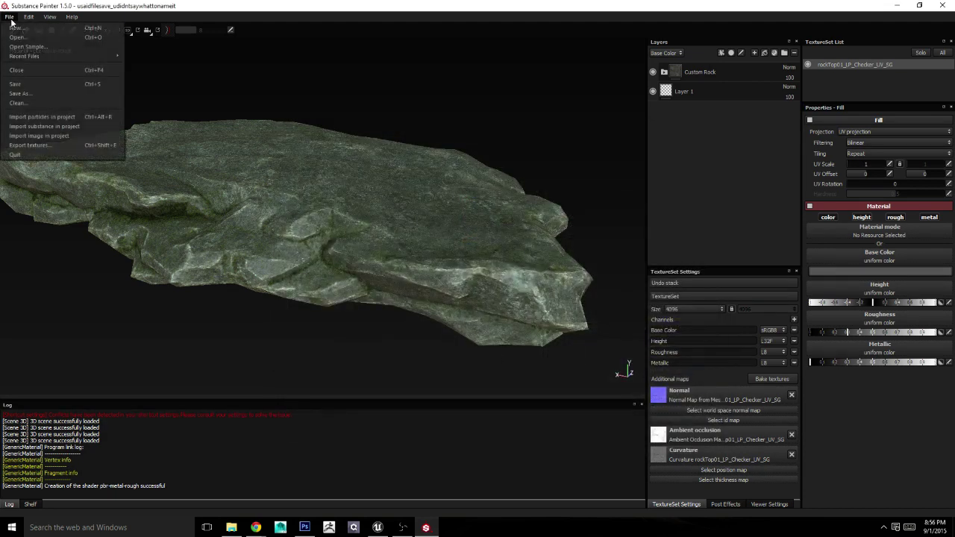
pyautogui.click(55, 144)
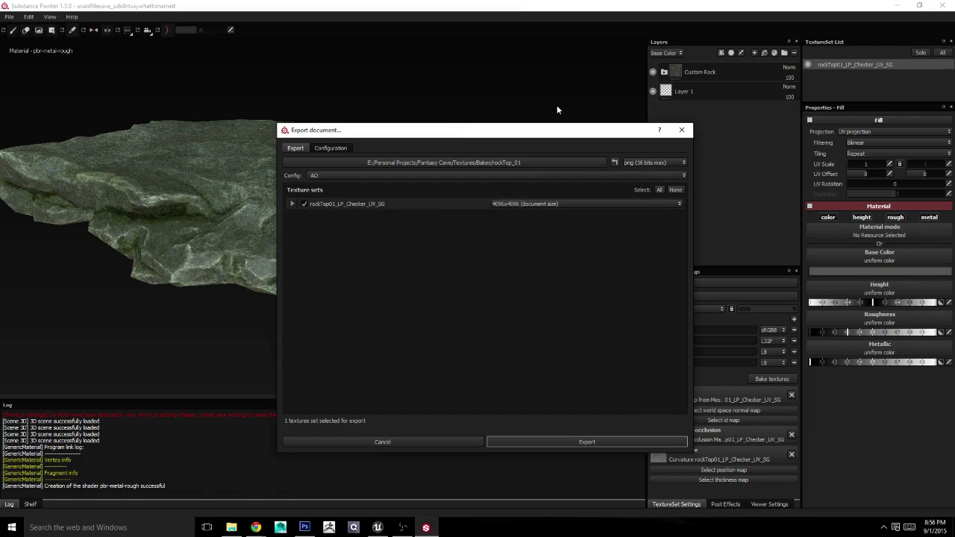
pyautogui.click(343, 148)
pyautogui.click(326, 268)
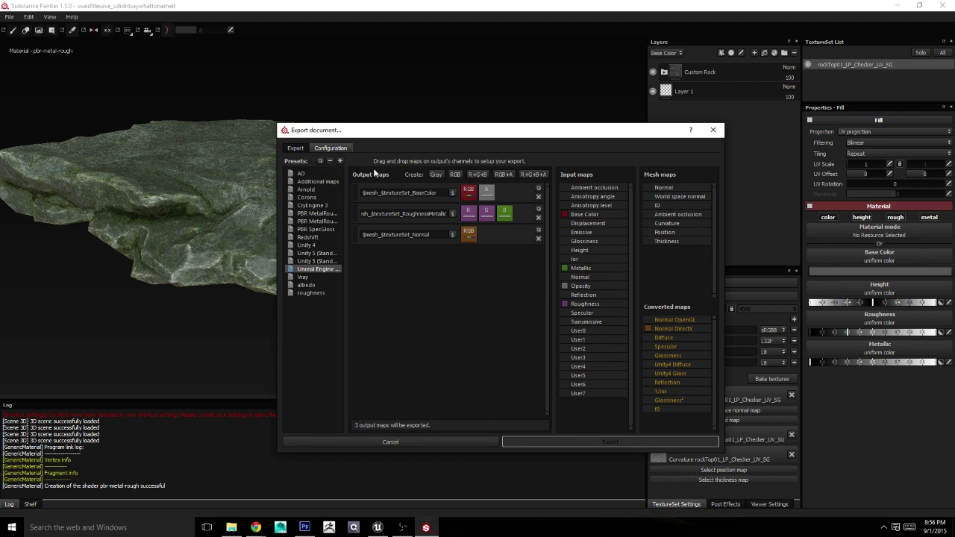
# Step: Drop the Normal output and export the rock top textures with the Unreal Engine 4 (Packed) preset
pyautogui.click(538, 238)
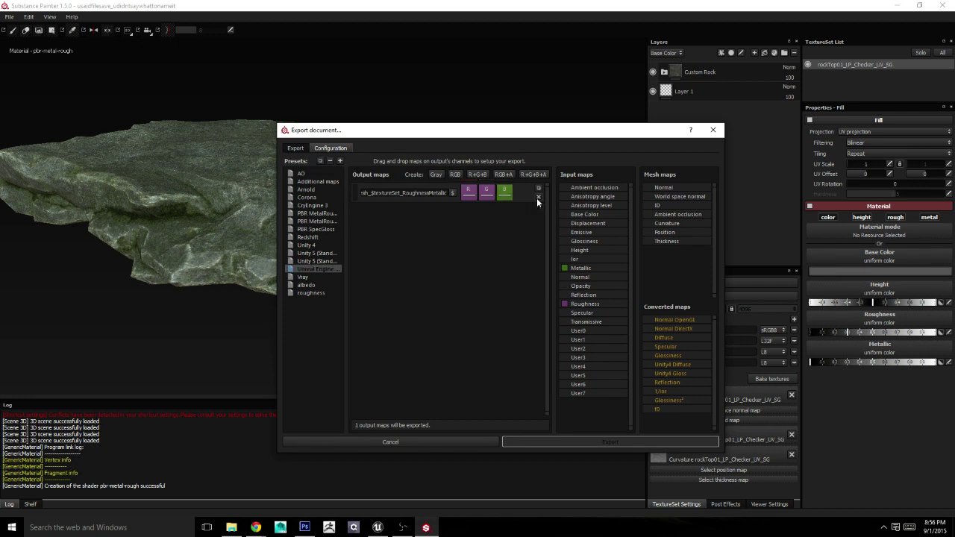
pyautogui.click(296, 148)
pyautogui.click(368, 176)
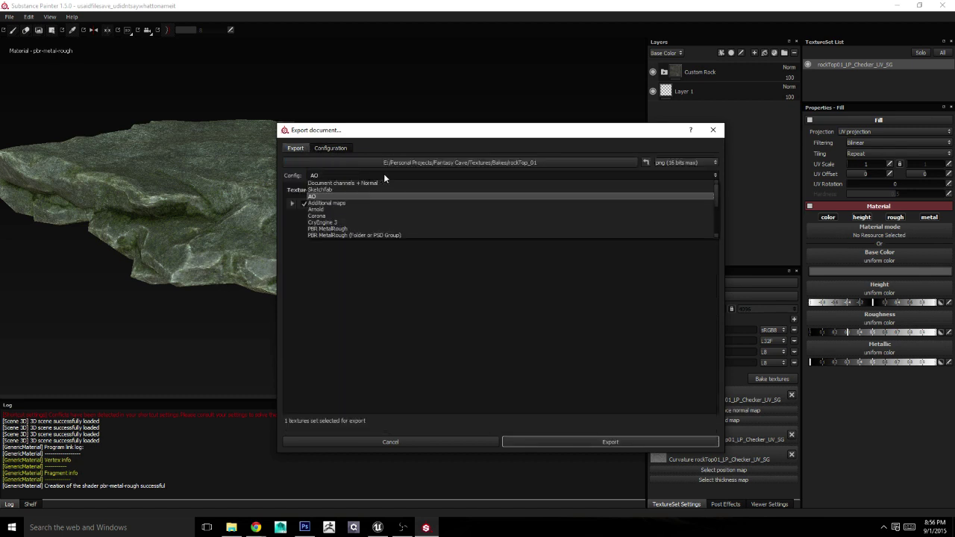
pyautogui.scroll(-3, 401, 203)
pyautogui.click(395, 214)
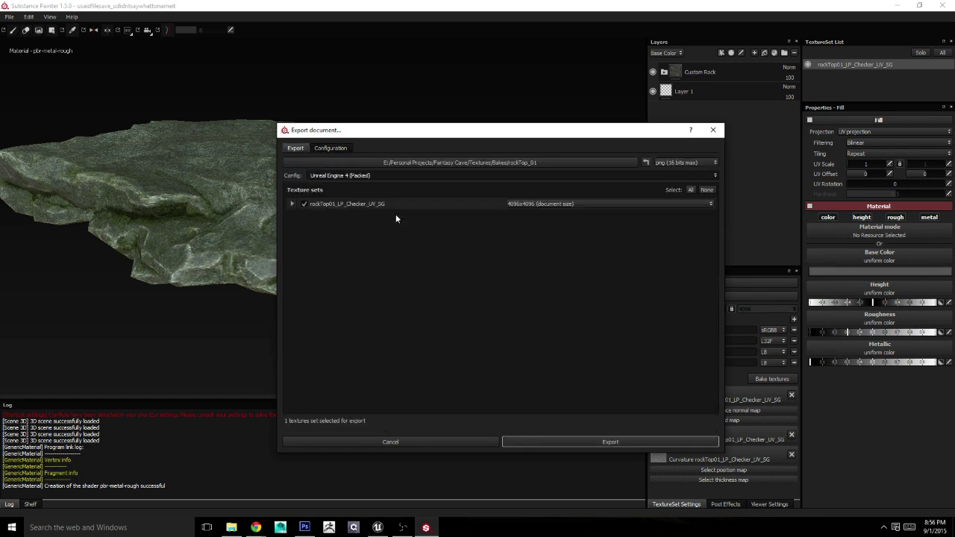
pyautogui.click(583, 440)
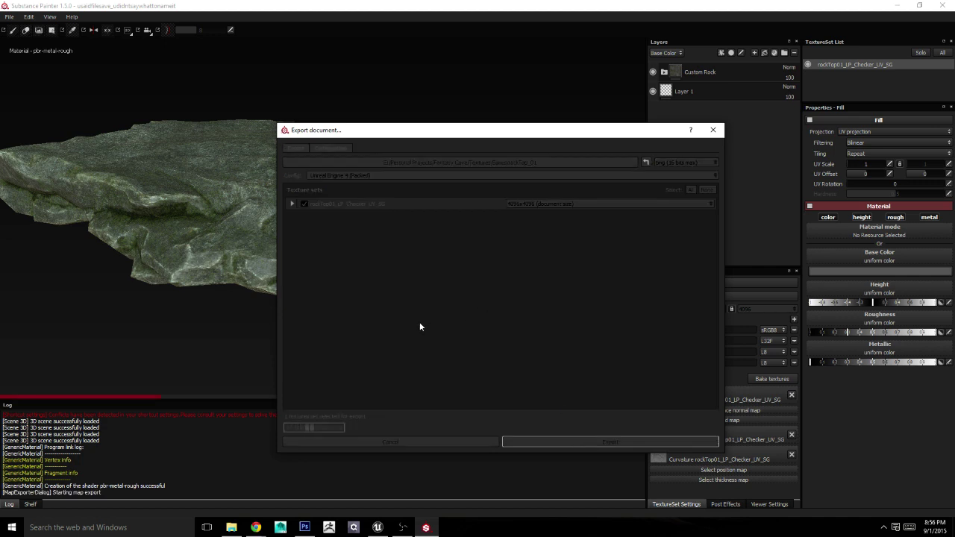
# Step: Preview the exported RoughnessMetallic texture in the rockTop_01 folder
pyautogui.click(525, 301)
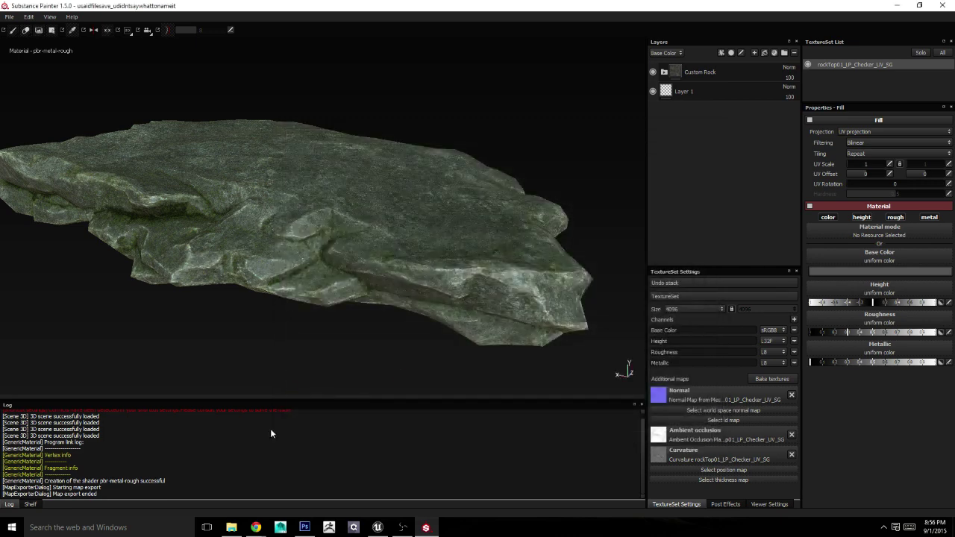
pyautogui.click(231, 528)
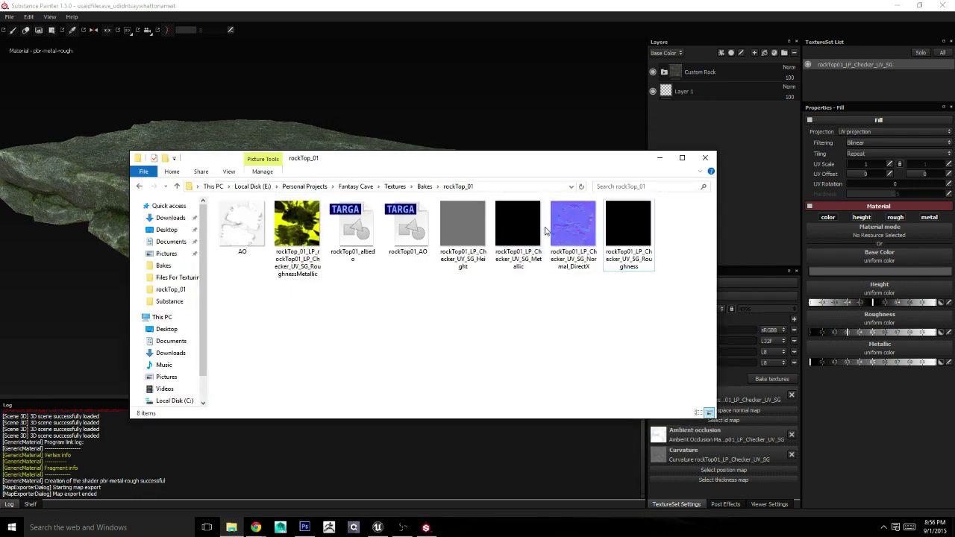
pyautogui.moveTo(316, 250)
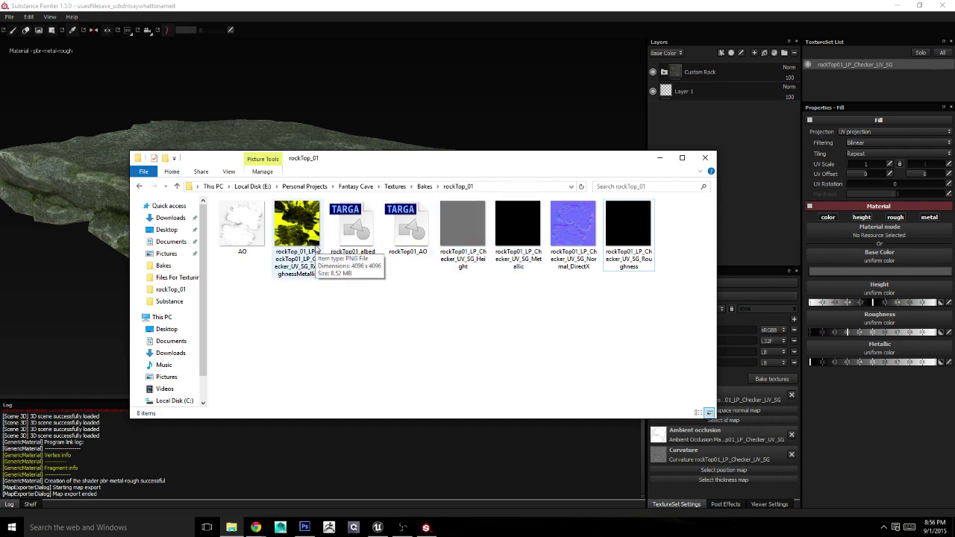
pyautogui.doubleClick(316, 251)
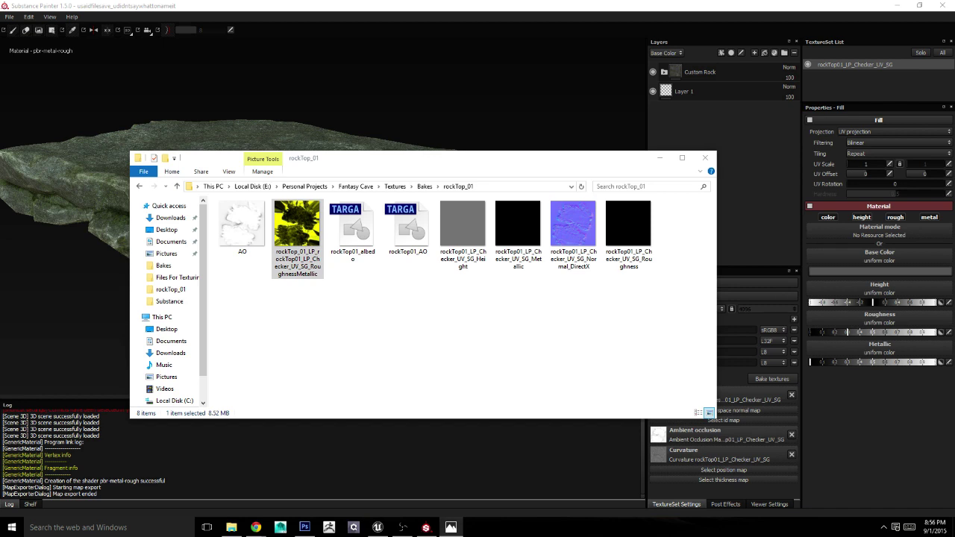
# Step: Open the RoughnessMetallic PNG with Adobe Photoshop CS6
pyautogui.rightClick(302, 229)
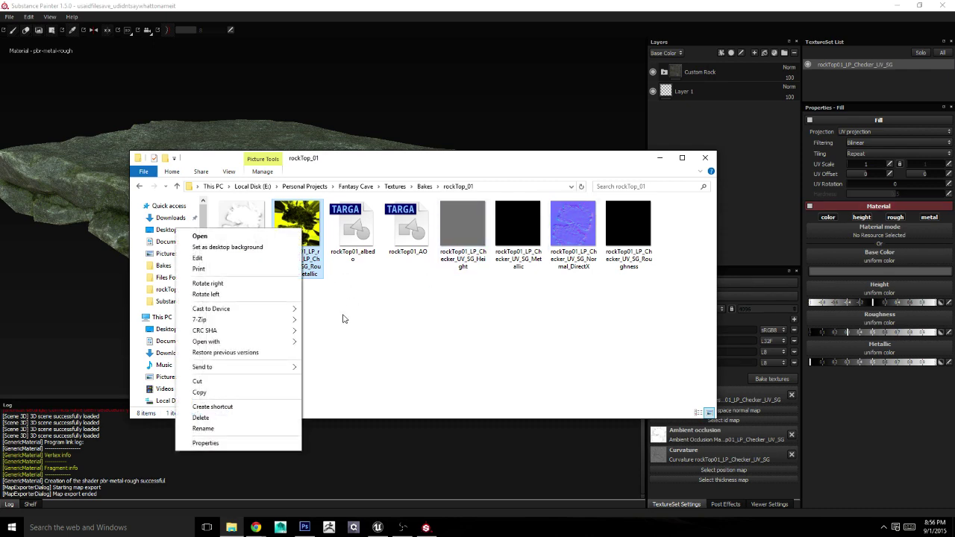
pyautogui.moveTo(254, 342)
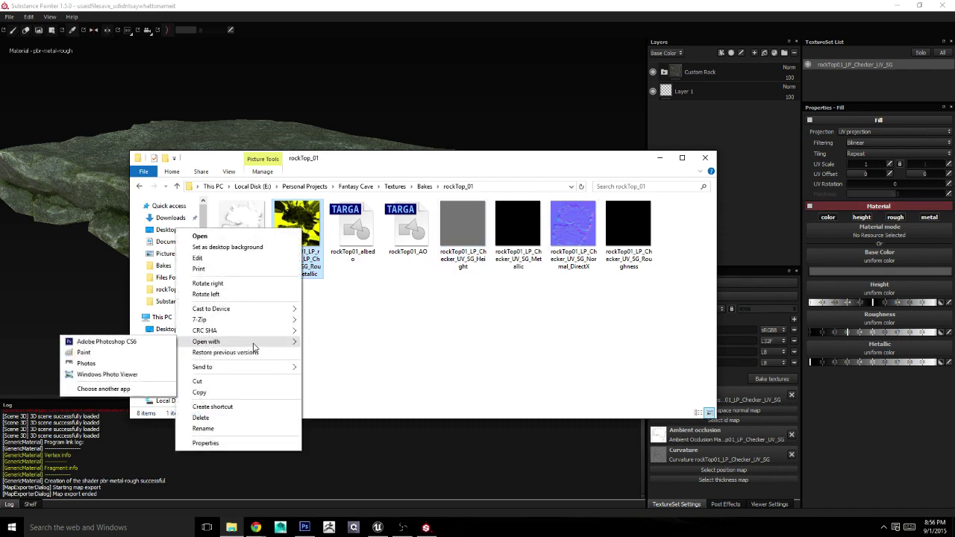
pyautogui.click(146, 345)
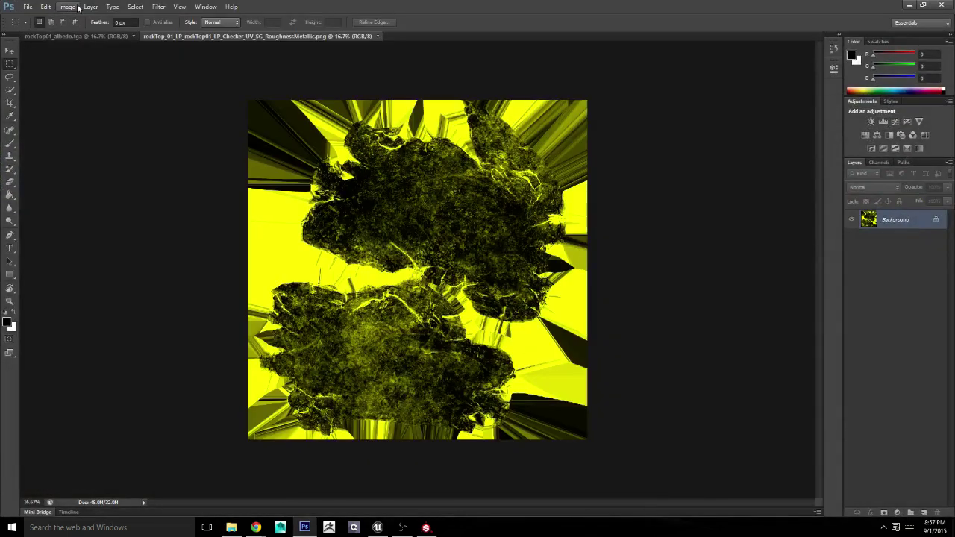
# Step: Convert the RoughnessMetallic image to Grayscale, discarding colour information
pyautogui.click(78, 8)
pyautogui.moveTo(82, 32)
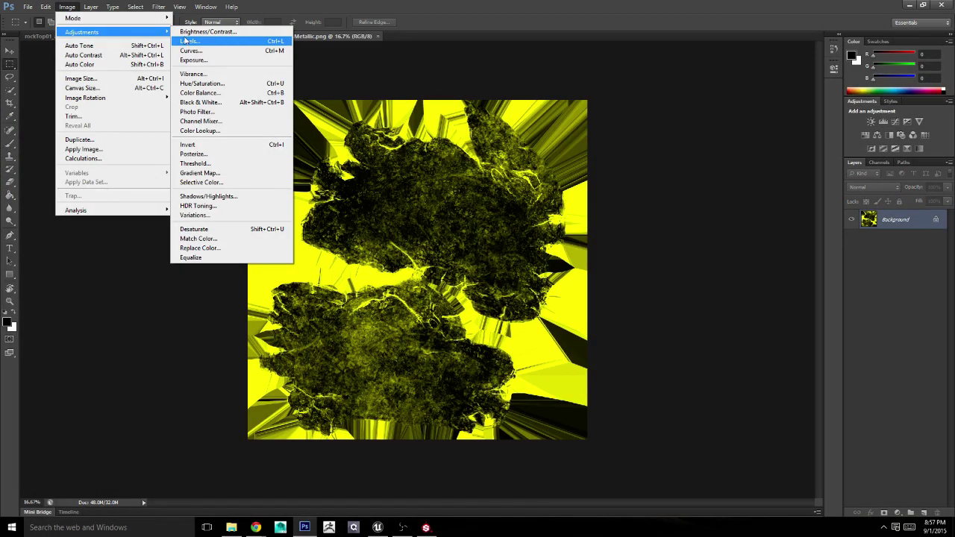
pyautogui.moveTo(149, 17)
pyautogui.click(229, 28)
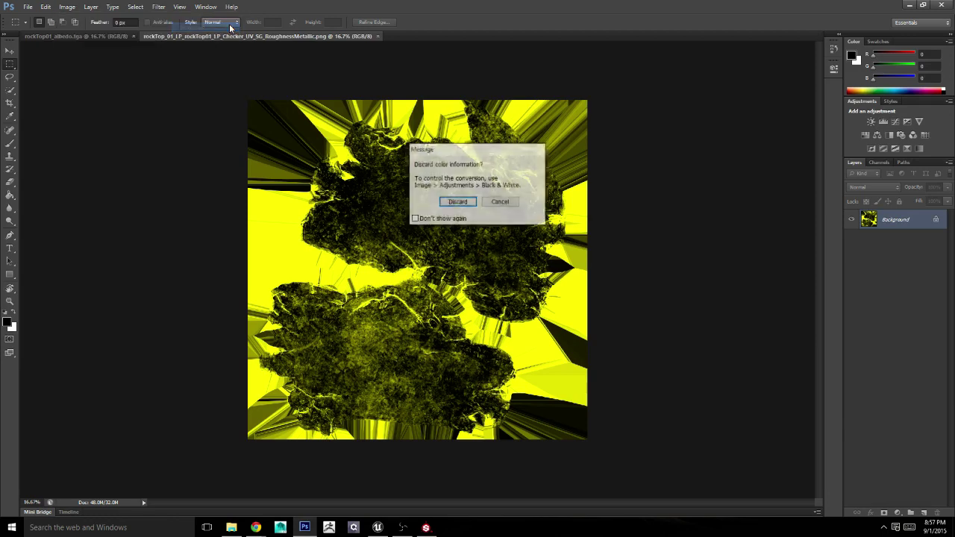
pyautogui.click(455, 202)
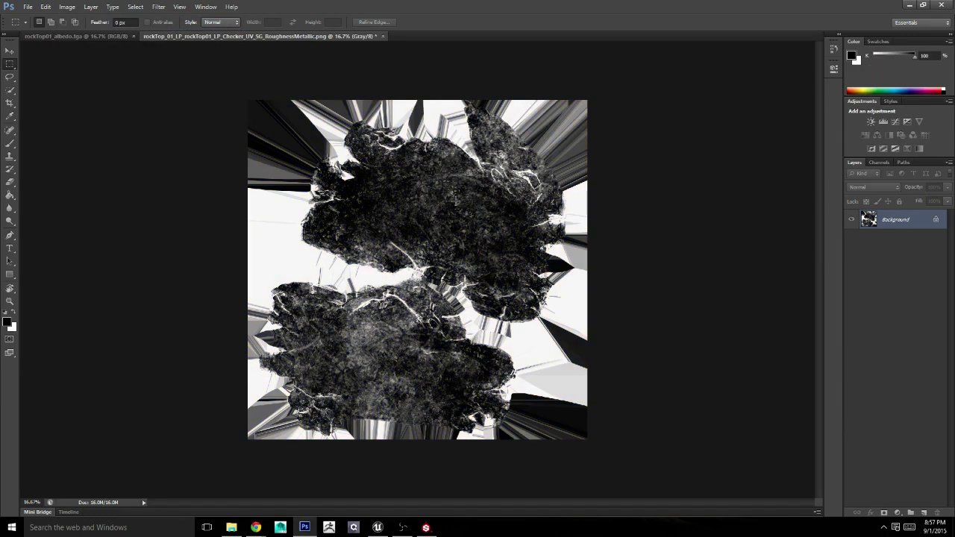
# Step: Save it as the Targa file rockTop01_Roughness, then bring up the albedo document
pyautogui.click(28, 7)
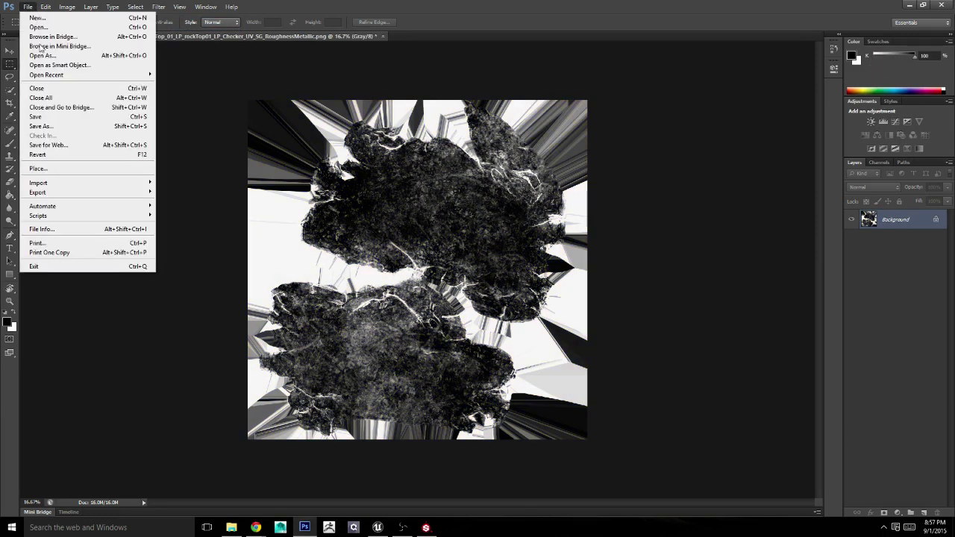
pyautogui.click(41, 126)
pyautogui.click(493, 261)
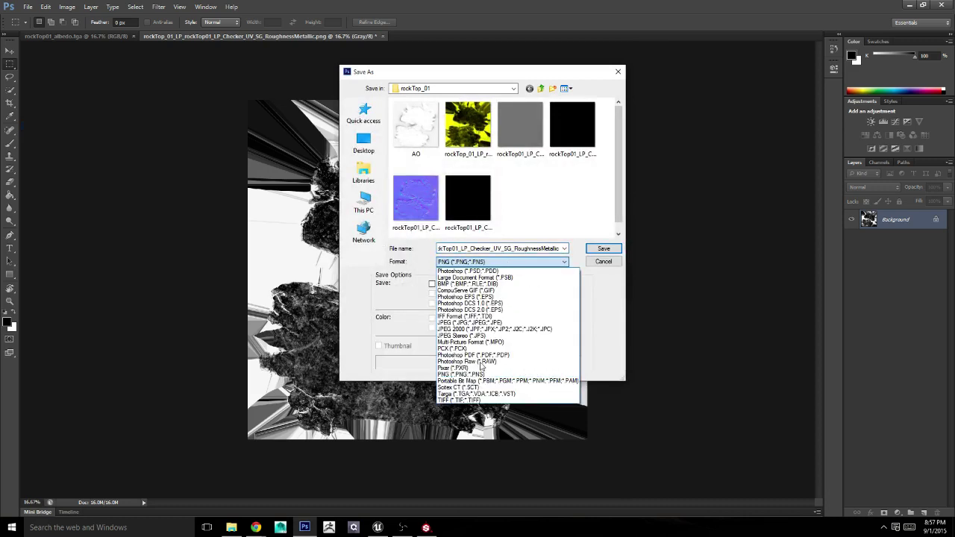
pyautogui.click(478, 393)
pyautogui.click(468, 128)
pyautogui.click(484, 249)
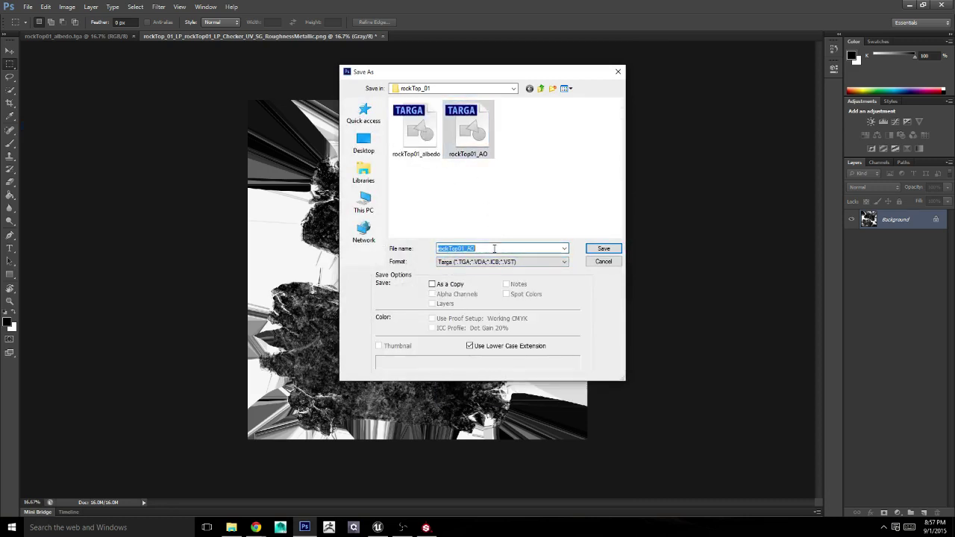
pyautogui.click(497, 248)
pyautogui.press('BackSpace')
pyautogui.press('BackSpace')
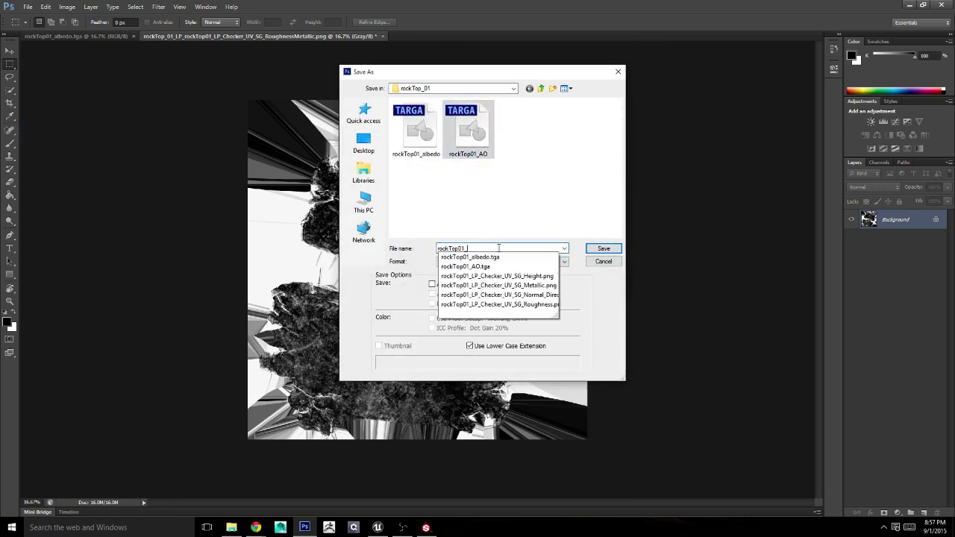
pyautogui.write('Roughnes')
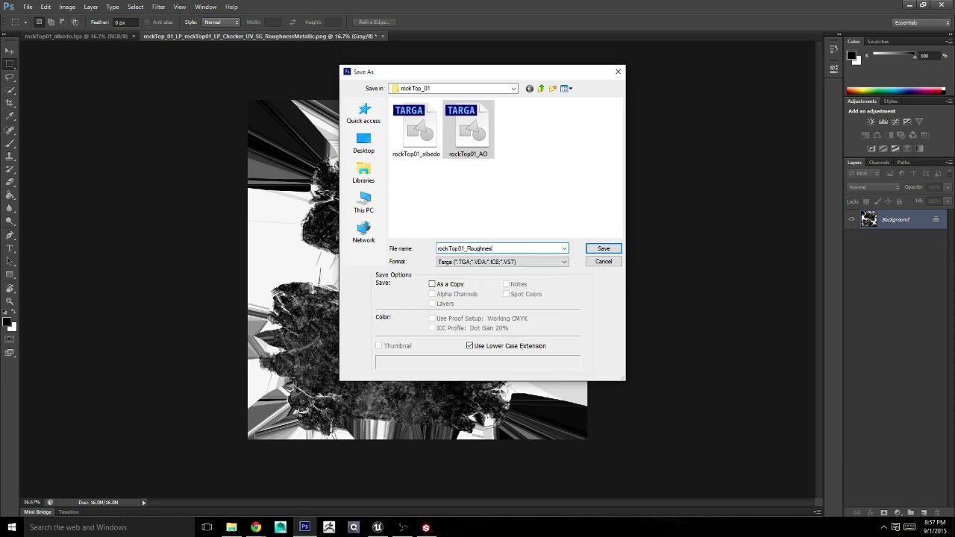
pyautogui.write('s')
pyautogui.press('Return')
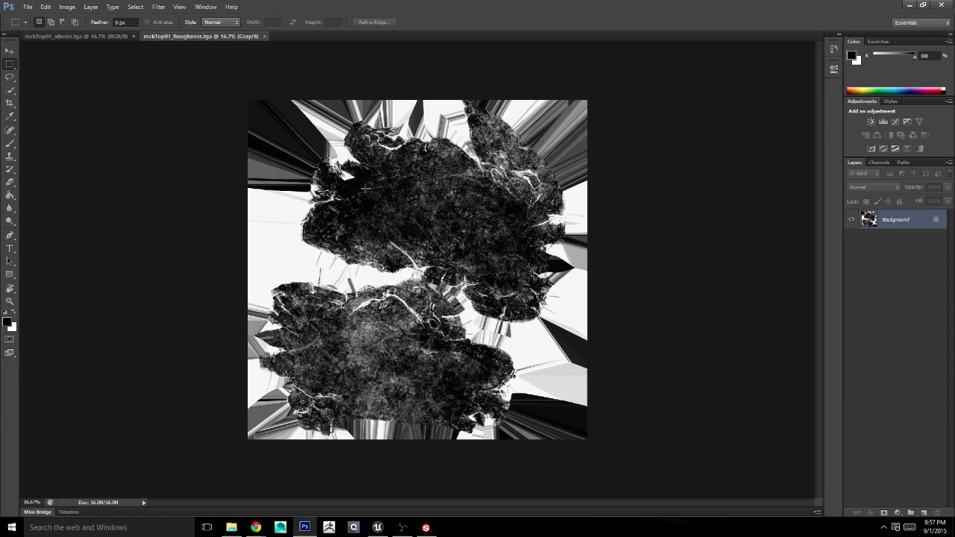
pyautogui.click(91, 37)
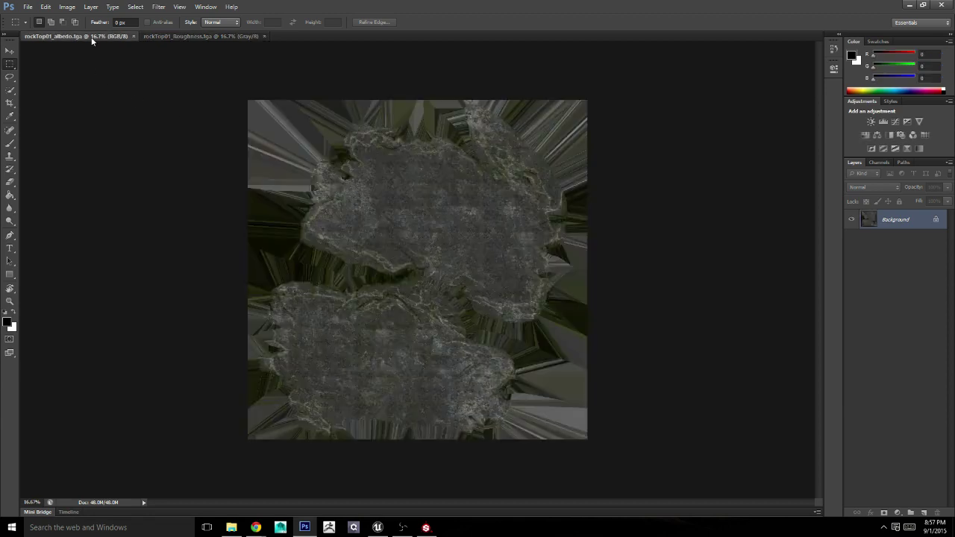
# Step: Delete the leftover Checker_UV_SG_Roughness file from the Open dialog
pyautogui.click(28, 6)
pyautogui.click(34, 26)
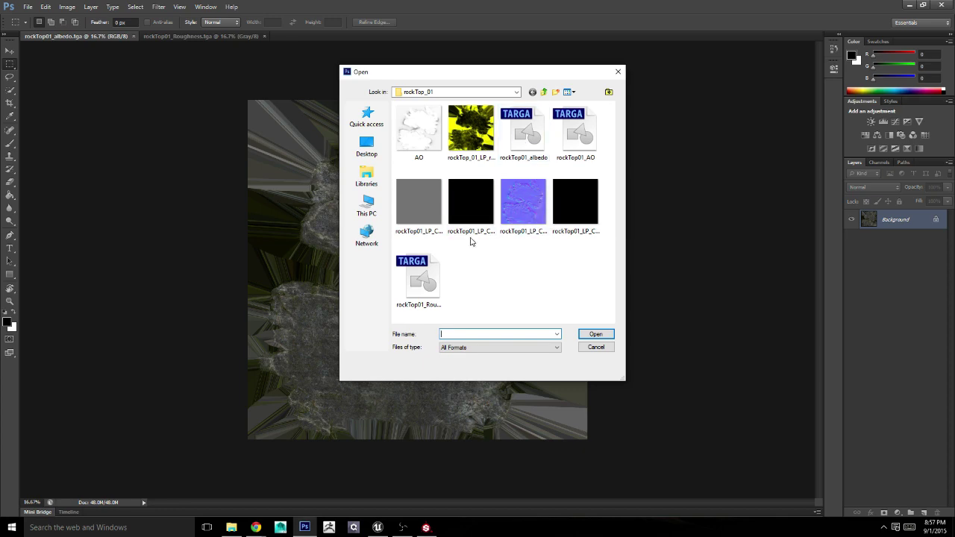
pyautogui.click(572, 208)
pyautogui.press('Delete')
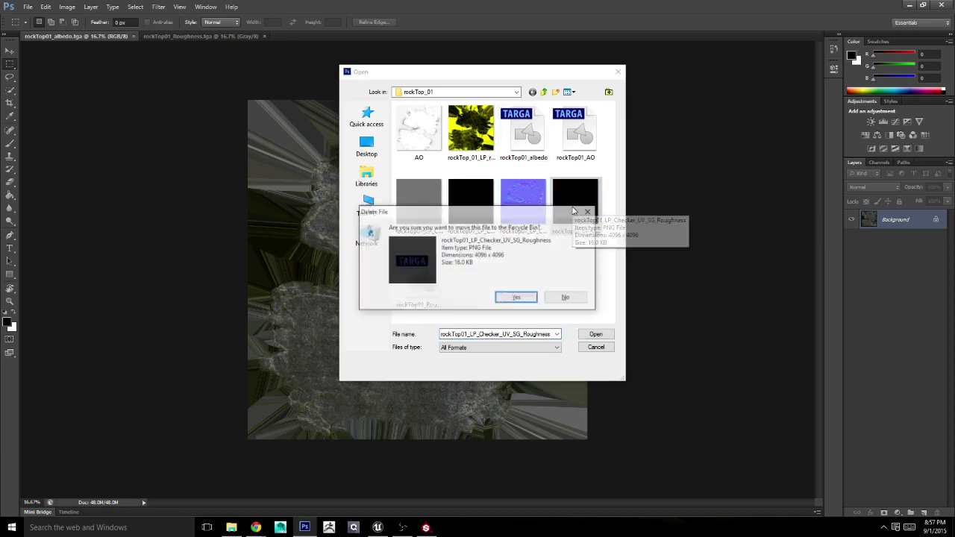
pyautogui.press('Return')
pyautogui.press('Escape')
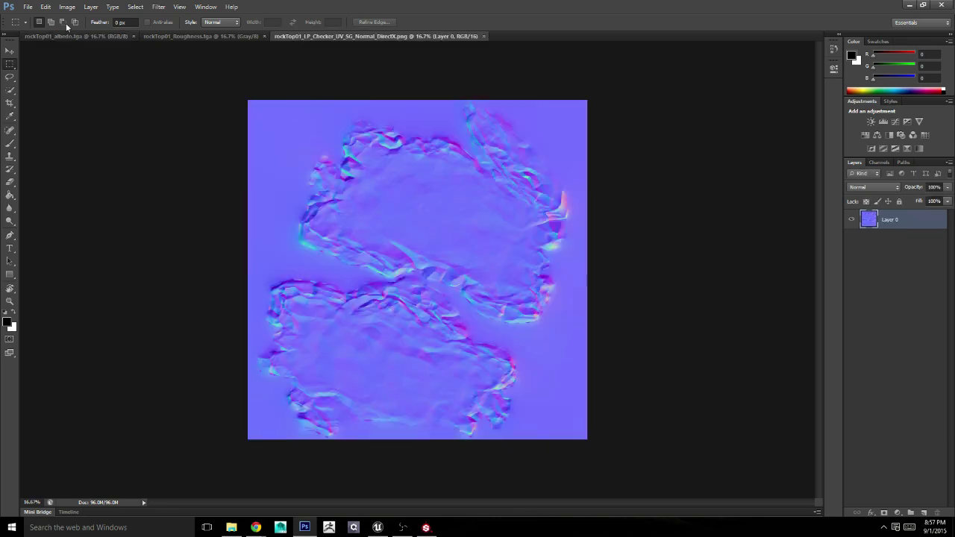
# Step: Start a Save As for the DirectX normal map, then cancel it
pyautogui.keyDown('alt'); pyautogui.scroll(2, 403, 245); pyautogui.keyUp('alt')
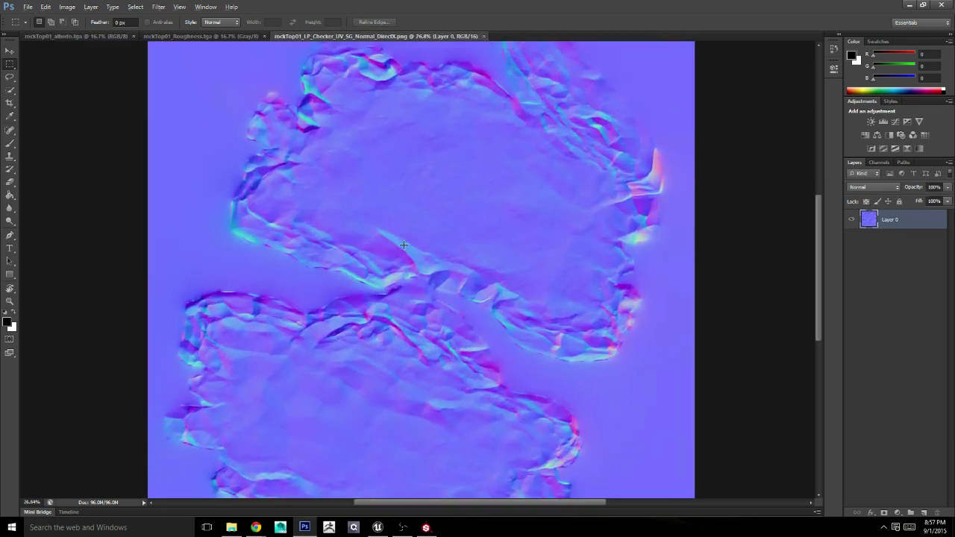
pyautogui.keyDown('alt'); pyautogui.scroll(-2, 403, 244); pyautogui.keyUp('alt')
pyautogui.keyDown('alt'); pyautogui.scroll(1, 403, 244); pyautogui.keyUp('alt')
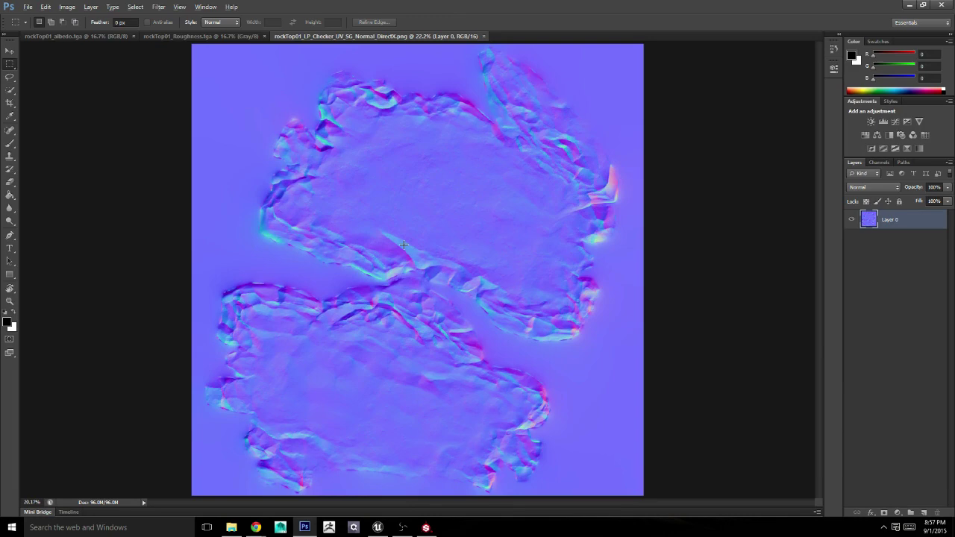
pyautogui.keyDown('alt'); pyautogui.scroll(-1, 404, 244); pyautogui.keyUp('alt')
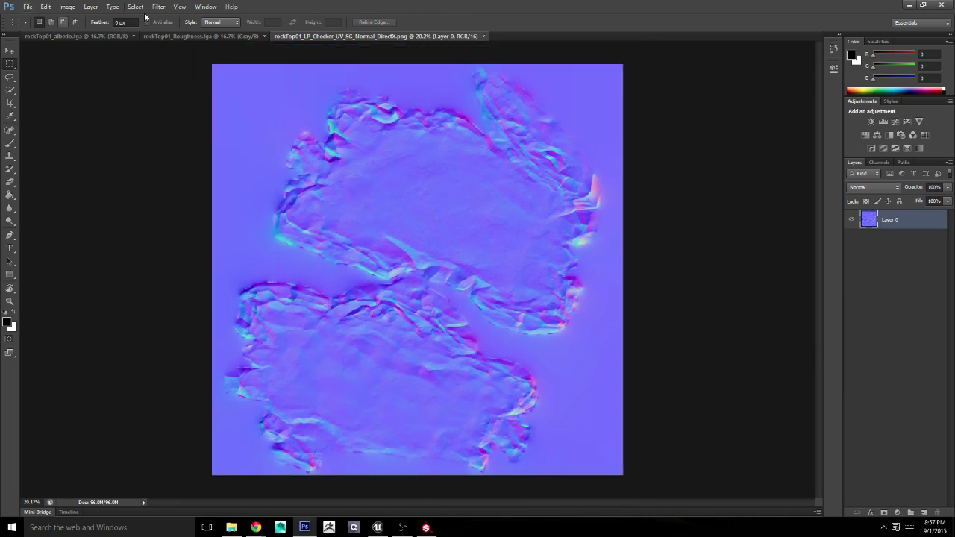
pyautogui.click(28, 8)
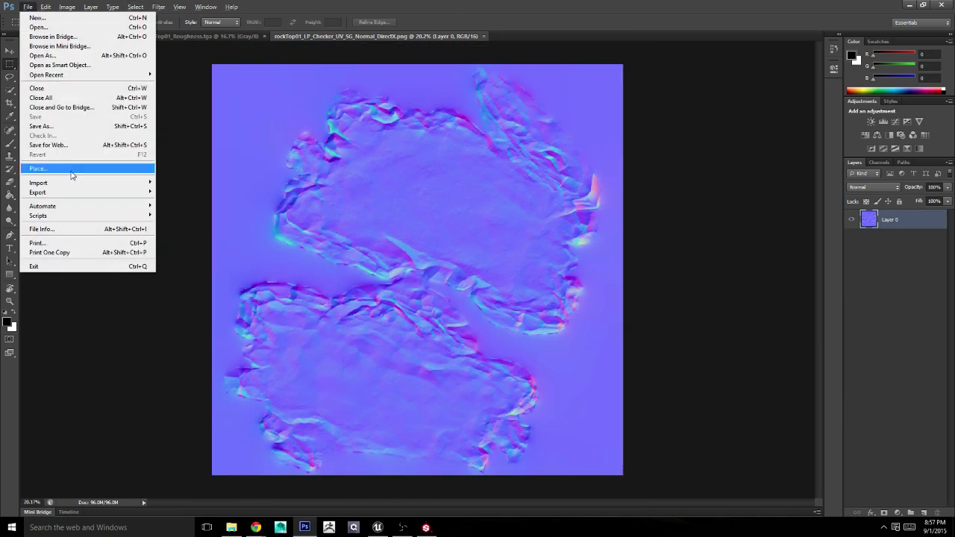
pyautogui.click(42, 126)
pyautogui.click(479, 262)
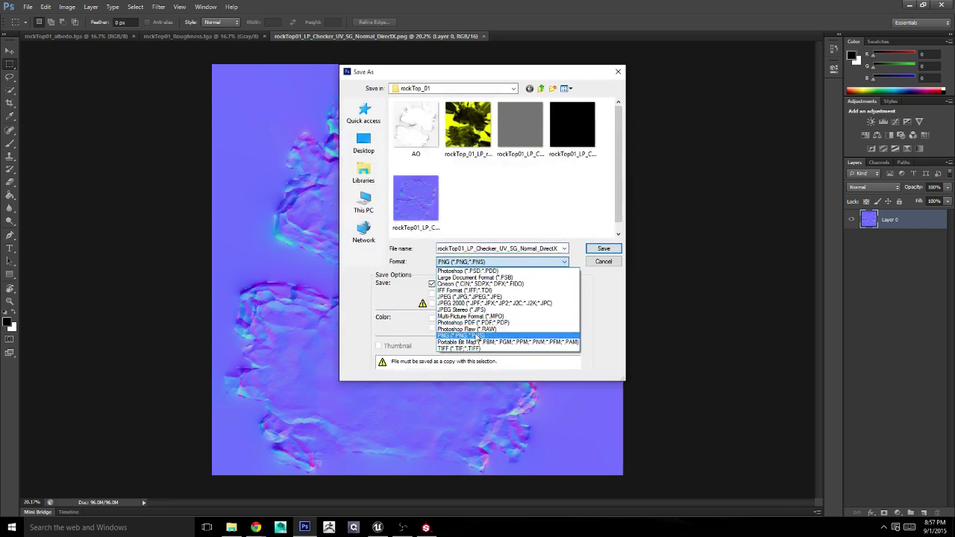
pyautogui.click(618, 72)
pyautogui.click(617, 72)
# Step: Convert the normal map to 8 Bits/Channel
pyautogui.click(91, 7)
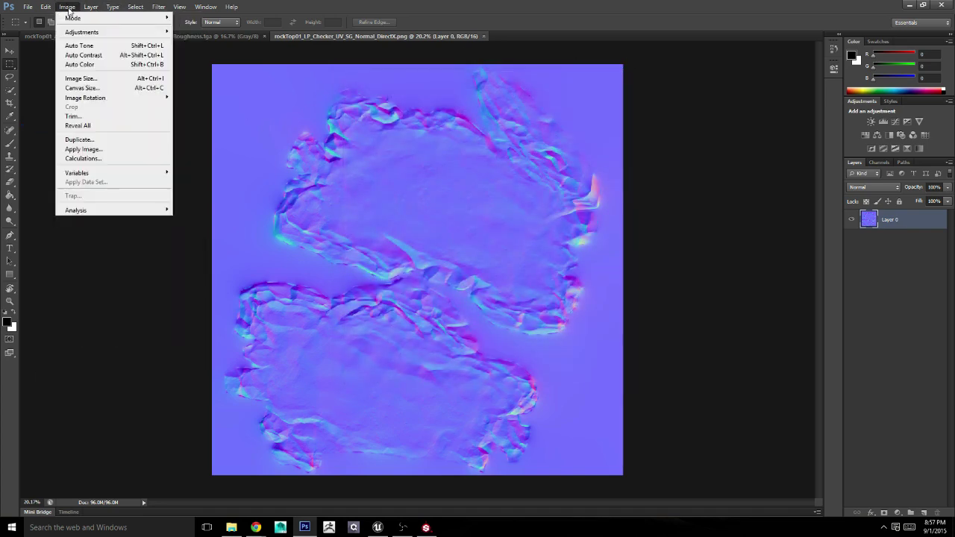
pyautogui.click(67, 6)
pyautogui.moveTo(88, 19)
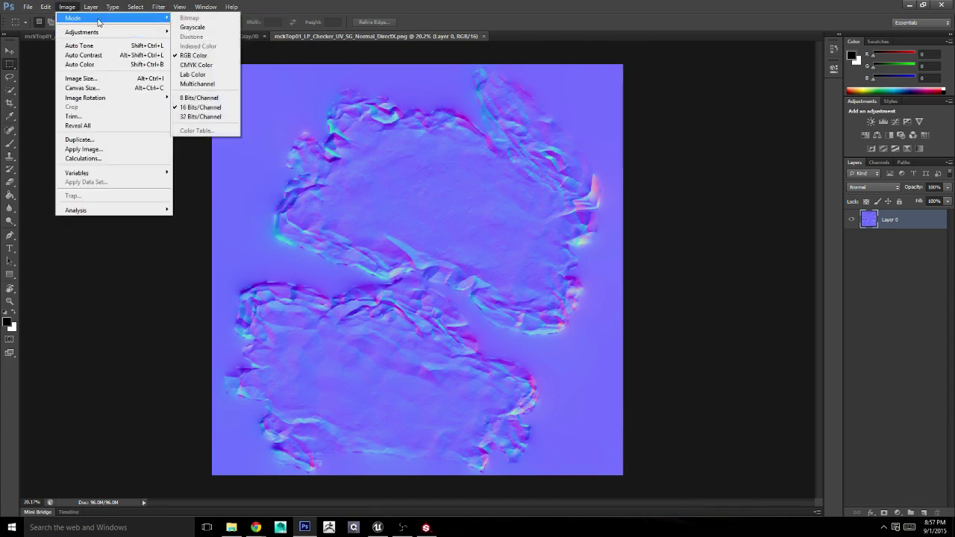
pyautogui.click(198, 98)
# Step: Save the normal map as the Targa file rockTop01_Normal with default Targa options
pyautogui.click(28, 7)
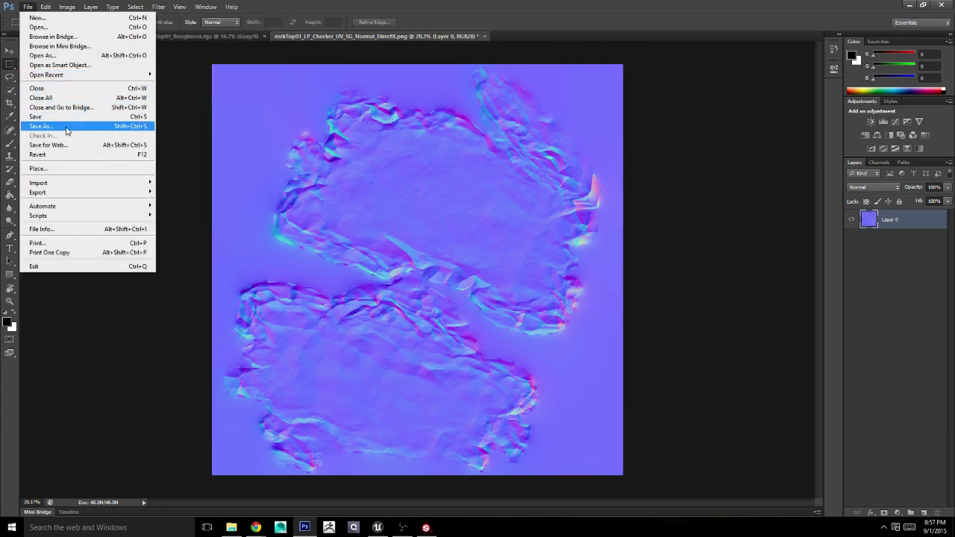
pyautogui.click(41, 126)
pyautogui.click(522, 261)
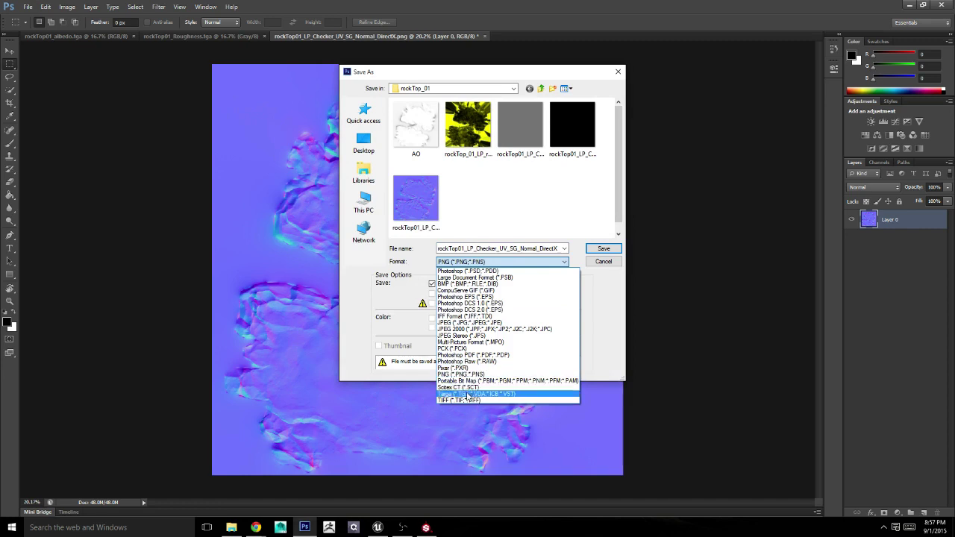
pyautogui.click(477, 393)
pyautogui.click(520, 130)
pyautogui.doubleClick(502, 250)
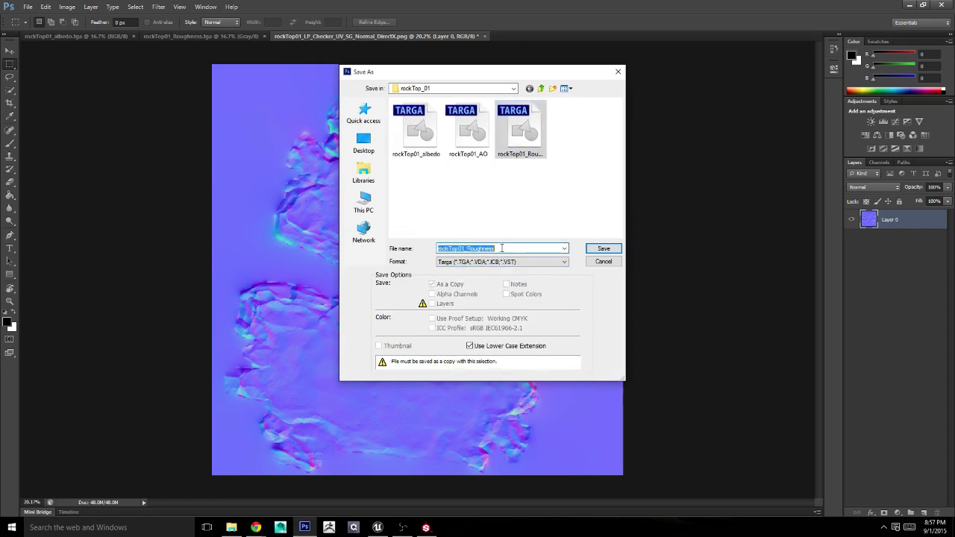
pyautogui.click(467, 249)
pyautogui.press('Delete')
pyautogui.press('Delete')
pyautogui.press('Delete')
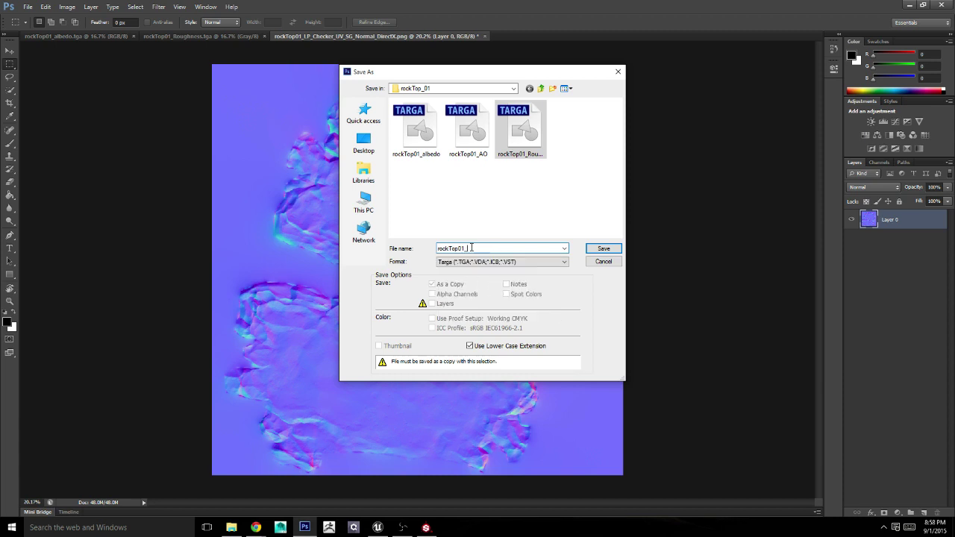
pyautogui.write('Normal')
pyautogui.press('Return')
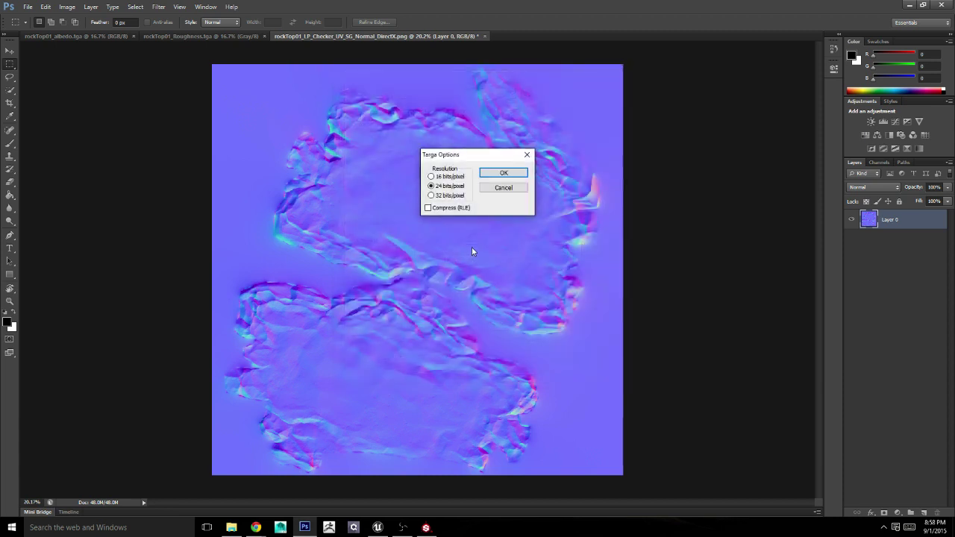
pyautogui.click(498, 174)
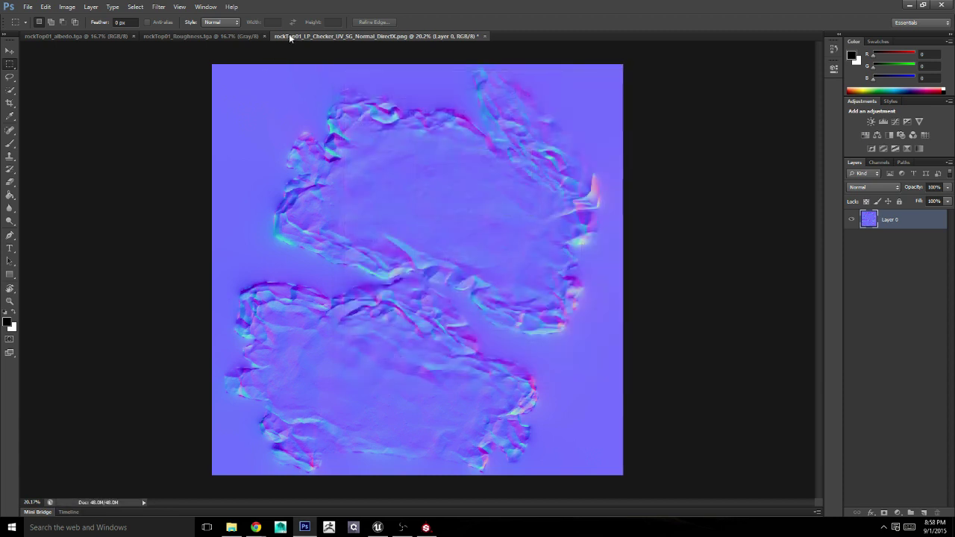
# Step: Delete the DirectX normal map and Height files from rockTop_01
pyautogui.click(231, 527)
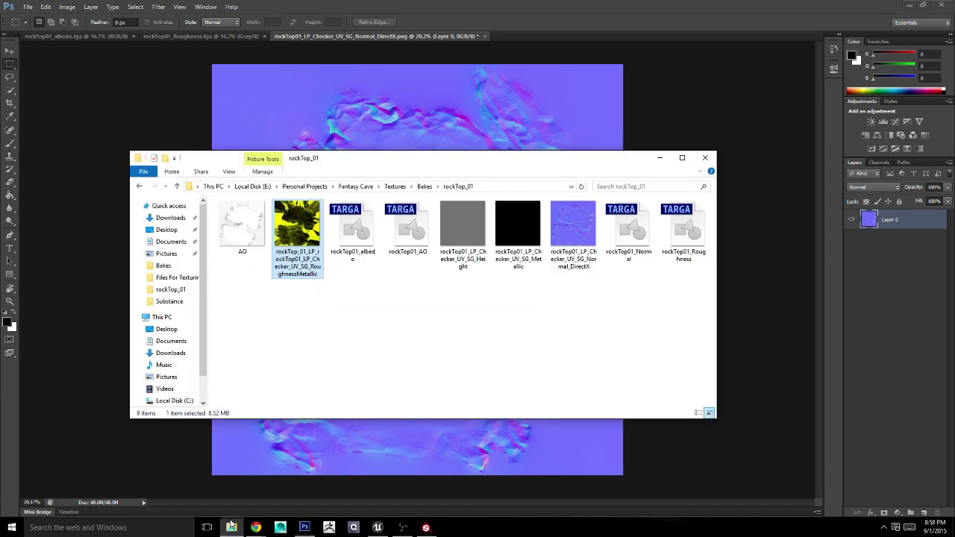
pyautogui.click(561, 243)
pyautogui.press('Delete')
pyautogui.press('Return')
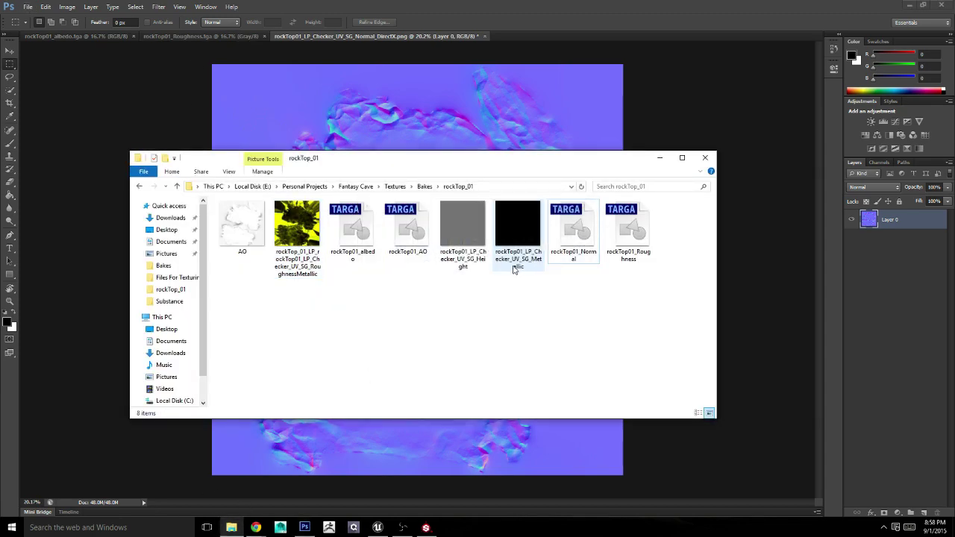
pyautogui.click(475, 256)
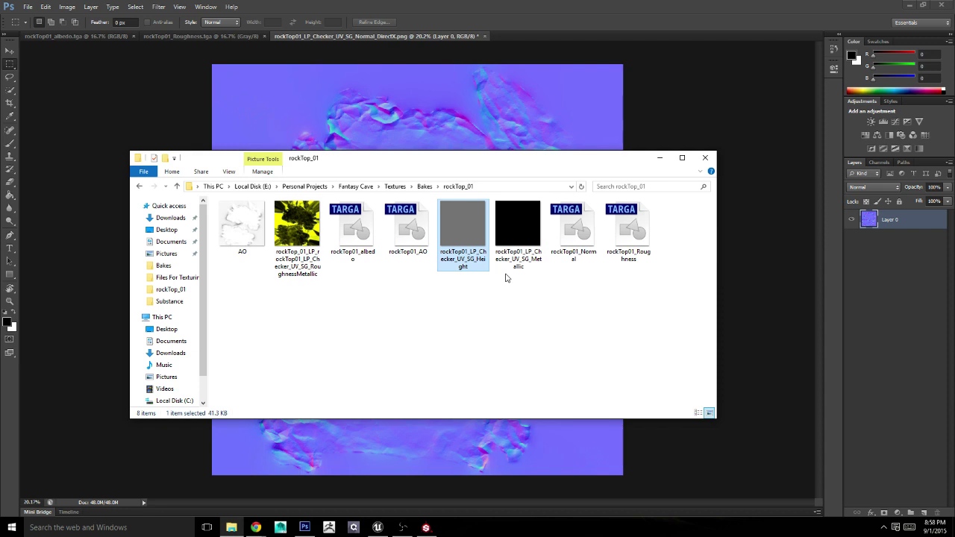
pyautogui.press('Delete')
pyautogui.press('Return')
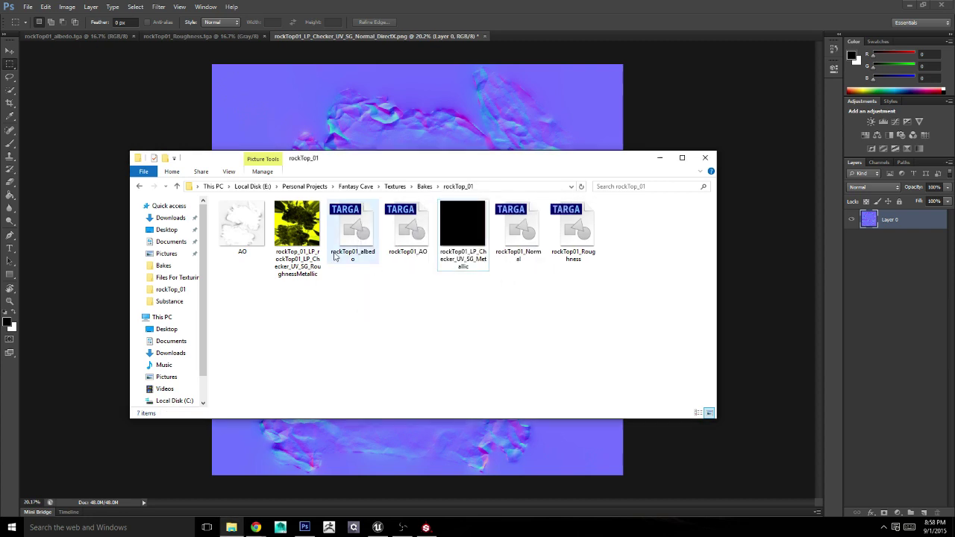
# Step: Delete the RoughnessMetallic PNG and the old AO bake
pyautogui.click(297, 243)
pyautogui.press('Delete')
pyautogui.press('Return')
pyautogui.click(233, 241)
pyautogui.press('Delete')
pyautogui.press('Return')
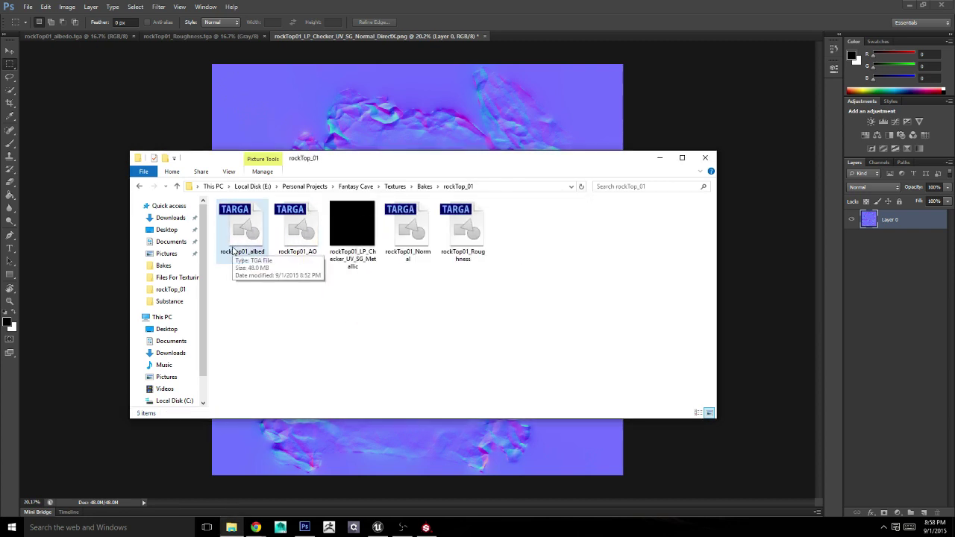
# Step: Open the black checker metallic PNG in Adobe Photoshop CS6
pyautogui.rightClick(349, 242)
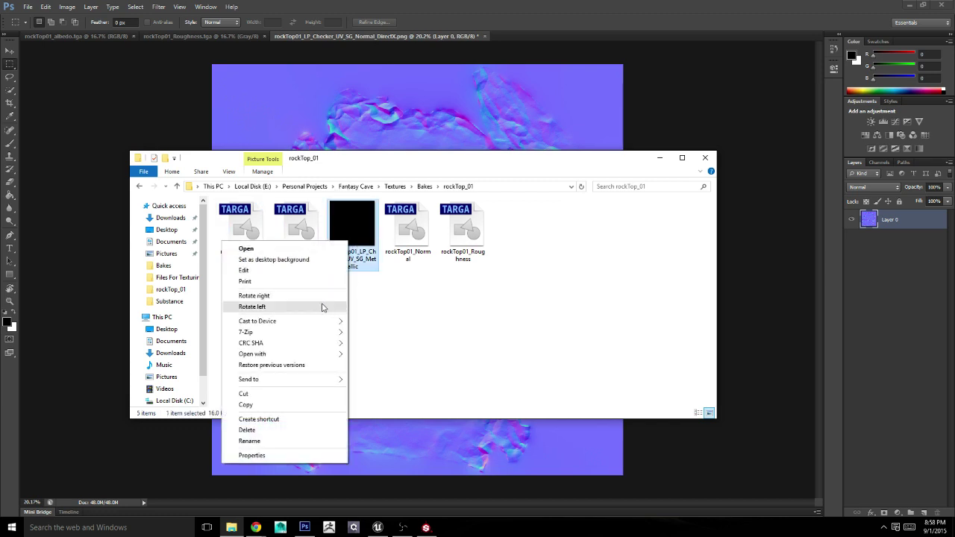
pyautogui.moveTo(318, 354)
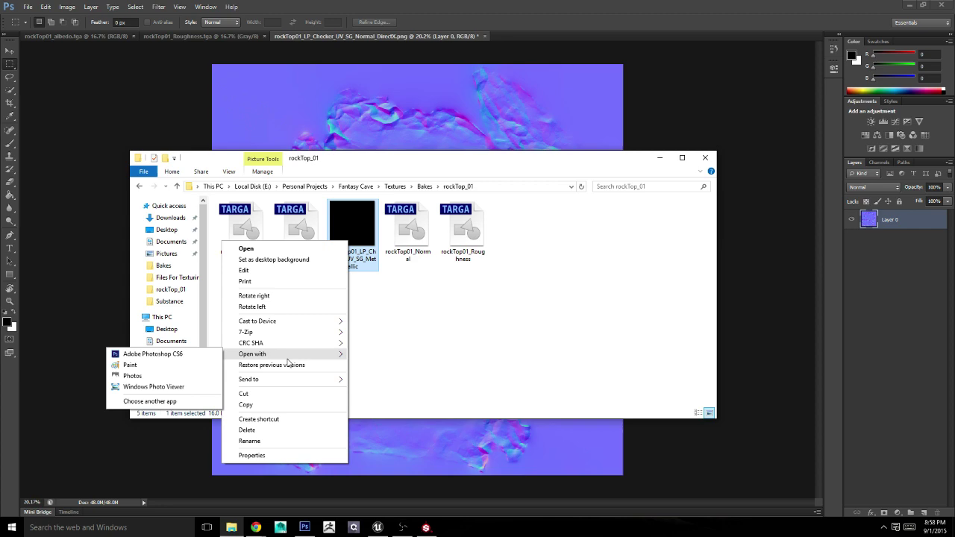
pyautogui.click(178, 354)
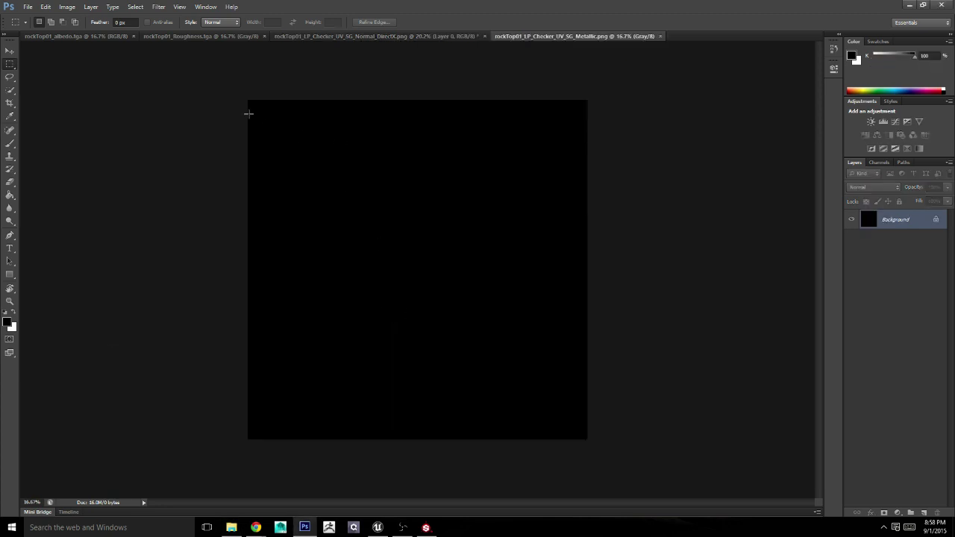
# Step: Save the metallic map as the Targa file rockTop01_metallic
pyautogui.click(27, 7)
pyautogui.click(52, 125)
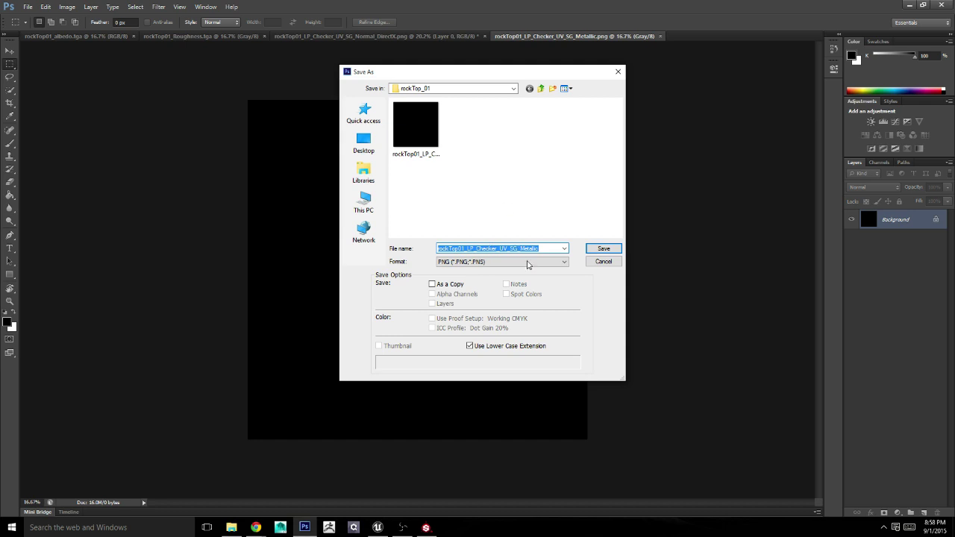
pyautogui.click(527, 261)
pyautogui.click(470, 391)
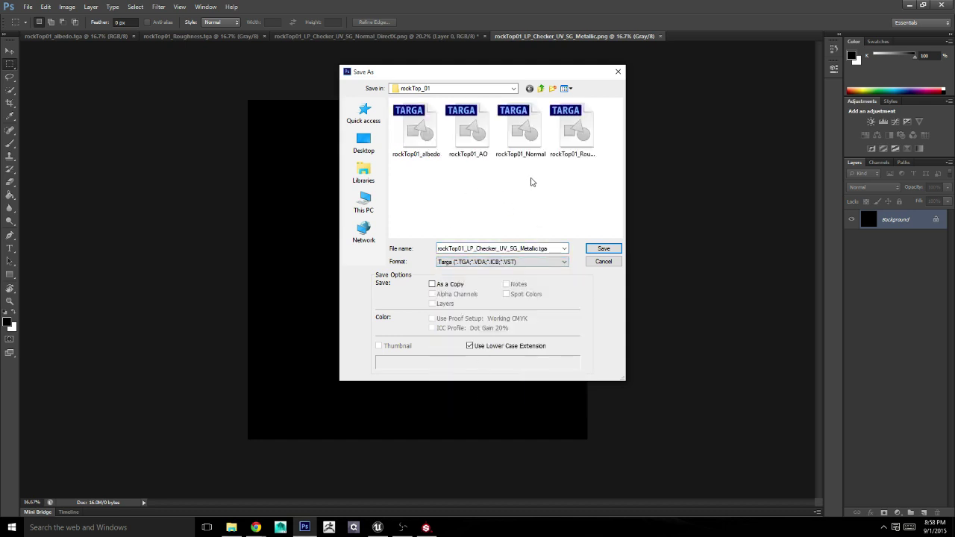
pyautogui.click(572, 130)
pyautogui.click(520, 247)
pyautogui.click(520, 248)
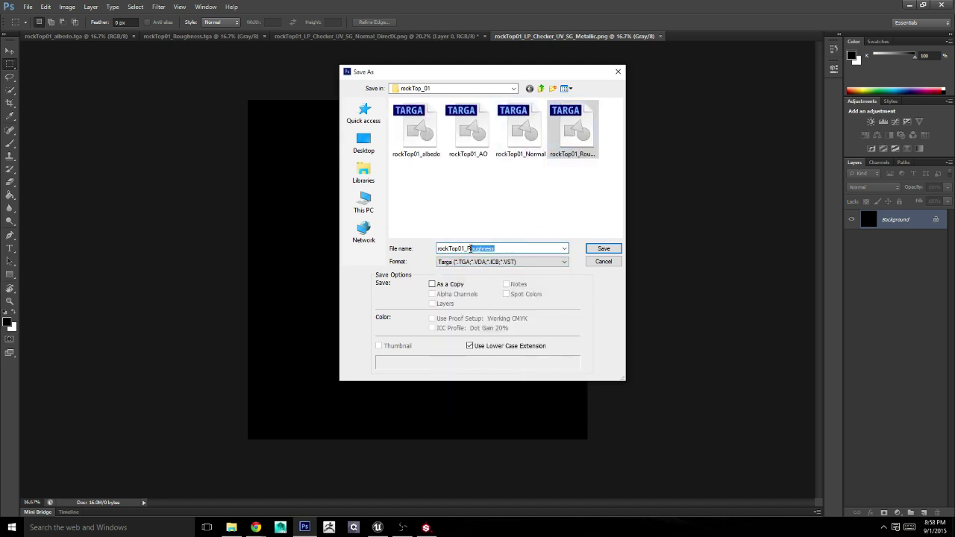
pyautogui.write('metallic')
pyautogui.press('Return')
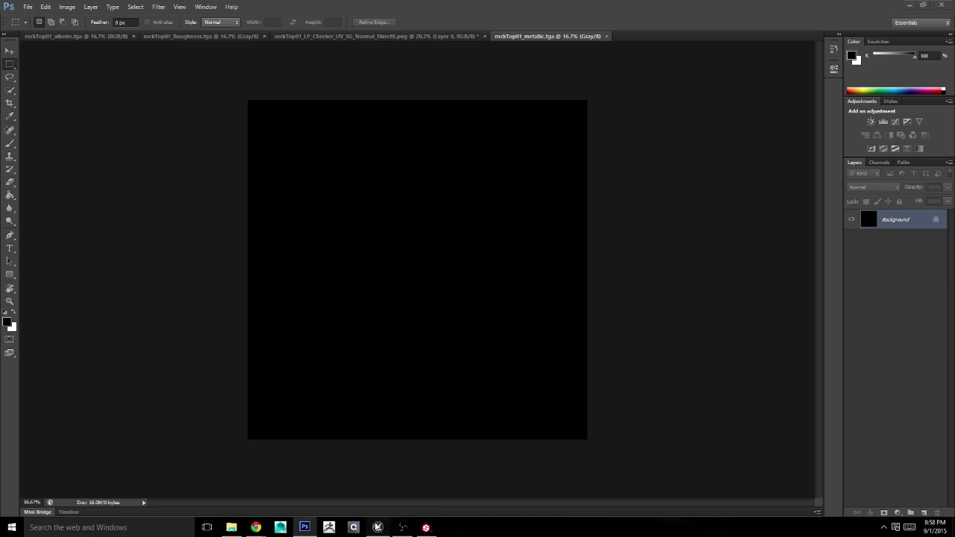
pyautogui.click(377, 527)
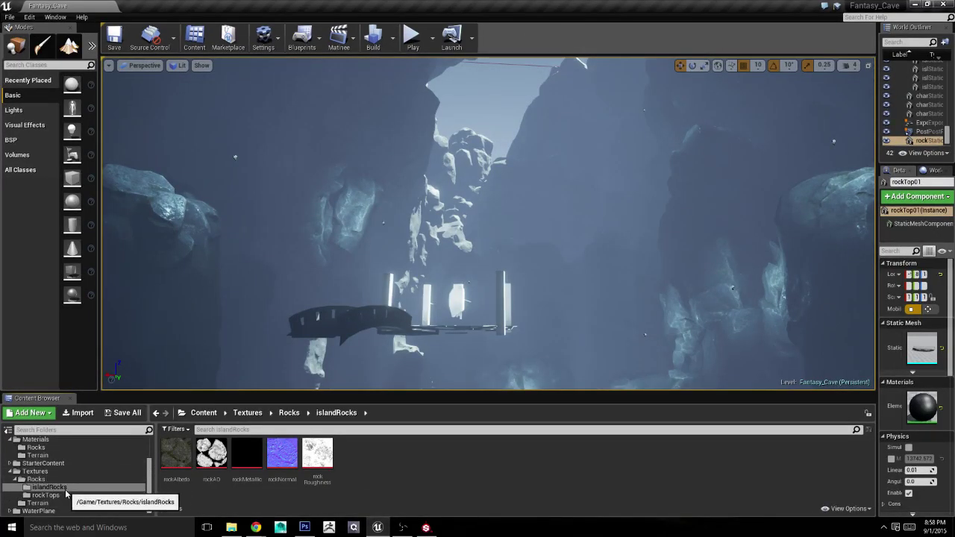
# Step: Select the rockTops folder in Unreal and delete the checker metallic PNG in Explorer
pyautogui.click(51, 494)
pyautogui.click(222, 527)
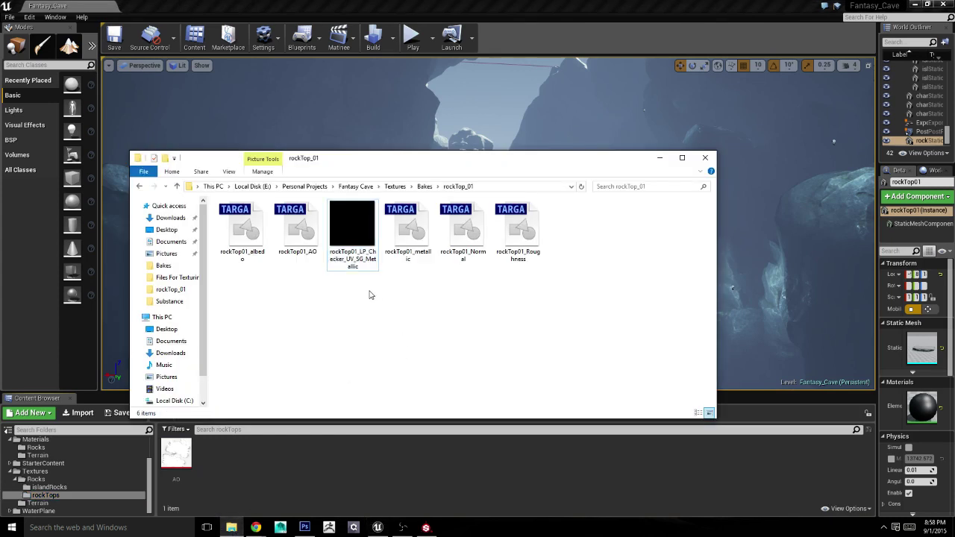
pyautogui.press('Delete')
pyautogui.press('Return')
# Step: Drag the albedo, metallic, Normal and Roughness TGAs into the rockTops folder
pyautogui.click(243, 230)
pyautogui.keyDown('ctrl'); pyautogui.click(353, 229); pyautogui.keyUp('ctrl')
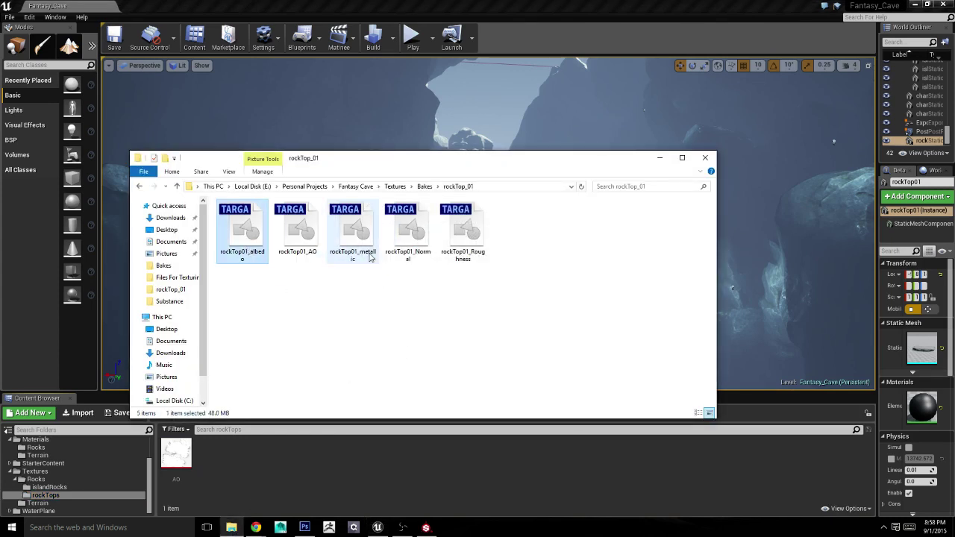
pyautogui.keyDown('ctrl'); pyautogui.click(408, 229); pyautogui.keyUp('ctrl')
pyautogui.keyDown('ctrl'); pyautogui.click(478, 236); pyautogui.keyUp('ctrl')
pyautogui.moveTo(348, 239)
pyautogui.mouseDown()
pyautogui.moveTo(238, 471)
pyautogui.moveTo(319, 474)
pyautogui.moveTo(658, 164)
pyautogui.mouseUp()
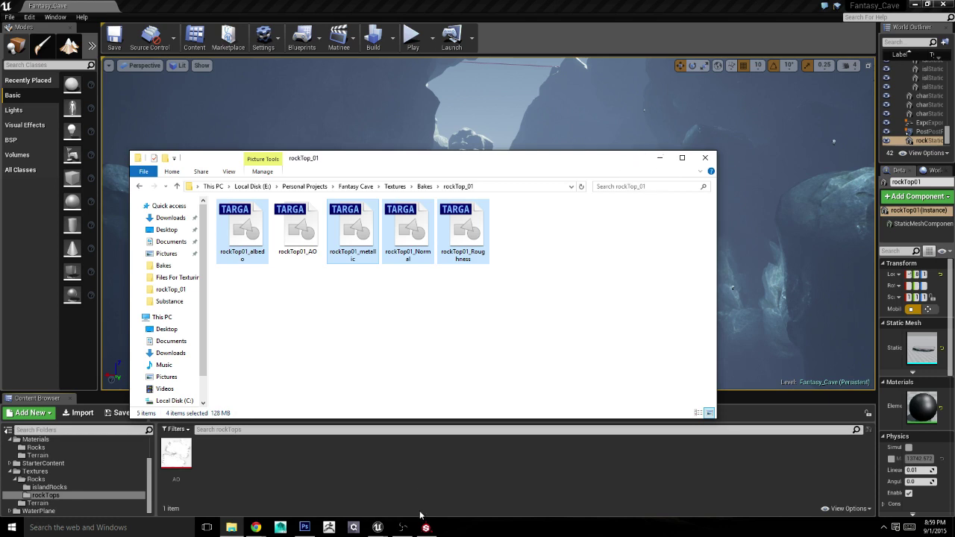
# Step: Dismiss the metallic and Roughness import error messages
pyautogui.moveTo(377, 527)
pyautogui.click(412, 473)
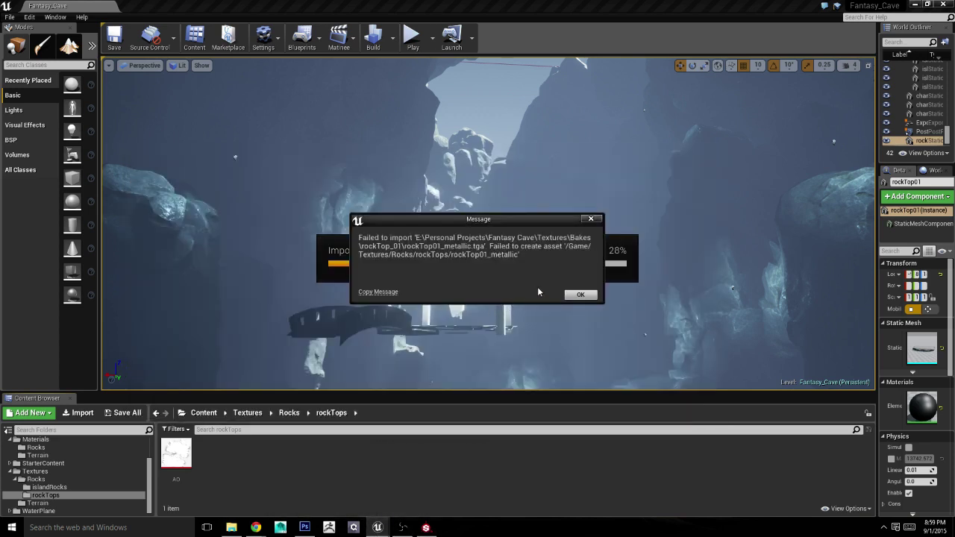
pyautogui.click(572, 297)
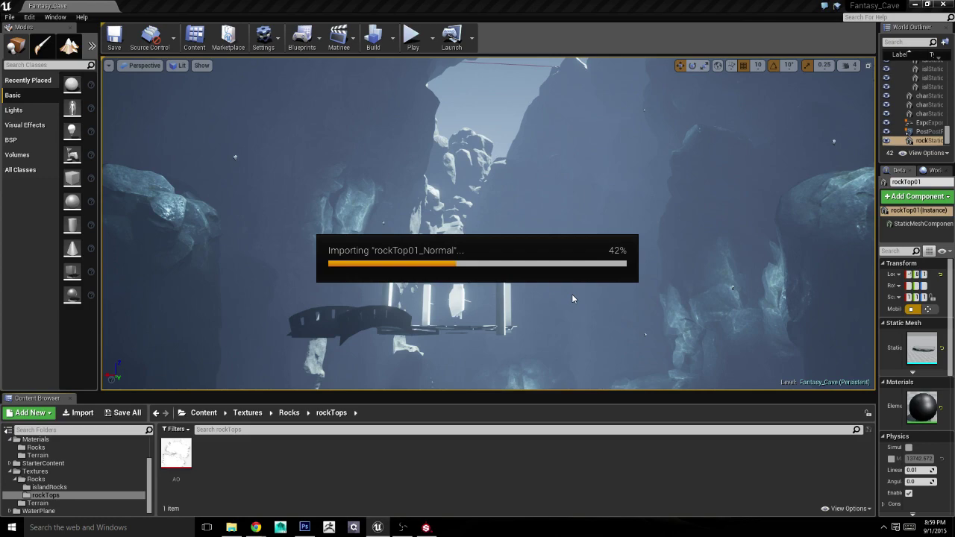
pyautogui.click(304, 527)
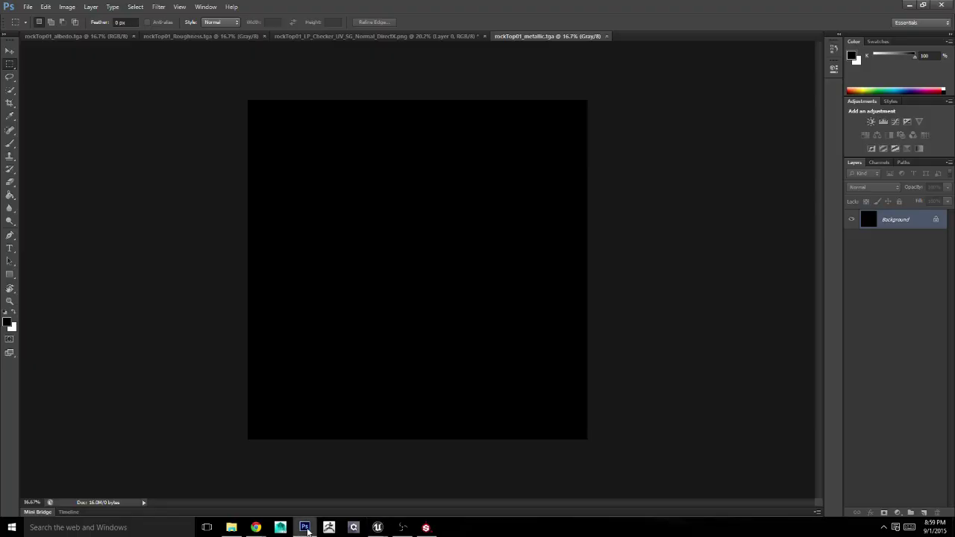
pyautogui.moveTo(378, 527)
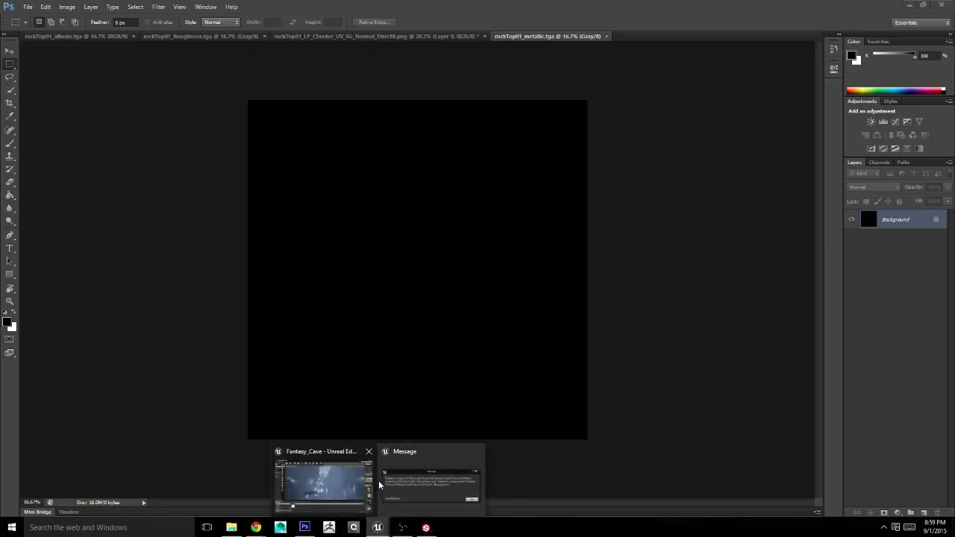
pyautogui.click(411, 473)
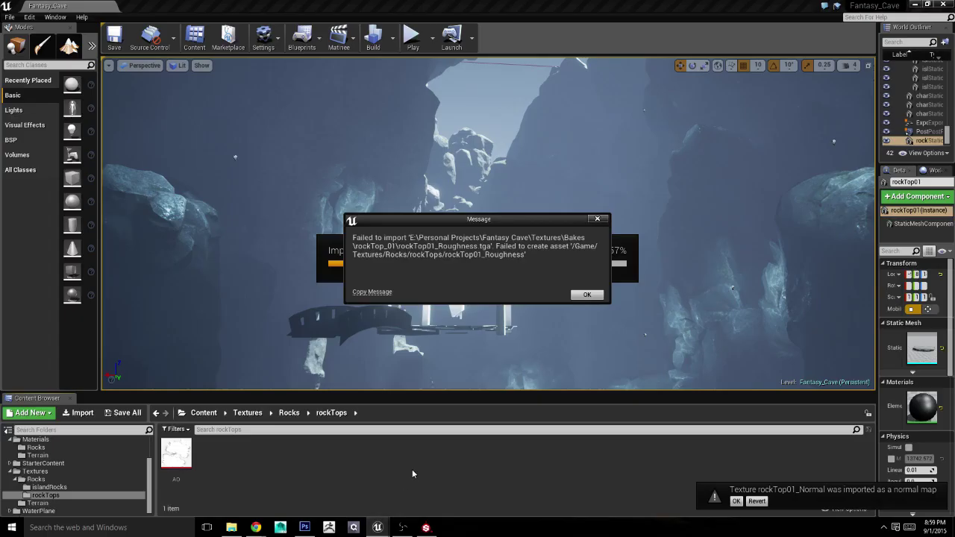
pyautogui.click(581, 295)
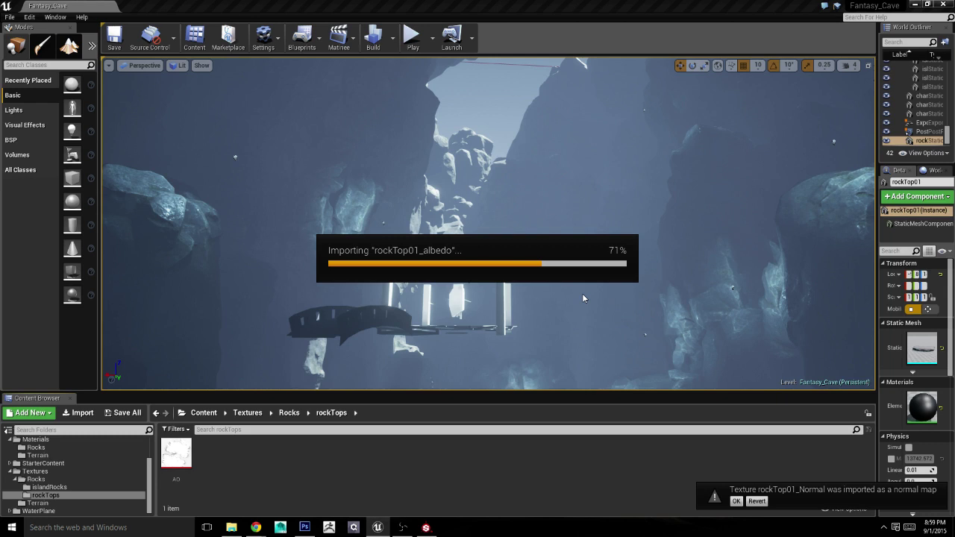
# Step: Convert the rockTop01_Roughness document to RGB Color
pyautogui.click(304, 528)
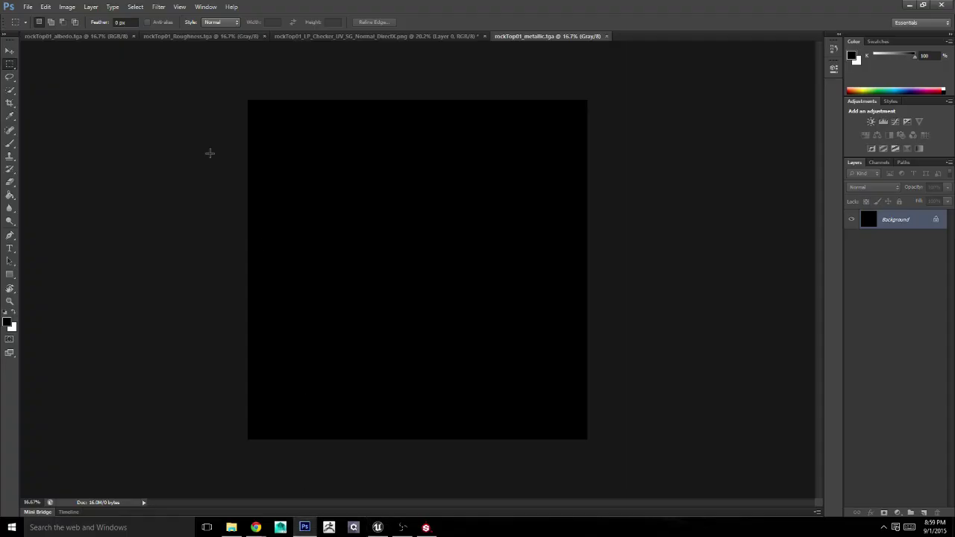
pyautogui.click(331, 36)
pyautogui.click(245, 35)
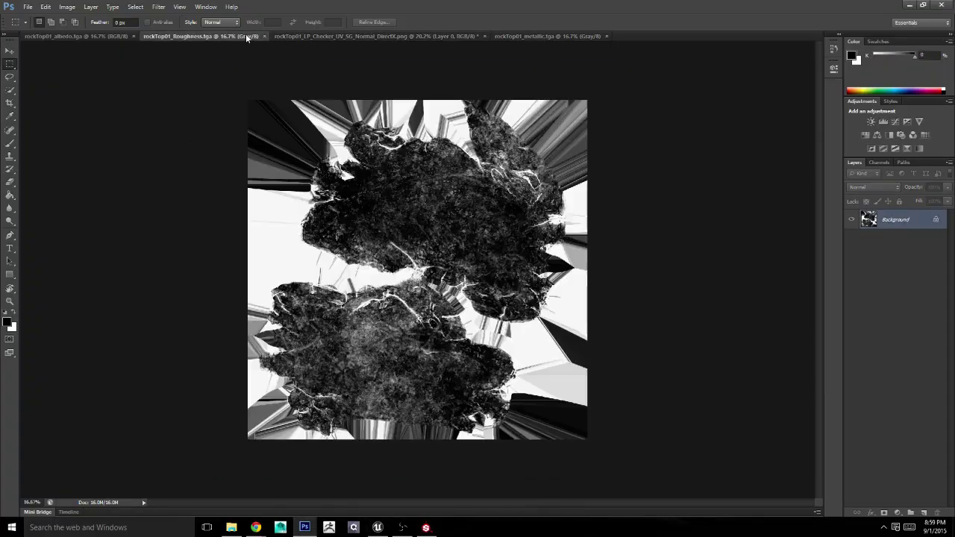
pyautogui.click(67, 6)
pyautogui.moveTo(74, 18)
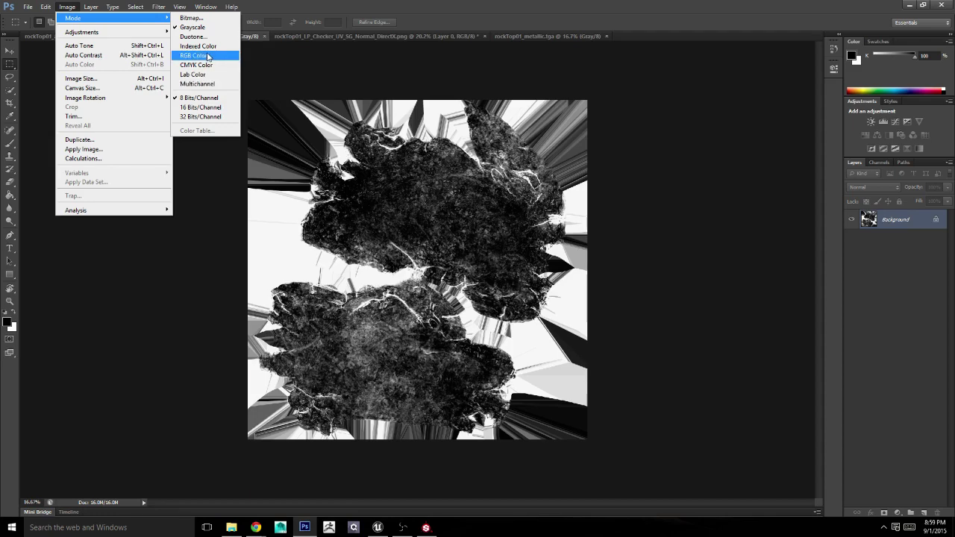
pyautogui.click(208, 57)
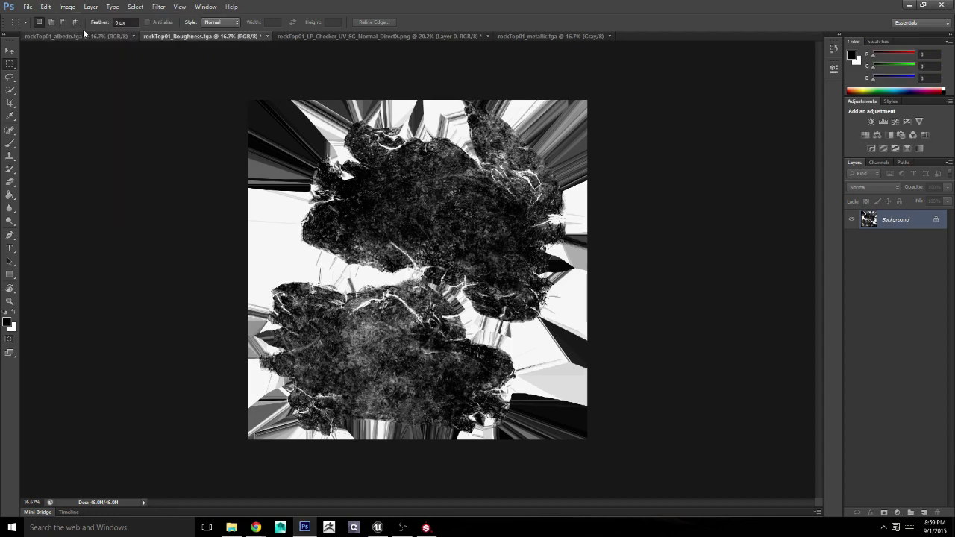
# Step: Save it over rockTop01_Roughness.tga, confirming Replace and the Targa options
pyautogui.click(27, 7)
pyautogui.click(54, 127)
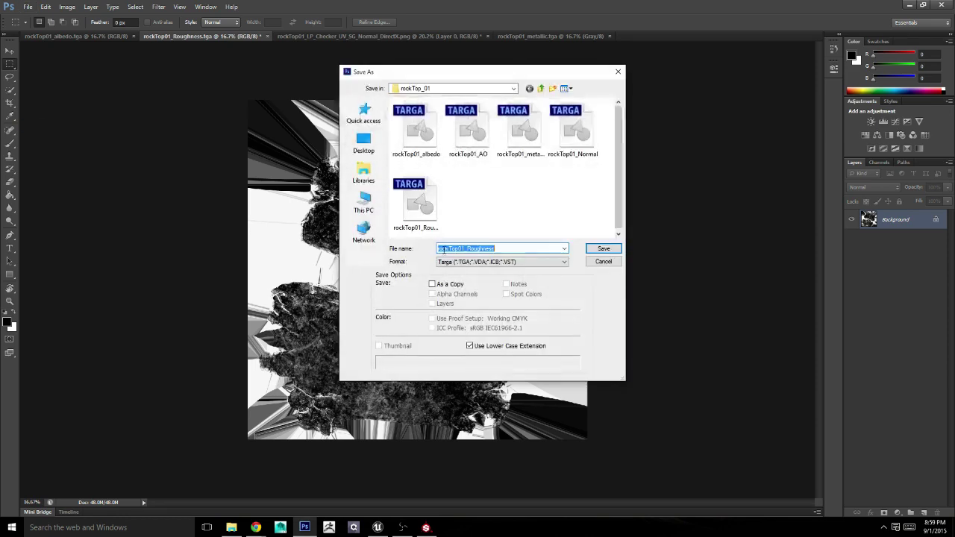
pyautogui.doubleClick(418, 205)
pyautogui.click(468, 191)
pyautogui.click(485, 176)
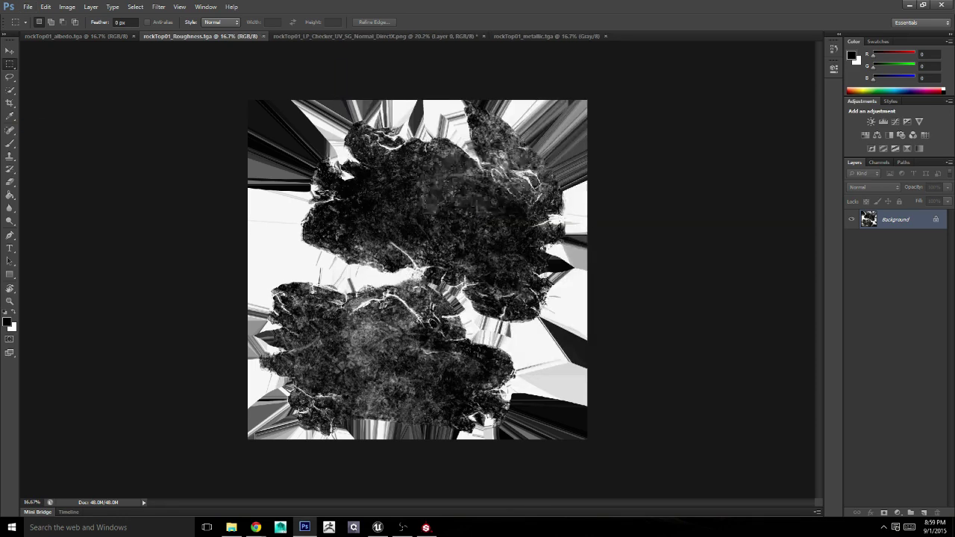
pyautogui.click(377, 527)
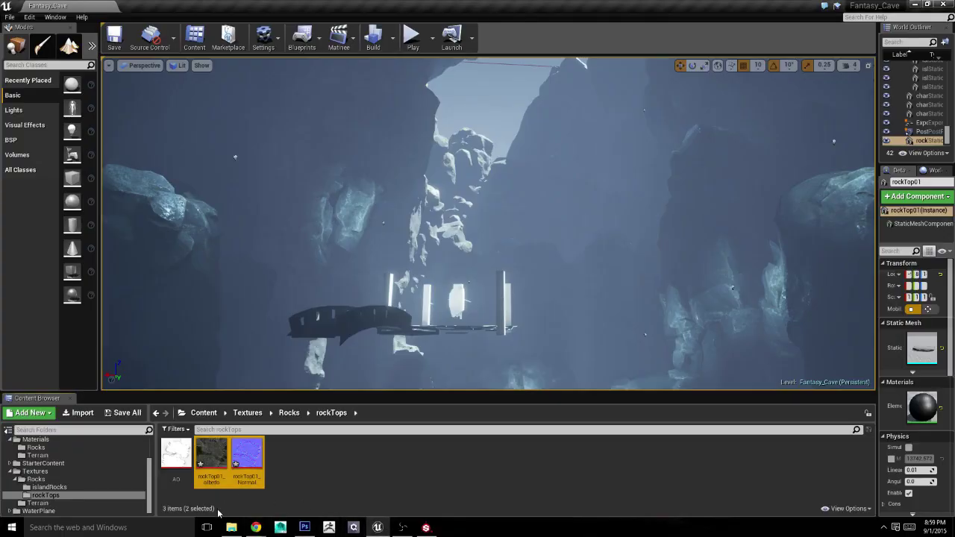
# Step: Drag rockTop01_Roughness from the rockTop_01 folder into Unreal's rockTops folder
pyautogui.click(231, 527)
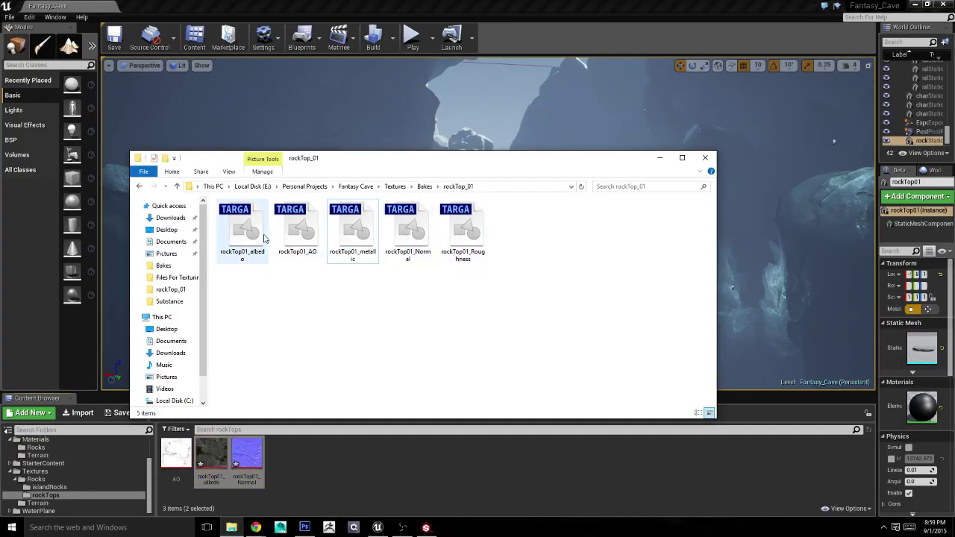
pyautogui.moveTo(464, 236); pyautogui.dragTo(308, 486)
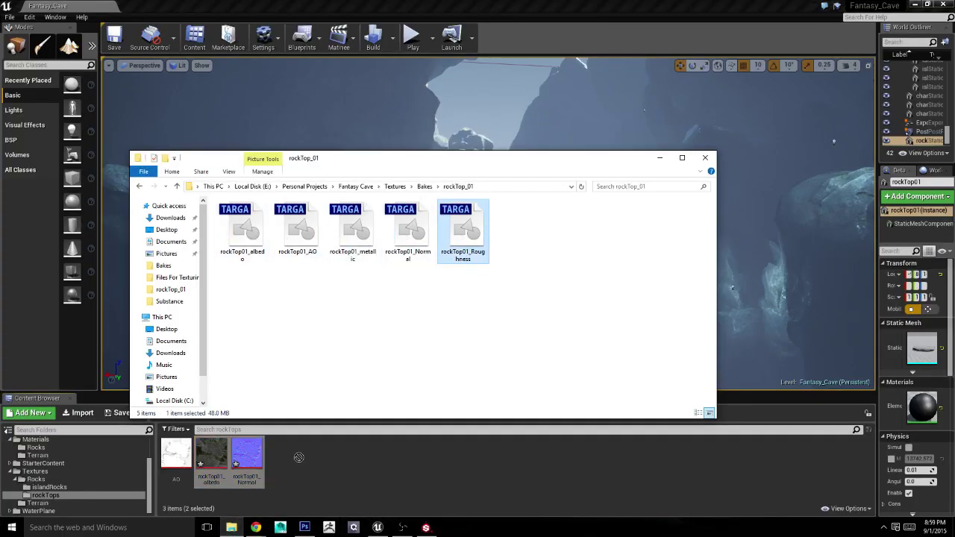
pyautogui.moveTo(296, 458); pyautogui.dragTo(677, 168)
pyautogui.moveTo(664, 164); pyautogui.dragTo(513, 439)
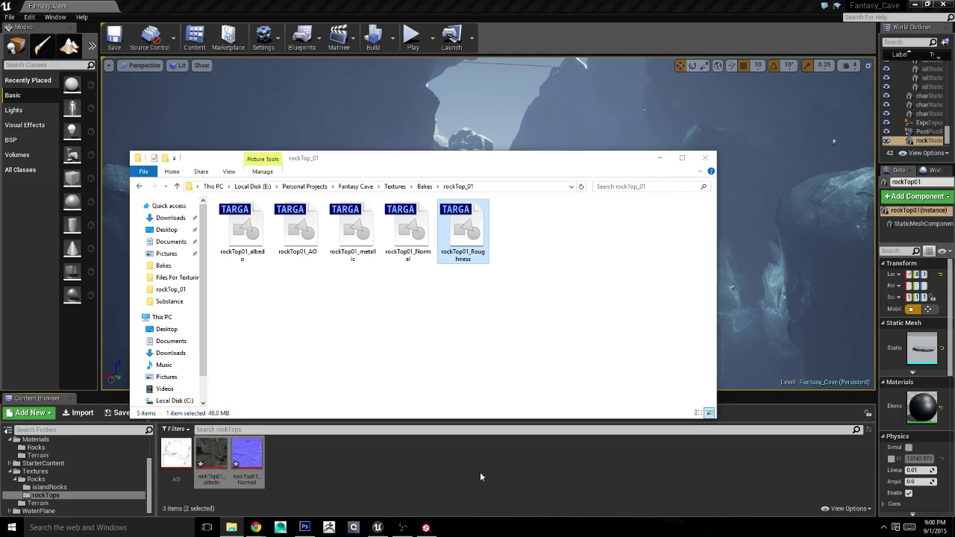
pyautogui.click(387, 526)
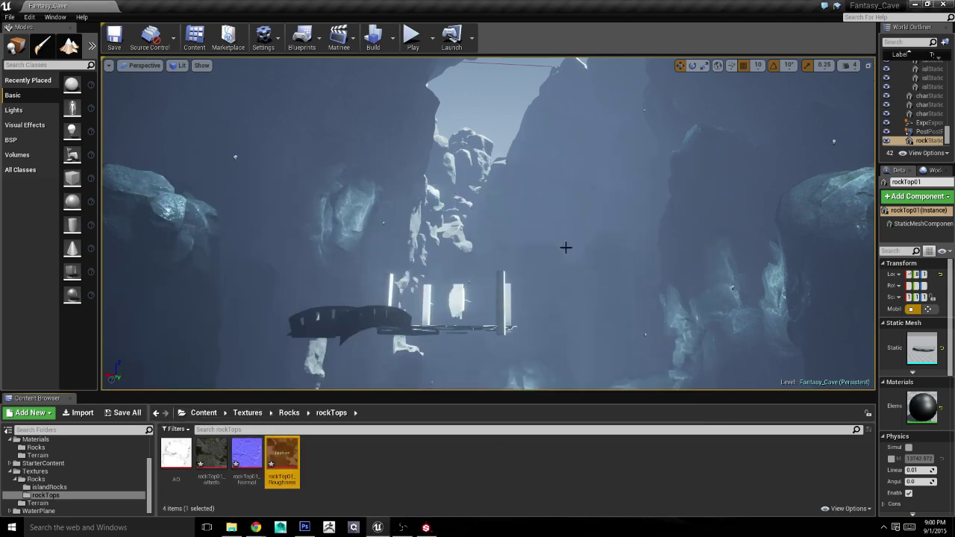
# Step: Save the new asset with Save All > Save Selected
pyautogui.click(123, 413)
pyautogui.click(573, 355)
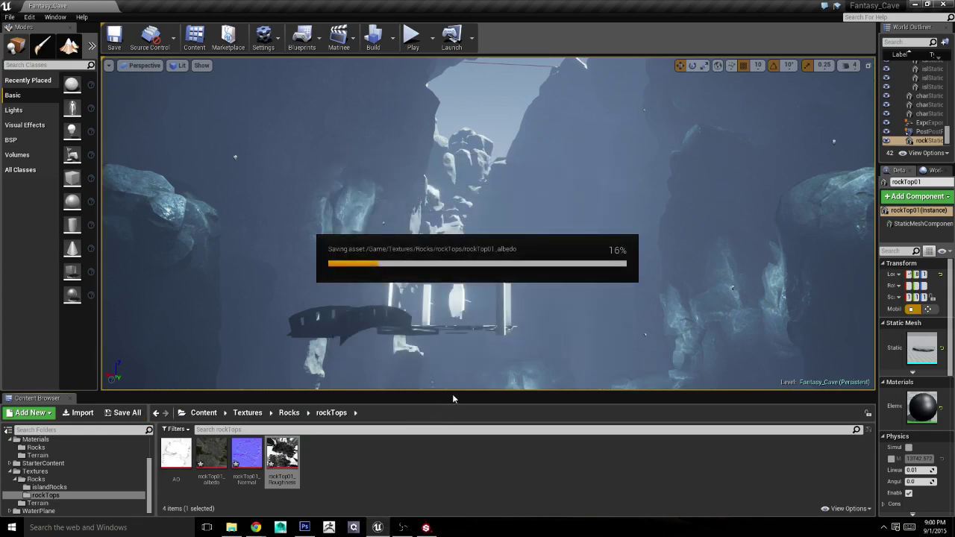
pyautogui.click(304, 526)
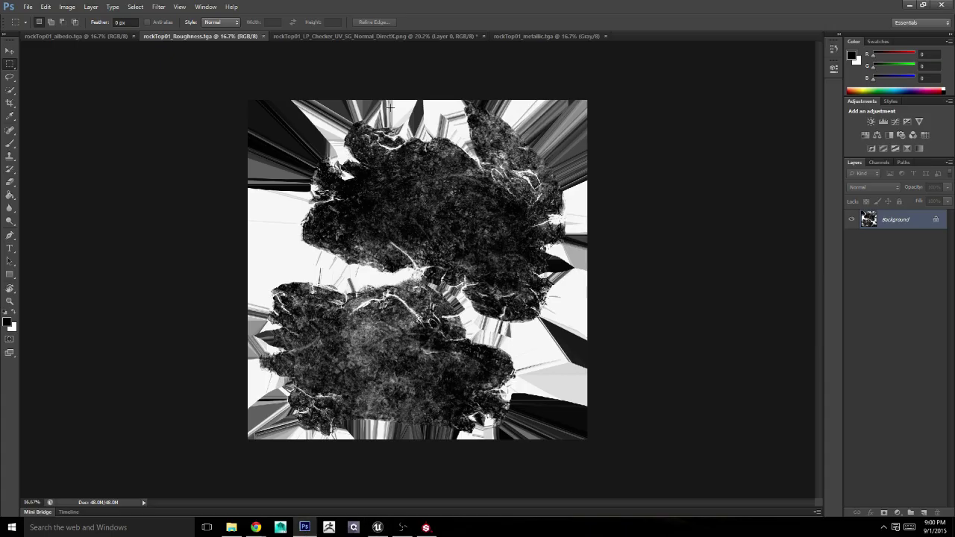
# Step: Convert the black metallic document to RGB Color
pyautogui.click(323, 38)
pyautogui.click(496, 35)
pyautogui.click(68, 7)
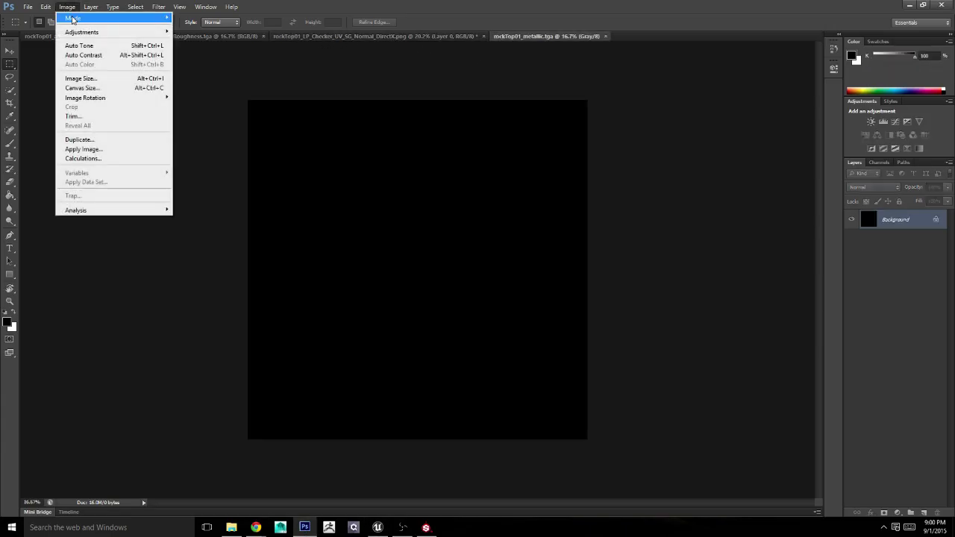
pyautogui.moveTo(73, 20)
pyautogui.click(214, 58)
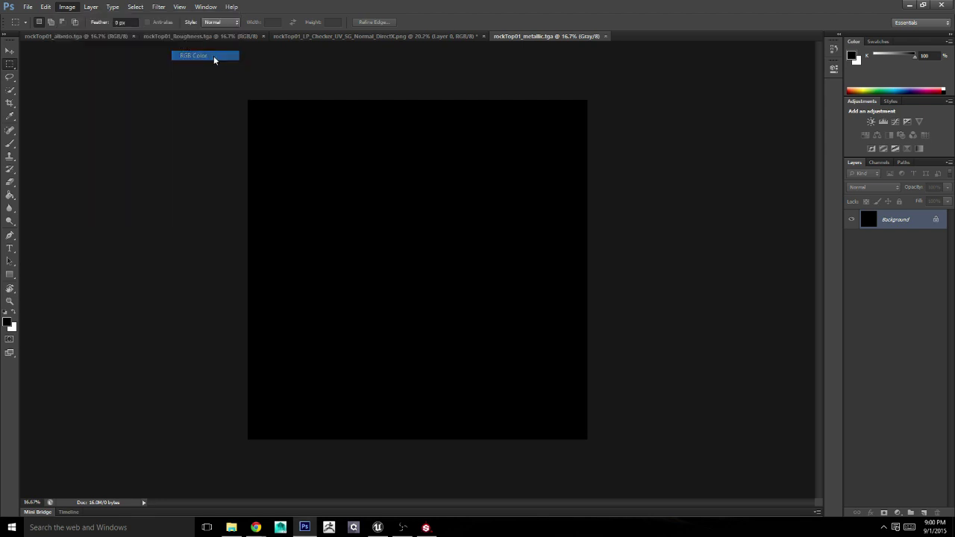
# Step: Save it as Targa over rockTop01_metallic.tga, confirming Replace and the options
pyautogui.click(28, 6)
pyautogui.click(45, 124)
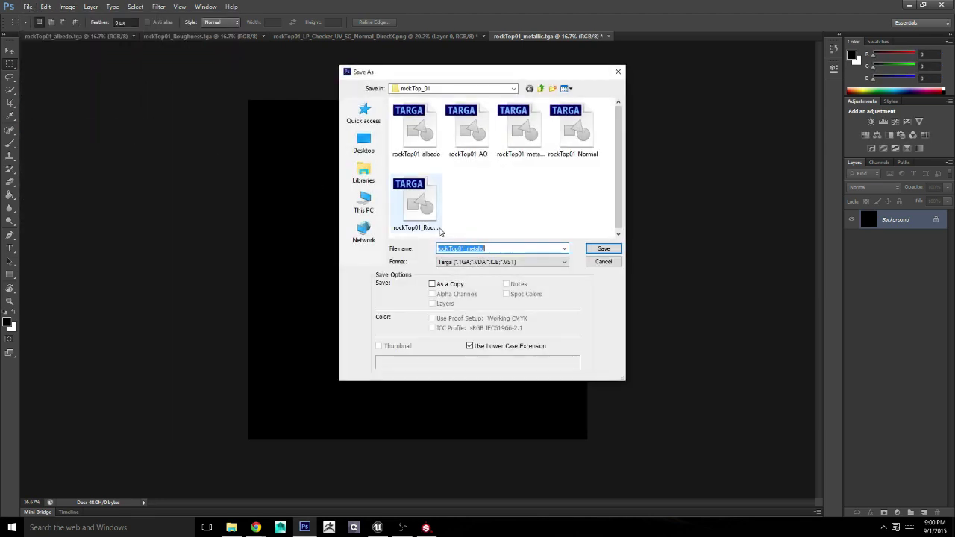
pyautogui.click(486, 262)
pyautogui.click(475, 396)
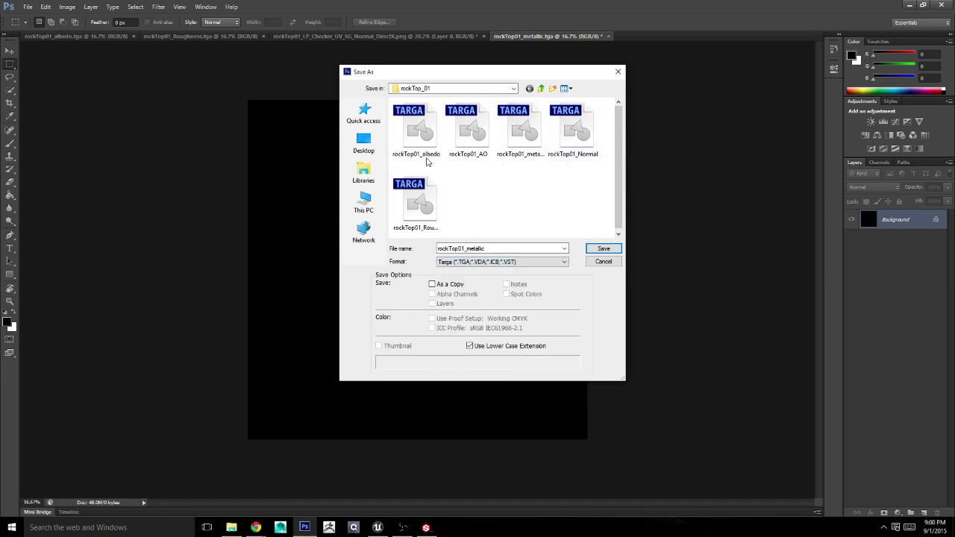
pyautogui.doubleClick(517, 135)
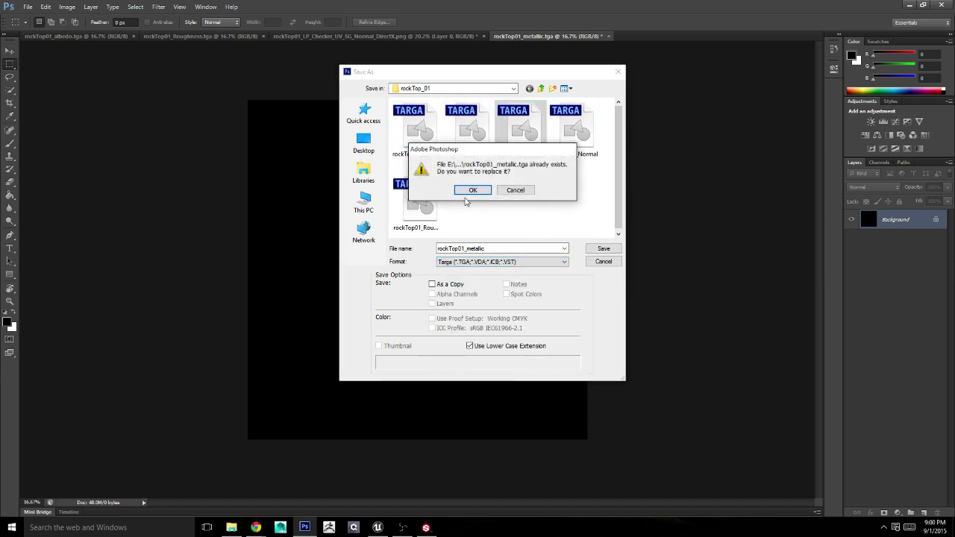
pyautogui.click(472, 190)
pyautogui.click(503, 172)
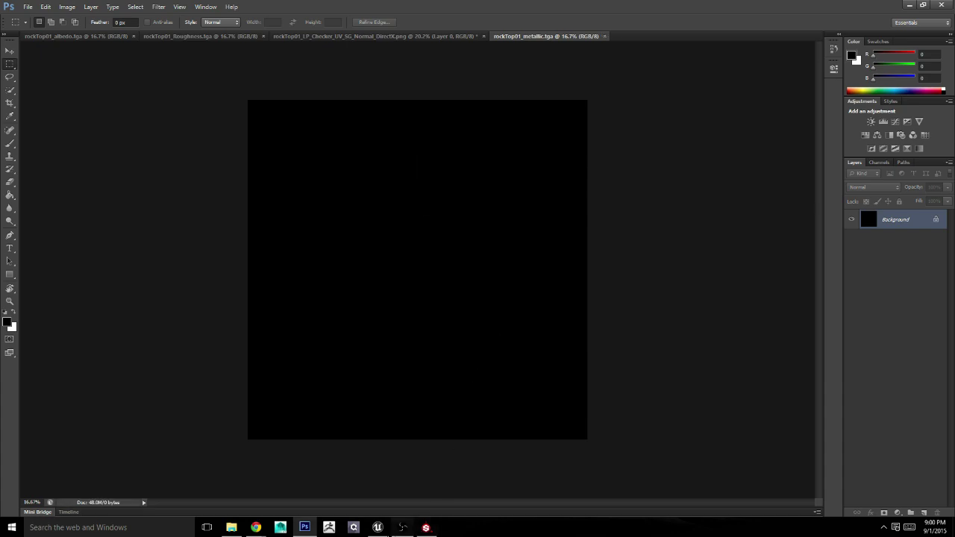
pyautogui.click(377, 527)
# Step: Import rockTop01_metallic from the rockTop_01 Explorer folder into the rockTops content folder
pyautogui.click(231, 528)
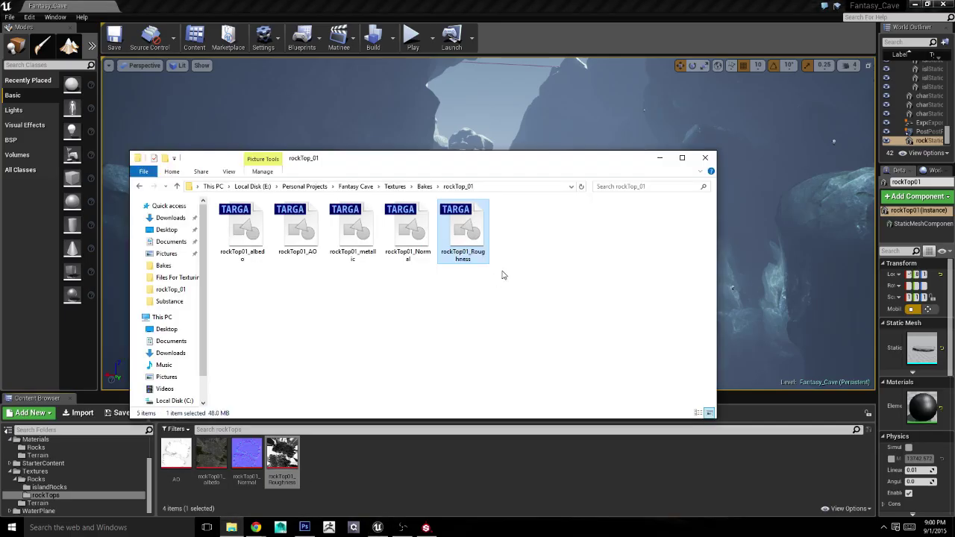
pyautogui.moveTo(350, 231); pyautogui.dragTo(352, 470)
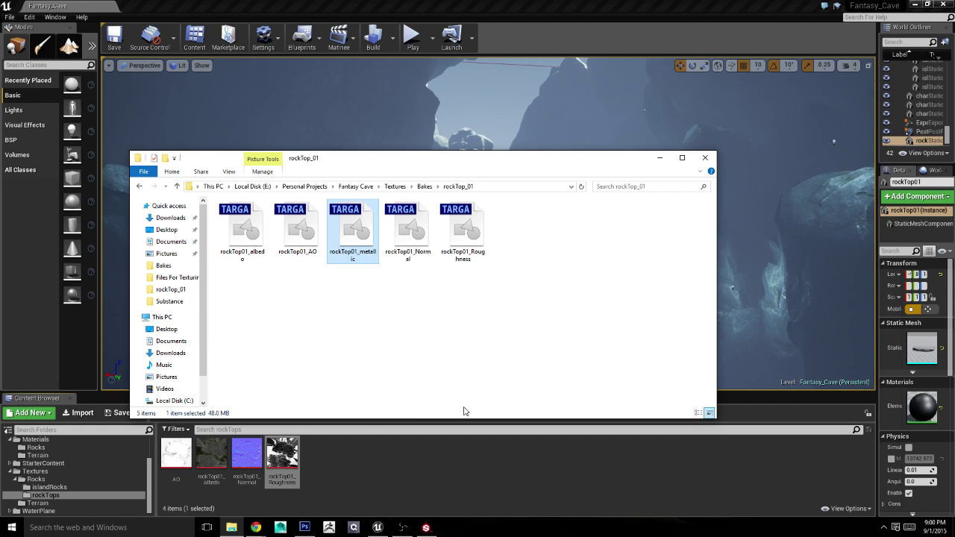
pyautogui.click(659, 157)
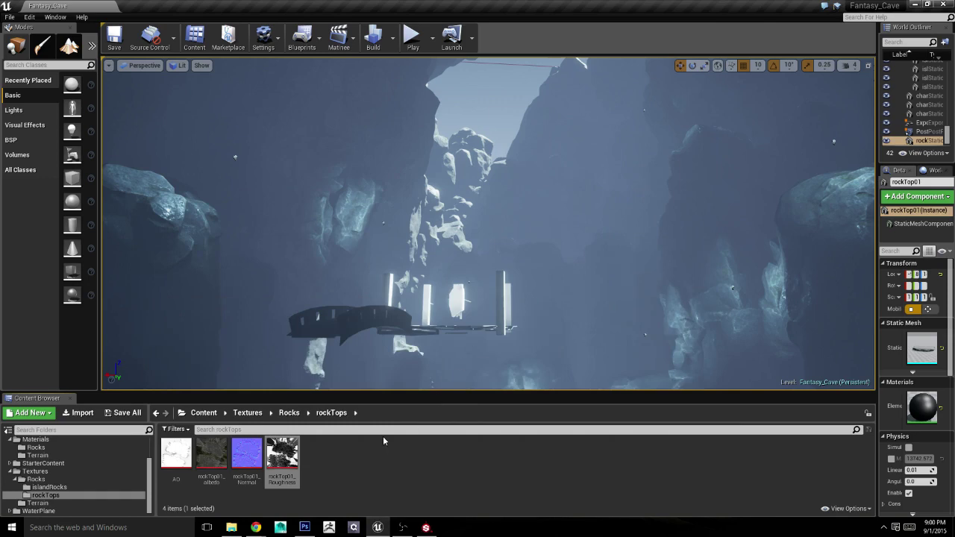
pyautogui.click(231, 526)
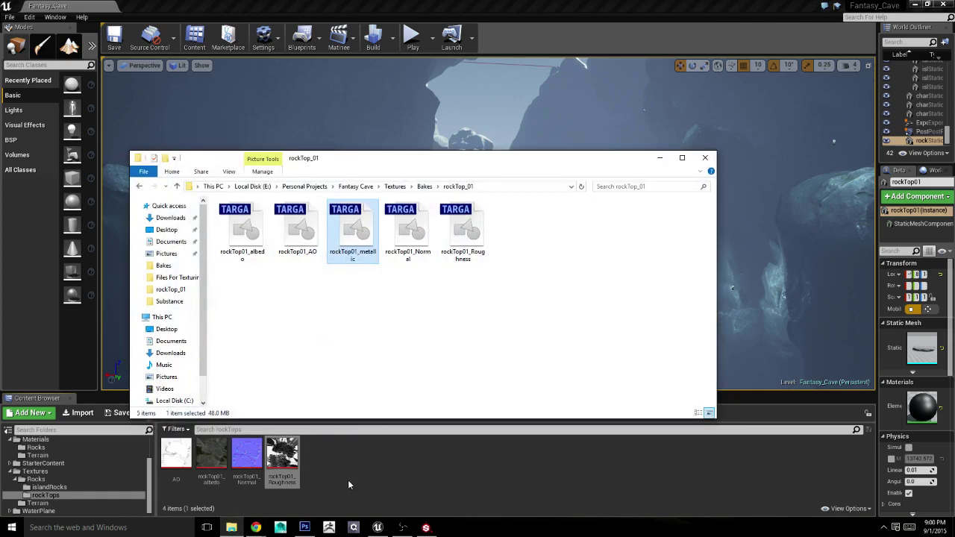
pyautogui.moveTo(422, 478); pyautogui.dragTo(463, 478)
pyautogui.moveTo(599, 224); pyautogui.dragTo(659, 156)
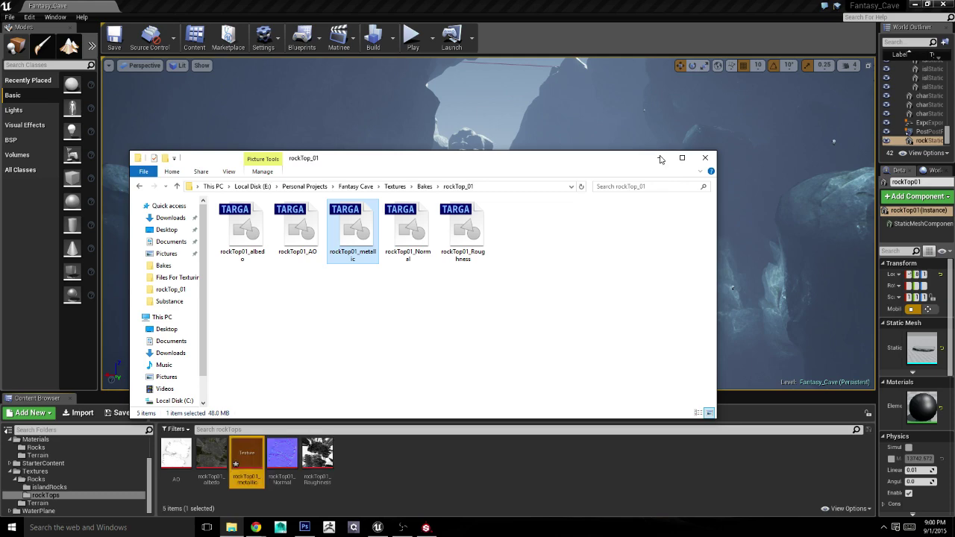
pyautogui.click(660, 158)
# Step: Save the new metallic texture and show the Materials > Rocks folder
pyautogui.click(131, 420)
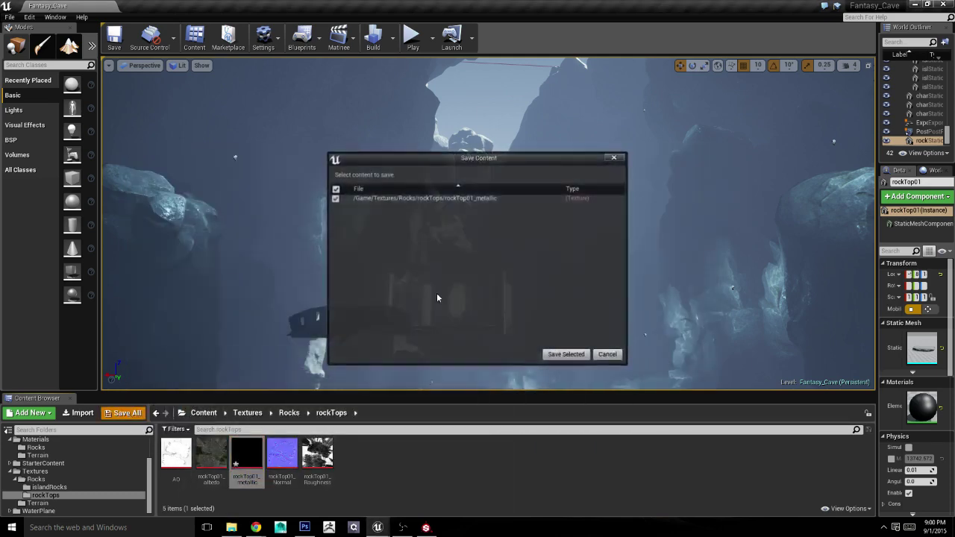
pyautogui.click(566, 357)
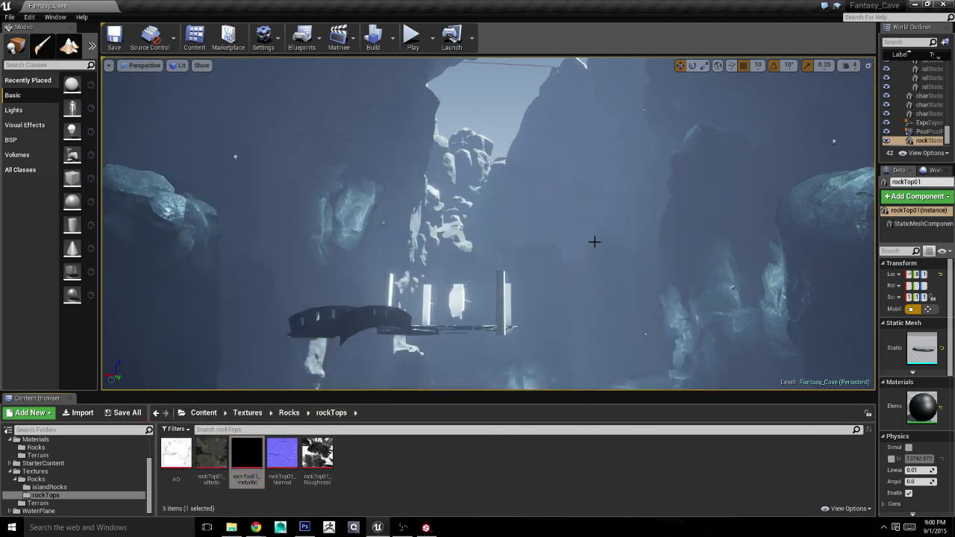
pyautogui.click(126, 448)
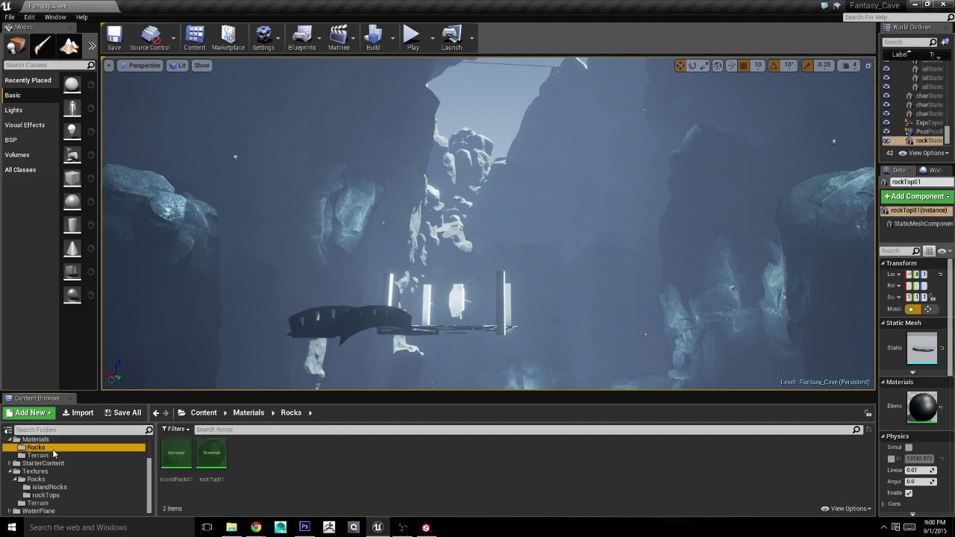
# Step: Open the rockTop01 material in a floating, enlarged editor and drop in four rockTop01 textures
pyautogui.doubleClick(211, 453)
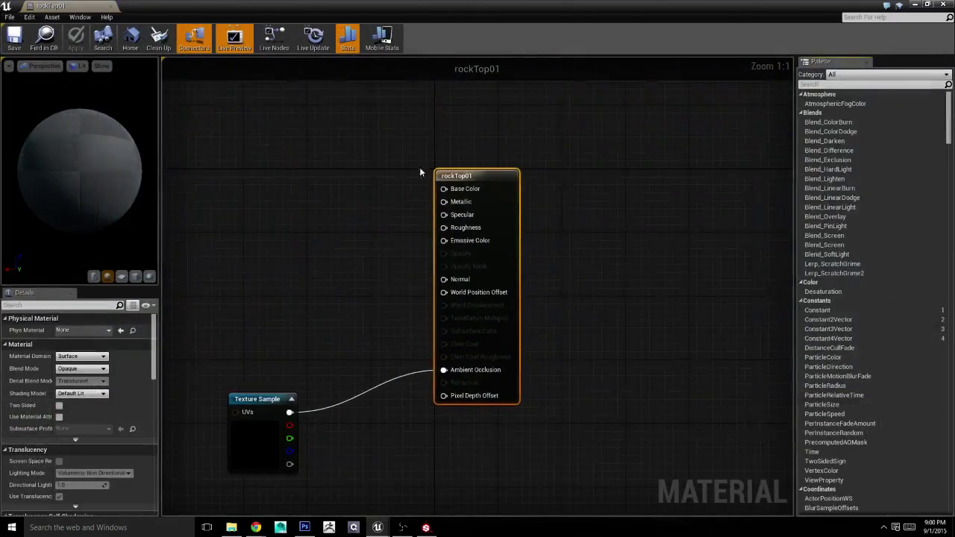
pyautogui.doubleClick(115, 16)
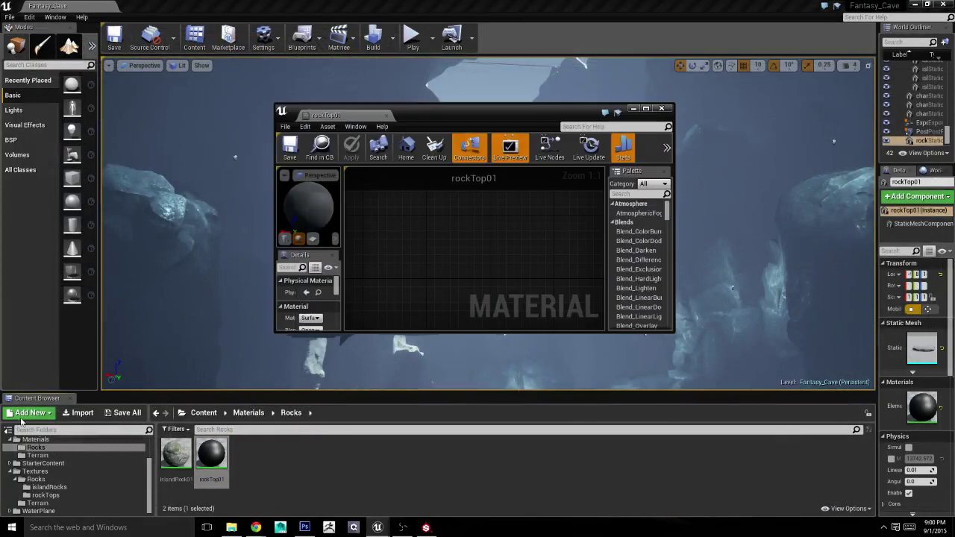
pyautogui.click(46, 496)
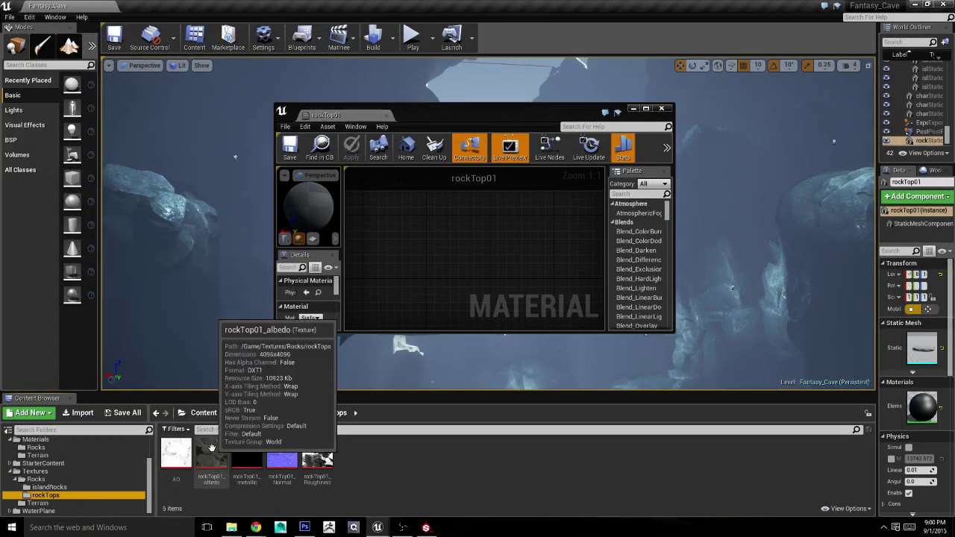
pyautogui.keyDown('shift'); pyautogui.click(317, 457); pyautogui.keyUp('shift')
pyautogui.moveTo(317, 457); pyautogui.dragTo(441, 261)
pyautogui.moveTo(476, 113); pyautogui.dragTo(379, 61)
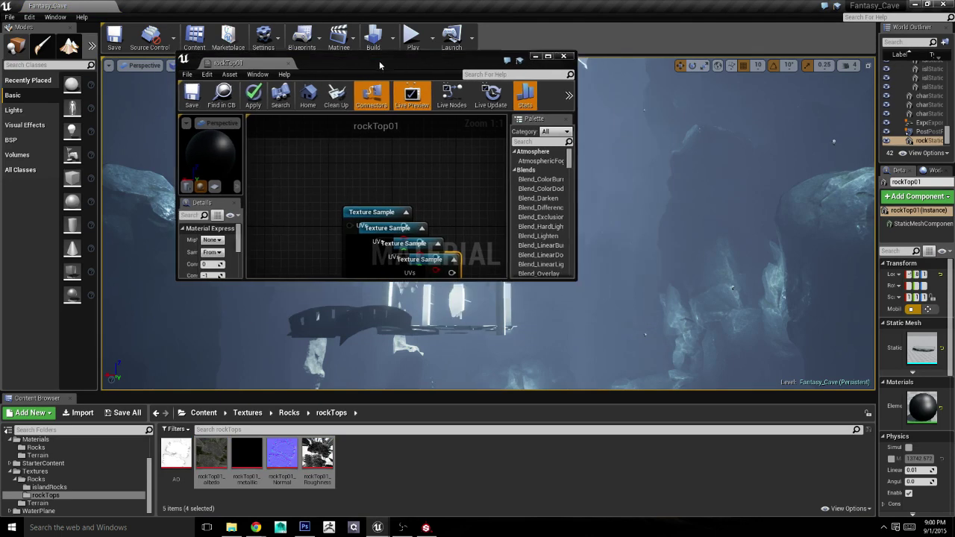
pyautogui.moveTo(574, 281); pyautogui.dragTo(786, 491)
# Step: Spread out the stacked texture sample nodes and connect the albedo texture to Base Color
pyautogui.moveTo(447, 253); pyautogui.dragTo(396, 452)
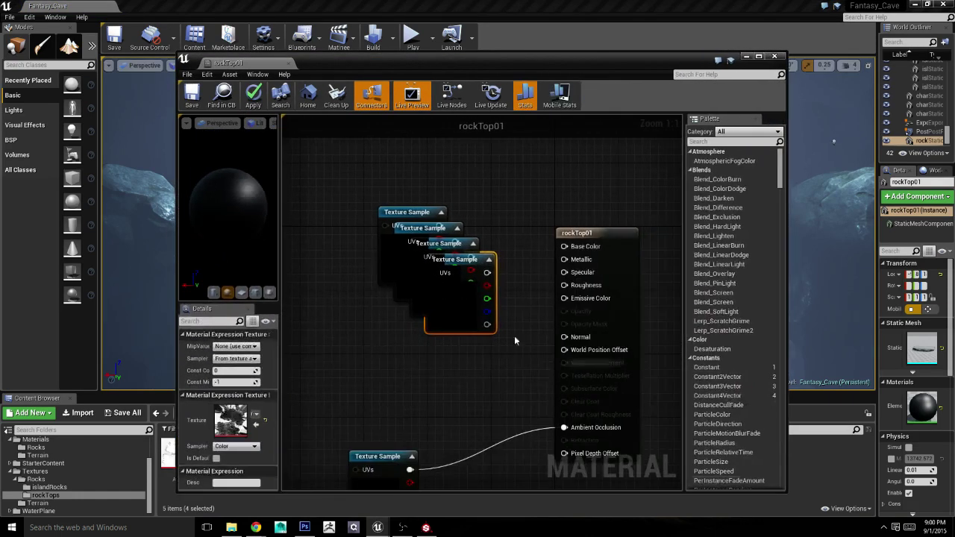
pyautogui.moveTo(457, 249); pyautogui.dragTo(569, 174, button='right')
pyautogui.moveTo(569, 186); pyautogui.dragTo(389, 274)
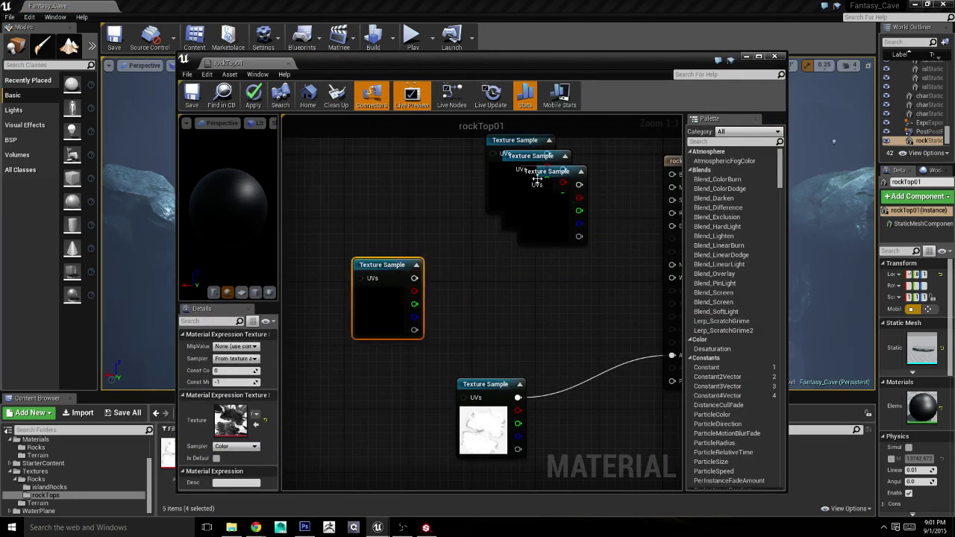
pyautogui.moveTo(537, 179); pyautogui.dragTo(481, 311)
pyautogui.moveTo(522, 159); pyautogui.dragTo(341, 175)
pyautogui.moveTo(587, 233); pyautogui.dragTo(426, 317, button='right')
pyautogui.moveTo(366, 220)
pyautogui.mouseDown()
pyautogui.moveTo(382, 146)
pyautogui.moveTo(511, 254)
pyautogui.mouseUp()
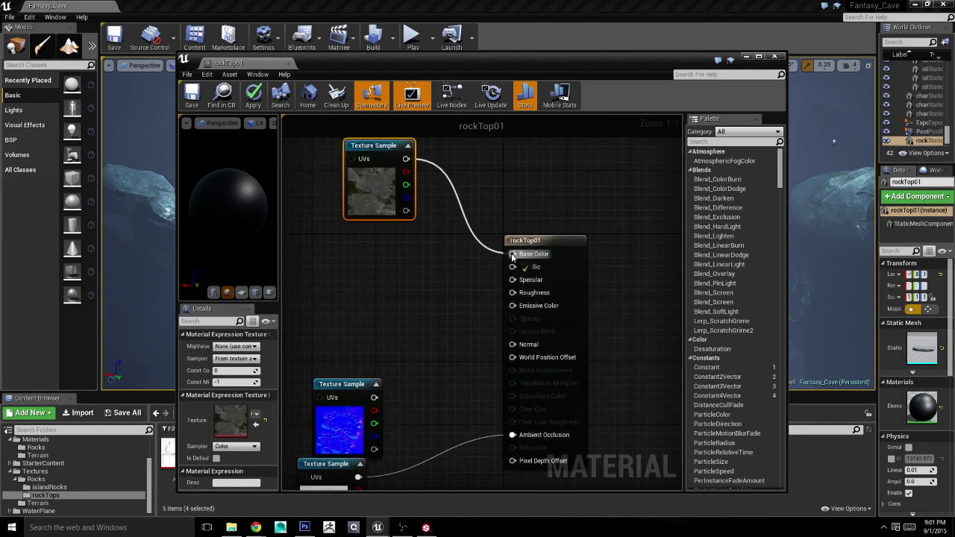
# Step: Connect the black texture to Metallic and the cloudy texture to Roughness
pyautogui.scroll(-2, 430, 303)
pyautogui.moveTo(587, 215); pyautogui.dragTo(490, 256, button='right')
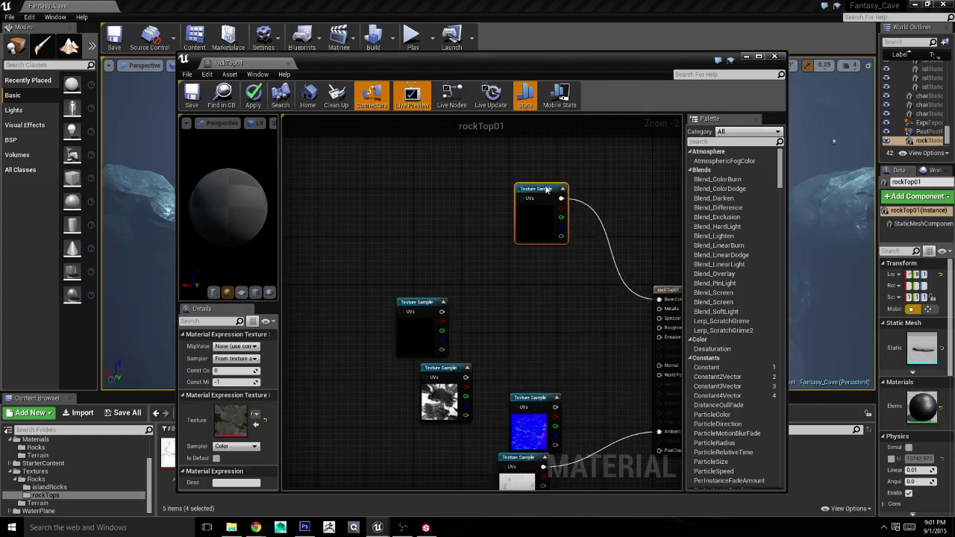
pyautogui.moveTo(441, 363); pyautogui.dragTo(440, 304)
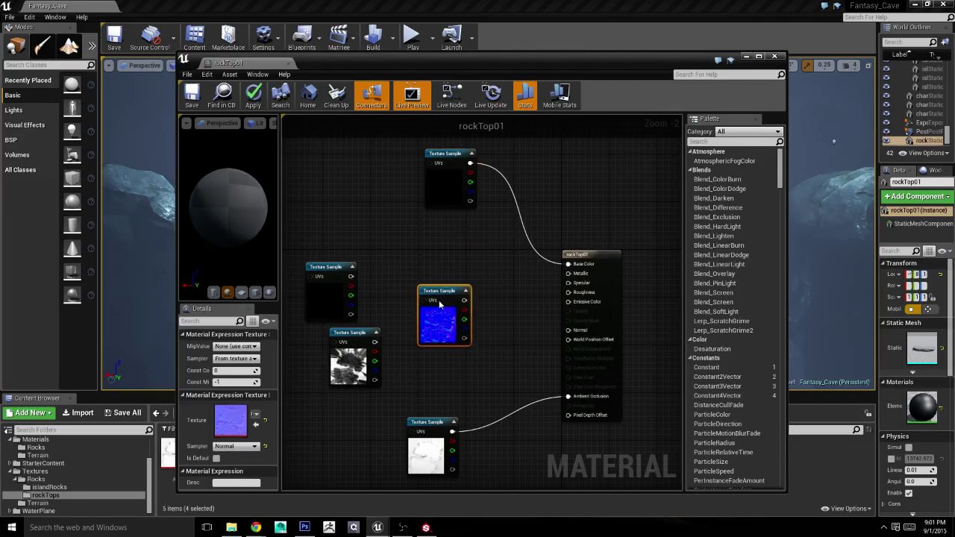
pyautogui.moveTo(336, 268)
pyautogui.mouseDown()
pyautogui.moveTo(359, 232)
pyautogui.moveTo(454, 221)
pyautogui.moveTo(568, 273)
pyautogui.mouseUp()
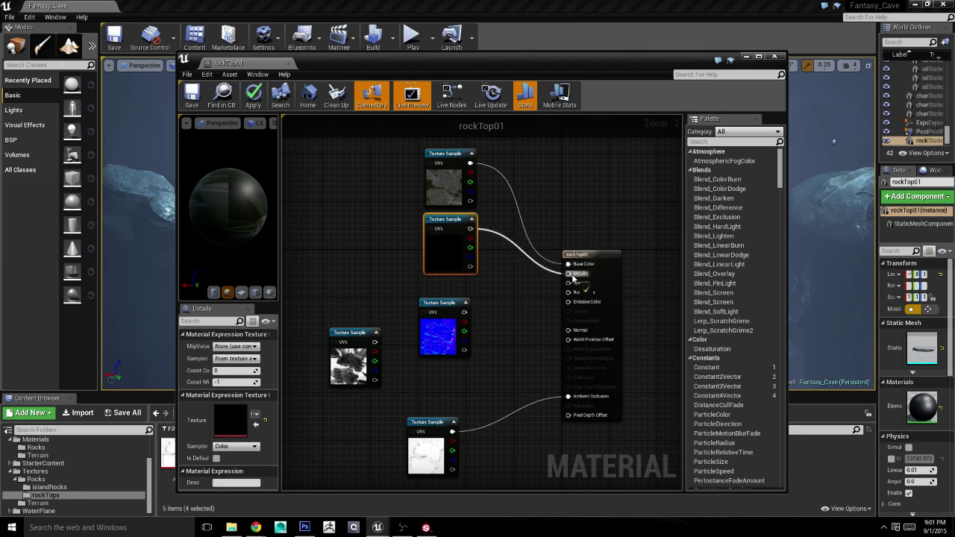
pyautogui.moveTo(441, 305); pyautogui.dragTo(446, 233, button='right')
pyautogui.moveTo(446, 234); pyautogui.dragTo(439, 287)
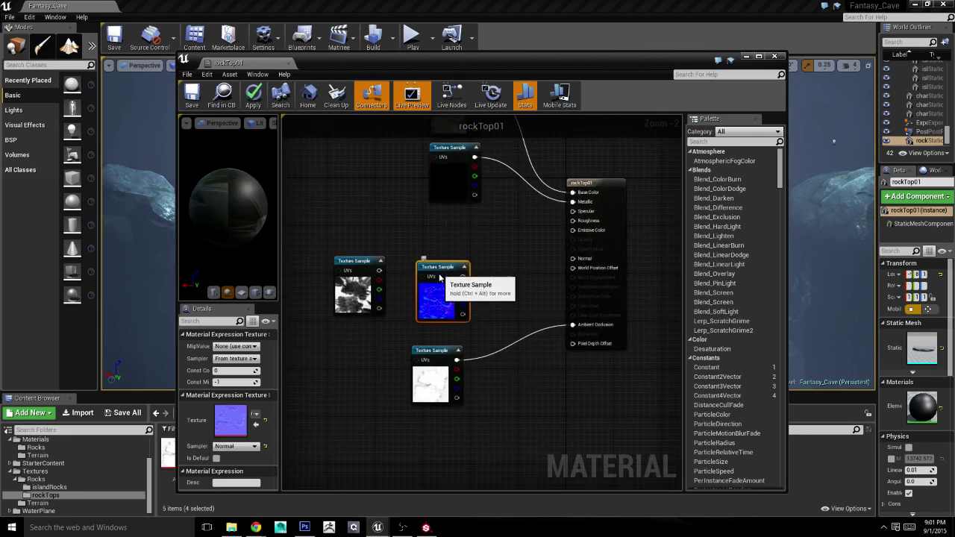
pyautogui.moveTo(354, 260)
pyautogui.mouseDown()
pyautogui.moveTo(448, 212)
pyautogui.moveTo(567, 229)
pyautogui.mouseUp()
pyautogui.moveTo(547, 310); pyautogui.dragTo(529, 270, button='right')
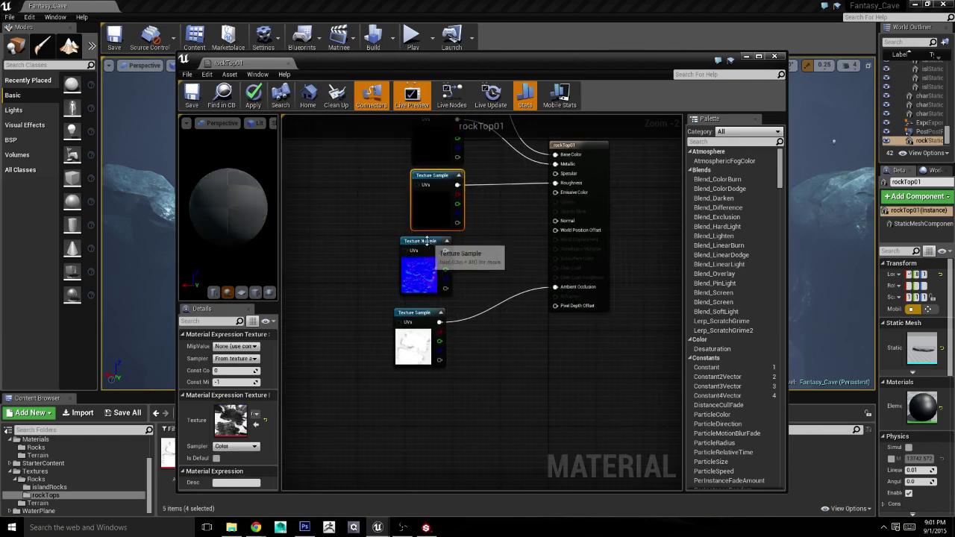
# Step: Connect the blue normal texture to Normal and close the rockTop01 material editor
pyautogui.click(440, 253)
pyautogui.moveTo(457, 250); pyautogui.dragTo(554, 220)
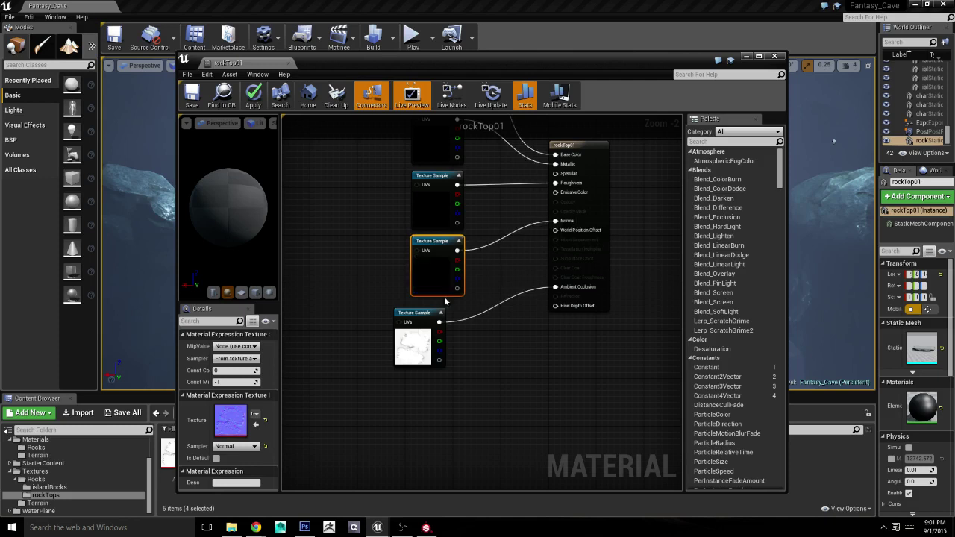
pyautogui.click(421, 313)
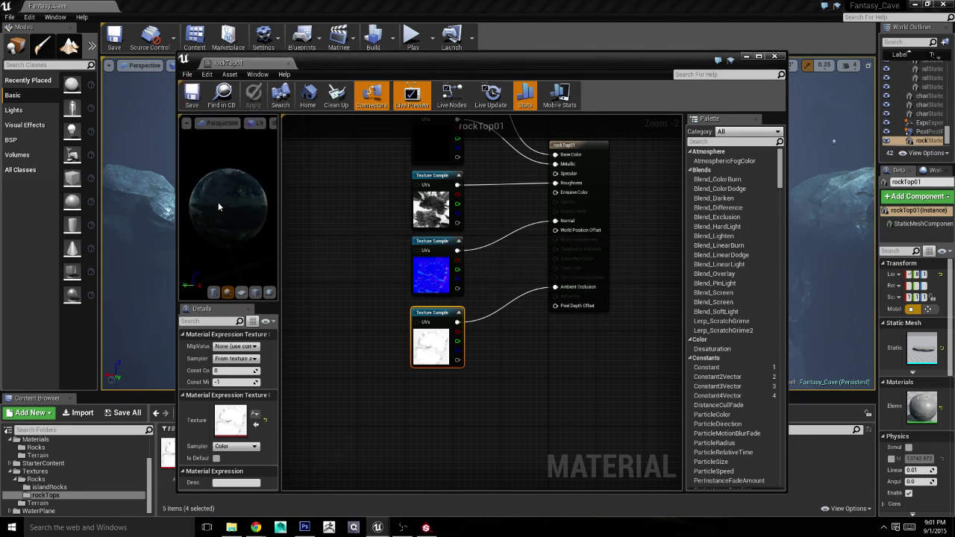
pyautogui.moveTo(334, 225); pyautogui.dragTo(362, 244, button='right')
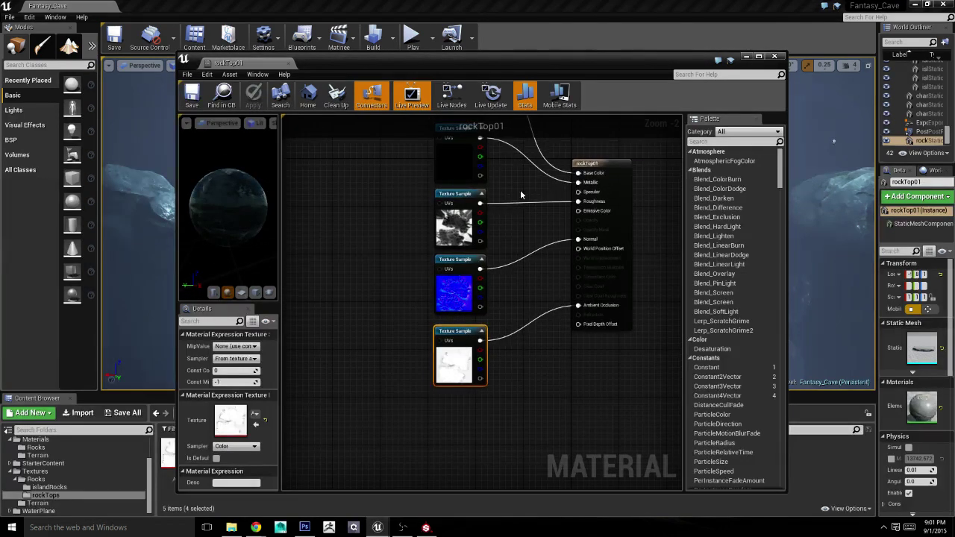
pyautogui.click(774, 60)
pyautogui.moveTo(656, 179); pyautogui.dragTo(656, 223, button='right')
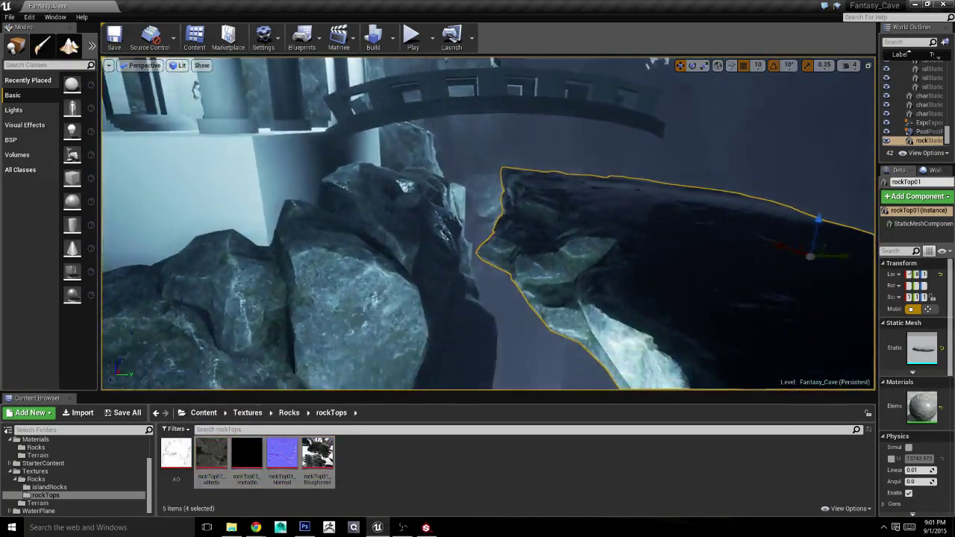
# Step: Lower rockTop01 with the Z arrow and slide it left until it sits on the pillar
pyautogui.moveTo(502, 184); pyautogui.dragTo(567, 186, button='right')
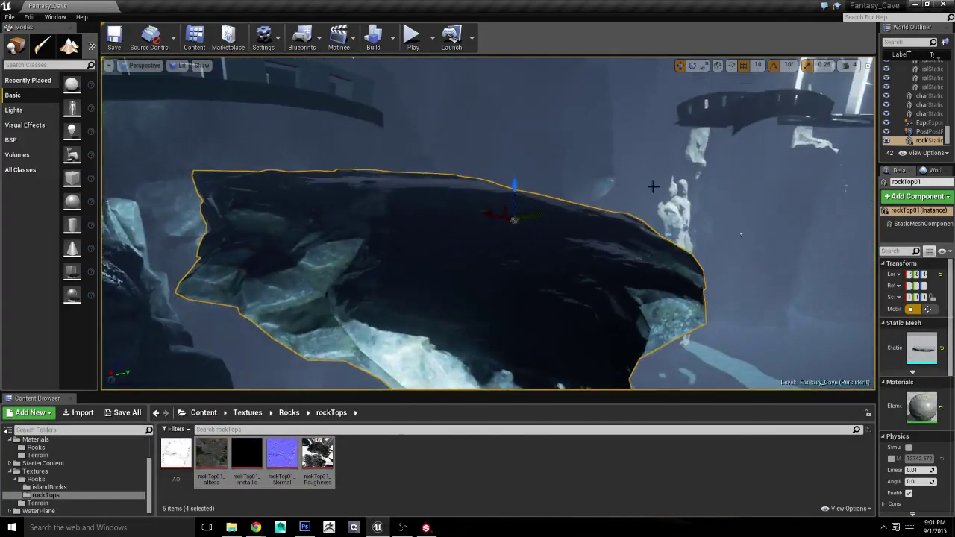
pyautogui.moveTo(502, 185); pyautogui.dragTo(501, 162, button='right')
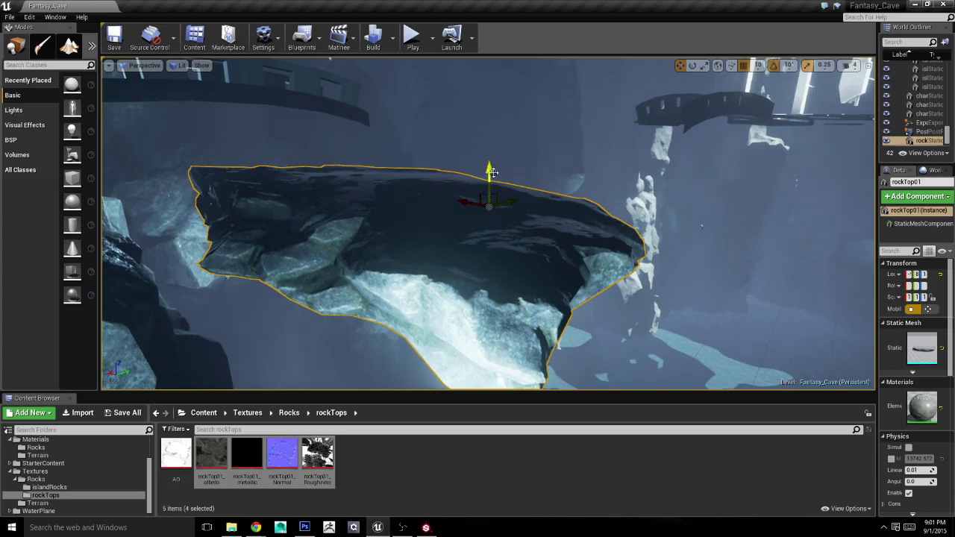
pyautogui.moveTo(492, 173); pyautogui.dragTo(500, 282)
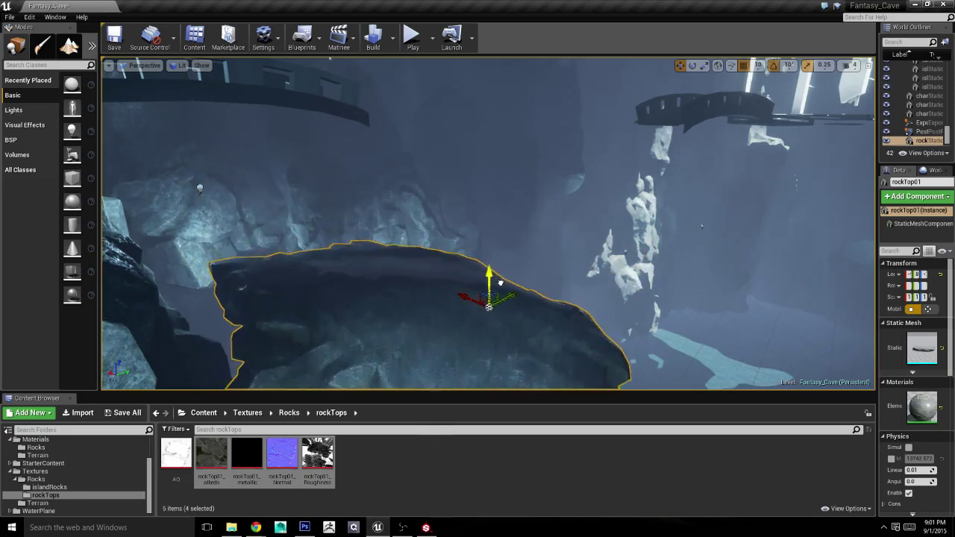
pyautogui.moveTo(500, 281); pyautogui.dragTo(500, 187, button='right')
pyautogui.moveTo(447, 210)
pyautogui.mouseDown()
pyautogui.moveTo(626, 212)
pyautogui.moveTo(618, 111)
pyautogui.mouseUp()
pyautogui.moveTo(619, 111)
pyautogui.mouseDown(button='right')
pyautogui.moveTo(601, 187)
pyautogui.moveTo(690, 191)
pyautogui.mouseUp(button='right')
pyautogui.moveTo(690, 192); pyautogui.dragTo(285, 201)
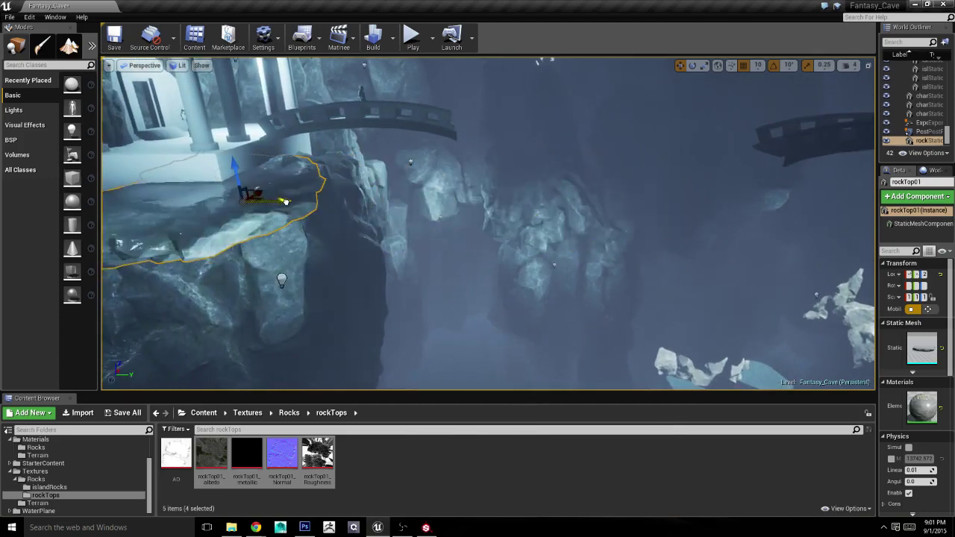
pyautogui.moveTo(286, 202)
pyautogui.mouseDown(button='right')
pyautogui.moveTo(388, 195)
pyautogui.moveTo(319, 187)
pyautogui.mouseUp(button='right')
pyautogui.moveTo(316, 170); pyautogui.dragTo(316, 215)
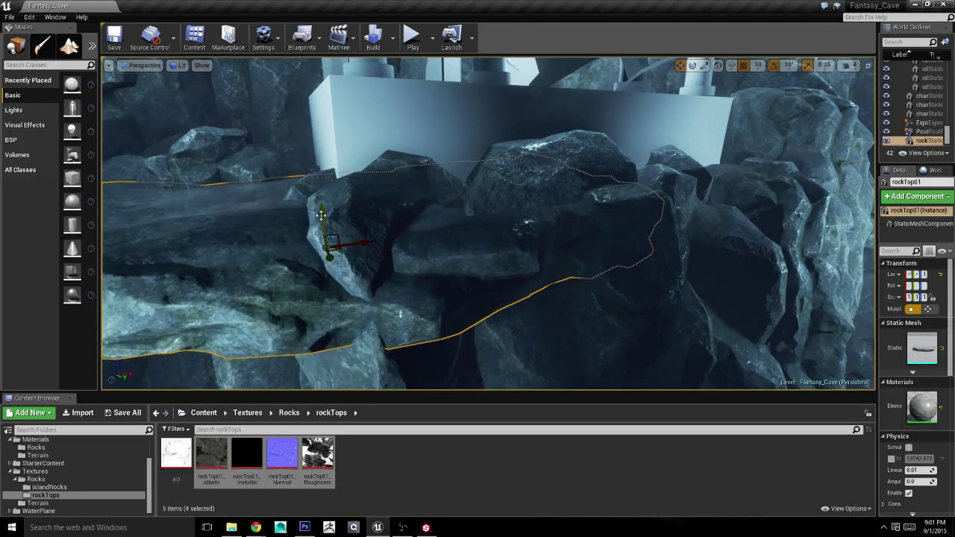
pyautogui.moveTo(320, 215); pyautogui.dragTo(331, 216, button='right')
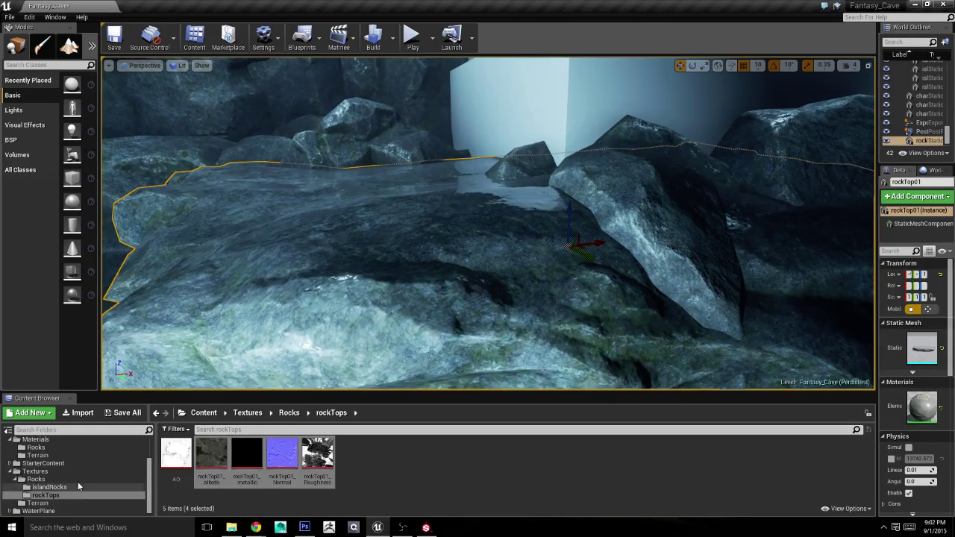
# Step: Open the rockTop01 material from Materials/Rocks and add a Constant node to its graph
pyautogui.scroll(3, 128, 472)
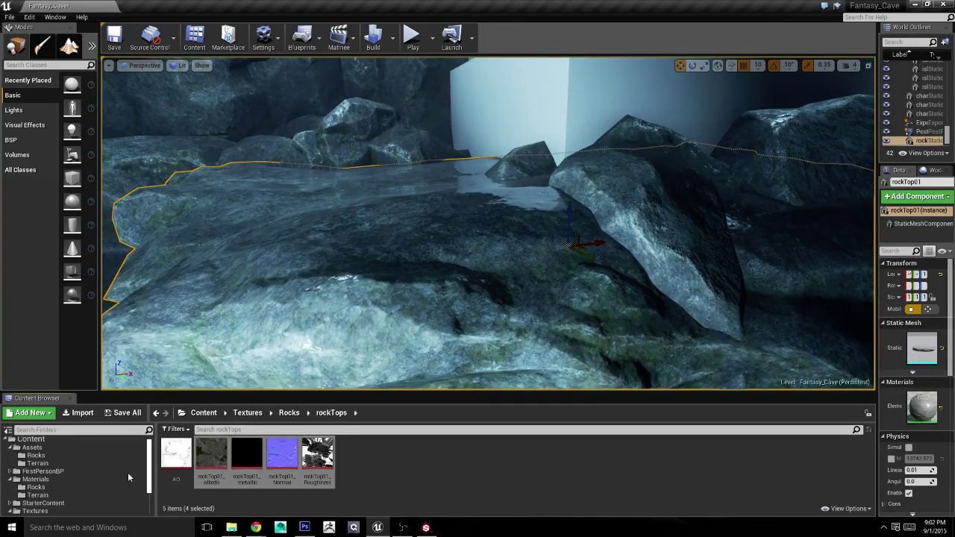
pyautogui.click(35, 487)
pyautogui.doubleClick(212, 452)
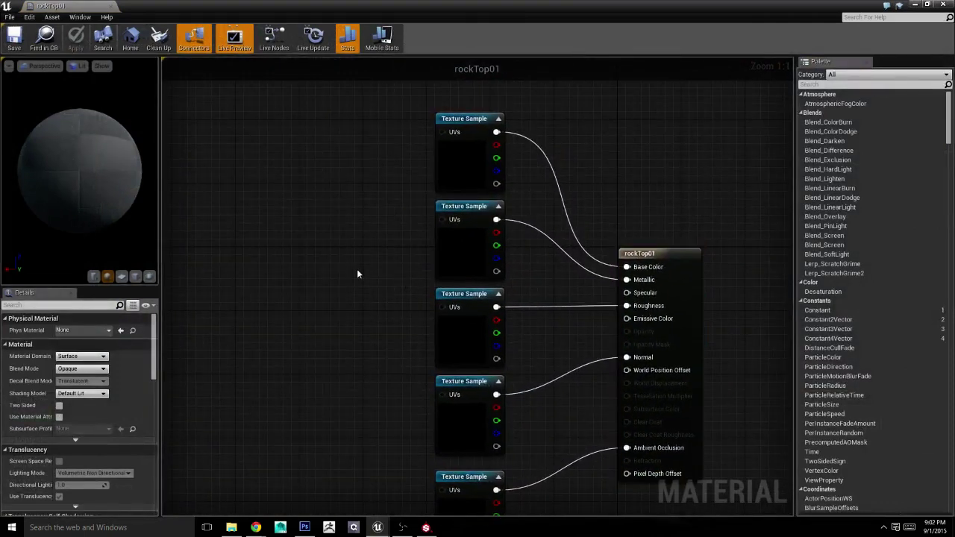
pyautogui.rightClick(358, 274)
pyautogui.write('constant')
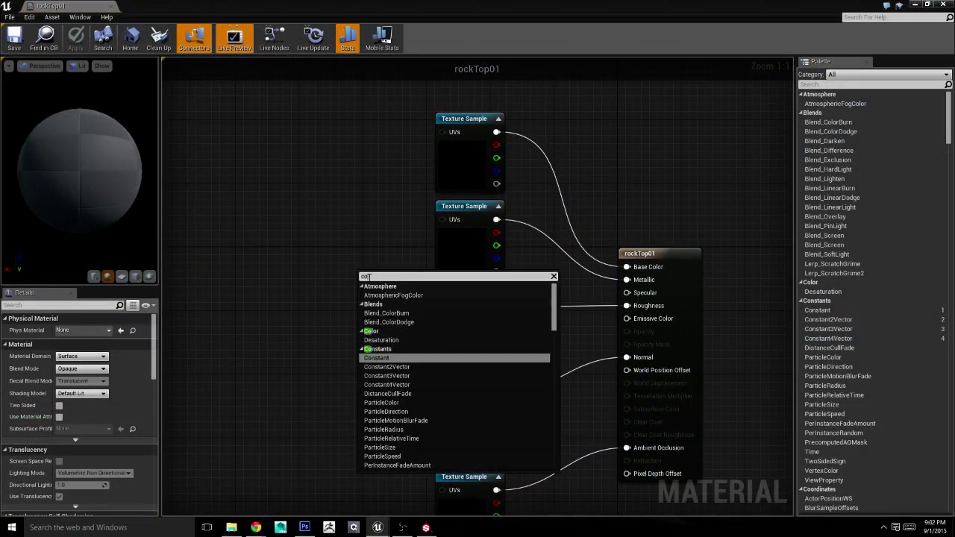
pyautogui.press('Return')
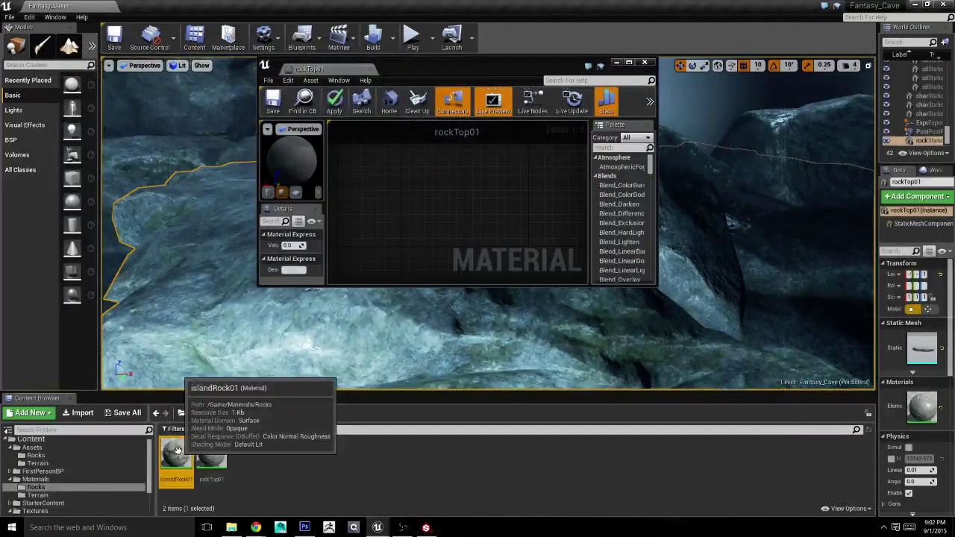
# Step: Open islandRock01 full screen, inspect its texture and roughness nodes, then close, applying changes
pyautogui.doubleClick(177, 448)
pyautogui.doubleClick(504, 65)
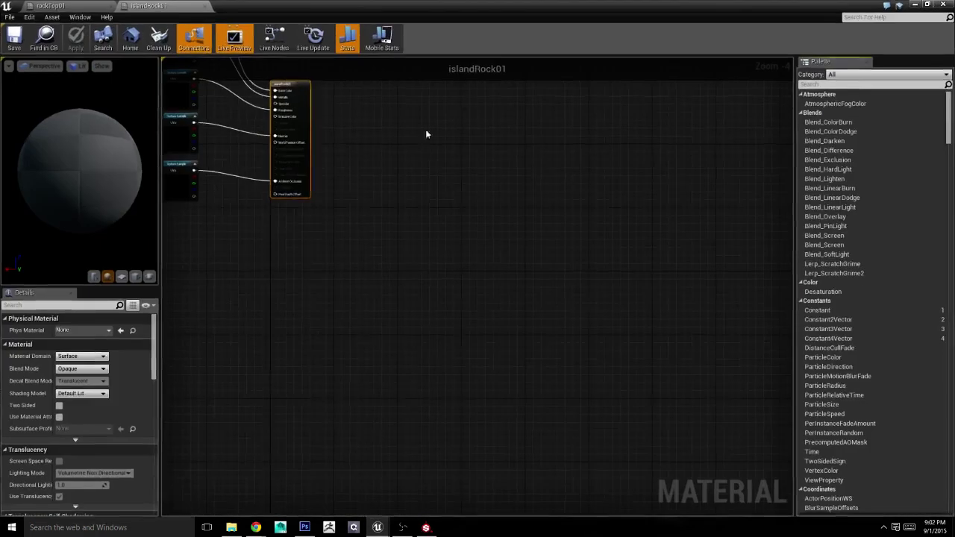
pyautogui.scroll(4, 516, 280)
pyautogui.click(375, 240)
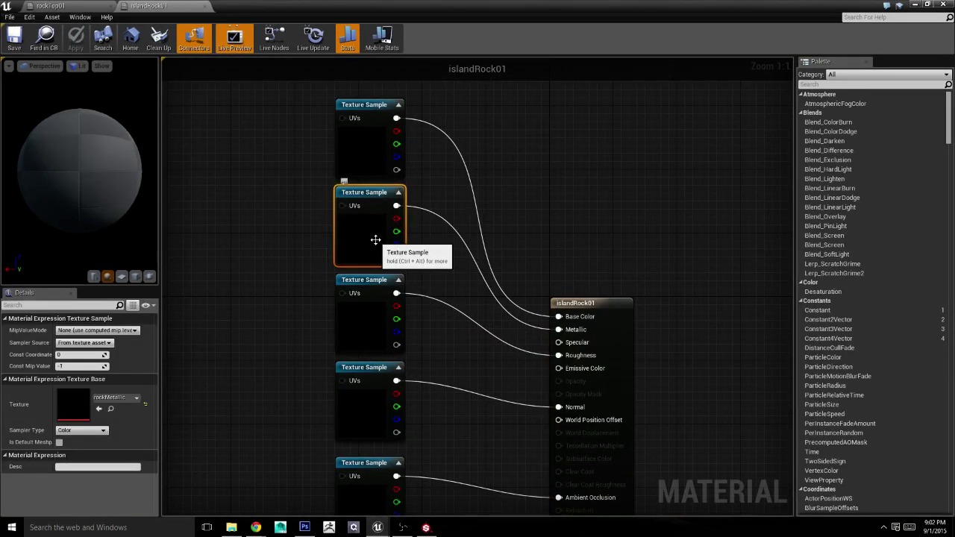
pyautogui.click(379, 319)
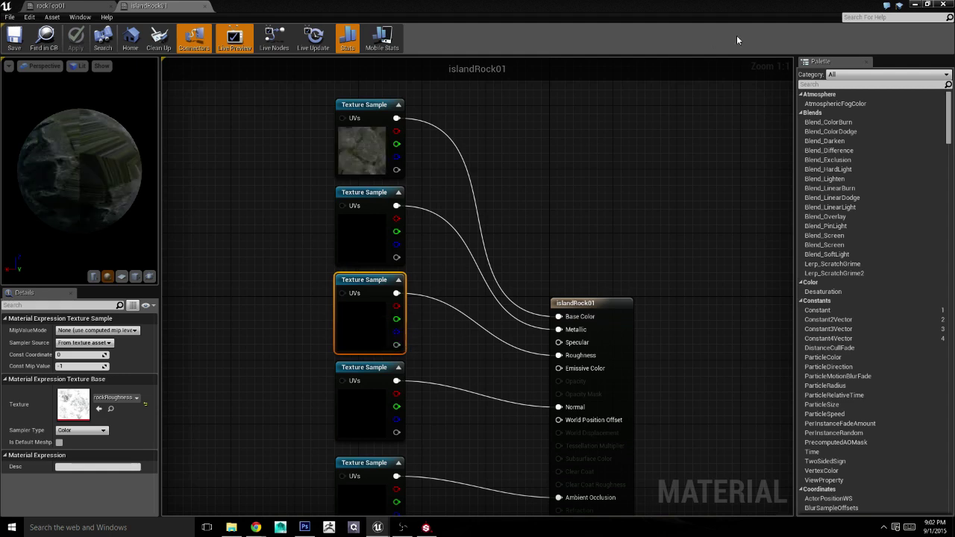
pyautogui.click(943, 4)
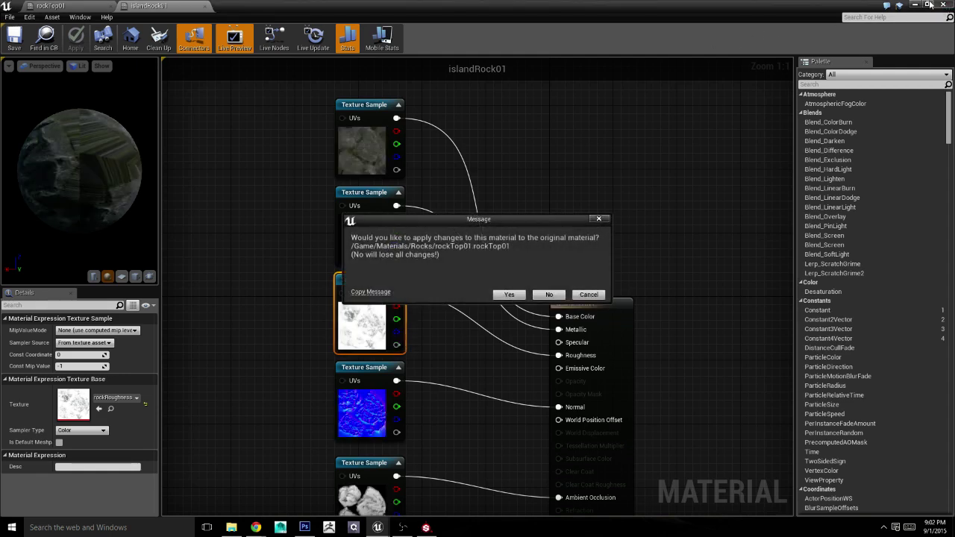
pyautogui.click(550, 295)
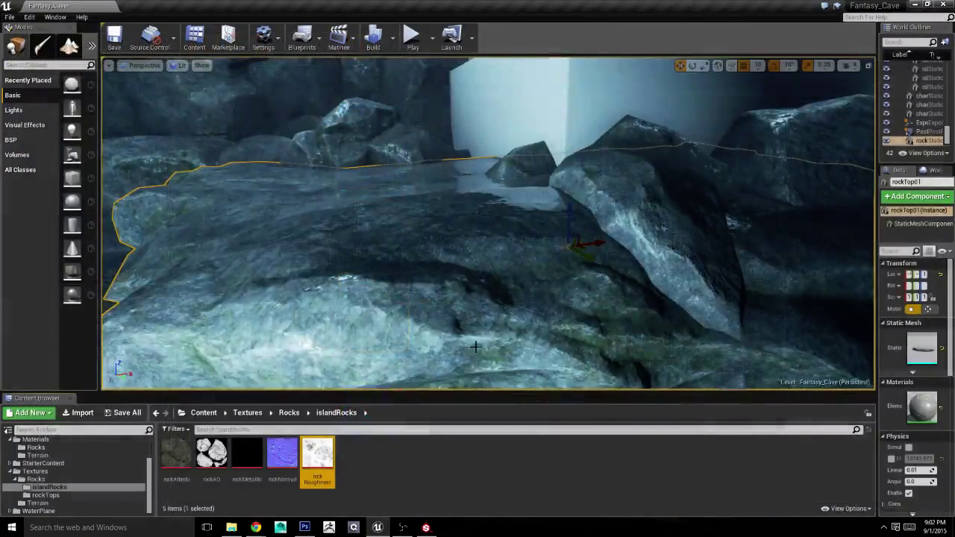
# Step: In the rockTop01 roughness document, convert the background to Layer 0 and duplicate it
pyautogui.click(310, 530)
pyautogui.click(201, 36)
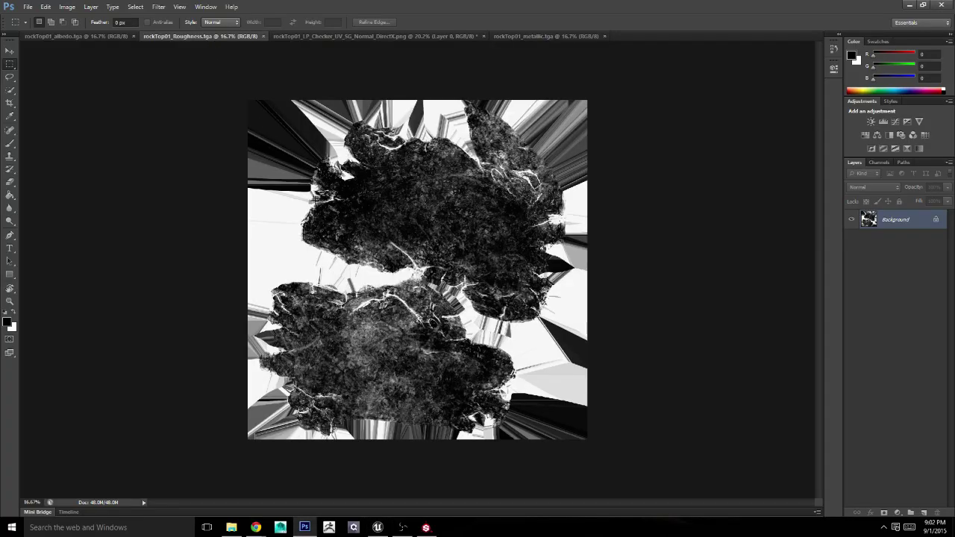
pyautogui.keyDown('alt'); pyautogui.scroll(2, 348, 226); pyautogui.keyUp('alt')
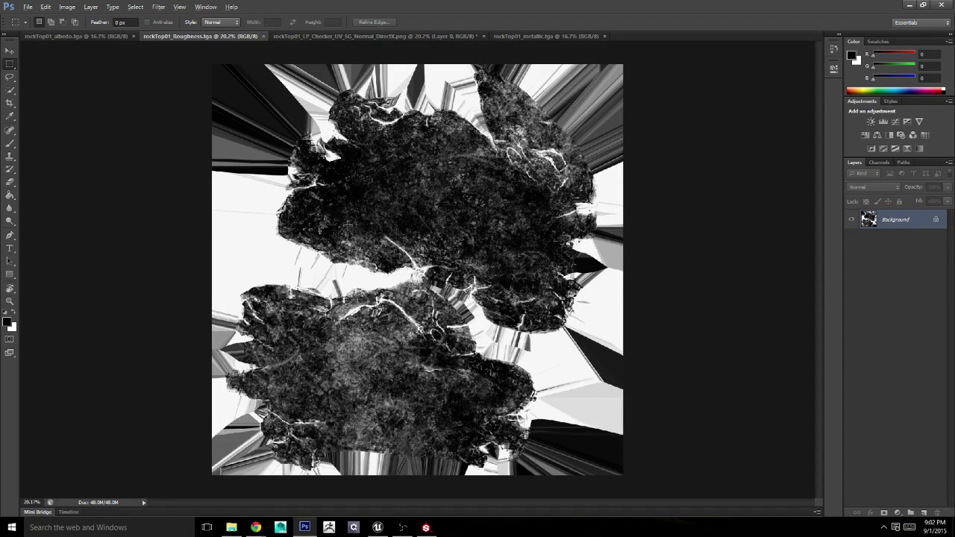
pyautogui.click(67, 7)
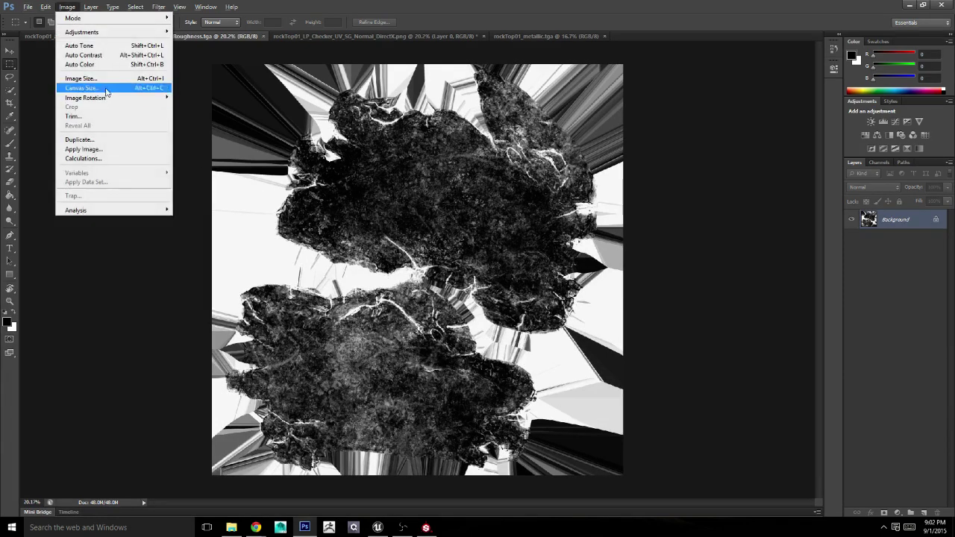
pyautogui.moveTo(113, 31)
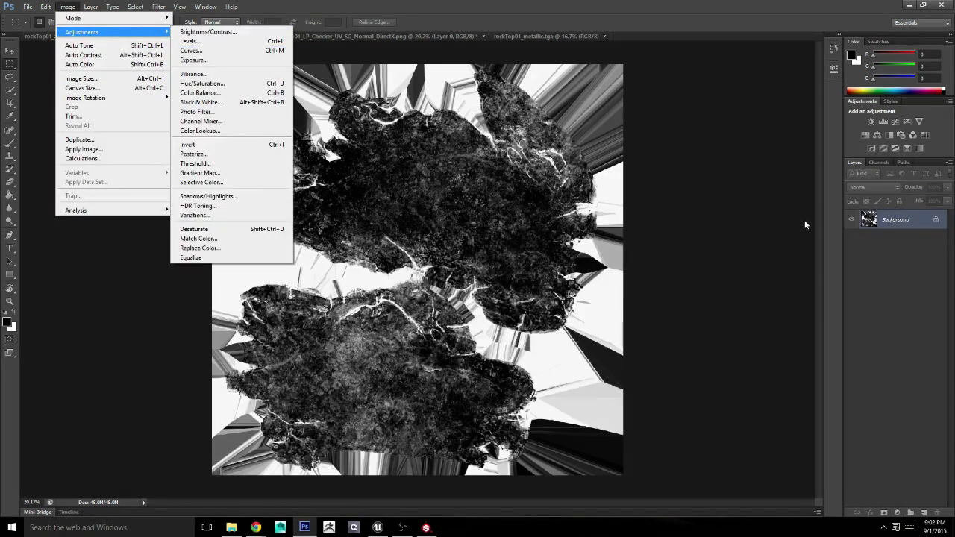
pyautogui.click(887, 225)
pyautogui.doubleClick(901, 221)
pyautogui.click(559, 162)
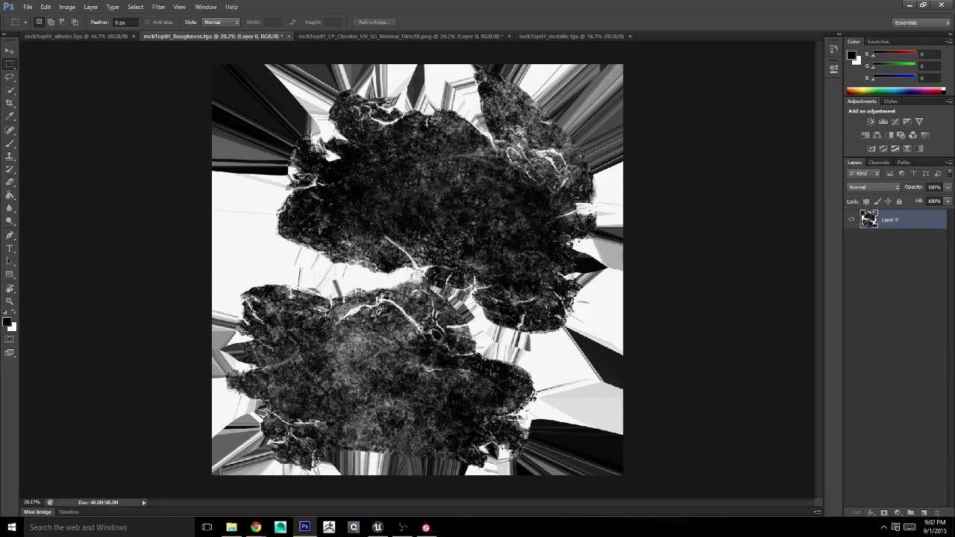
pyautogui.rightClick(921, 224)
pyautogui.click(843, 209)
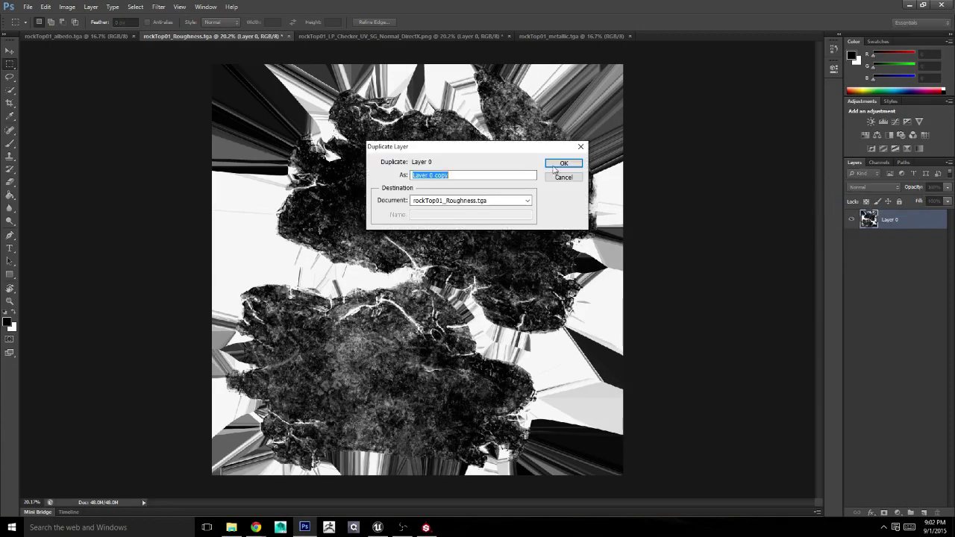
pyautogui.click(563, 164)
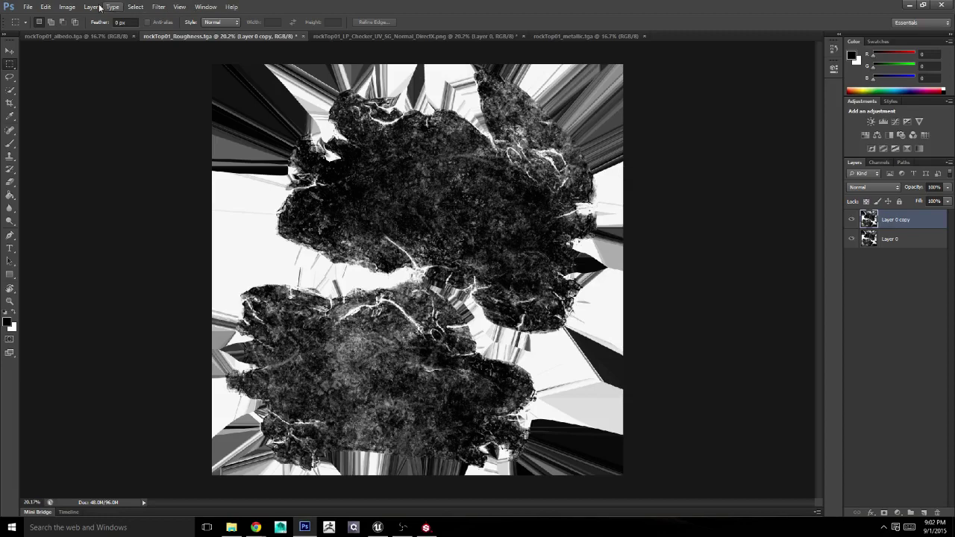
# Step: Brighten the duplicate with Levels, pulling the white point and midtones left
pyautogui.click(68, 7)
pyautogui.moveTo(115, 37)
pyautogui.click(209, 43)
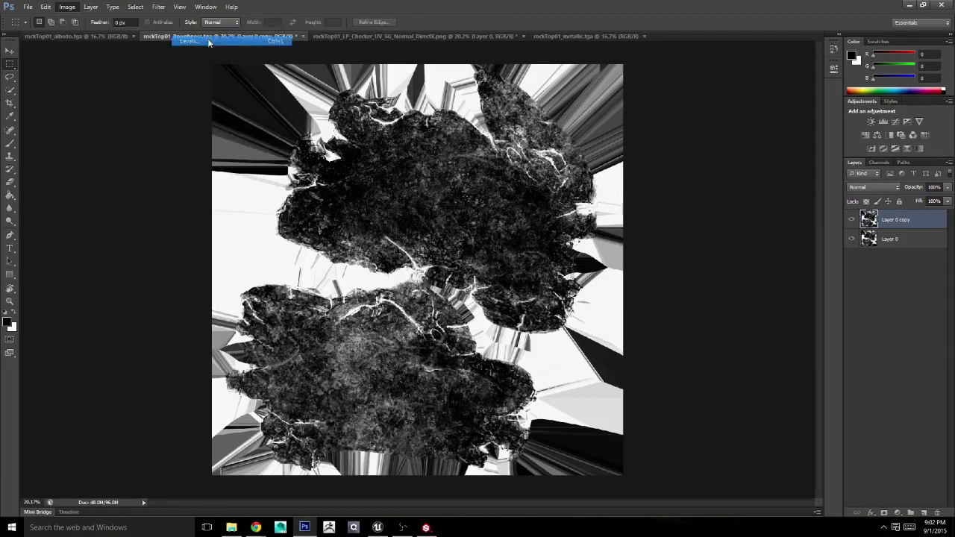
pyautogui.moveTo(476, 118); pyautogui.dragTo(660, 132)
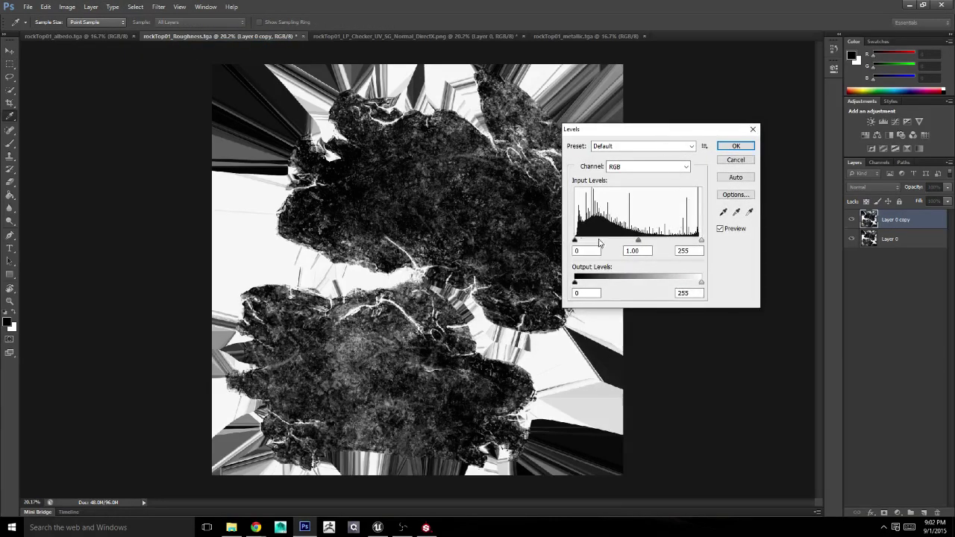
pyautogui.moveTo(701, 240); pyautogui.dragTo(586, 243)
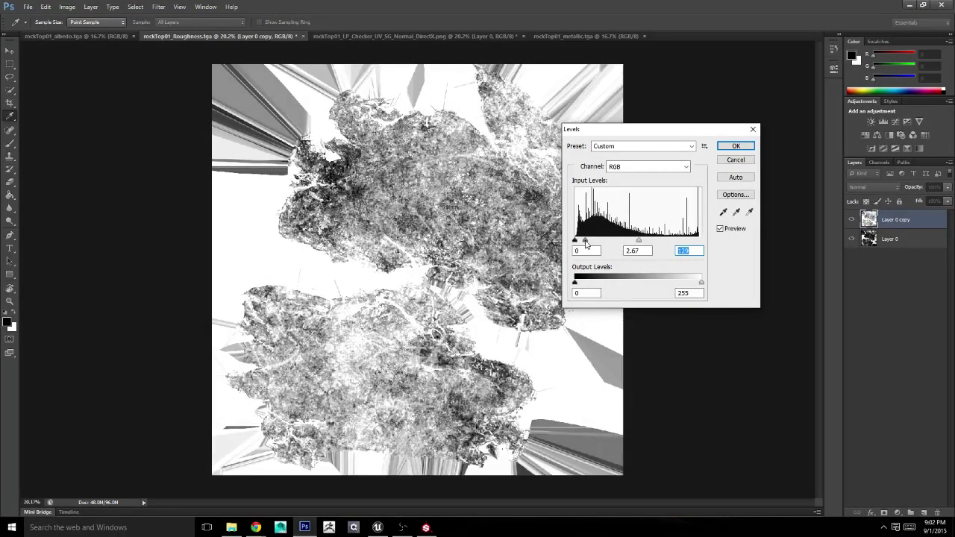
pyautogui.moveTo(584, 243); pyautogui.dragTo(582, 243)
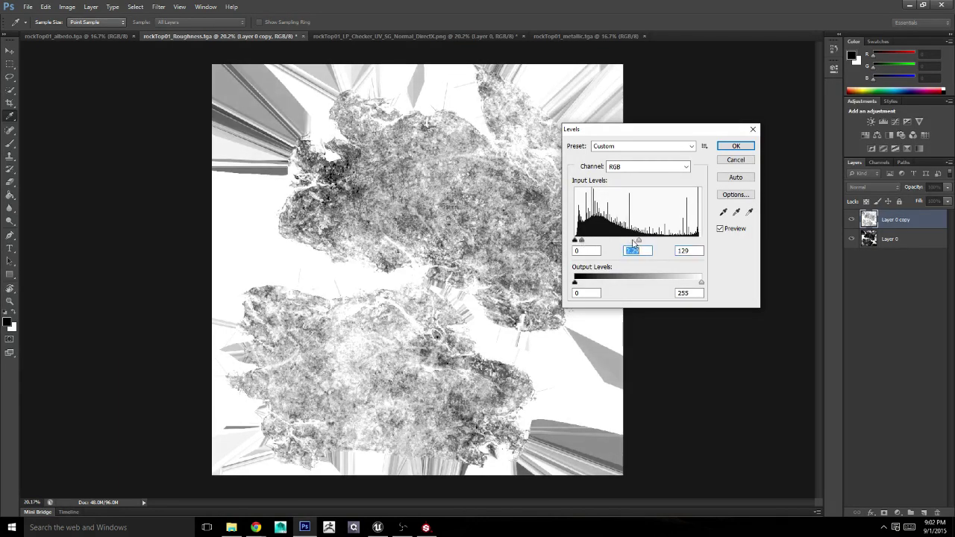
pyautogui.moveTo(632, 242); pyautogui.dragTo(625, 243)
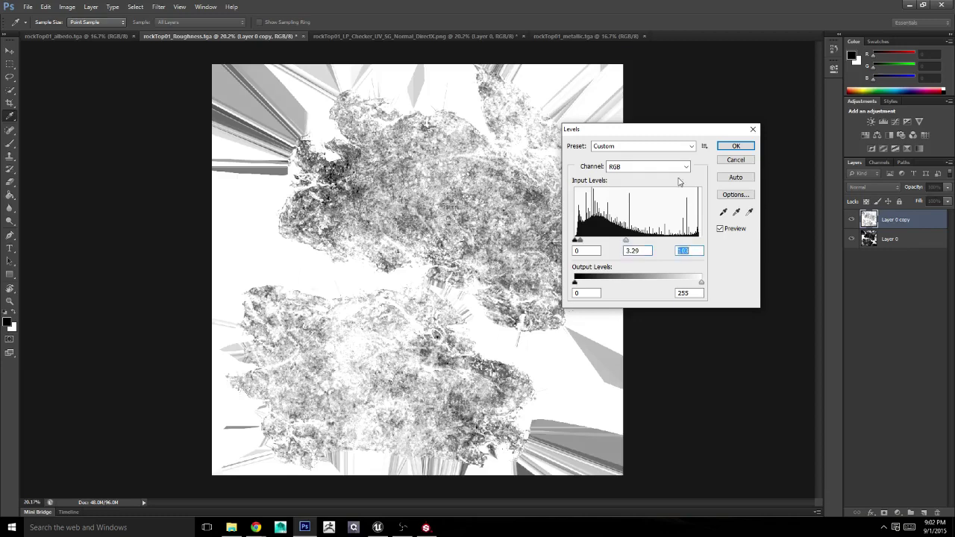
pyautogui.click(732, 147)
# Step: Overwrite rockTop01_Roughness.tga as a 24 bits/pixel Targa, then go back to Unreal
pyautogui.click(28, 7)
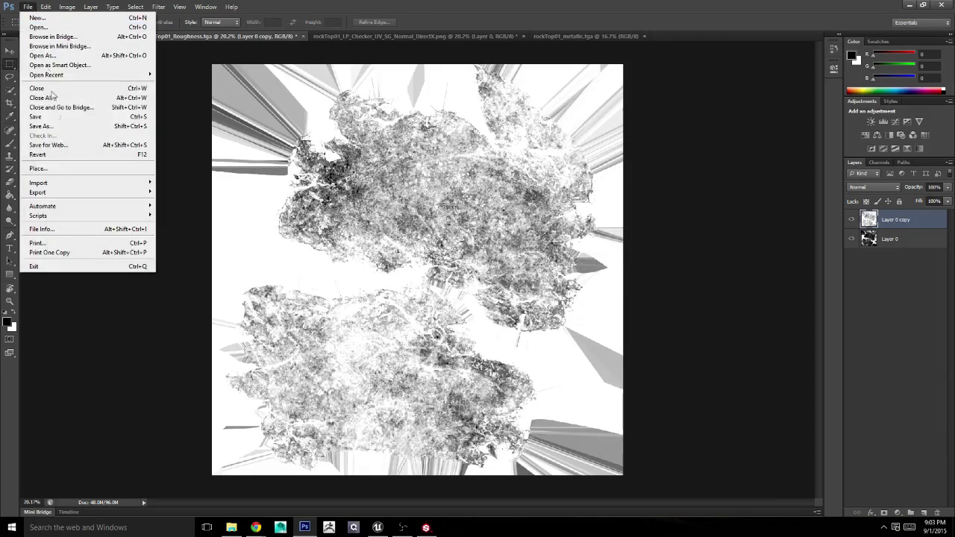
pyautogui.click(45, 126)
pyautogui.click(500, 262)
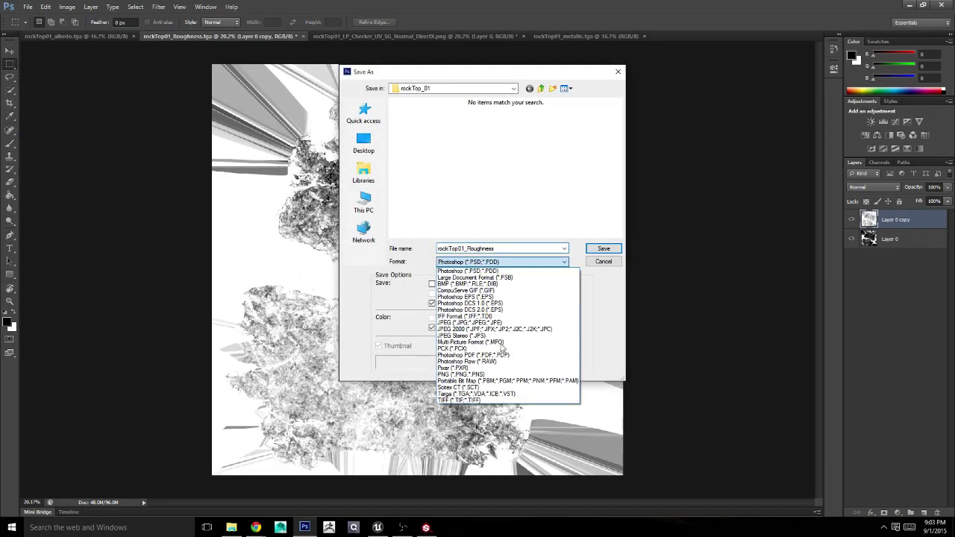
pyautogui.click(481, 393)
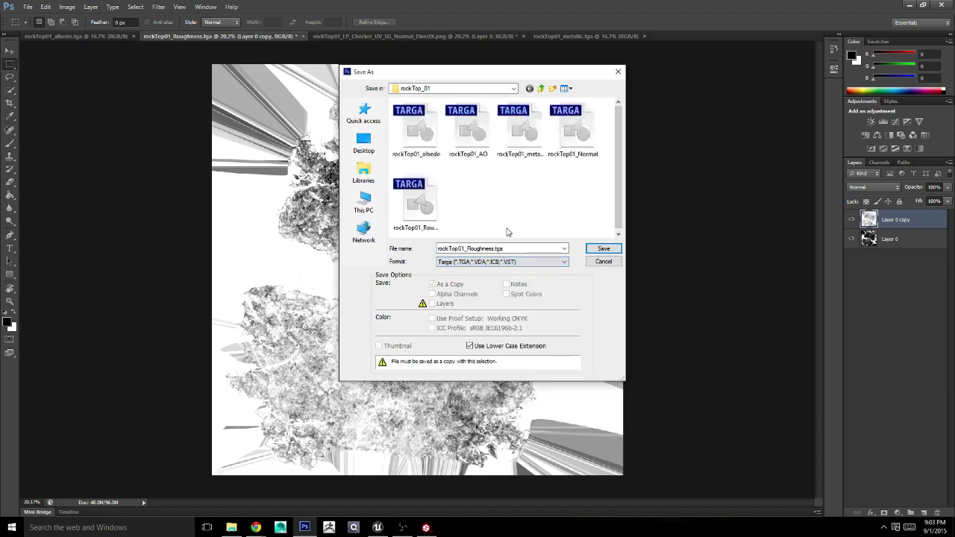
pyautogui.doubleClick(417, 205)
pyautogui.click(470, 195)
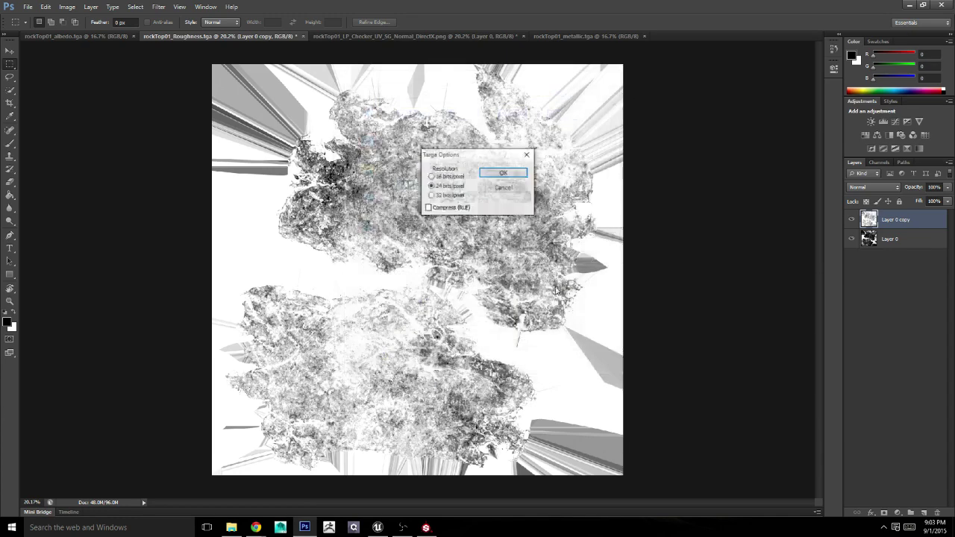
pyautogui.click(512, 171)
pyautogui.click(425, 528)
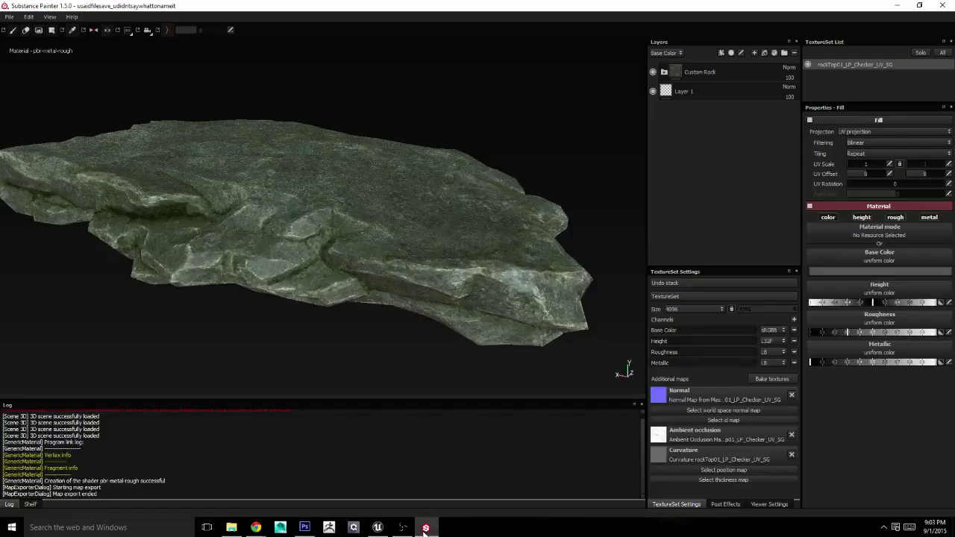
pyautogui.click(381, 530)
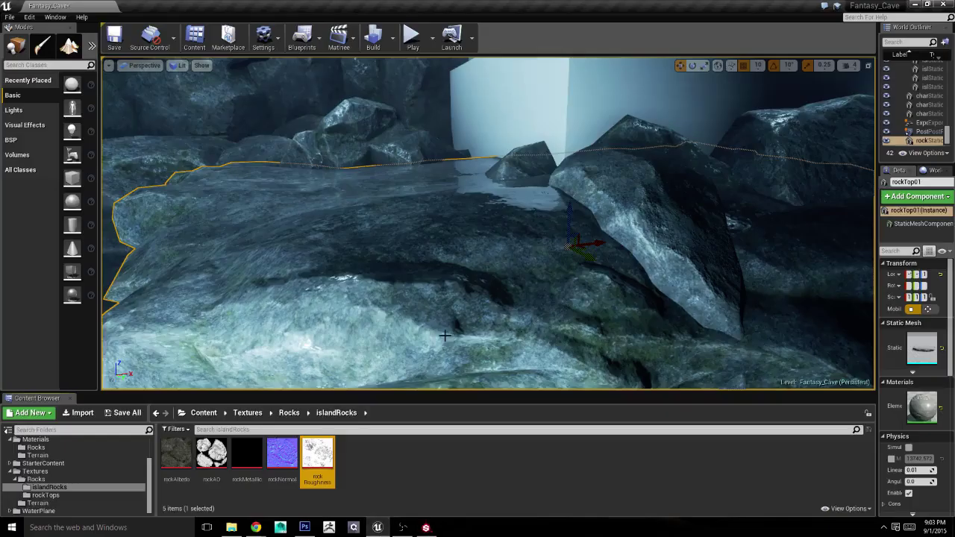
# Step: Reimport the rockRoughness texture using the updated rockTop01_Roughness file
pyautogui.rightClick(321, 457)
pyautogui.moveTo(373, 354)
pyautogui.click(469, 354)
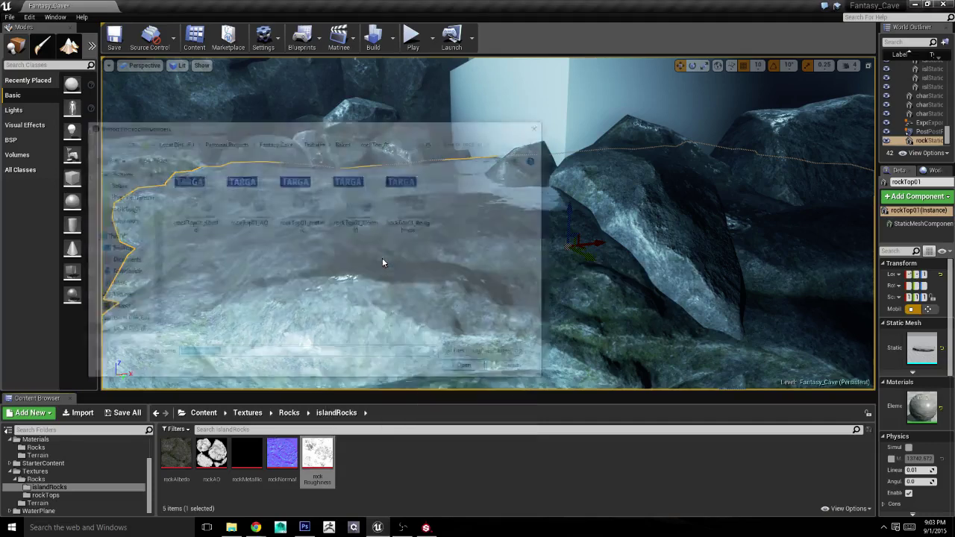
pyautogui.doubleClick(411, 203)
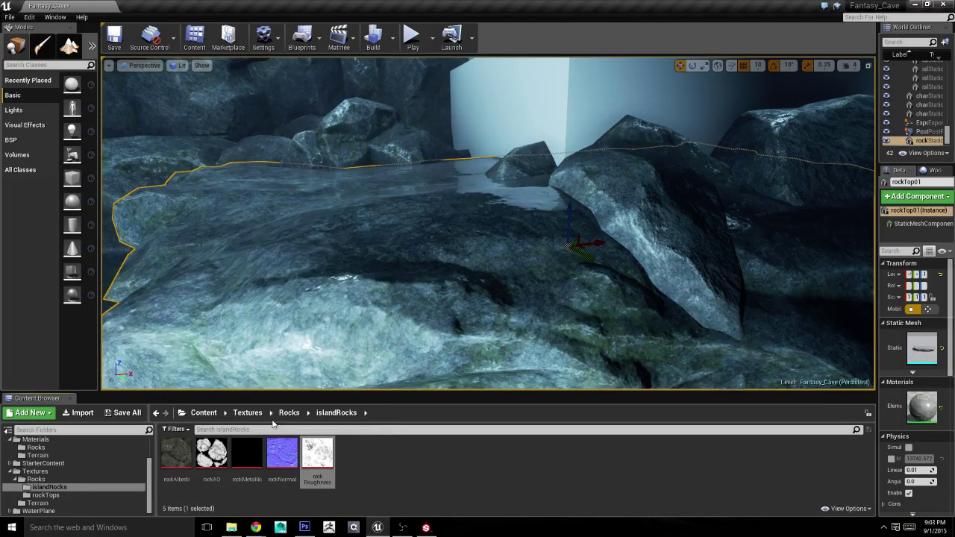
pyautogui.rightClick(385, 334)
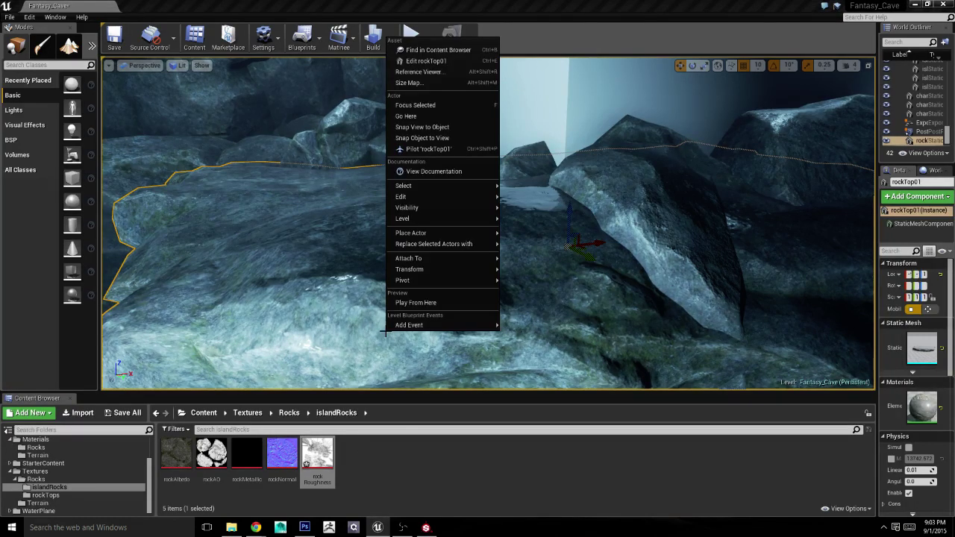
pyautogui.moveTo(386, 333)
pyautogui.mouseDown(button='right')
pyautogui.moveTo(478, 246)
pyautogui.moveTo(373, 287)
pyautogui.moveTo(373, 243)
pyautogui.mouseUp(button='right')
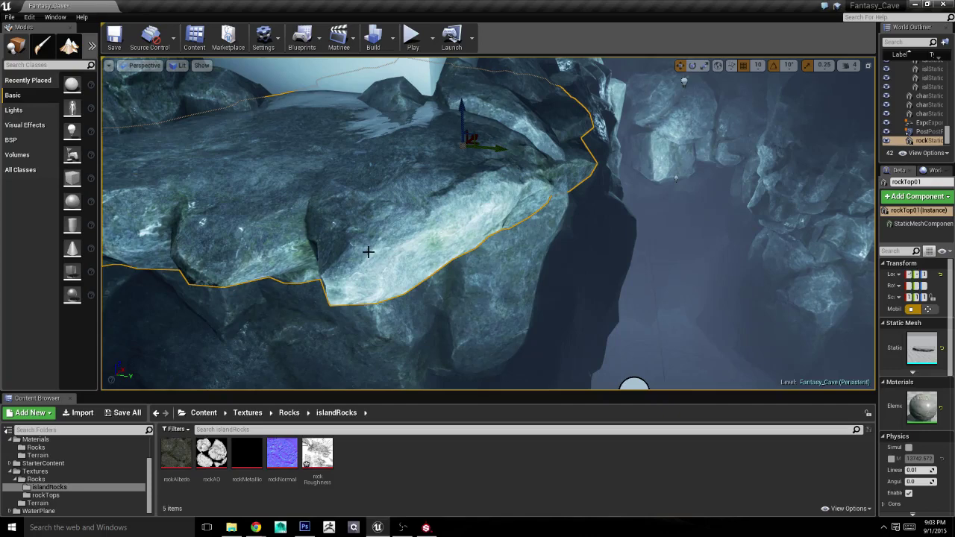
# Step: Undo the last three editor actions with Ctrl+Z and frame the selected rock with F
pyautogui.click(90, 494)
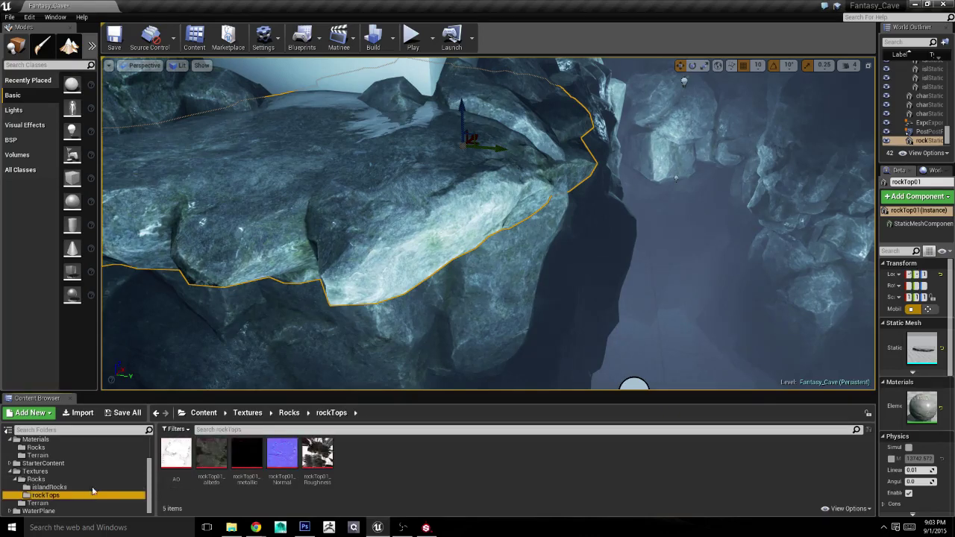
pyautogui.rightClick(313, 446)
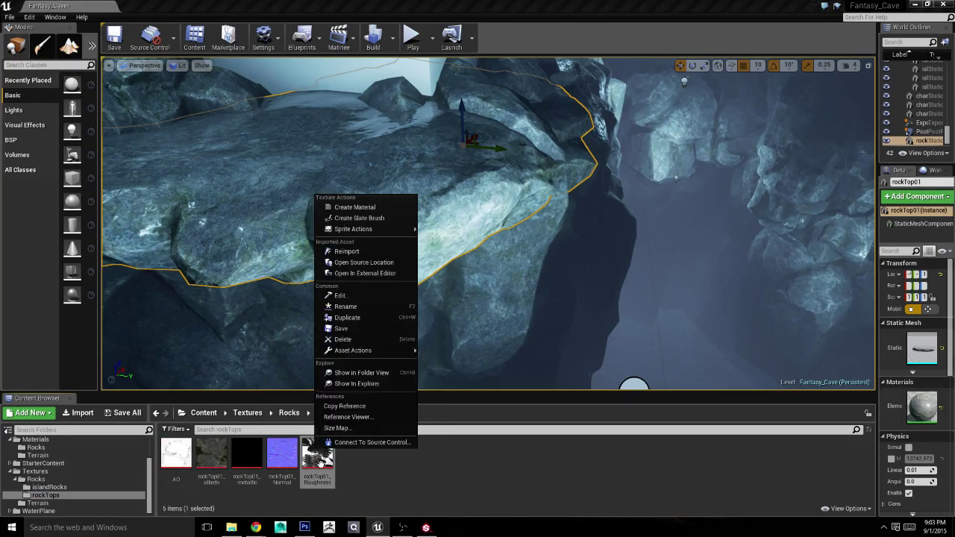
pyautogui.click(407, 329)
pyautogui.click(108, 486)
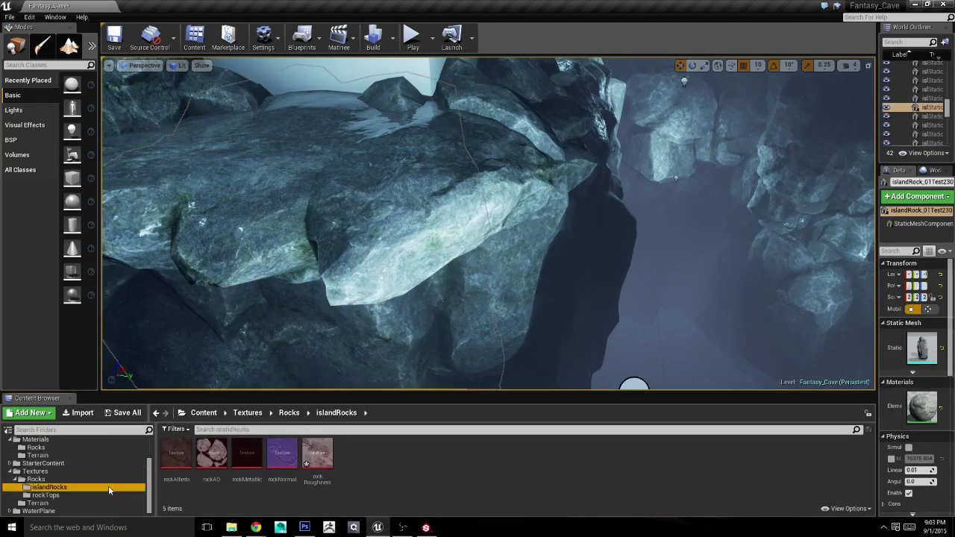
pyautogui.hotkey('ctrl', 'z')
pyautogui.hotkey('ctrl', 'z')
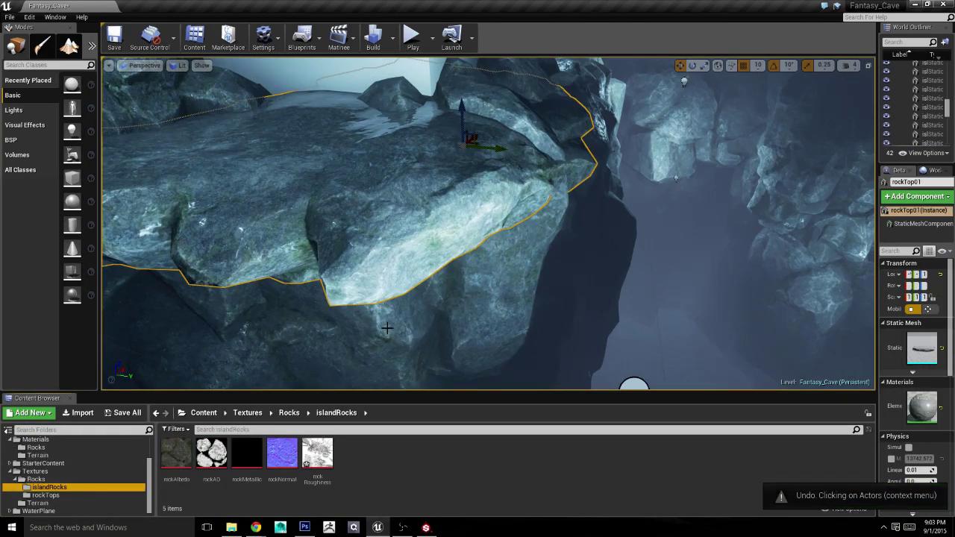
pyautogui.hotkey('ctrl', 'z')
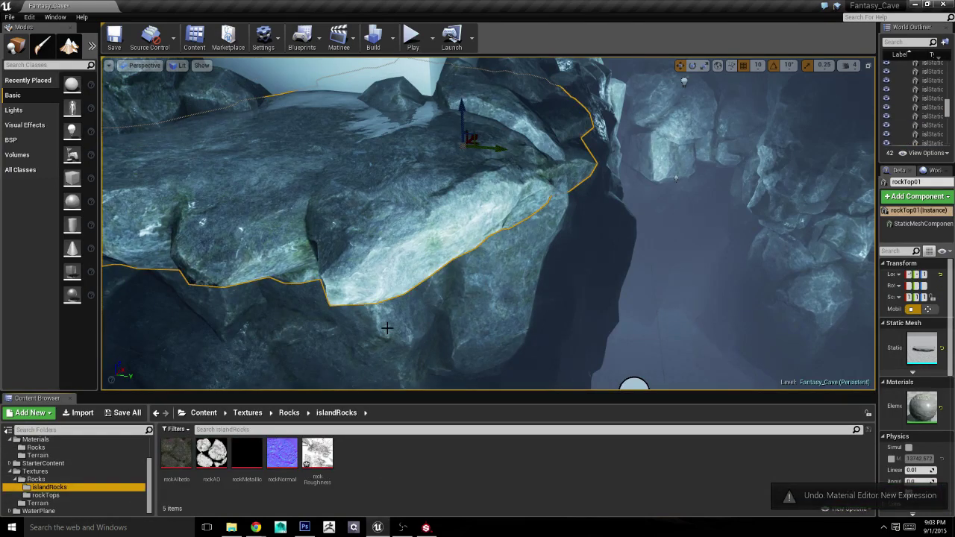
pyautogui.hotkey('ctrl', 'z')
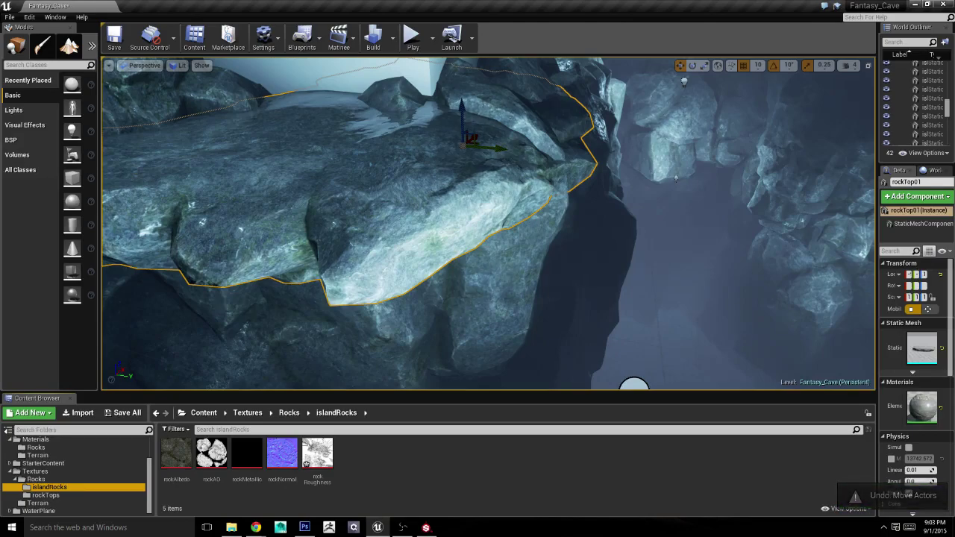
pyautogui.press('f')
pyautogui.moveTo(488, 224)
pyautogui.keyDown('alt'); pyautogui.mouseDown()
pyautogui.moveTo(373, 224)
pyautogui.moveTo(388, 324)
pyautogui.mouseUp(); pyautogui.keyUp('alt')
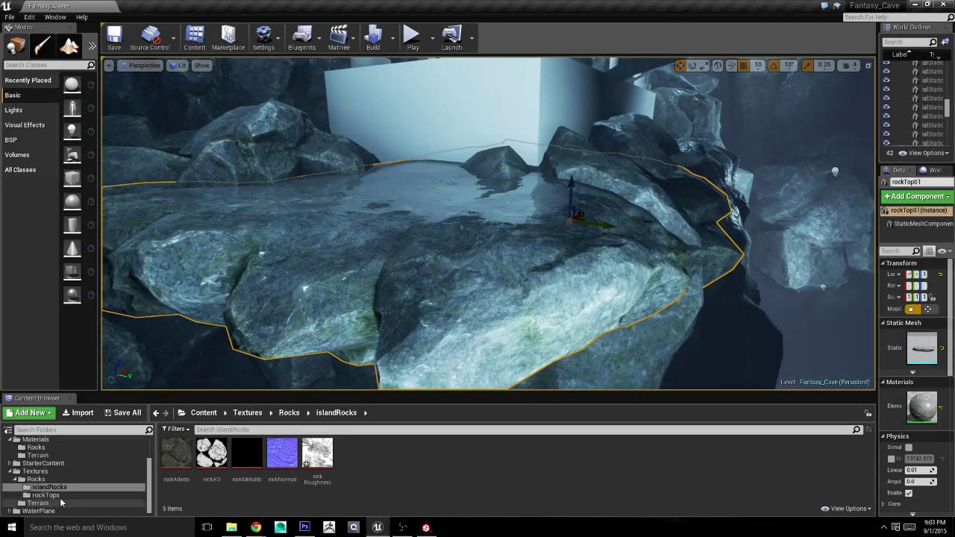
# Step: Reimport rockTop01_Roughness from the rockTops folder so the brightened map takes effect
pyautogui.click(46, 494)
pyautogui.rightClick(311, 449)
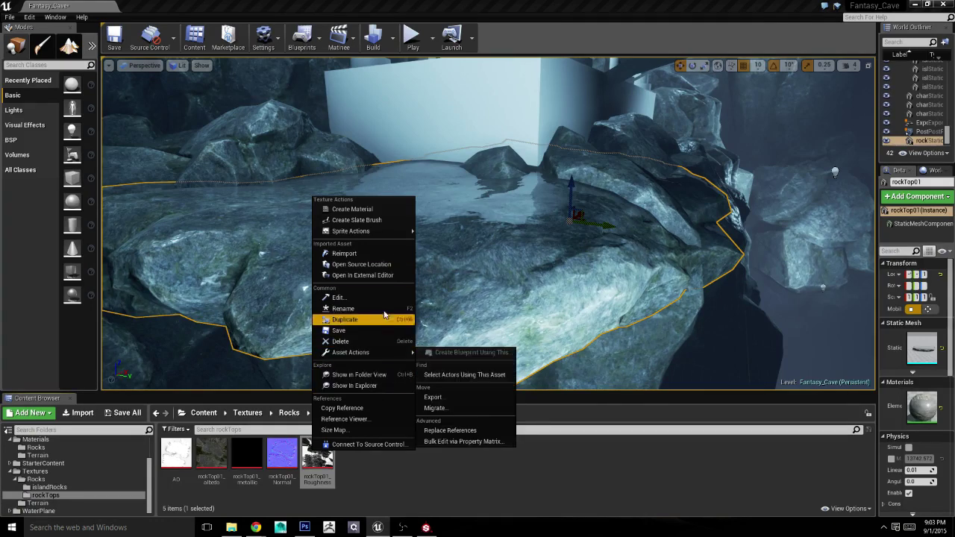
pyautogui.click(384, 255)
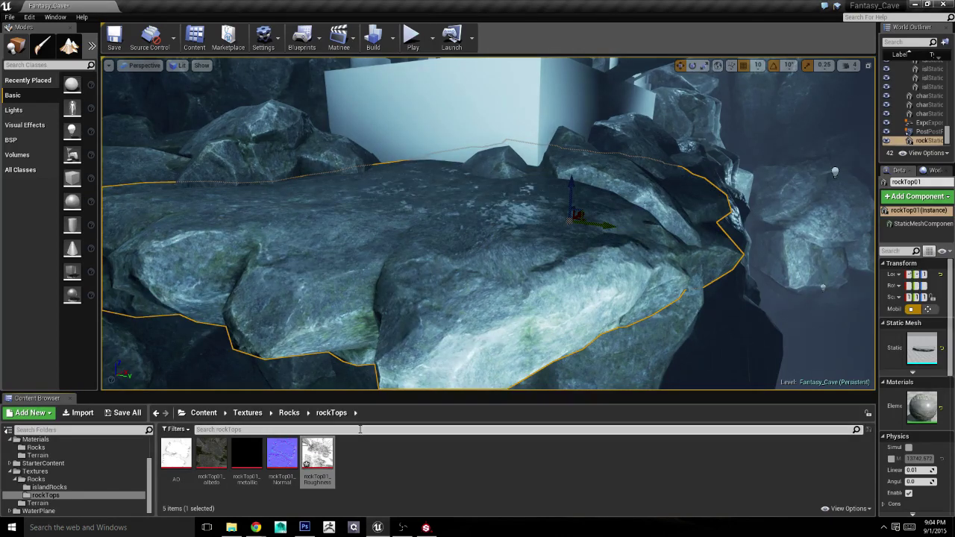
pyautogui.moveTo(452, 270); pyautogui.dragTo(462, 246)
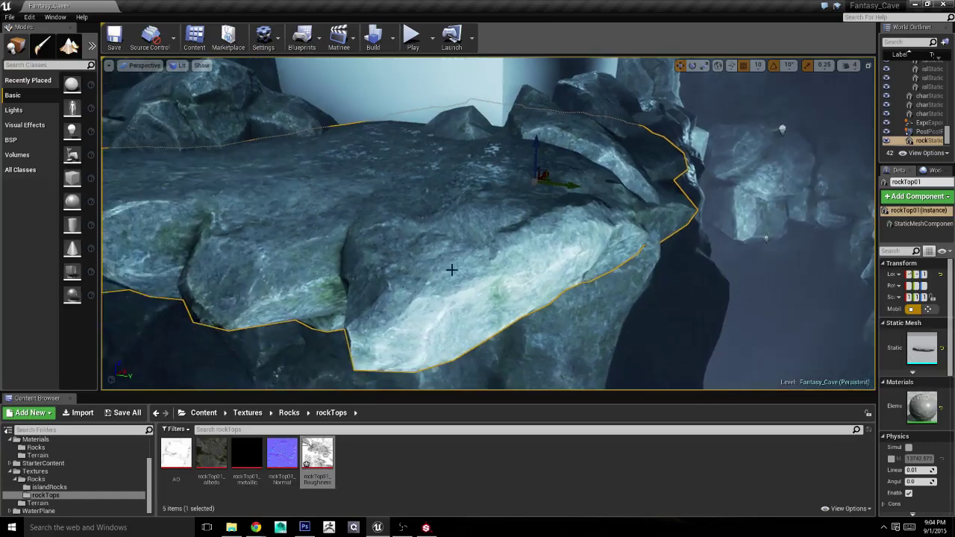
# Step: Lower the rockTop01 slab and shift it left, then select an island rock pillar
pyautogui.moveTo(530, 154)
pyautogui.mouseDown()
pyautogui.moveTo(663, 305)
pyautogui.moveTo(732, 241)
pyautogui.moveTo(584, 221)
pyautogui.moveTo(443, 269)
pyautogui.moveTo(459, 153)
pyautogui.moveTo(437, 176)
pyautogui.mouseUp()
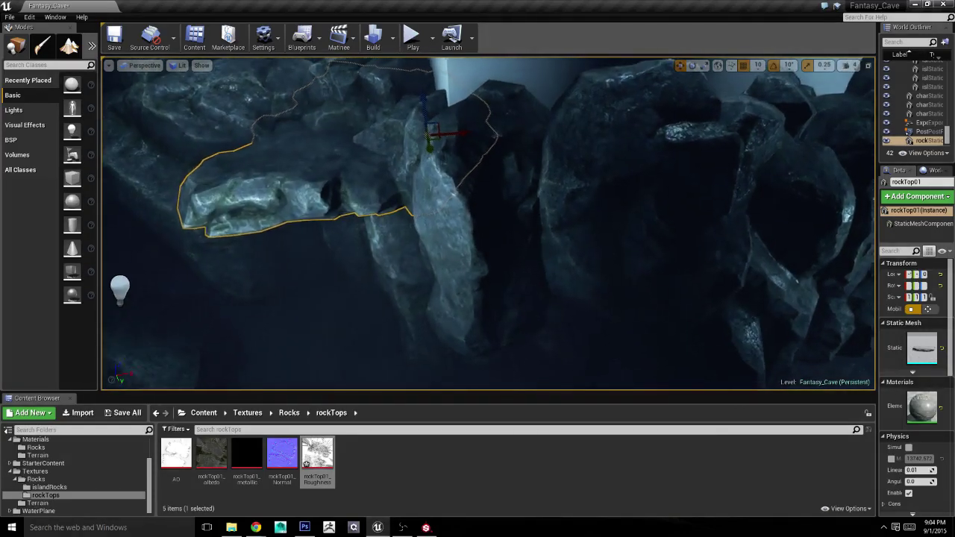
pyautogui.moveTo(415, 121)
pyautogui.mouseDown()
pyautogui.moveTo(573, 89)
pyautogui.moveTo(476, 166)
pyautogui.mouseUp()
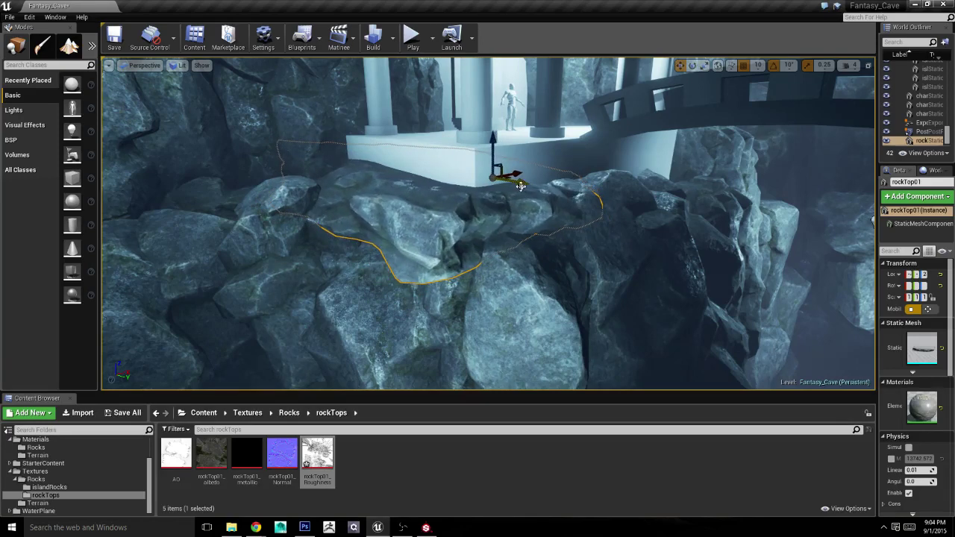
pyautogui.moveTo(496, 144); pyautogui.dragTo(494, 148)
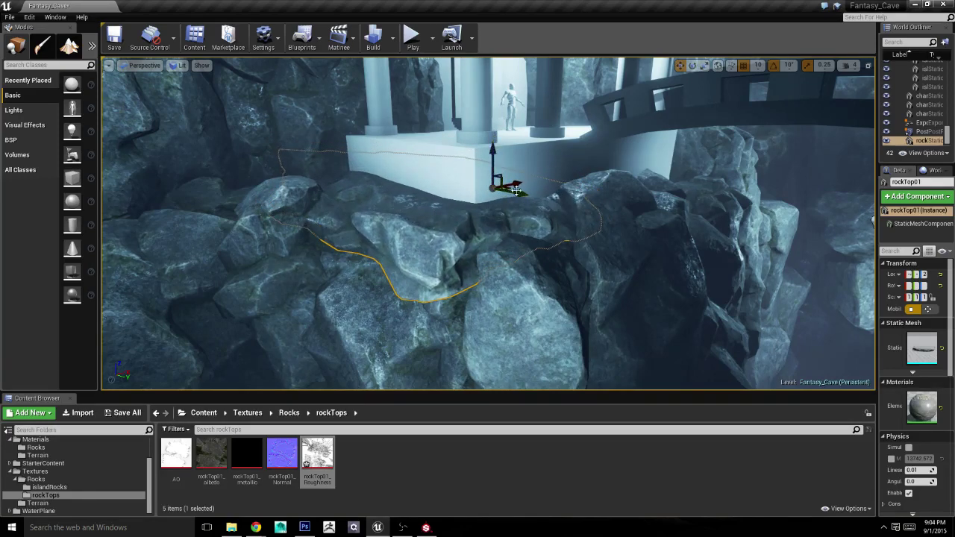
pyautogui.moveTo(516, 191); pyautogui.dragTo(774, 181, button='right')
pyautogui.moveTo(461, 158); pyautogui.dragTo(450, 160)
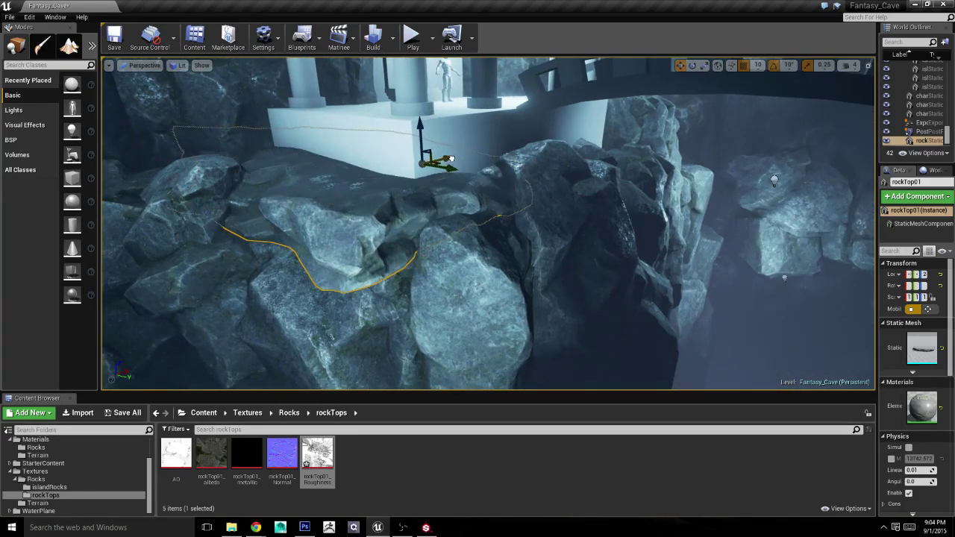
pyautogui.click(682, 266)
pyautogui.moveTo(682, 266); pyautogui.dragTo(656, 254, button='right')
# Step: Rotate rockTop01 by 10 degrees and shift it left toward the bridge
pyautogui.moveTo(580, 266); pyautogui.dragTo(579, 266, button='right')
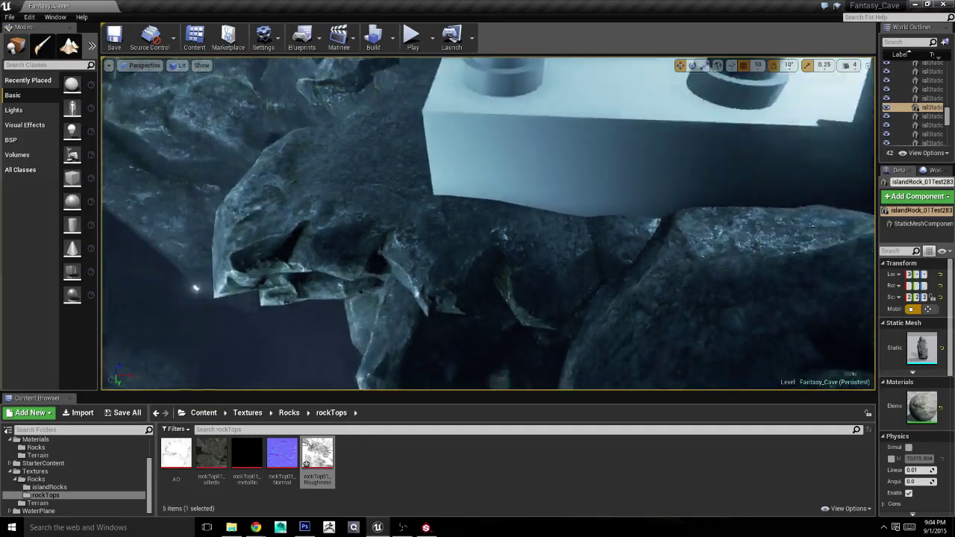
pyautogui.click(529, 187)
pyautogui.press('e')
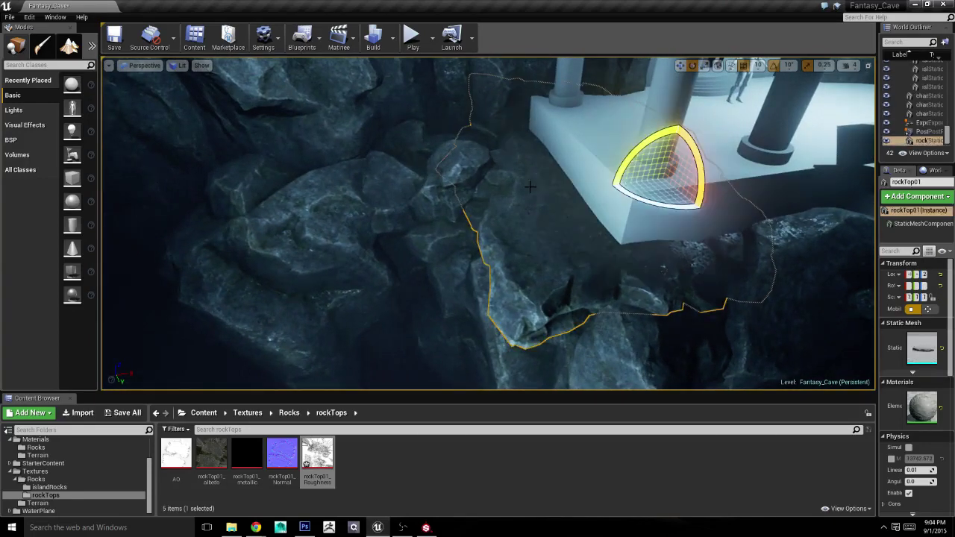
pyautogui.moveTo(620, 158); pyautogui.dragTo(641, 160)
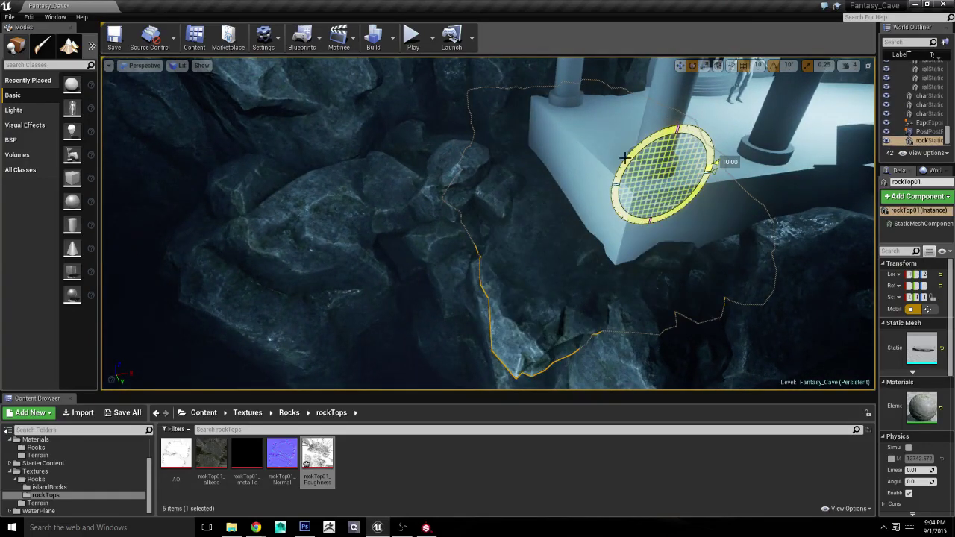
pyautogui.press('w')
pyautogui.moveTo(698, 173); pyautogui.dragTo(680, 176)
pyautogui.moveTo(586, 198); pyautogui.dragTo(502, 193, button='right')
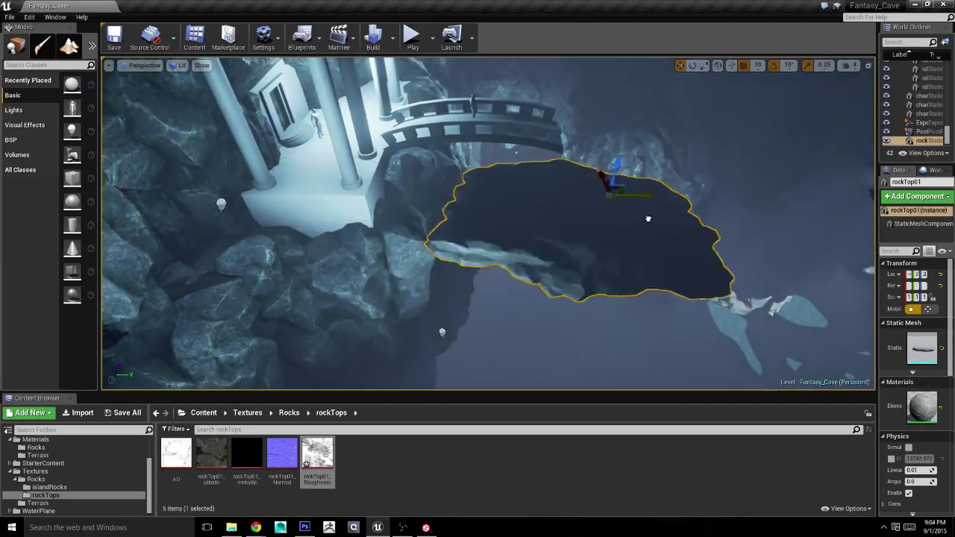
pyautogui.moveTo(648, 218)
pyautogui.mouseDown(button='right')
pyautogui.moveTo(593, 251)
pyautogui.moveTo(567, 246)
pyautogui.mouseUp(button='right')
# Step: Spin rockTop01 30 degrees around its vertical axis and raise it up and left
pyautogui.press('e')
pyautogui.moveTo(589, 217); pyautogui.dragTo(613, 275)
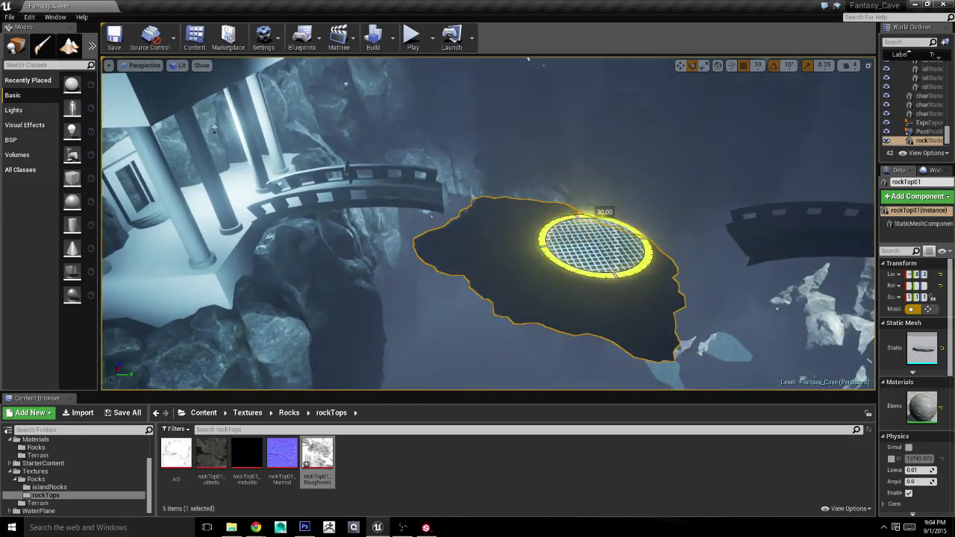
pyautogui.moveTo(613, 274); pyautogui.dragTo(522, 237, button='right')
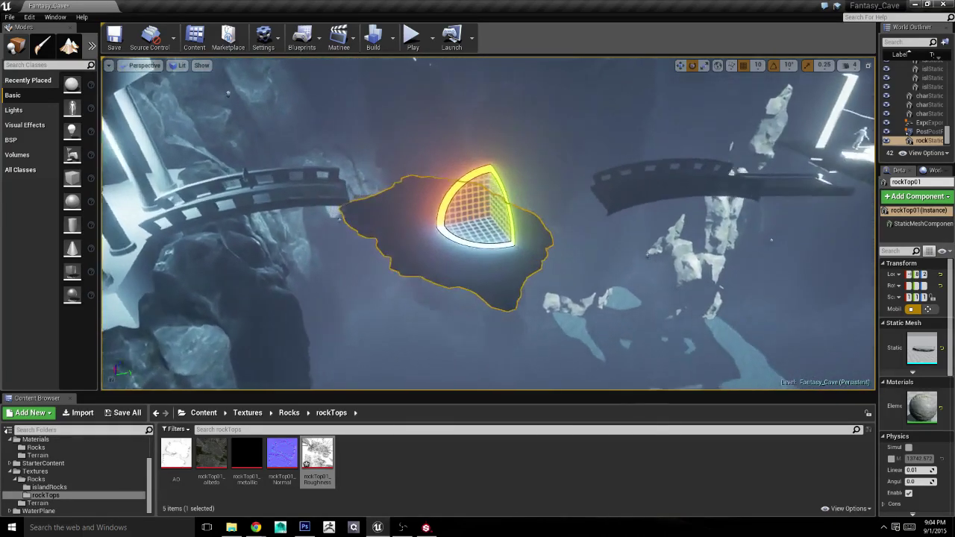
pyautogui.press('w')
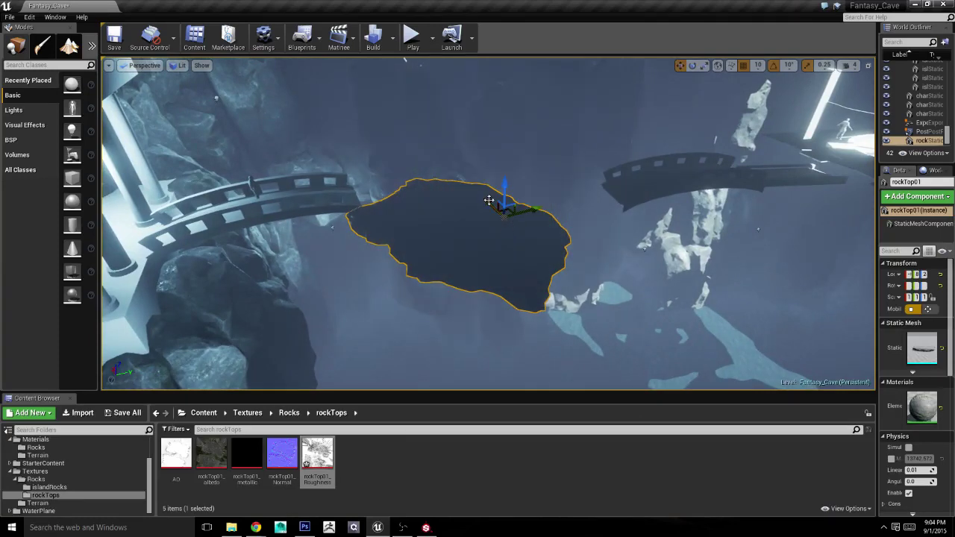
pyautogui.moveTo(488, 200)
pyautogui.mouseDown()
pyautogui.moveTo(463, 181)
pyautogui.moveTo(492, 182)
pyautogui.mouseUp()
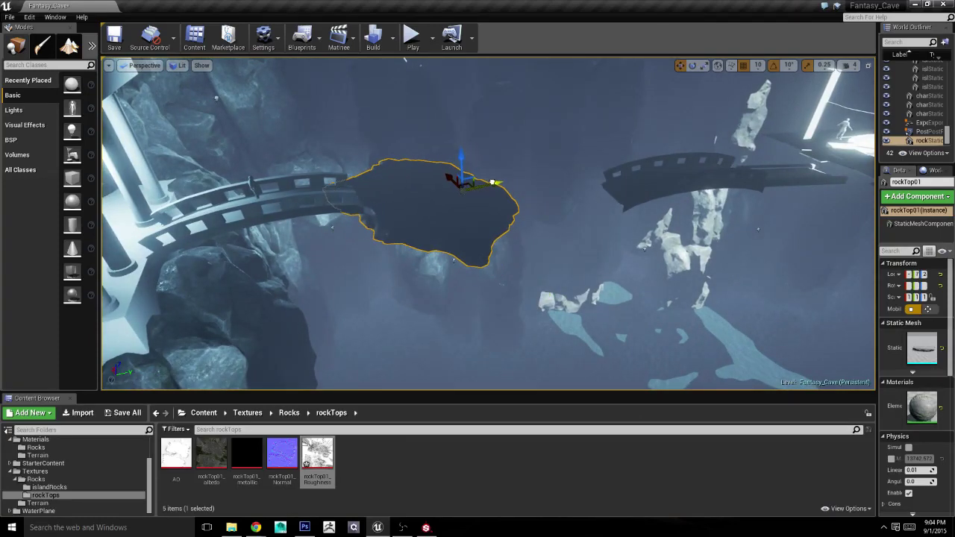
pyautogui.moveTo(491, 182)
pyautogui.mouseDown(button='right')
pyautogui.moveTo(522, 224)
pyautogui.moveTo(477, 224)
pyautogui.moveTo(448, 208)
pyautogui.mouseUp(button='right')
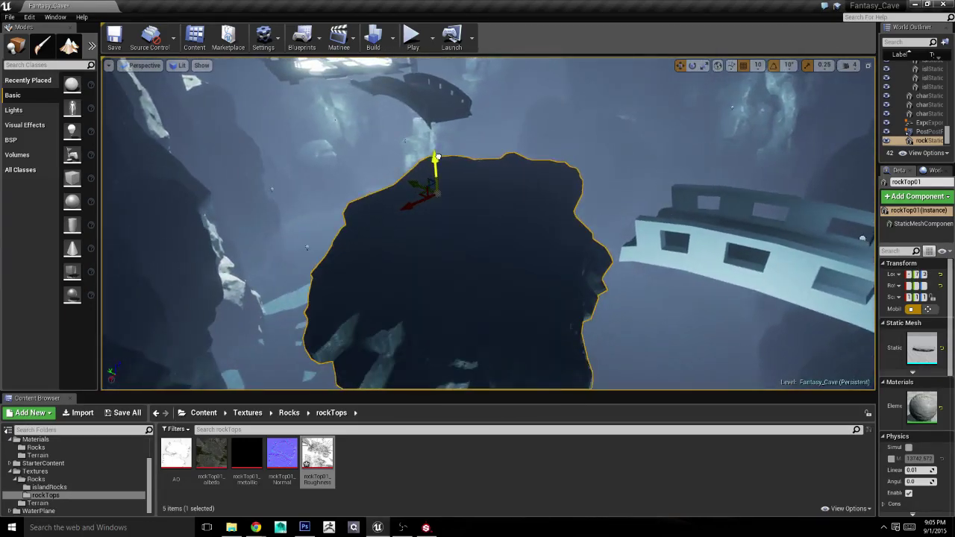
pyautogui.moveTo(435, 188); pyautogui.dragTo(437, 148)
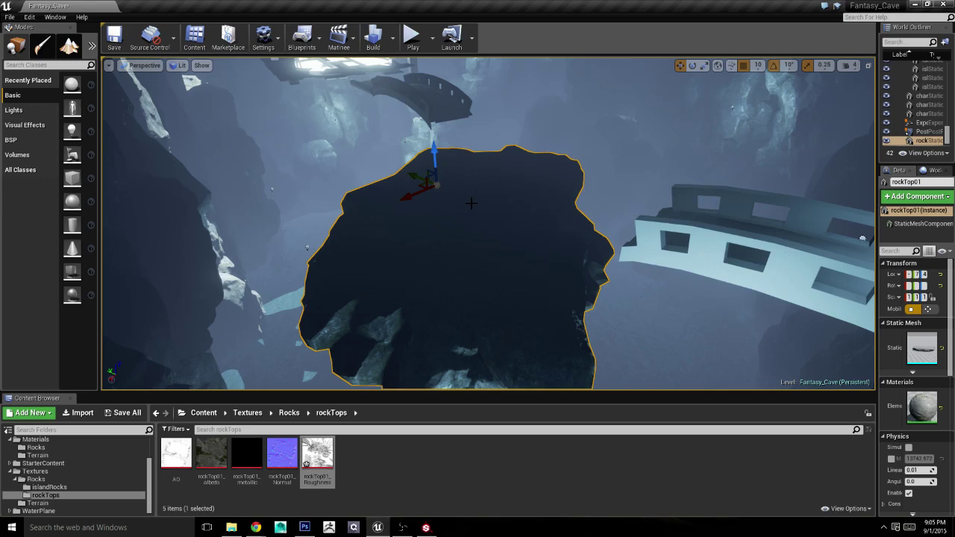
# Step: Alt-drag rockTop01 to create a copy, rockTop2, beside it
pyautogui.keyDown('alt'); pyautogui.moveTo(411, 198); pyautogui.dragTo(493, 192); pyautogui.keyUp('alt')
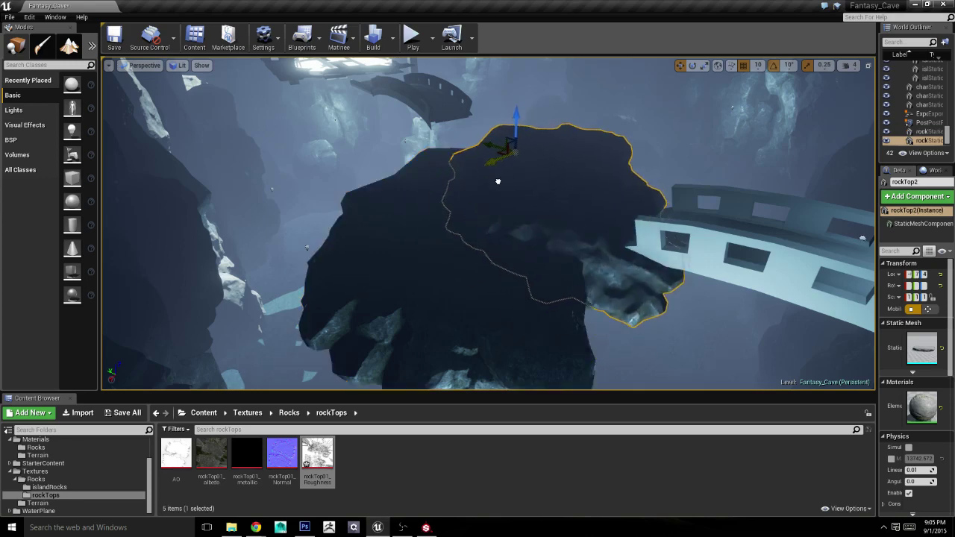
pyautogui.moveTo(494, 192); pyautogui.dragTo(732, 196, button='right')
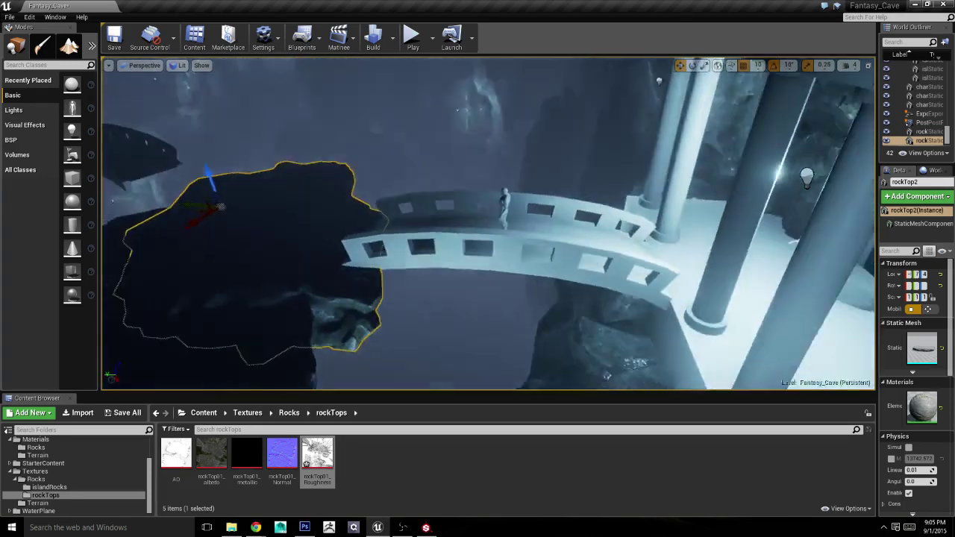
pyautogui.click(505, 155)
pyautogui.moveTo(505, 156); pyautogui.dragTo(566, 149, button='right')
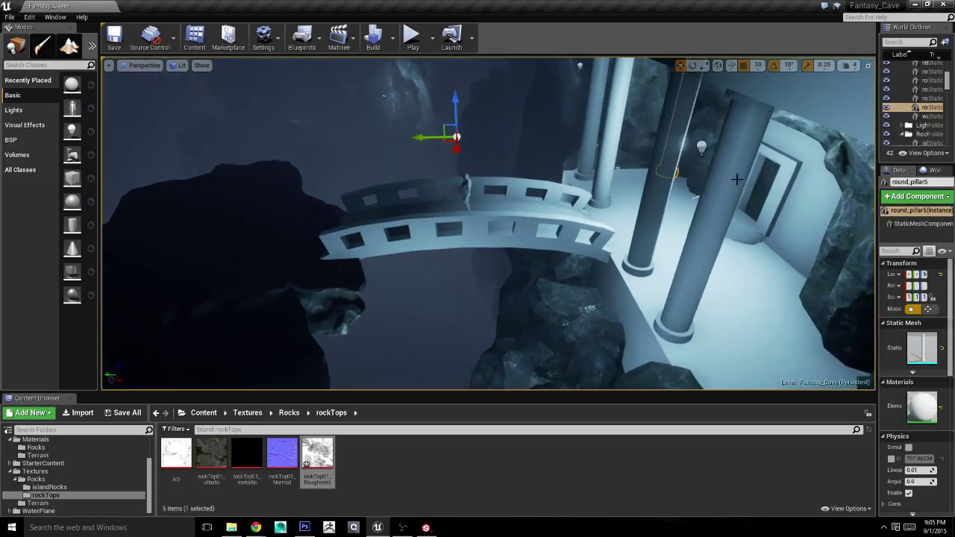
pyautogui.click(707, 145)
pyautogui.moveTo(692, 149); pyautogui.dragTo(566, 157, button='right')
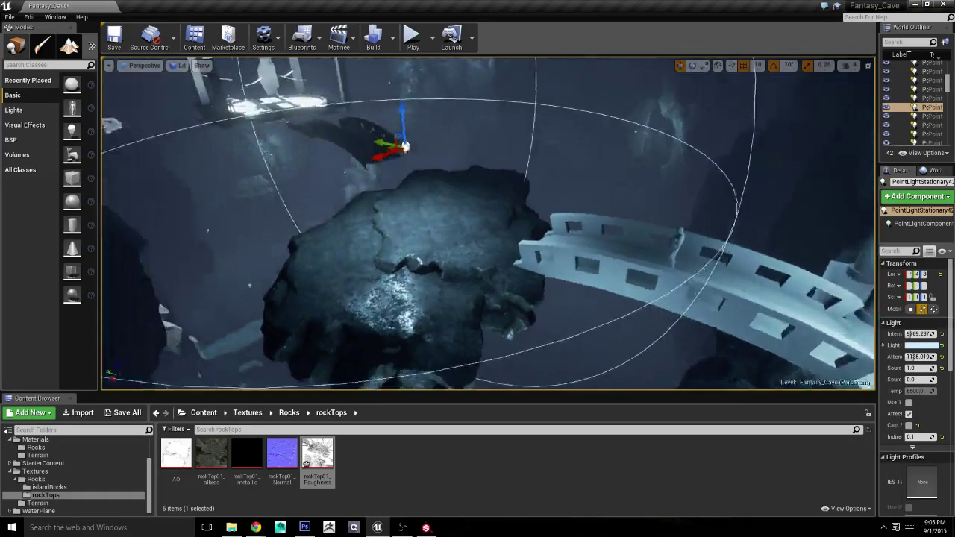
pyautogui.moveTo(355, 139); pyautogui.dragTo(365, 149, button='right')
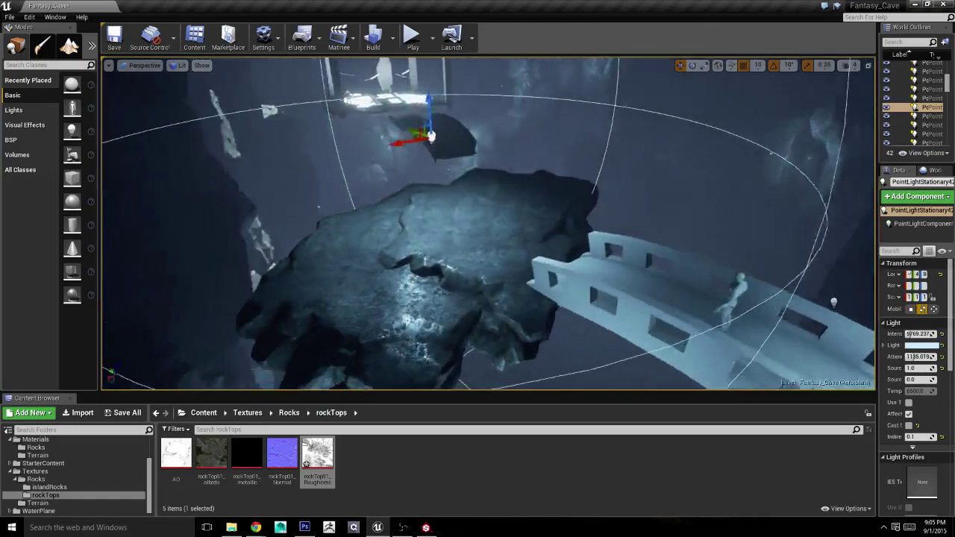
pyautogui.moveTo(415, 99); pyautogui.dragTo(498, 183, button='right')
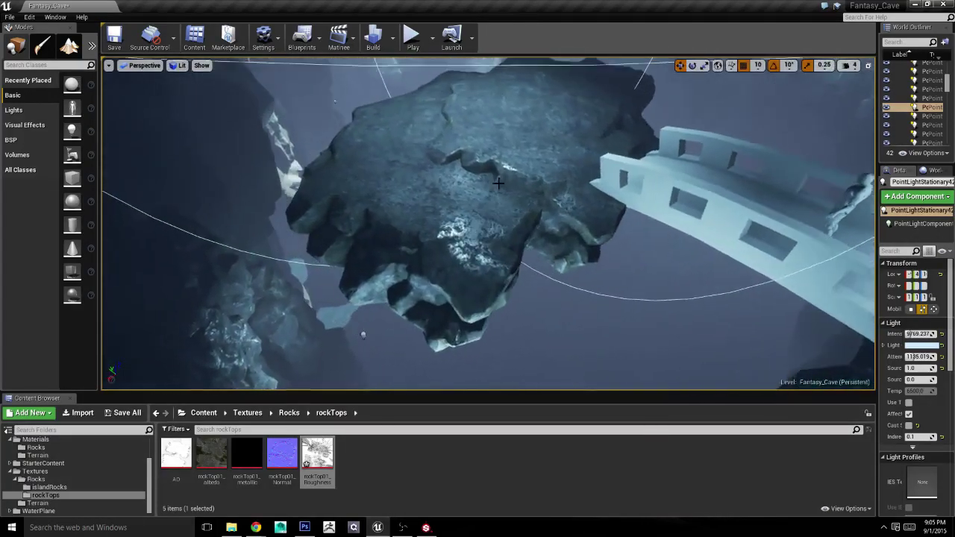
# Step: Lower rockTop2, spin it 100 degrees around vertical, then tilt it another 10 degrees
pyautogui.click(557, 170)
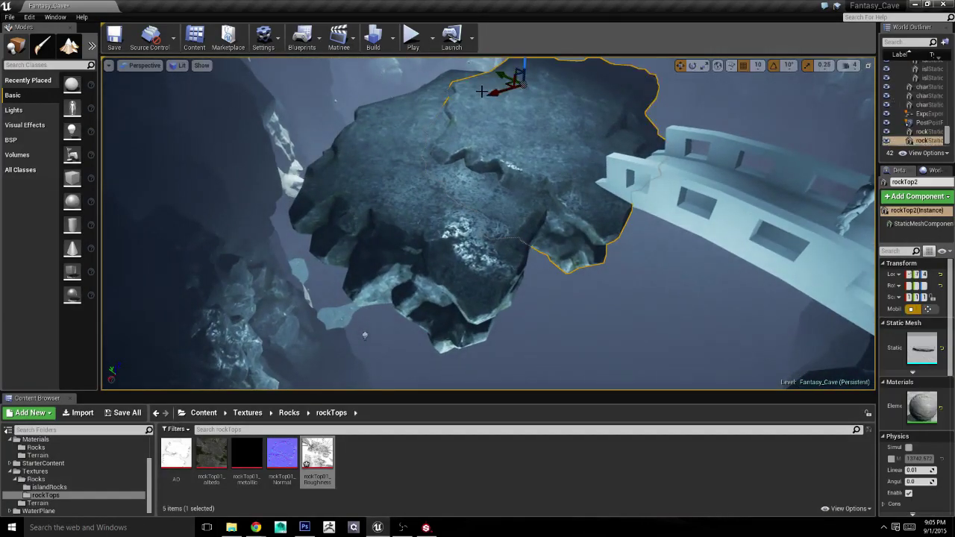
pyautogui.moveTo(525, 66); pyautogui.dragTo(525, 76)
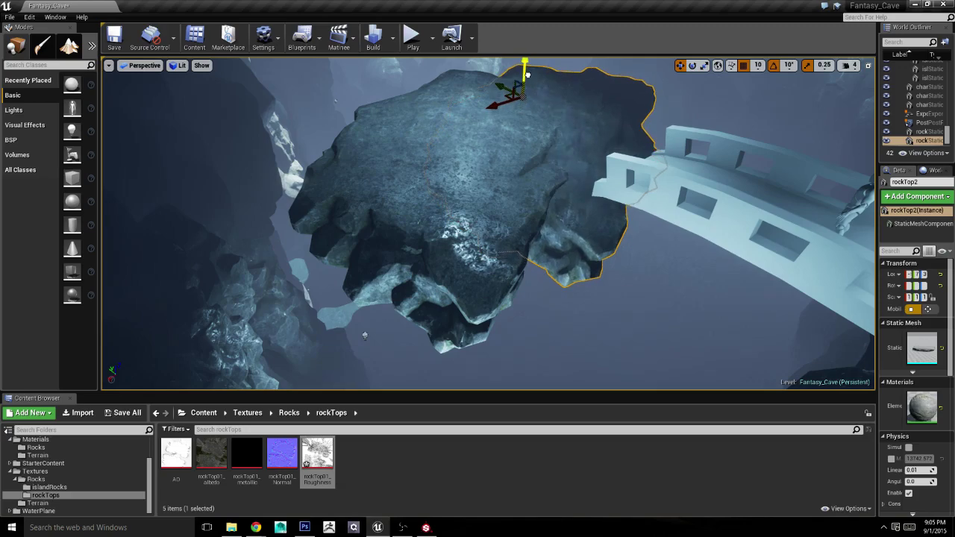
pyautogui.press('e')
pyautogui.moveTo(522, 105); pyautogui.dragTo(477, 108)
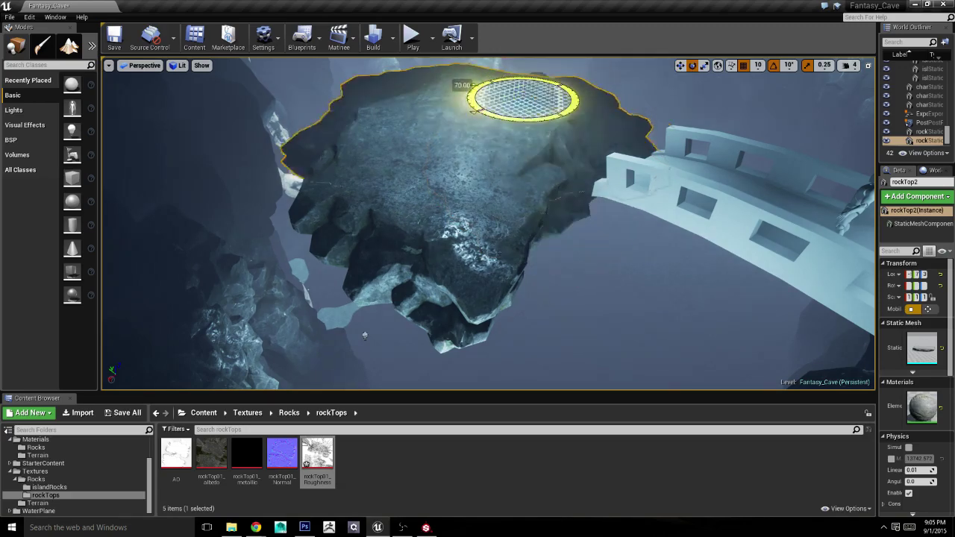
pyautogui.moveTo(572, 249); pyautogui.dragTo(572, 249, button='right')
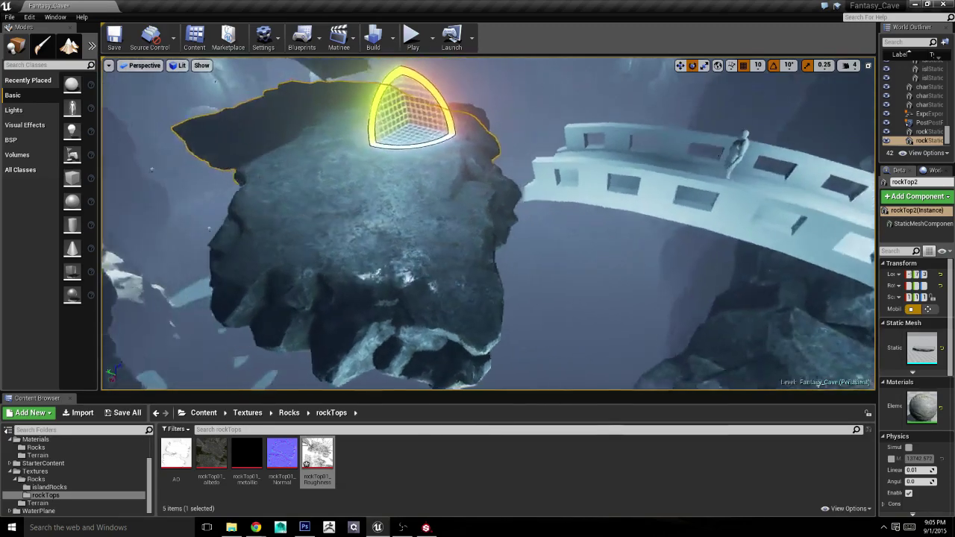
pyautogui.press('w')
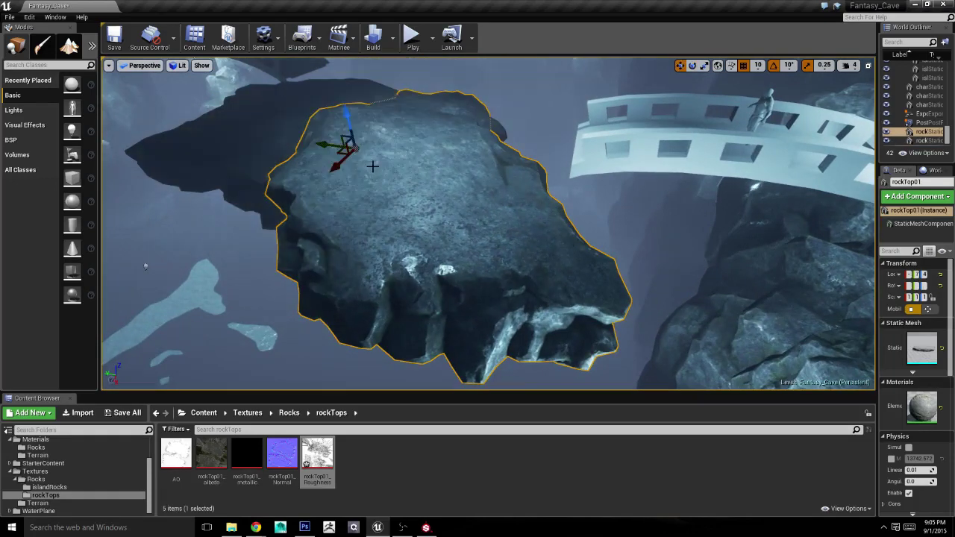
pyautogui.press('e')
pyautogui.moveTo(341, 163)
pyautogui.mouseDown()
pyautogui.moveTo(328, 160)
pyautogui.moveTo(385, 150)
pyautogui.mouseUp()
pyautogui.press('w')
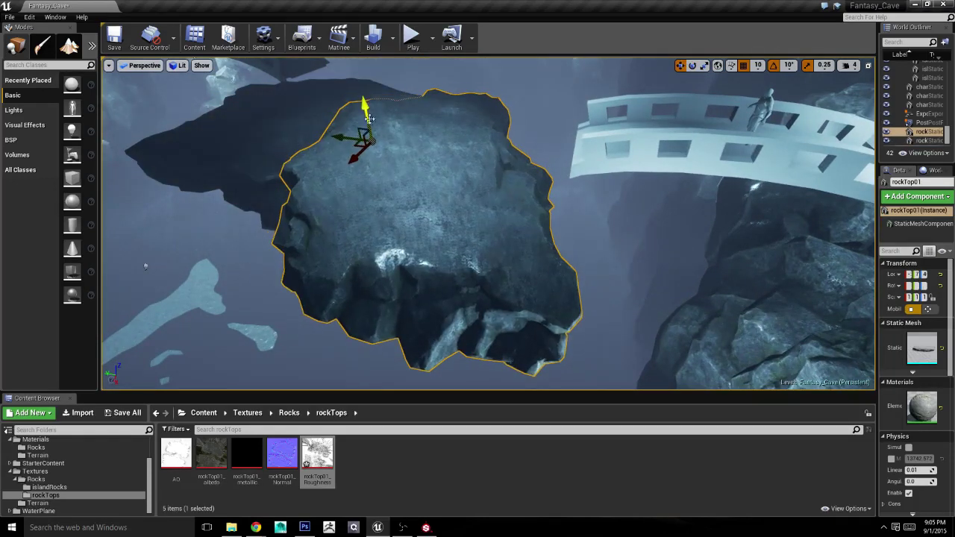
# Step: Move rockTop2 to the right, rotate it to a new angle, and nudge it slightly left
pyautogui.moveTo(353, 160)
pyautogui.mouseDown(button='right')
pyautogui.moveTo(358, 179)
pyautogui.moveTo(310, 185)
pyautogui.mouseUp(button='right')
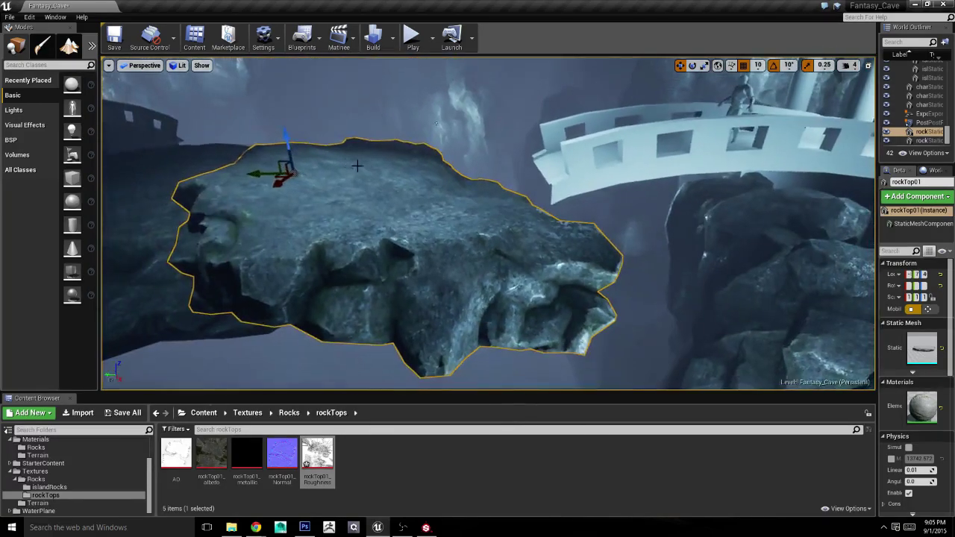
pyautogui.press('e')
pyautogui.press('w')
pyautogui.moveTo(310, 185)
pyautogui.mouseDown()
pyautogui.moveTo(352, 176)
pyautogui.moveTo(358, 190)
pyautogui.moveTo(395, 207)
pyautogui.mouseUp()
pyautogui.press('e')
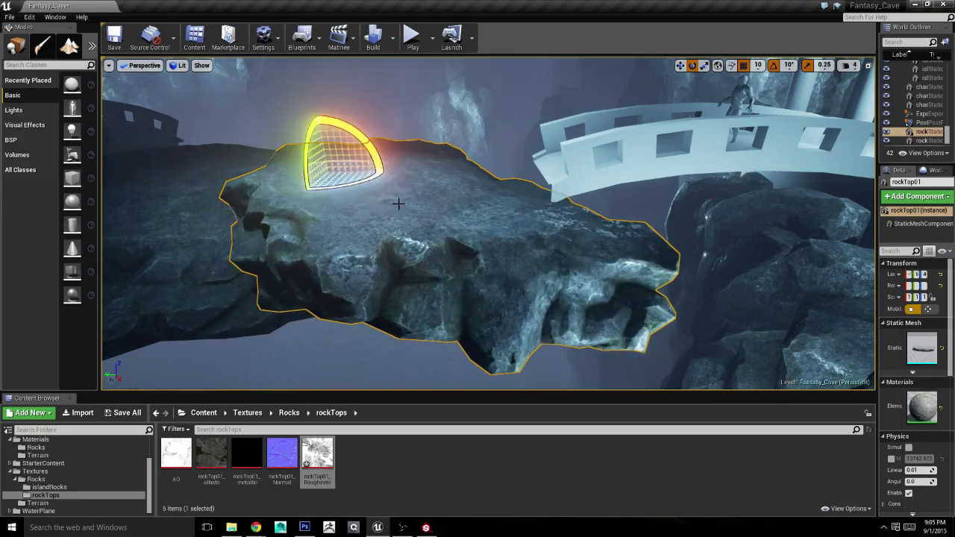
pyautogui.moveTo(395, 207)
pyautogui.mouseDown(button='right')
pyautogui.moveTo(442, 121)
pyautogui.moveTo(532, 164)
pyautogui.mouseUp(button='right')
pyautogui.press('w')
pyautogui.moveTo(532, 159); pyautogui.dragTo(529, 160)
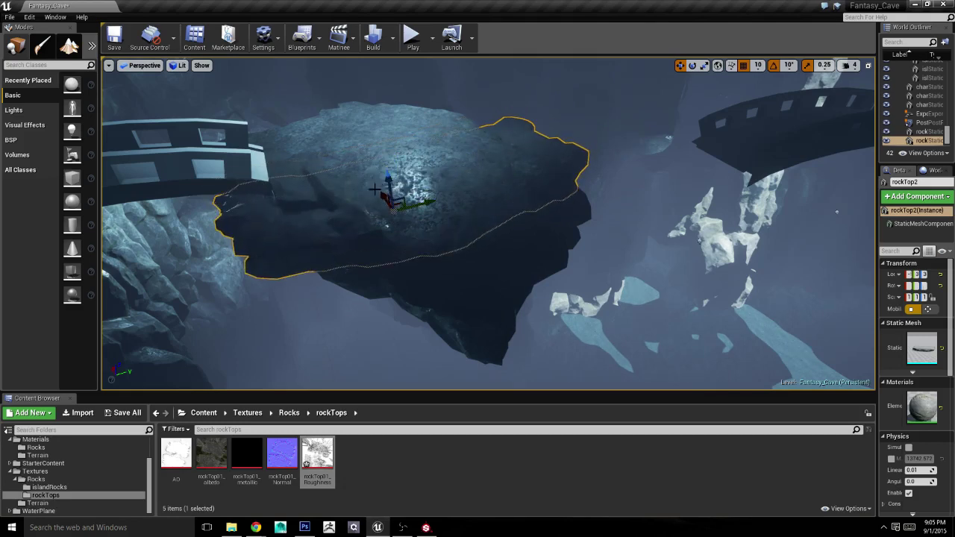
# Step: Spin rockTop2 to 190 degrees and move it left and down beside the bridge
pyautogui.press('e')
pyautogui.moveTo(373, 188)
pyautogui.mouseDown()
pyautogui.moveTo(332, 224)
pyautogui.moveTo(389, 259)
pyautogui.mouseUp()
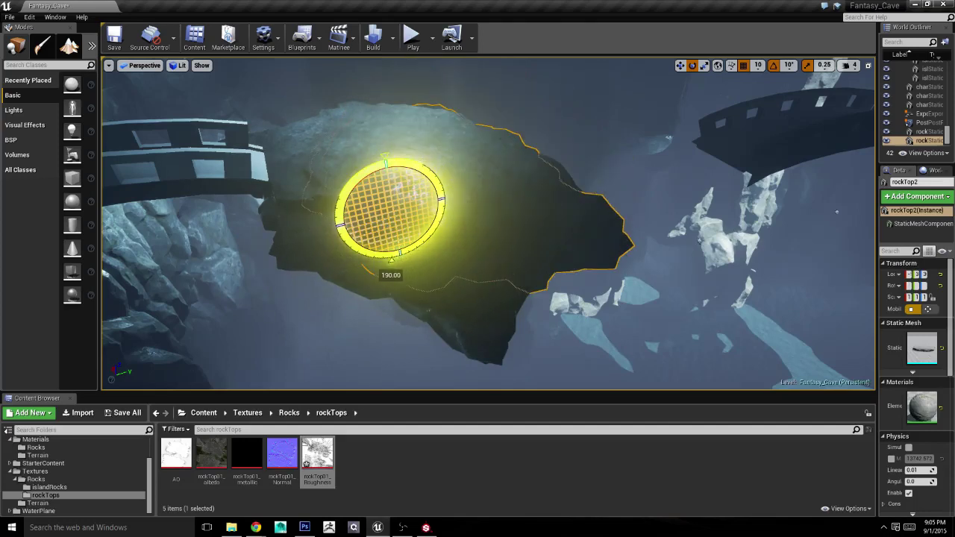
pyautogui.press('w')
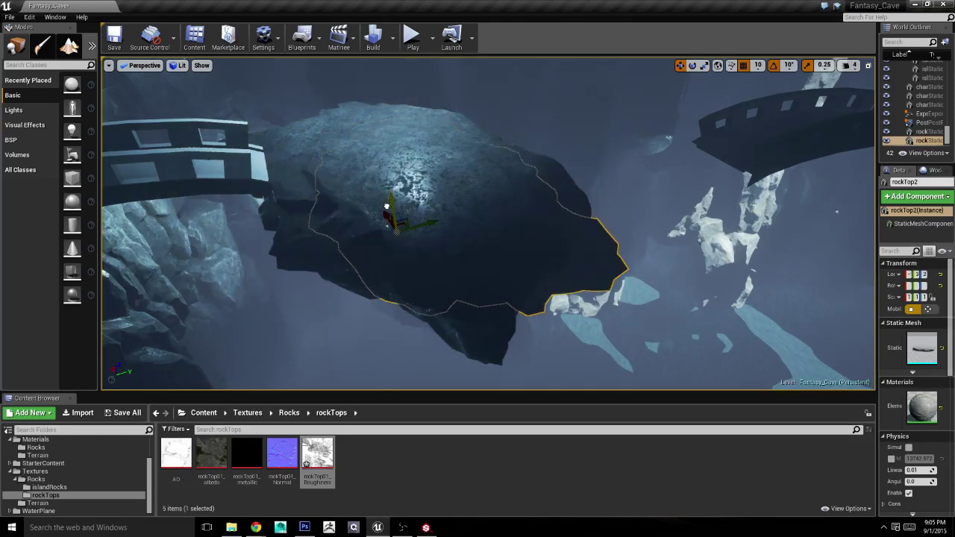
pyautogui.moveTo(407, 222)
pyautogui.mouseDown()
pyautogui.moveTo(367, 237)
pyautogui.moveTo(321, 231)
pyautogui.moveTo(397, 320)
pyautogui.mouseUp()
pyautogui.press('e')
pyautogui.press('w')
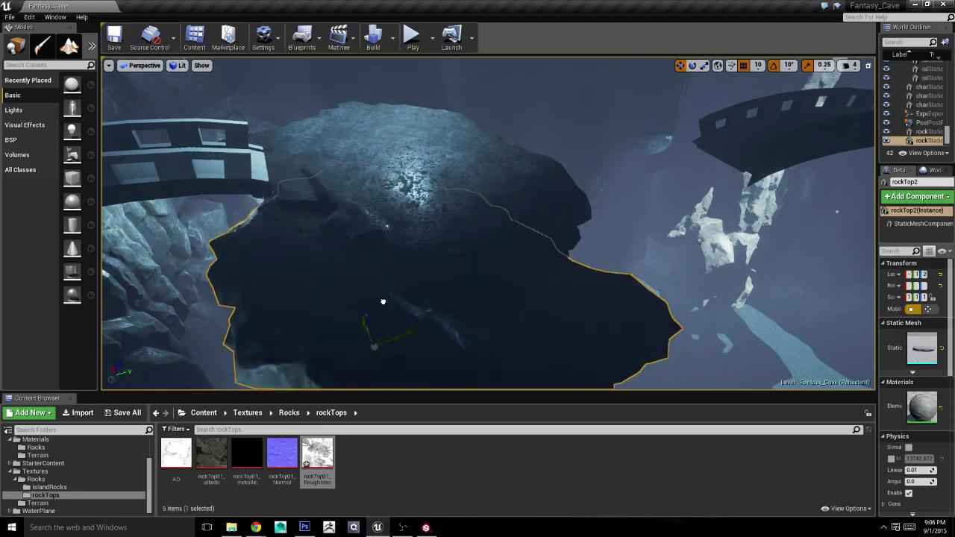
pyautogui.moveTo(395, 321)
pyautogui.mouseDown(button='right')
pyautogui.moveTo(485, 298)
pyautogui.moveTo(380, 233)
pyautogui.mouseUp(button='right')
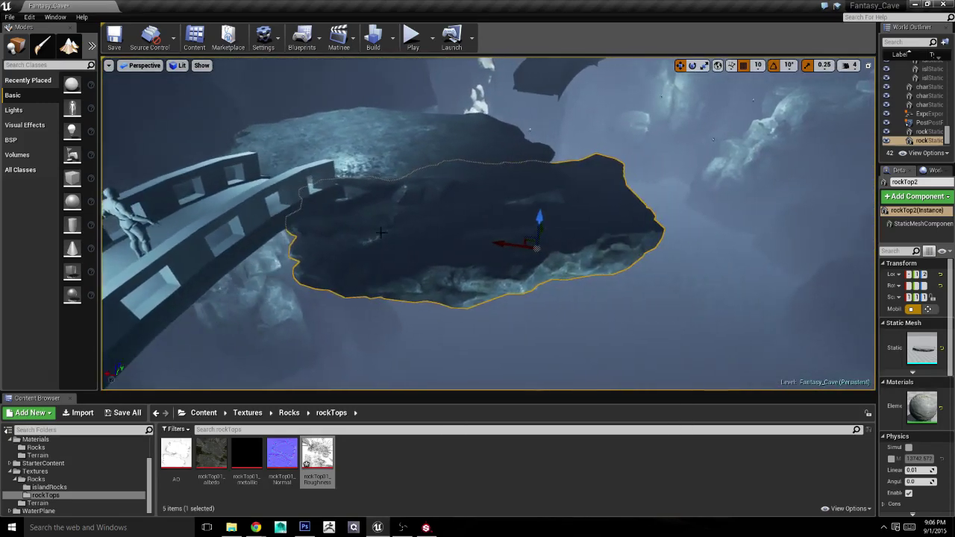
pyautogui.moveTo(541, 233); pyautogui.dragTo(470, 218, button='right')
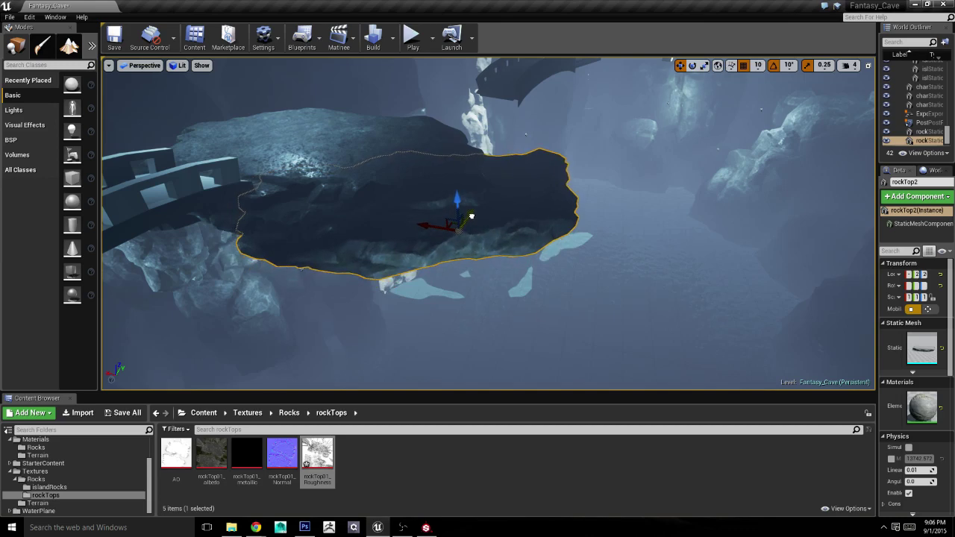
pyautogui.click(501, 153)
# Step: Widen the Details panel and lower PointLightStationary42's intensity from about 9769 to 5804
pyautogui.moveTo(502, 153); pyautogui.dragTo(455, 160, button='right')
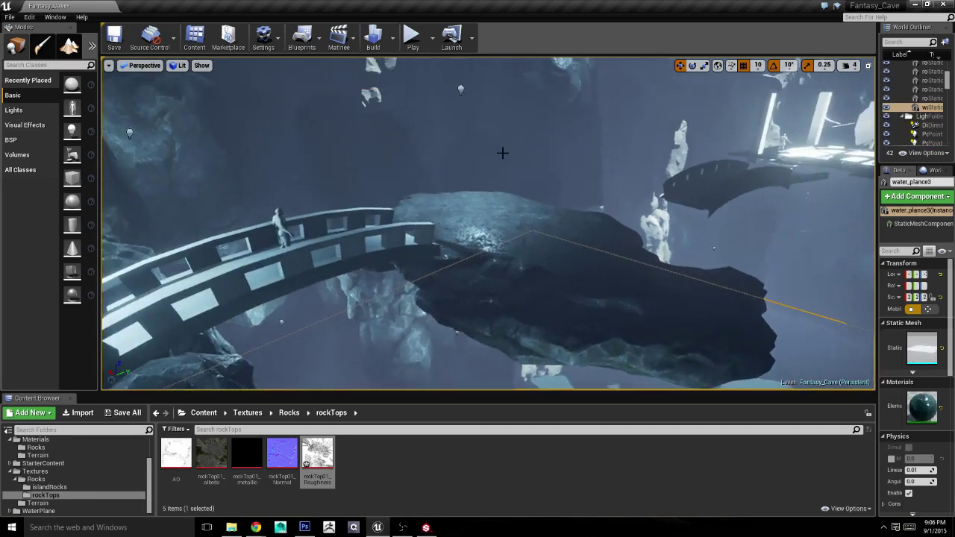
pyautogui.click(460, 89)
pyautogui.moveTo(460, 89); pyautogui.dragTo(477, 111, button='right')
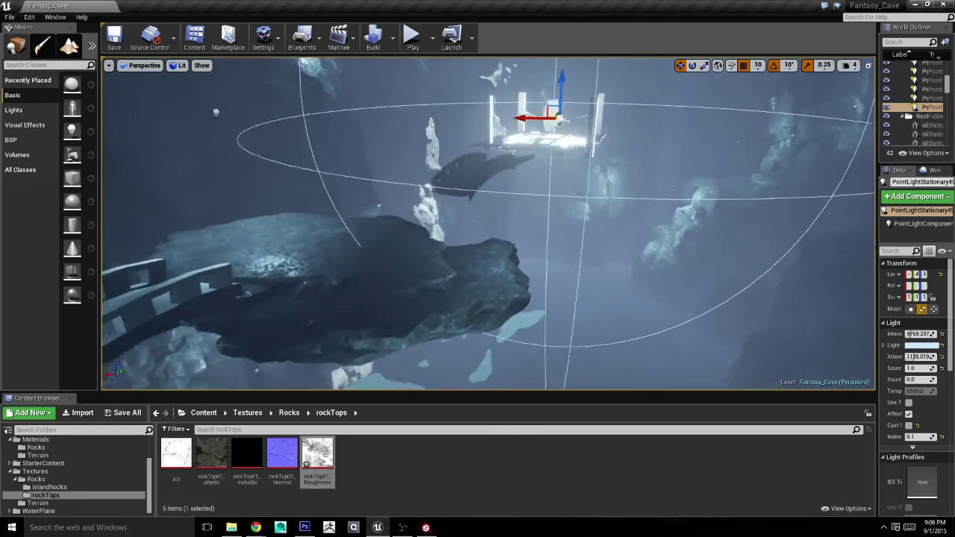
pyautogui.moveTo(807, 284); pyautogui.dragTo(807, 284, button='right')
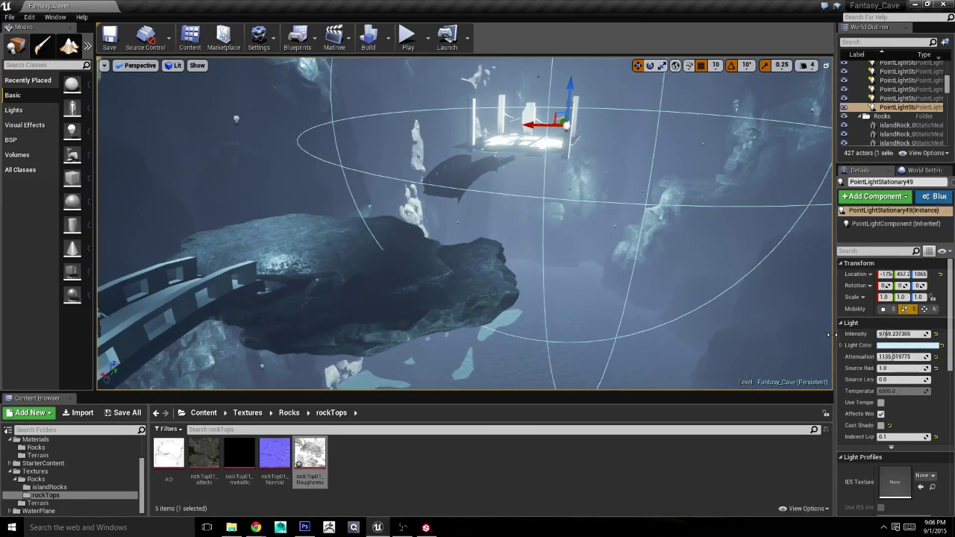
pyautogui.moveTo(876, 331); pyautogui.dragTo(811, 331)
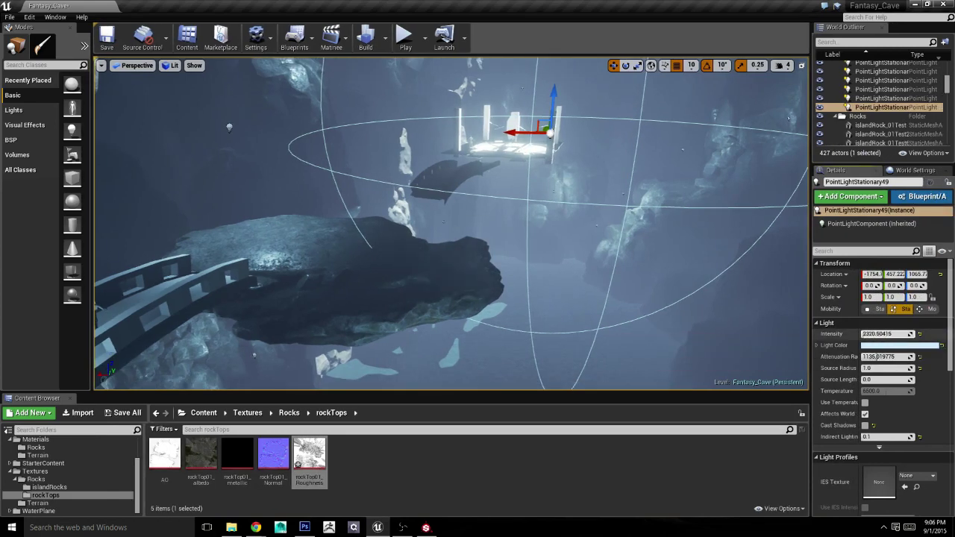
pyautogui.click(232, 126)
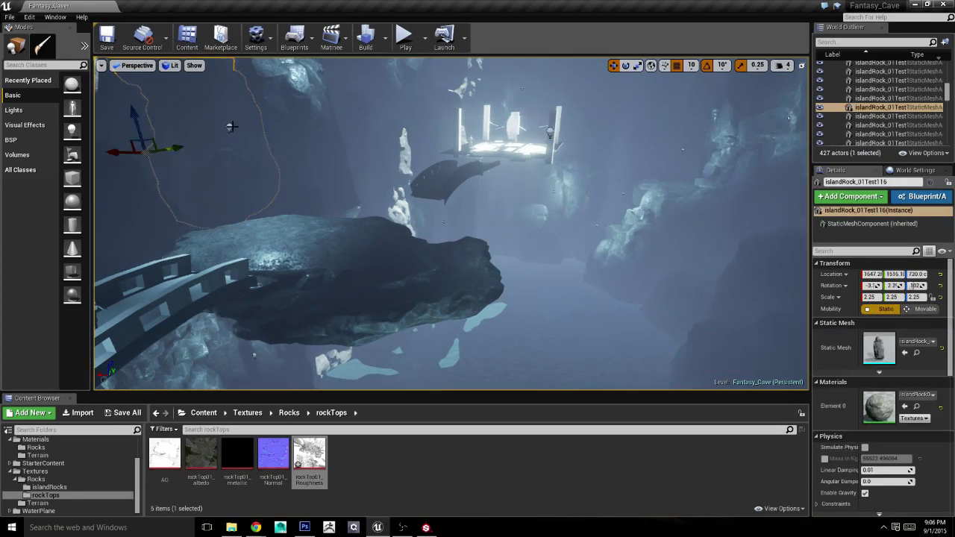
pyautogui.click(229, 126)
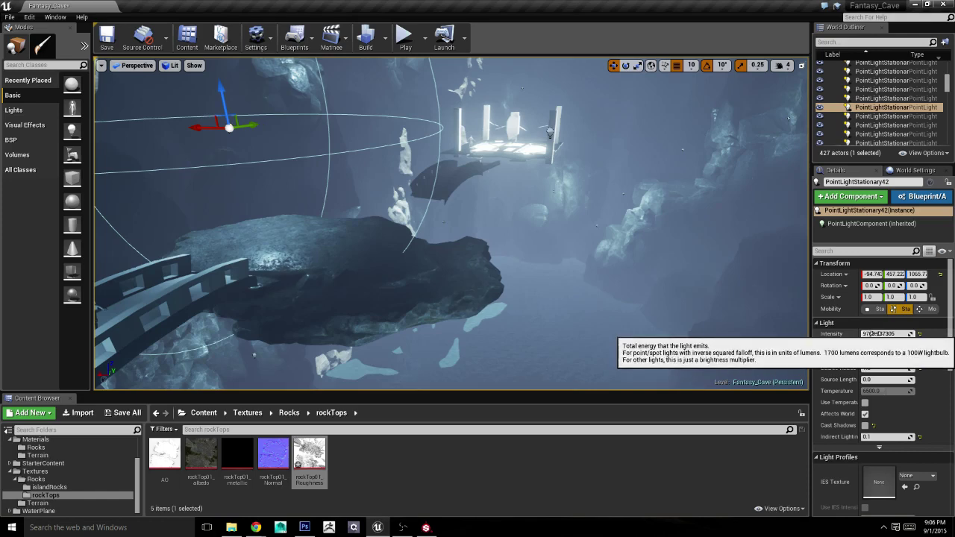
pyautogui.moveTo(883, 333); pyautogui.dragTo(863, 334)
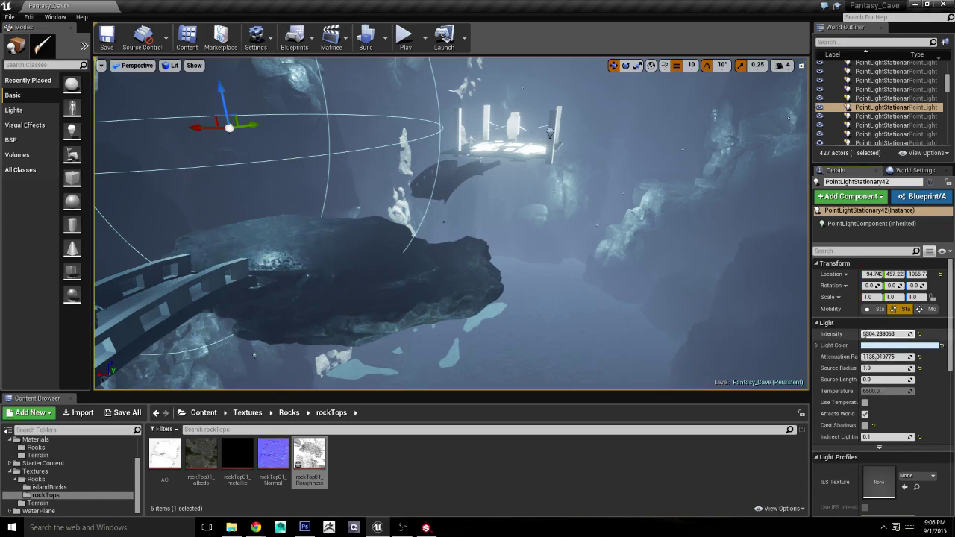
# Step: Duplicate the islandRock_01Test233 pillar under the rock top, then delete the stray extra copy
pyautogui.click(675, 276)
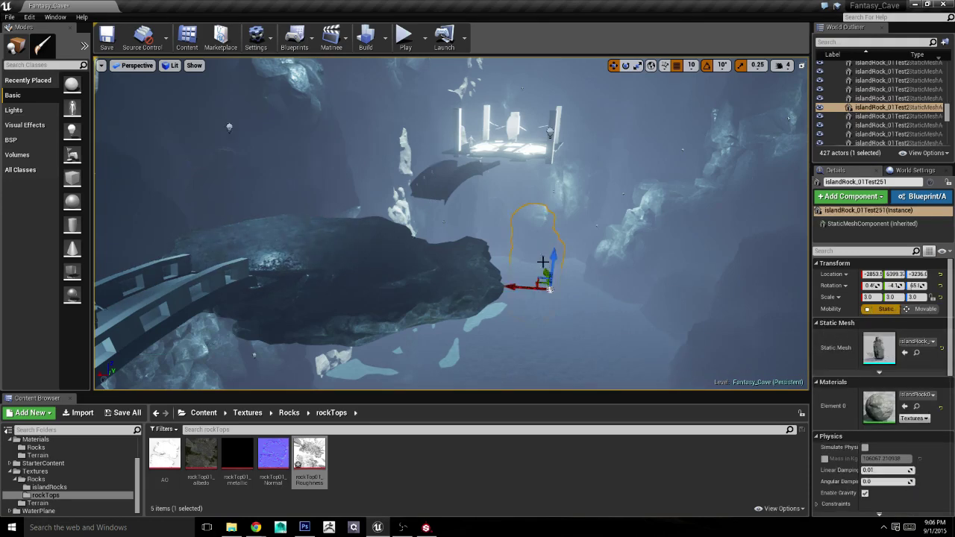
pyautogui.moveTo(675, 276)
pyautogui.mouseDown(button='right')
pyautogui.moveTo(675, 313)
pyautogui.moveTo(611, 306)
pyautogui.moveTo(611, 320)
pyautogui.mouseUp(button='right')
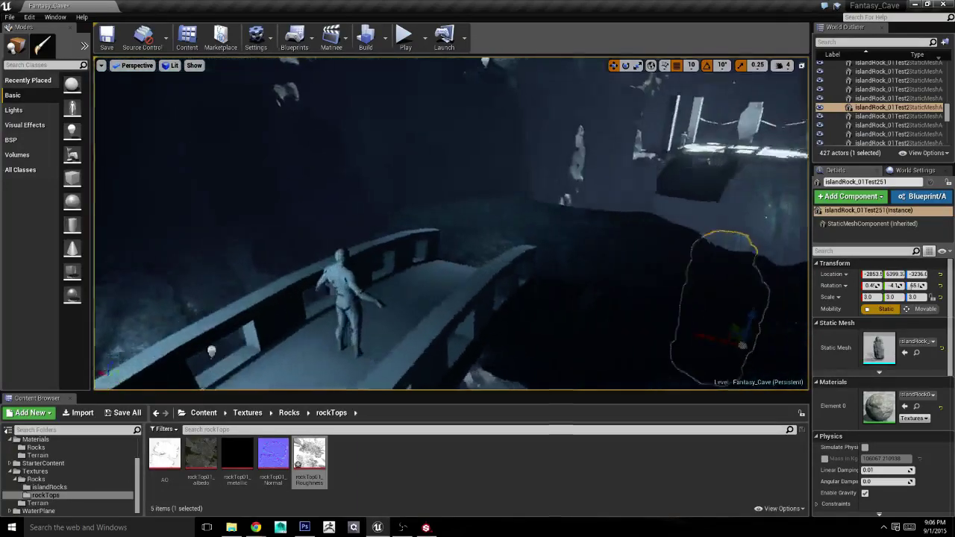
pyautogui.moveTo(611, 321)
pyautogui.mouseDown(button='right')
pyautogui.moveTo(517, 336)
pyautogui.moveTo(522, 313)
pyautogui.mouseUp(button='right')
pyautogui.click(517, 337)
pyautogui.click(522, 314)
pyautogui.keyDown('alt'); pyautogui.moveTo(477, 251); pyautogui.dragTo(681, 236); pyautogui.keyUp('alt')
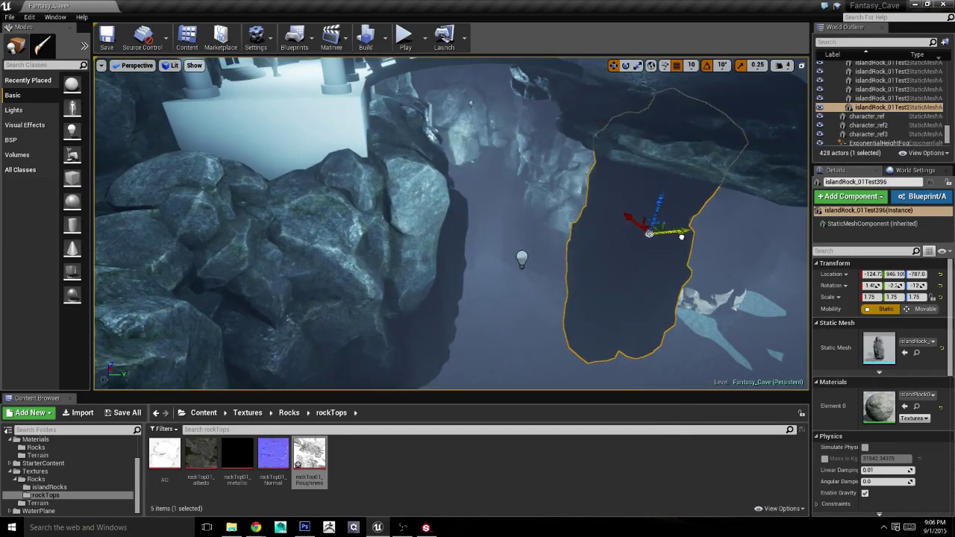
pyautogui.moveTo(598, 216); pyautogui.dragTo(648, 273)
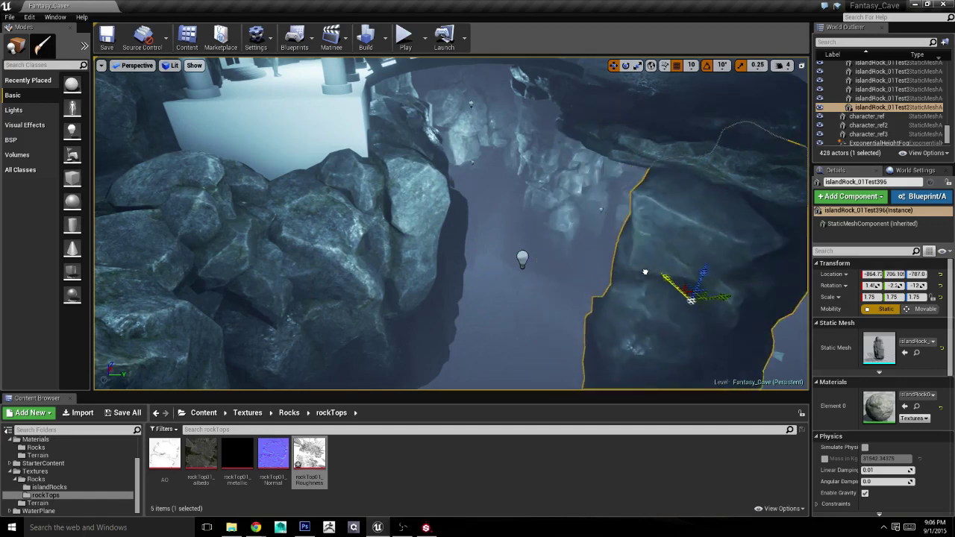
pyautogui.press('f')
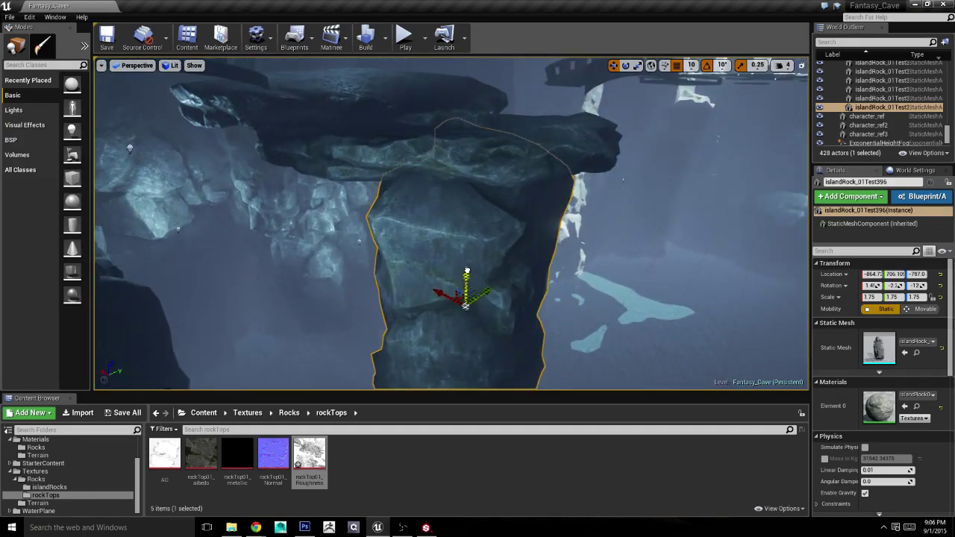
pyautogui.moveTo(530, 270); pyautogui.dragTo(529, 270, button='right')
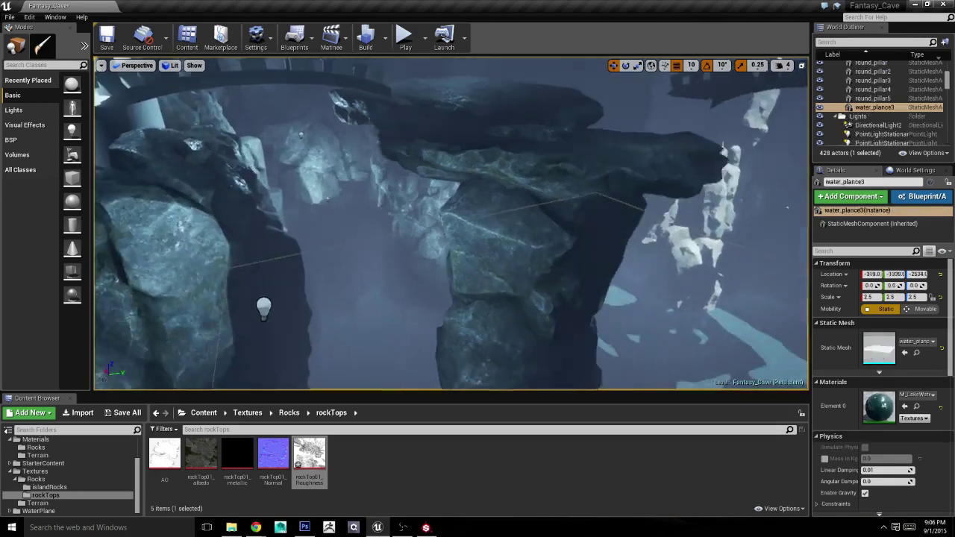
pyautogui.keyDown('alt'); pyautogui.moveTo(528, 276); pyautogui.dragTo(454, 240); pyautogui.keyUp('alt')
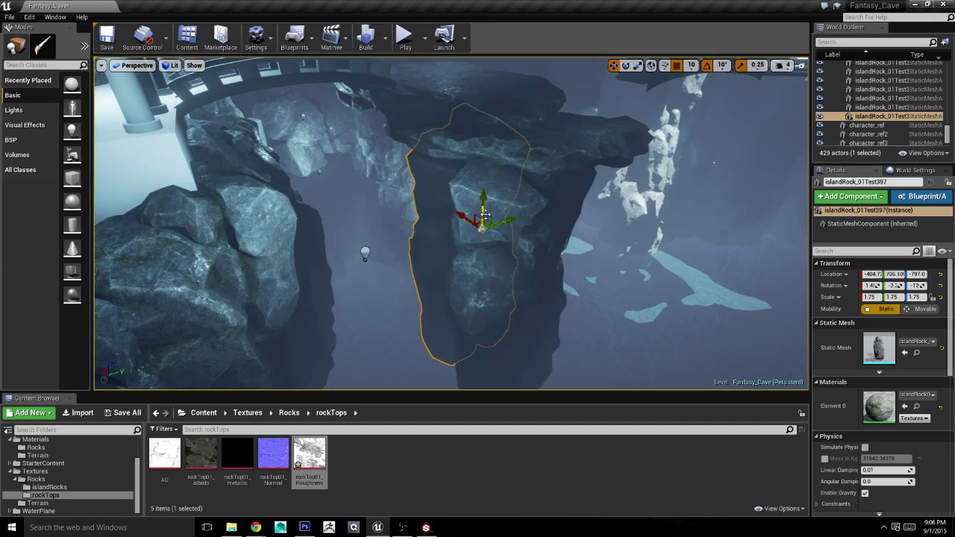
pyautogui.press('e')
pyautogui.press('Delete')
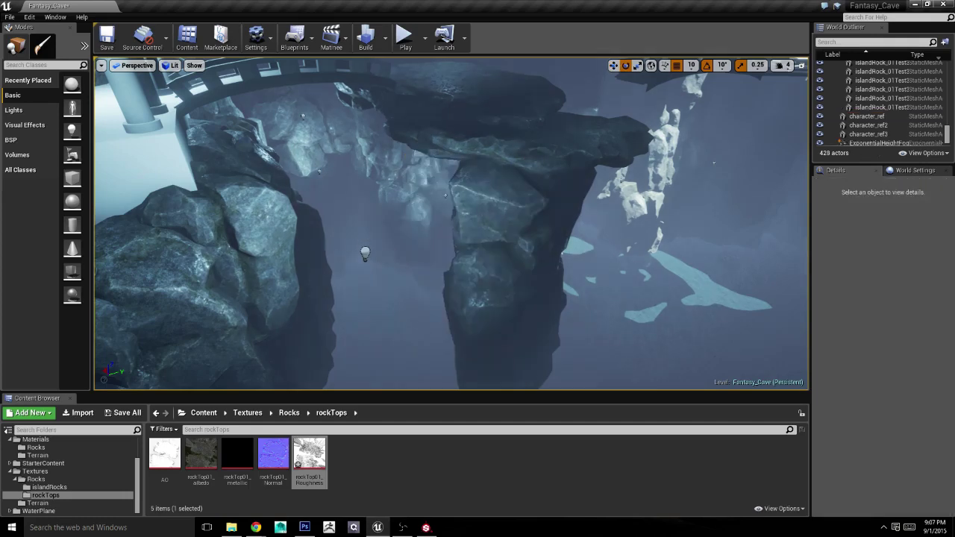
# Step: Duplicate another island rock as islandRock_01Test397 and move it beneath the rock top, about -965.7, 352.1
pyautogui.click(325, 248)
pyautogui.moveTo(344, 269); pyautogui.dragTo(344, 268, button='right')
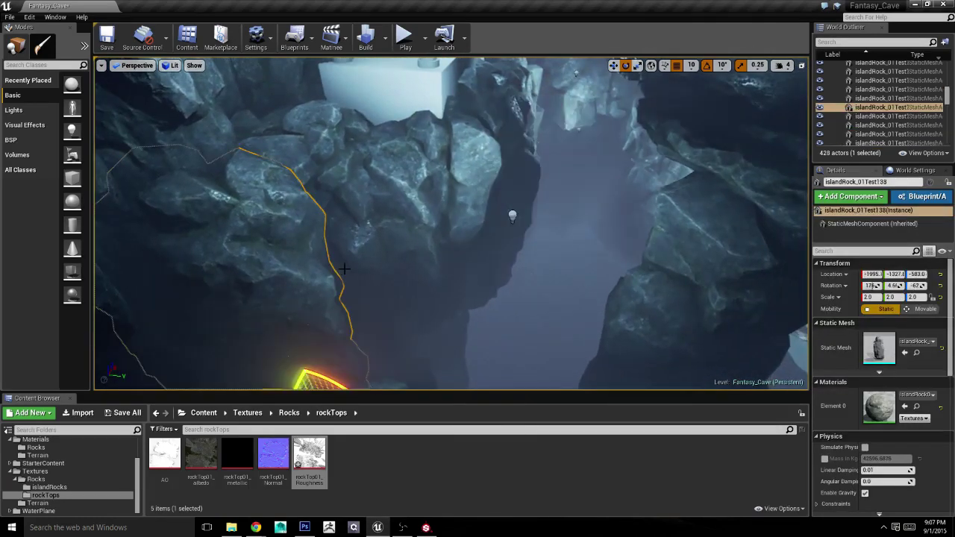
pyautogui.scroll(5, 344, 269)
pyautogui.moveTo(402, 311)
pyautogui.keyDown('alt'); pyautogui.mouseDown()
pyautogui.moveTo(470, 244)
pyautogui.moveTo(543, 268)
pyautogui.moveTo(487, 177)
pyautogui.moveTo(529, 173)
pyautogui.mouseUp(); pyautogui.keyUp('alt')
pyautogui.moveTo(527, 175); pyautogui.dragTo(527, 135, button='right')
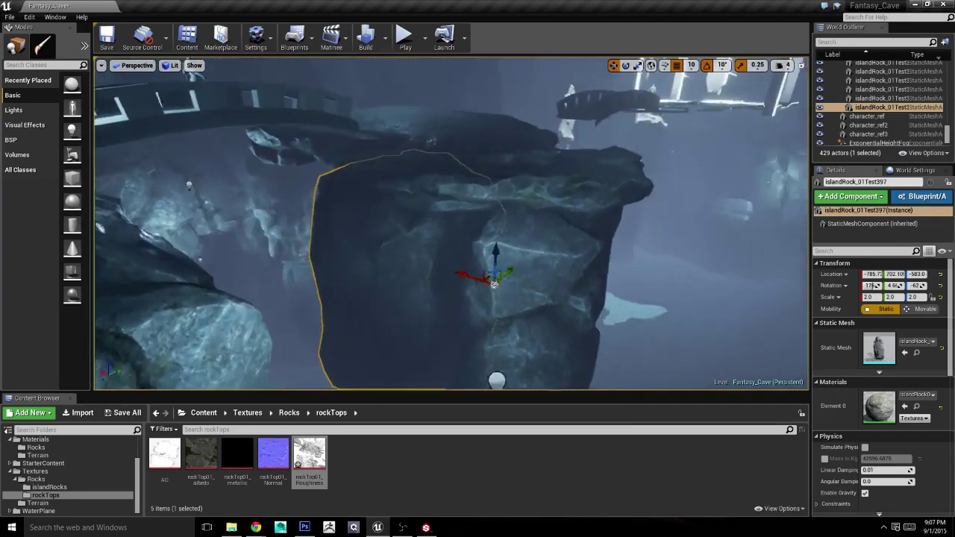
pyautogui.moveTo(460, 279)
pyautogui.keyDown('shift'); pyautogui.mouseDown()
pyautogui.moveTo(482, 279)
pyautogui.moveTo(470, 274)
pyautogui.moveTo(493, 262)
pyautogui.moveTo(512, 275)
pyautogui.mouseUp(); pyautogui.keyUp('shift')
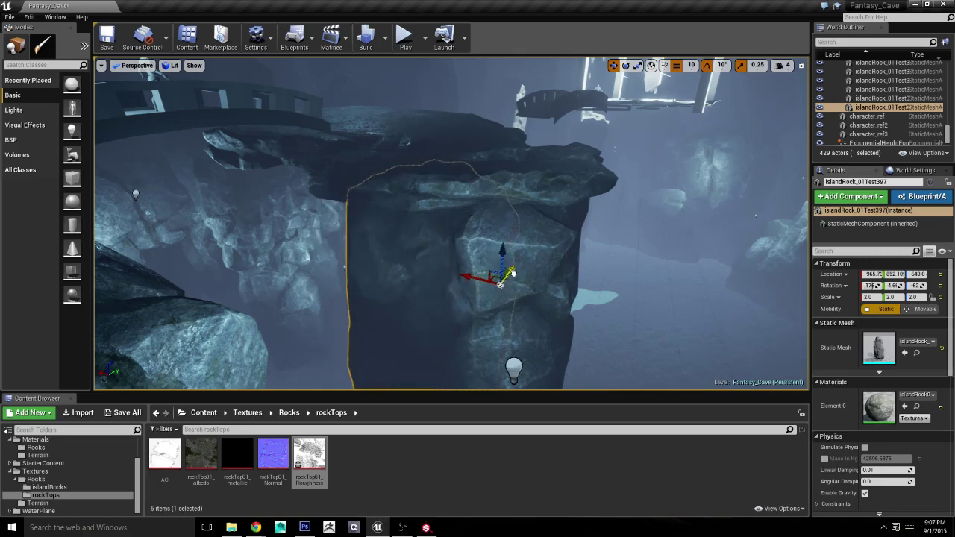
pyautogui.click(496, 290)
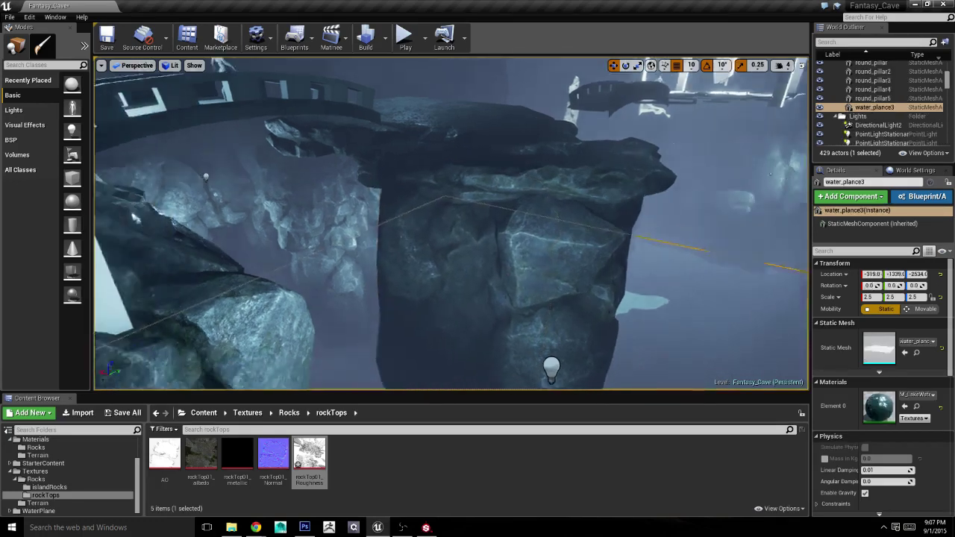
pyautogui.moveTo(495, 289)
pyautogui.mouseDown(button='right')
pyautogui.moveTo(239, 352)
pyautogui.moveTo(174, 352)
pyautogui.moveTo(510, 287)
pyautogui.moveTo(477, 299)
pyautogui.moveTo(447, 283)
pyautogui.moveTo(593, 281)
pyautogui.mouseUp(button='right')
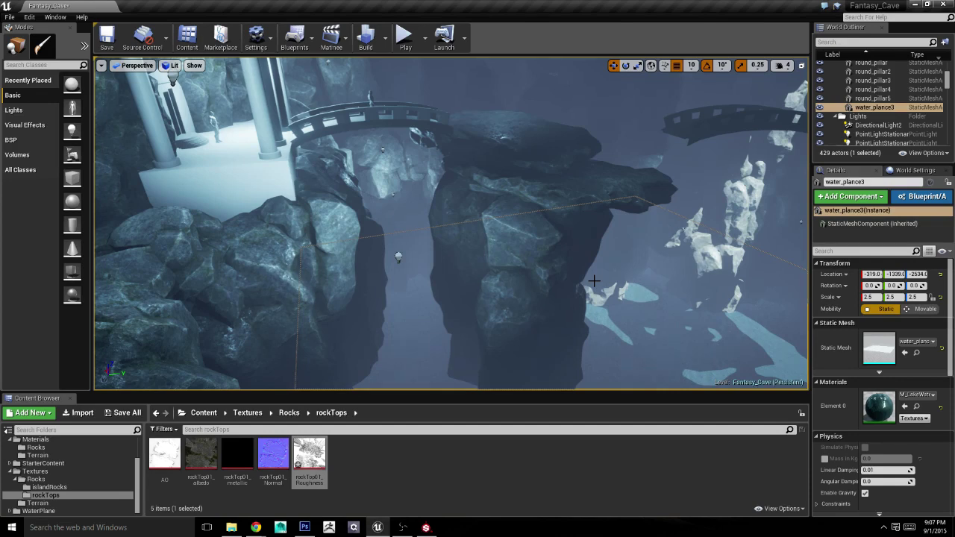
pyautogui.hotkey('alt', 'Tab')
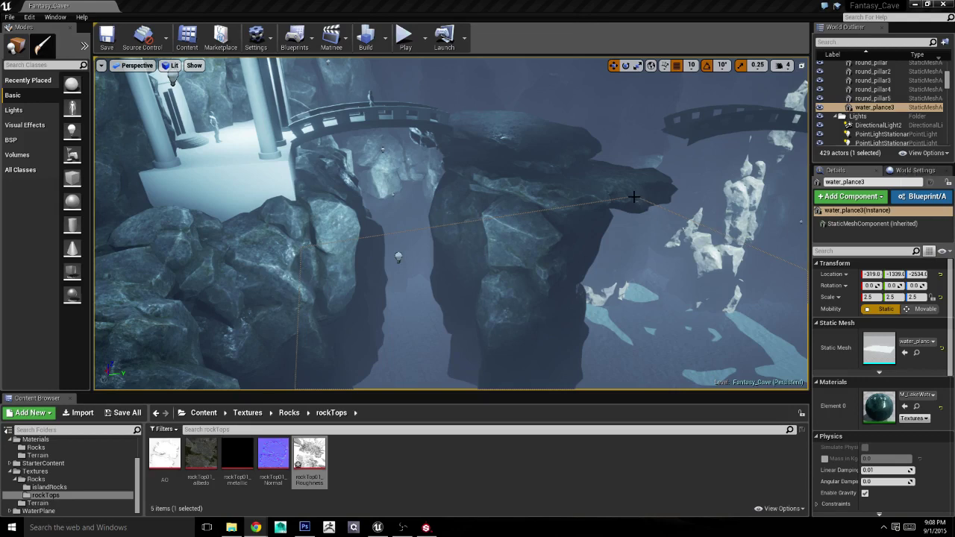
# Step: Duplicate rockTop01 into a new rock top and level out its rotation
pyautogui.moveTo(500, 199)
pyautogui.mouseDown(button='right')
pyautogui.moveTo(467, 271)
pyautogui.moveTo(428, 288)
pyautogui.moveTo(433, 320)
pyautogui.mouseUp(button='right')
pyautogui.click(467, 271)
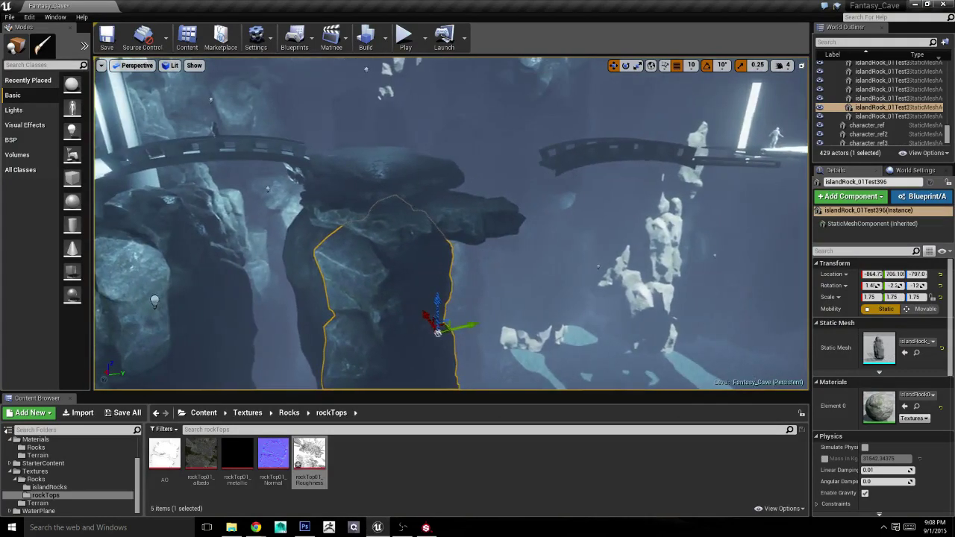
pyautogui.click(380, 195)
pyautogui.moveTo(380, 195); pyautogui.dragTo(348, 188, button='right')
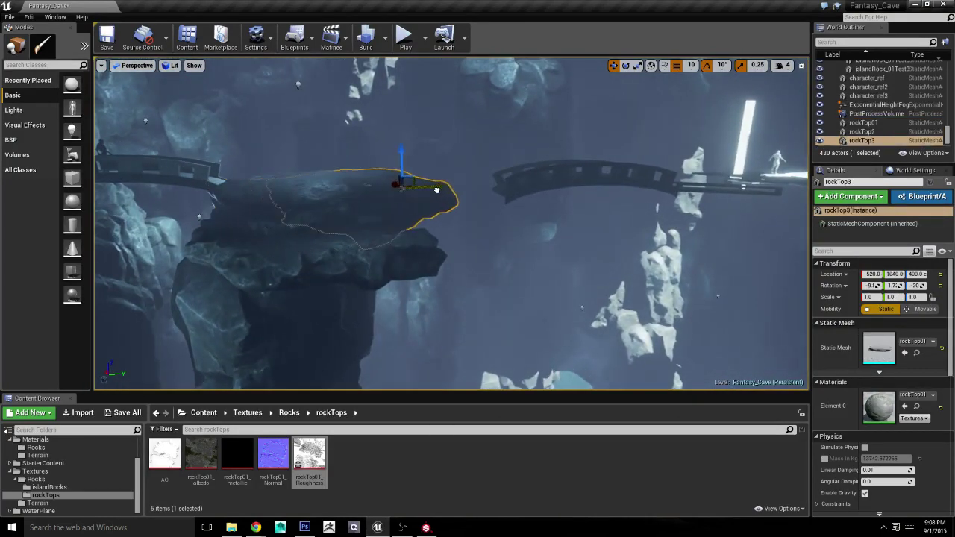
pyautogui.keyDown('alt'); pyautogui.moveTo(350, 189); pyautogui.dragTo(447, 174); pyautogui.keyUp('alt')
pyautogui.moveTo(447, 173)
pyautogui.mouseDown(button='right')
pyautogui.moveTo(390, 313)
pyautogui.moveTo(499, 196)
pyautogui.mouseUp(button='right')
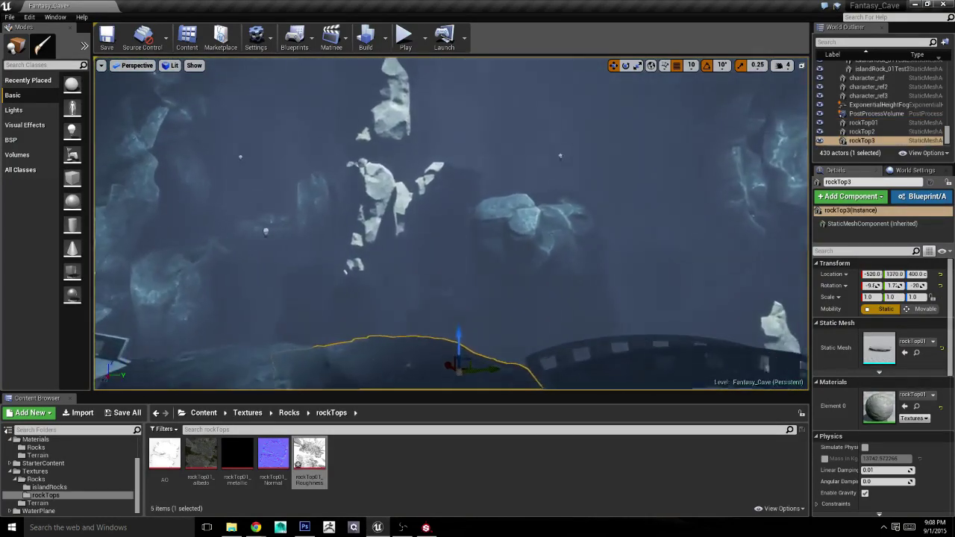
pyautogui.press('e')
pyautogui.moveTo(494, 218)
pyautogui.mouseDown()
pyautogui.moveTo(490, 163)
pyautogui.moveTo(477, 161)
pyautogui.mouseUp()
# Step: Duplicate point light PointLightStationary42 and shift the copy sideways
pyautogui.moveTo(477, 161); pyautogui.dragTo(273, 137, button='right')
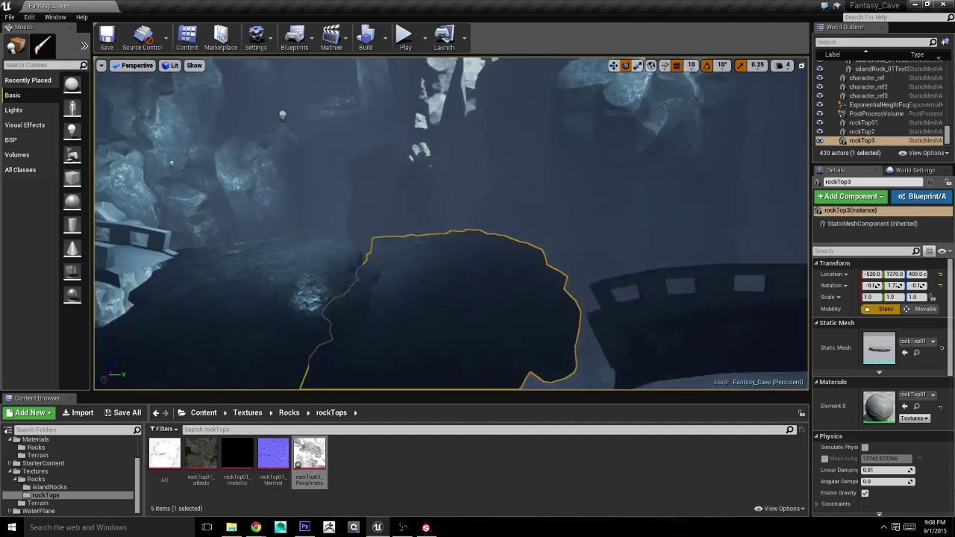
pyautogui.click(294, 136)
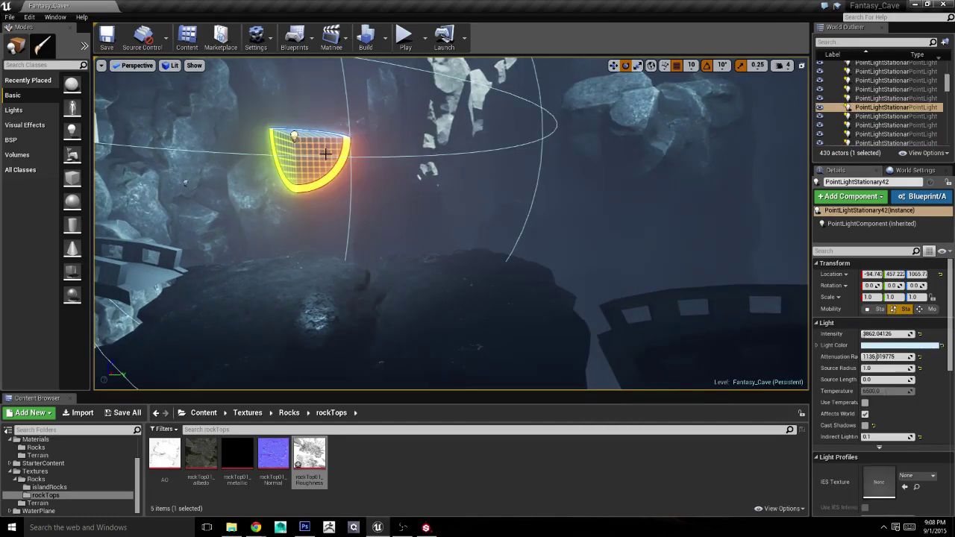
pyautogui.press('w')
pyautogui.moveTo(294, 136)
pyautogui.keyDown('alt'); pyautogui.mouseDown()
pyautogui.moveTo(293, 195)
pyautogui.moveTo(431, 193)
pyautogui.mouseUp(); pyautogui.keyUp('alt')
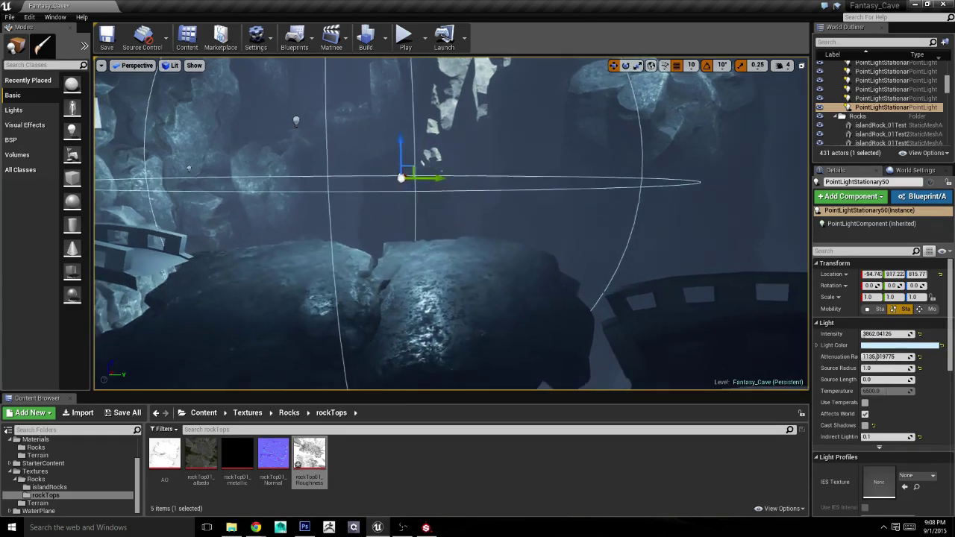
pyautogui.moveTo(431, 194); pyautogui.dragTo(476, 247, button='right')
# Step: Rotate rockTop3 flatter and shift it left, lower, and back along Y onto the island rock
pyautogui.click(475, 247)
pyautogui.press('e')
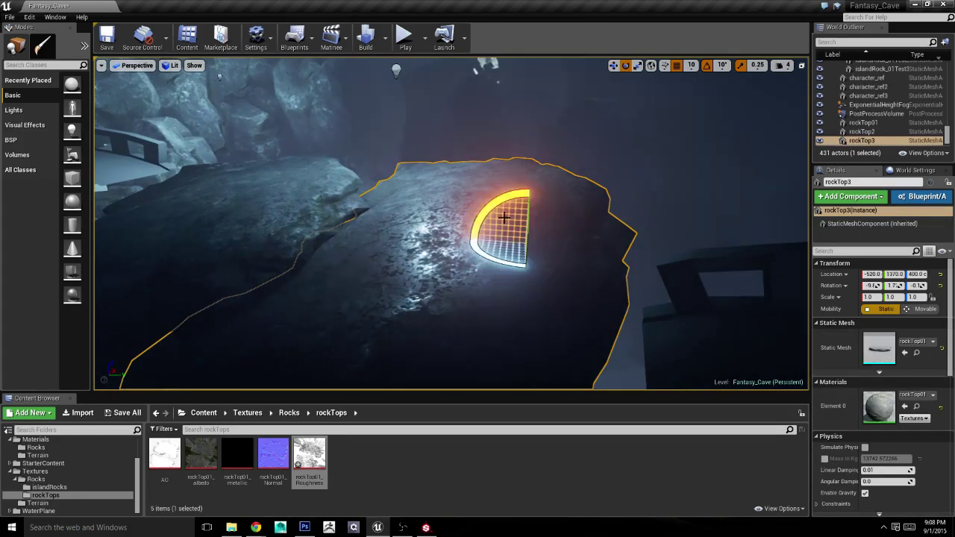
pyautogui.moveTo(479, 224); pyautogui.dragTo(483, 209)
pyautogui.moveTo(483, 209); pyautogui.dragTo(483, 209, button='right')
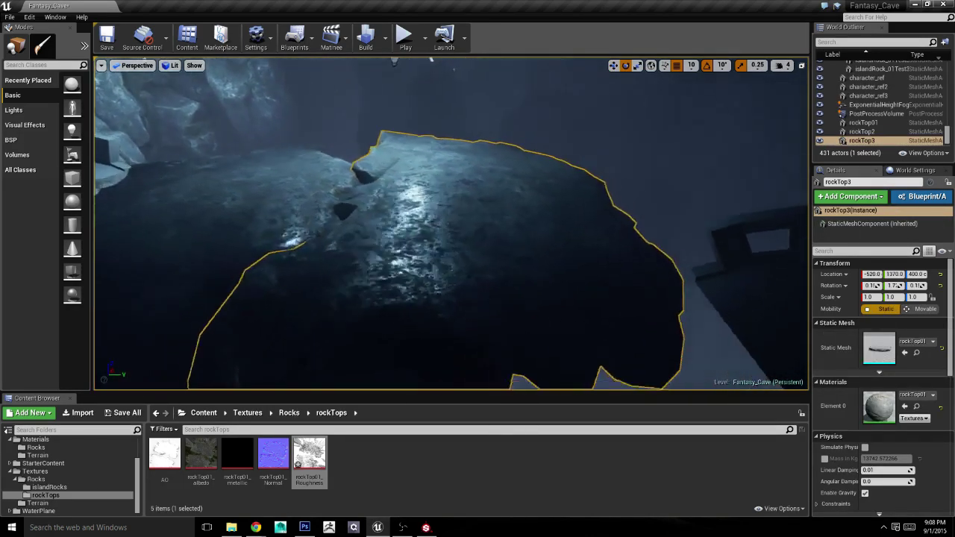
pyautogui.press('w')
pyautogui.moveTo(630, 216); pyautogui.dragTo(607, 216)
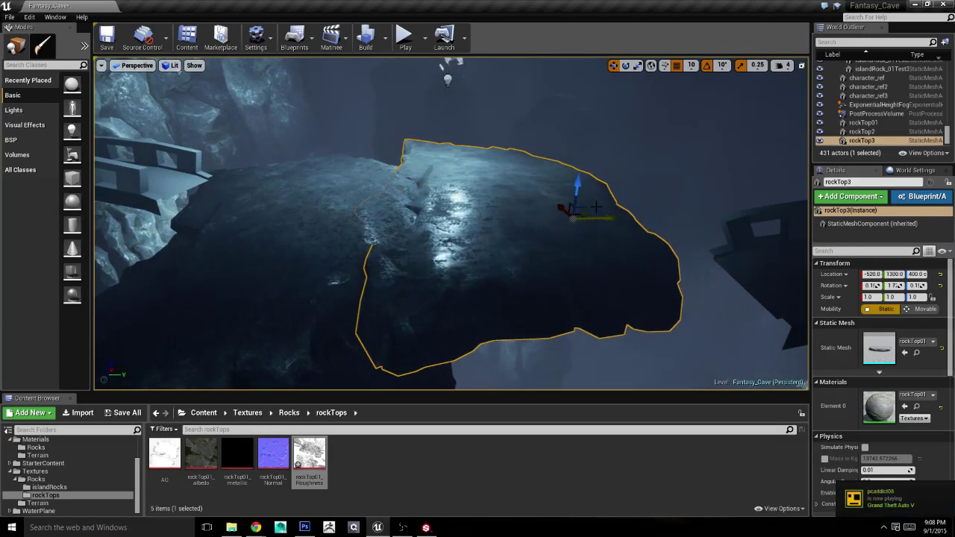
pyautogui.moveTo(575, 189); pyautogui.dragTo(576, 191)
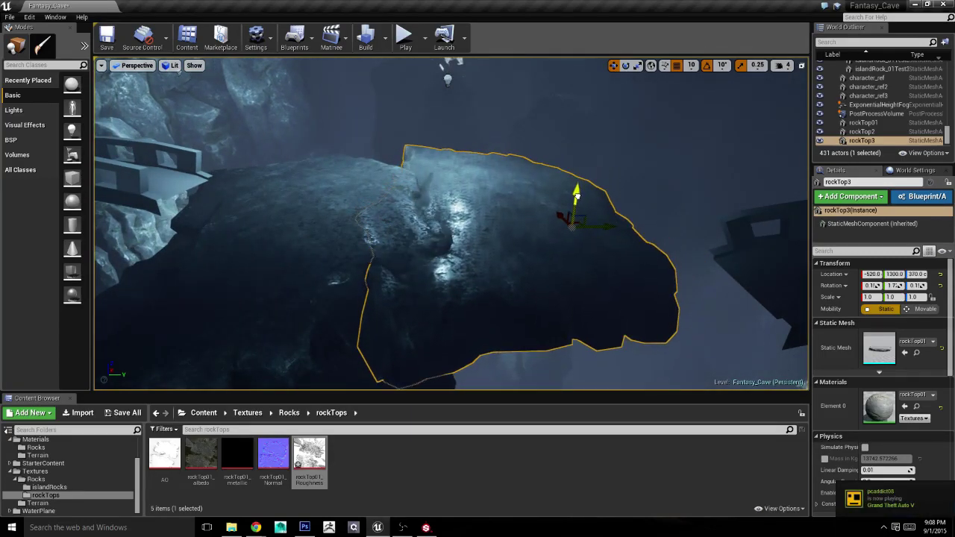
pyautogui.moveTo(604, 222)
pyautogui.mouseDown()
pyautogui.moveTo(614, 225)
pyautogui.moveTo(575, 224)
pyautogui.mouseUp()
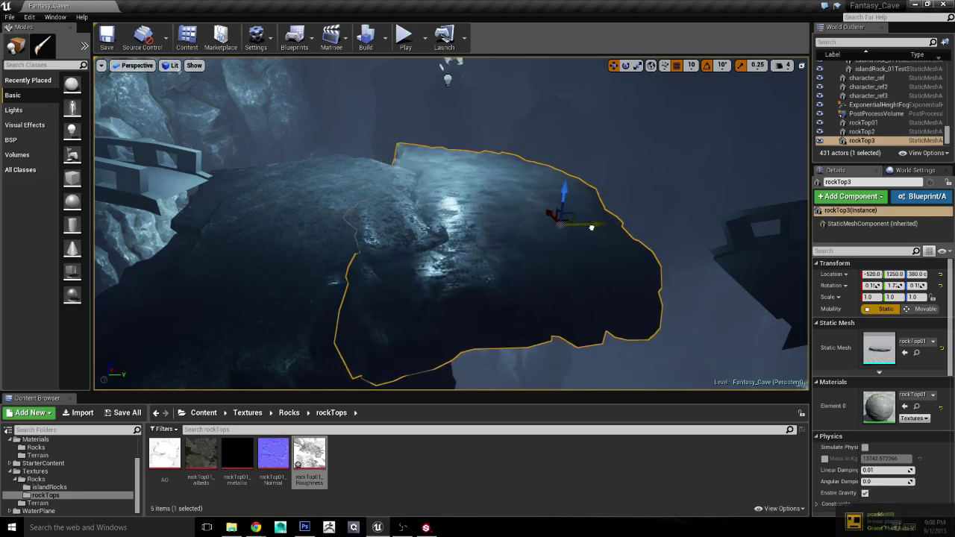
# Step: Tilt rockTop3 in two 10-degree steps so it rests at a slight angle
pyautogui.click(685, 250)
pyautogui.moveTo(685, 250); pyautogui.dragTo(724, 246, button='right')
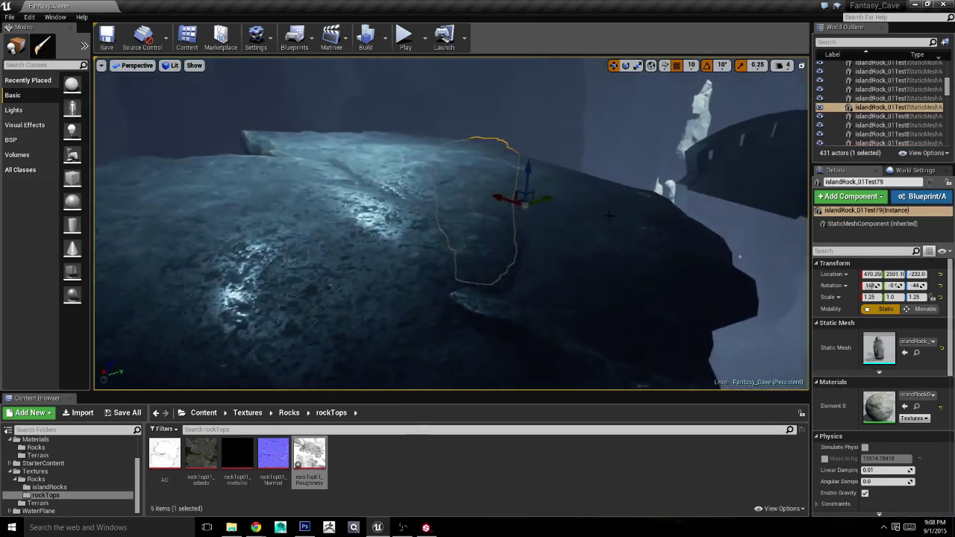
pyautogui.click(522, 224)
pyautogui.press('e')
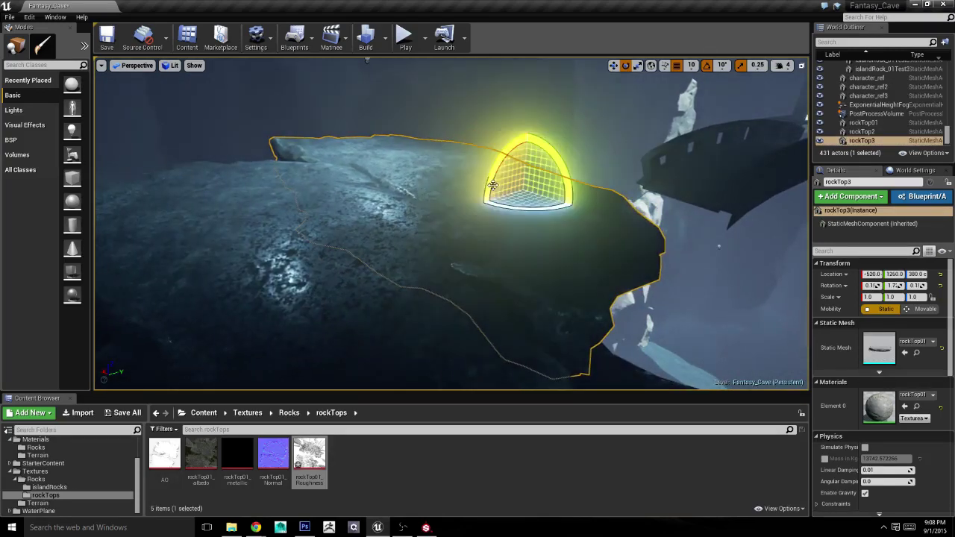
pyautogui.moveTo(520, 149); pyautogui.dragTo(366, 60)
pyautogui.moveTo(366, 60); pyautogui.dragTo(521, 187, button='right')
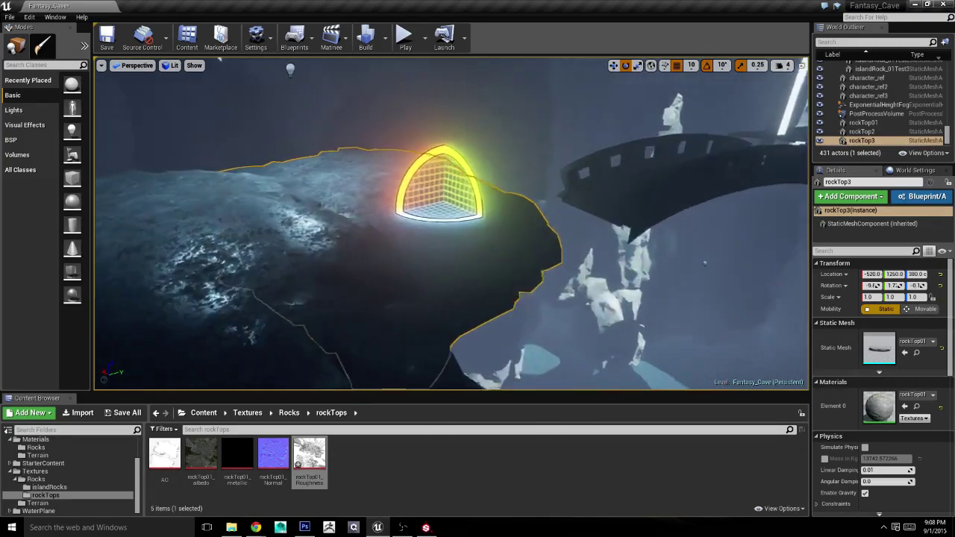
pyautogui.moveTo(522, 187); pyautogui.dragTo(378, 354)
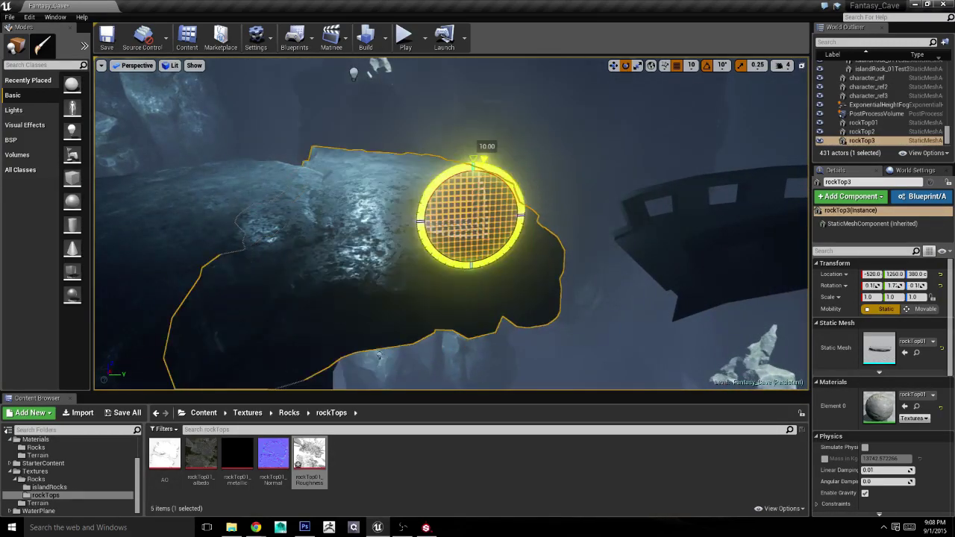
pyautogui.click(378, 354)
pyautogui.moveTo(378, 354); pyautogui.dragTo(576, 235, button='right')
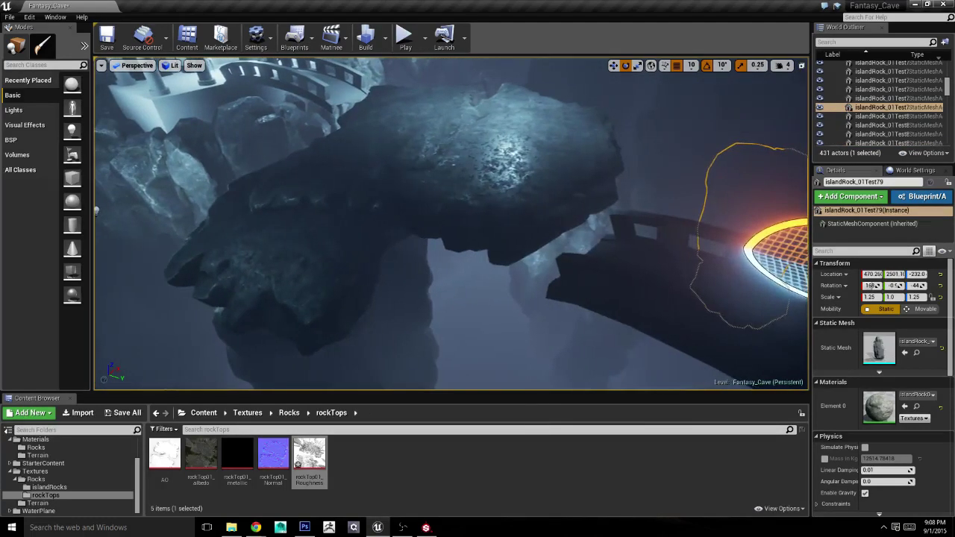
# Step: Scale rockTop3 to 0.75 and raise it slightly, settling at about -520, 1110, 410
pyautogui.click(331, 186)
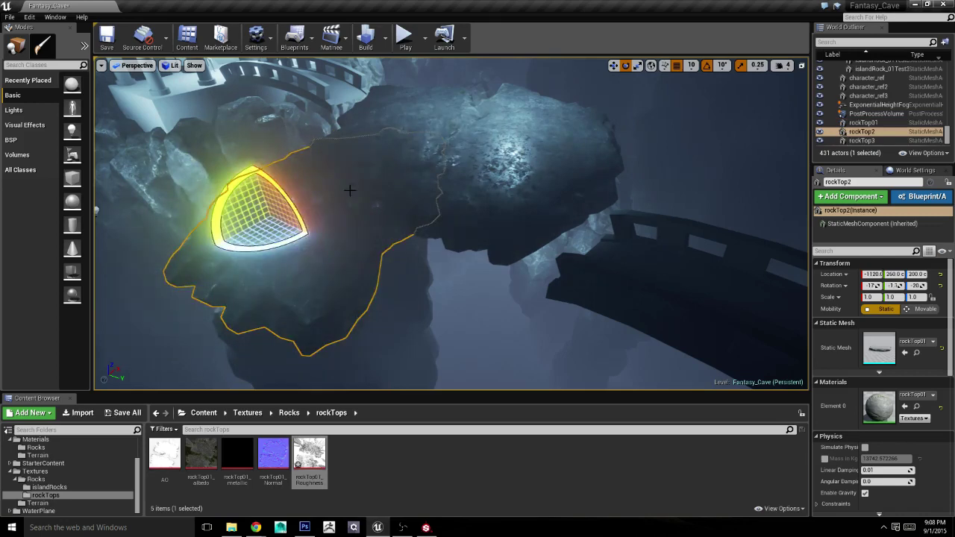
pyautogui.click(345, 175)
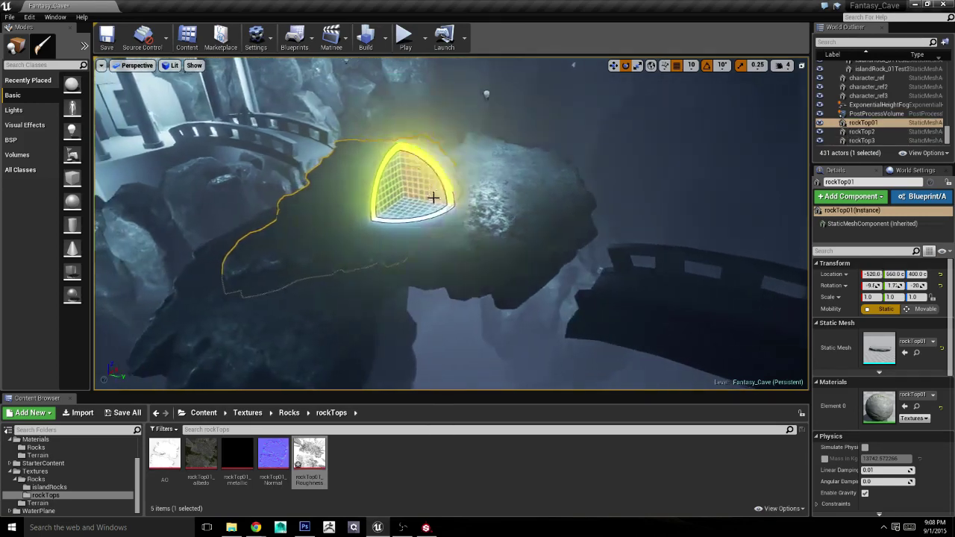
pyautogui.click(500, 227)
pyautogui.press('w')
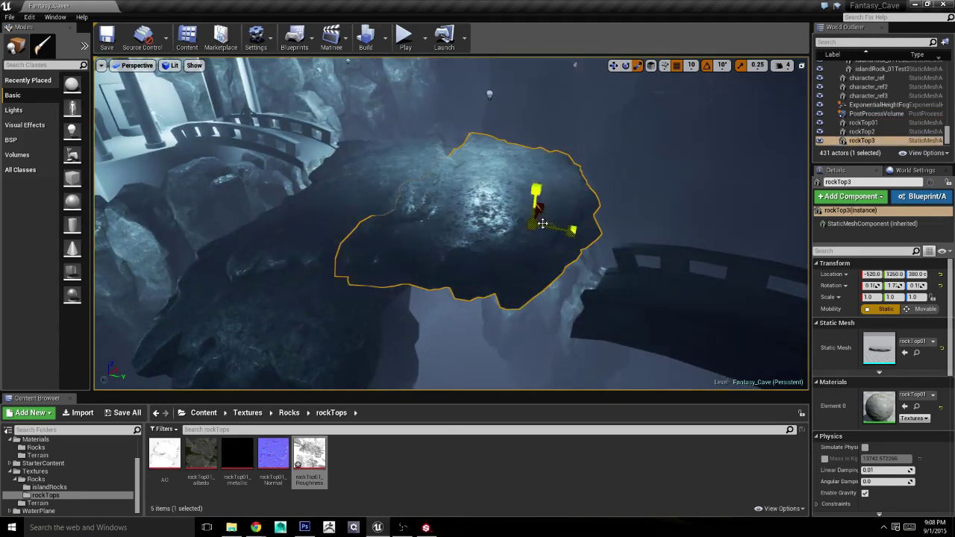
pyautogui.moveTo(534, 229)
pyautogui.mouseDown()
pyautogui.moveTo(567, 230)
pyautogui.moveTo(535, 223)
pyautogui.mouseUp()
pyautogui.press('w')
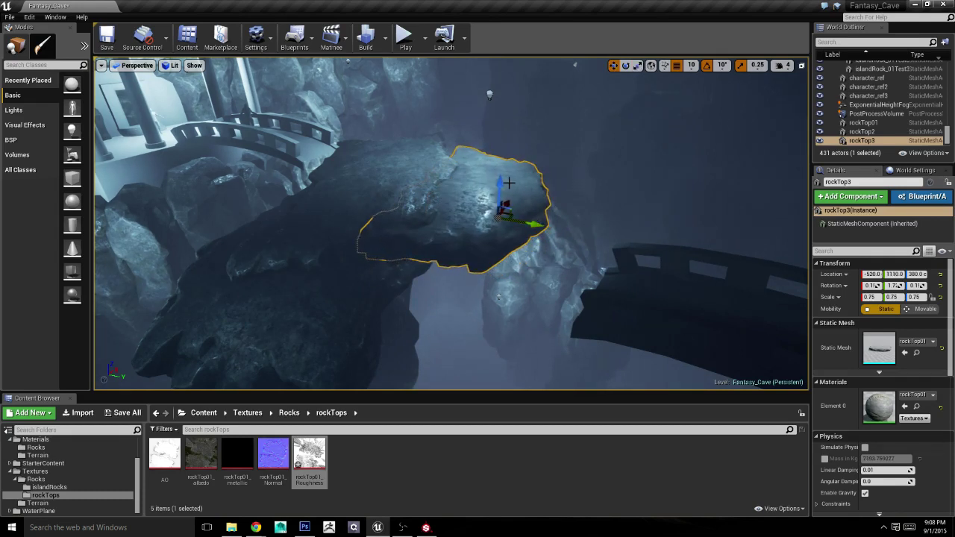
pyautogui.moveTo(508, 182); pyautogui.dragTo(496, 174)
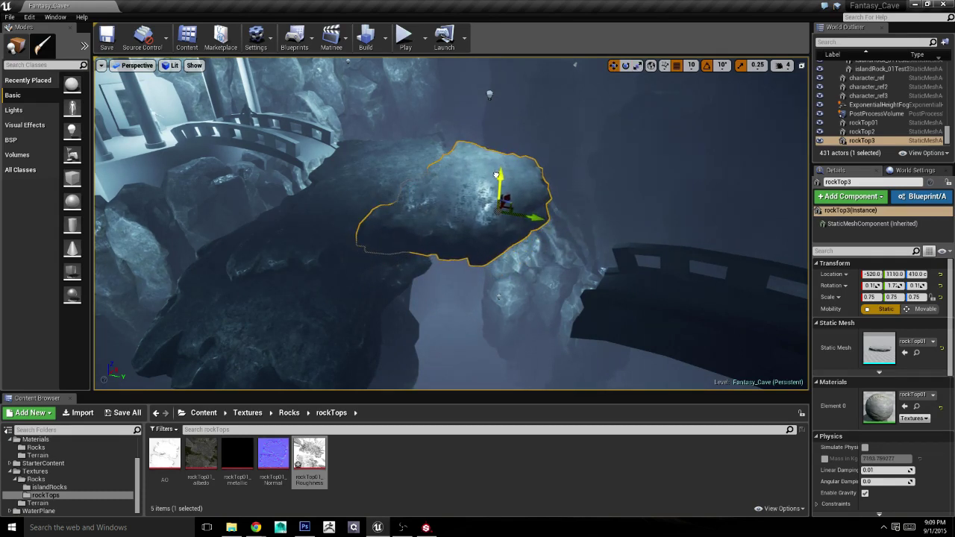
pyautogui.click(586, 187)
pyautogui.moveTo(586, 187)
pyautogui.mouseDown(button='right')
pyautogui.moveTo(548, 223)
pyautogui.moveTo(664, 218)
pyautogui.mouseUp(button='right')
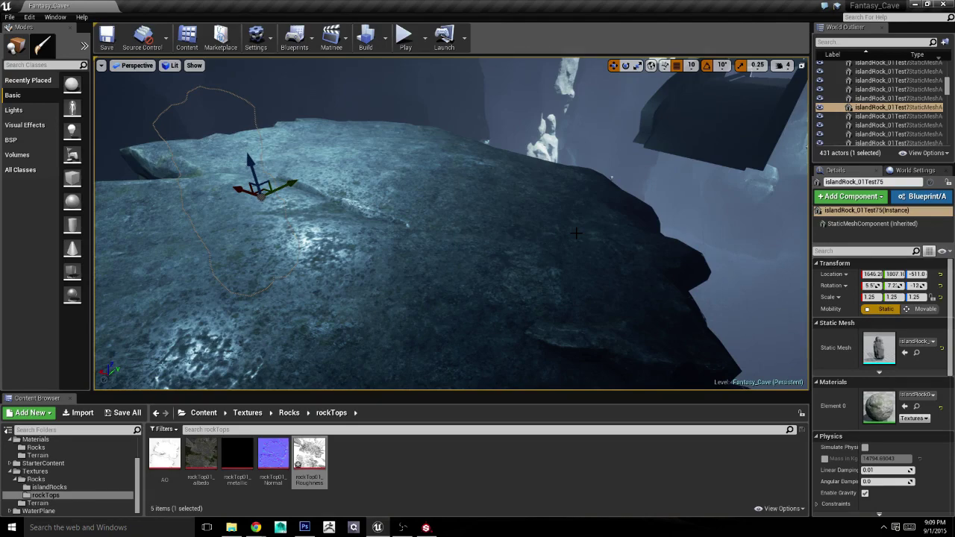
pyautogui.moveTo(561, 233)
pyautogui.mouseDown(button='right')
pyautogui.moveTo(562, 253)
pyautogui.moveTo(522, 239)
pyautogui.moveTo(497, 175)
pyautogui.mouseUp(button='right')
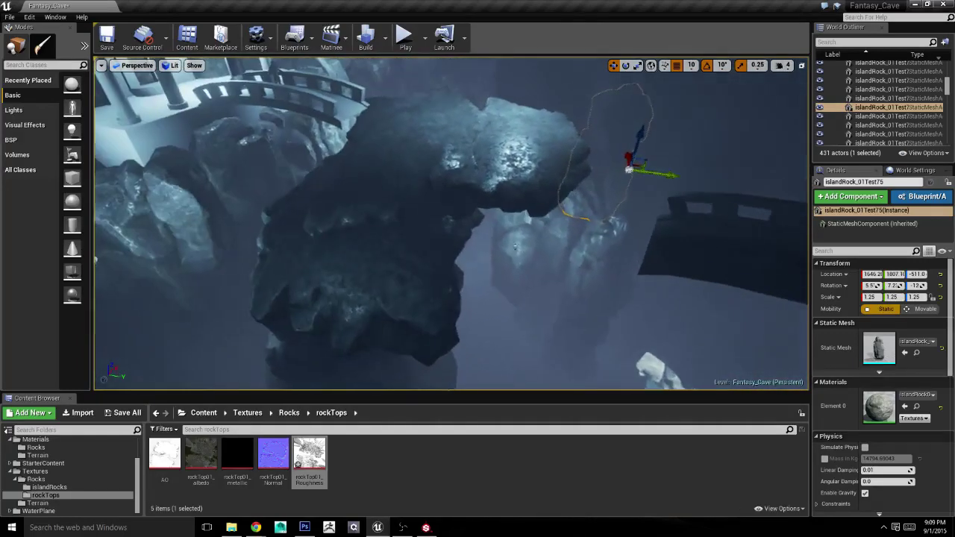
pyautogui.click(498, 176)
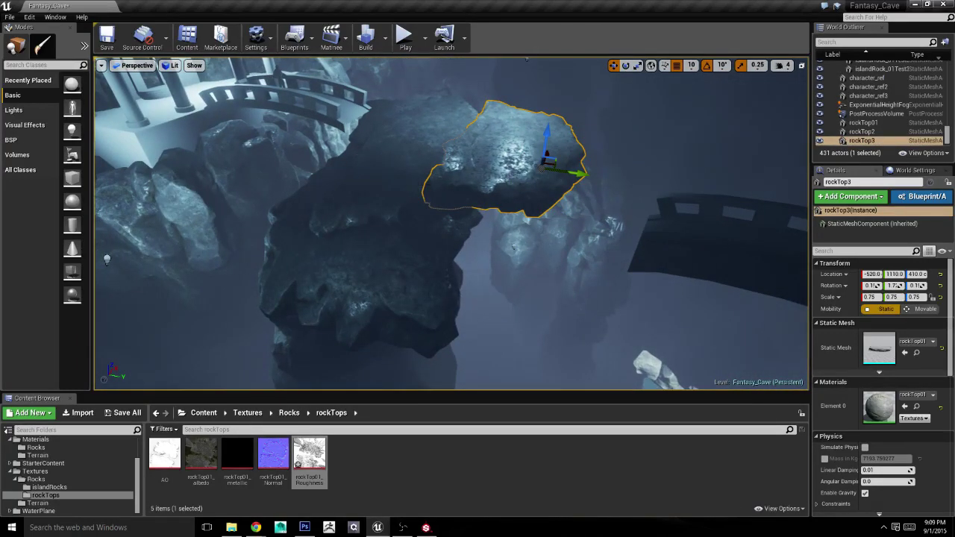
# Step: Duplicate rockTop3 as rockTop4, move it to about -580, 1170, 320 and tilt it to the rock's slope
pyautogui.hotkey('ctrl', 'v')
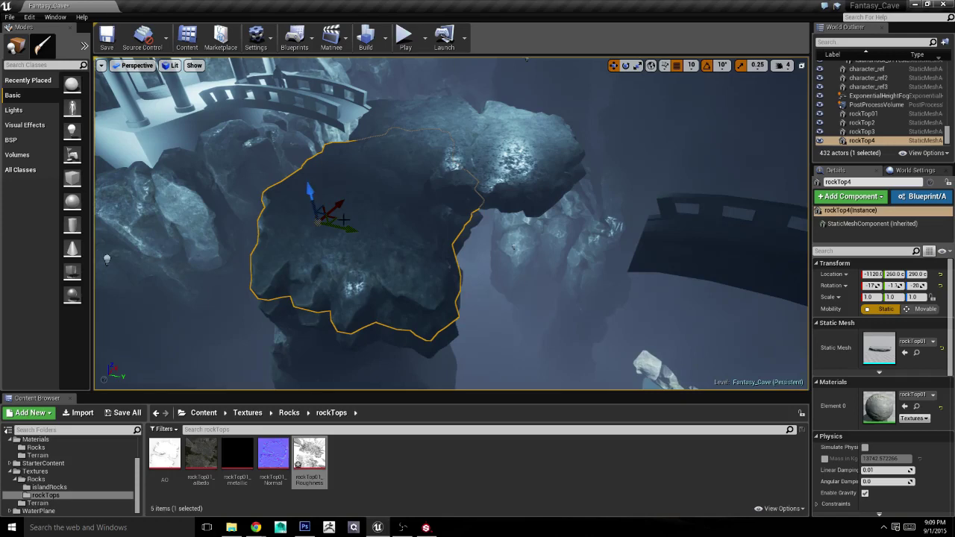
pyautogui.moveTo(348, 230)
pyautogui.mouseDown()
pyautogui.moveTo(513, 247)
pyautogui.moveTo(447, 276)
pyautogui.mouseUp()
pyautogui.press('e')
pyautogui.press('w')
pyautogui.moveTo(422, 228); pyautogui.dragTo(589, 205)
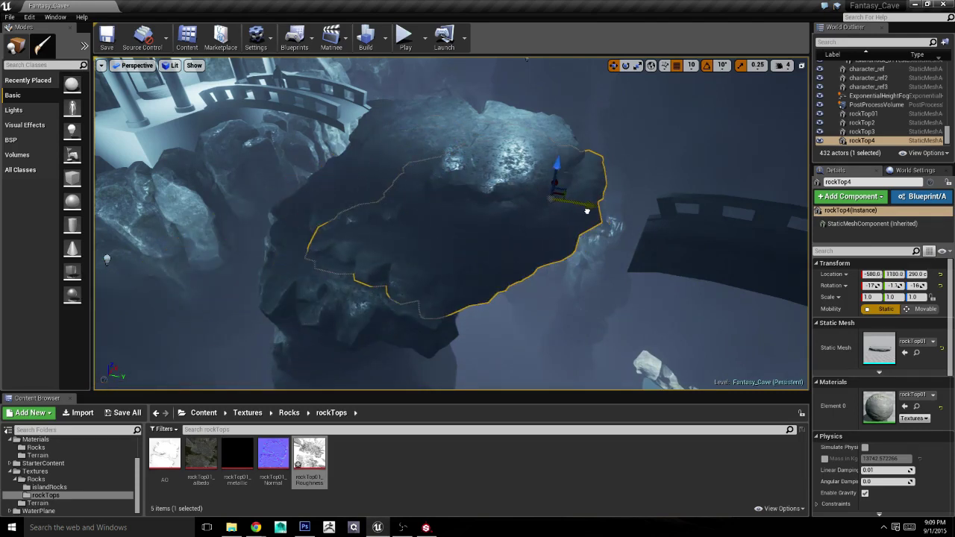
pyautogui.moveTo(554, 164)
pyautogui.mouseDown()
pyautogui.moveTo(552, 156)
pyautogui.moveTo(541, 188)
pyautogui.mouseUp()
pyautogui.press('e')
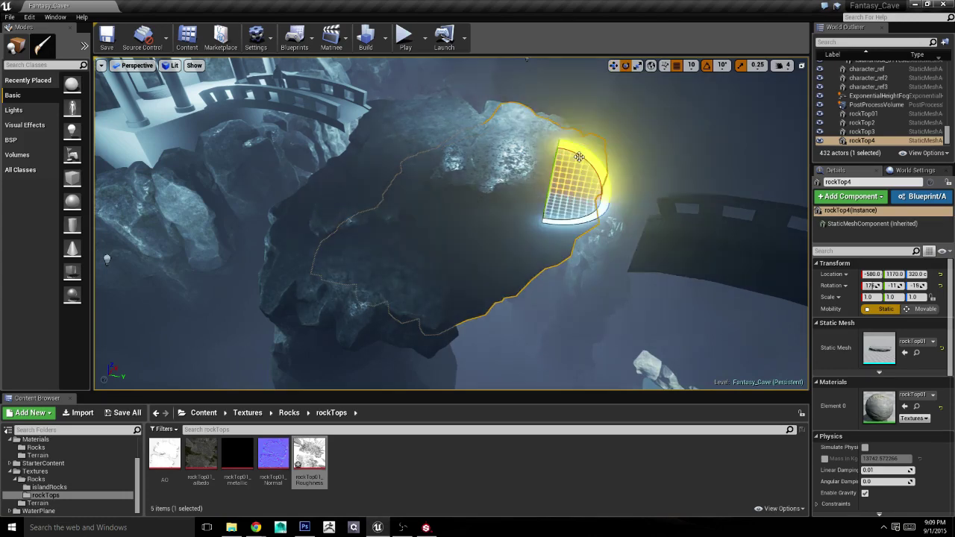
pyautogui.moveTo(601, 179); pyautogui.dragTo(635, 157)
pyautogui.click(611, 188)
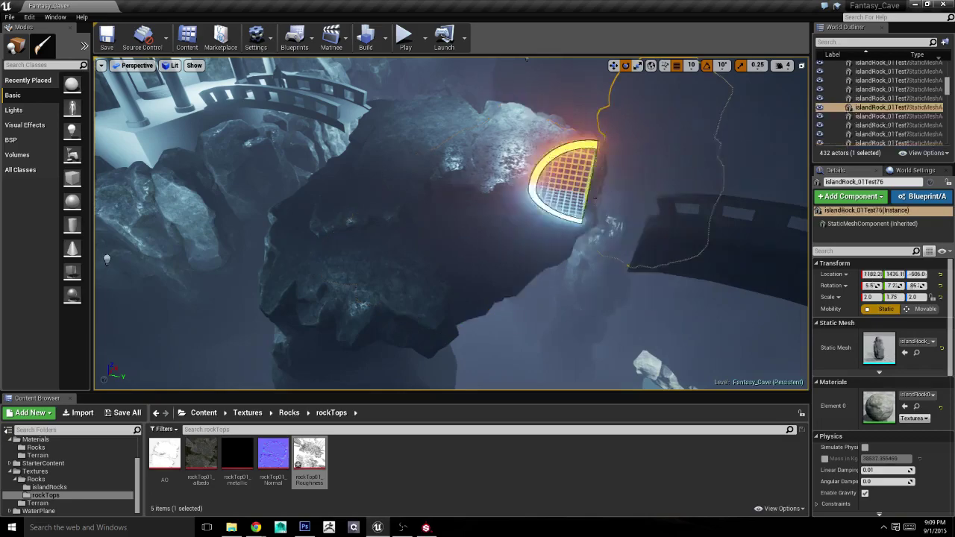
pyautogui.moveTo(612, 188); pyautogui.dragTo(522, 194, button='right')
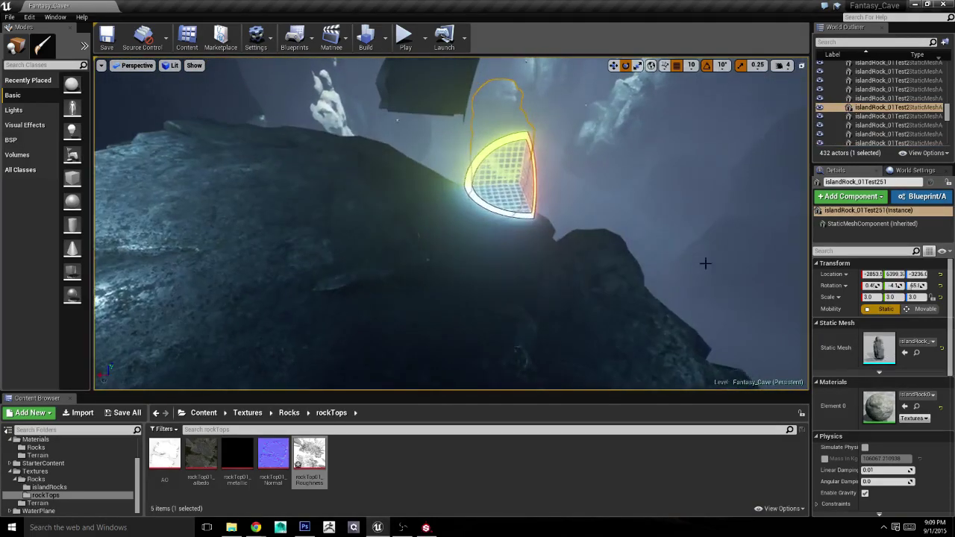
pyautogui.moveTo(763, 264); pyautogui.dragTo(684, 239, button='right')
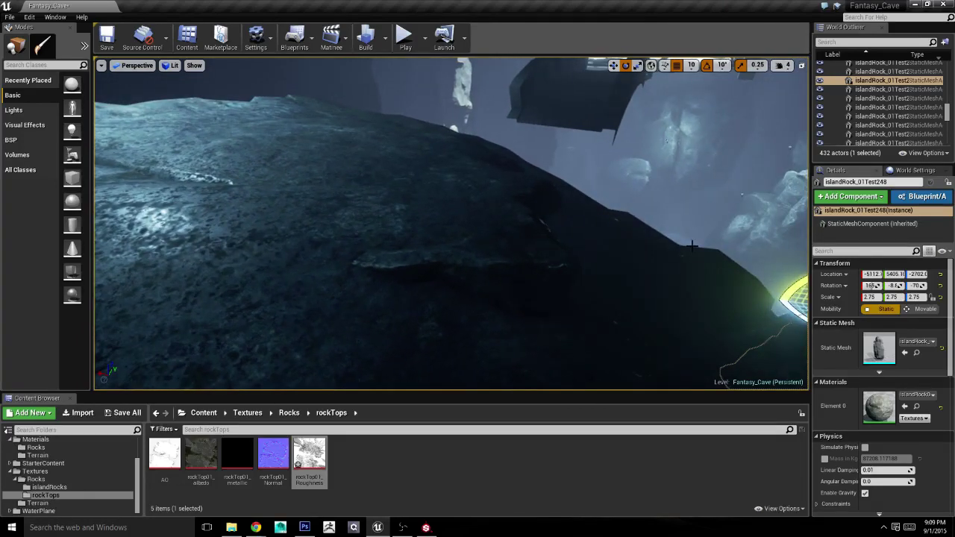
pyautogui.moveTo(603, 281); pyautogui.dragTo(603, 282, button='right')
pyautogui.click(461, 314)
pyautogui.press('w')
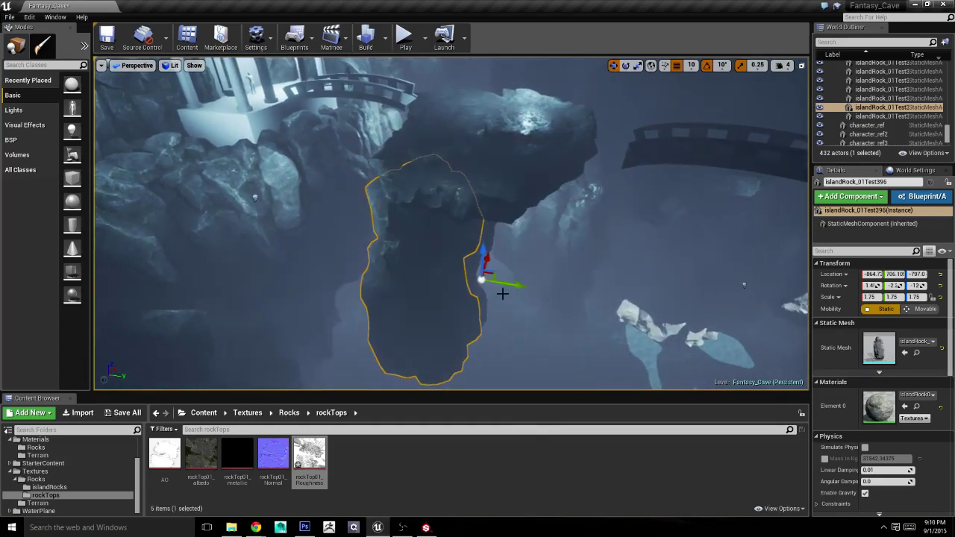
# Step: Copy an island rock pillar and lower it under the large rock, raising it against the underside
pyautogui.moveTo(198, 173); pyautogui.dragTo(199, 174, button='right')
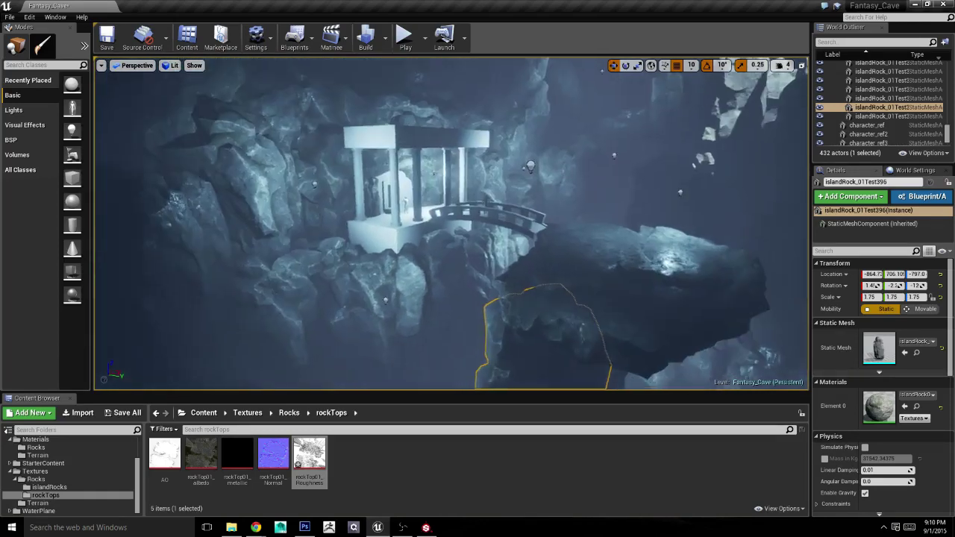
pyautogui.click(252, 246)
pyautogui.click(336, 223)
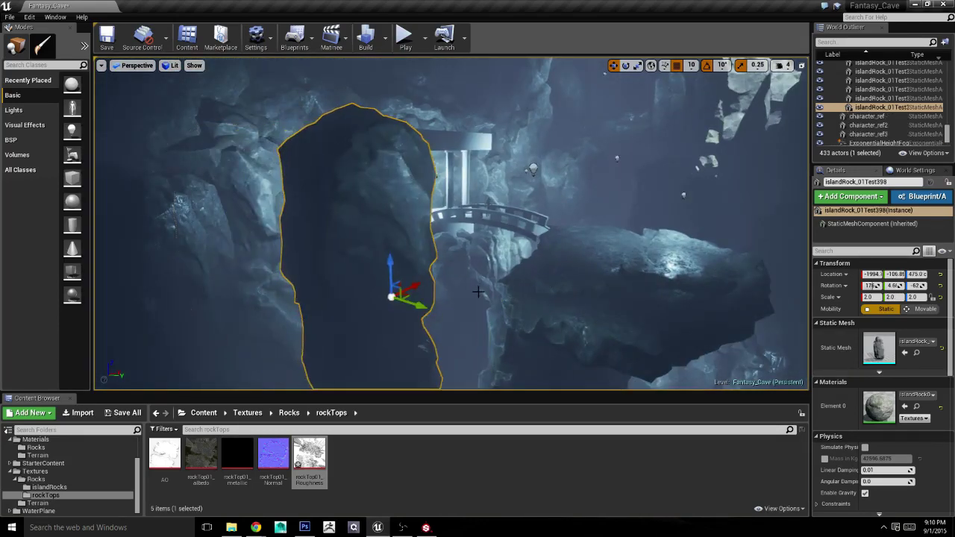
pyautogui.moveTo(335, 223); pyautogui.dragTo(463, 203, button='right')
pyautogui.moveTo(477, 195)
pyautogui.mouseDown()
pyautogui.moveTo(469, 376)
pyautogui.moveTo(485, 325)
pyautogui.mouseUp()
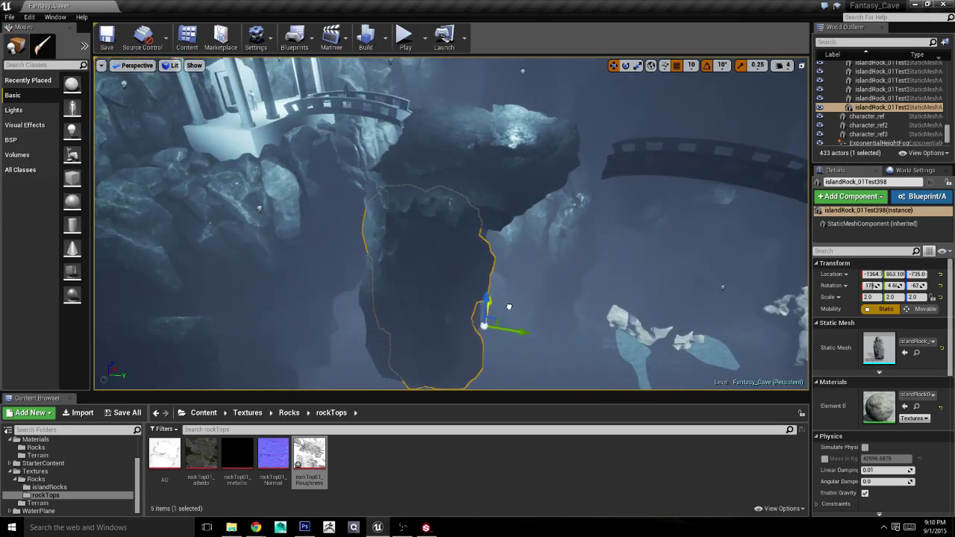
pyautogui.moveTo(554, 336); pyautogui.dragTo(567, 341)
pyautogui.moveTo(529, 307); pyautogui.dragTo(534, 280)
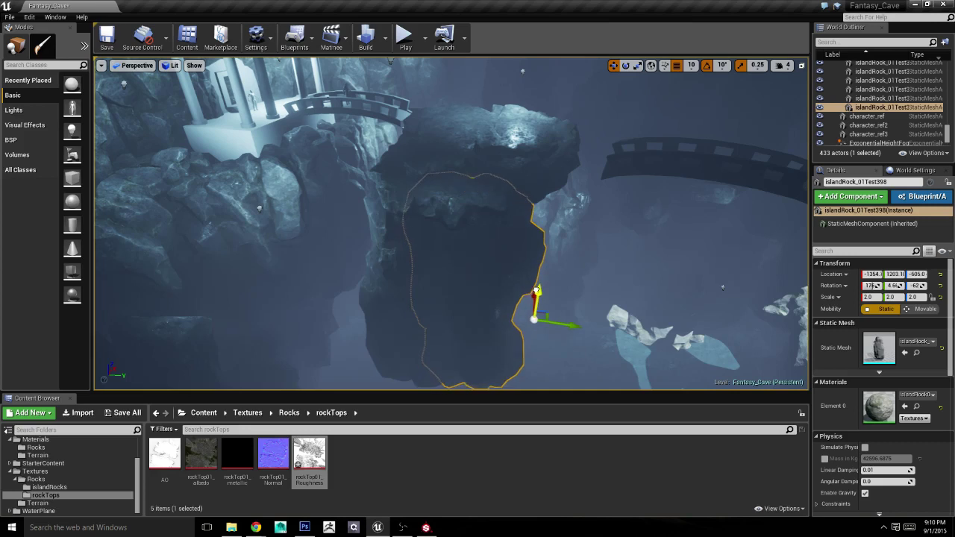
# Step: Fine-tune islandRock_01Test398 along X and Y to about -1614, 1243, -475
pyautogui.moveTo(550, 293); pyautogui.dragTo(514, 278, button='right')
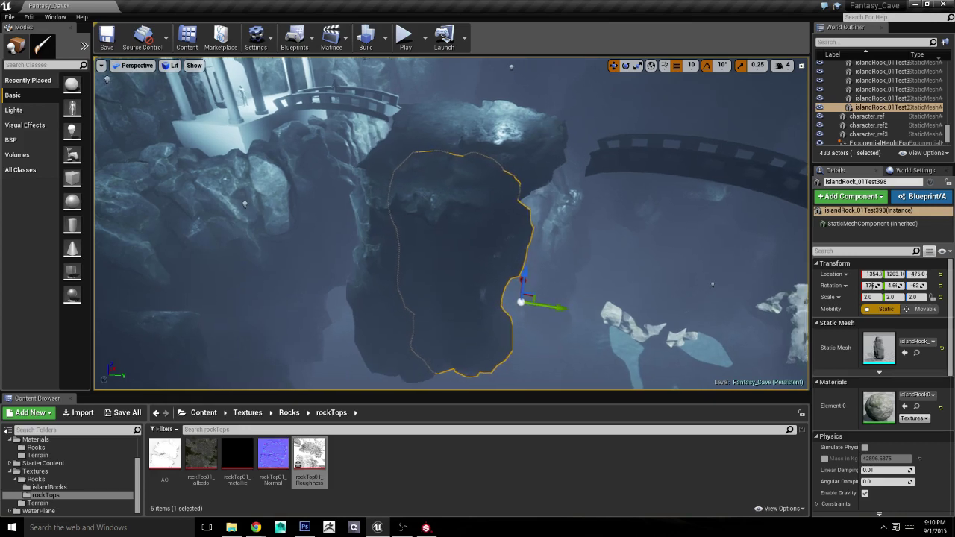
pyautogui.moveTo(511, 279); pyautogui.dragTo(504, 299)
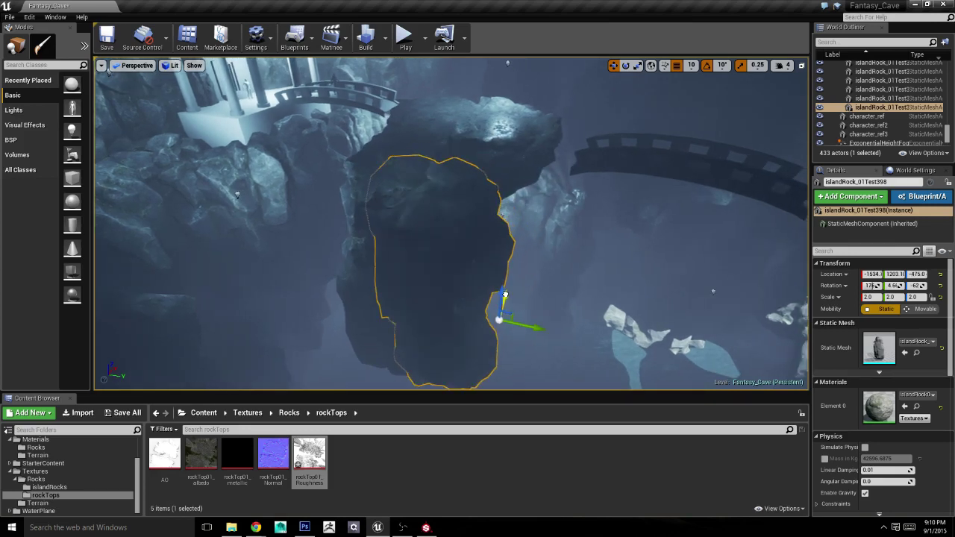
pyautogui.moveTo(504, 297)
pyautogui.mouseDown(button='right')
pyautogui.moveTo(477, 299)
pyautogui.moveTo(550, 287)
pyautogui.mouseUp(button='right')
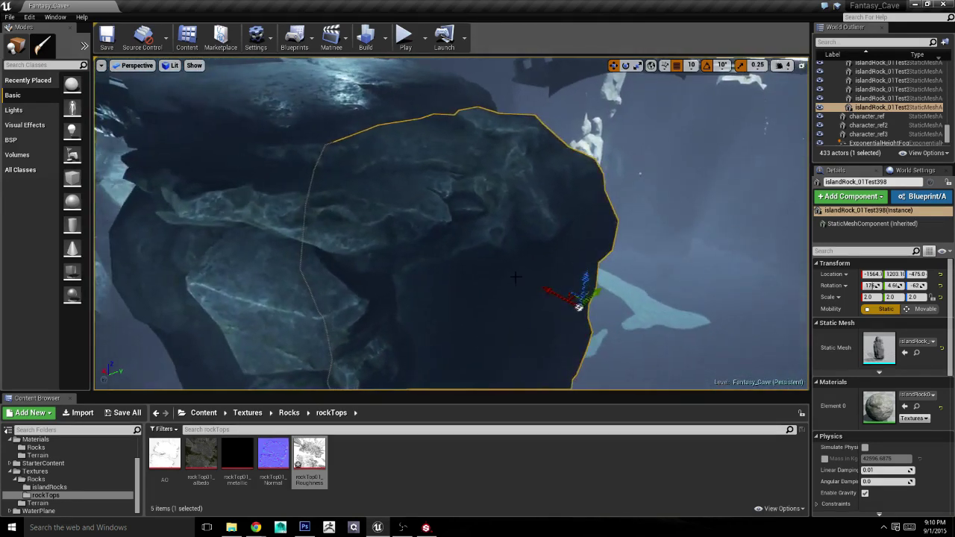
pyautogui.moveTo(549, 288); pyautogui.dragTo(548, 288)
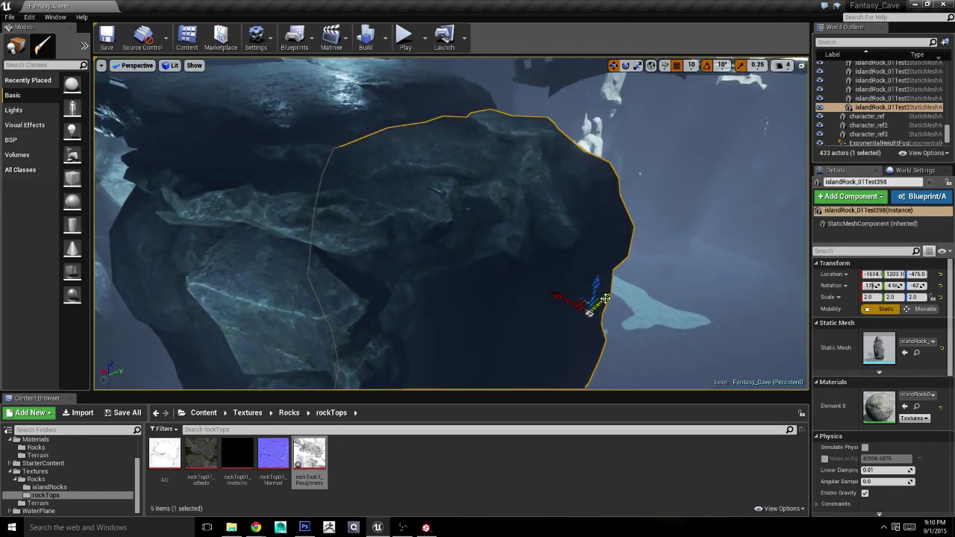
pyautogui.moveTo(605, 298); pyautogui.dragTo(617, 295)
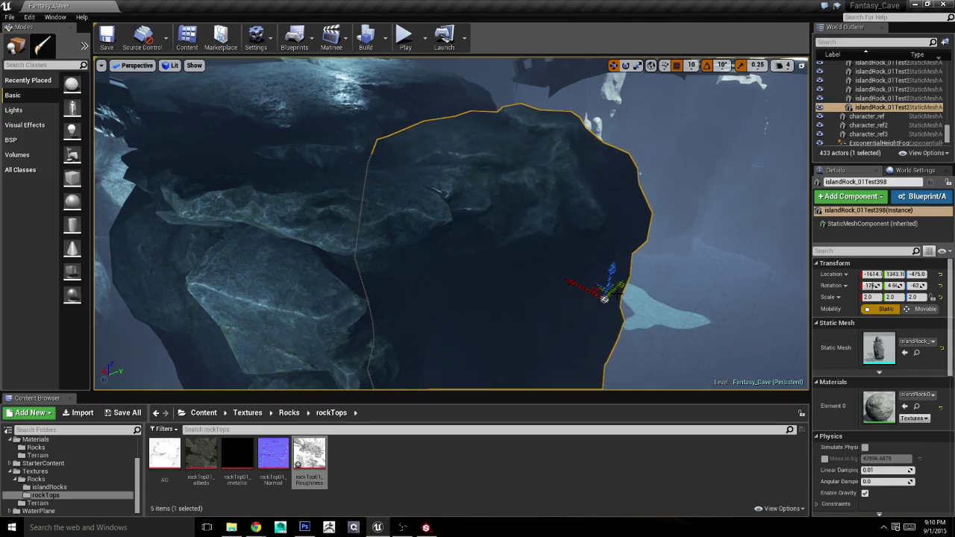
pyautogui.click(633, 310)
pyautogui.moveTo(634, 310)
pyautogui.mouseDown(button='right')
pyautogui.moveTo(174, 217)
pyautogui.moveTo(659, 310)
pyautogui.mouseUp(button='right')
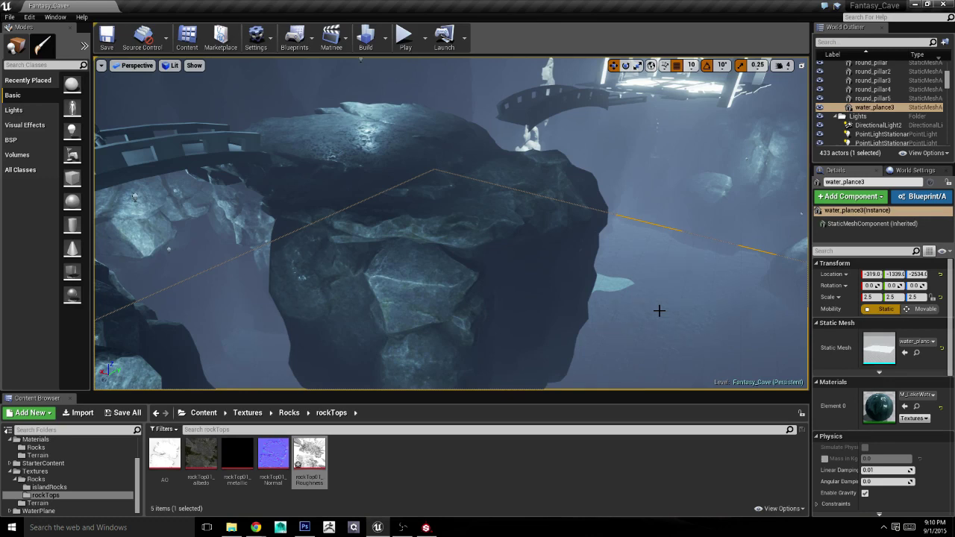
# Step: Save All, choosing Save Selected to save the Fantasy_Cave map and modified assets
pyautogui.click(124, 412)
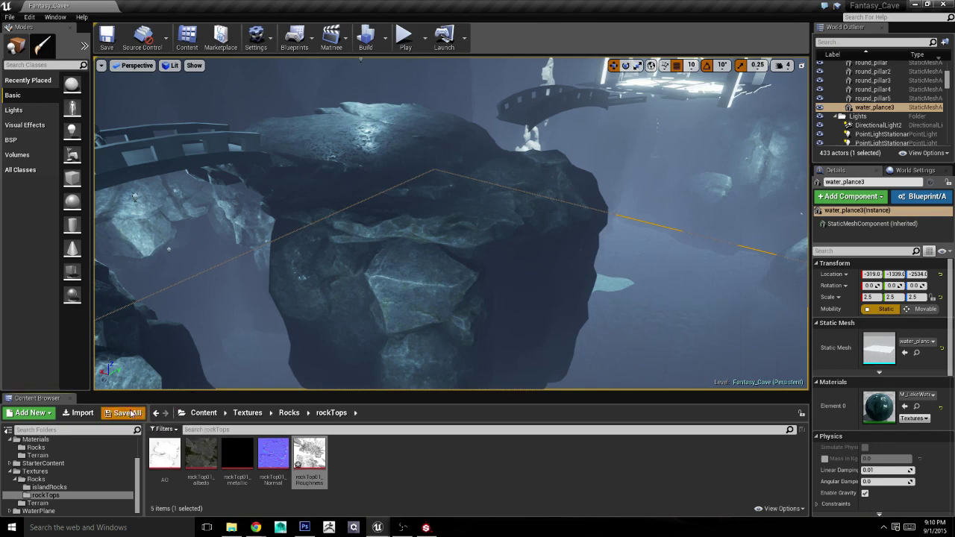
pyautogui.click(566, 352)
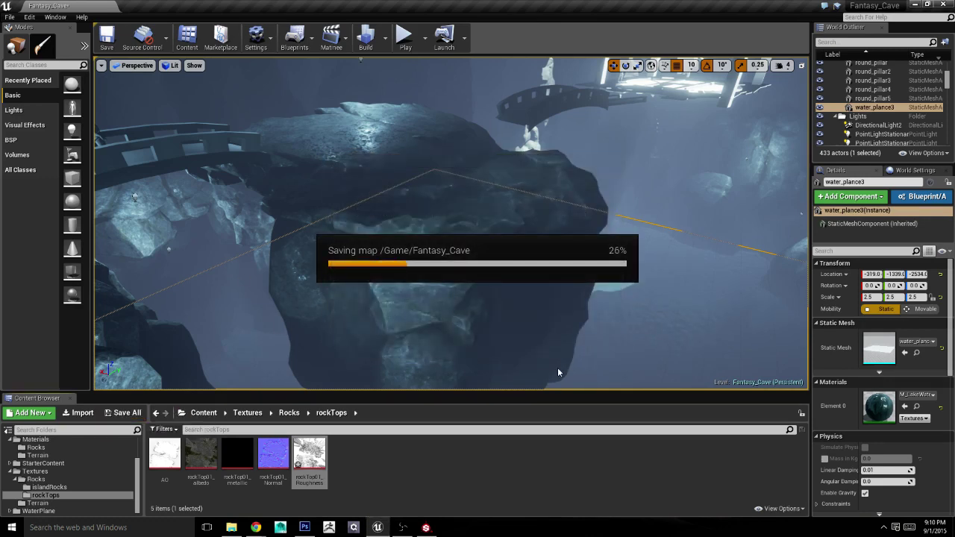
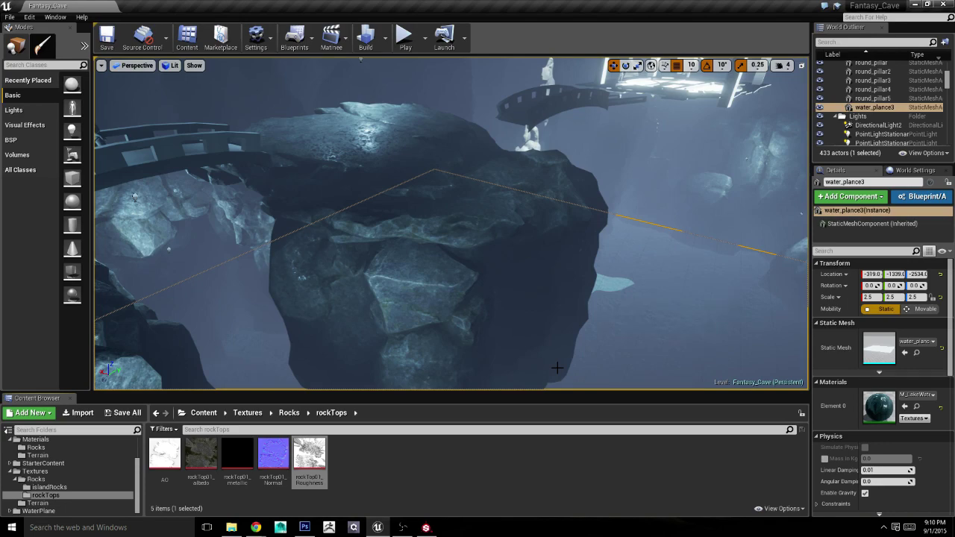
# Step: Fly the camera past the temple toward the bridge and select rockTop2 beside it
pyautogui.moveTo(412, 257); pyautogui.dragTo(412, 258, button='right')
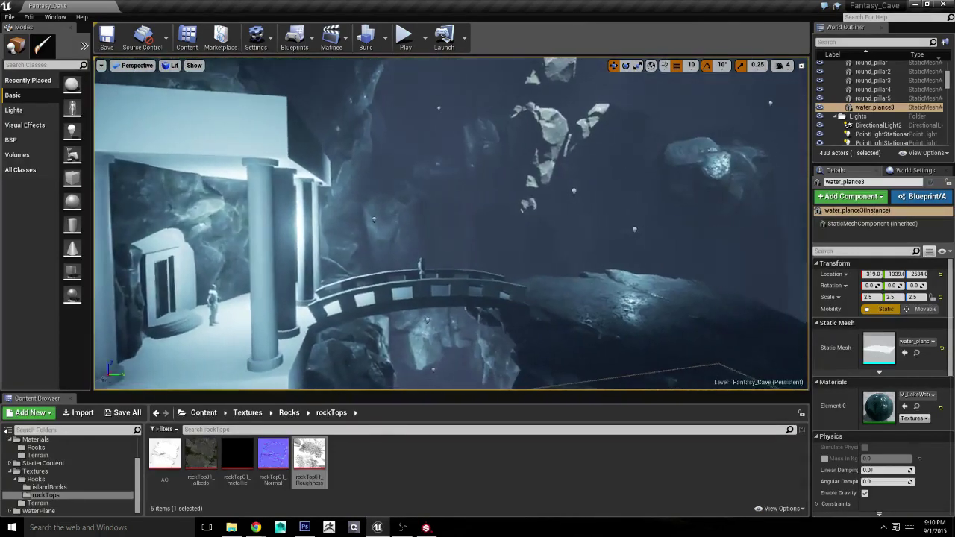
pyautogui.moveTo(490, 275); pyautogui.dragTo(491, 275, button='right')
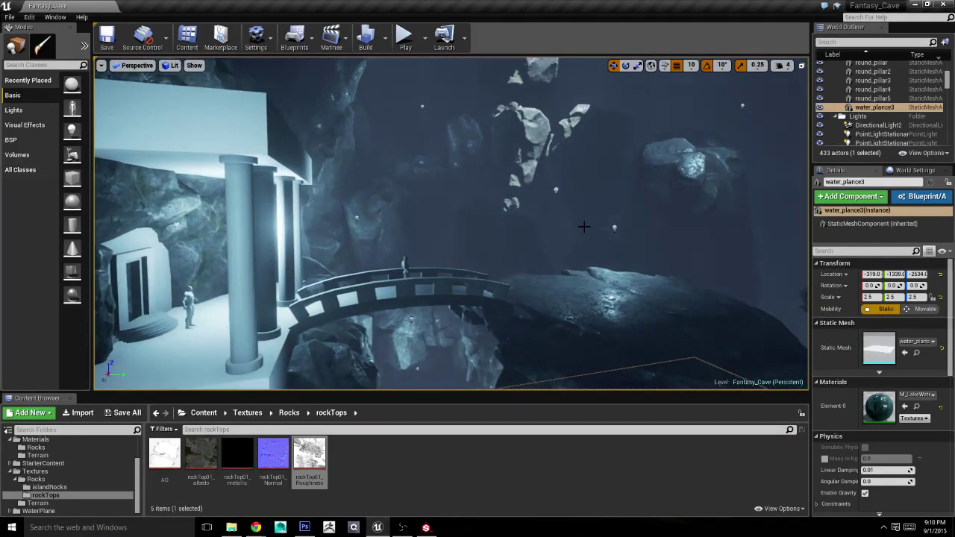
pyautogui.moveTo(584, 226); pyautogui.dragTo(584, 226, button='right')
pyautogui.moveTo(451, 224); pyautogui.dragTo(451, 224, button='right')
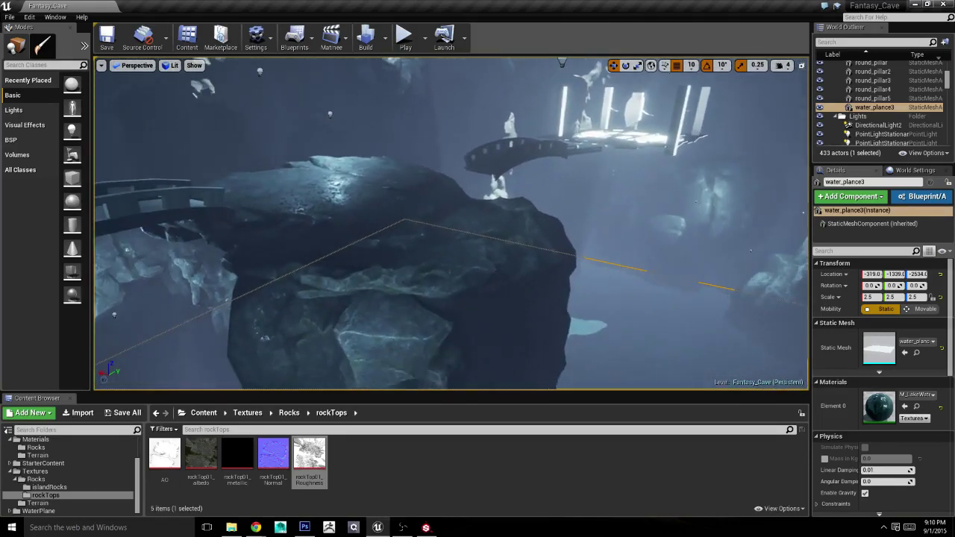
pyautogui.moveTo(571, 217); pyautogui.dragTo(572, 217, button='right')
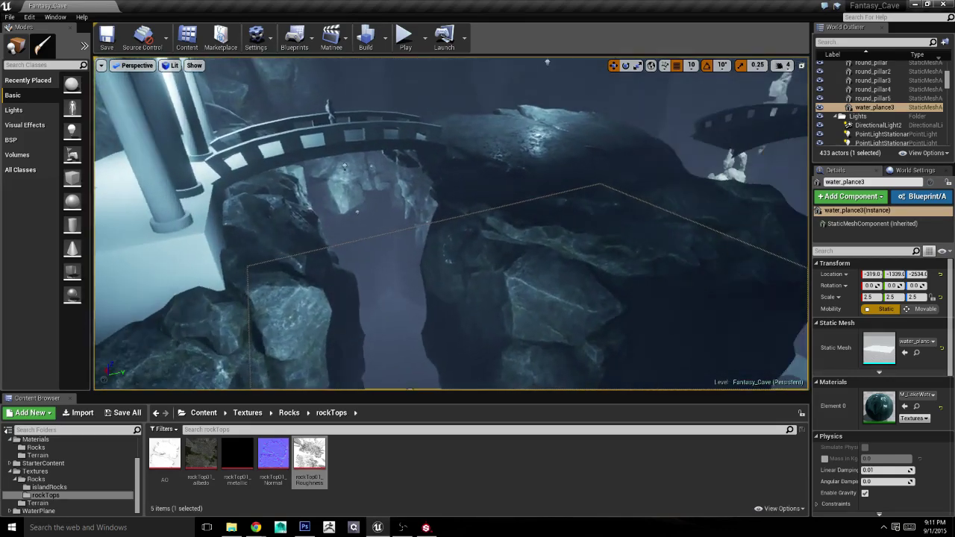
pyautogui.click(606, 232)
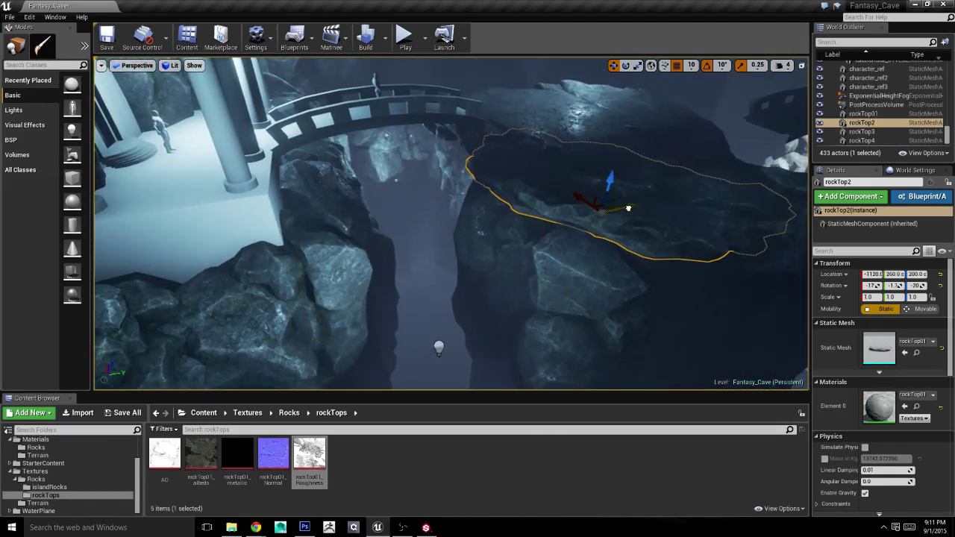
# Step: Duplicate rockTop2 as rockTop5, rotate it, and move it under the temple platform
pyautogui.moveTo(628, 209)
pyautogui.keyDown('alt'); pyautogui.mouseDown()
pyautogui.moveTo(320, 280)
pyautogui.moveTo(349, 304)
pyautogui.mouseUp(); pyautogui.keyUp('alt')
pyautogui.press('e')
pyautogui.press('f')
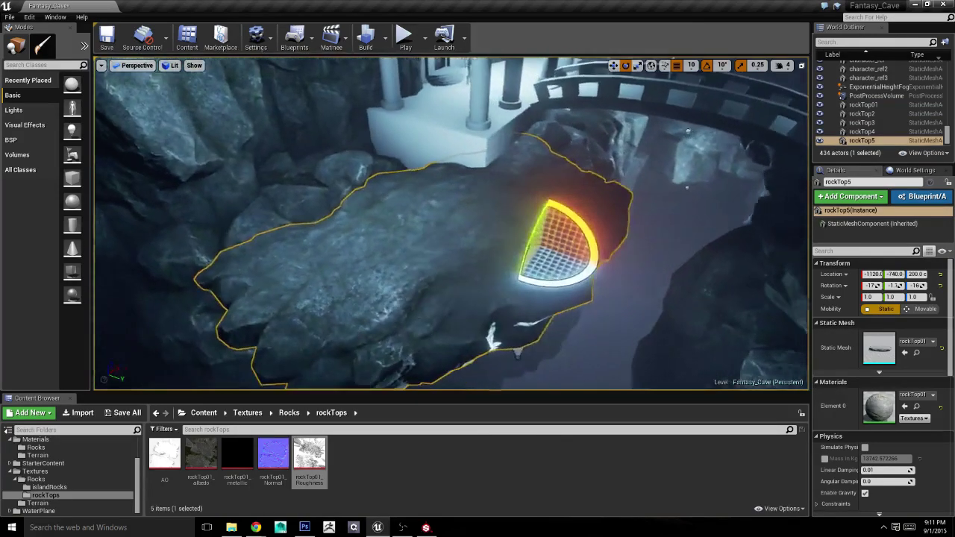
pyautogui.press('w')
pyautogui.moveTo(552, 259); pyautogui.dragTo(644, 147)
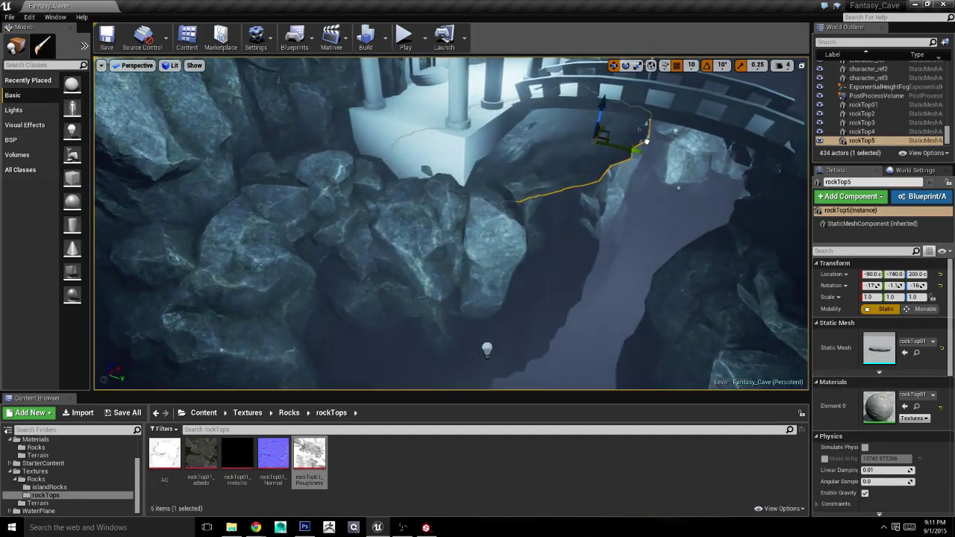
pyautogui.moveTo(598, 126); pyautogui.dragTo(596, 105)
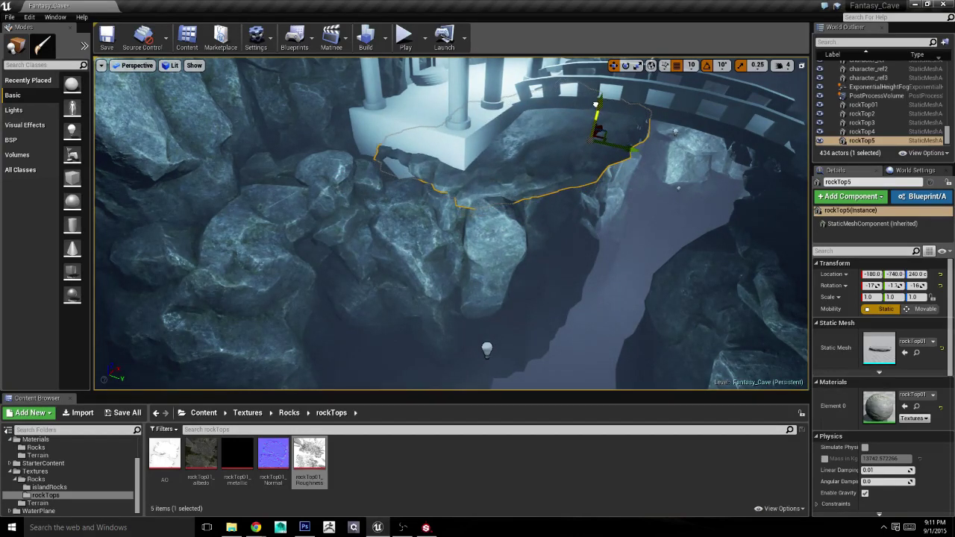
pyautogui.moveTo(625, 148); pyautogui.dragTo(597, 144)
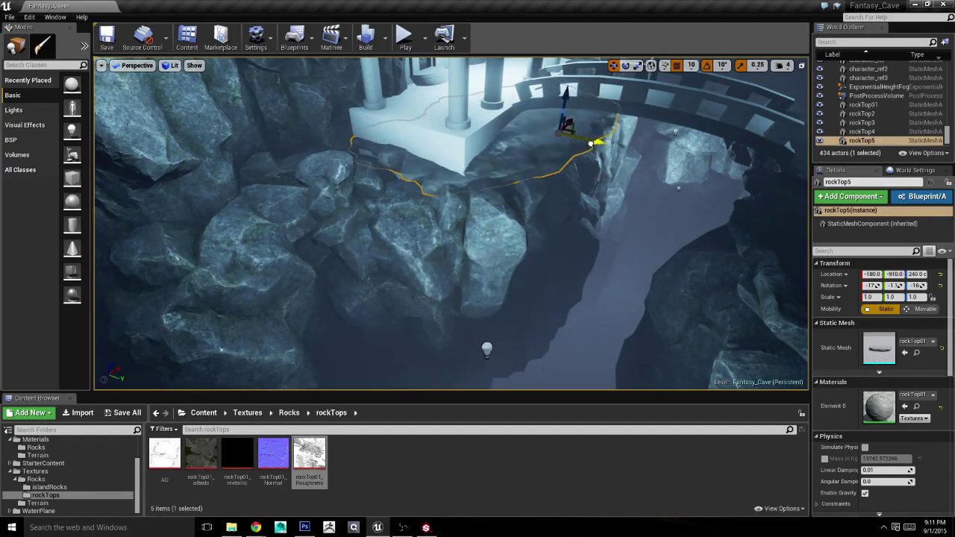
# Step: Check the placement by framing rockTop5 and the island rocks on either side of the chasm
pyautogui.click(651, 276)
pyautogui.moveTo(651, 277)
pyautogui.mouseDown(button='right')
pyautogui.moveTo(521, 304)
pyautogui.moveTo(431, 254)
pyautogui.mouseUp(button='right')
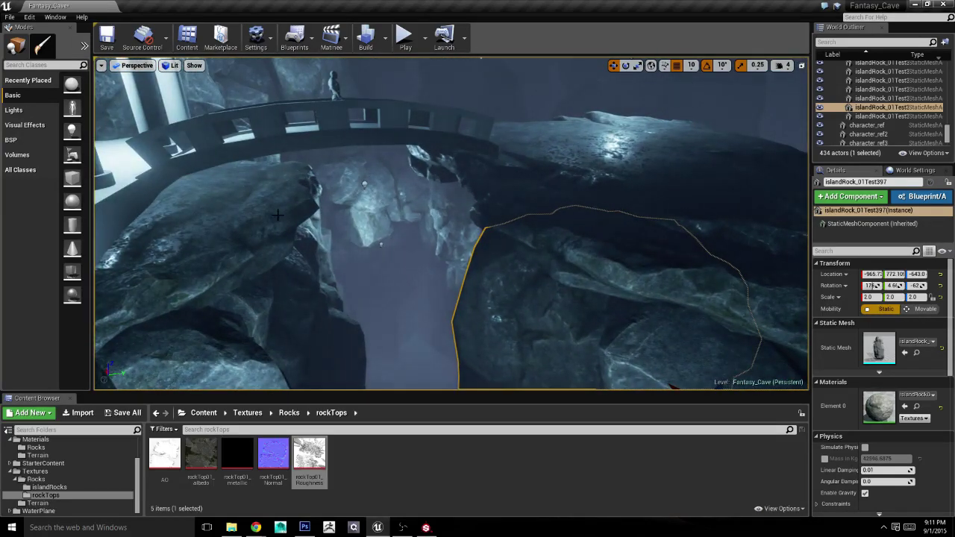
pyautogui.click(277, 215)
pyautogui.press('f')
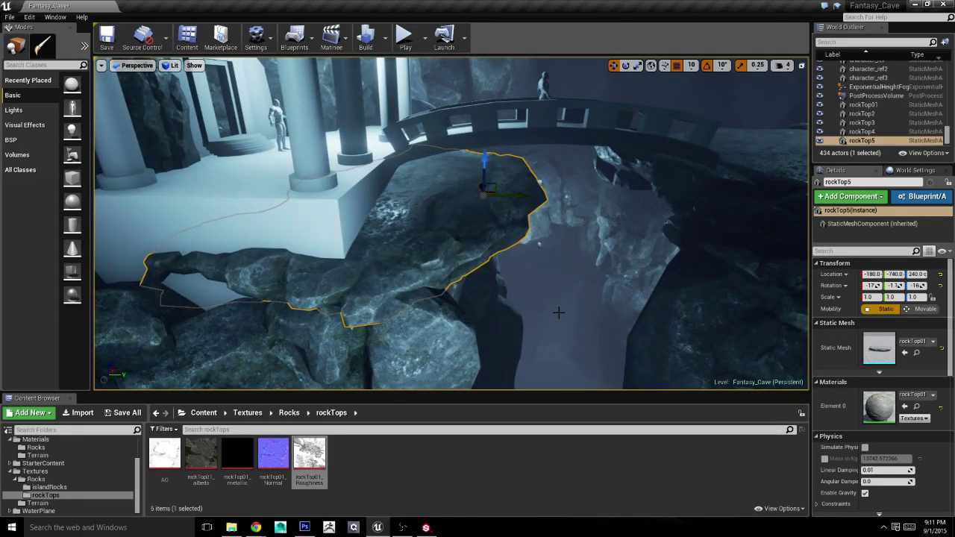
pyautogui.click(576, 352)
pyautogui.press('f')
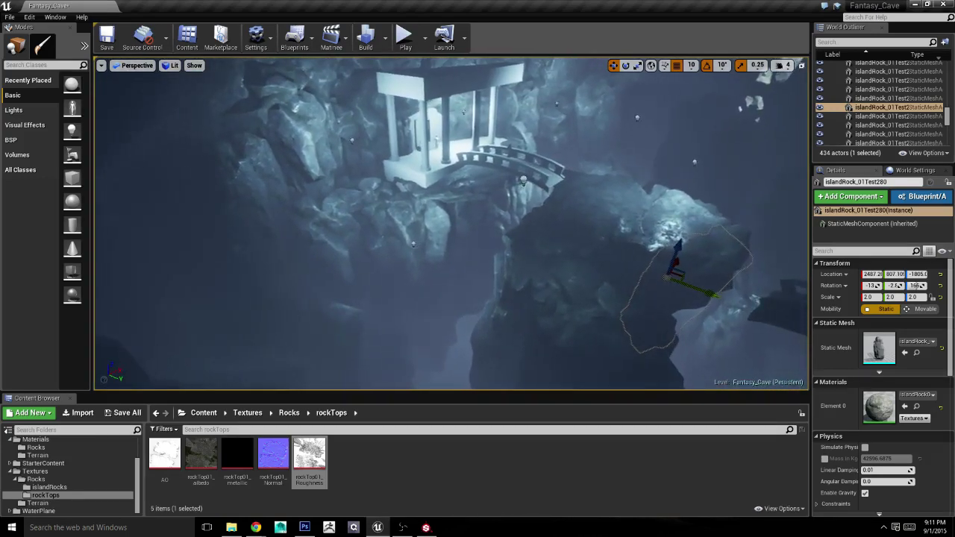
pyautogui.moveTo(497, 299); pyautogui.dragTo(497, 298, button='right')
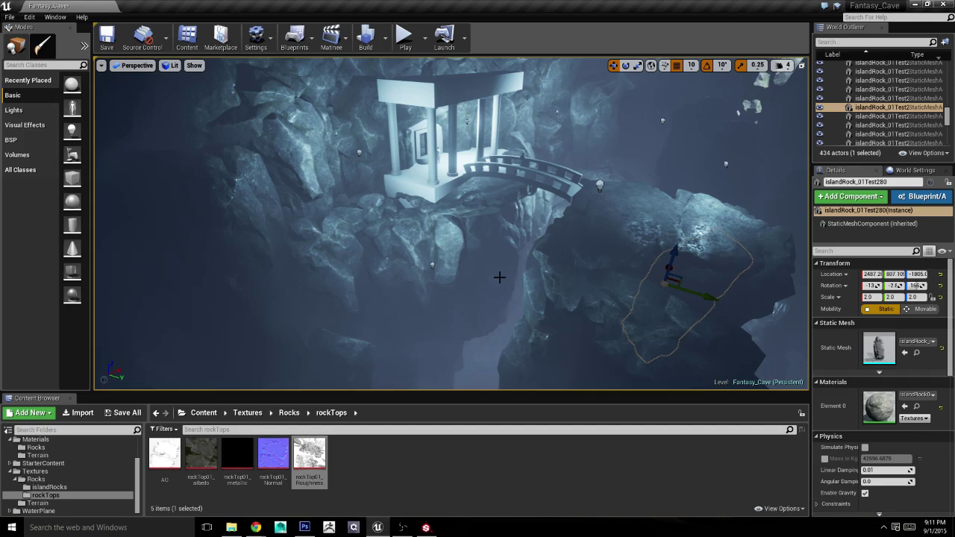
pyautogui.press('f')
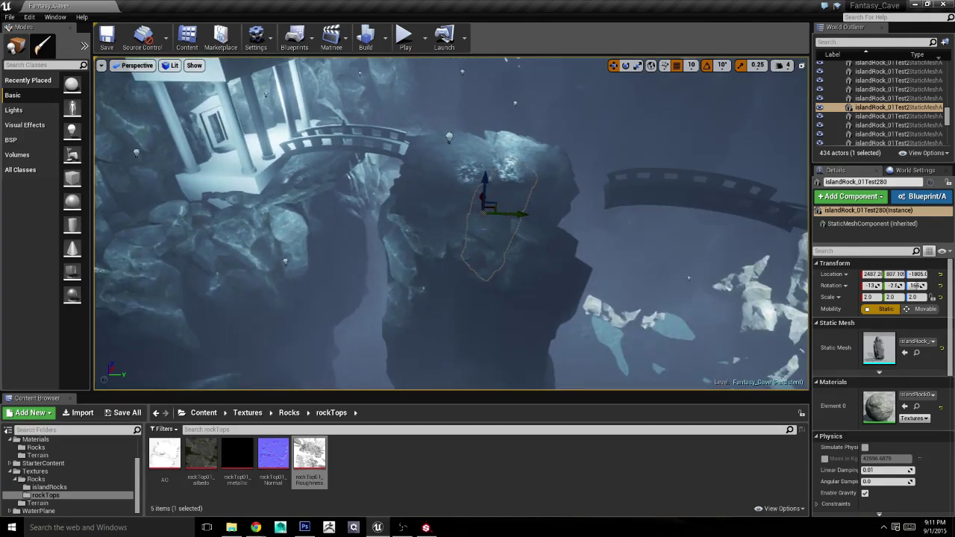
pyautogui.moveTo(422, 283); pyautogui.dragTo(422, 282, button='right')
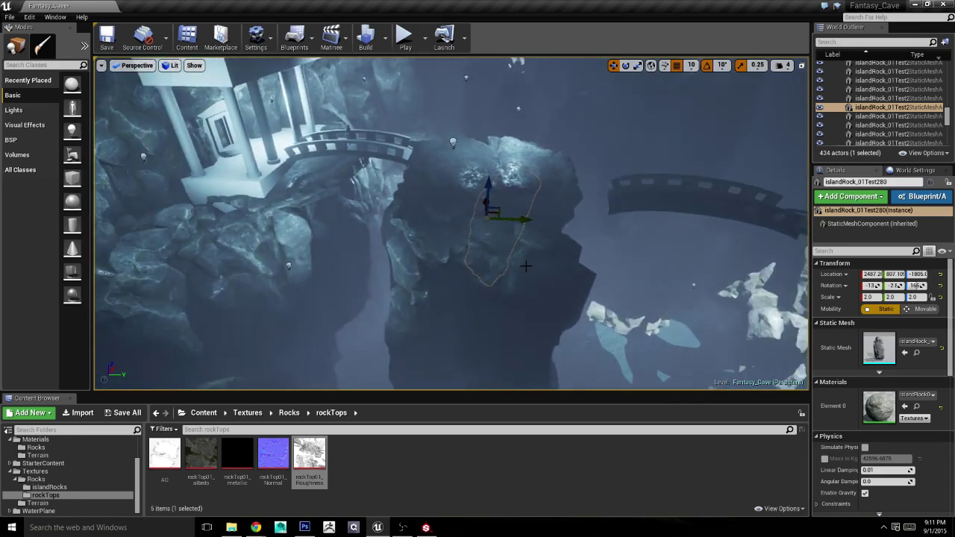
pyautogui.moveTo(505, 243); pyautogui.dragTo(505, 242, button='right')
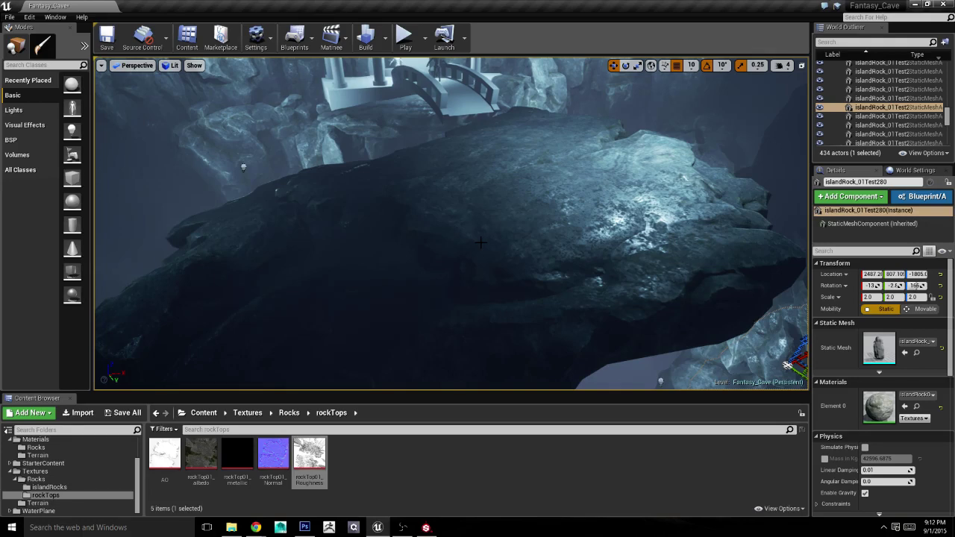
pyautogui.moveTo(538, 244); pyautogui.dragTo(537, 256, button='right')
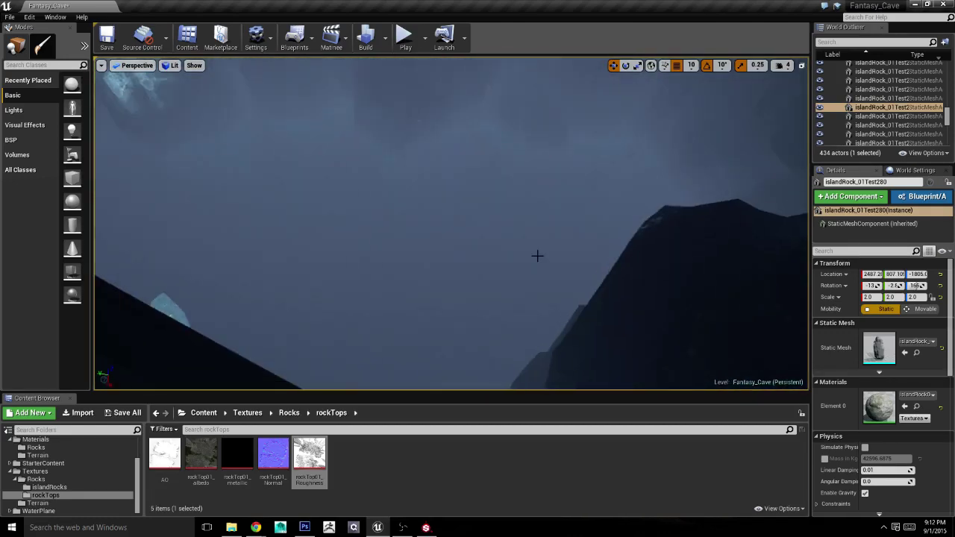
# Step: Look through the Window and Edit menus without choosing anything
pyautogui.click(54, 16)
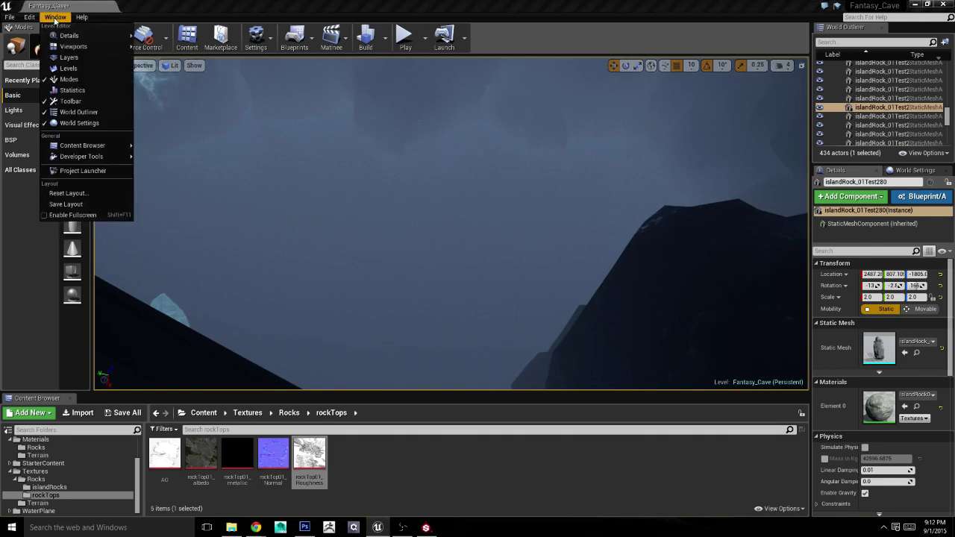
pyautogui.moveTo(28, 19)
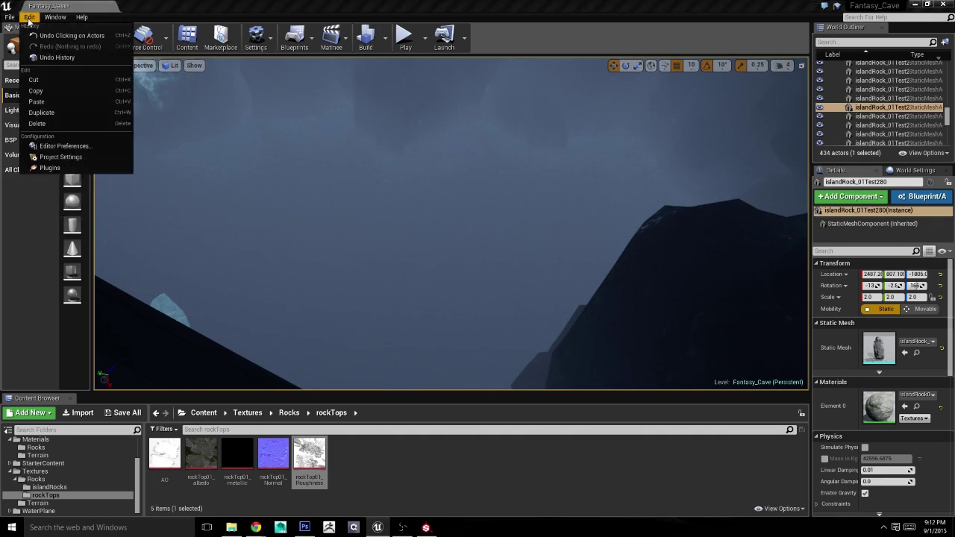
pyautogui.click(28, 17)
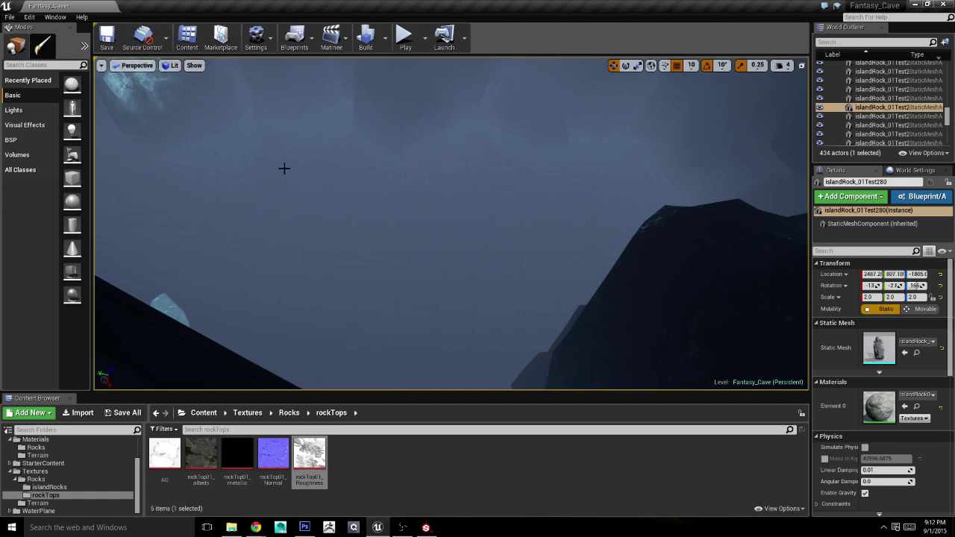
# Step: Select the large rock top rockTop01 and click into the Windows taskbar search
pyautogui.moveTo(283, 167); pyautogui.dragTo(512, 59, button='right')
pyautogui.click(463, 223)
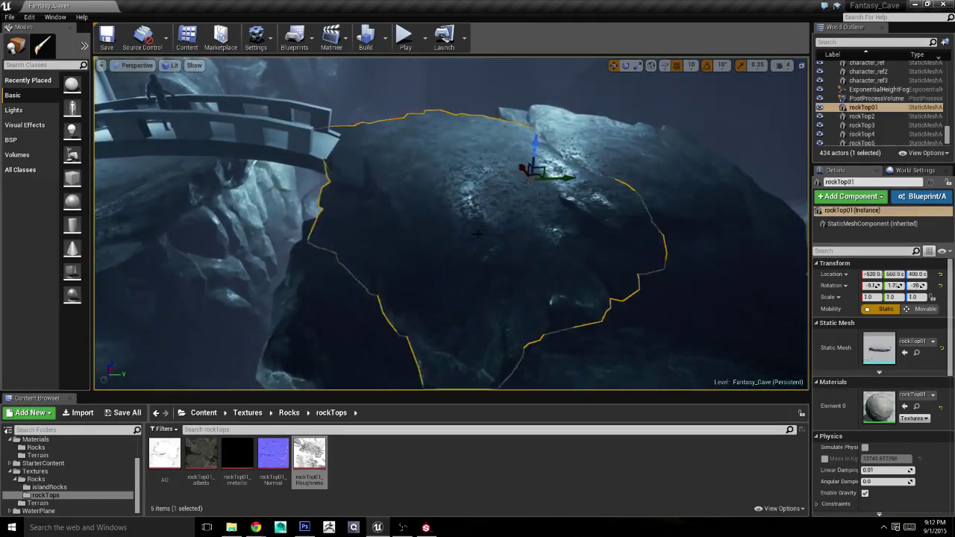
pyautogui.moveTo(462, 224); pyautogui.dragTo(650, 277, button='right')
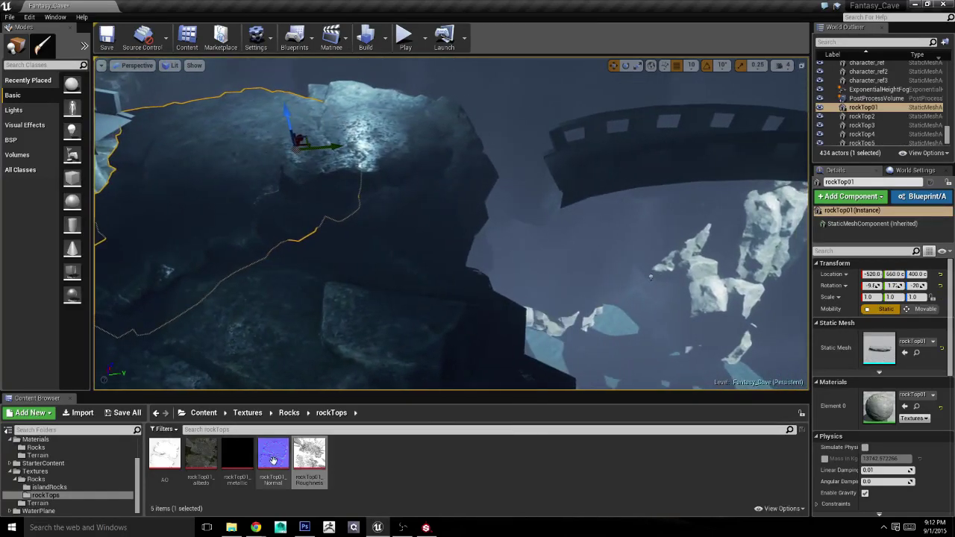
pyautogui.click(45, 528)
# Step: Launch Substance Designer from a 'desi' search and return to Substance Painter
pyautogui.write('de')
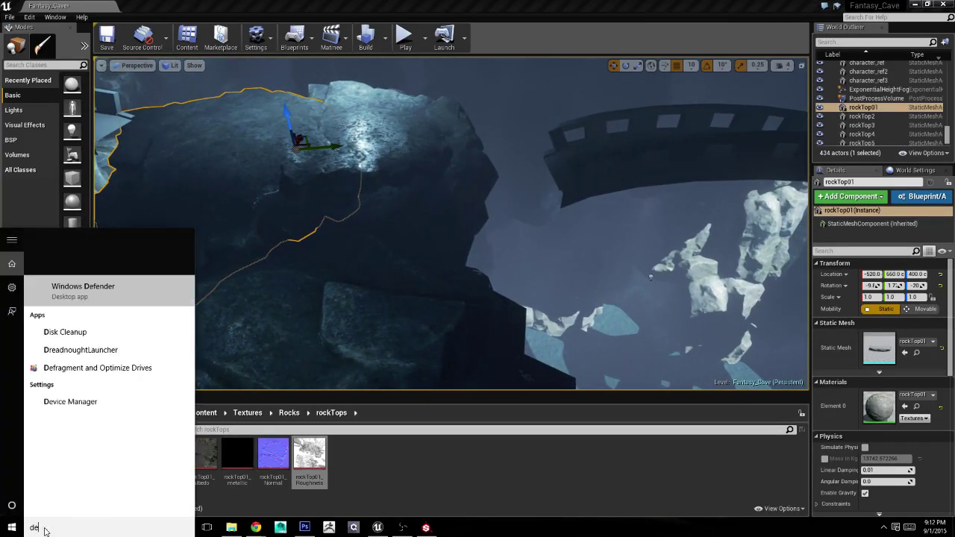
pyautogui.write('si')
pyautogui.press('Return')
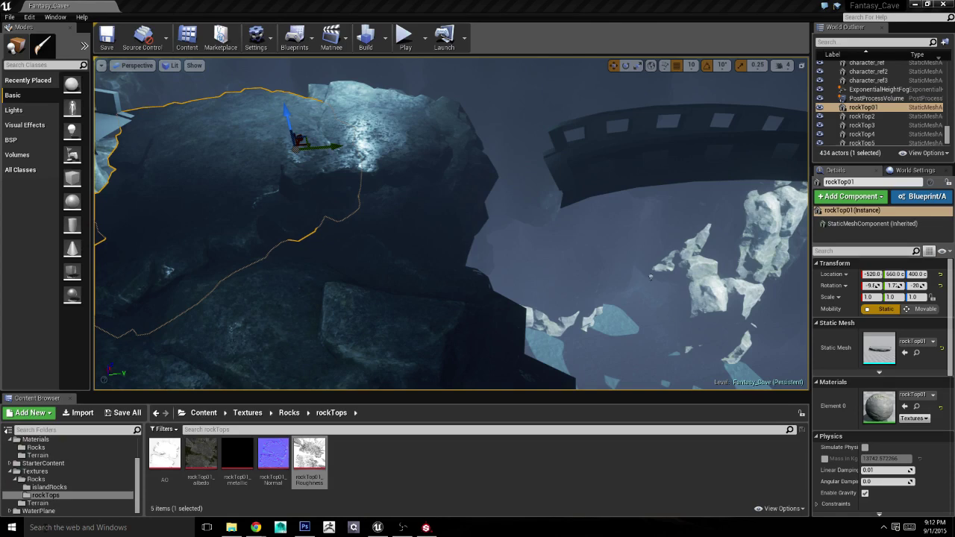
pyautogui.click(425, 527)
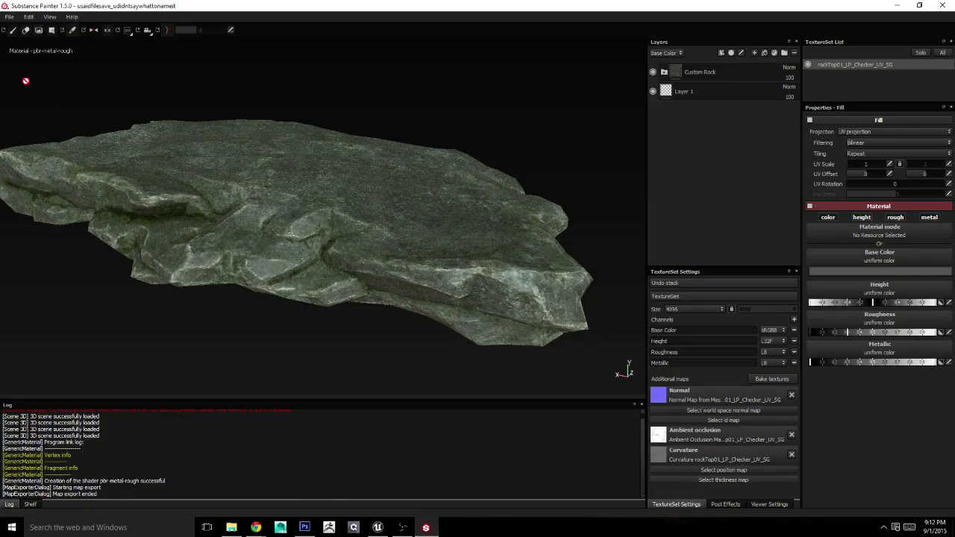
# Step: Save the Painter project, allow Designer through the firewall, and close Painter
pyautogui.click(9, 16)
pyautogui.click(26, 87)
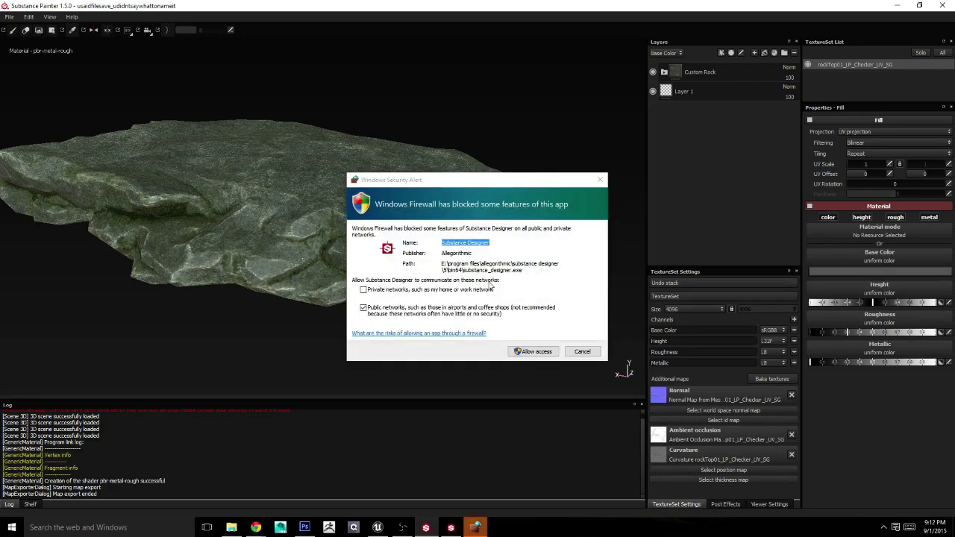
pyautogui.click(522, 351)
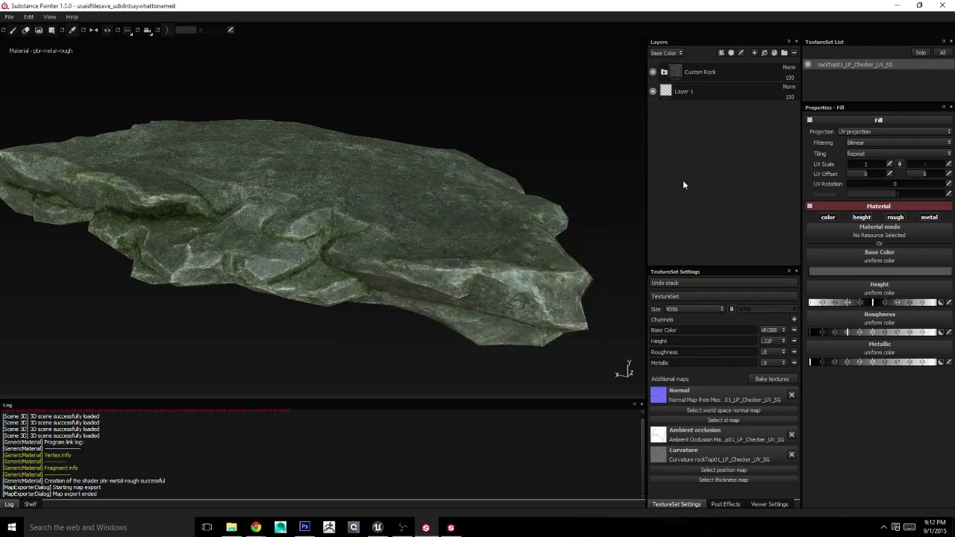
pyautogui.click(941, 6)
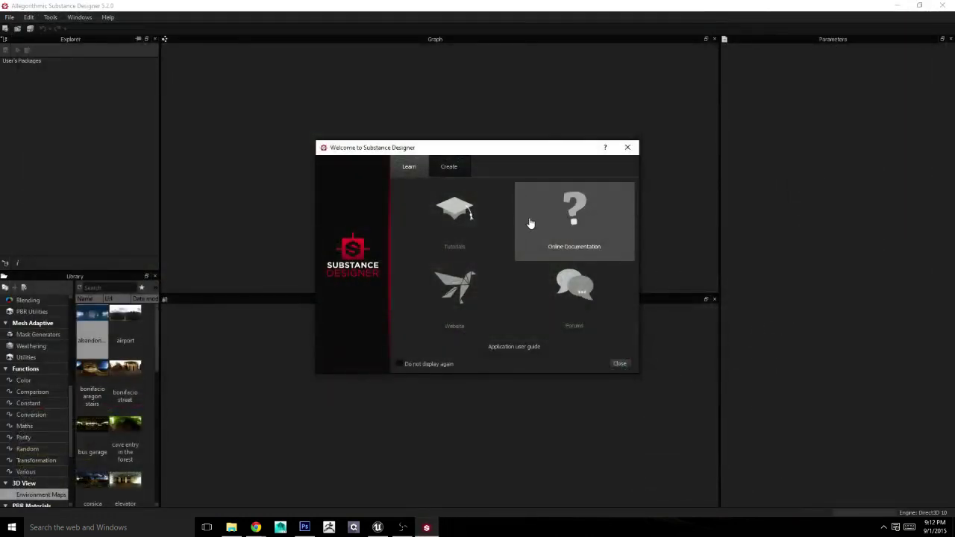
# Step: Dismiss the welcome and update notices, then create a Metallic/Roughness graph named rockTop01 at 2048 px
pyautogui.click(627, 148)
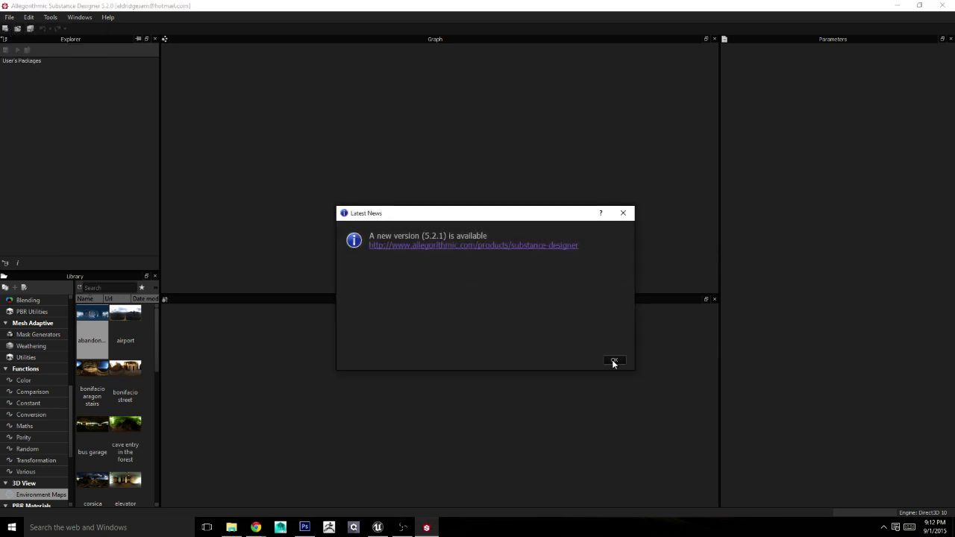
pyautogui.click(614, 360)
pyautogui.click(10, 17)
pyautogui.click(18, 33)
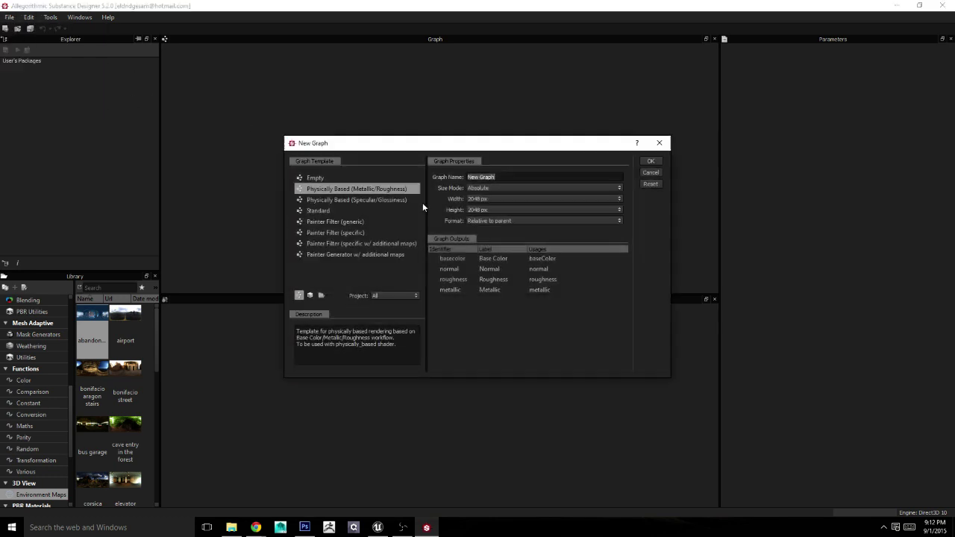
pyautogui.moveTo(498, 187)
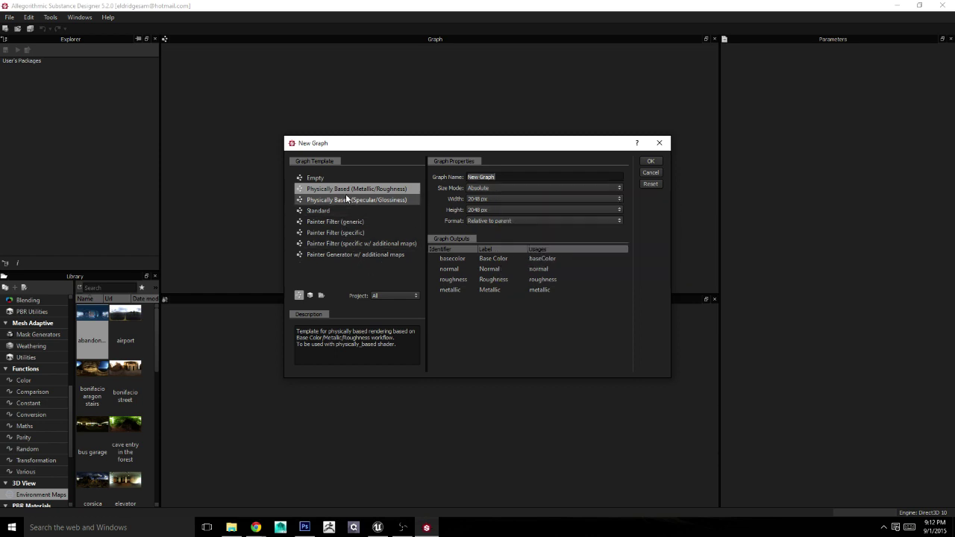
pyautogui.write('rockTop01')
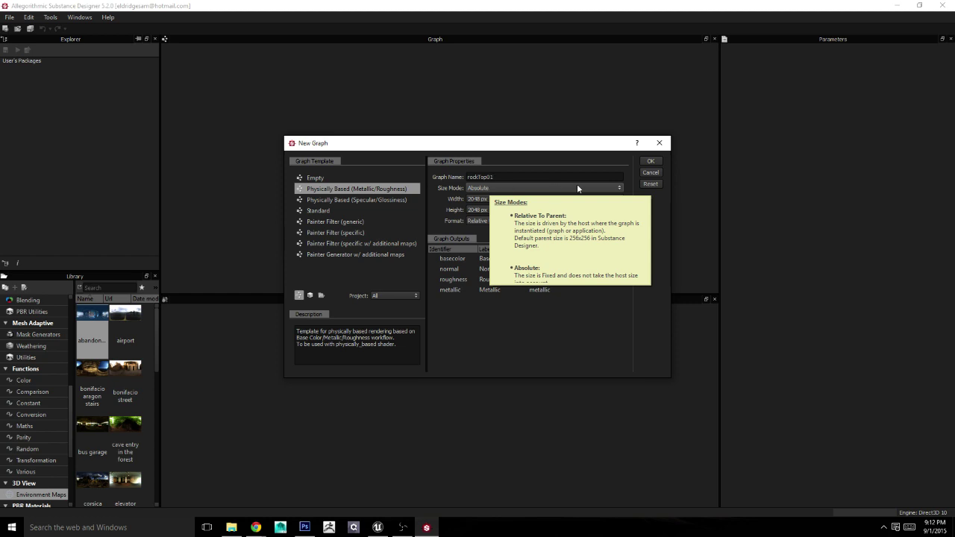
pyautogui.click(651, 162)
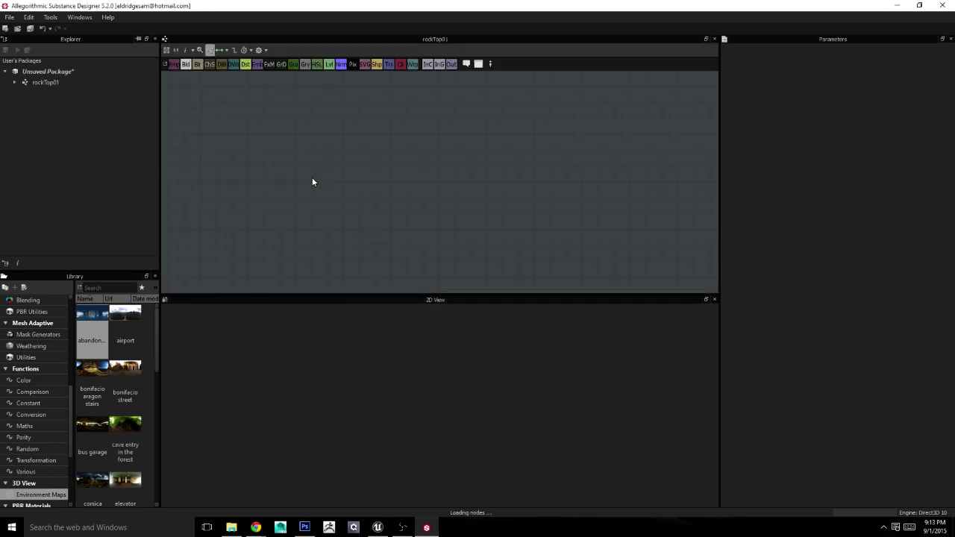
# Step: Open the rockTop_01 bakes folder and select all five baked TGA maps
pyautogui.click(232, 530)
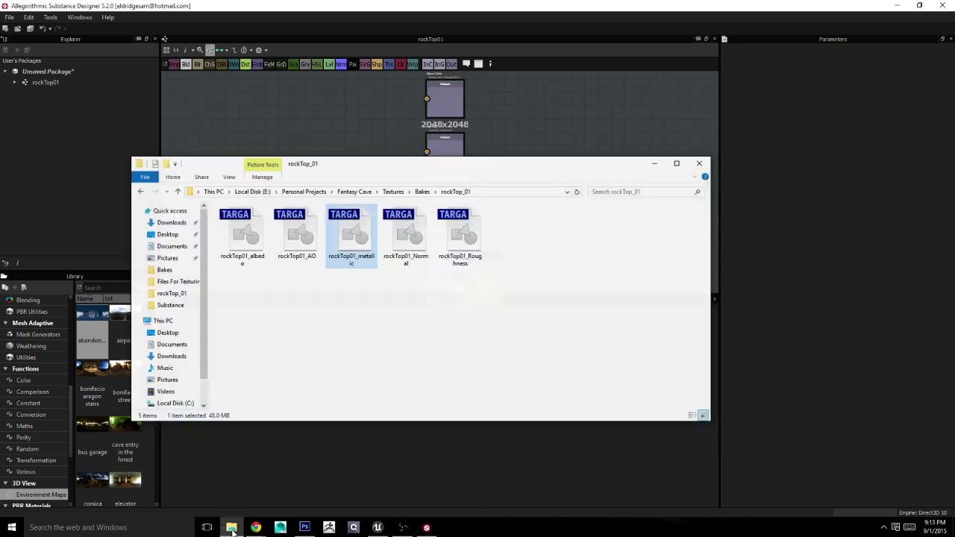
pyautogui.moveTo(363, 169); pyautogui.dragTo(483, 135)
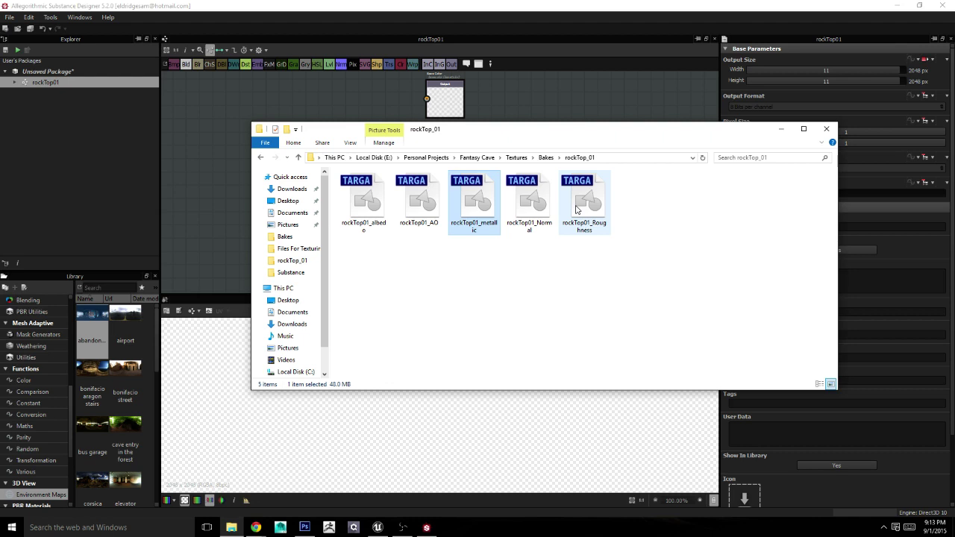
pyautogui.click(576, 210)
pyautogui.keyDown('shift'); pyautogui.click(372, 211); pyautogui.keyUp('shift')
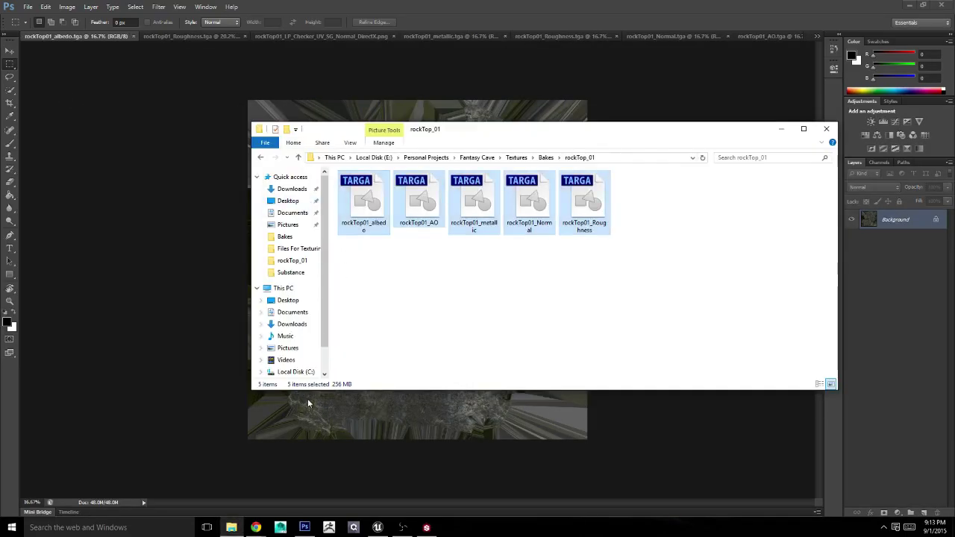
pyautogui.click(426, 527)
pyautogui.click(231, 527)
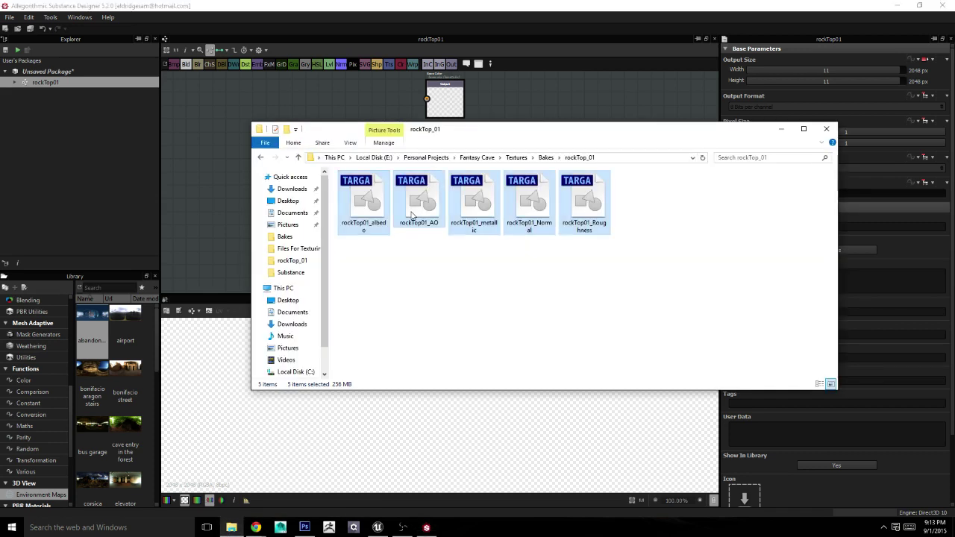
# Step: Drop the five maps onto the rockTop01 package and link them as resources
pyautogui.moveTo(373, 222); pyautogui.dragTo(33, 87)
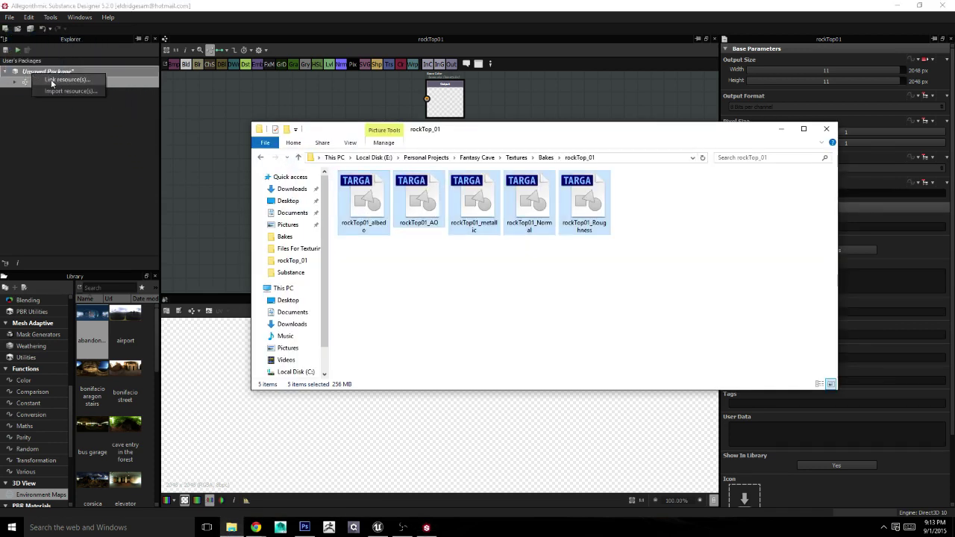
pyautogui.moveTo(33, 87); pyautogui.dragTo(47, 83)
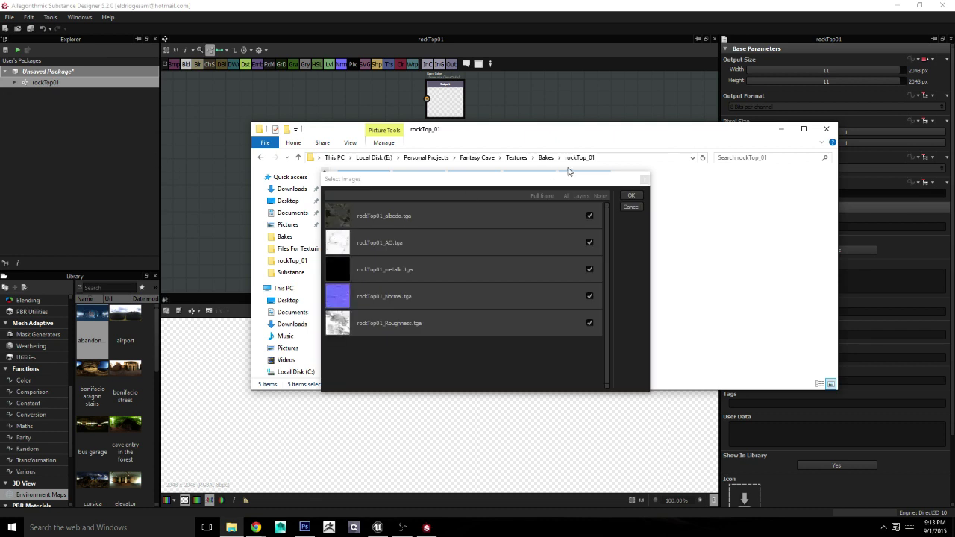
pyautogui.click(633, 196)
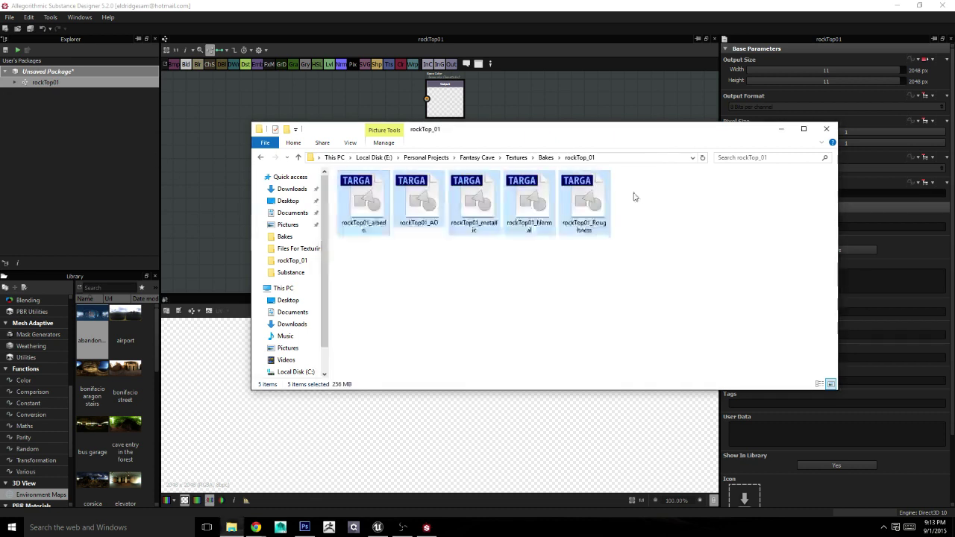
pyautogui.click(774, 131)
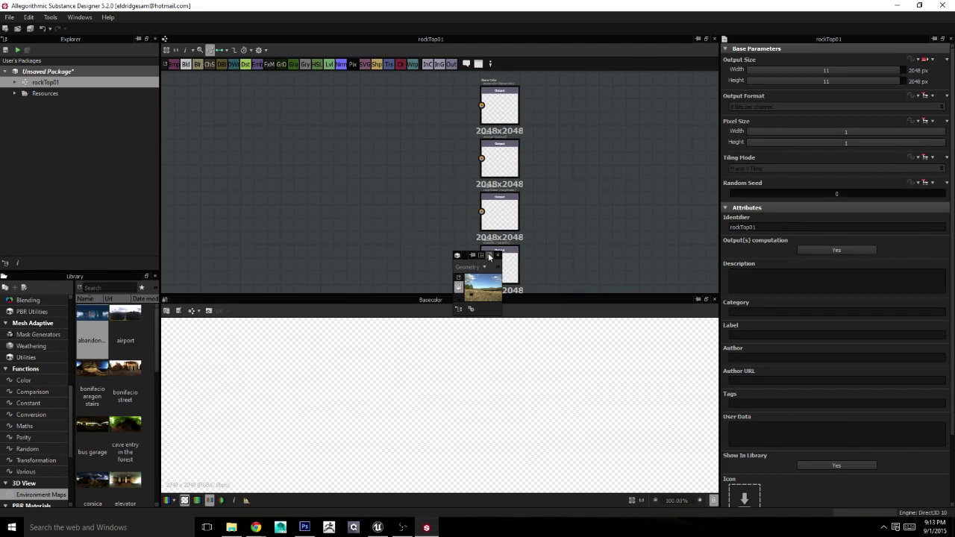
pyautogui.click(50, 17)
pyautogui.moveTo(79, 16)
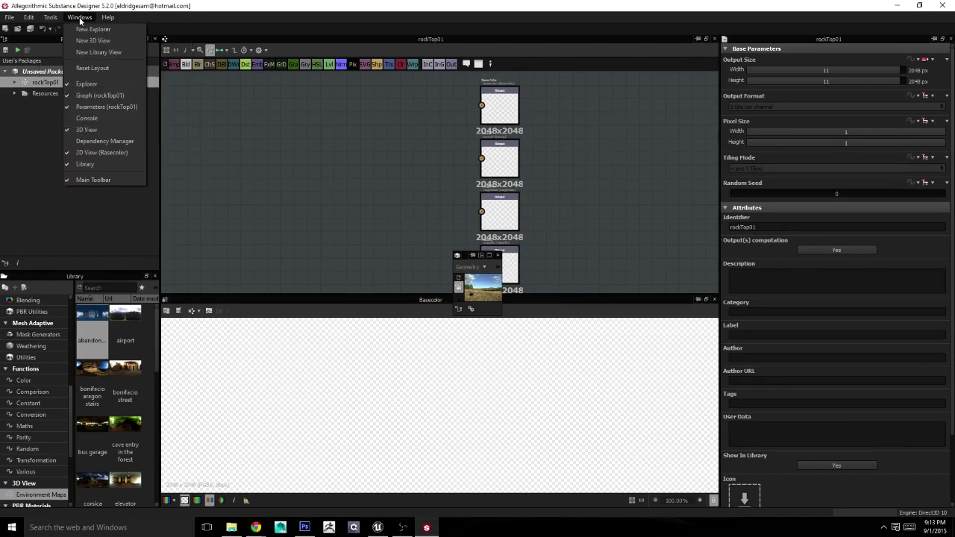
# Step: Reset Designer to its default window layout and widen the 3D View slightly
pyautogui.click(104, 68)
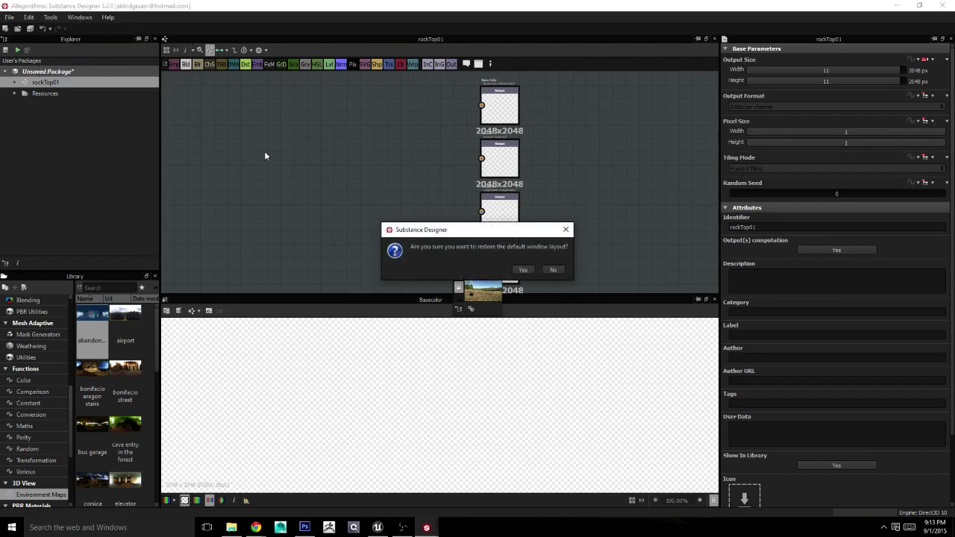
pyautogui.click(519, 271)
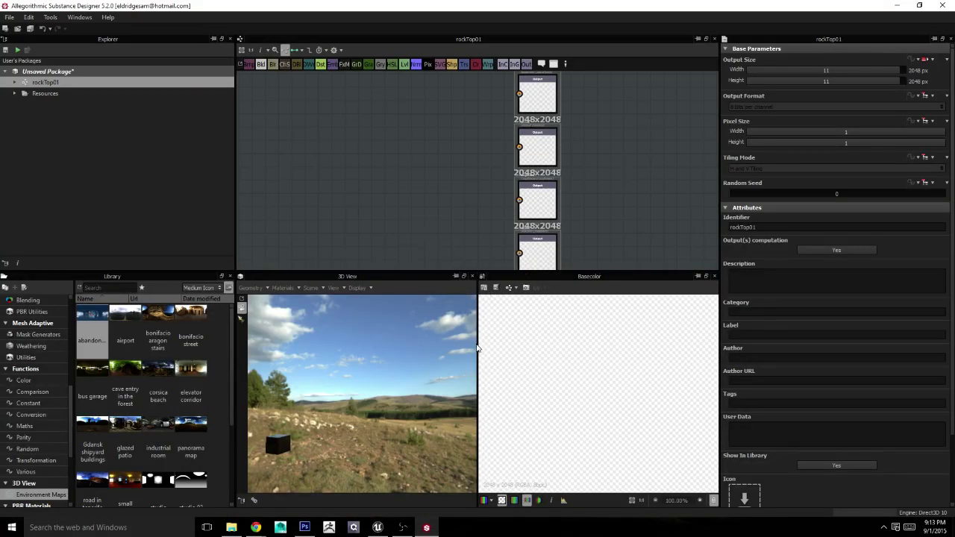
pyautogui.moveTo(478, 348); pyautogui.dragTo(482, 347)
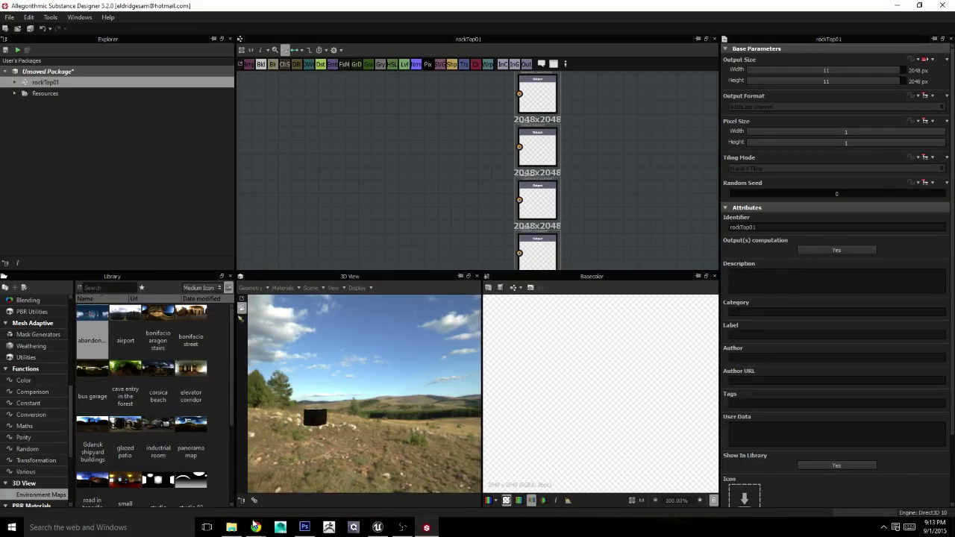
pyautogui.click(231, 527)
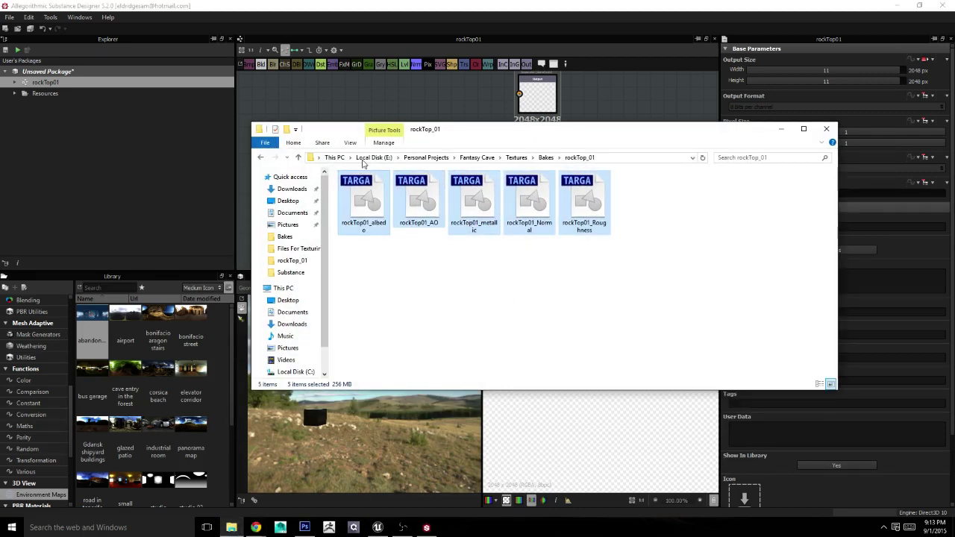
# Step: Add rockTop01.fbx from the Maya Exports Rocks folder to the package resources
pyautogui.click(475, 157)
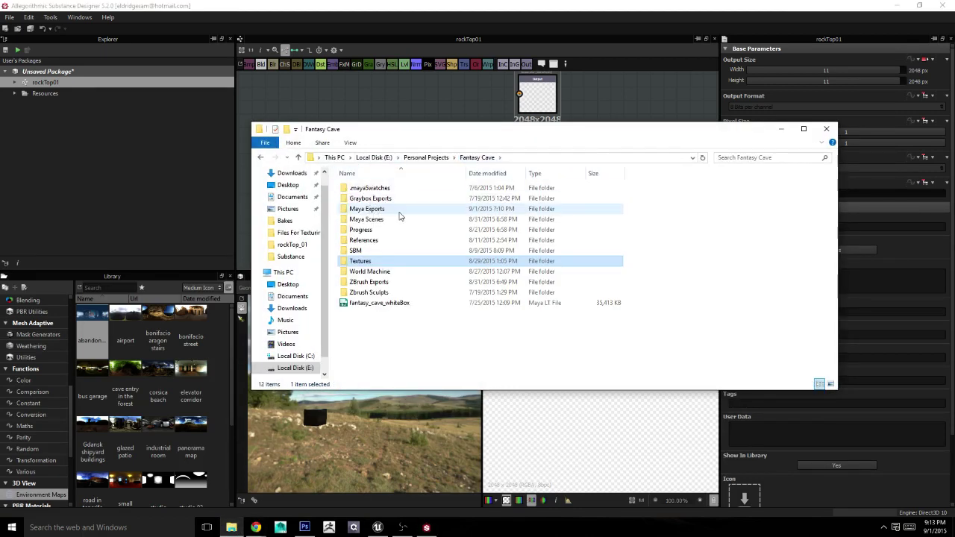
pyautogui.doubleClick(399, 210)
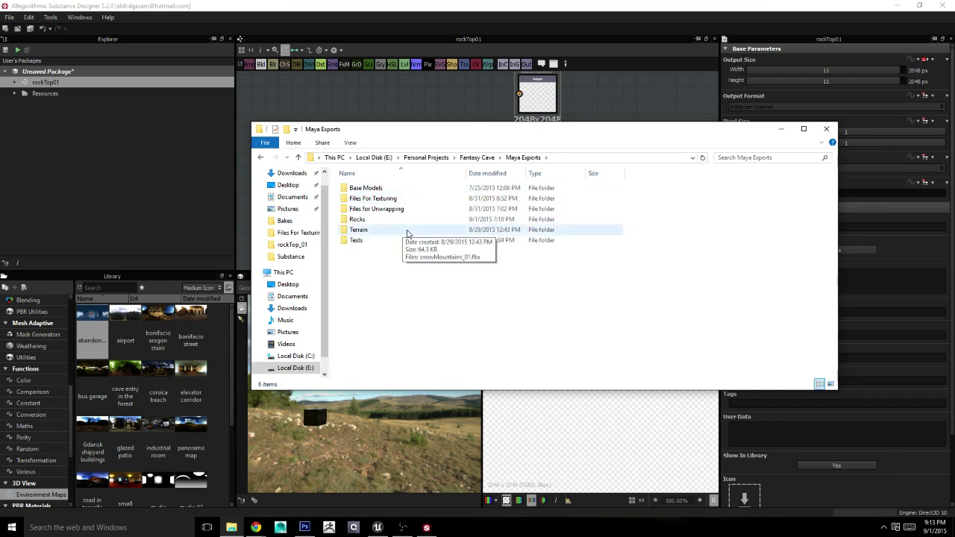
pyautogui.doubleClick(366, 219)
pyautogui.click(391, 192)
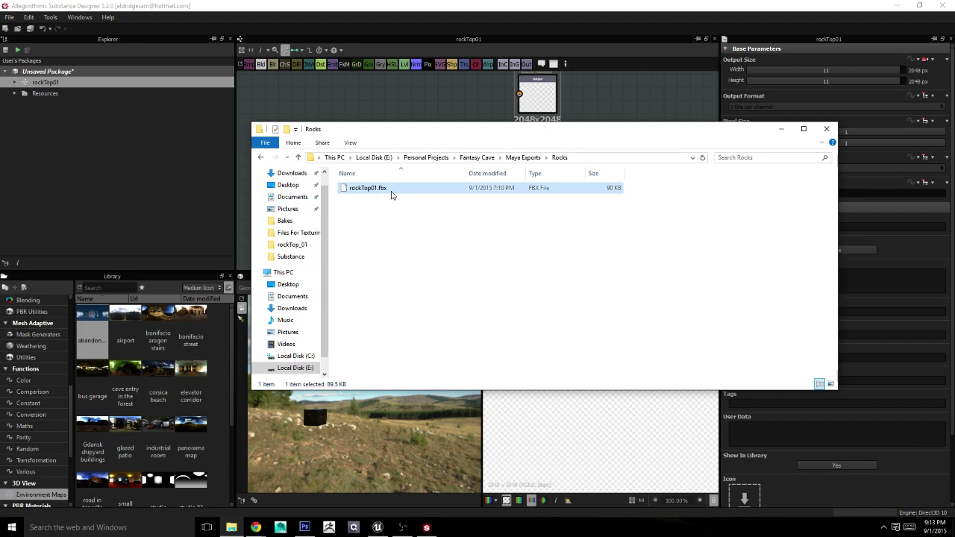
pyautogui.doubleClick(391, 192)
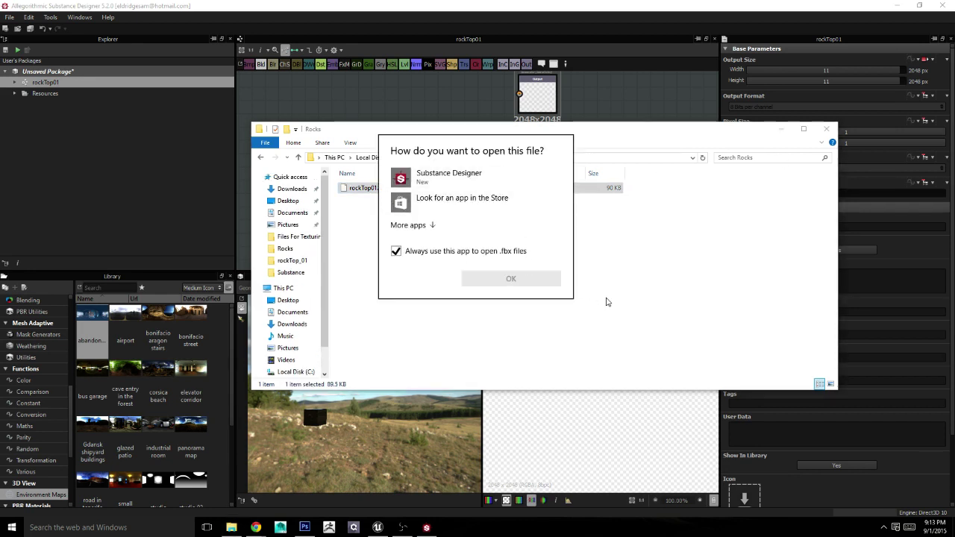
pyautogui.click(606, 301)
pyautogui.moveTo(368, 189); pyautogui.dragTo(61, 71)
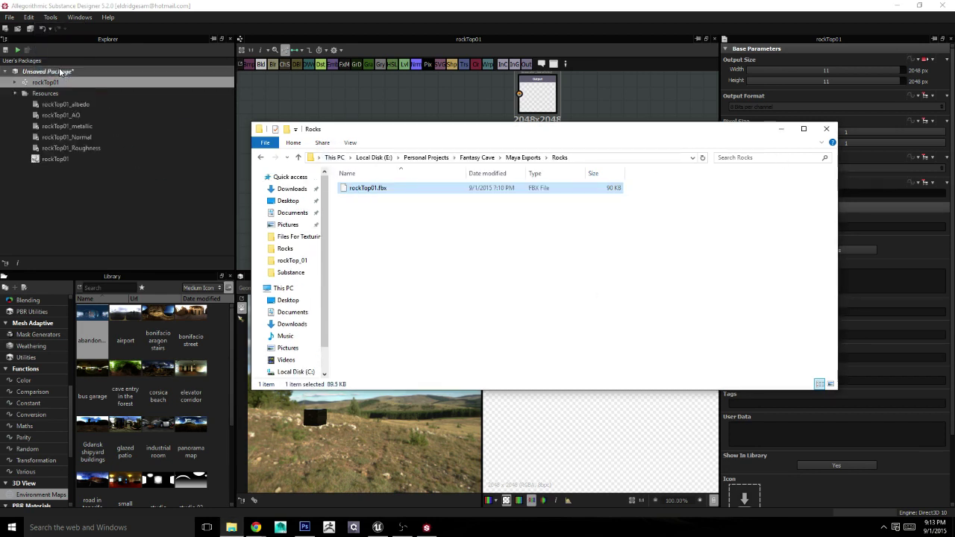
pyautogui.click(780, 128)
# Step: Show the rockTop01 mesh in the 3D View without grid, and place rockTop01_albedo in the graph
pyautogui.moveTo(88, 162); pyautogui.dragTo(329, 413)
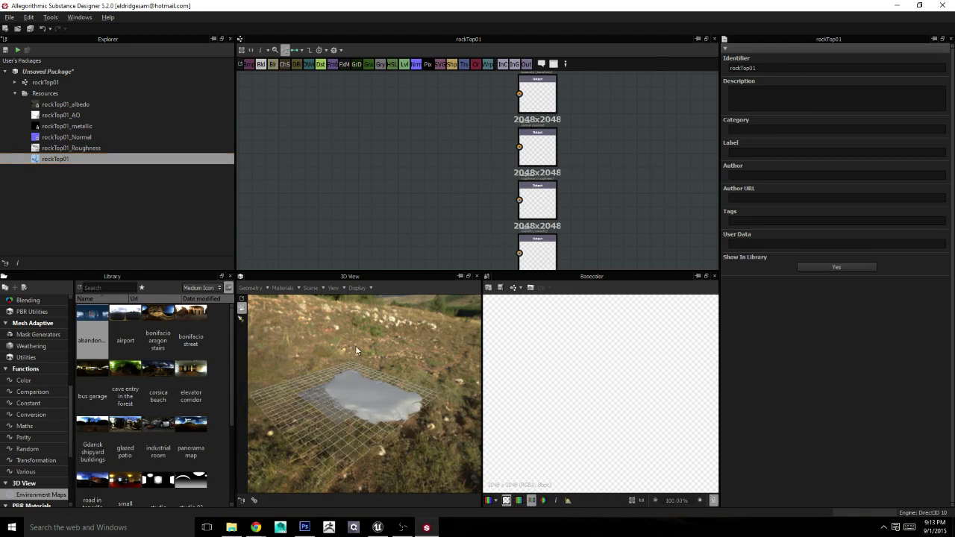
pyautogui.click(357, 287)
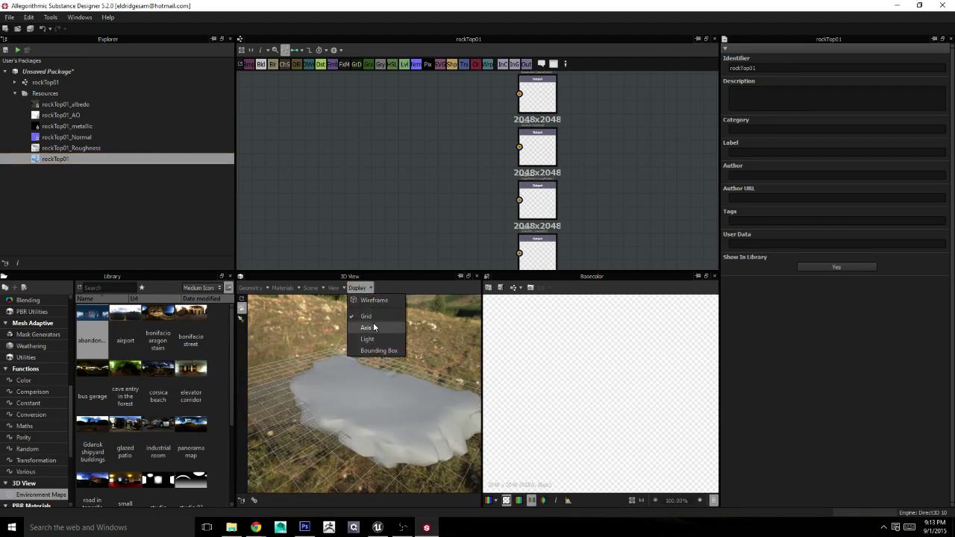
pyautogui.click(365, 327)
pyautogui.click(357, 287)
pyautogui.click(366, 317)
pyautogui.click(357, 288)
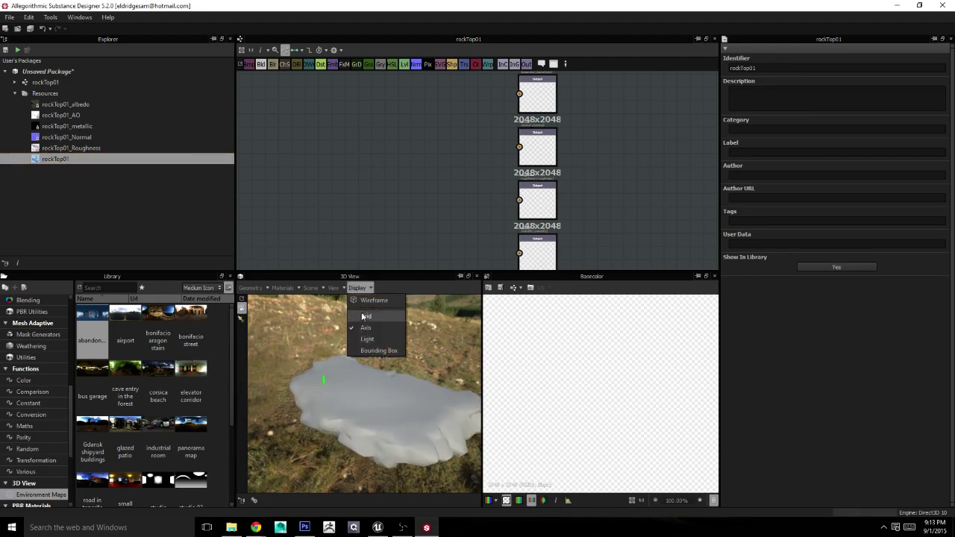
pyautogui.click(365, 328)
pyautogui.moveTo(370, 346); pyautogui.dragTo(337, 323)
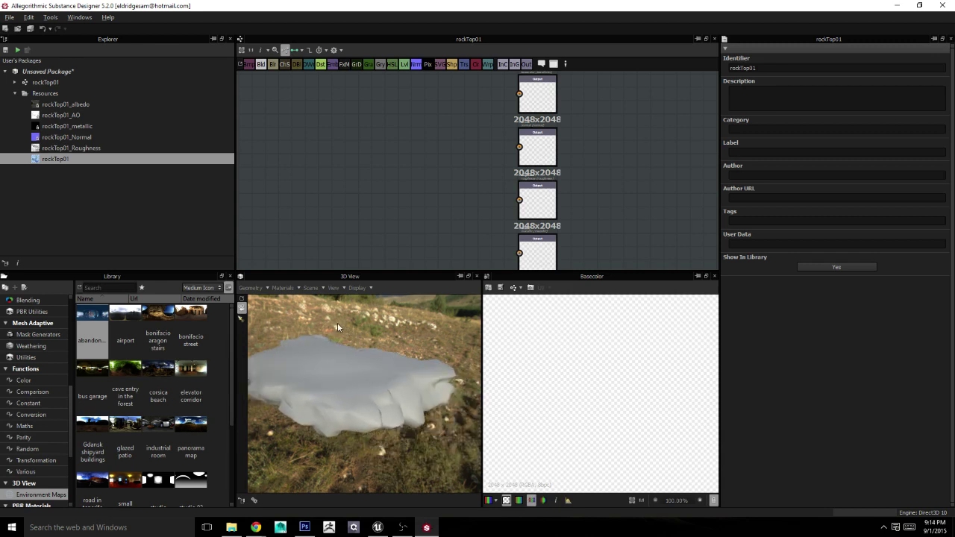
pyautogui.moveTo(71, 104)
pyautogui.mouseDown()
pyautogui.moveTo(387, 127)
pyautogui.moveTo(519, 93)
pyautogui.mouseUp()
# Step: Connect the albedo to Base Color and place the AO and Normal maps in the graph
pyautogui.rightClick(448, 170)
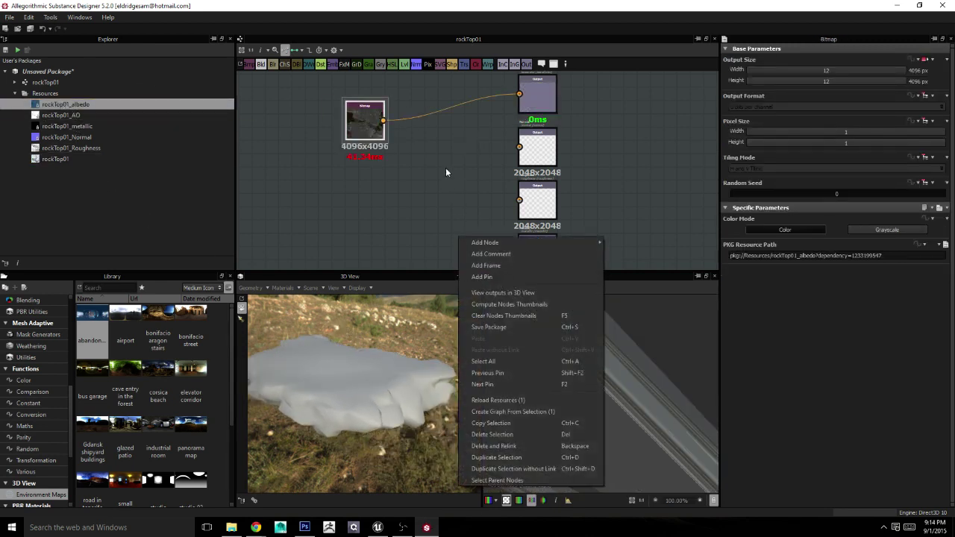
pyautogui.moveTo(448, 170)
pyautogui.mouseDown(button='middle')
pyautogui.moveTo(371, 225)
pyautogui.moveTo(372, 149)
pyautogui.mouseUp(button='middle')
pyautogui.moveTo(67, 115); pyautogui.dragTo(331, 211)
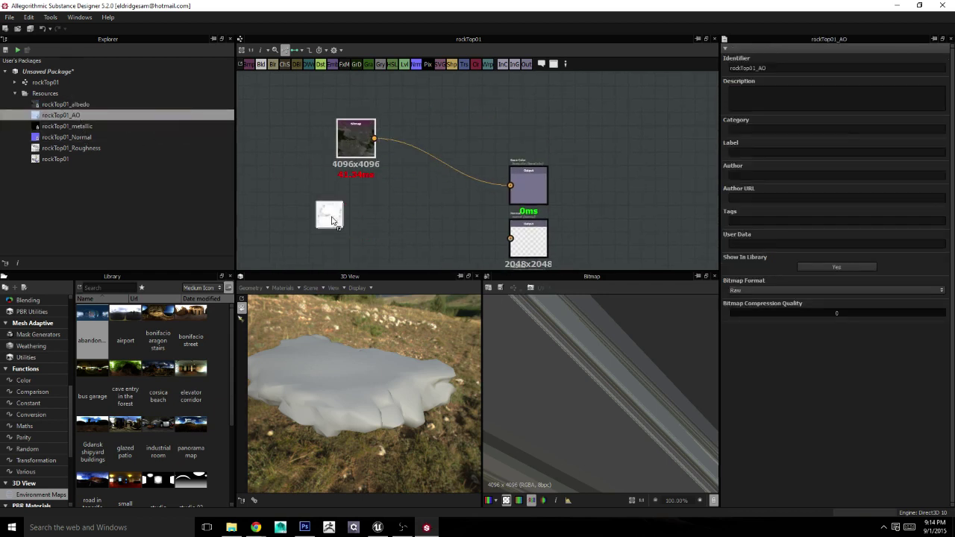
pyautogui.moveTo(441, 201); pyautogui.dragTo(434, 124, button='middle')
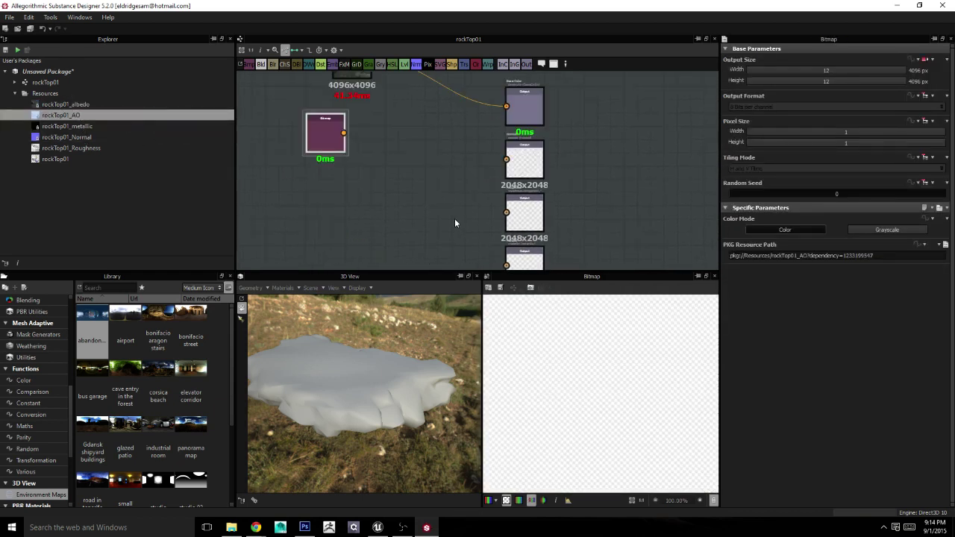
pyautogui.moveTo(551, 228); pyautogui.dragTo(588, 184, button='middle')
pyautogui.click(525, 232)
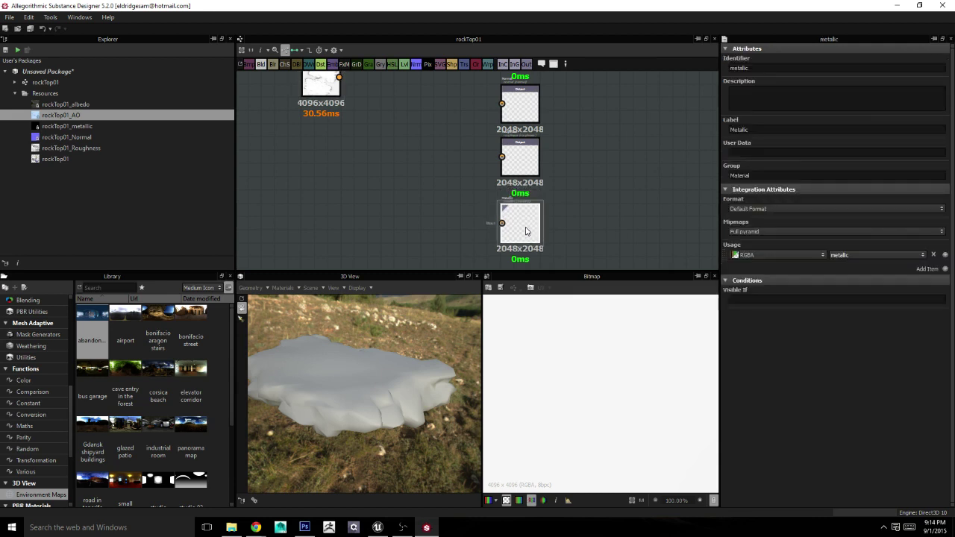
pyautogui.moveTo(556, 121); pyautogui.dragTo(566, 191, button='middle')
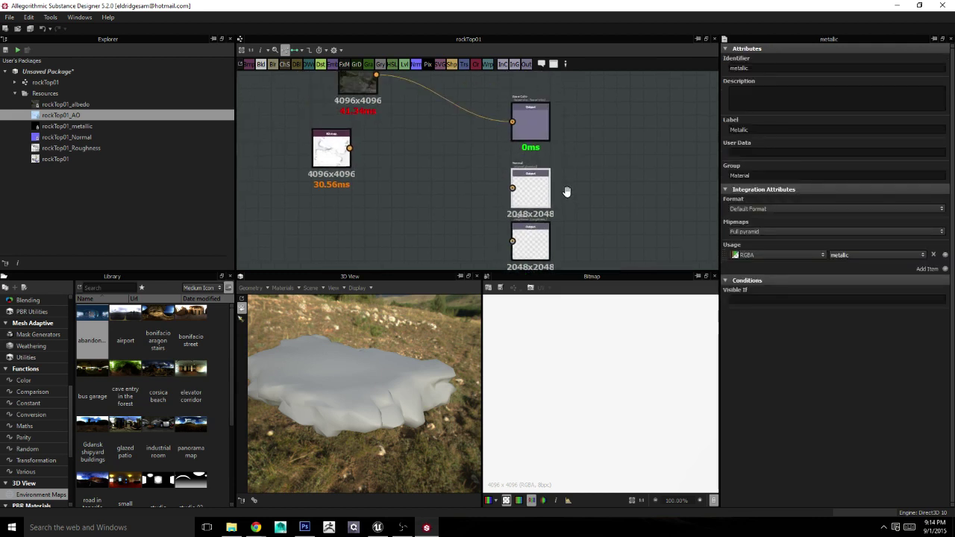
pyautogui.rightClick(598, 192)
pyautogui.press('Escape')
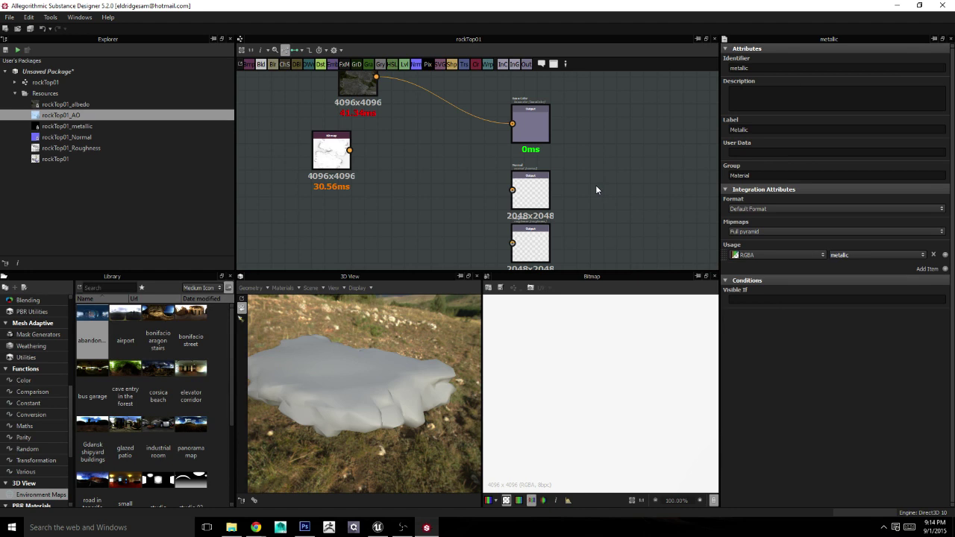
pyautogui.moveTo(320, 157); pyautogui.dragTo(261, 231)
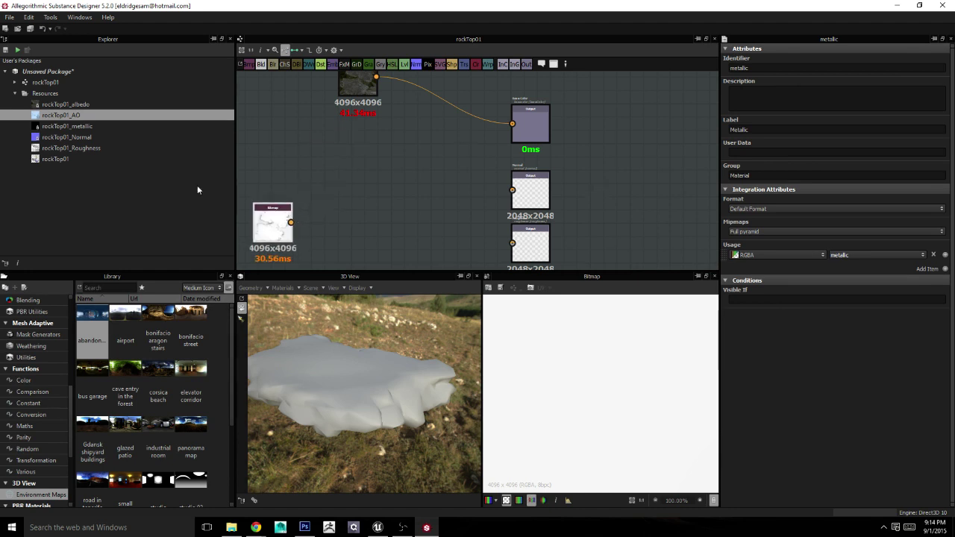
pyautogui.moveTo(67, 137)
pyautogui.mouseDown()
pyautogui.moveTo(358, 163)
pyautogui.moveTo(512, 190)
pyautogui.mouseUp()
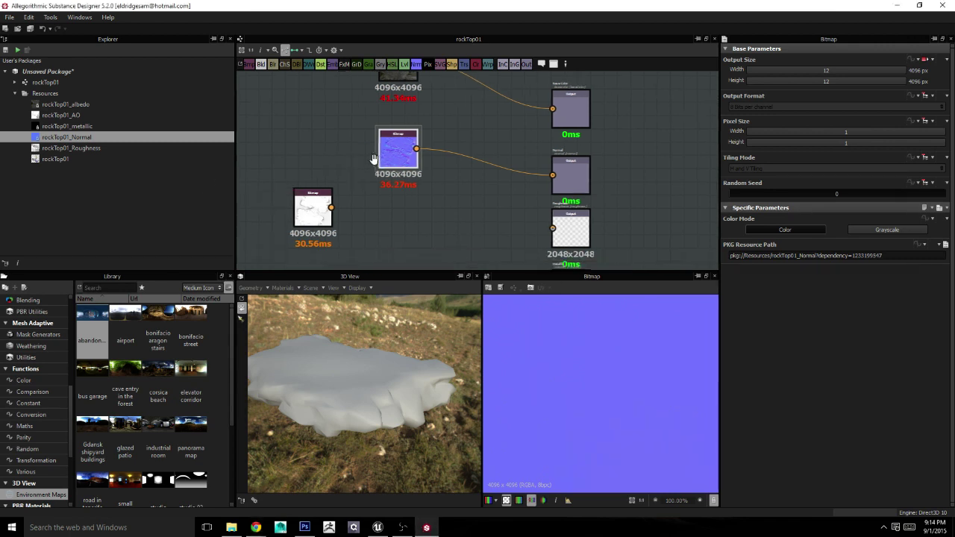
# Step: Add rockTop01_Roughness and rockTop01_metallic and wire each into its own output node
pyautogui.moveTo(120, 147); pyautogui.dragTo(428, 226)
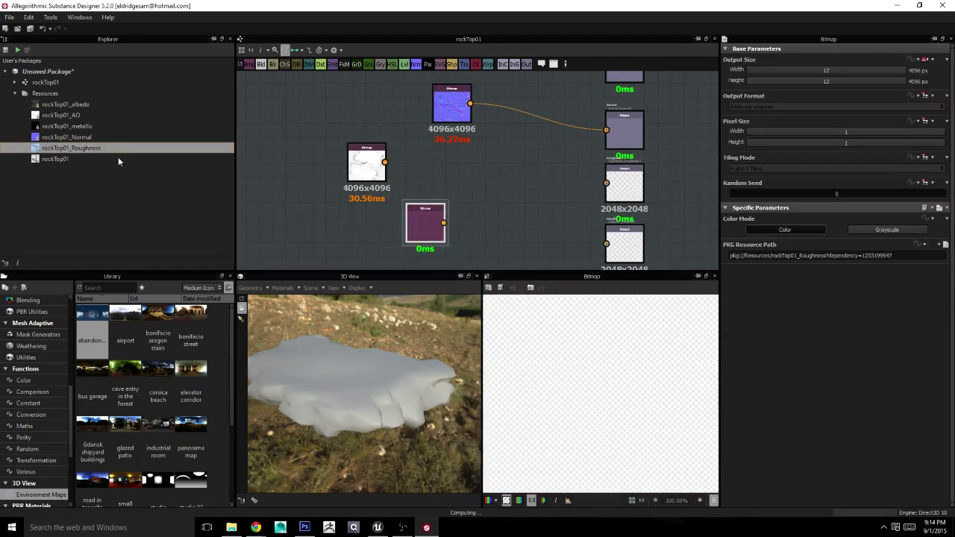
pyautogui.moveTo(67, 126); pyautogui.dragTo(481, 213)
pyautogui.moveTo(528, 221); pyautogui.dragTo(433, 176, button='middle')
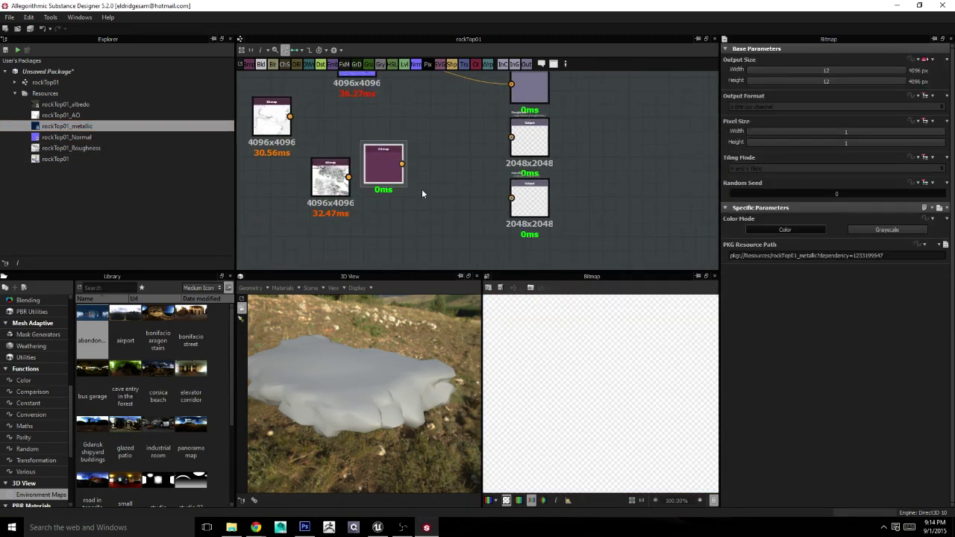
pyautogui.moveTo(384, 166); pyautogui.dragTo(343, 241)
pyautogui.moveTo(354, 193); pyautogui.dragTo(366, 180)
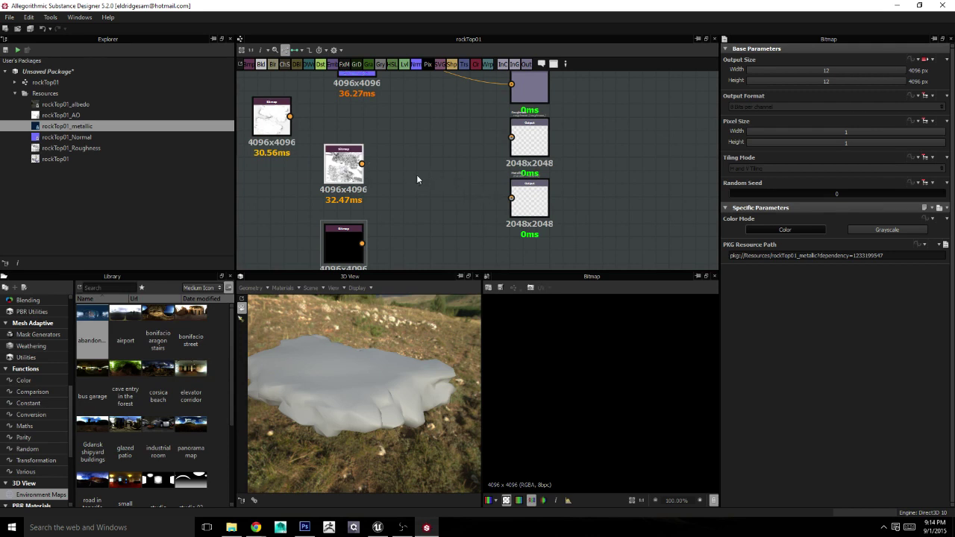
pyautogui.moveTo(512, 138); pyautogui.dragTo(362, 164)
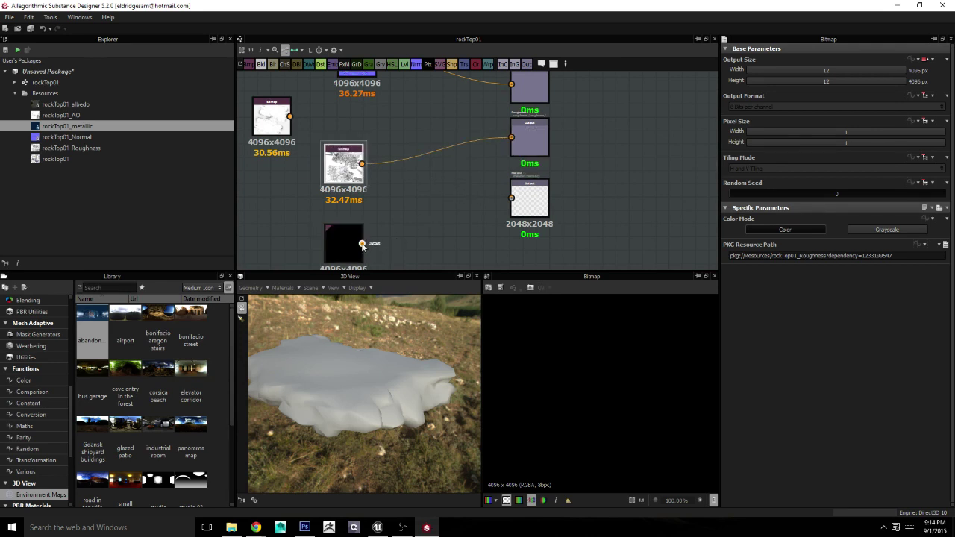
pyautogui.moveTo(511, 198); pyautogui.dragTo(362, 243)
pyautogui.moveTo(375, 169); pyautogui.dragTo(408, 234, button='middle')
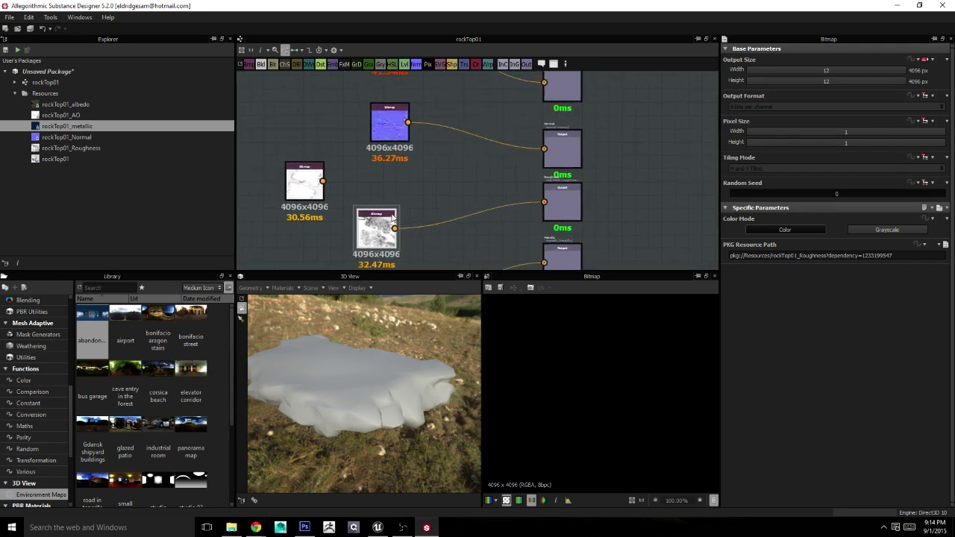
pyautogui.moveTo(393, 217); pyautogui.dragTo(406, 198)
pyautogui.moveTo(416, 225)
pyautogui.mouseDown(button='middle')
pyautogui.moveTo(423, 165)
pyautogui.moveTo(480, 166)
pyautogui.moveTo(472, 208)
pyautogui.mouseUp(button='middle')
# Step: Tidy the positions of the Normal and Base Color nodes in the graph
pyautogui.moveTo(478, 176); pyautogui.dragTo(484, 212, button='middle')
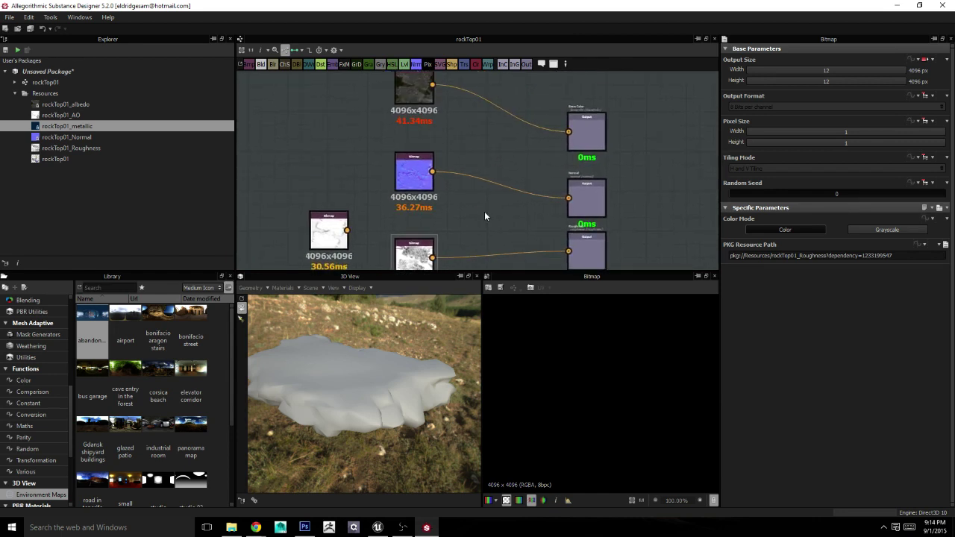
pyautogui.click(407, 182)
pyautogui.moveTo(407, 181); pyautogui.dragTo(407, 167)
pyautogui.moveTo(586, 134); pyautogui.dragTo(599, 118)
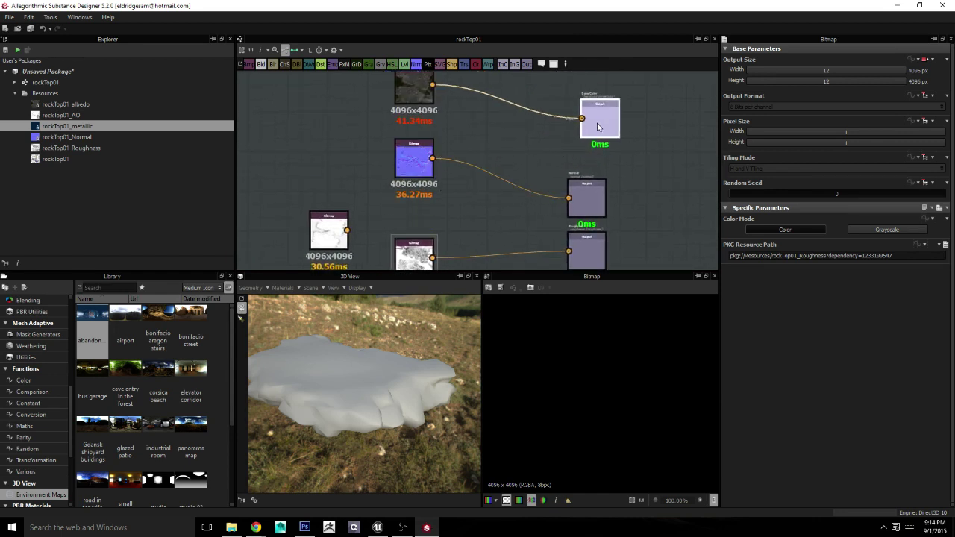
pyautogui.moveTo(589, 196); pyautogui.dragTo(595, 165)
pyautogui.moveTo(620, 202); pyautogui.dragTo(577, 49, button='middle')
pyautogui.rightClick(612, 186)
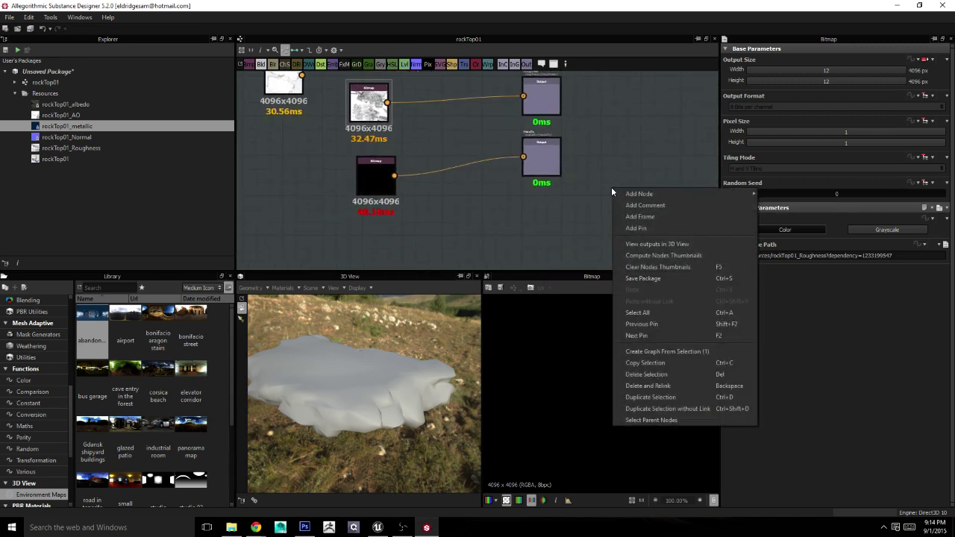
# Step: Add an Output node below the others, keeping default format and full pyramid mipmaps
pyautogui.click(611, 186)
pyautogui.press('space')
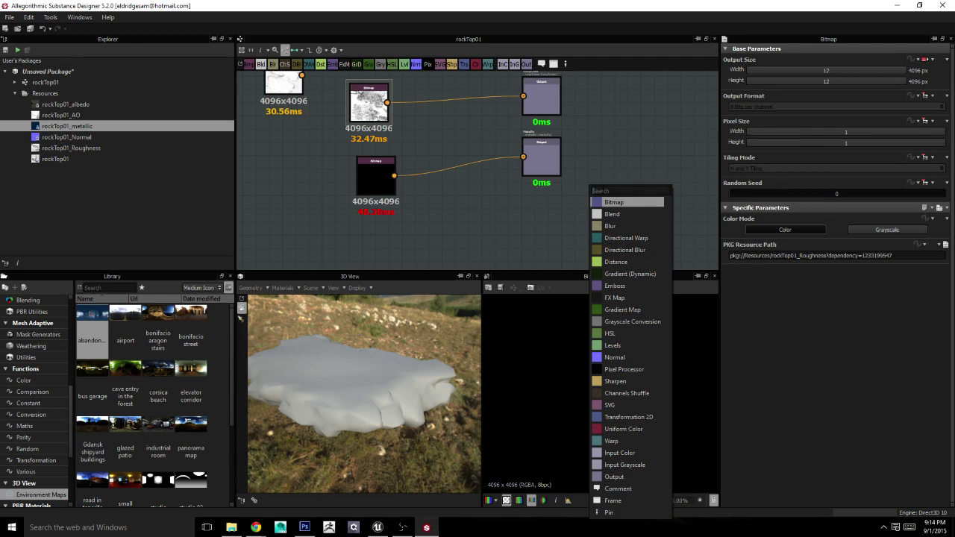
pyautogui.click(614, 477)
pyautogui.moveTo(589, 200); pyautogui.dragTo(553, 231)
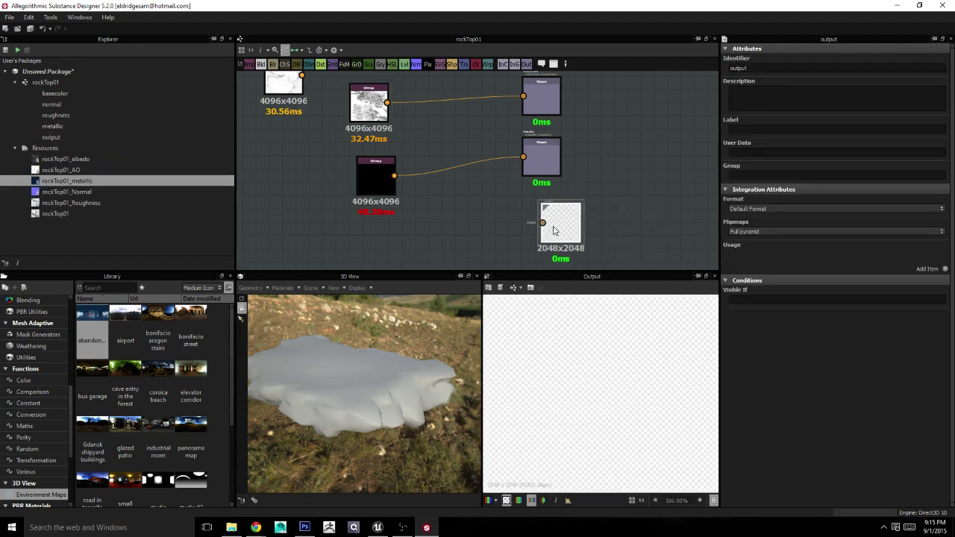
pyautogui.click(554, 231)
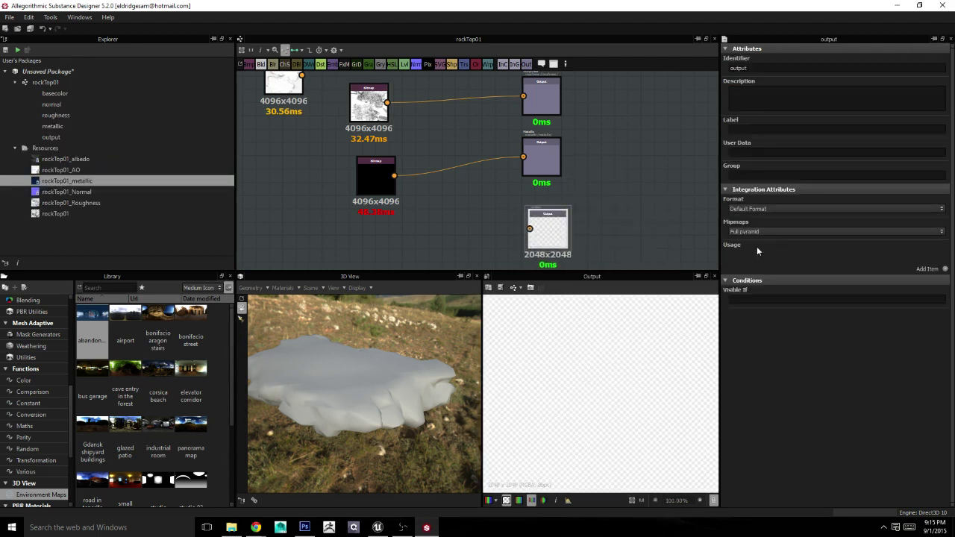
pyautogui.click(757, 208)
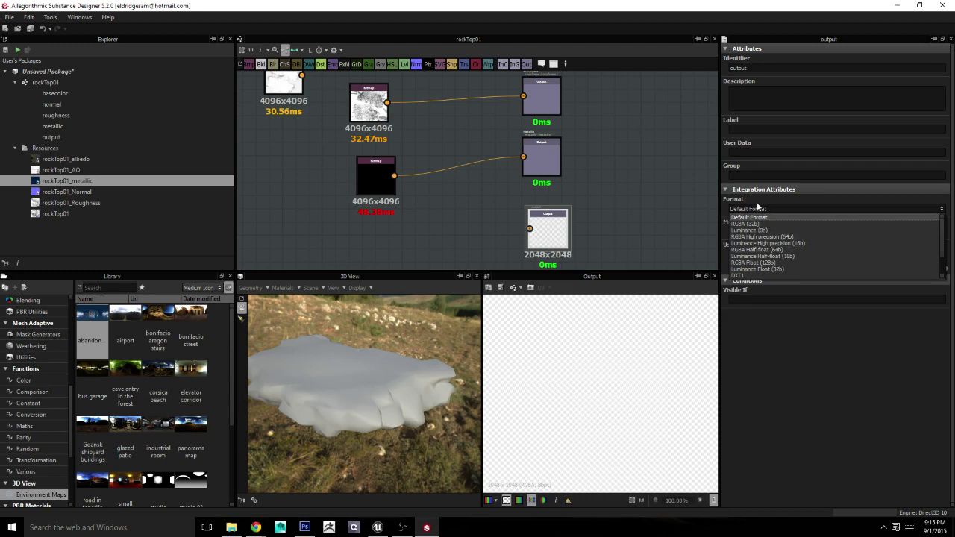
pyautogui.click(728, 216)
pyautogui.click(745, 232)
pyautogui.click(728, 224)
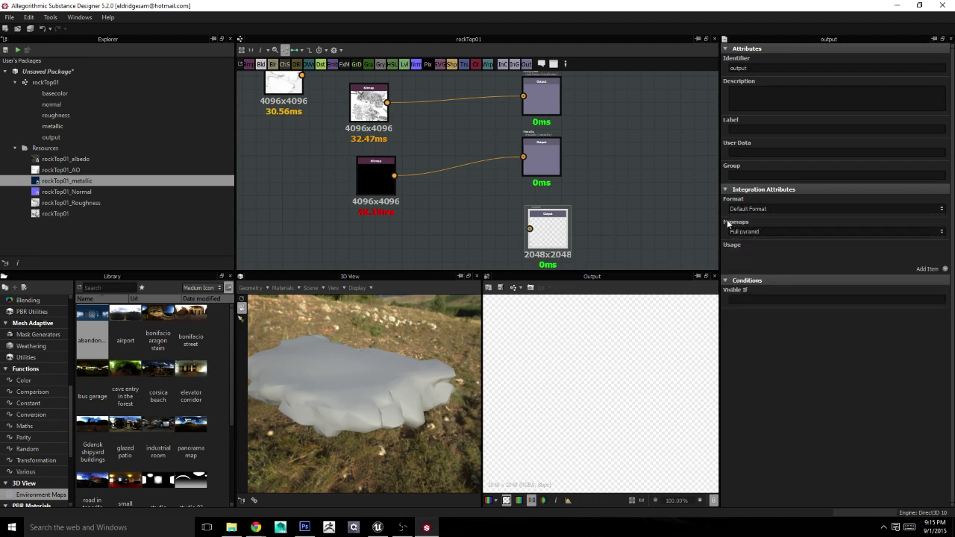
pyautogui.moveTo(542, 226); pyautogui.dragTo(531, 212)
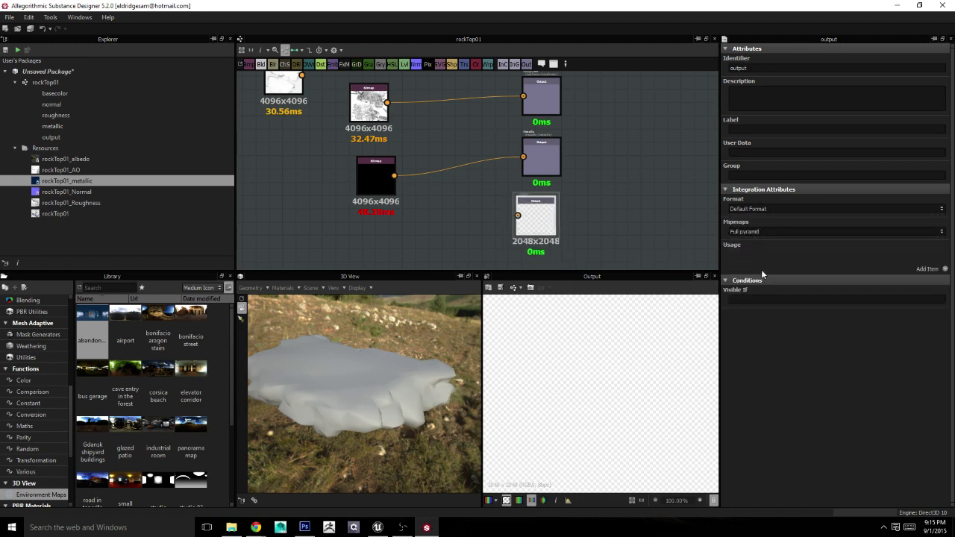
# Step: Set the new output's usage to ambientOcclusion and move the AO bitmap beside it
pyautogui.click(925, 268)
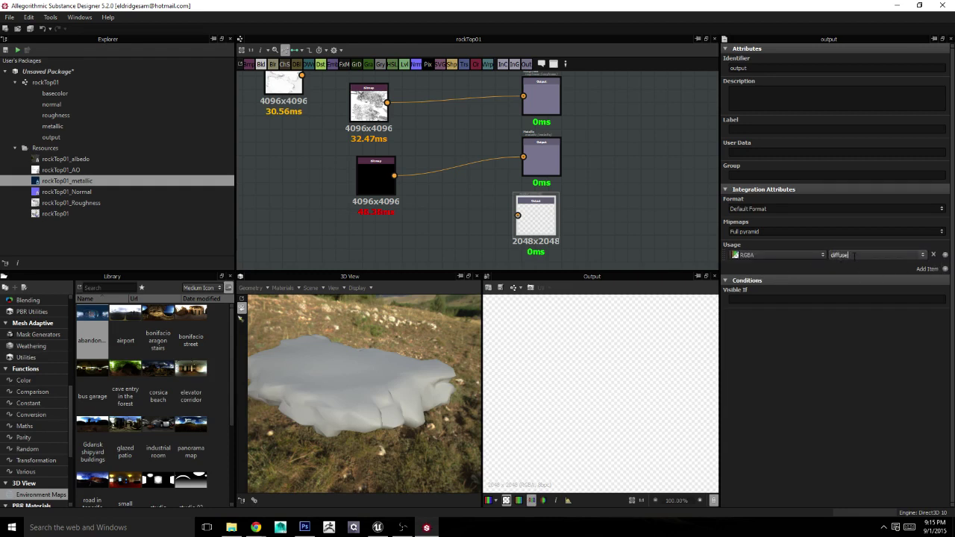
pyautogui.click(922, 254)
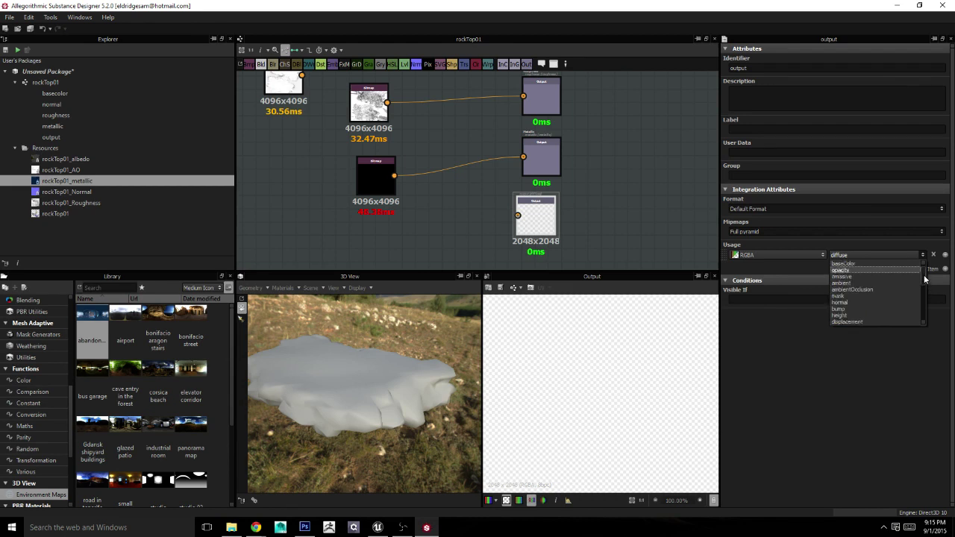
pyautogui.scroll(1, 880, 298)
pyautogui.click(879, 298)
pyautogui.moveTo(282, 90)
pyautogui.mouseDown()
pyautogui.moveTo(375, 256)
pyautogui.moveTo(518, 215)
pyautogui.mouseUp()
# Step: Frame the whole graph and save the package as rockTop01_Maps.sbs
pyautogui.press('f')
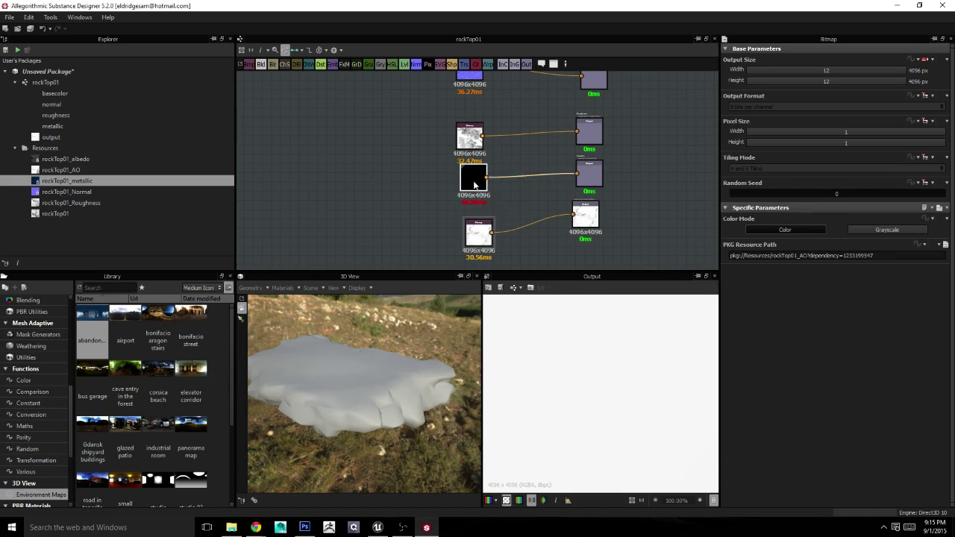
pyautogui.press('f')
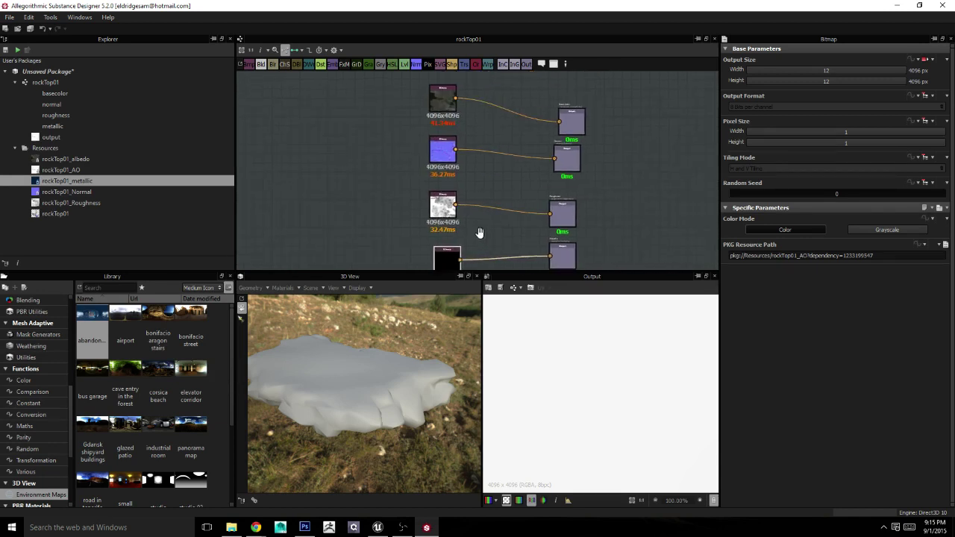
pyautogui.press('f')
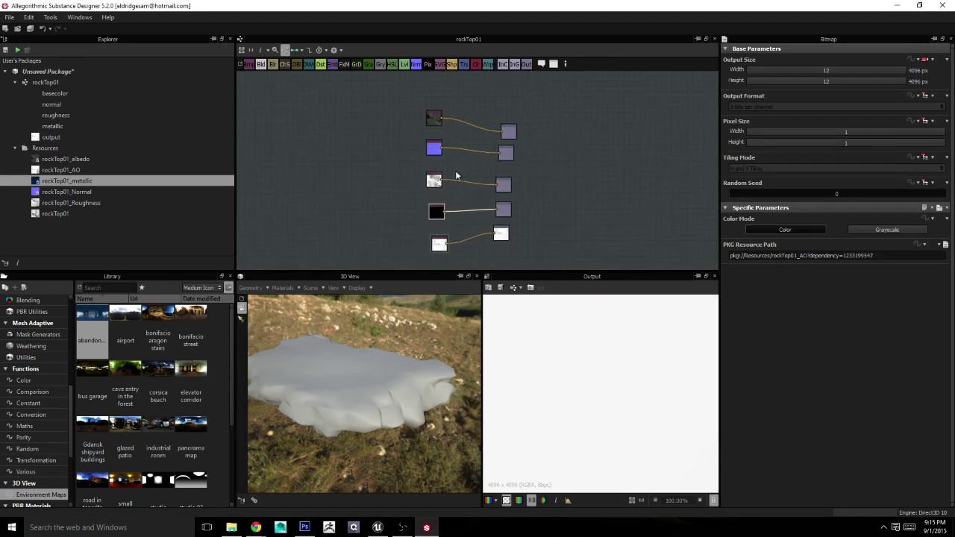
pyautogui.click(9, 17)
pyautogui.click(28, 73)
pyautogui.write('rockTop01_Maps')
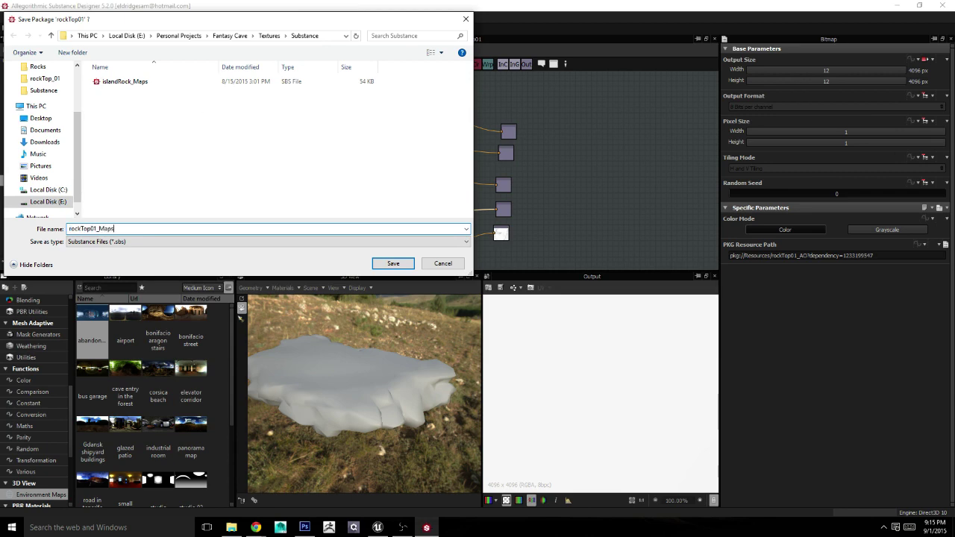
pyautogui.press('Return')
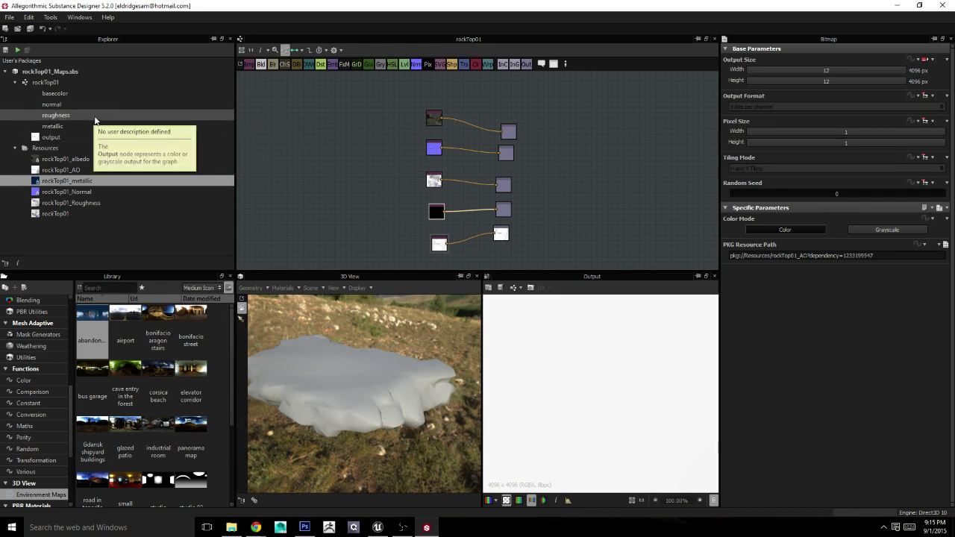
# Step: Compute thumbnails for all nodes in the rockTop01 graph
pyautogui.scroll(2, 558, 186)
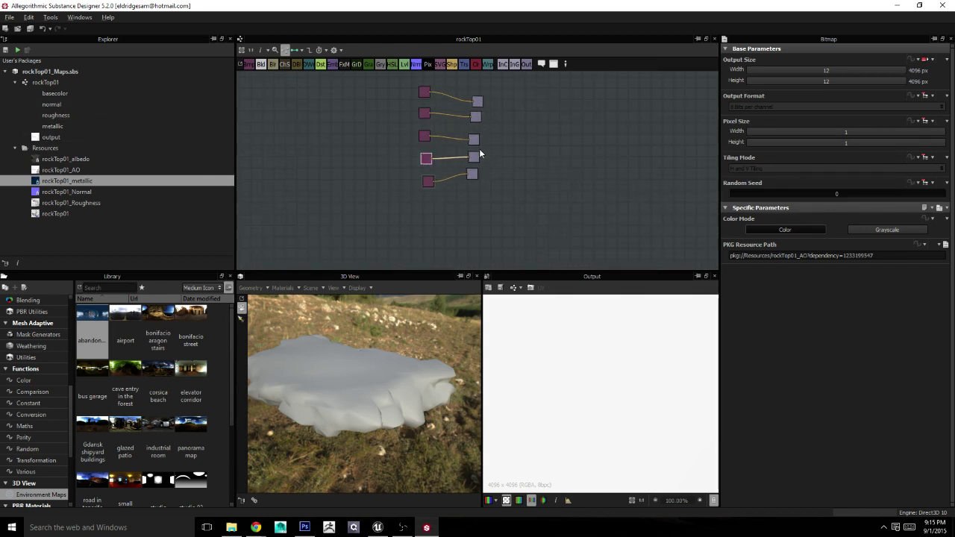
pyautogui.rightClick(557, 118)
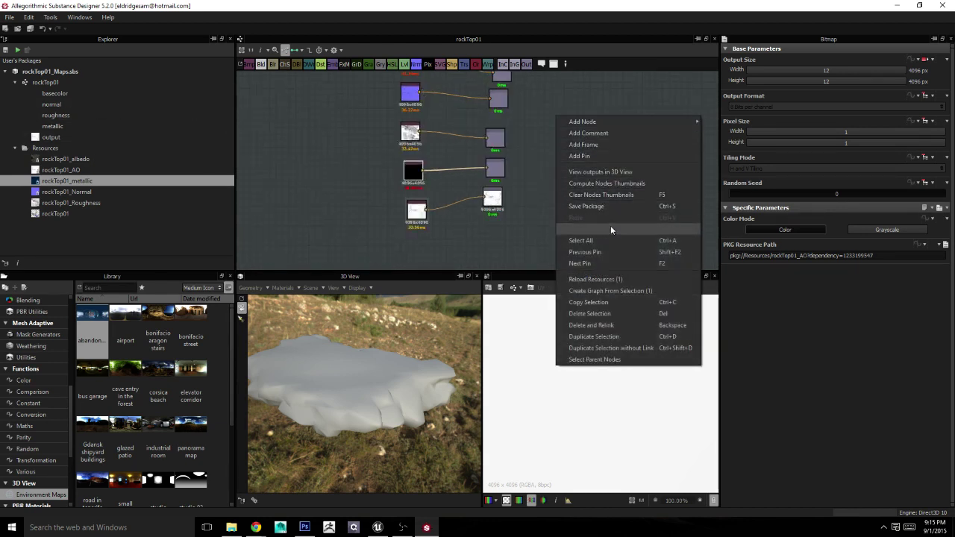
pyautogui.click(606, 185)
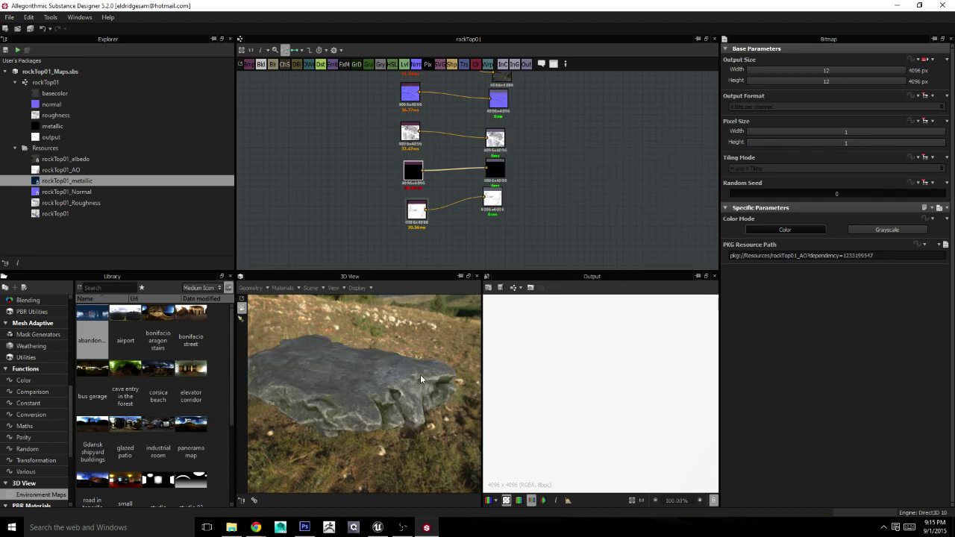
# Step: Orbit the 3D View to inspect the textured rock from several angles
pyautogui.scroll(5, 394, 379)
pyautogui.scroll(3, 352, 387)
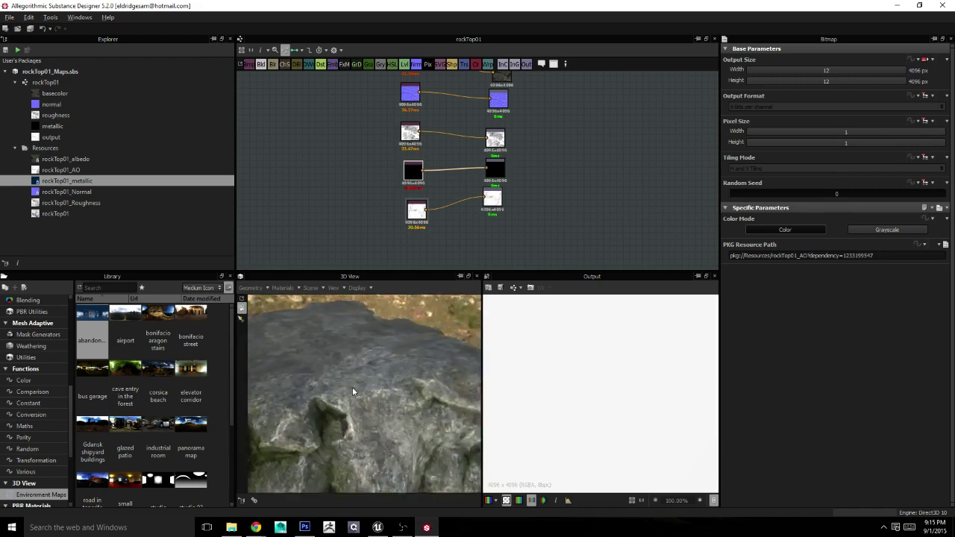
pyautogui.scroll(-5, 338, 391)
pyautogui.moveTo(338, 392)
pyautogui.mouseDown()
pyautogui.moveTo(354, 370)
pyautogui.moveTo(344, 368)
pyautogui.moveTo(445, 347)
pyautogui.moveTo(400, 367)
pyautogui.moveTo(295, 353)
pyautogui.moveTo(478, 349)
pyautogui.mouseUp()
pyautogui.moveTo(574, 357); pyautogui.dragTo(276, 356)
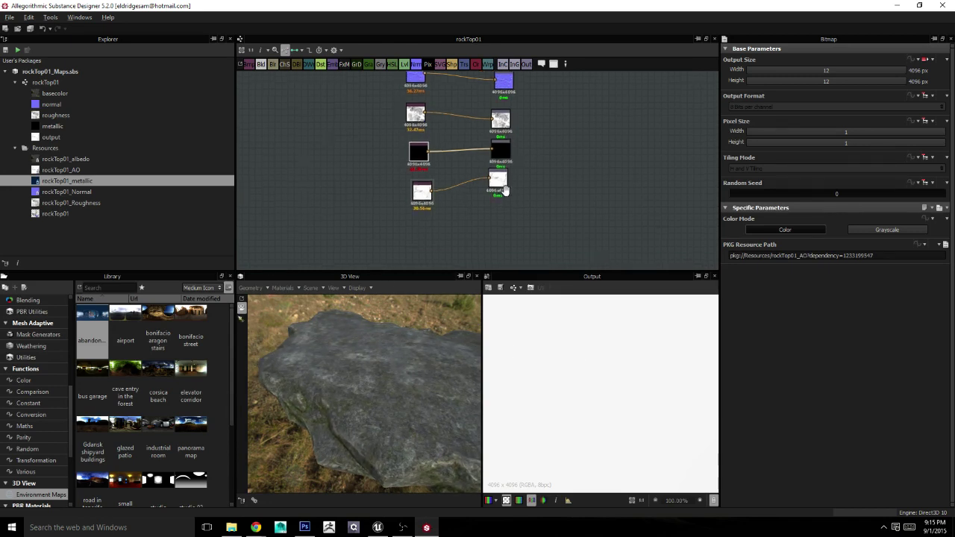
pyautogui.scroll(-1, 407, 142)
pyautogui.scroll(3, 414, 142)
# Step: Insert a Levels node between the roughness bitmap and its output
pyautogui.moveTo(403, 194); pyautogui.dragTo(382, 250, button='middle')
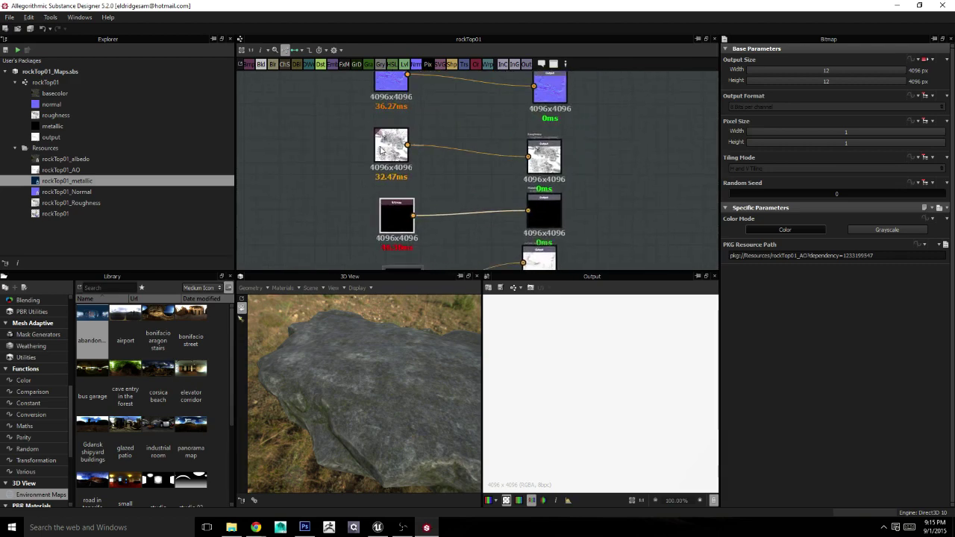
pyautogui.moveTo(389, 153); pyautogui.dragTo(315, 154)
pyautogui.press('space')
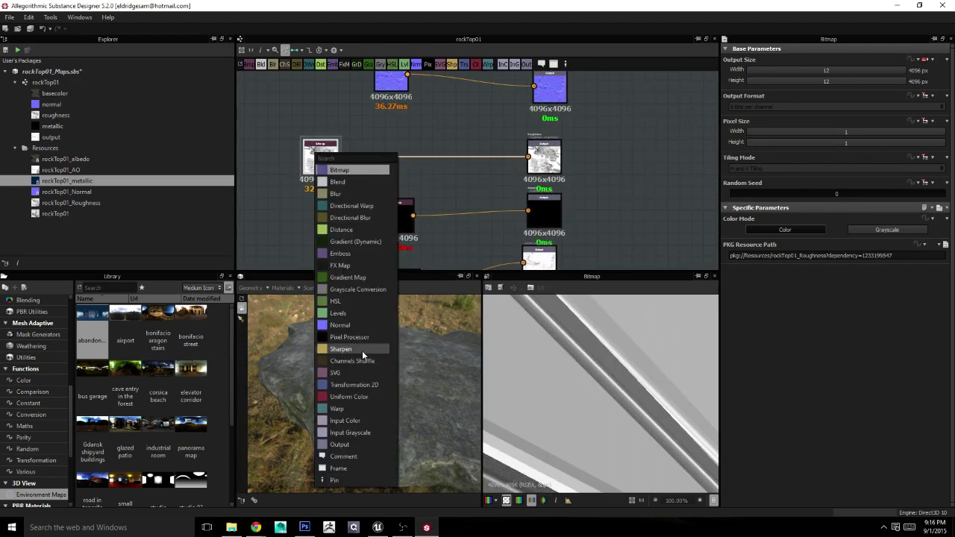
pyautogui.click(350, 311)
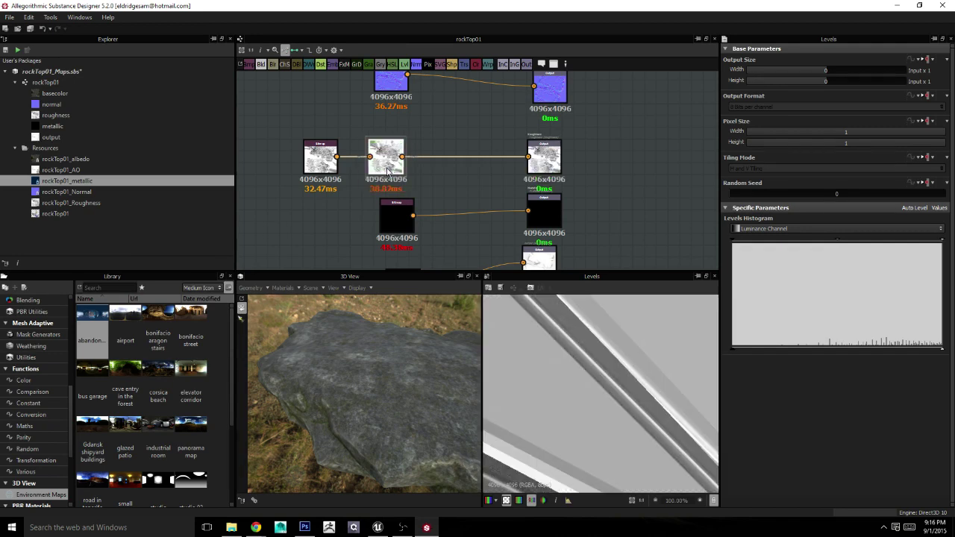
# Step: Drag the Levels handles to darken the roughness in the 3D preview, then move the albedo bitmap up
pyautogui.moveTo(436, 381); pyautogui.dragTo(456, 357)
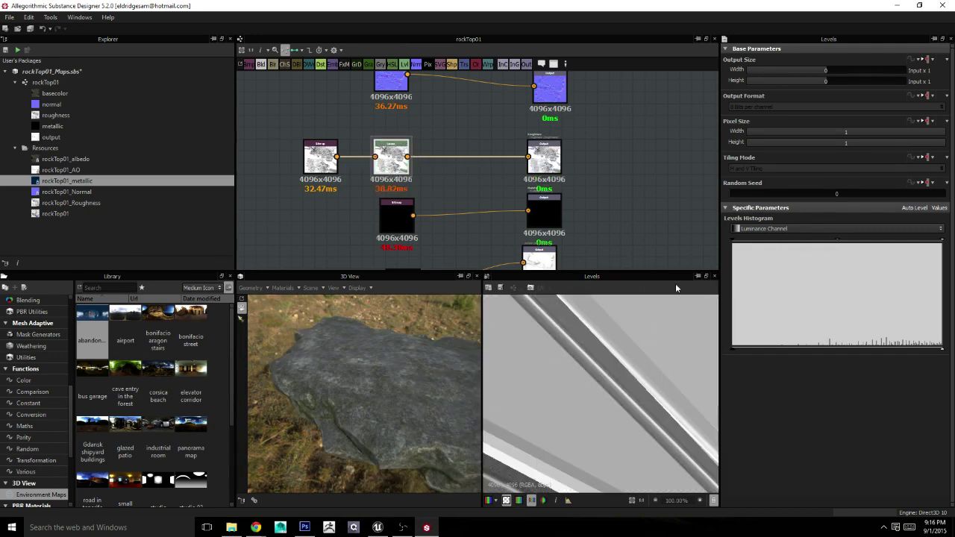
pyautogui.click(713, 276)
pyautogui.moveTo(567, 361); pyautogui.dragTo(458, 342)
pyautogui.scroll(3, 472, 342)
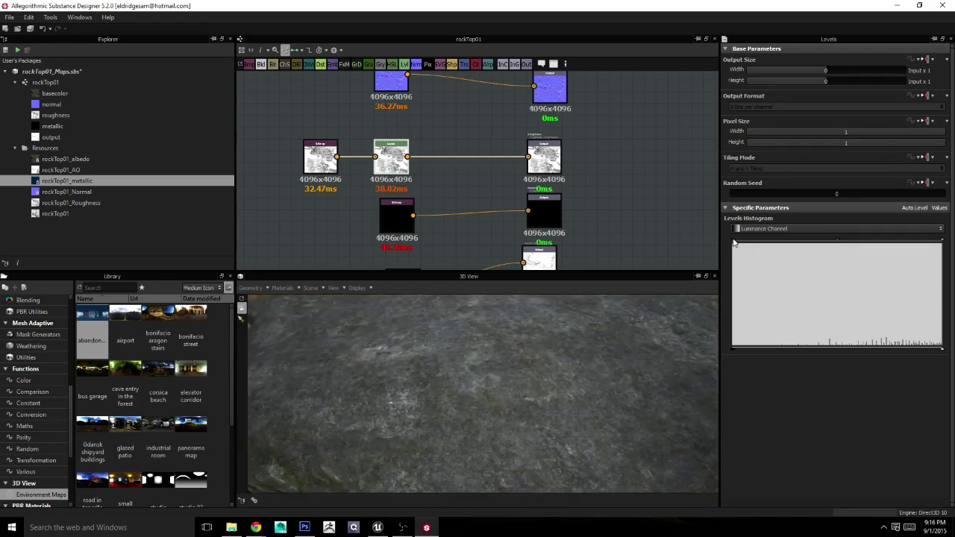
pyautogui.moveTo(733, 242); pyautogui.dragTo(837, 241)
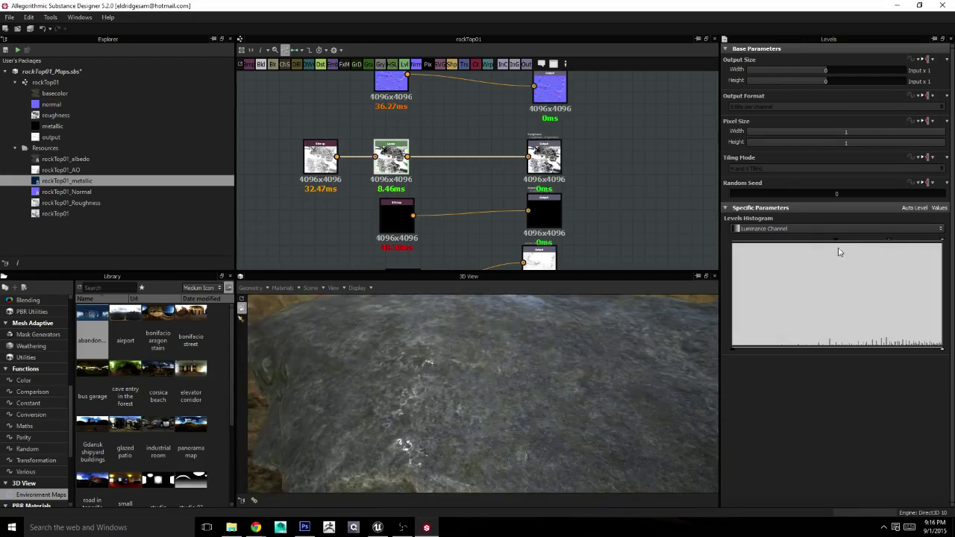
pyautogui.moveTo(835, 243); pyautogui.dragTo(778, 247)
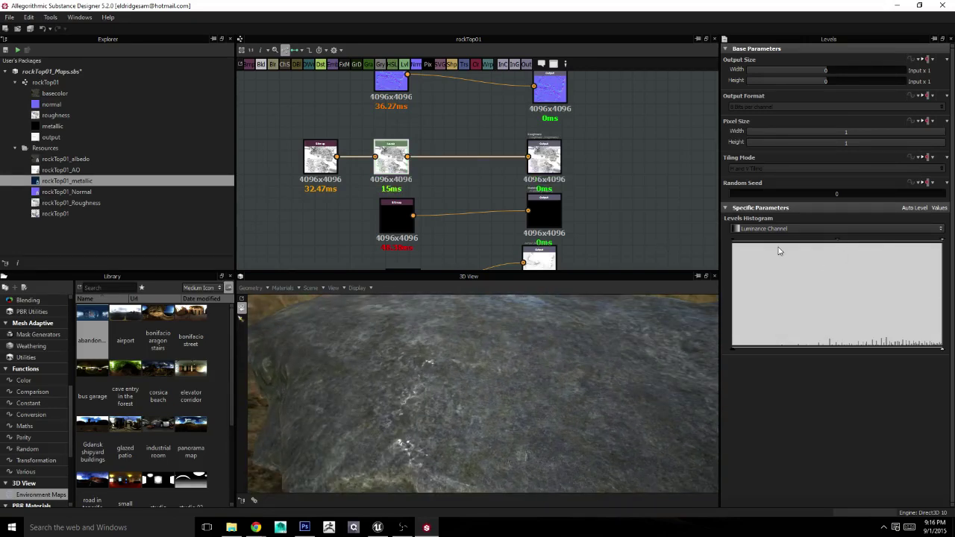
pyautogui.moveTo(877, 242); pyautogui.dragTo(882, 241)
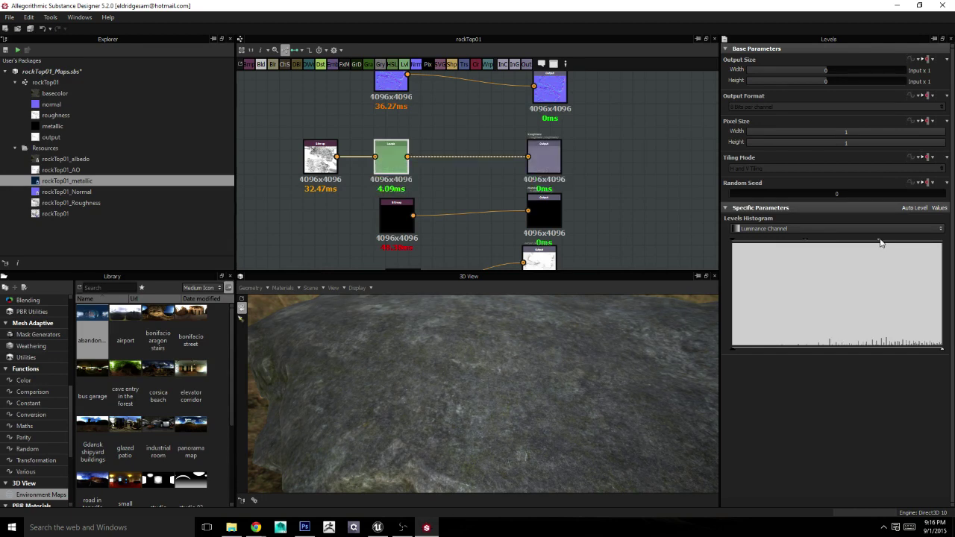
pyautogui.moveTo(522, 361)
pyautogui.mouseDown()
pyautogui.moveTo(519, 393)
pyautogui.moveTo(531, 371)
pyautogui.moveTo(507, 360)
pyautogui.mouseUp()
pyautogui.moveTo(654, 192)
pyautogui.mouseDown(button='middle')
pyautogui.moveTo(512, 192)
pyautogui.moveTo(631, 216)
pyautogui.mouseUp(button='middle')
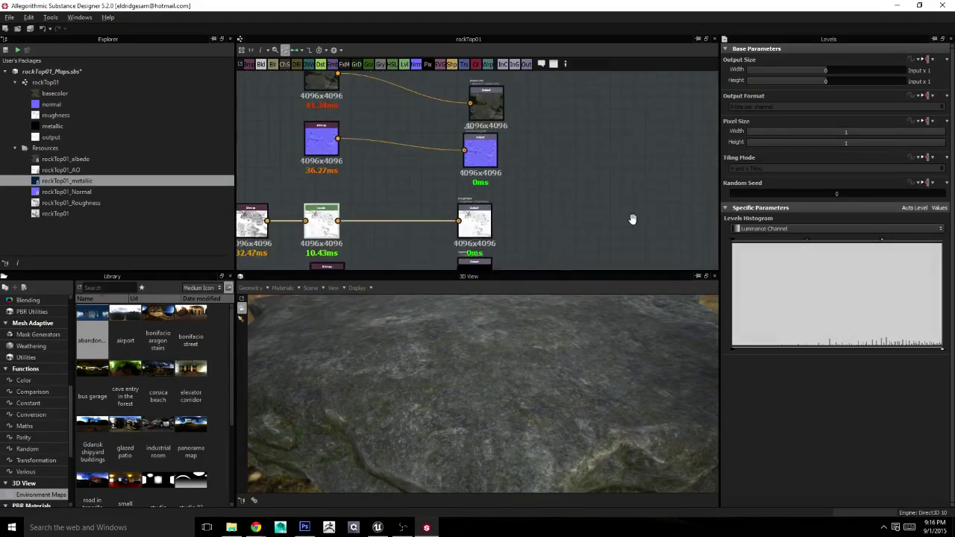
pyautogui.moveTo(459, 171); pyautogui.dragTo(399, 93)
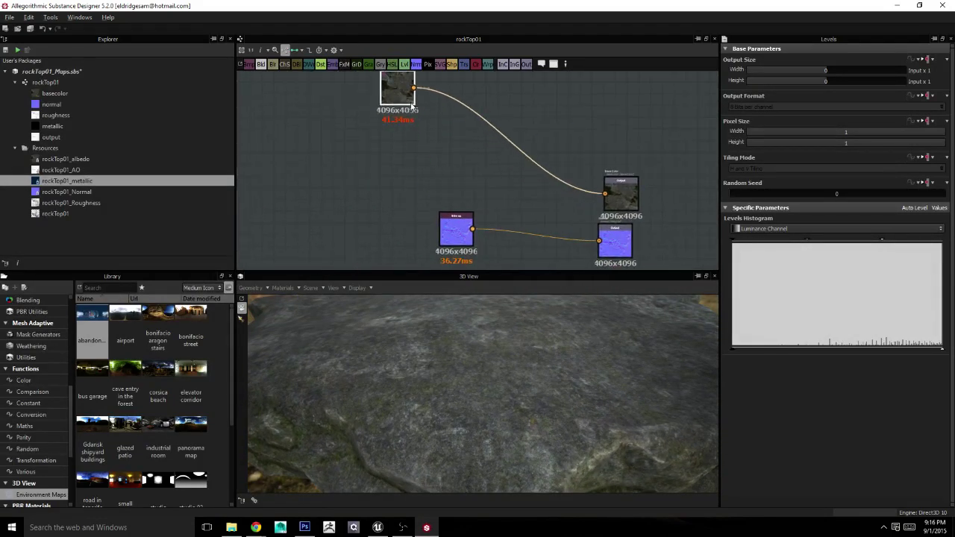
# Step: Add a Normal node to the graph near the albedo bitmap
pyautogui.moveTo(399, 94); pyautogui.dragTo(467, 147, button='middle')
pyautogui.moveTo(467, 148); pyautogui.dragTo(439, 138)
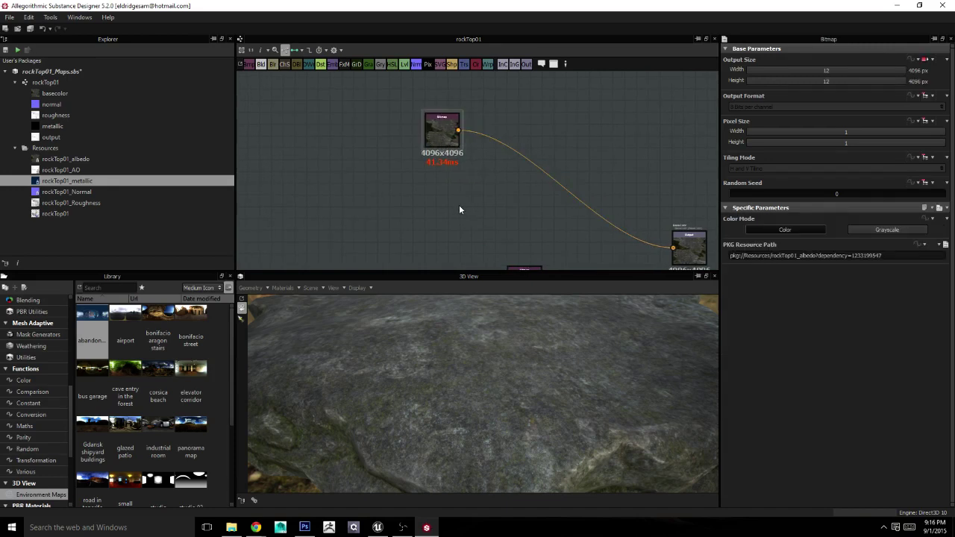
pyautogui.press('space')
pyautogui.write('grad')
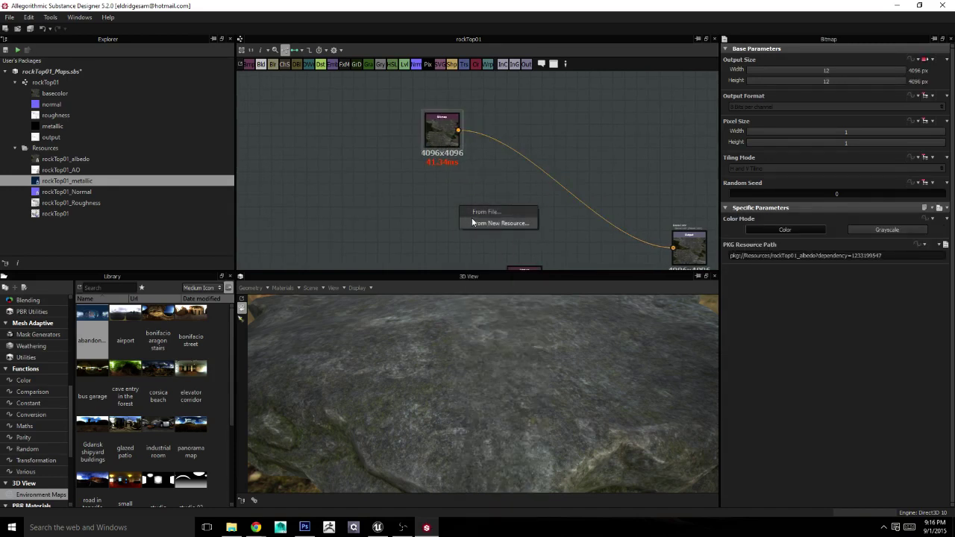
pyautogui.press('BackSpace')
pyautogui.press('BackSpace')
pyautogui.press('BackSpace')
pyautogui.click(477, 375)
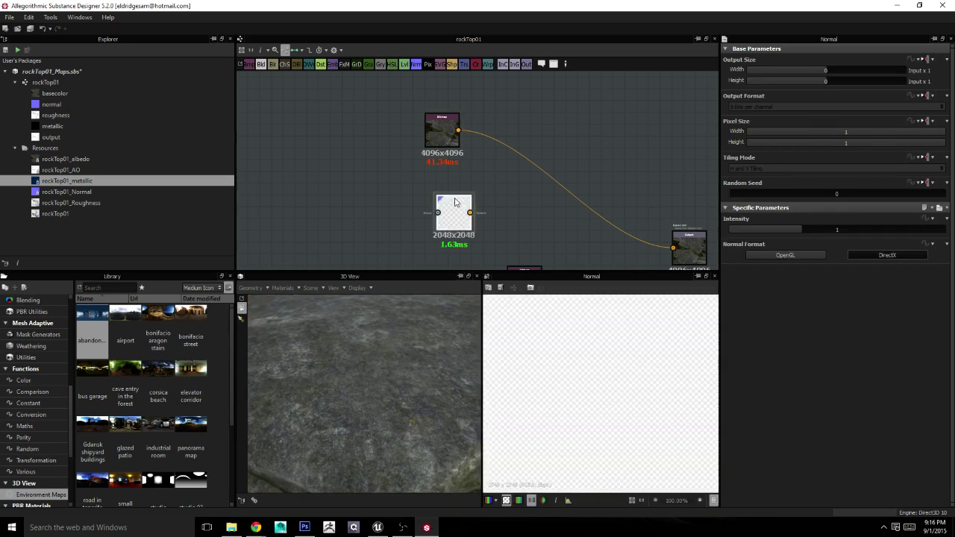
# Step: Wire the albedo bitmap into the Normal node and frame it in view
pyautogui.moveTo(454, 143); pyautogui.dragTo(379, 119)
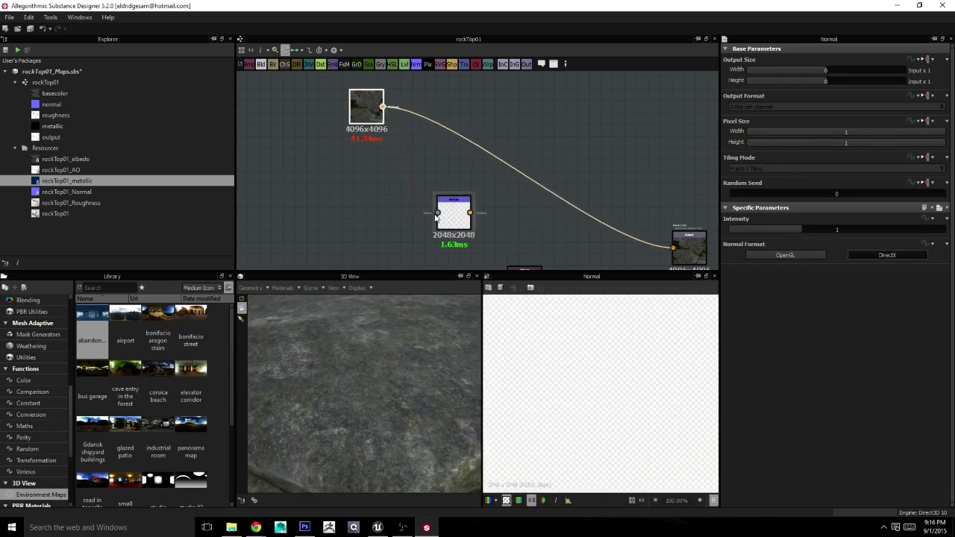
pyautogui.moveTo(435, 217); pyautogui.dragTo(383, 107)
pyautogui.moveTo(505, 219); pyautogui.dragTo(530, 190, button='middle')
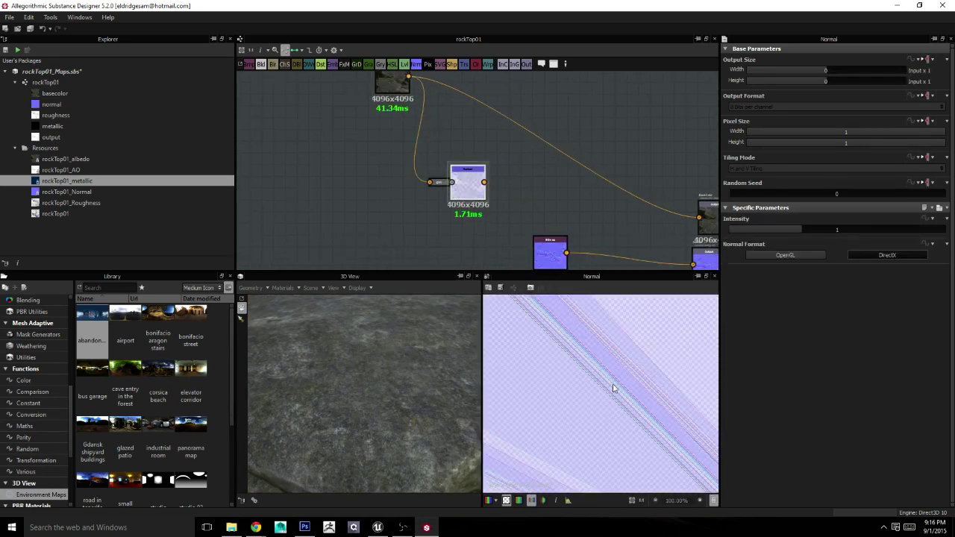
pyautogui.press('f')
pyautogui.scroll(-2, 612, 388)
pyautogui.scroll(-2, 651, 407)
pyautogui.scroll(-1, 653, 402)
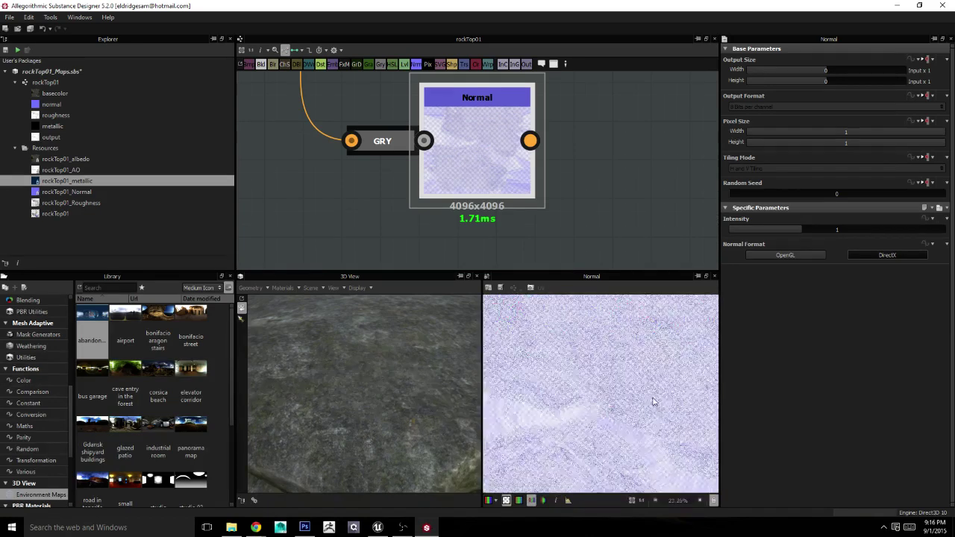
pyautogui.scroll(2, 653, 403)
pyautogui.scroll(1, 650, 385)
pyautogui.scroll(1, 630, 390)
pyautogui.scroll(-3, 572, 185)
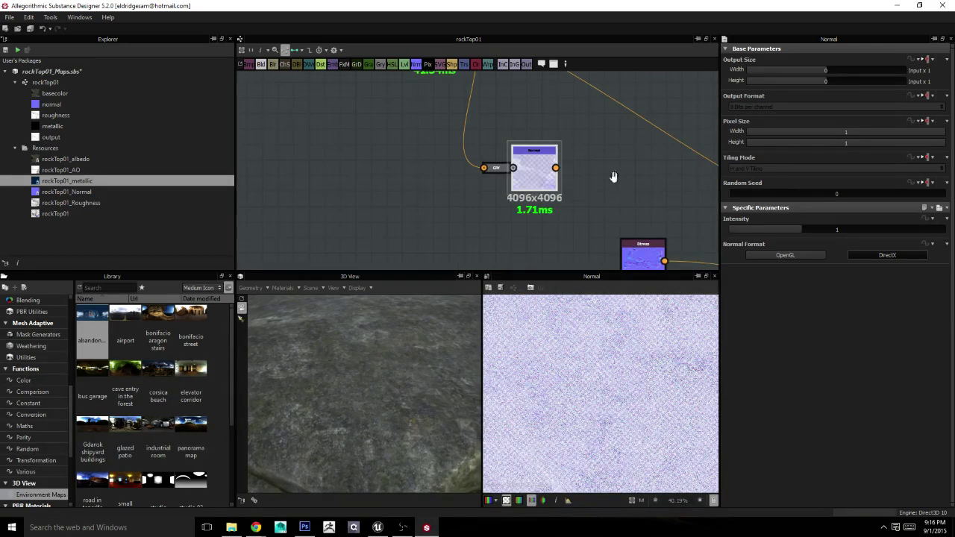
pyautogui.scroll(-2, 613, 177)
pyautogui.press('space')
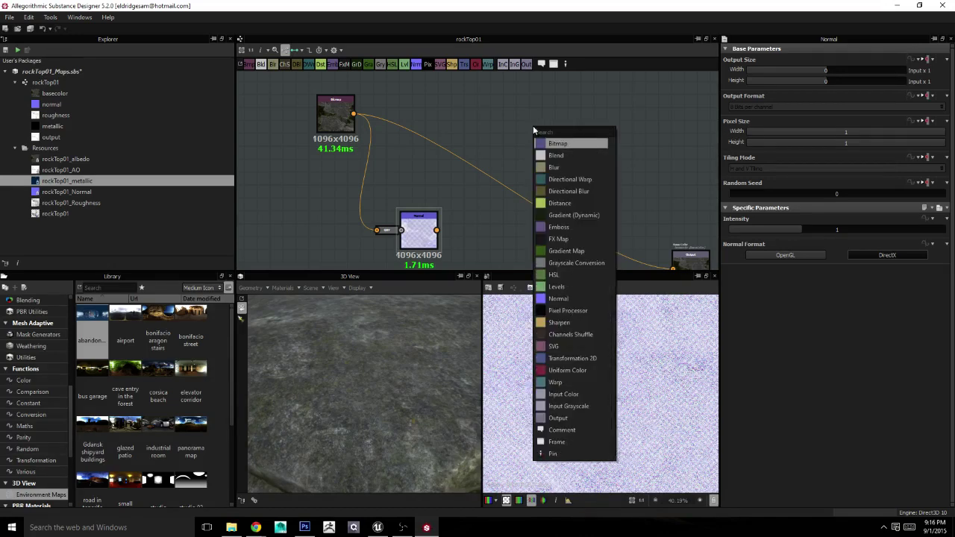
# Step: Add a Normal Combine node, discarding an accidental Normal Blend node
pyautogui.write('normal')
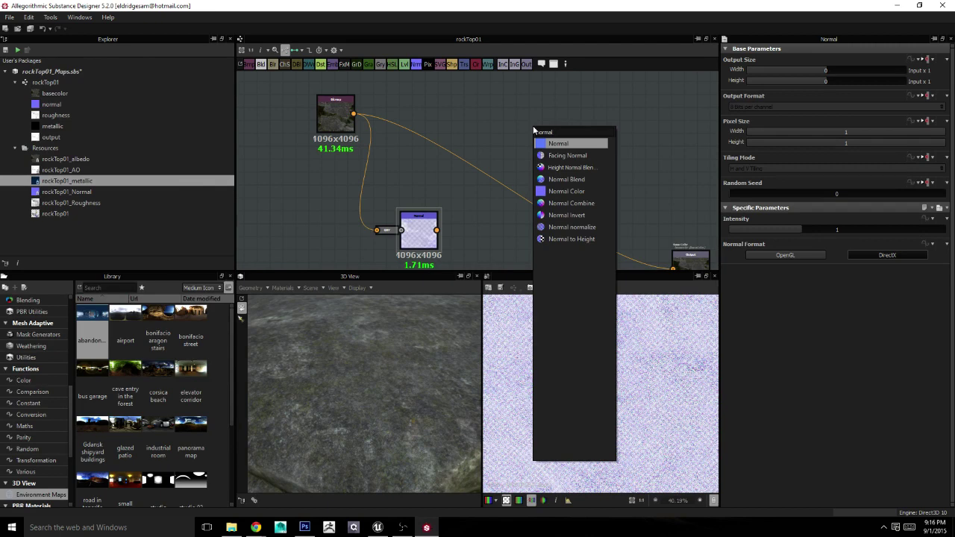
pyautogui.press('Down')
pyautogui.press('Down')
pyautogui.press('Down')
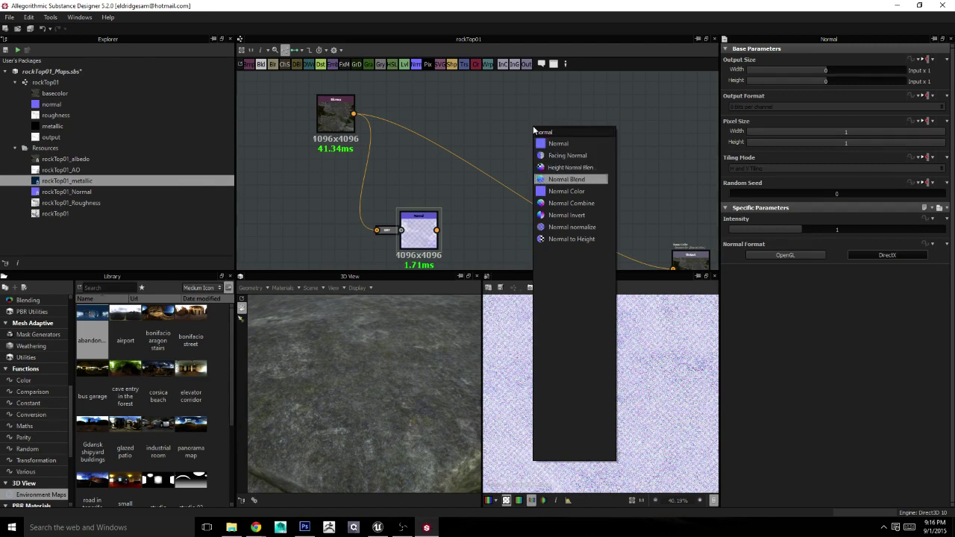
pyautogui.press('Return')
pyautogui.press('Delete')
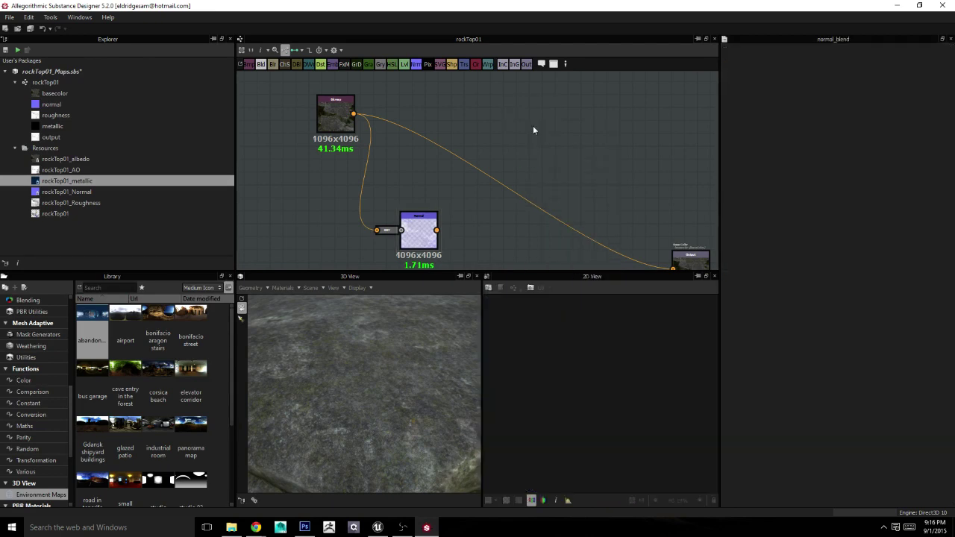
pyautogui.press('space')
pyautogui.write('normal')
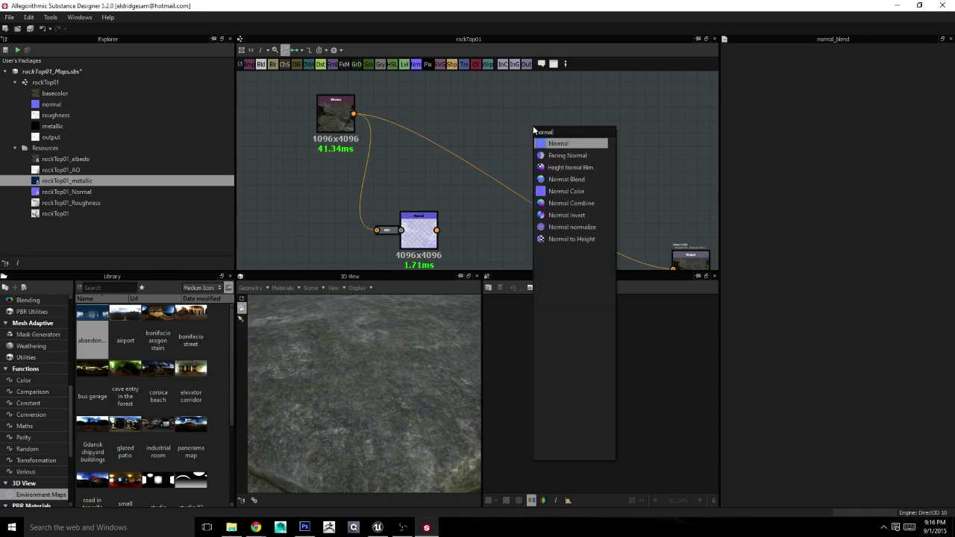
pyautogui.click(571, 203)
# Step: Wire the generated normal and the original normal bitmap into Normal Combine
pyautogui.moveTo(526, 130); pyautogui.dragTo(522, 232)
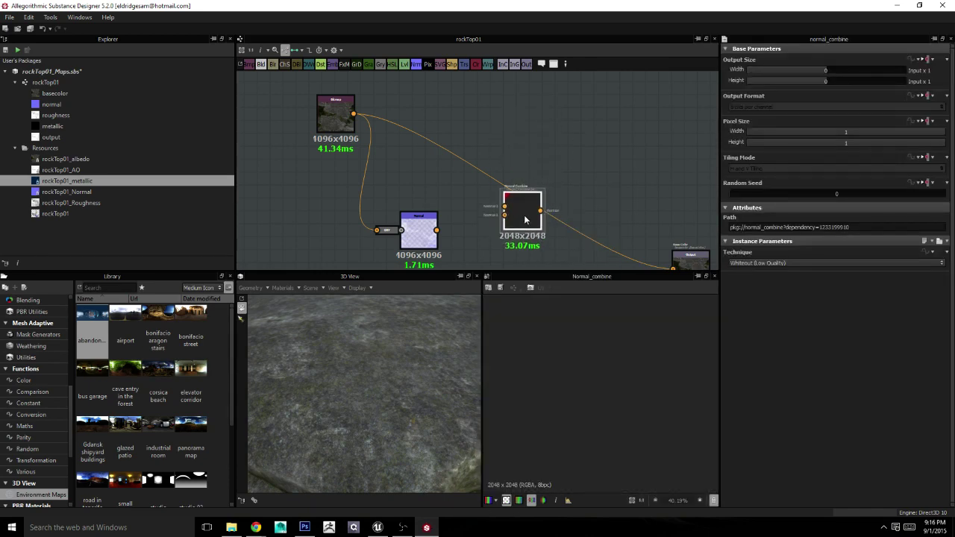
pyautogui.moveTo(521, 232); pyautogui.dragTo(510, 107, button='middle')
pyautogui.moveTo(495, 224); pyautogui.dragTo(394, 182)
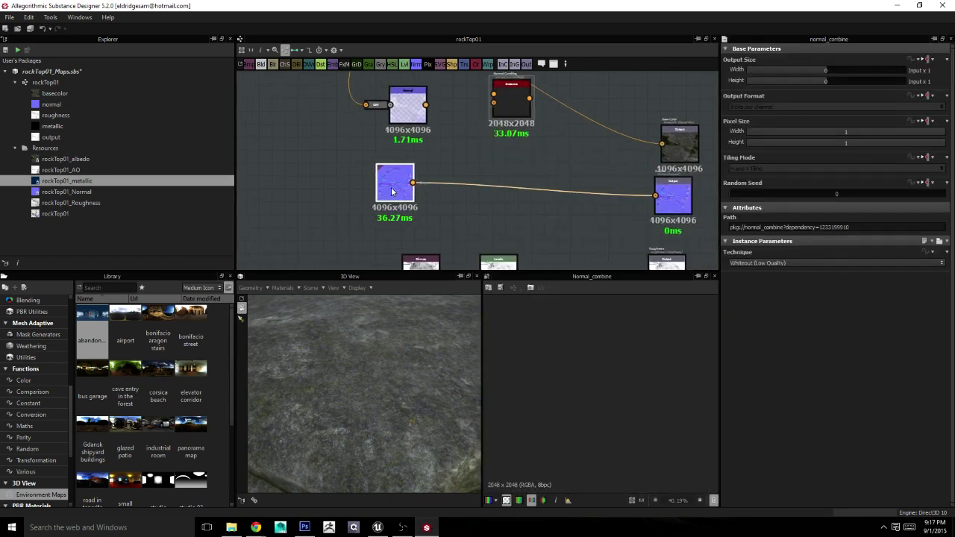
pyautogui.click(510, 109)
pyautogui.moveTo(509, 109); pyautogui.dragTo(516, 155)
pyautogui.moveTo(516, 155); pyautogui.dragTo(540, 209, button='middle')
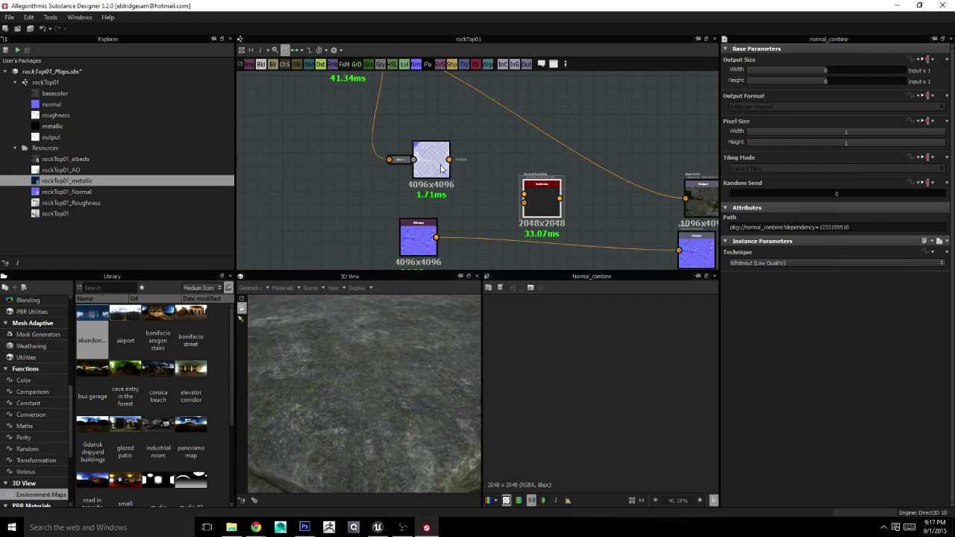
pyautogui.moveTo(498, 184); pyautogui.dragTo(524, 201)
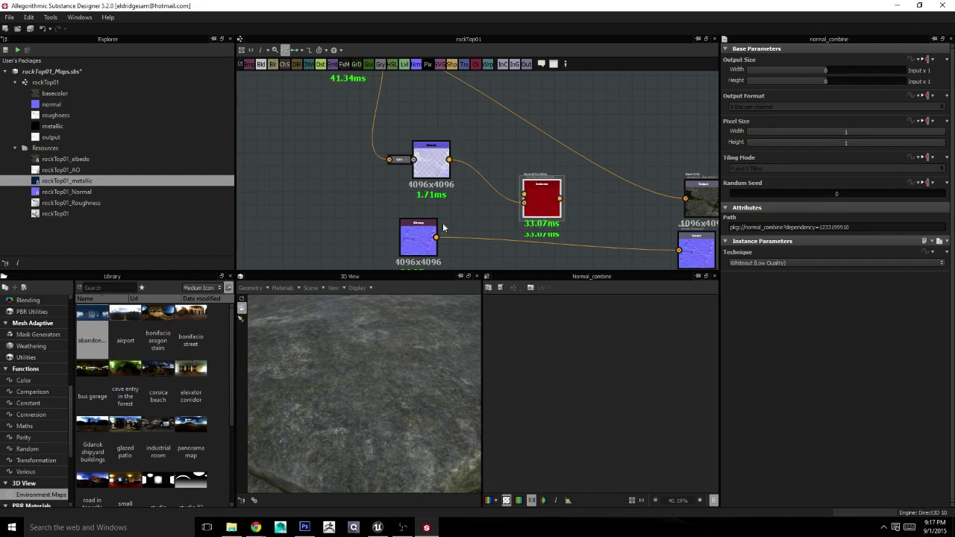
pyautogui.moveTo(436, 238); pyautogui.dragTo(524, 201)
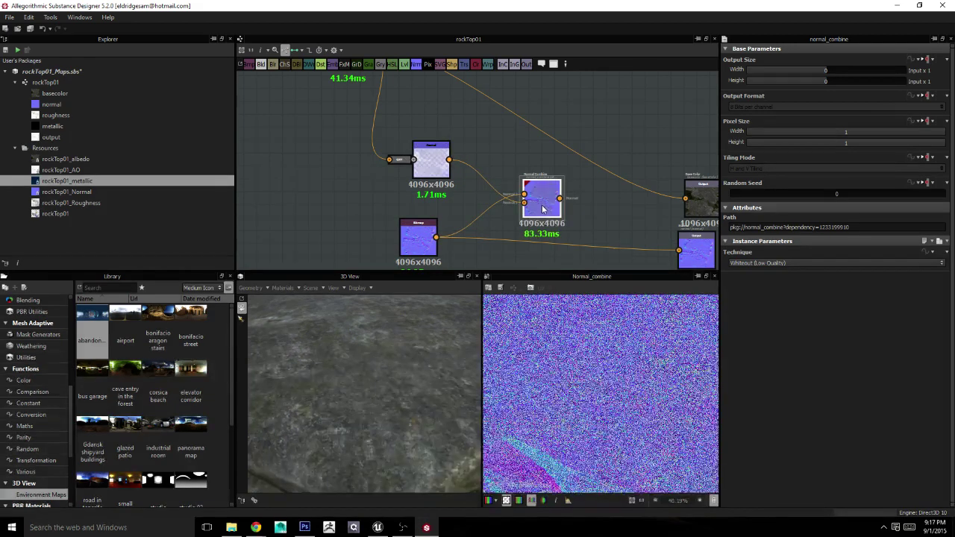
# Step: Feed the Normal Combine result into the normal output and check the rock preview
pyautogui.scroll(-5, 595, 382)
pyautogui.scroll(1, 594, 381)
pyautogui.moveTo(606, 196); pyautogui.dragTo(532, 151, button='middle')
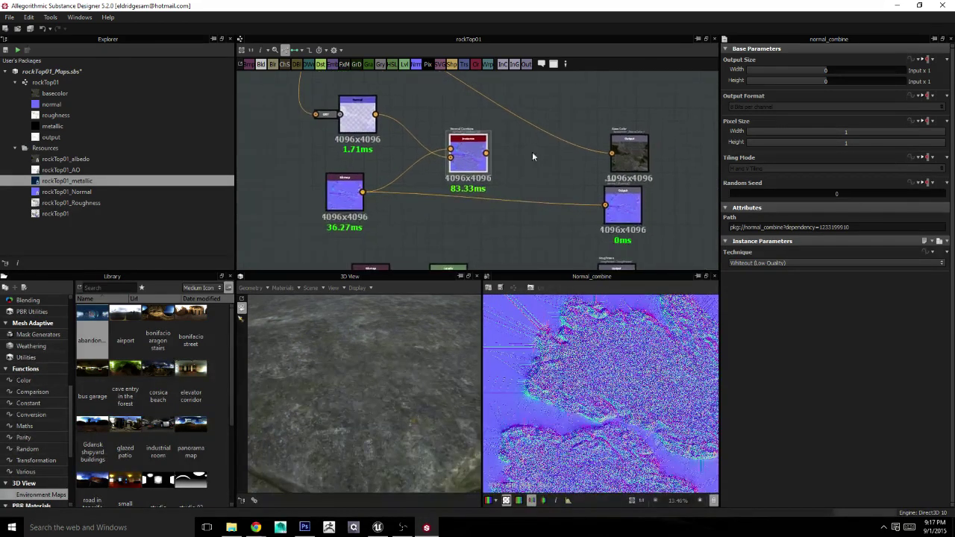
pyautogui.moveTo(556, 213); pyautogui.dragTo(576, 200, button='middle')
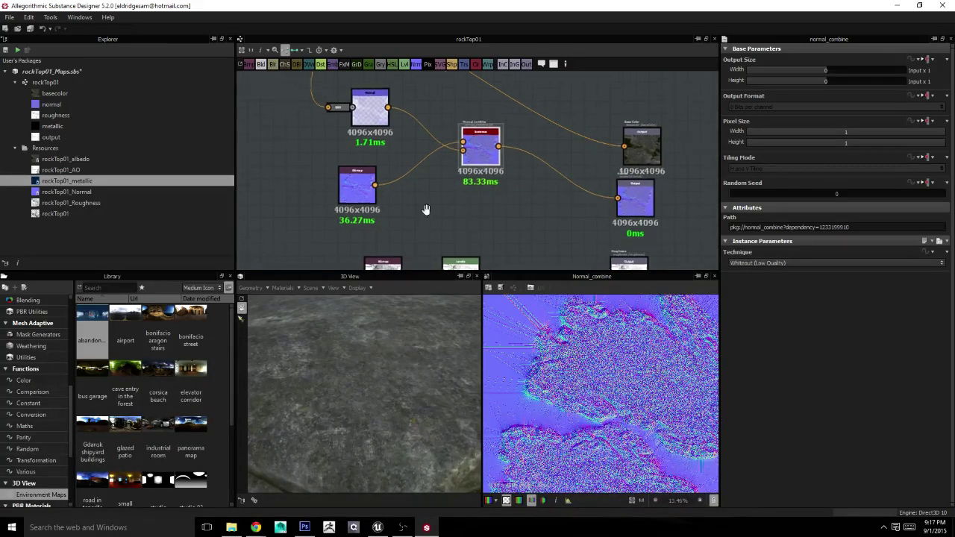
pyautogui.moveTo(382, 333); pyautogui.dragTo(410, 332)
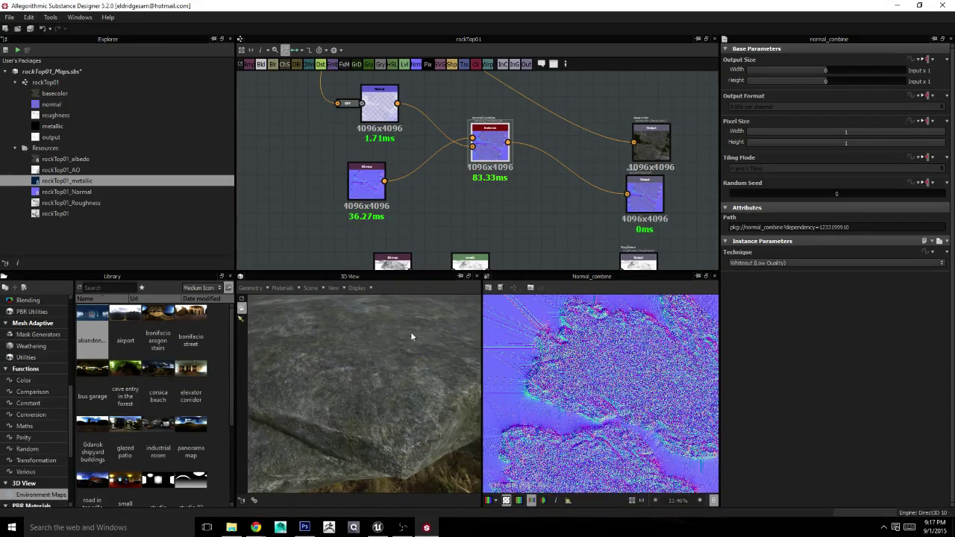
pyautogui.moveTo(397, 384)
pyautogui.mouseDown()
pyautogui.moveTo(388, 287)
pyautogui.moveTo(414, 328)
pyautogui.moveTo(407, 286)
pyautogui.mouseUp()
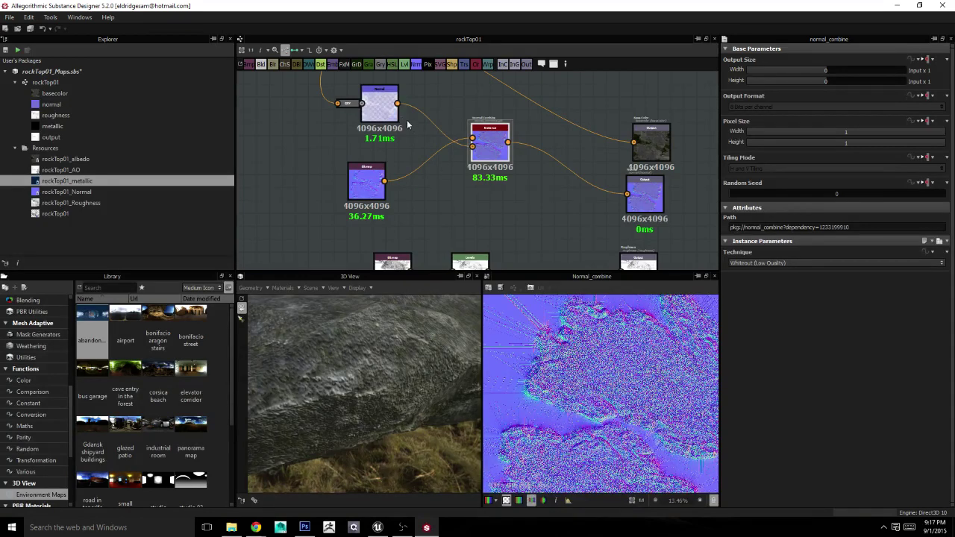
# Step: Lower the generated Normal node's intensity to 0.37, check the rock in 3D, and Save All
pyautogui.doubleClick(378, 104)
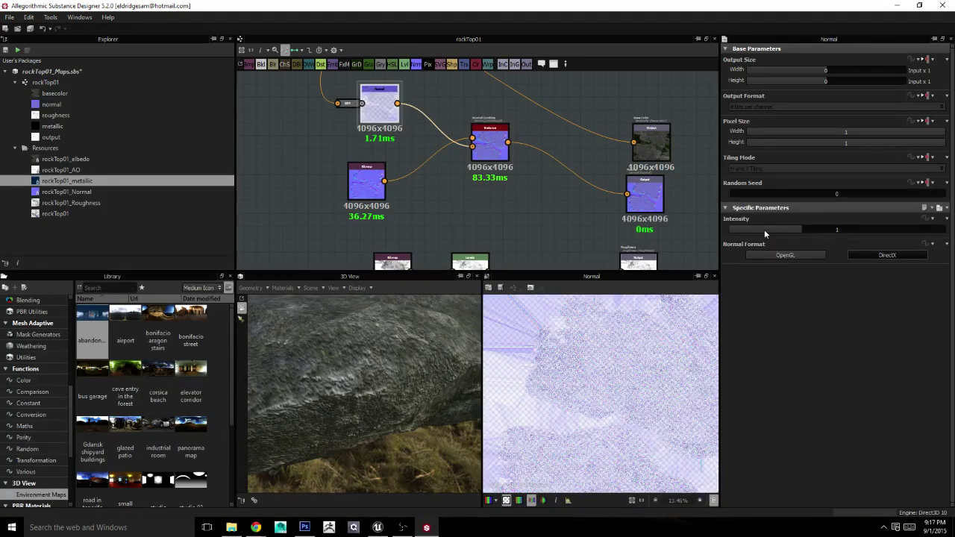
pyautogui.click(764, 229)
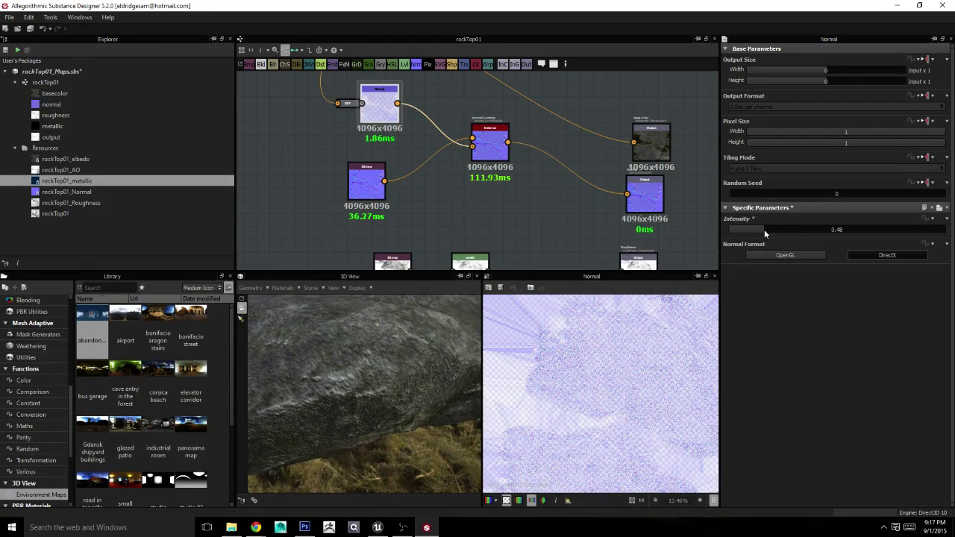
pyautogui.click(755, 228)
pyautogui.scroll(3, 385, 385)
pyautogui.scroll(2, 383, 378)
pyautogui.scroll(2, 390, 371)
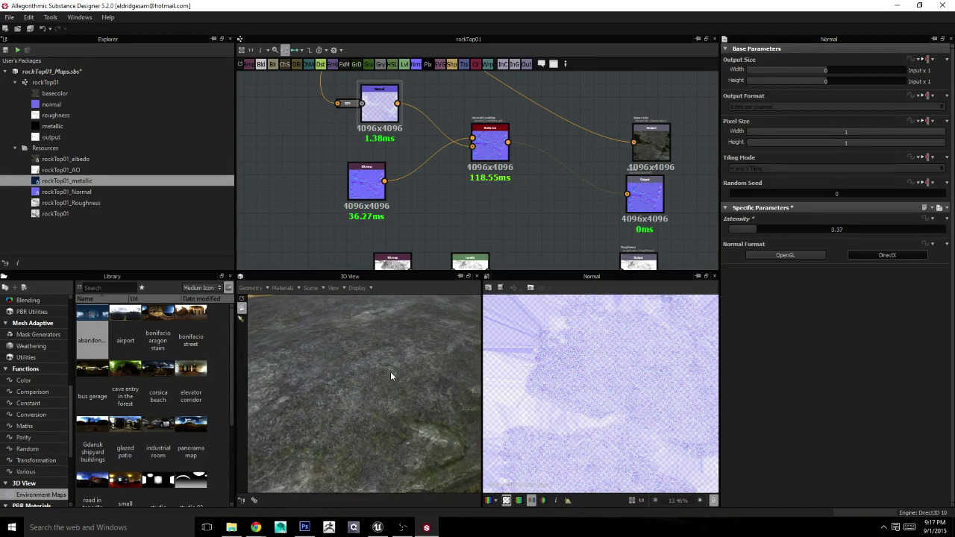
pyautogui.moveTo(388, 405)
pyautogui.mouseDown()
pyautogui.moveTo(340, 375)
pyautogui.moveTo(327, 379)
pyautogui.moveTo(373, 371)
pyautogui.moveTo(371, 318)
pyautogui.moveTo(378, 337)
pyautogui.mouseUp()
pyautogui.moveTo(397, 371)
pyautogui.mouseDown()
pyautogui.moveTo(448, 368)
pyautogui.moveTo(475, 351)
pyautogui.moveTo(410, 348)
pyautogui.moveTo(380, 325)
pyautogui.moveTo(401, 332)
pyautogui.moveTo(375, 353)
pyautogui.moveTo(422, 364)
pyautogui.moveTo(380, 345)
pyautogui.mouseUp()
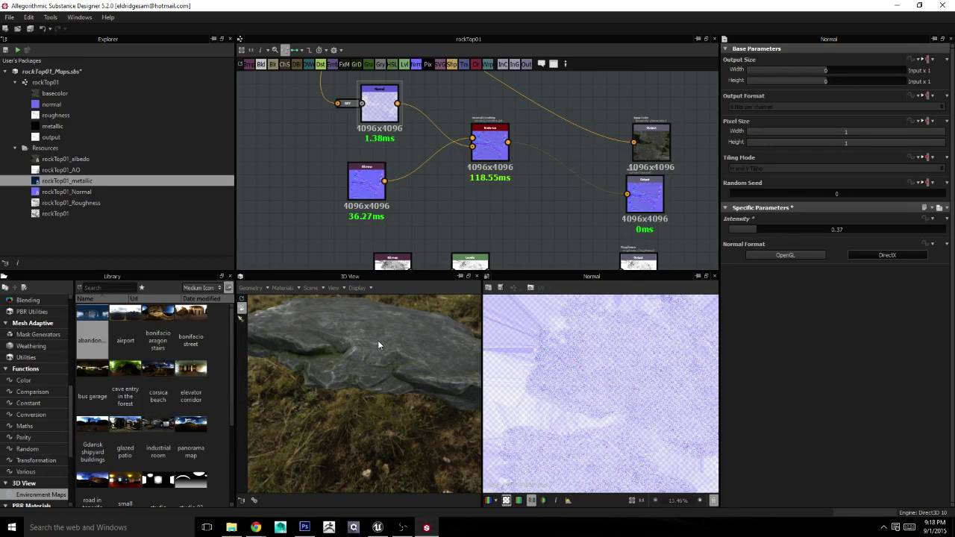
pyautogui.click(9, 16)
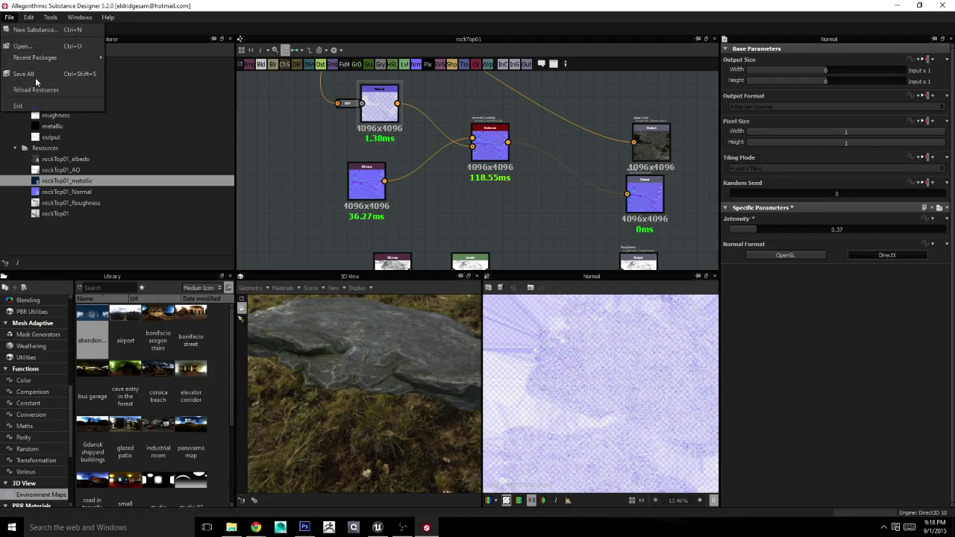
pyautogui.click(35, 75)
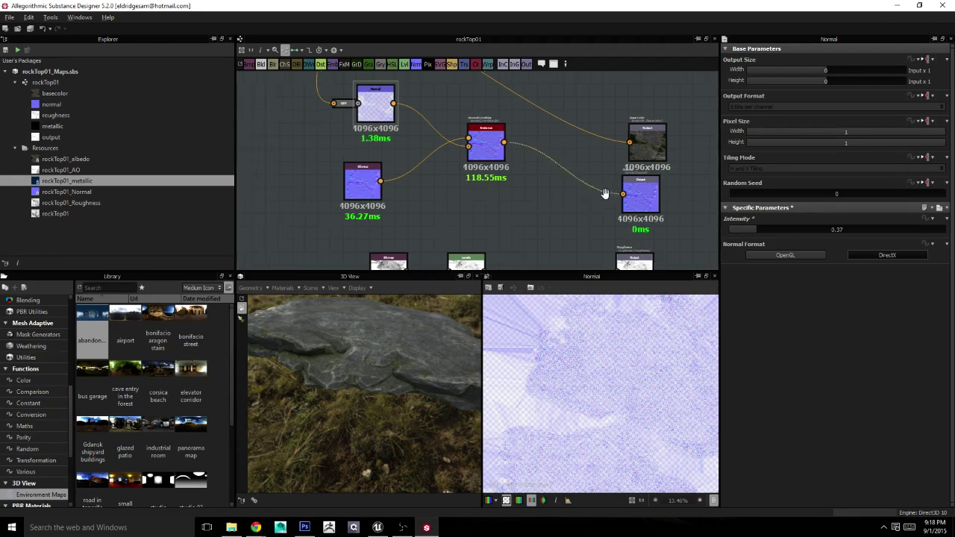
# Step: Select the final normal output and open Save Image for it
pyautogui.click(641, 197)
pyautogui.moveTo(641, 197); pyautogui.dragTo(497, 192, button='middle')
pyautogui.click(497, 193)
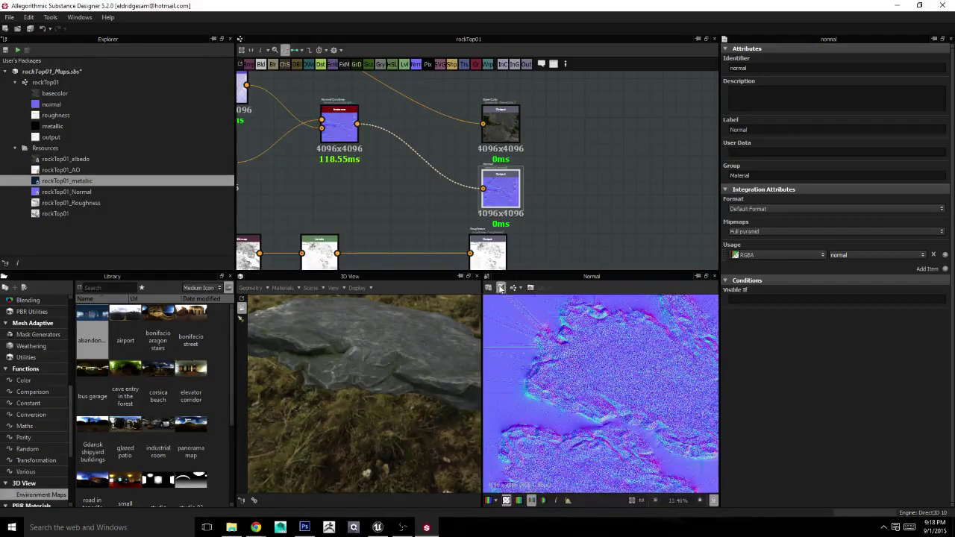
pyautogui.click(500, 288)
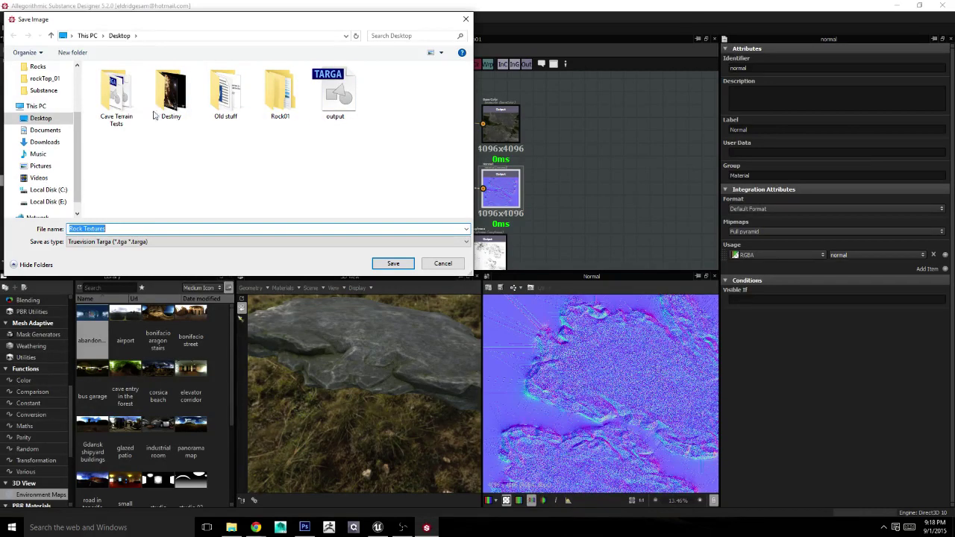
# Step: Browse to E:\Personal Projects\Fantasy Cave\Textures\Bakes\rockTop_01
pyautogui.click(46, 202)
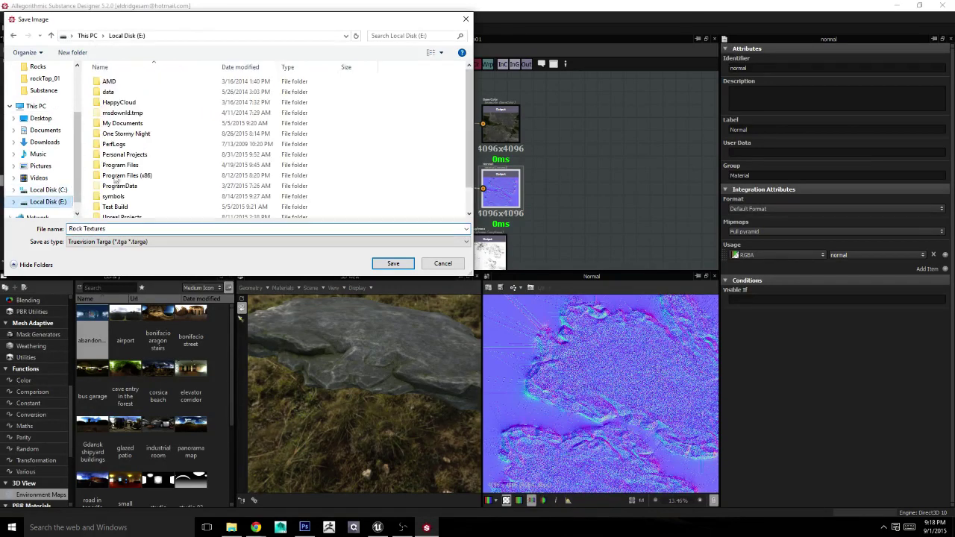
pyautogui.doubleClick(157, 155)
pyautogui.doubleClick(142, 121)
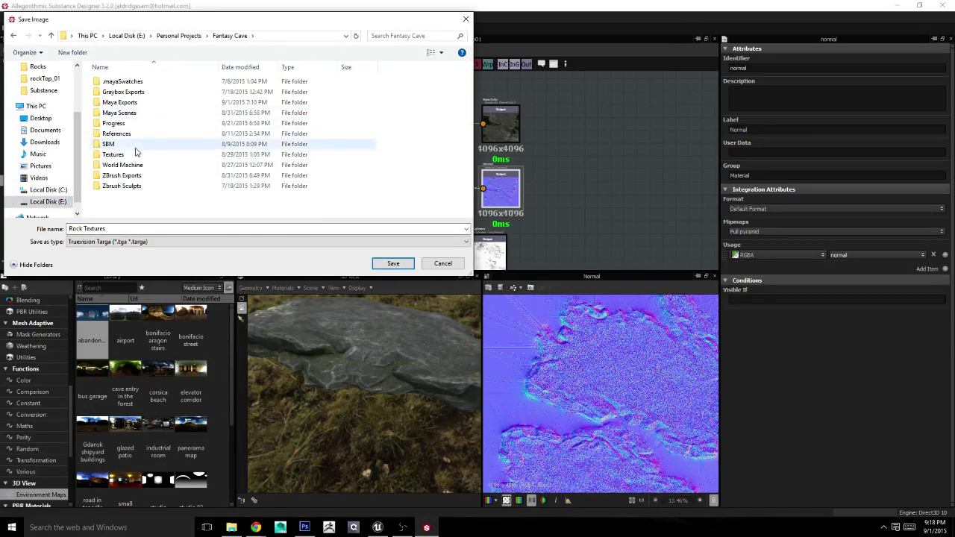
pyautogui.doubleClick(137, 153)
pyautogui.doubleClick(123, 102)
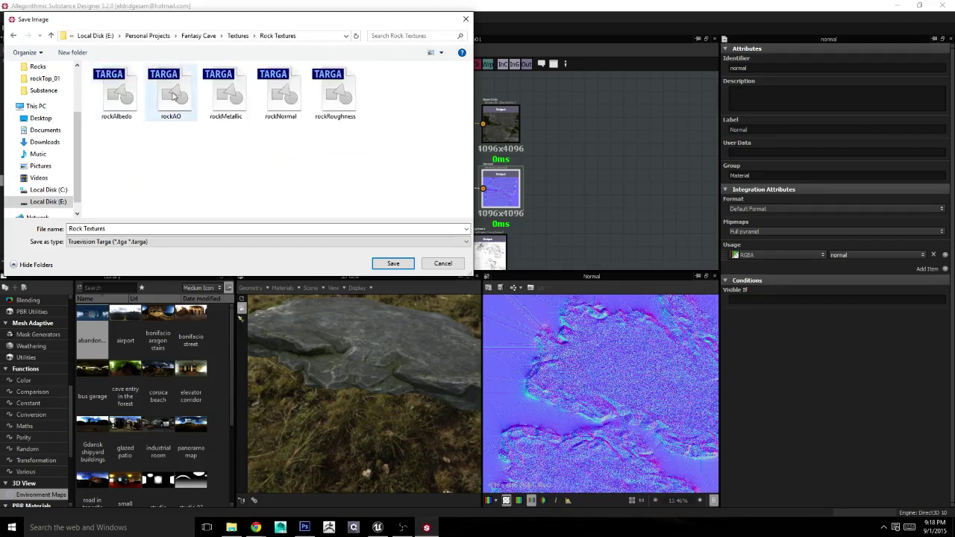
pyautogui.click(238, 36)
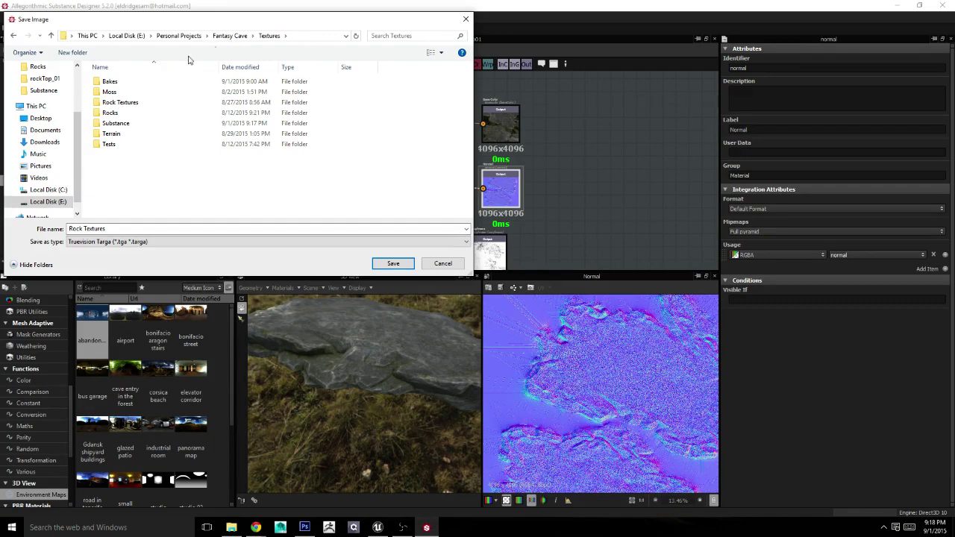
pyautogui.doubleClick(141, 81)
pyautogui.doubleClick(224, 93)
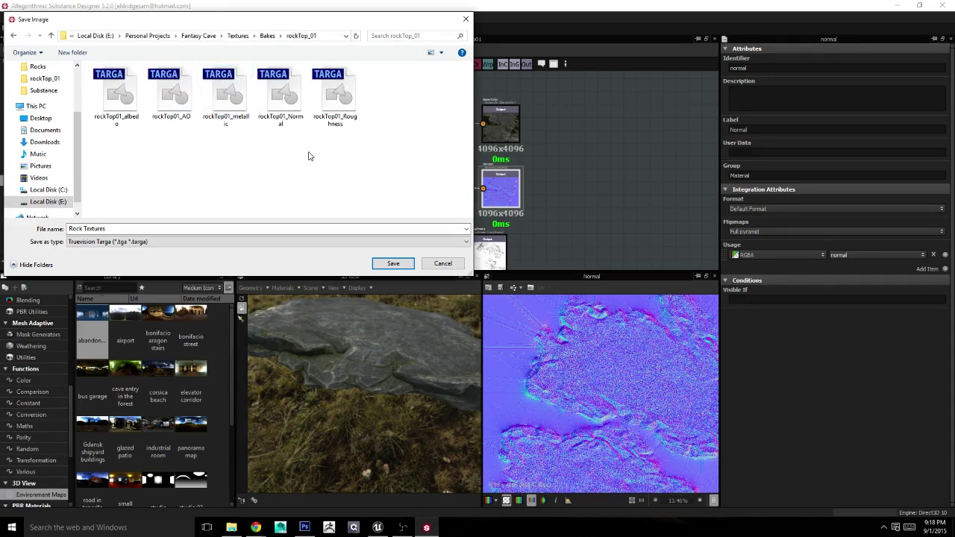
# Step: Save the normal image there as rockTop01_normalFinal
pyautogui.click(278, 95)
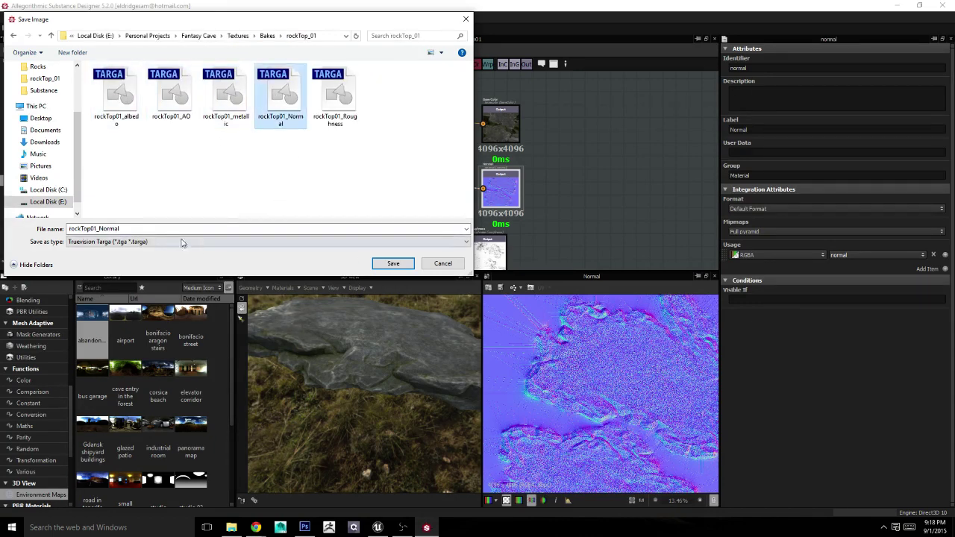
pyautogui.doubleClick(163, 227)
pyautogui.press('BackSpace')
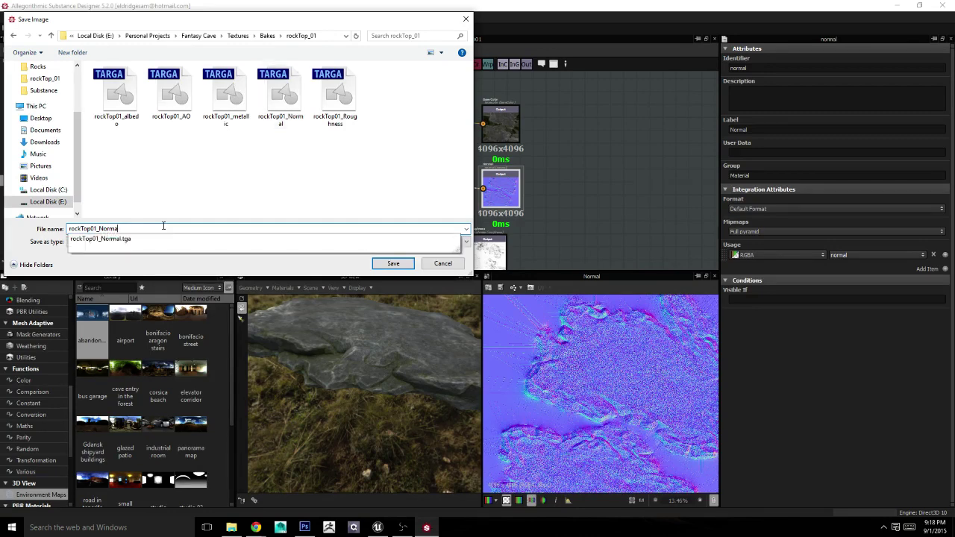
pyautogui.press('BackSpace')
pyautogui.press('BackSpace')
pyautogui.press('BackSpace')
pyautogui.write('normalFina')
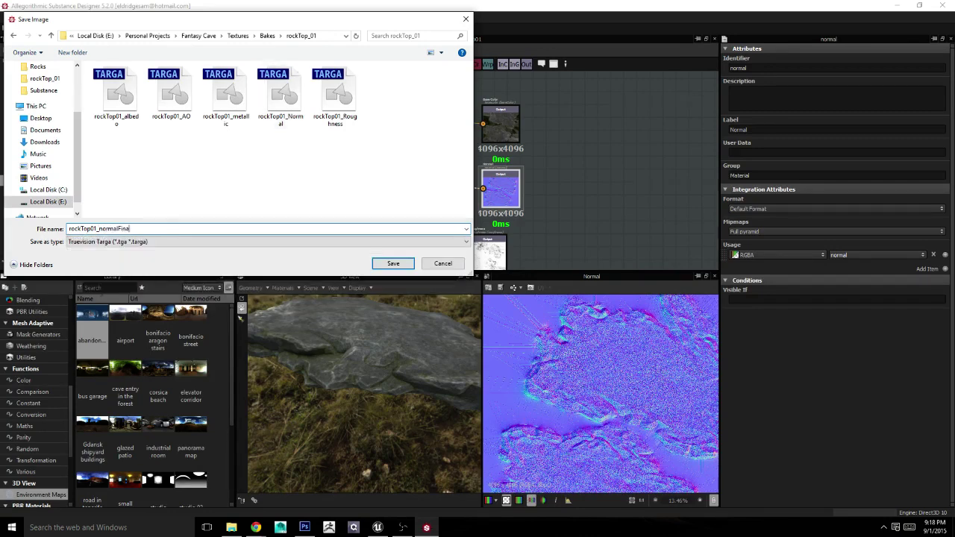
pyautogui.press('Return')
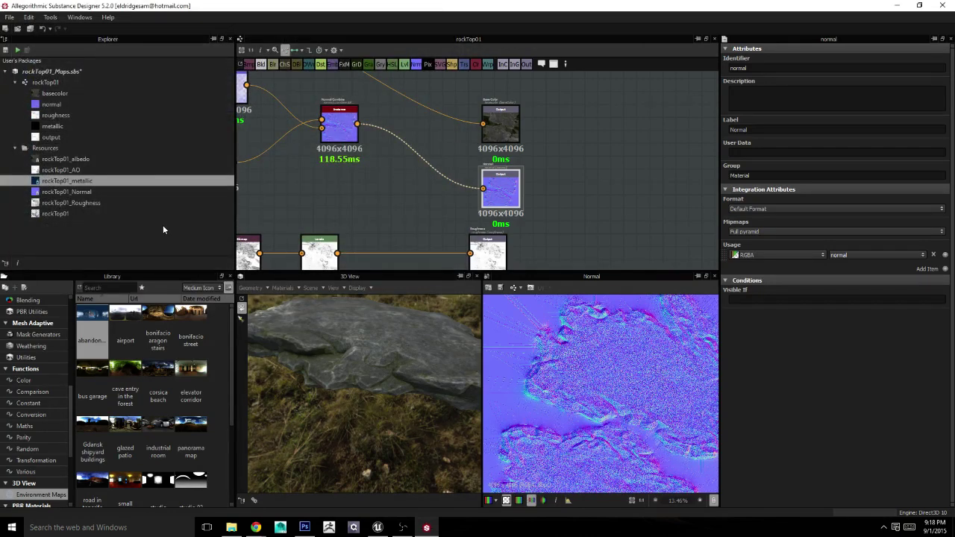
# Step: Open the Fantasy Cave Textures\Bakes\rockTop_01 folder in a file browser
pyautogui.click(377, 527)
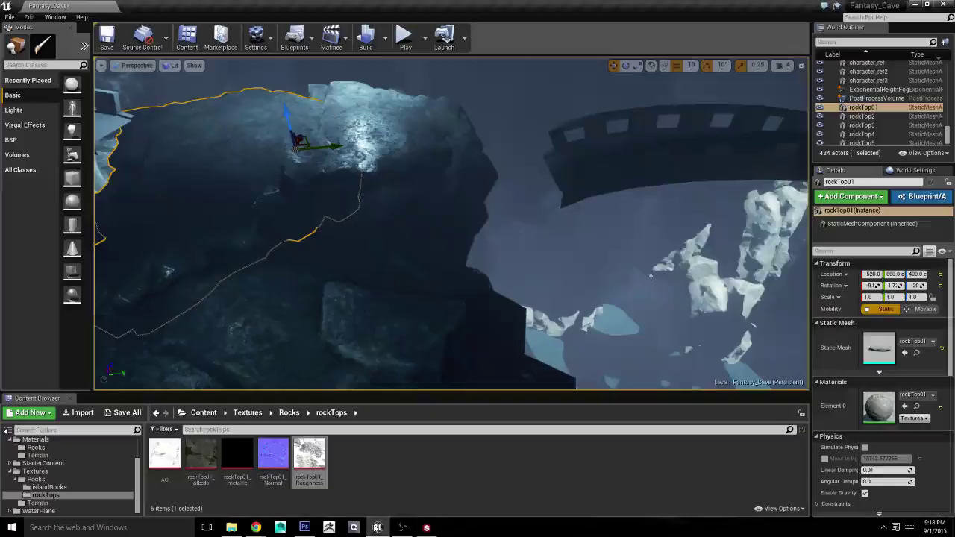
pyautogui.click(232, 528)
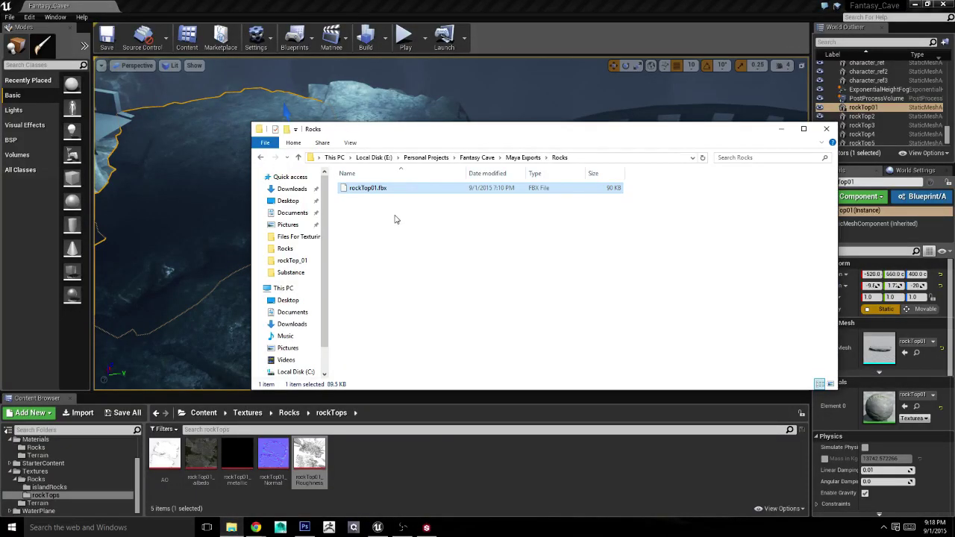
pyautogui.click(428, 158)
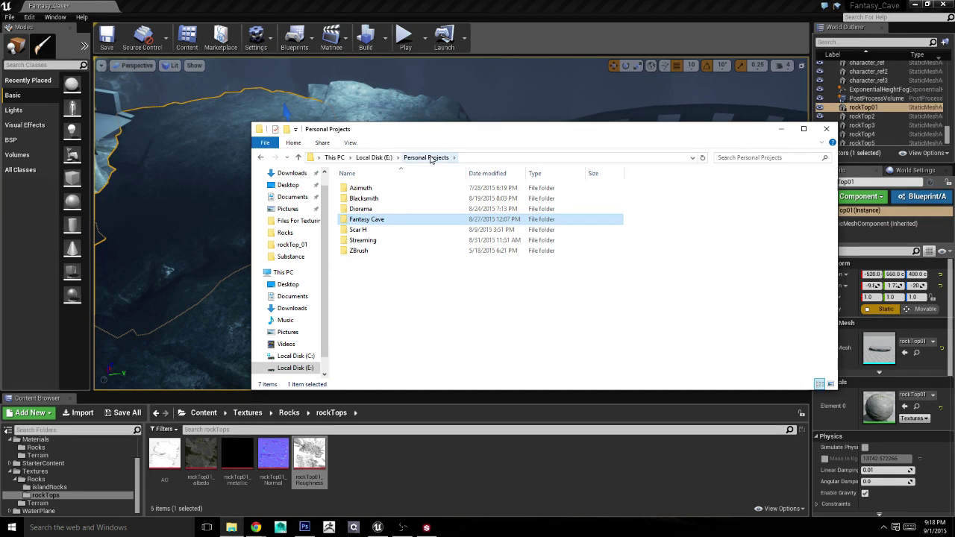
pyautogui.doubleClick(395, 217)
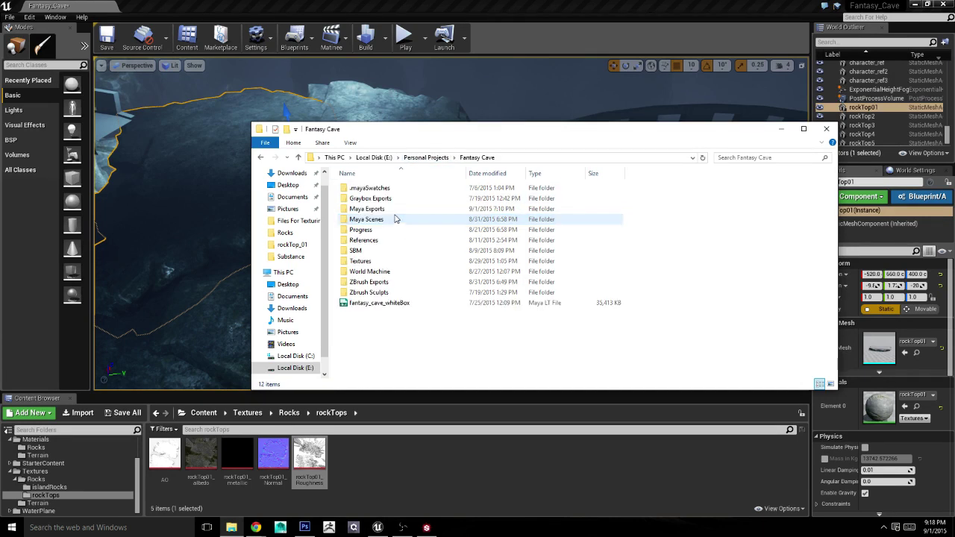
pyautogui.doubleClick(387, 259)
pyautogui.doubleClick(357, 188)
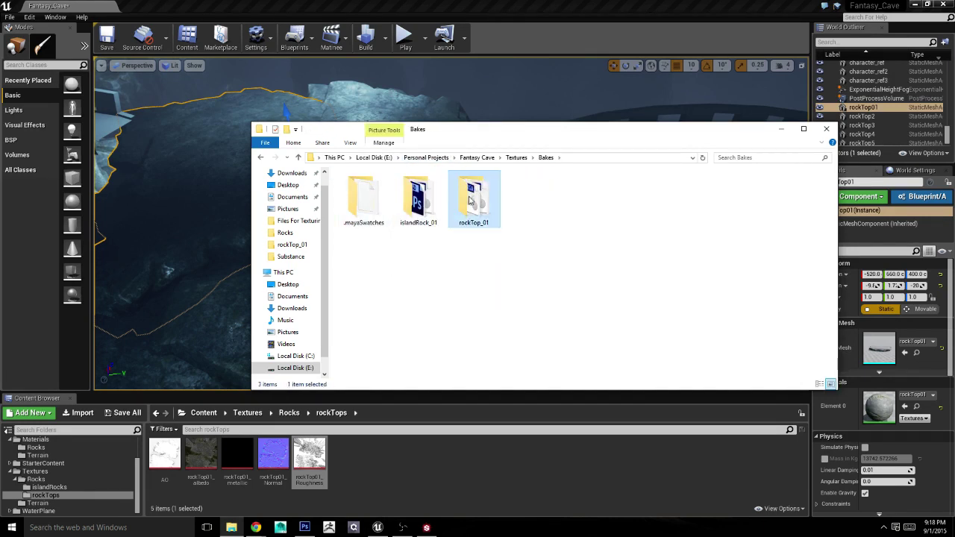
pyautogui.doubleClick(416, 203)
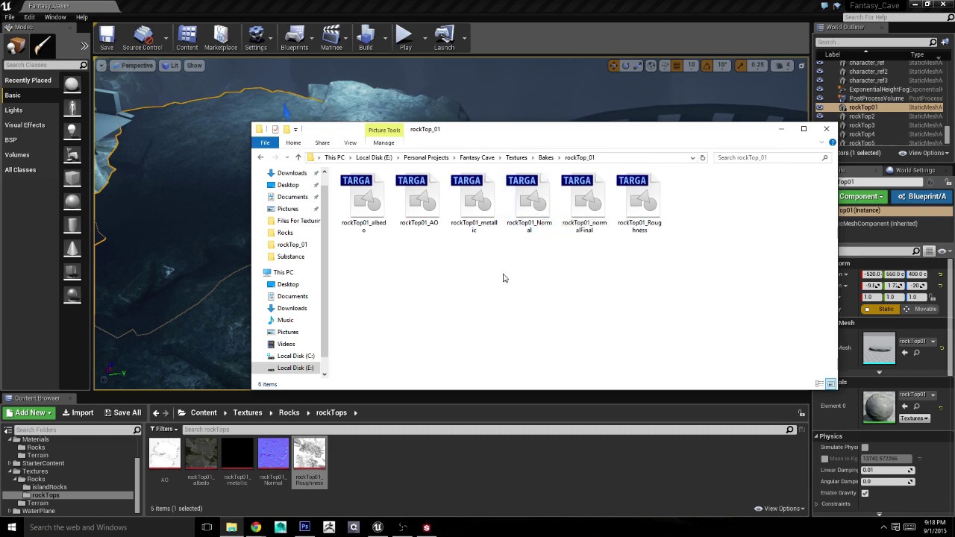
# Step: Import rockTop01_normalFinal into the rockTops folder as a normal map and Save All
pyautogui.click(584, 200)
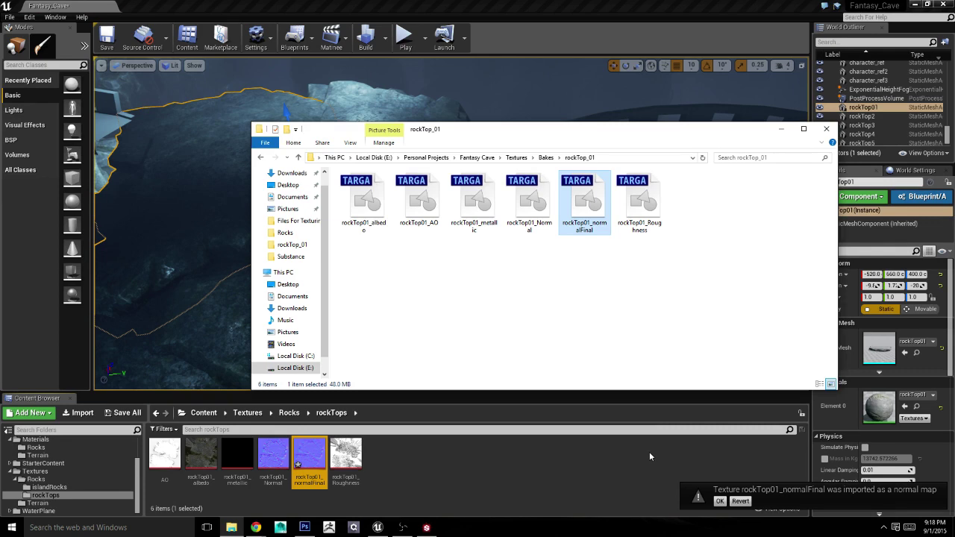
pyautogui.click(721, 501)
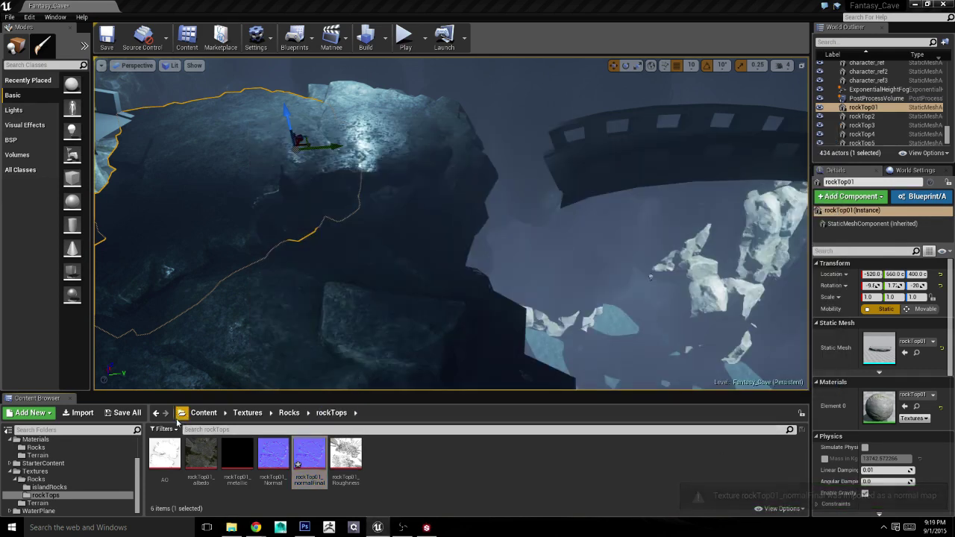
pyautogui.click(134, 414)
# Step: Confirm the save, then open the rockTop01 material in an enlarged floating editor
pyautogui.click(564, 355)
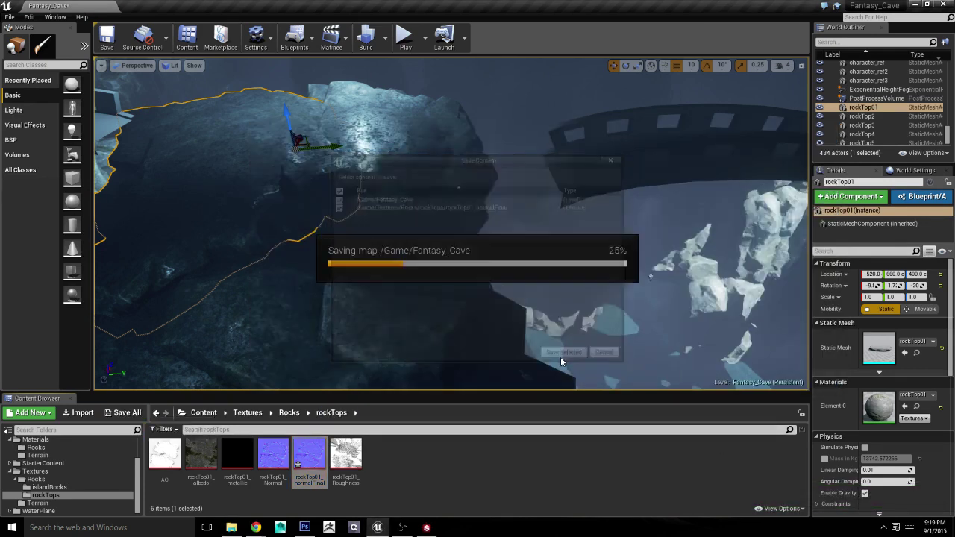
pyautogui.click(35, 440)
pyautogui.doubleClick(164, 452)
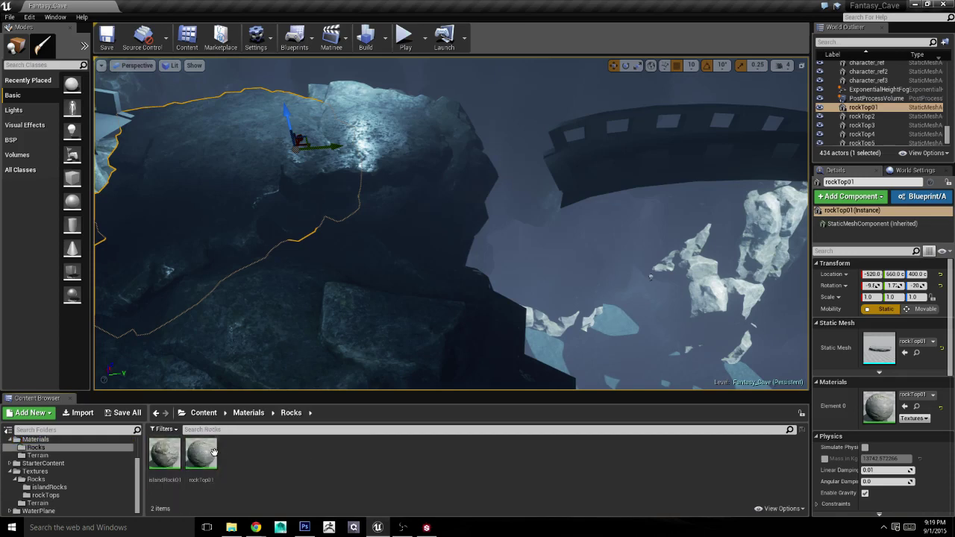
pyautogui.doubleClick(202, 452)
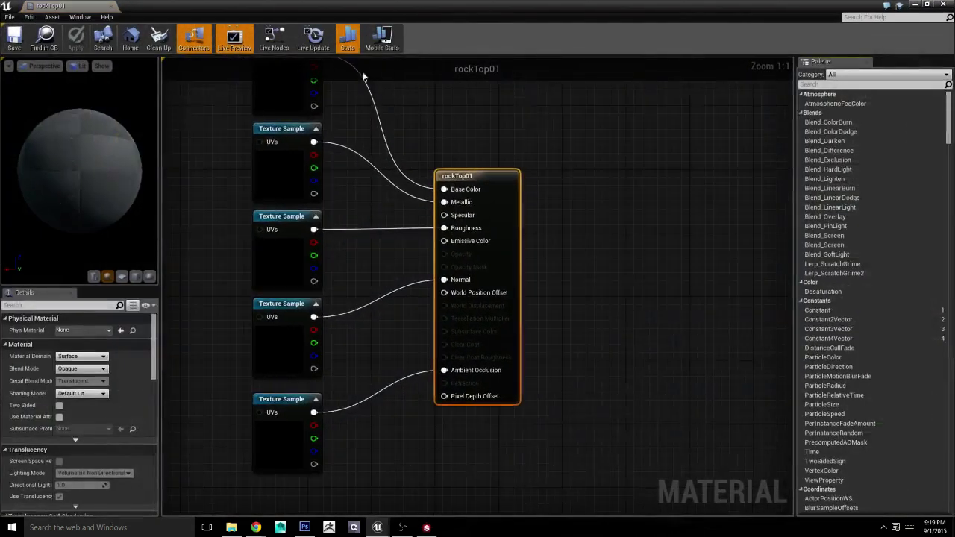
pyautogui.moveTo(90, 6); pyautogui.dragTo(260, 92)
pyautogui.moveTo(611, 312); pyautogui.dragTo(772, 440)
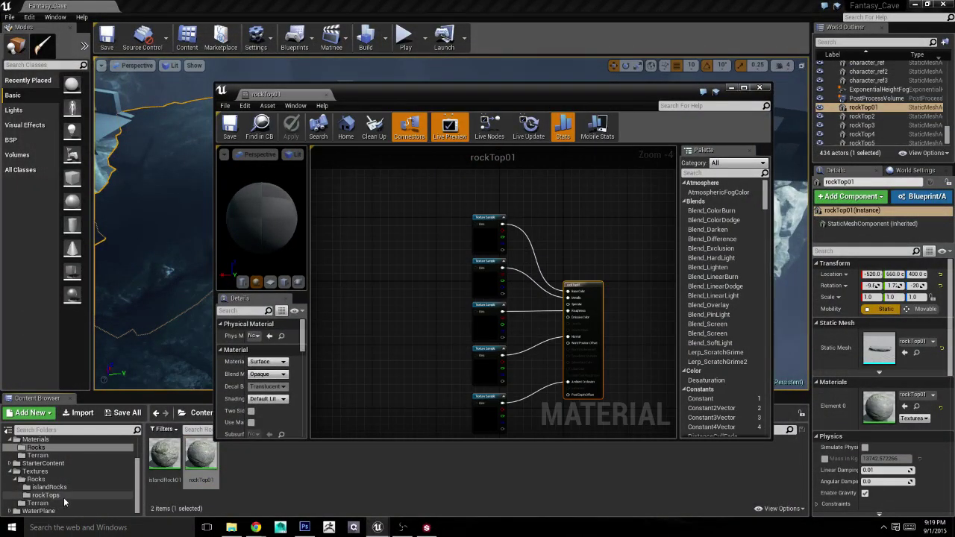
# Step: Assign rockTop01_normalFinal to the Normal Texture Sample, save the material, and inspect the rock
pyautogui.click(52, 495)
pyautogui.moveTo(309, 457)
pyautogui.mouseDown()
pyautogui.moveTo(398, 315)
pyautogui.moveTo(492, 380)
pyautogui.moveTo(572, 344)
pyautogui.moveTo(569, 337)
pyautogui.mouseUp()
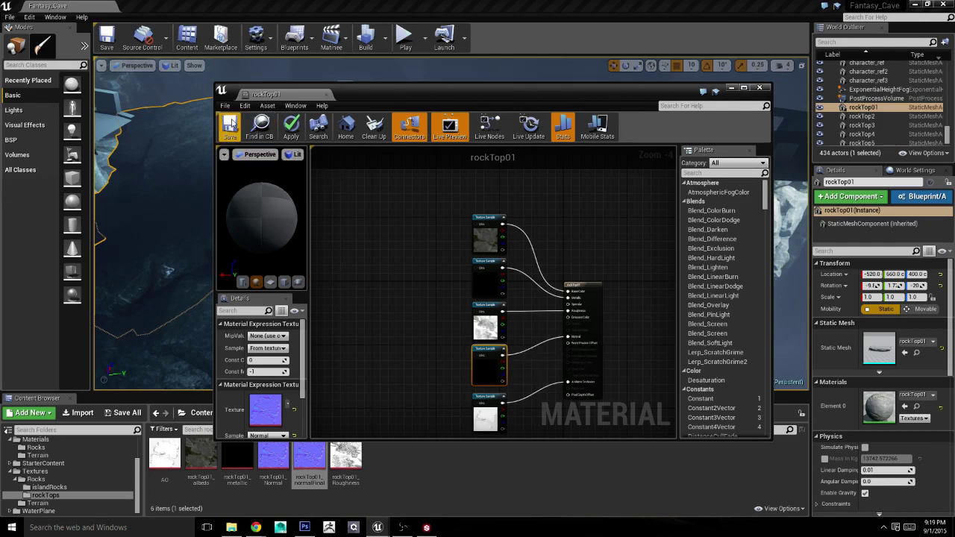
pyautogui.click(249, 141)
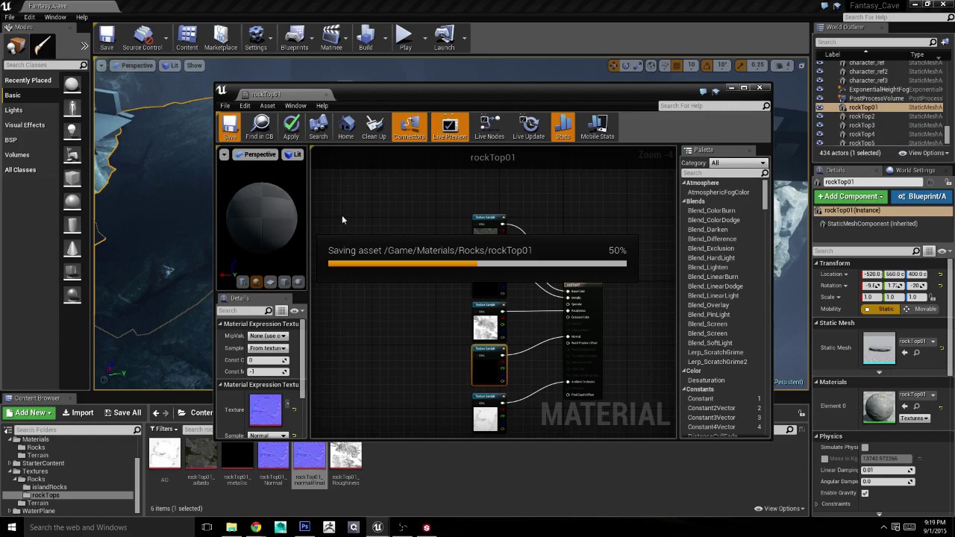
pyautogui.click(731, 88)
pyautogui.moveTo(390, 239); pyautogui.dragTo(390, 239, button='right')
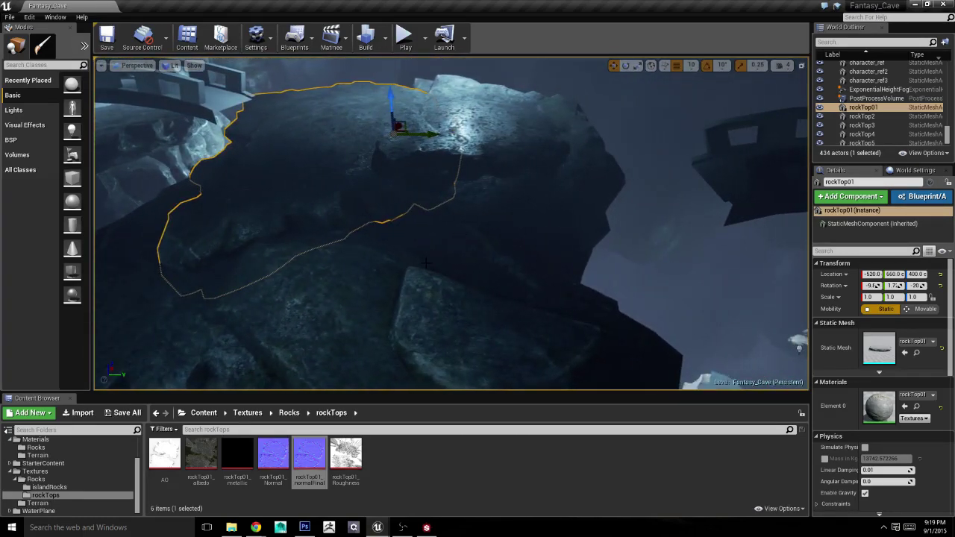
# Step: Back in Substance Designer, select the Roughness output and preview it in 2D
pyautogui.click(427, 527)
pyautogui.rightClick(394, 142)
pyautogui.click(620, 228)
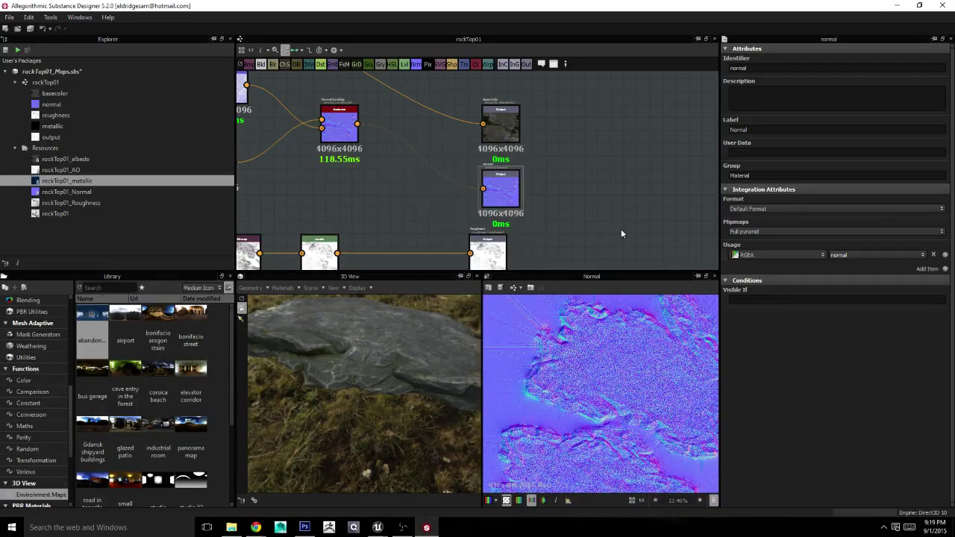
pyautogui.moveTo(620, 228); pyautogui.dragTo(583, 151, button='middle')
pyautogui.scroll(3, 496, 182)
pyautogui.click(426, 182)
pyautogui.doubleClick(426, 181)
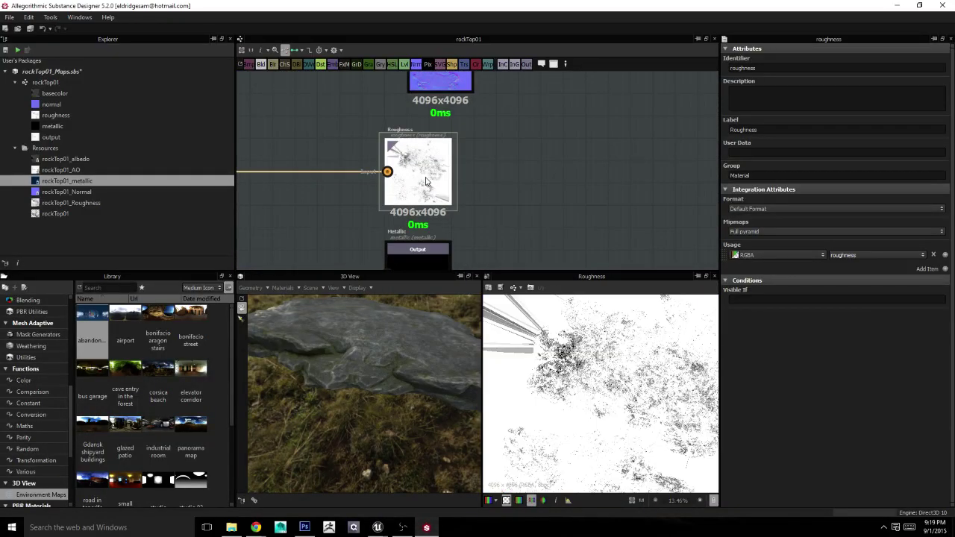
pyautogui.rightClick(459, 211)
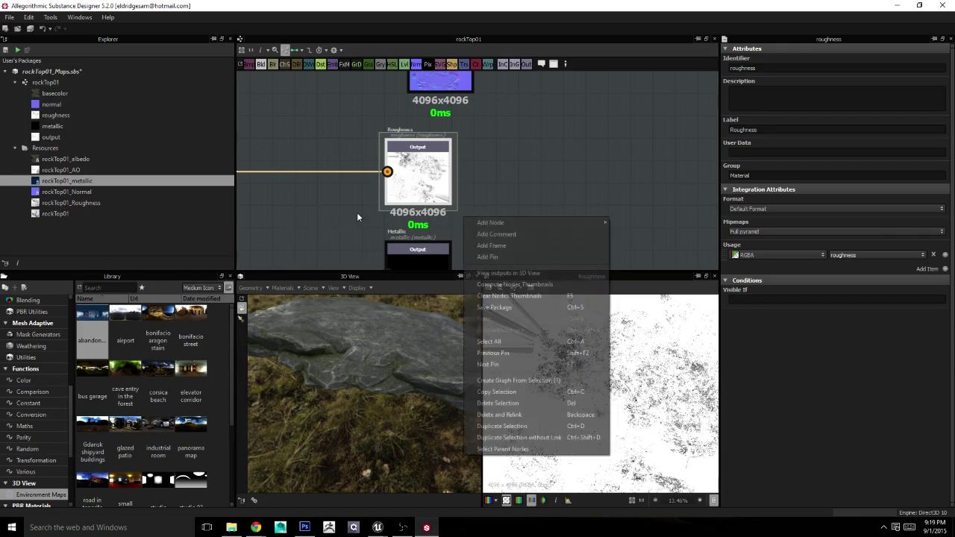
pyautogui.press('Escape')
# Step: Insert a Blur HQ Grayscale node after Levels at intensity 0.74, then save the roughness image
pyautogui.moveTo(321, 205); pyautogui.dragTo(553, 211, button='middle')
pyautogui.click(363, 187)
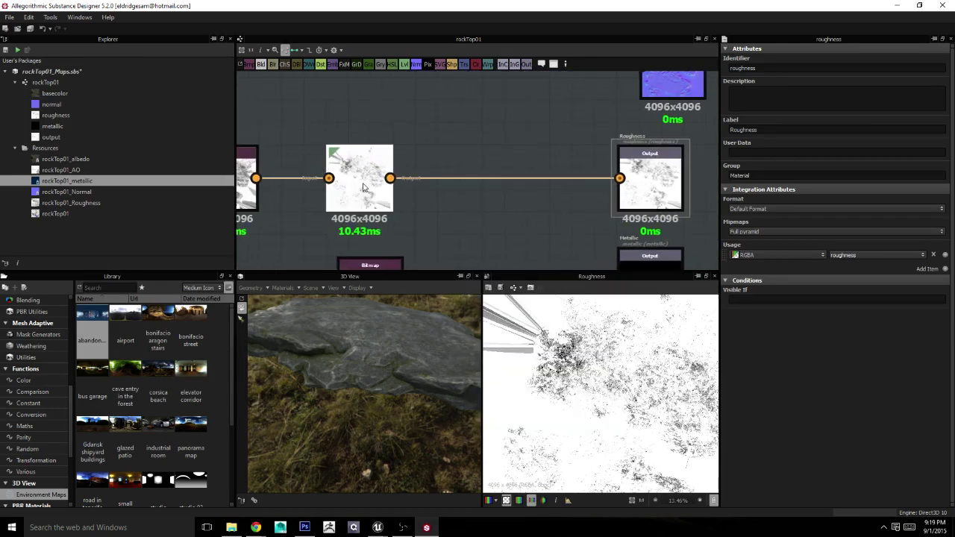
pyautogui.press('space')
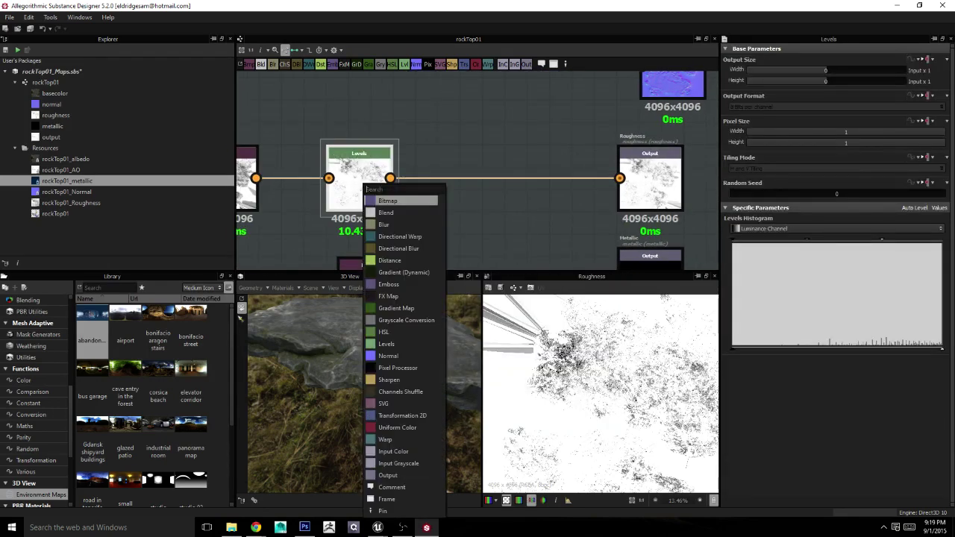
pyautogui.write('blur')
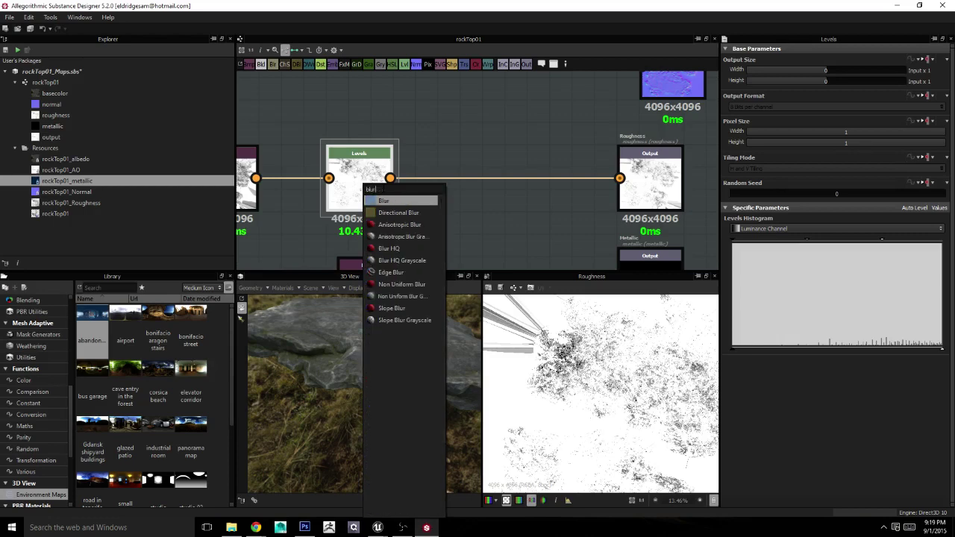
pyautogui.click(410, 260)
pyautogui.moveTo(469, 191); pyautogui.dragTo(482, 157)
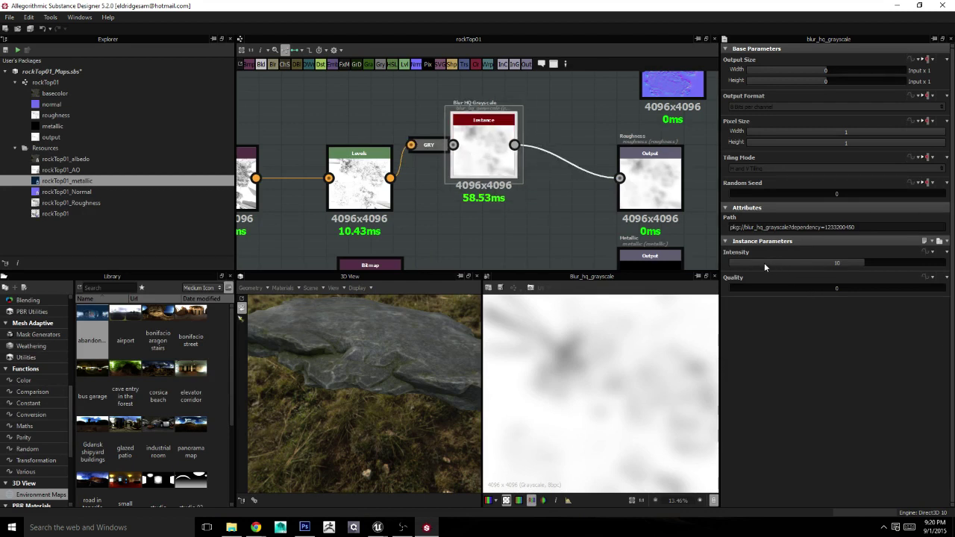
pyautogui.moveTo(763, 262); pyautogui.dragTo(739, 265)
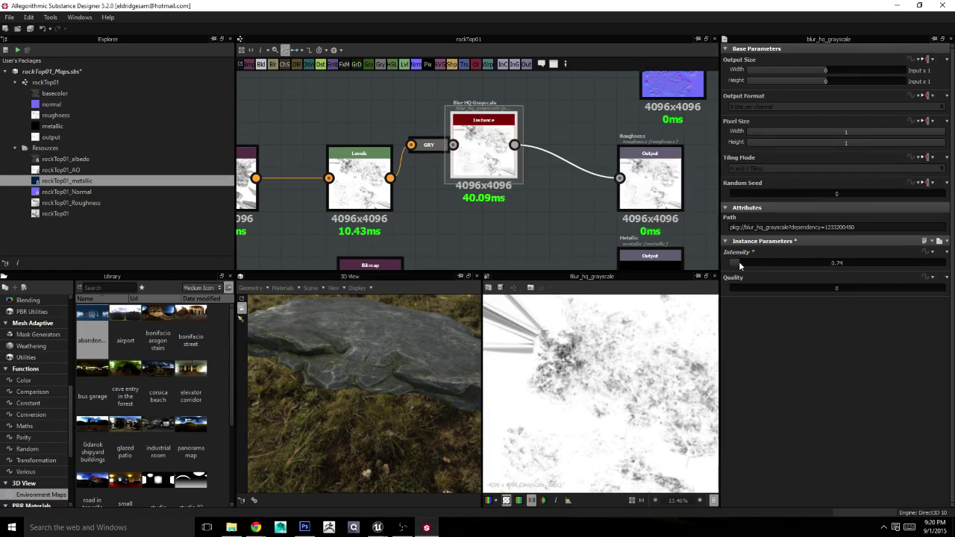
pyautogui.click(650, 179)
pyautogui.click(500, 287)
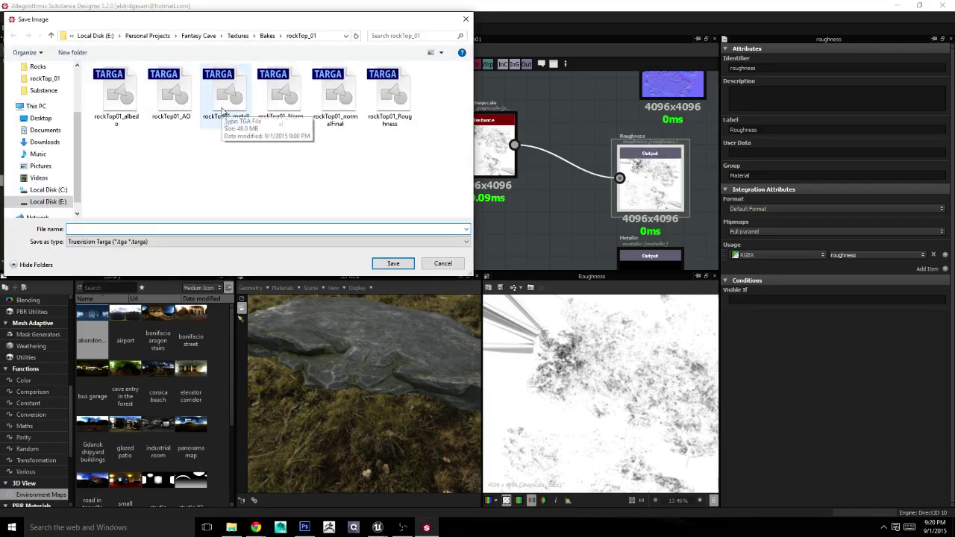
# Step: Overwrite the existing rockTop01_Roughness file with the roughness image
pyautogui.doubleClick(389, 98)
pyautogui.click(503, 267)
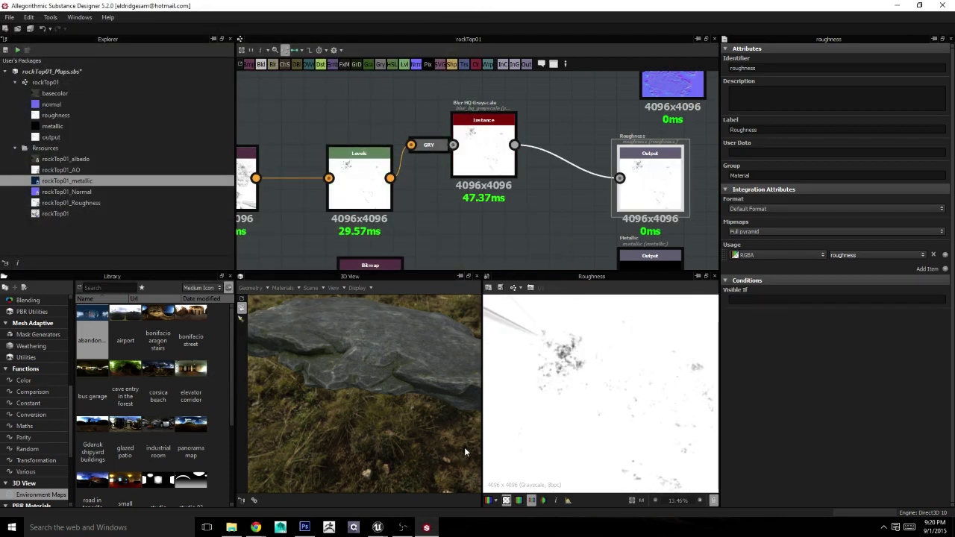
pyautogui.scroll(-1, 607, 428)
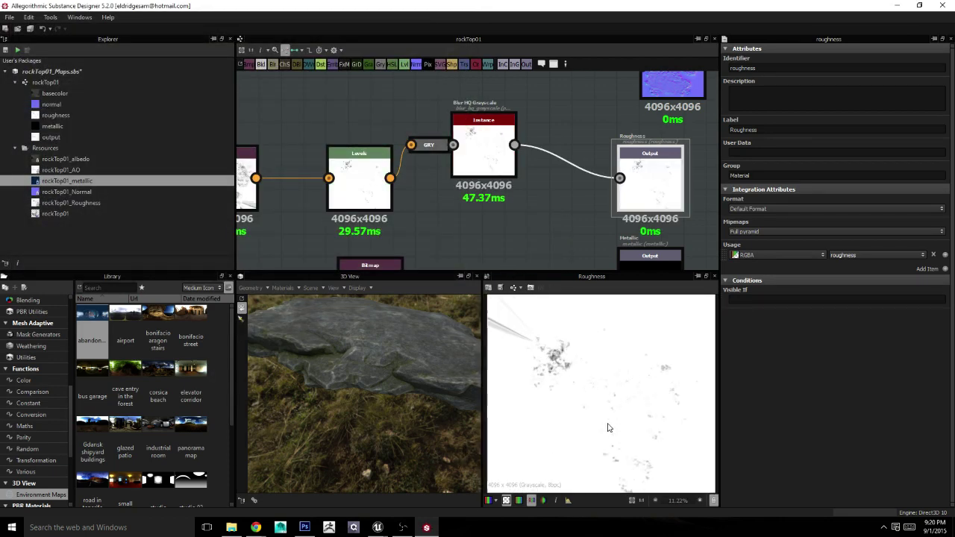
# Step: Drag the Levels histogram's top-right handle right to bring out more grey speckled roughness detail
pyautogui.click(483, 160)
pyautogui.click(656, 188)
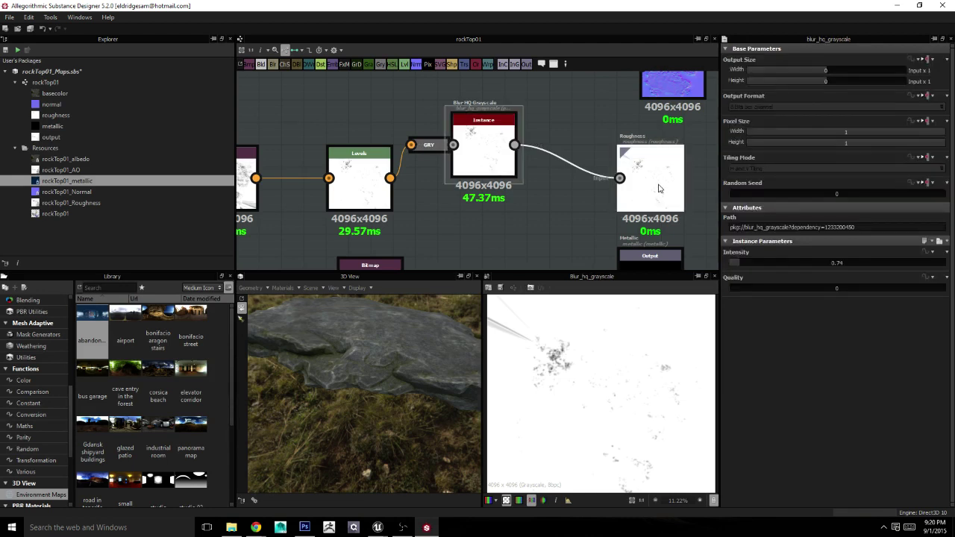
pyautogui.click(484, 158)
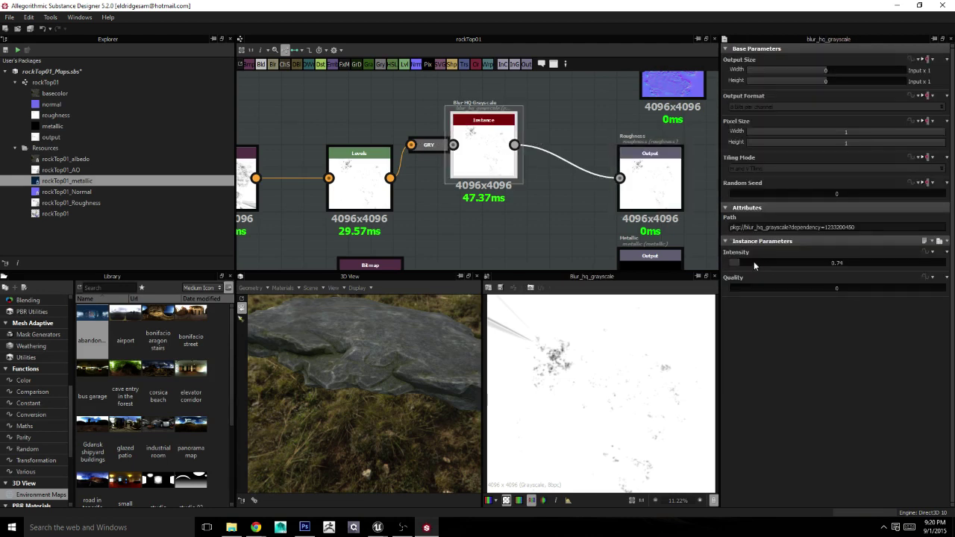
pyautogui.click(359, 183)
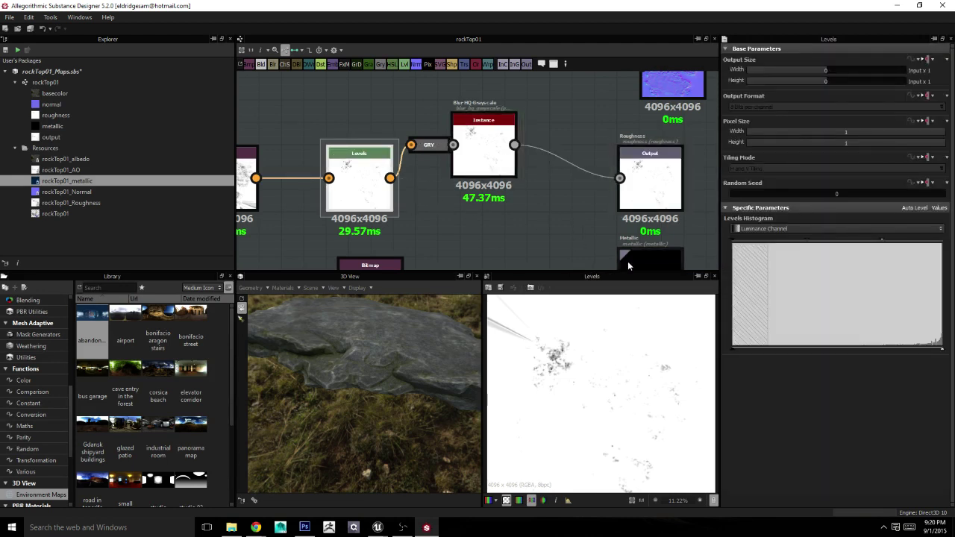
pyautogui.moveTo(882, 241); pyautogui.dragTo(906, 240)
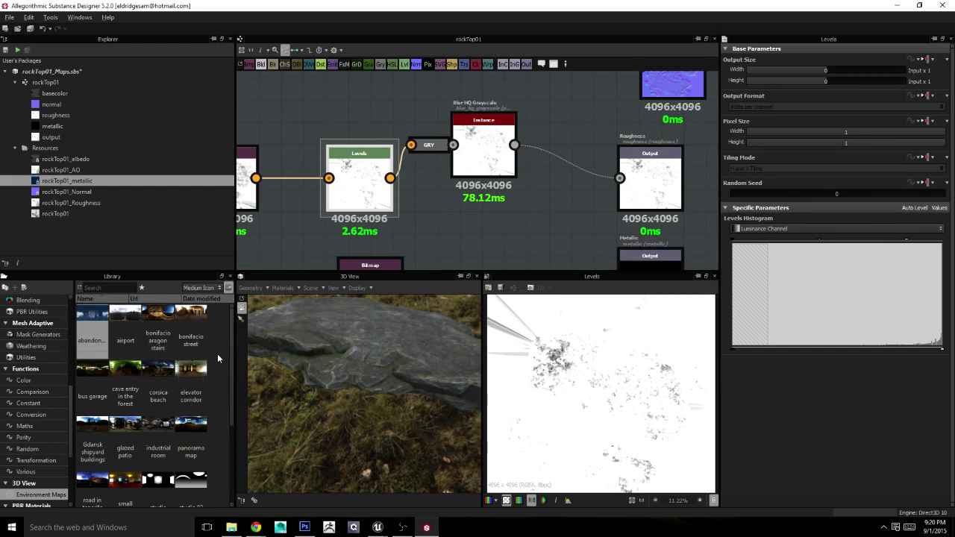
pyautogui.moveTo(352, 354); pyautogui.dragTo(414, 378)
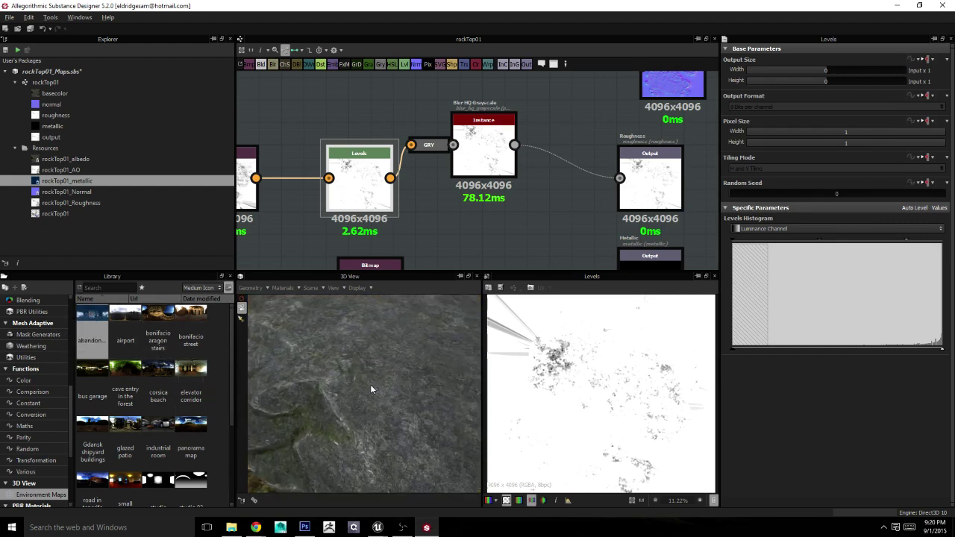
# Step: Save the Roughness output image over rockTop01_Roughness in the rockTop_01 bakes folder
pyautogui.moveTo(376, 380)
pyautogui.mouseDown()
pyautogui.moveTo(363, 359)
pyautogui.moveTo(404, 366)
pyautogui.moveTo(411, 383)
pyautogui.moveTo(449, 378)
pyautogui.moveTo(405, 368)
pyautogui.mouseUp()
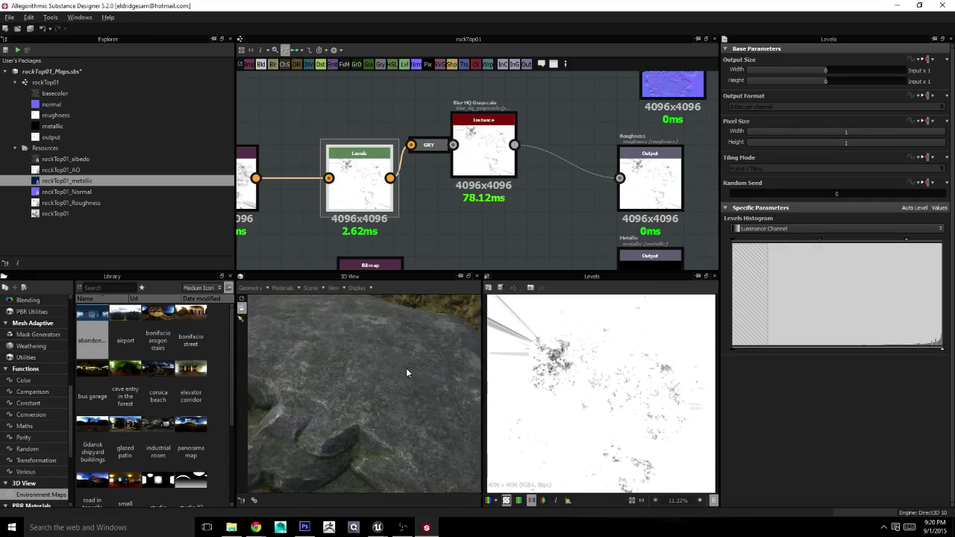
pyautogui.click(648, 188)
pyautogui.click(500, 287)
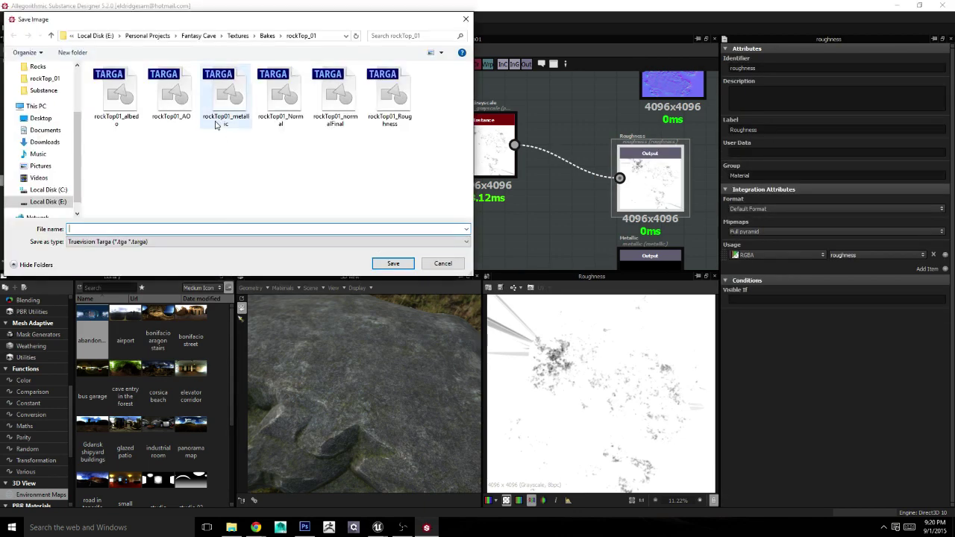
pyautogui.click(389, 97)
pyautogui.click(393, 263)
pyautogui.click(492, 261)
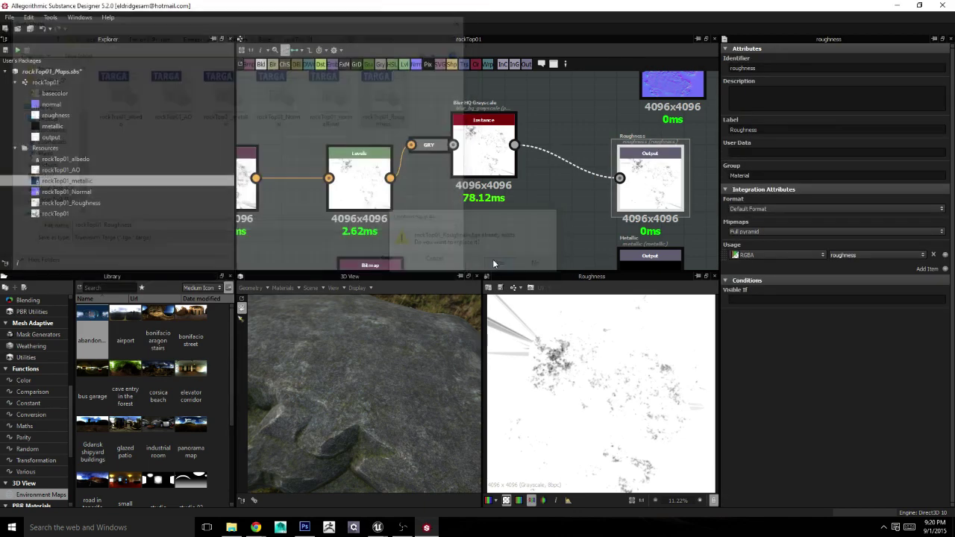
# Step: Back in Unreal, reimport the rockTop01_Roughness texture from the Content Browser
pyautogui.moveTo(378, 529)
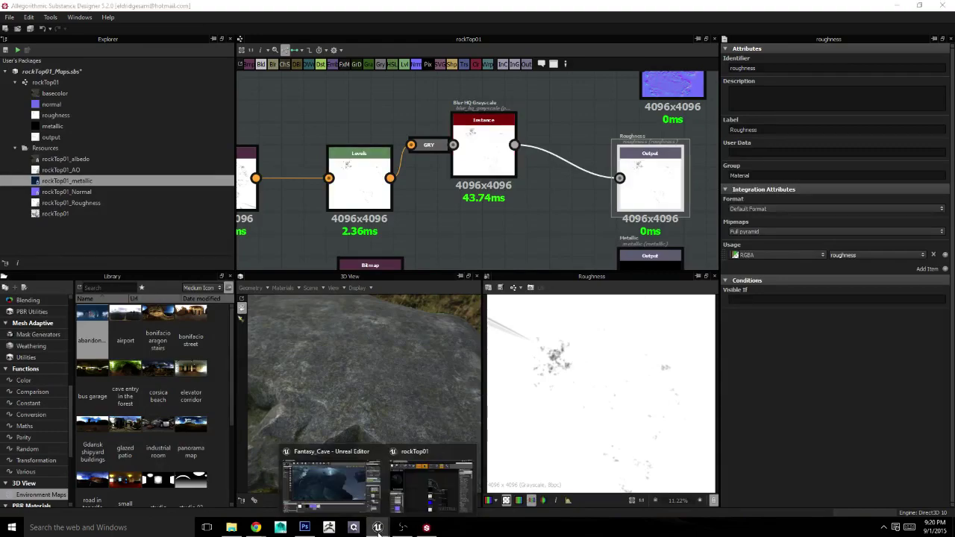
pyautogui.click(359, 505)
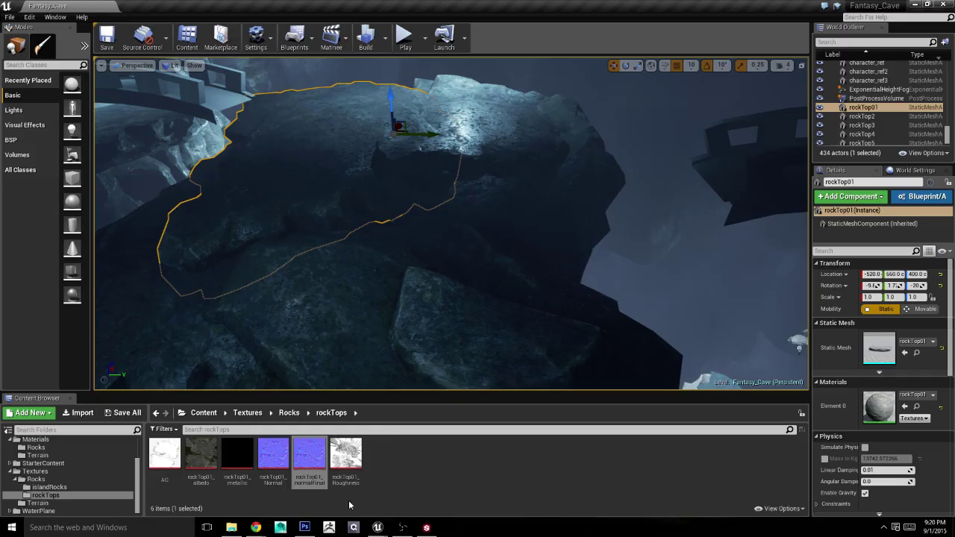
pyautogui.rightClick(358, 450)
pyautogui.click(384, 258)
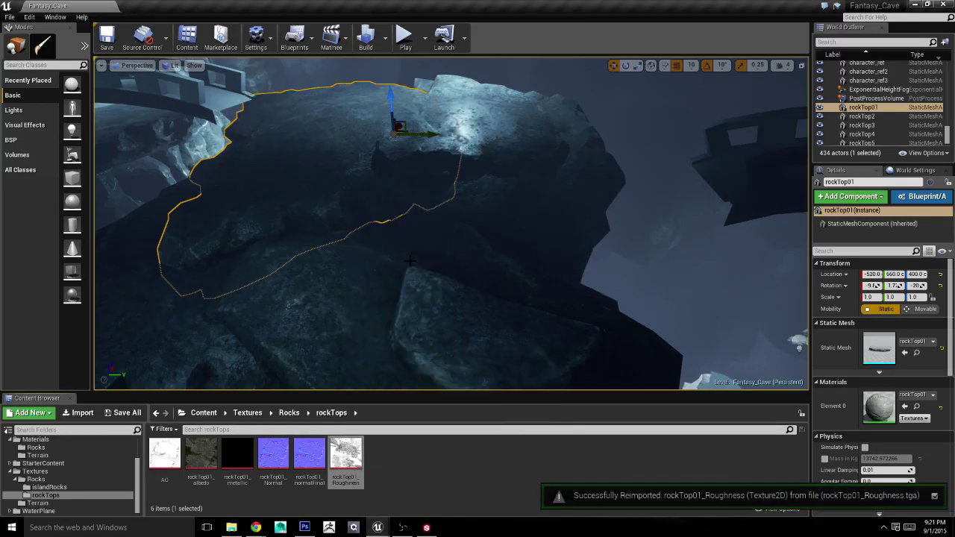
# Step: Select the water plane and frame it with F to view the rock top up close
pyautogui.moveTo(409, 260)
pyautogui.mouseDown(button='right')
pyautogui.moveTo(410, 224)
pyautogui.moveTo(409, 253)
pyautogui.moveTo(381, 254)
pyautogui.mouseUp(button='right')
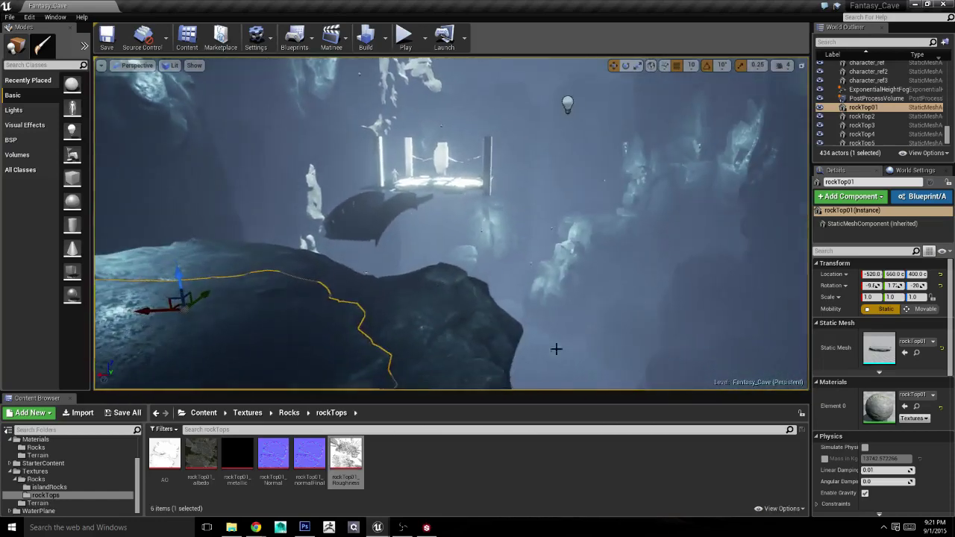
pyautogui.click(556, 348)
pyautogui.moveTo(557, 348); pyautogui.dragTo(556, 347, button='right')
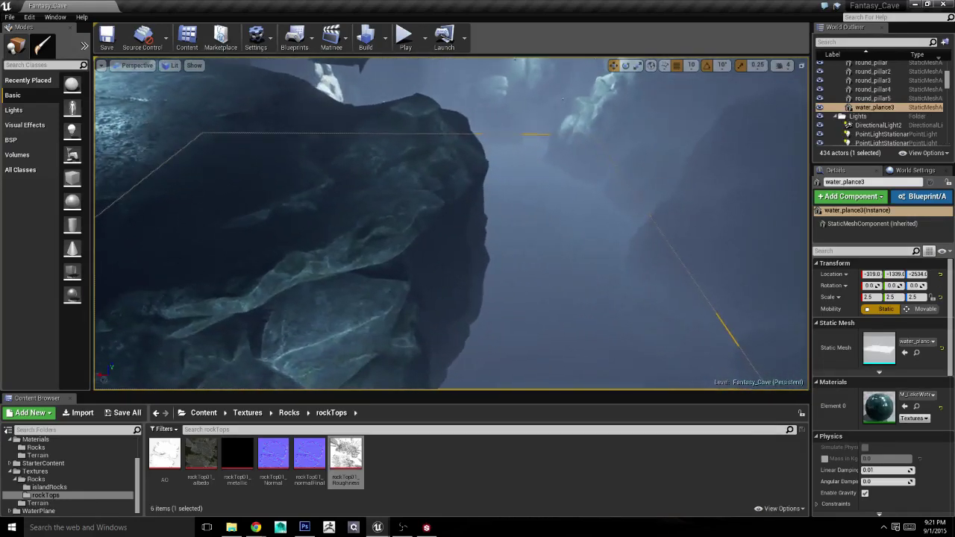
pyautogui.press('f')
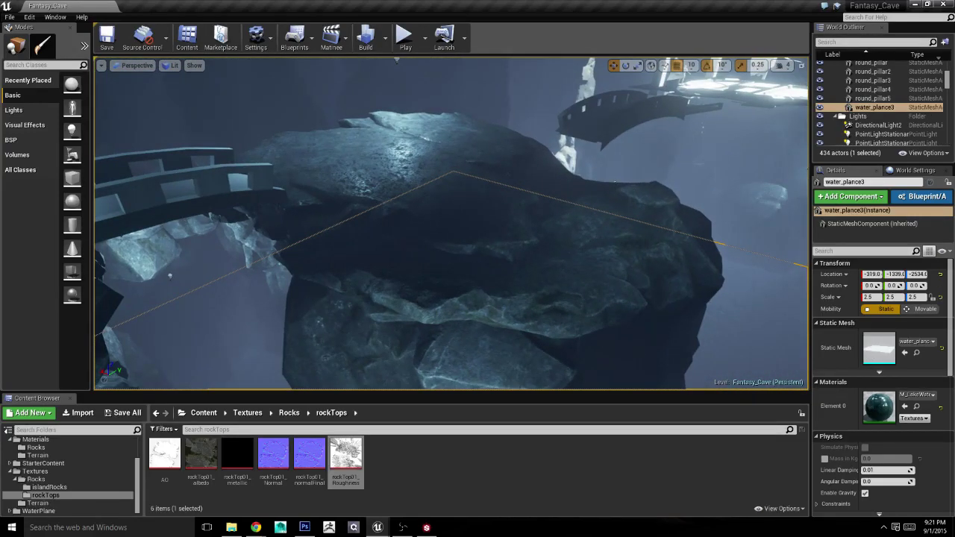
# Step: Start deleting the roughness texture asset, then close the Delete Assets dialog without deleting
pyautogui.rightClick(361, 459)
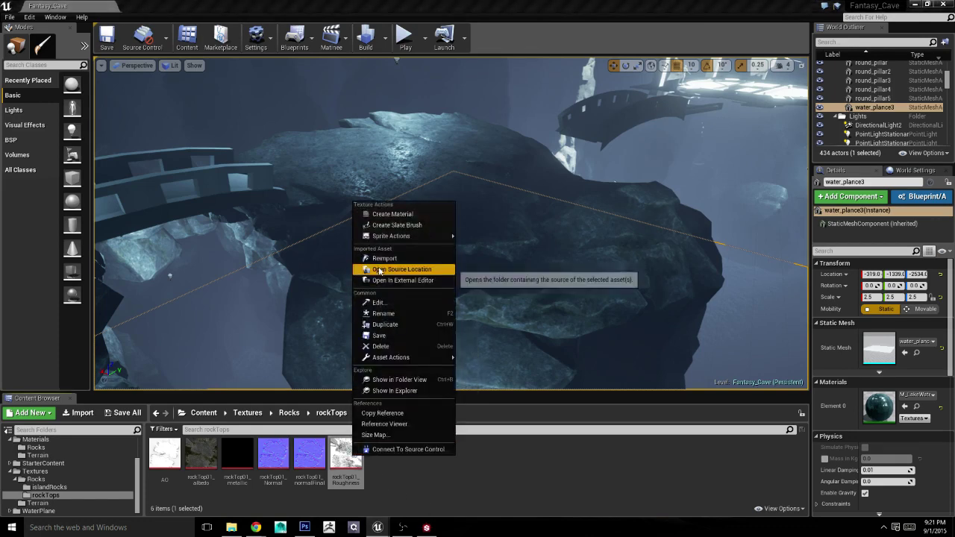
pyautogui.click(397, 347)
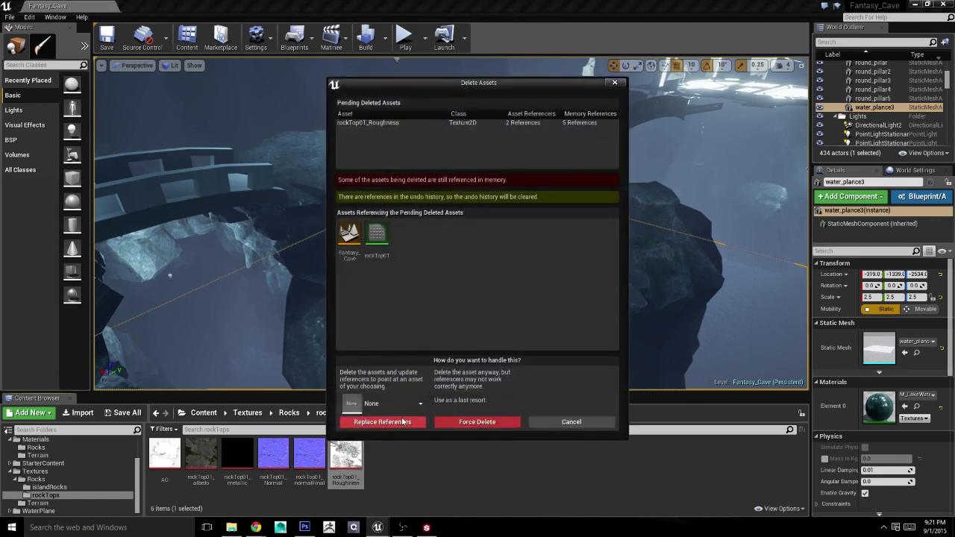
pyautogui.click(492, 422)
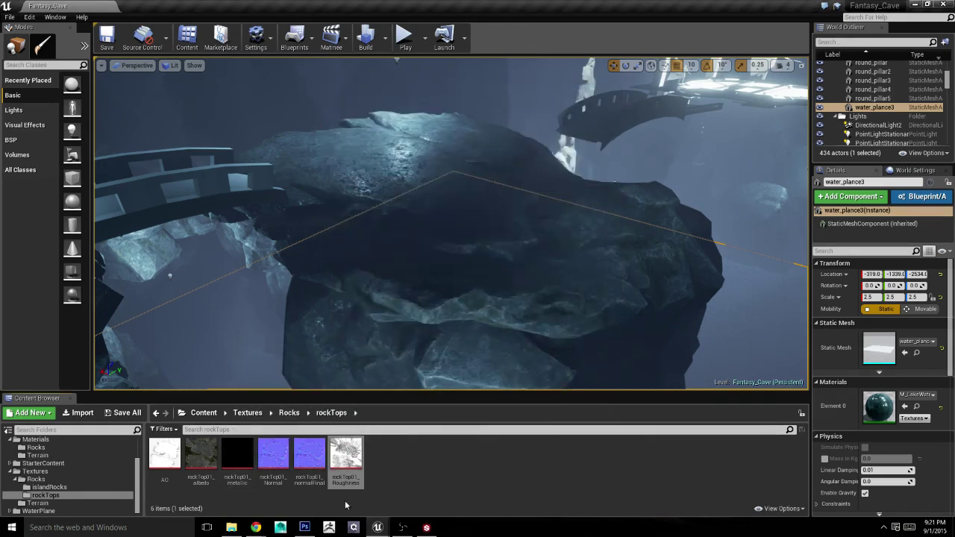
# Step: Glance at Substance Designer, then bring the Unreal Editor back to the front
pyautogui.click(427, 528)
pyautogui.scroll(-4, 598, 177)
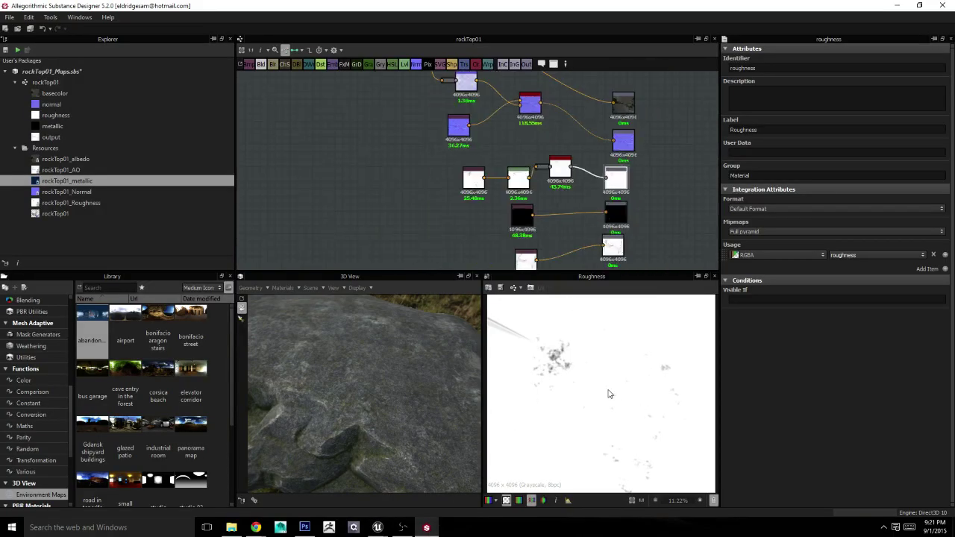
pyautogui.scroll(4, 604, 388)
pyautogui.scroll(-2, 574, 376)
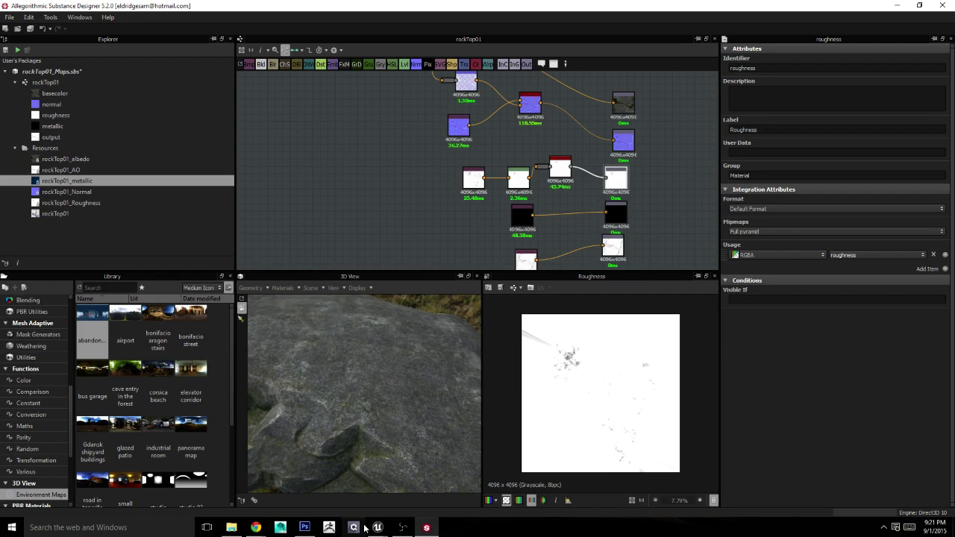
pyautogui.moveTo(377, 528)
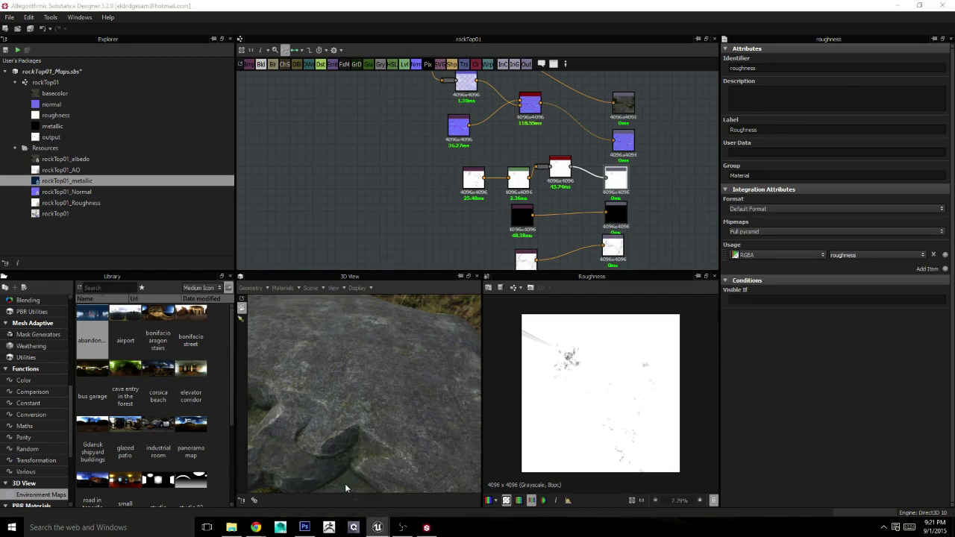
pyautogui.click(344, 484)
# Step: Alt-drag rockTop4 to copy it, scale the copy to 0.75, rotate it and move it toward the bridge
pyautogui.moveTo(448, 224); pyautogui.dragTo(373, 224, button='right')
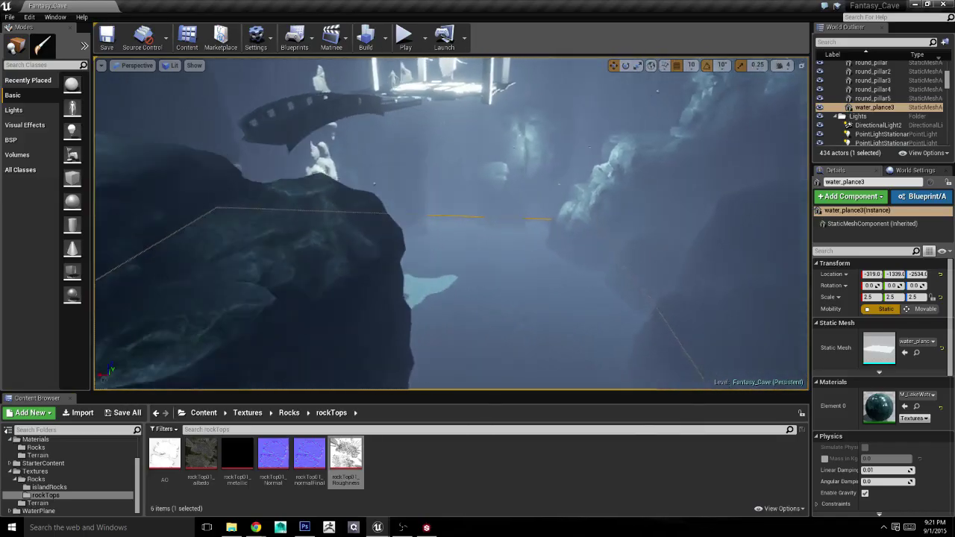
pyautogui.moveTo(448, 224)
pyautogui.mouseDown(button='right')
pyautogui.moveTo(418, 224)
pyautogui.moveTo(529, 228)
pyautogui.moveTo(574, 202)
pyautogui.moveTo(745, 337)
pyautogui.mouseUp(button='right')
pyautogui.click(460, 230)
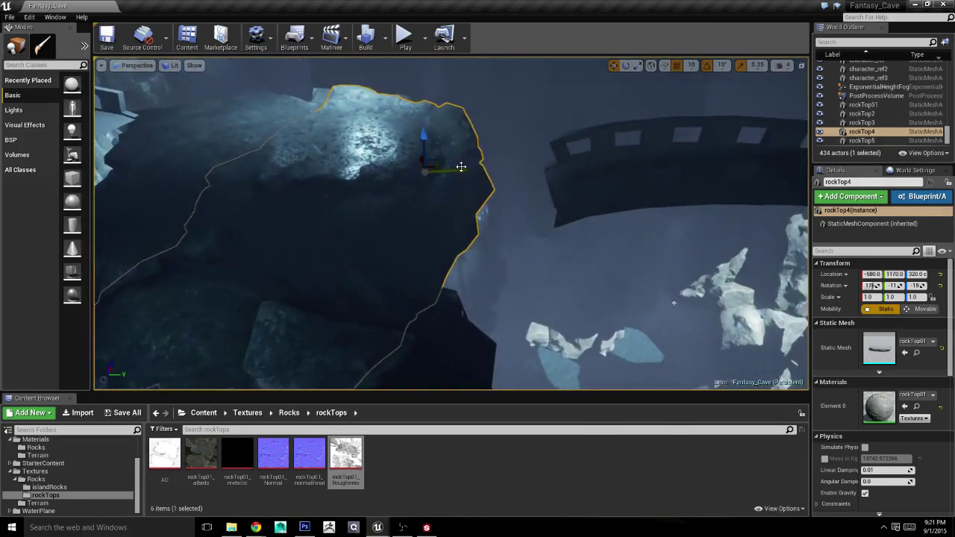
pyautogui.keyDown('alt'); pyautogui.moveTo(460, 168); pyautogui.dragTo(584, 183); pyautogui.keyUp('alt')
pyautogui.press('e')
pyautogui.press('r')
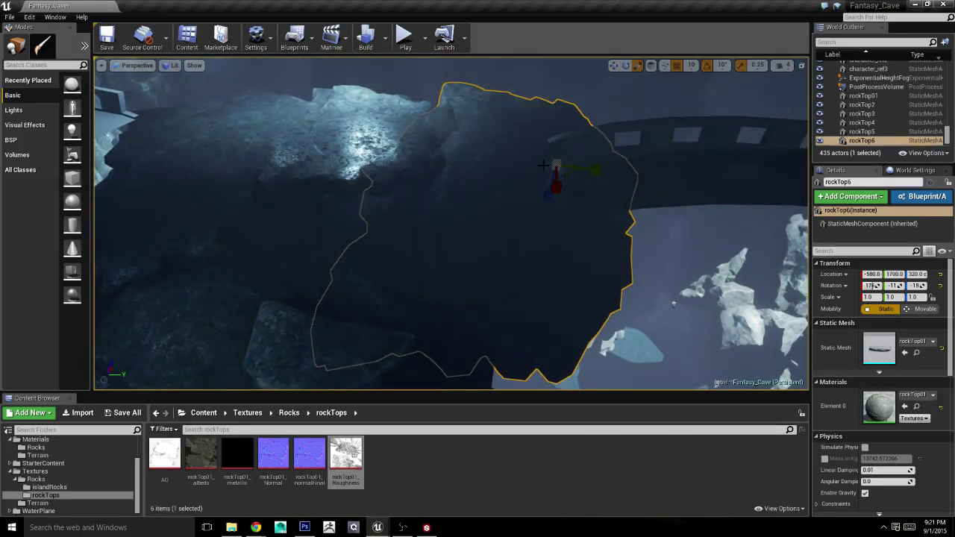
pyautogui.moveTo(574, 170); pyautogui.dragTo(556, 186)
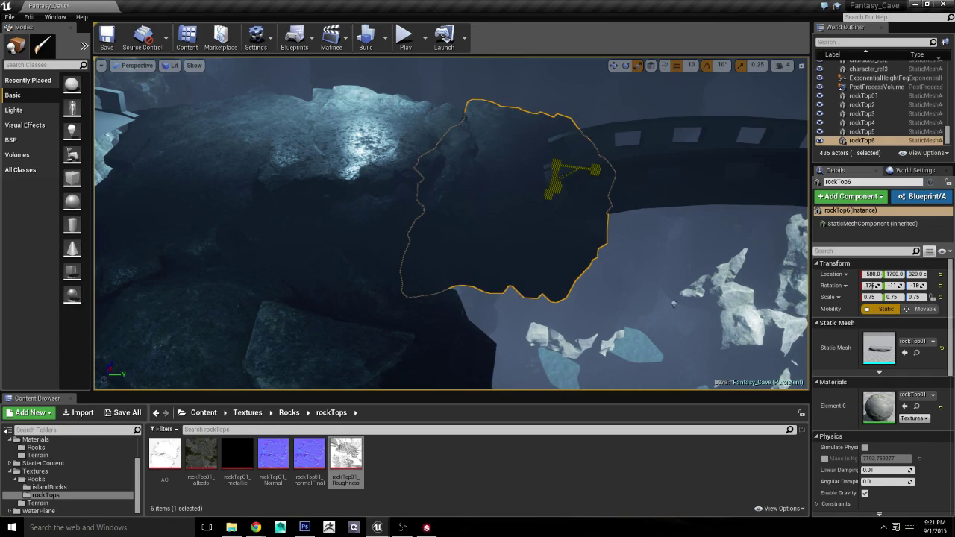
pyautogui.press('e')
pyautogui.moveTo(604, 161)
pyautogui.mouseDown()
pyautogui.moveTo(597, 196)
pyautogui.moveTo(522, 149)
pyautogui.moveTo(558, 233)
pyautogui.mouseUp()
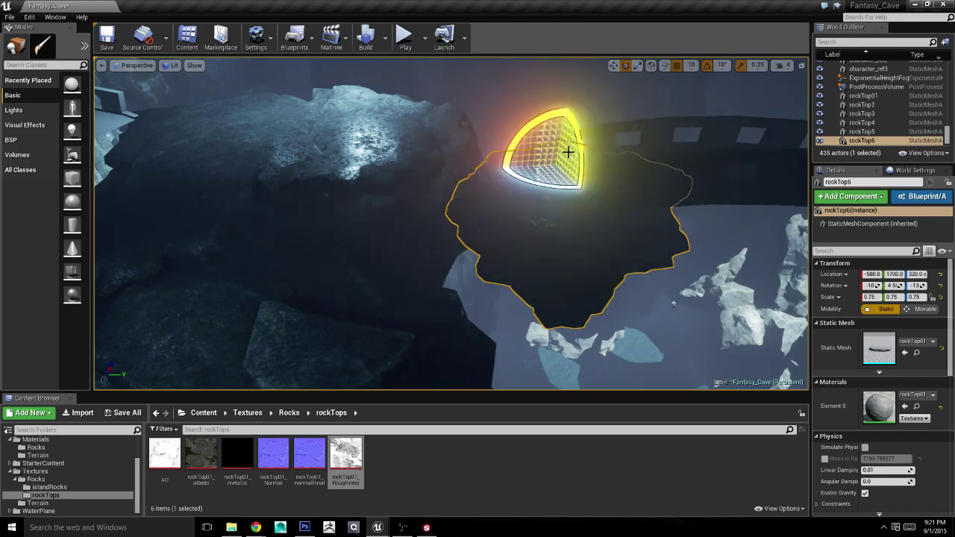
pyautogui.press('w')
pyautogui.moveTo(572, 160); pyautogui.dragTo(503, 185)
pyautogui.press('e')
pyautogui.moveTo(503, 186); pyautogui.dragTo(566, 157, button='right')
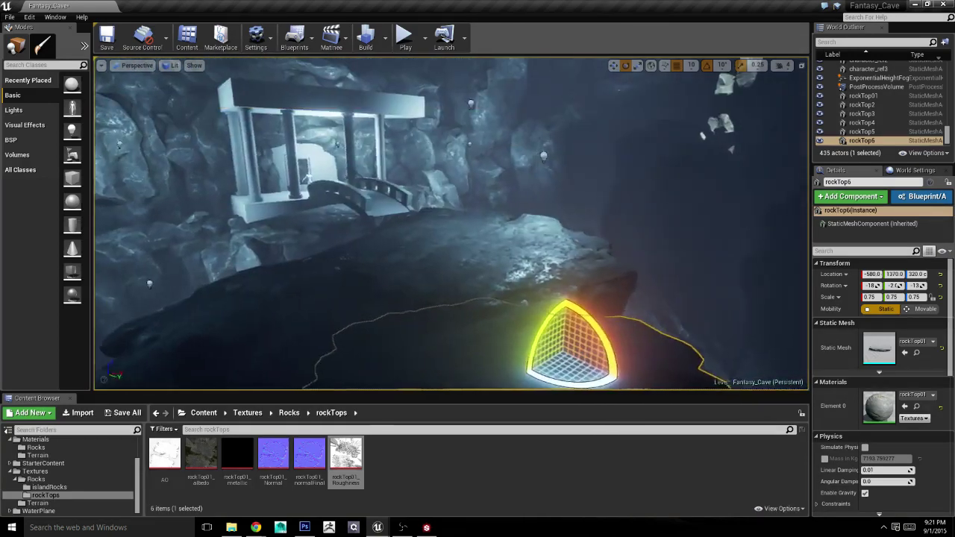
# Step: Alt-drag the point light near the bridge to create PointLightStationary51 and shift it left
pyautogui.click(565, 157)
pyautogui.press('w')
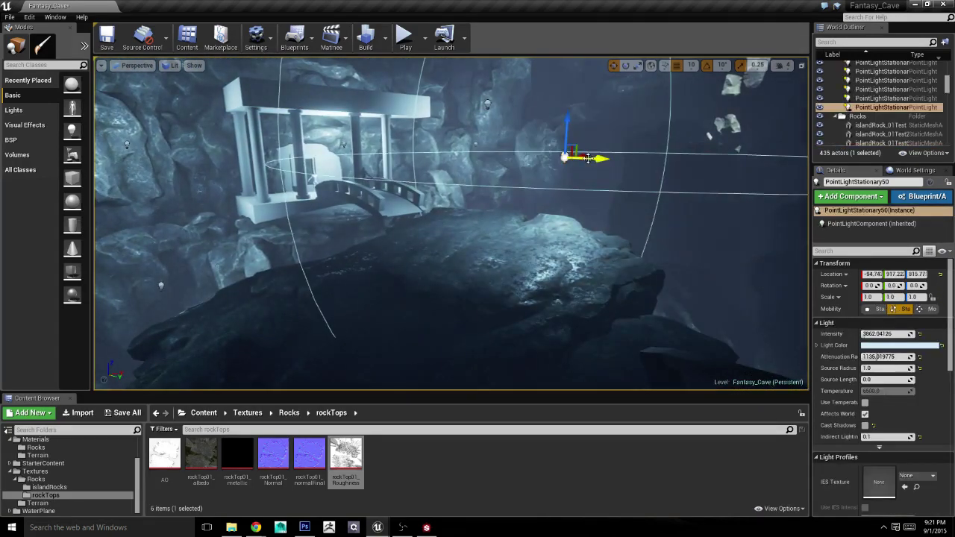
pyautogui.keyDown('alt'); pyautogui.moveTo(583, 155); pyautogui.dragTo(101, 174); pyautogui.keyUp('alt')
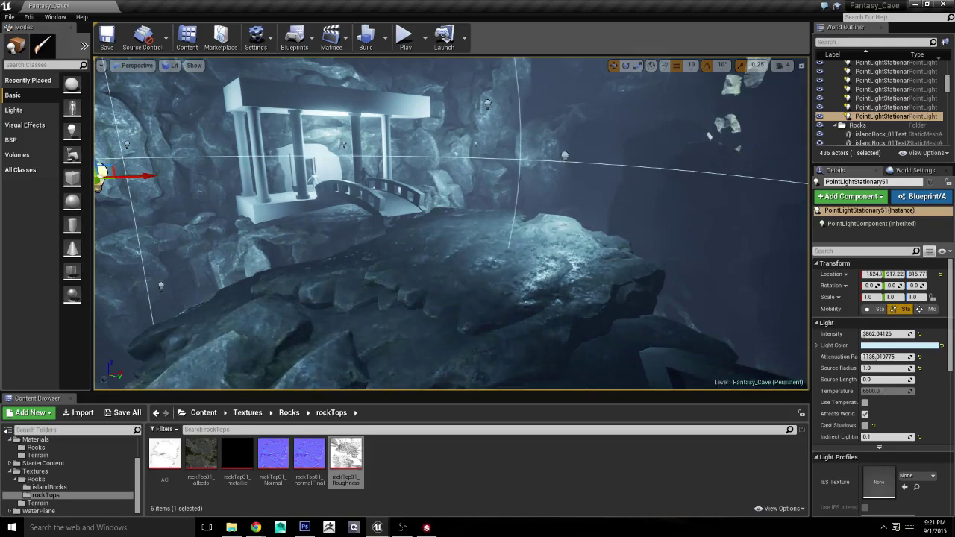
pyautogui.moveTo(224, 179); pyautogui.dragTo(373, 171, button='right')
pyautogui.moveTo(401, 118)
pyautogui.mouseDown()
pyautogui.moveTo(327, 115)
pyautogui.moveTo(349, 120)
pyautogui.mouseUp()
pyautogui.moveTo(349, 120)
pyautogui.mouseDown(button='right')
pyautogui.moveTo(599, 201)
pyautogui.moveTo(517, 222)
pyautogui.mouseUp(button='right')
pyautogui.click(600, 201)
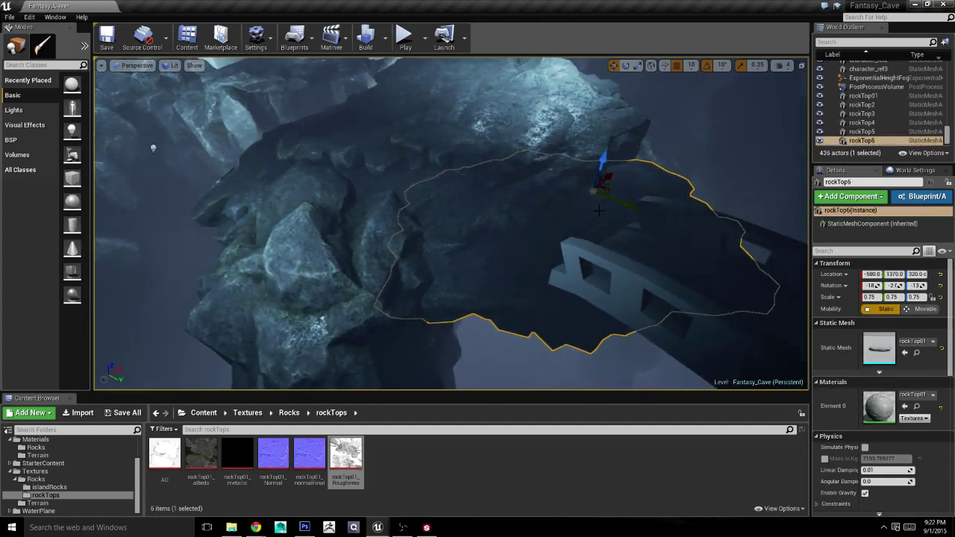
# Step: Turn rockTop6 slightly, lower it onto the rock and slide it along Y to about 1220
pyautogui.press('e')
pyautogui.moveTo(607, 202); pyautogui.dragTo(590, 195)
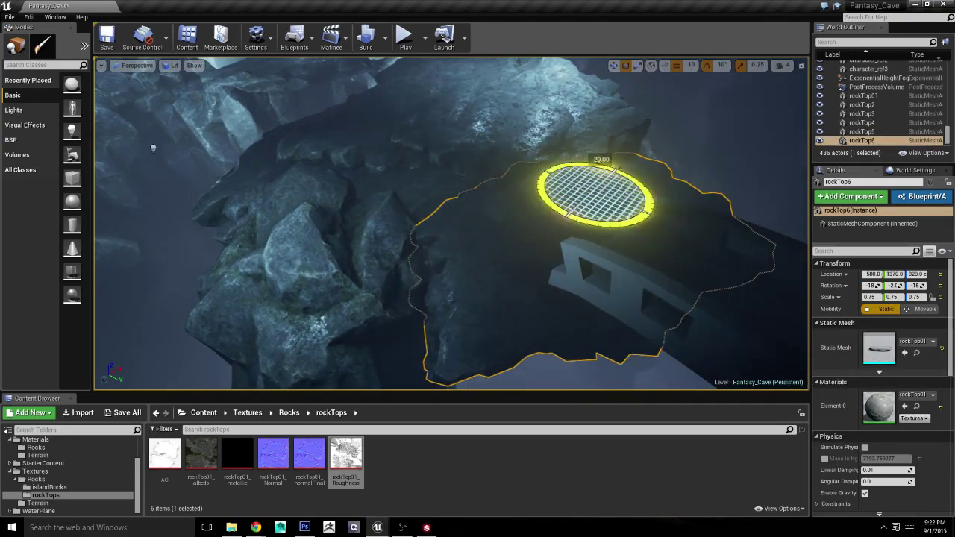
pyautogui.press('w')
pyautogui.moveTo(599, 176); pyautogui.dragTo(594, 176)
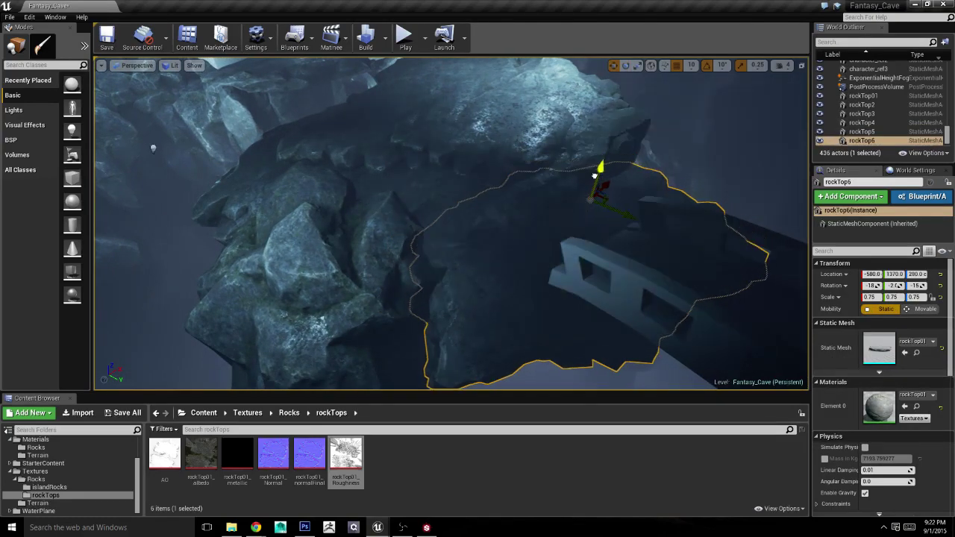
pyautogui.moveTo(633, 226); pyautogui.dragTo(619, 212, button='right')
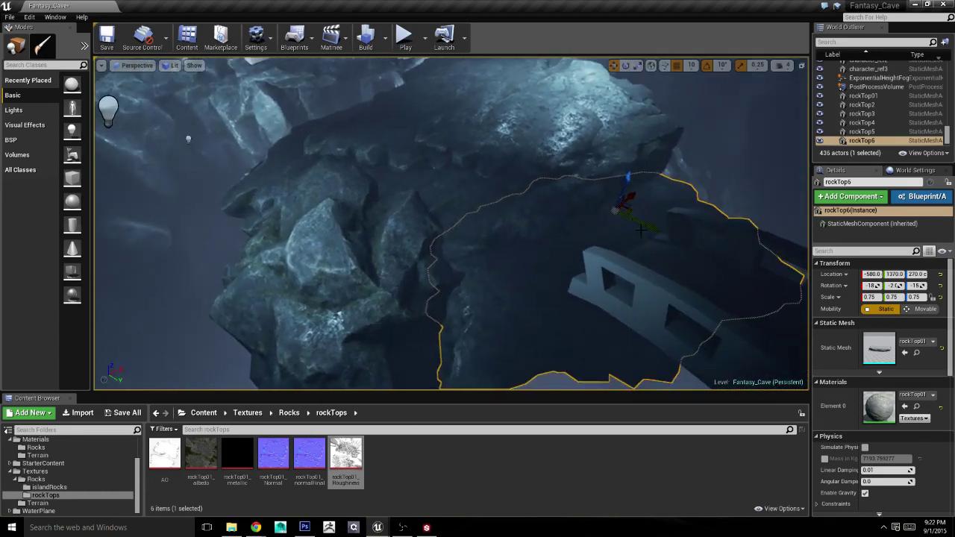
pyautogui.moveTo(625, 215); pyautogui.dragTo(598, 215)
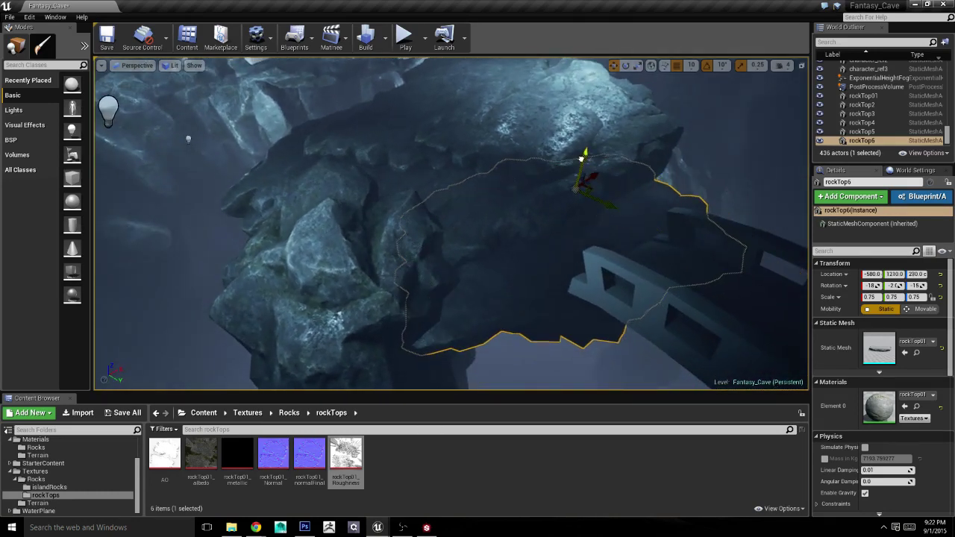
pyautogui.moveTo(581, 158); pyautogui.dragTo(582, 143)
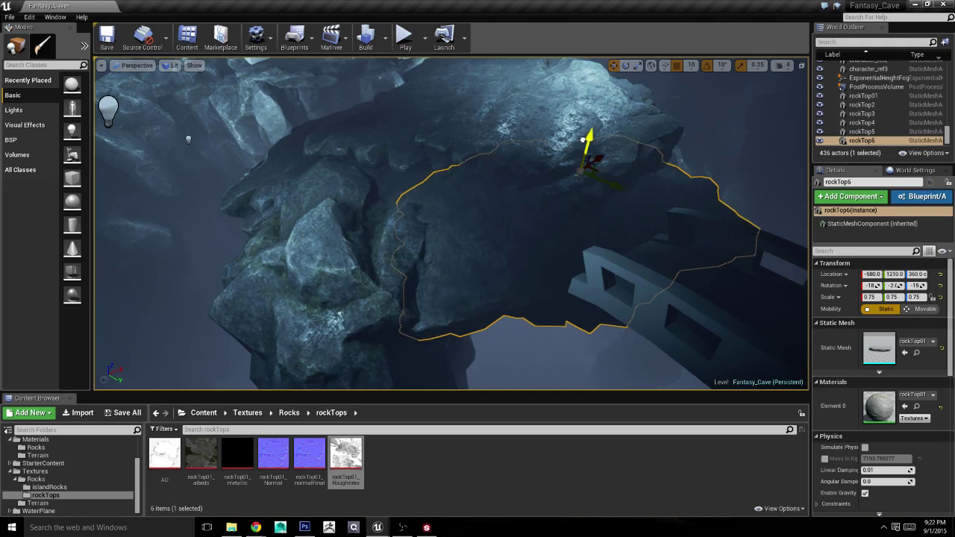
# Step: Tilt rockTop6 to follow the rock, shift it to about Y 1150, and lower rockTop3 to Z 390
pyautogui.click(716, 144)
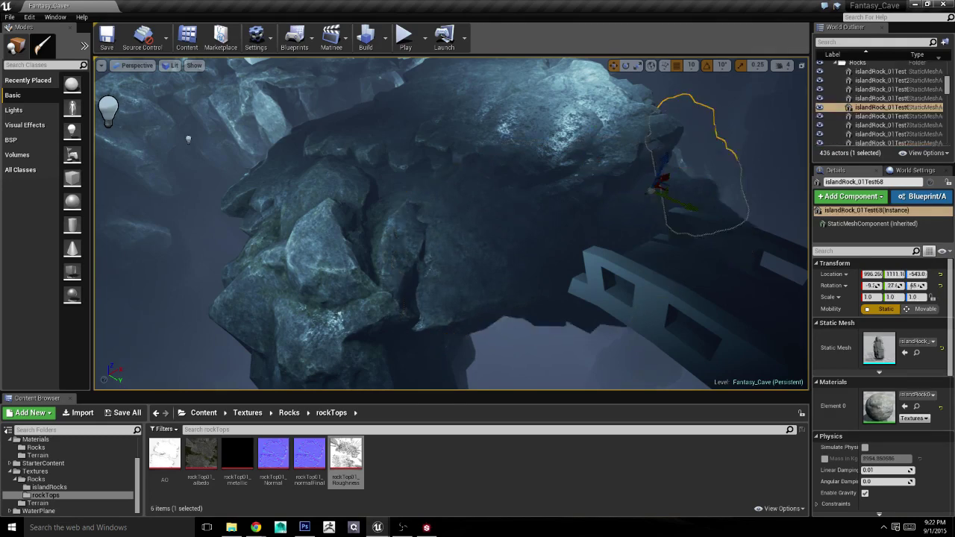
pyautogui.moveTo(716, 144); pyautogui.dragTo(735, 345, button='right')
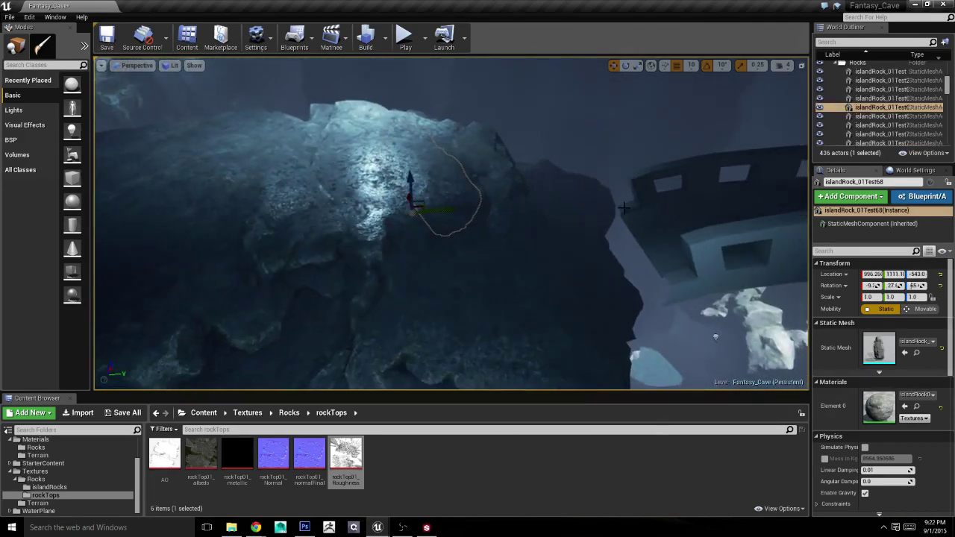
pyautogui.click(522, 284)
pyautogui.press('e')
pyautogui.moveTo(434, 170); pyautogui.dragTo(462, 224)
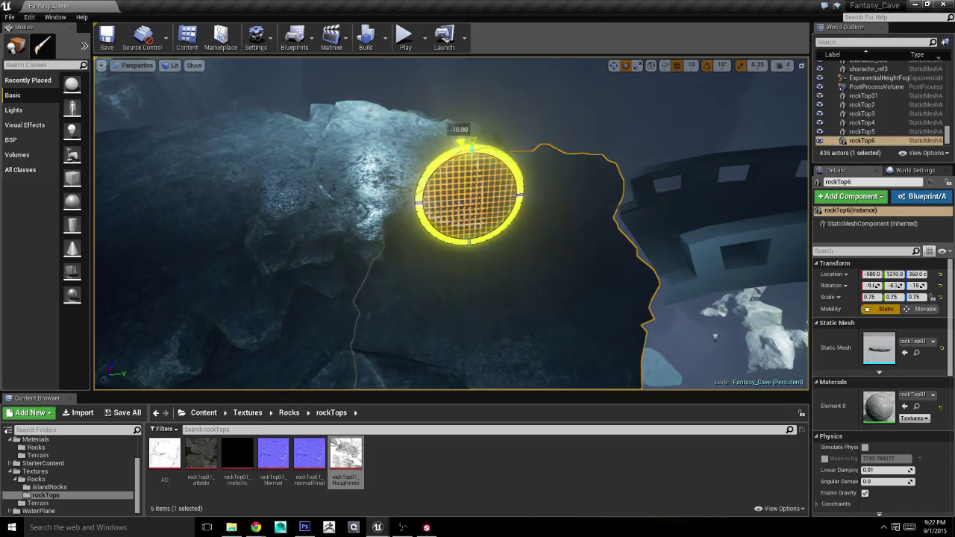
pyautogui.press('w')
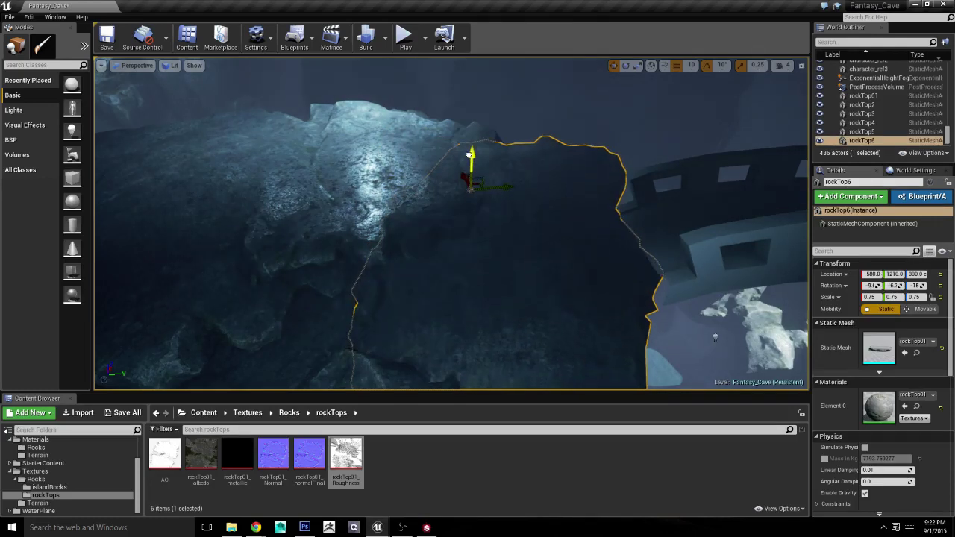
pyautogui.moveTo(511, 192); pyautogui.dragTo(487, 189)
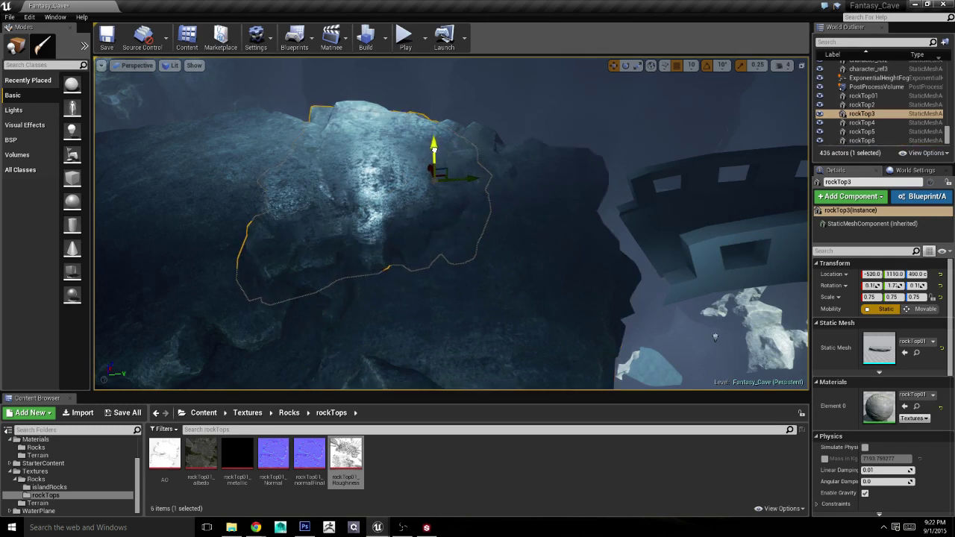
pyautogui.moveTo(434, 149); pyautogui.dragTo(434, 153)
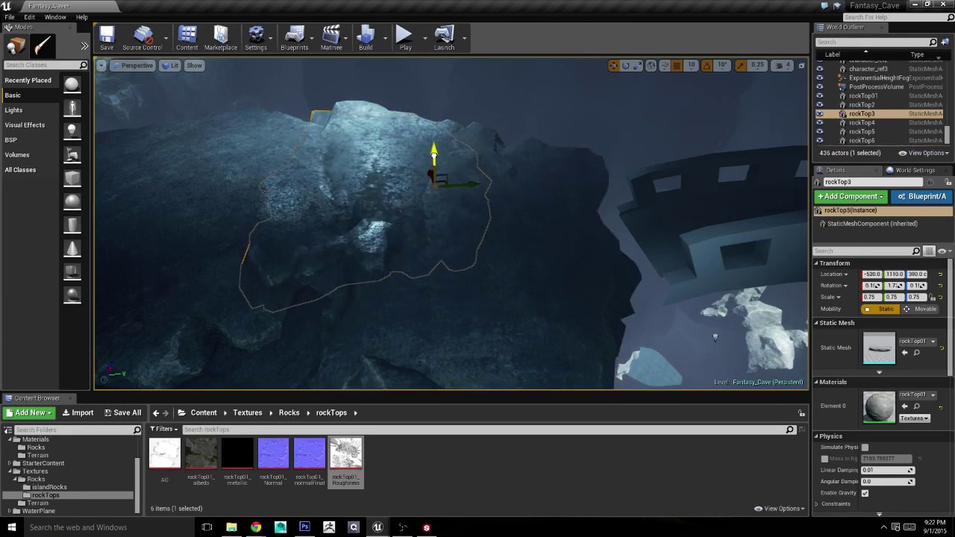
# Step: Select the tall islandRock_01Test129 and Alt-drag its Y arrow to duplicate it
pyautogui.click(551, 113)
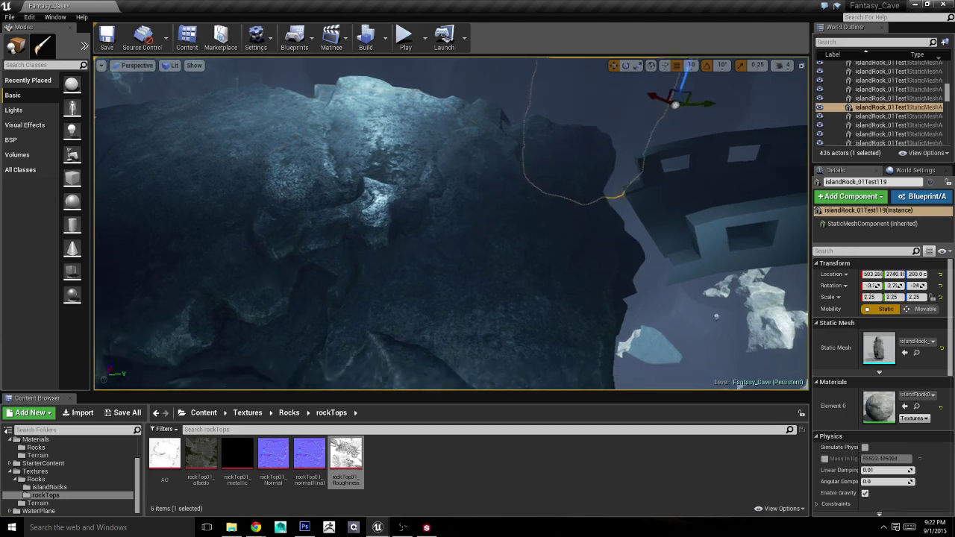
pyautogui.moveTo(552, 113); pyautogui.dragTo(522, 149, button='right')
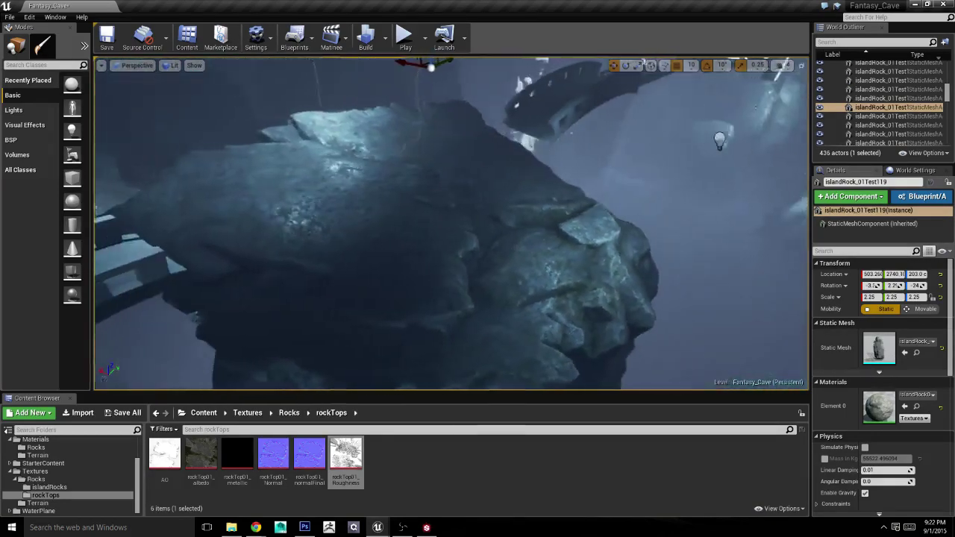
pyautogui.moveTo(530, 184); pyautogui.dragTo(517, 214, button='right')
pyautogui.click(618, 246)
pyautogui.click(603, 263)
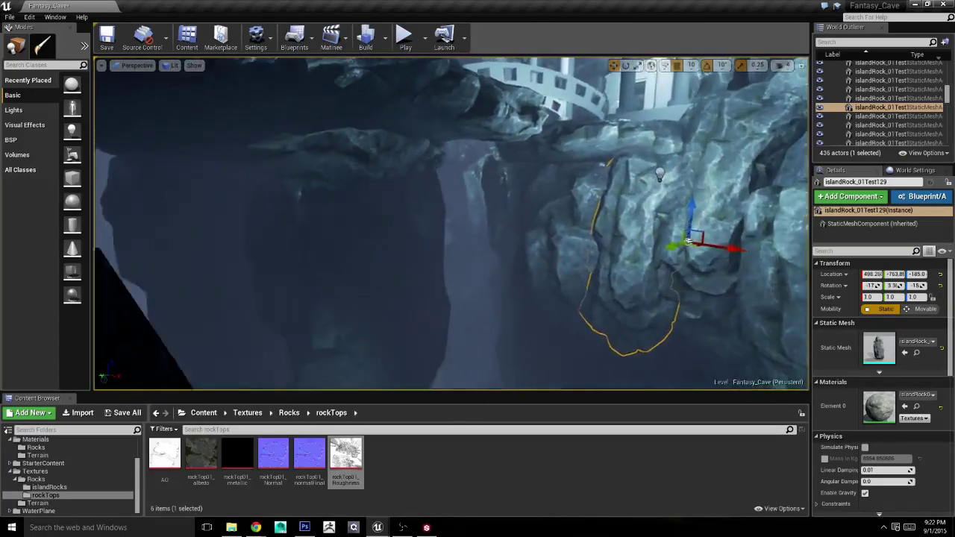
pyautogui.keyDown('alt'); pyautogui.moveTo(636, 243); pyautogui.dragTo(431, 272); pyautogui.keyUp('alt')
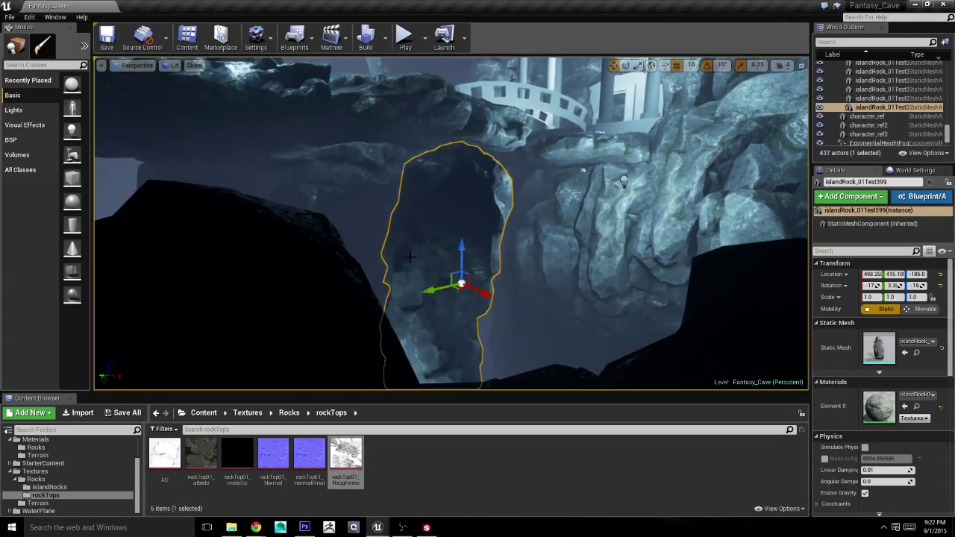
# Step: Slide the copy, islandRock_01Test399, along X and Y into place as a new rock column
pyautogui.moveTo(457, 233); pyautogui.dragTo(442, 263, button='right')
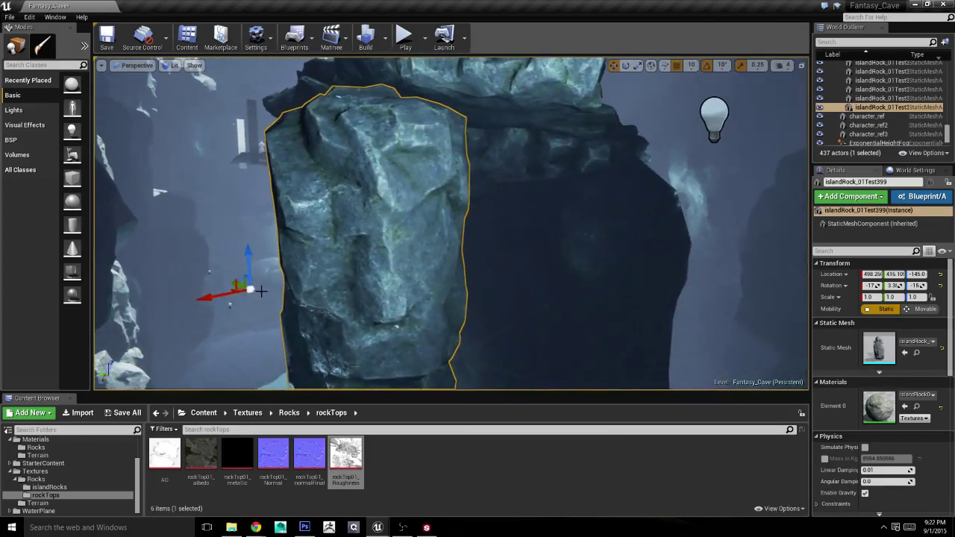
pyautogui.moveTo(260, 291); pyautogui.dragTo(372, 287)
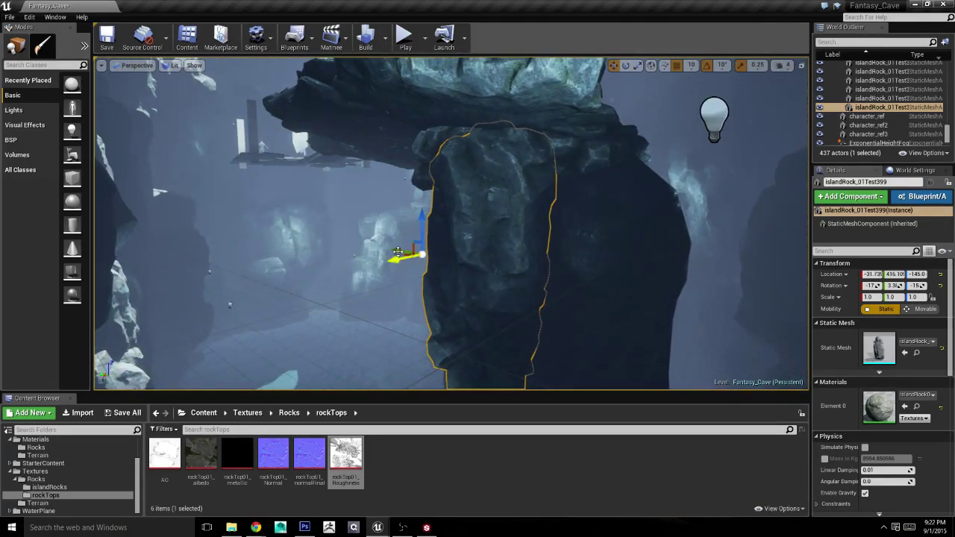
pyautogui.moveTo(398, 252); pyautogui.dragTo(264, 367)
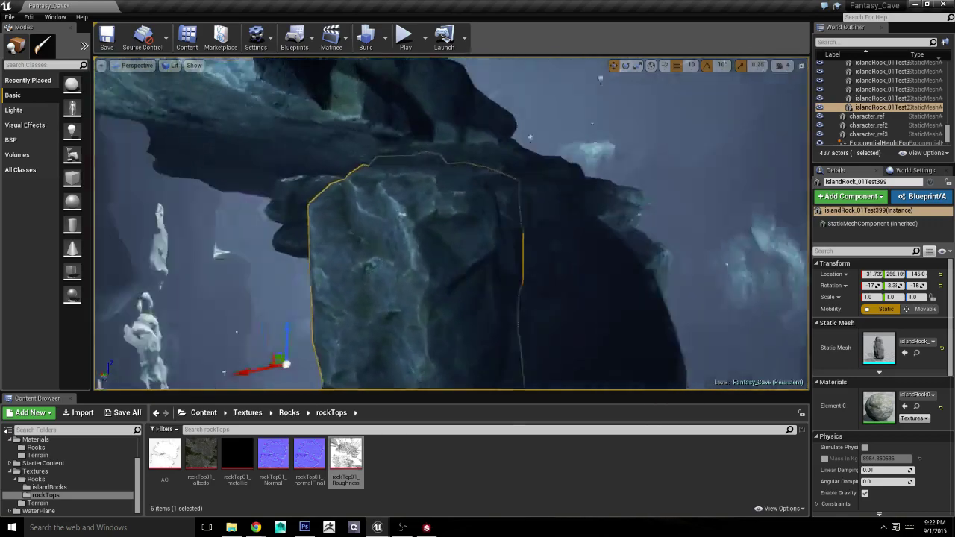
pyautogui.moveTo(452, 223)
pyautogui.mouseDown(button='right')
pyautogui.moveTo(417, 246)
pyautogui.moveTo(418, 261)
pyautogui.mouseUp(button='right')
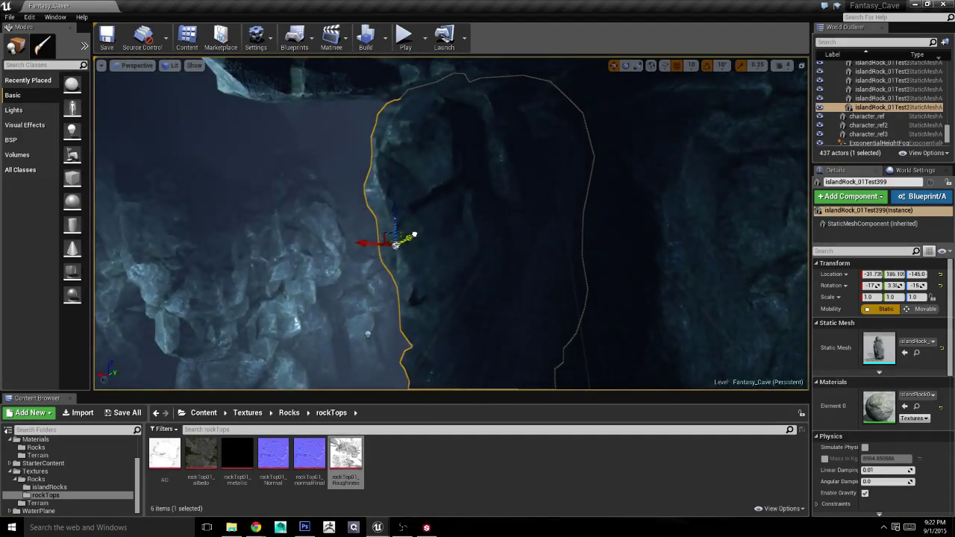
pyautogui.click(330, 223)
pyautogui.moveTo(331, 222); pyautogui.dragTo(335, 223, button='right')
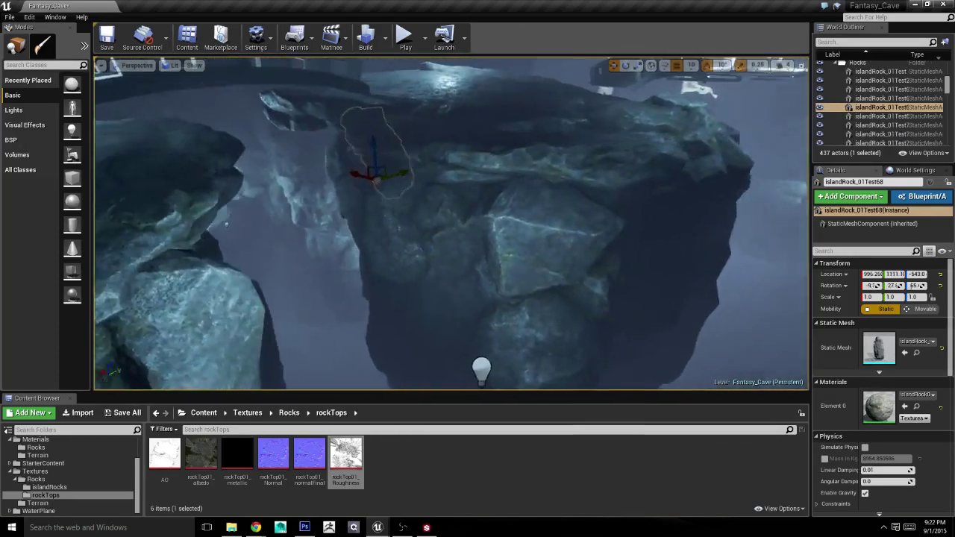
pyautogui.moveTo(430, 231); pyautogui.dragTo(481, 226, button='right')
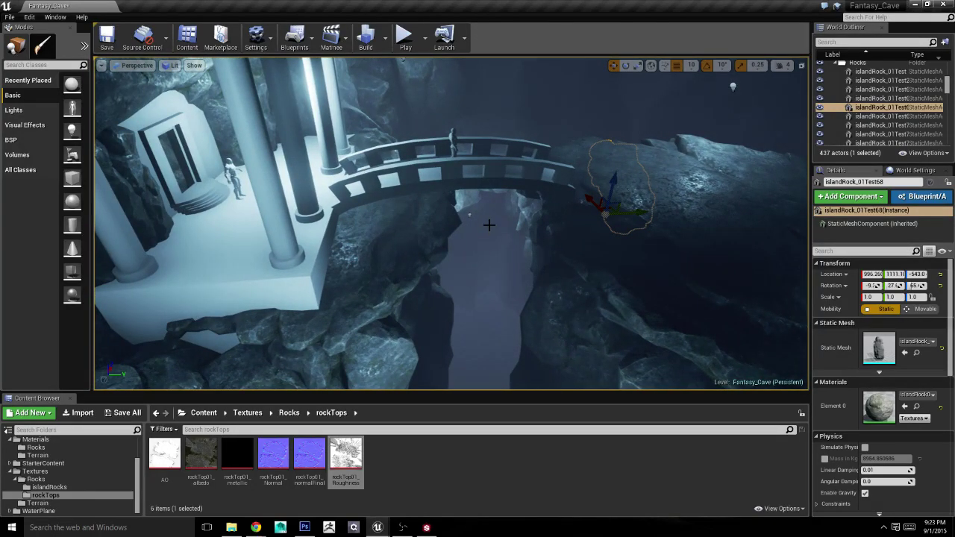
# Step: Alt-drag rockTop5 to create rockTop7, turn it around its vertical axis and slide it along Y
pyautogui.click(419, 232)
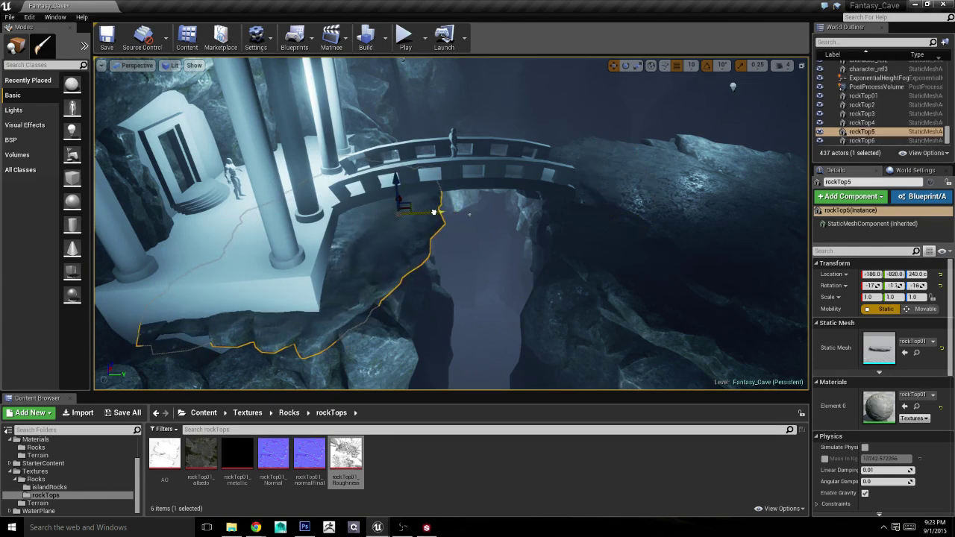
pyautogui.click(477, 232)
pyautogui.moveTo(478, 233); pyautogui.dragTo(477, 232, button='right')
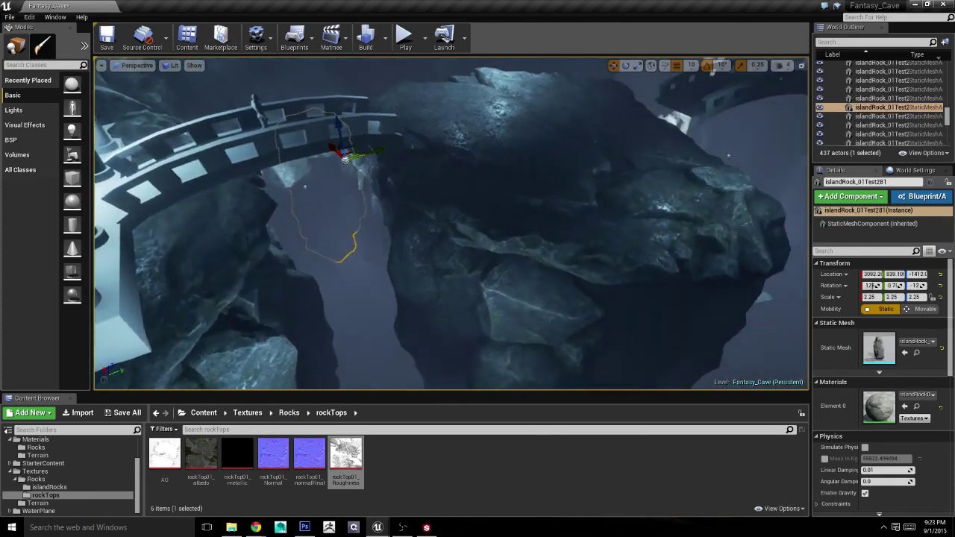
pyautogui.moveTo(357, 155)
pyautogui.mouseDown(button='right')
pyautogui.moveTo(492, 106)
pyautogui.moveTo(260, 217)
pyautogui.mouseUp(button='right')
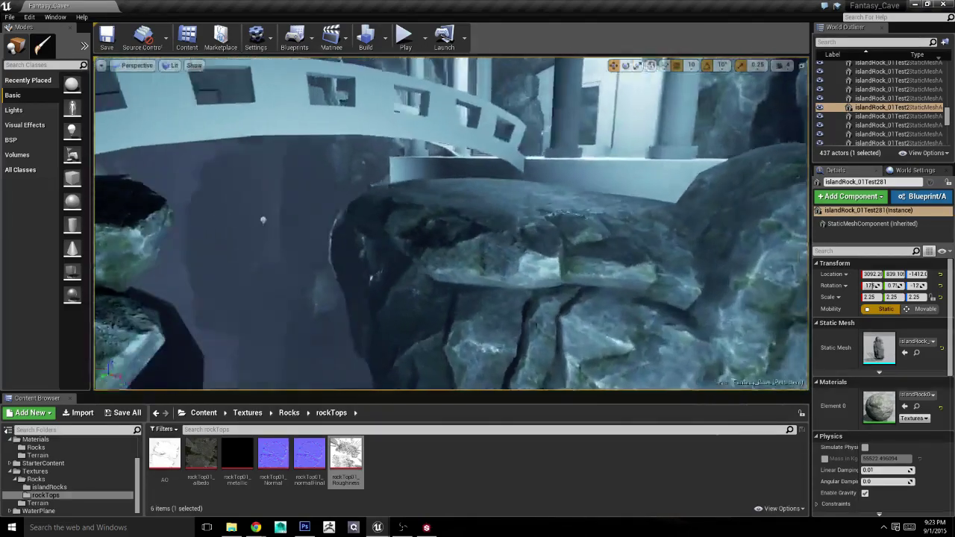
pyautogui.click(391, 262)
pyautogui.moveTo(390, 261); pyautogui.dragTo(485, 187, button='right')
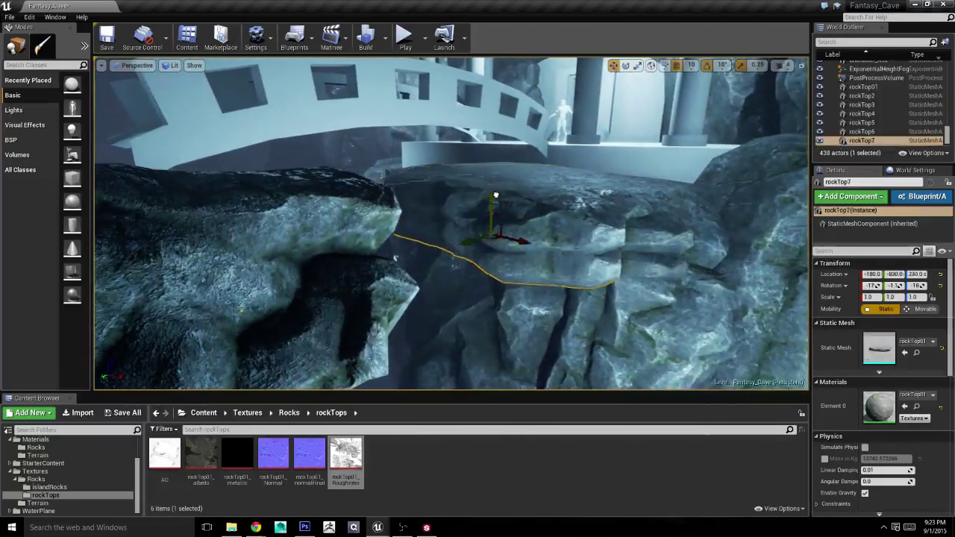
pyautogui.press('e')
pyautogui.moveTo(511, 222); pyautogui.dragTo(418, 246)
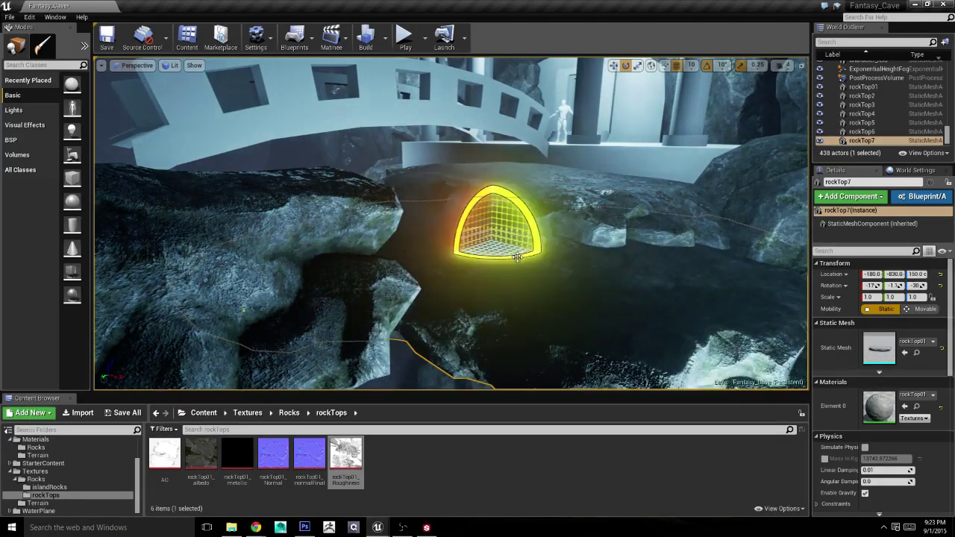
pyautogui.press('w')
pyautogui.moveTo(467, 247); pyautogui.dragTo(546, 228)
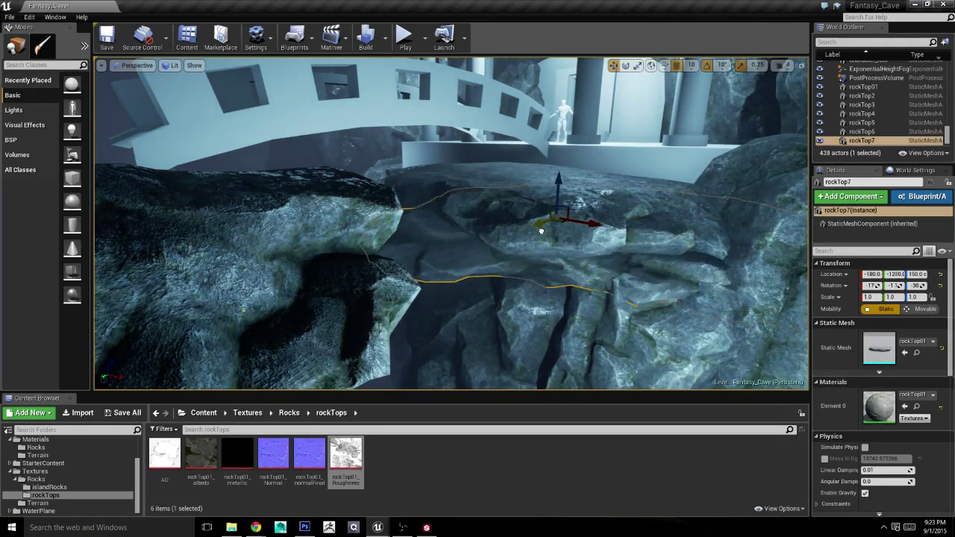
pyautogui.moveTo(539, 232); pyautogui.dragTo(305, 186, button='right')
pyautogui.click(304, 185)
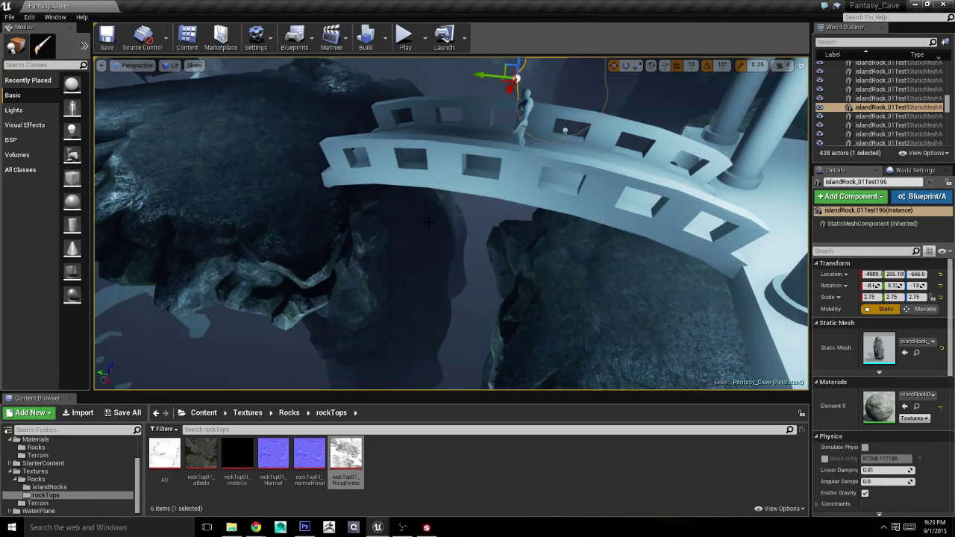
# Step: Select islandRock_01Test66 below the bridge and Alt-drag to duplicate it as islandRock_01Test400
pyautogui.moveTo(428, 221); pyautogui.dragTo(451, 224, button='right')
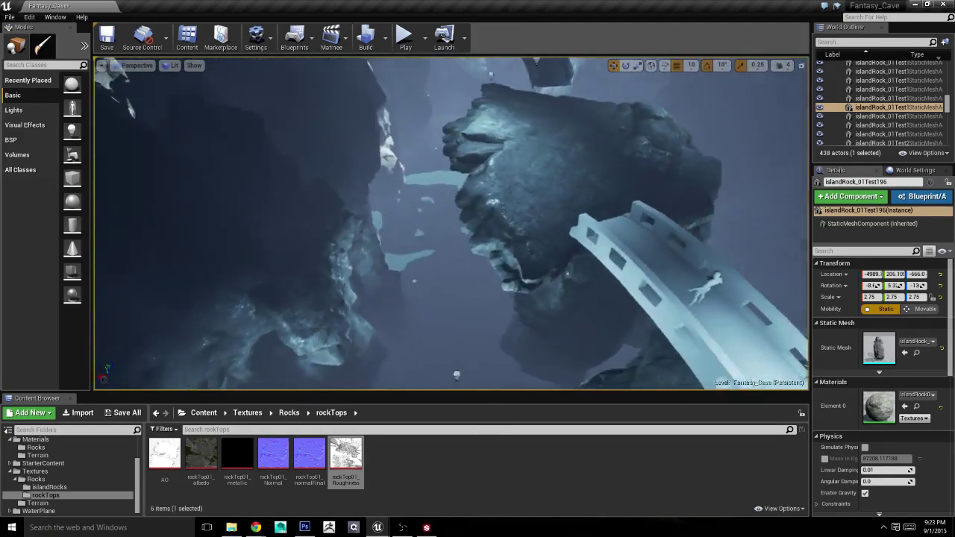
pyautogui.moveTo(554, 254); pyautogui.dragTo(554, 254, button='right')
pyautogui.click(574, 289)
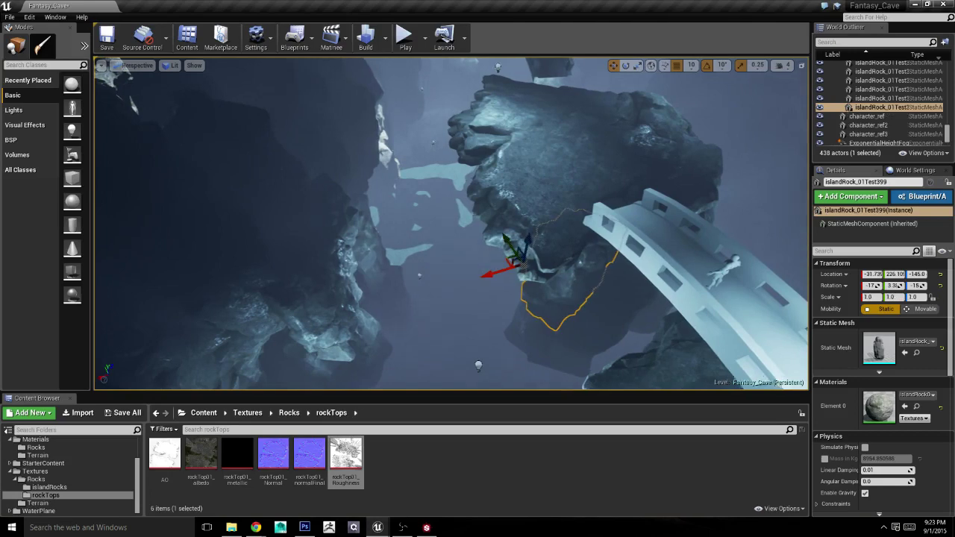
pyautogui.moveTo(574, 289); pyautogui.dragTo(574, 289, button='right')
pyautogui.moveTo(532, 250); pyautogui.dragTo(496, 258, button='right')
pyautogui.click(410, 300)
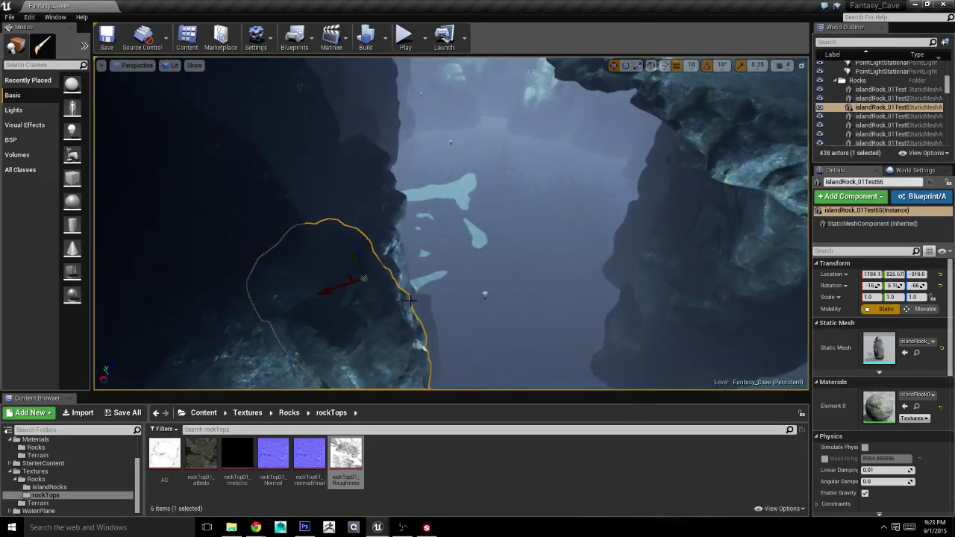
pyautogui.keyDown('alt'); pyautogui.moveTo(330, 289); pyautogui.dragTo(604, 181); pyautogui.keyUp('alt')
pyautogui.moveTo(422, 210); pyautogui.dragTo(422, 209, button='right')
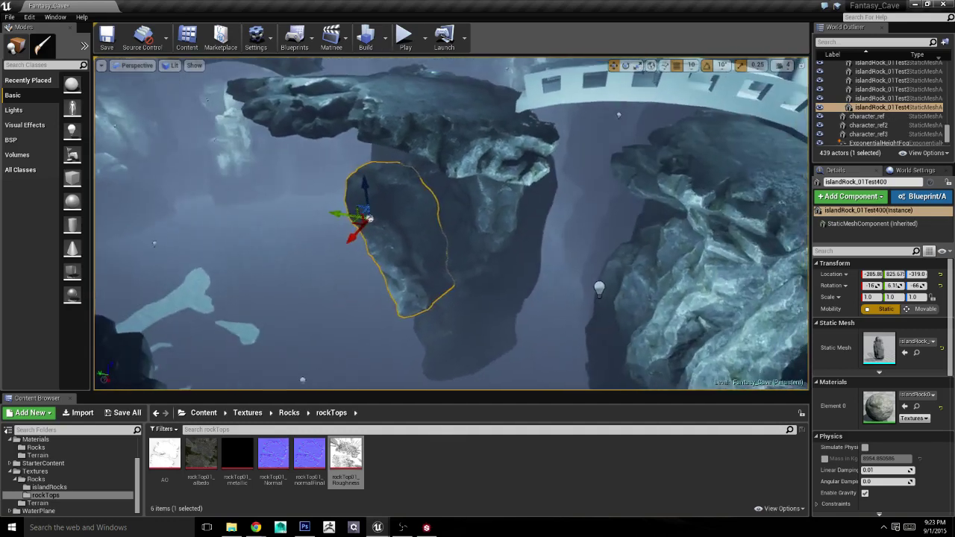
# Step: Rotate the copy 10° and a further 20°, move it along Y and X, and raise it to Z 81
pyautogui.press('e')
pyautogui.moveTo(350, 209); pyautogui.dragTo(344, 246)
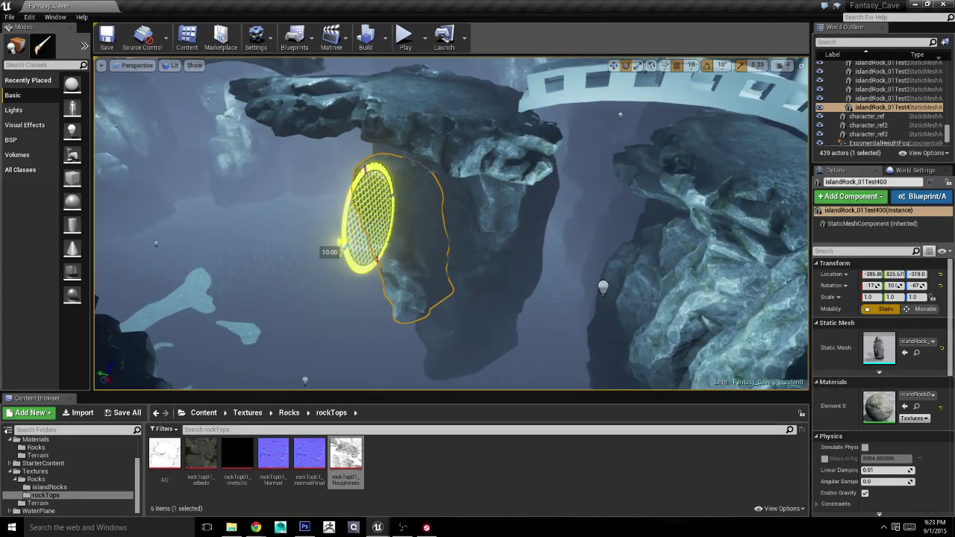
pyautogui.press('w')
pyautogui.moveTo(338, 213); pyautogui.dragTo(389, 218)
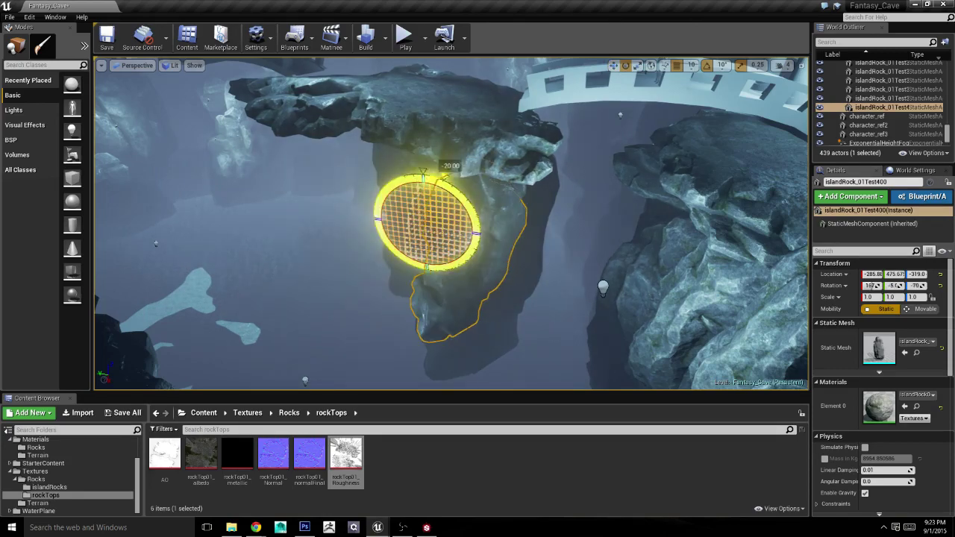
pyautogui.keyDown('alt'); pyautogui.moveTo(448, 224); pyautogui.dragTo(477, 240); pyautogui.keyUp('alt')
pyautogui.press('w')
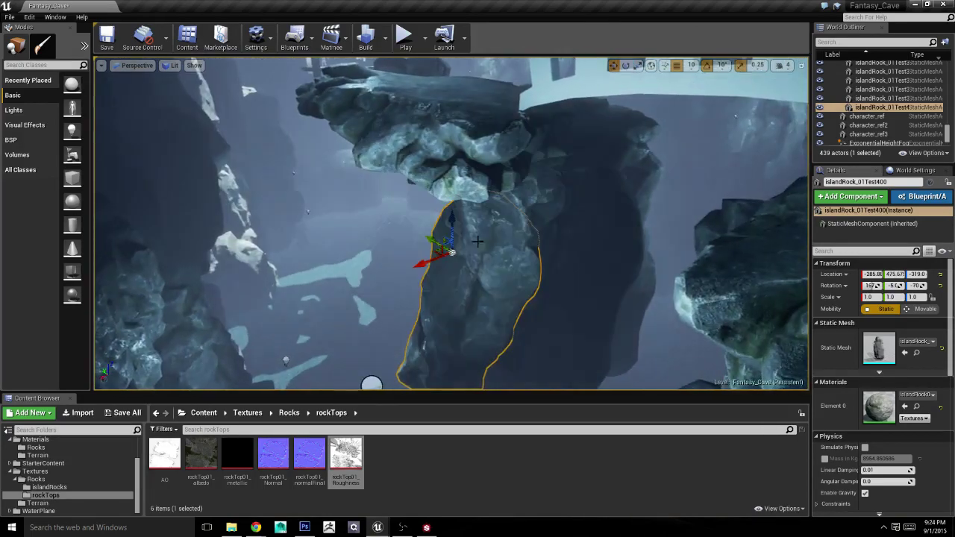
pyautogui.moveTo(427, 256); pyautogui.dragTo(397, 270)
pyautogui.moveTo(424, 235); pyautogui.dragTo(421, 188)
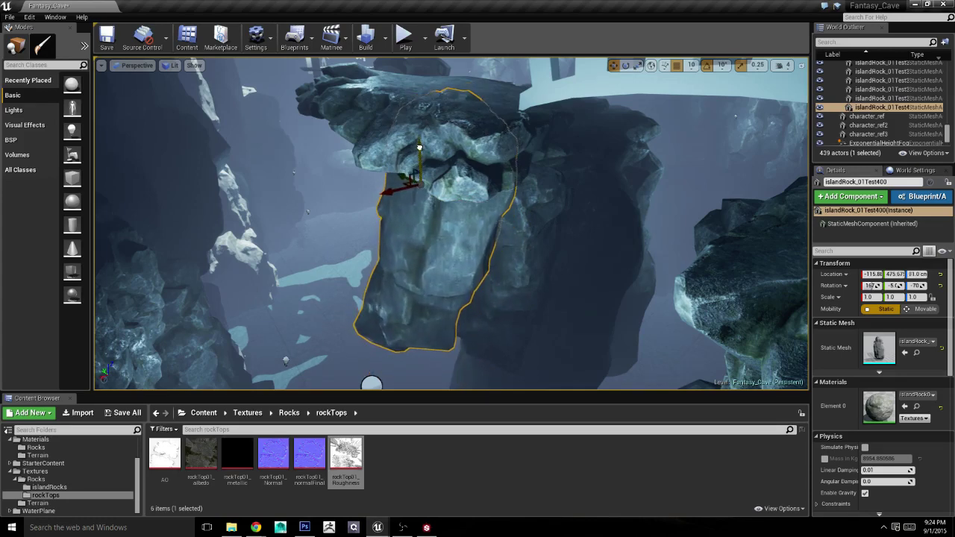
# Step: Alt-drag a rock along X to create islandRock_01Test401 and slide it under the bridge at Z -379
pyautogui.click(341, 219)
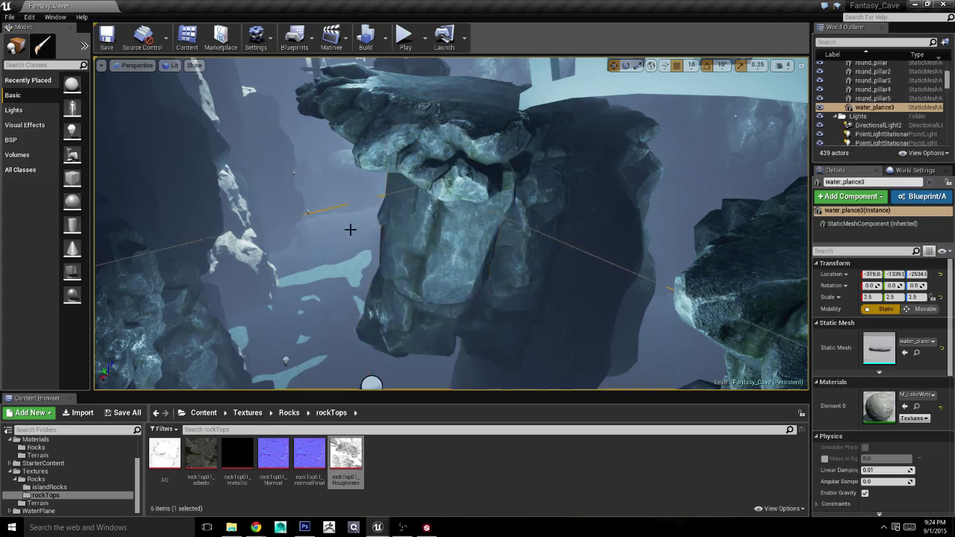
pyautogui.moveTo(340, 219)
pyautogui.keyDown('alt'); pyautogui.mouseDown()
pyautogui.moveTo(327, 200)
pyautogui.moveTo(243, 233)
pyautogui.moveTo(218, 158)
pyautogui.moveTo(412, 245)
pyautogui.mouseUp(); pyautogui.keyUp('alt')
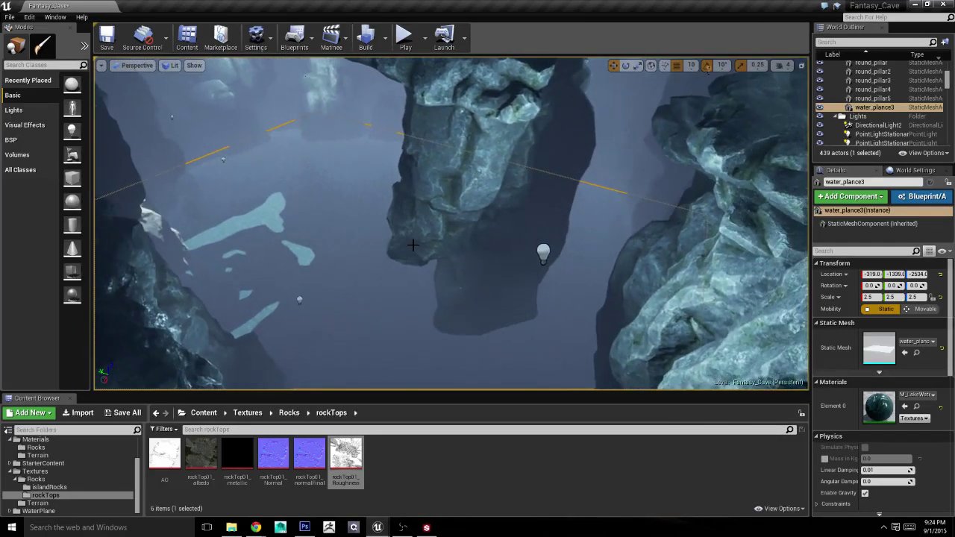
pyautogui.keyDown('alt'); pyautogui.moveTo(478, 227); pyautogui.dragTo(448, 231); pyautogui.keyUp('alt')
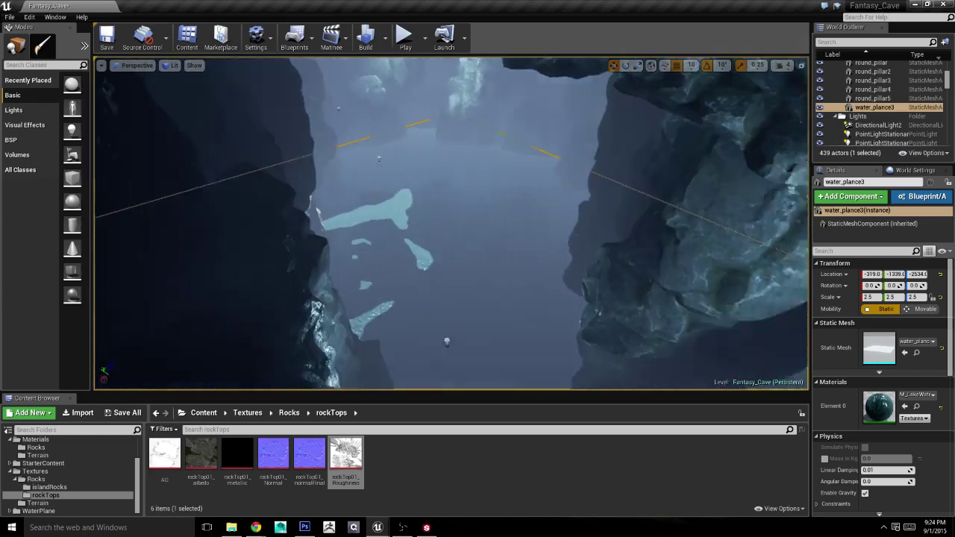
pyautogui.moveTo(447, 232)
pyautogui.keyDown('alt'); pyautogui.mouseDown()
pyautogui.moveTo(339, 172)
pyautogui.moveTo(284, 186)
pyautogui.mouseUp(); pyautogui.keyUp('alt')
pyautogui.click(349, 224)
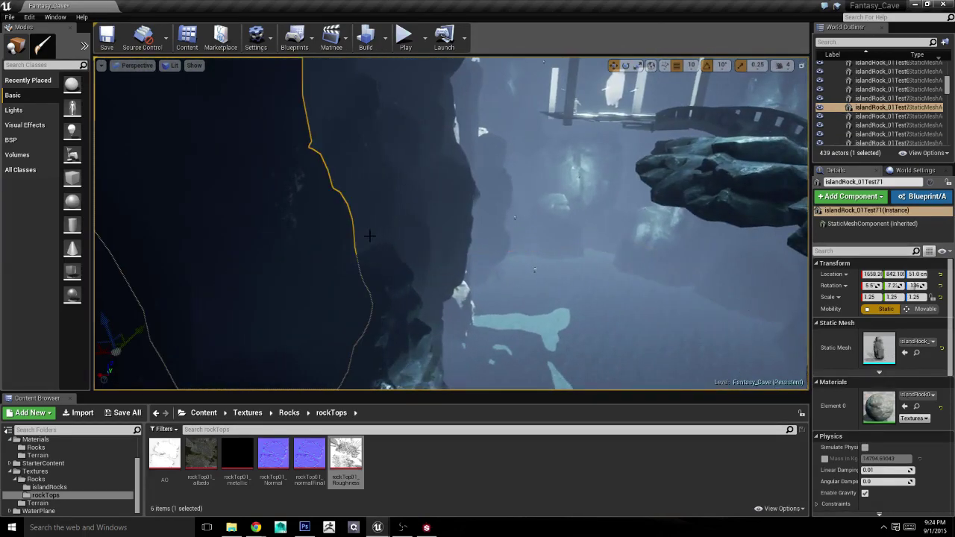
pyautogui.moveTo(191, 323)
pyautogui.keyDown('alt'); pyautogui.mouseDown()
pyautogui.moveTo(511, 311)
pyautogui.moveTo(449, 323)
pyautogui.moveTo(441, 296)
pyautogui.mouseUp(); pyautogui.keyUp('alt')
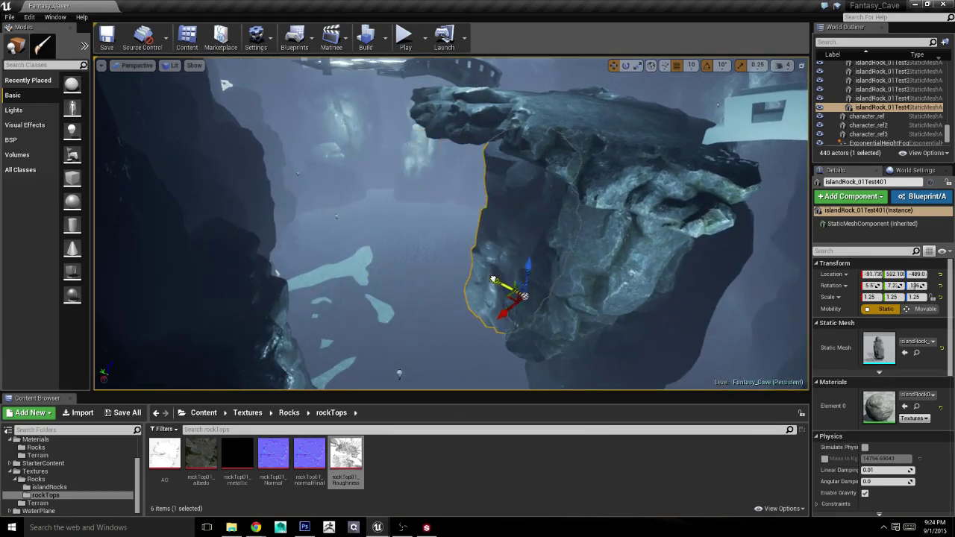
pyautogui.moveTo(505, 285); pyautogui.dragTo(470, 279, button='right')
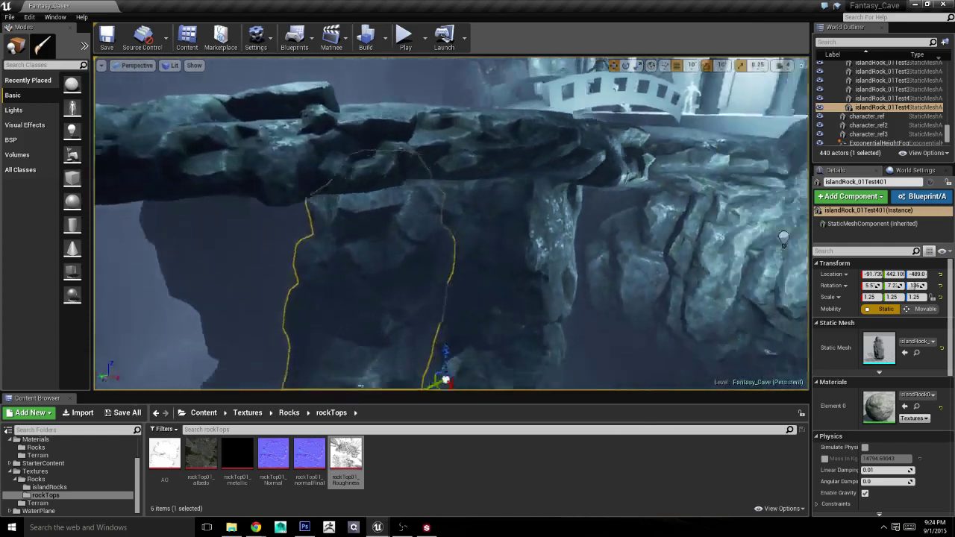
pyautogui.moveTo(489, 331)
pyautogui.mouseDown()
pyautogui.moveTo(530, 320)
pyautogui.moveTo(514, 292)
pyautogui.mouseUp()
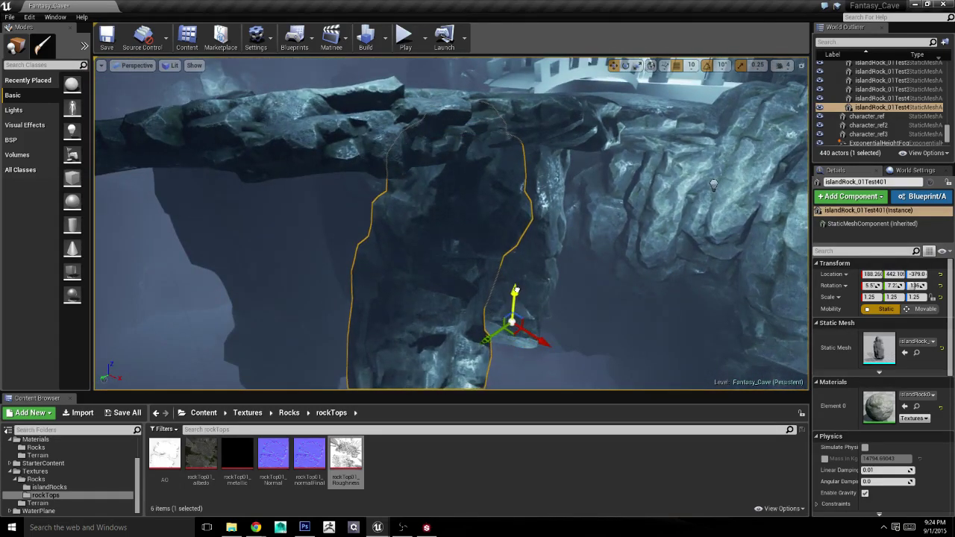
# Step: Alt-rotate rockTop01 to create rockTop8 at about 99°, slide it along Y and raise it to Z 380
pyautogui.click(525, 163)
pyautogui.moveTo(525, 162); pyautogui.dragTo(343, 151, button='right')
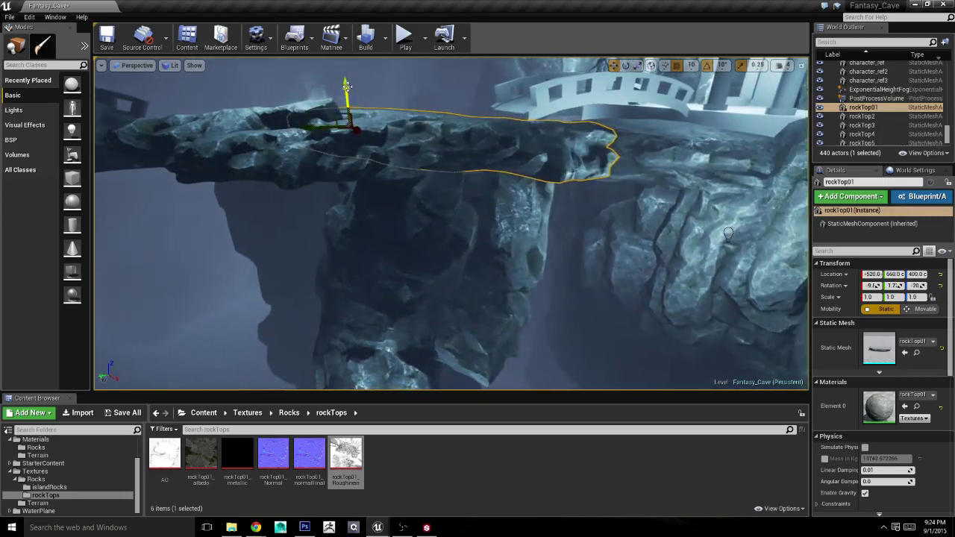
pyautogui.press('e')
pyautogui.moveTo(356, 192)
pyautogui.mouseDown()
pyautogui.moveTo(367, 198)
pyautogui.moveTo(351, 196)
pyautogui.mouseUp()
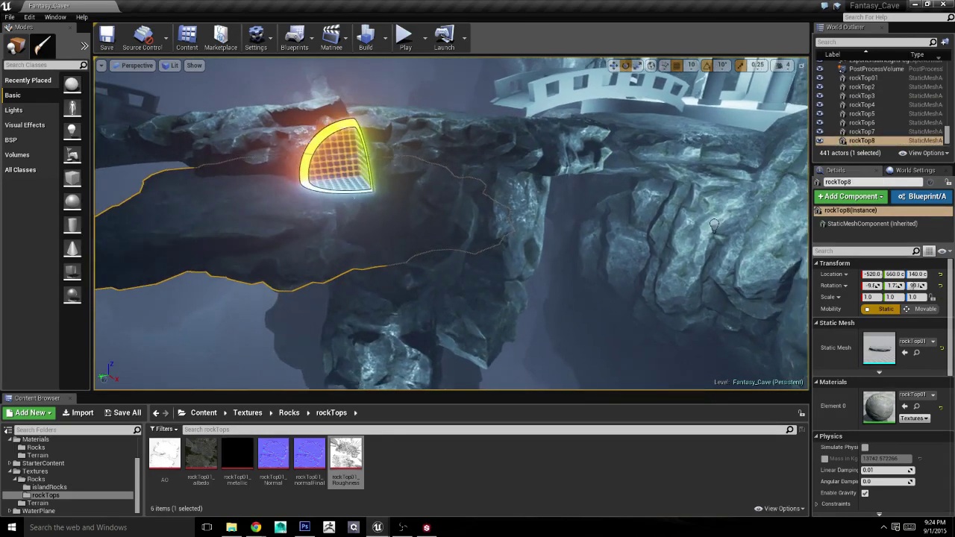
pyautogui.moveTo(350, 195); pyautogui.dragTo(507, 190, button='right')
pyautogui.moveTo(350, 195); pyautogui.dragTo(326, 186, button='right')
pyautogui.press('w')
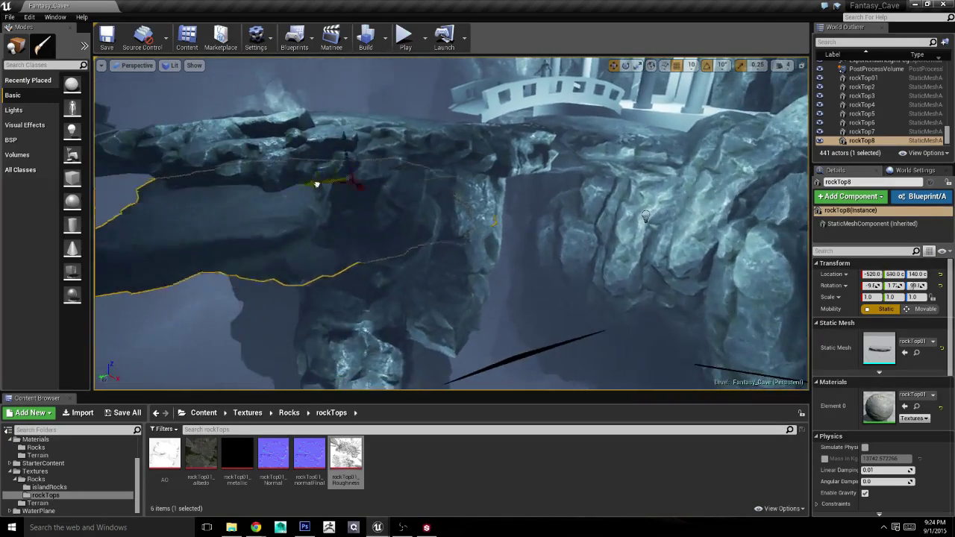
pyautogui.moveTo(319, 186)
pyautogui.mouseDown()
pyautogui.moveTo(383, 176)
pyautogui.moveTo(446, 183)
pyautogui.mouseUp()
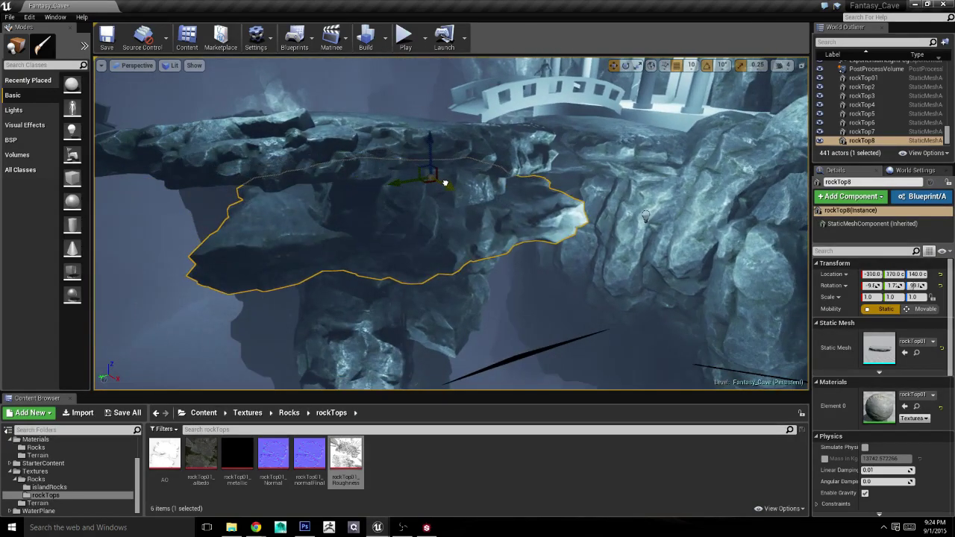
pyautogui.moveTo(431, 141); pyautogui.dragTo(426, 89)
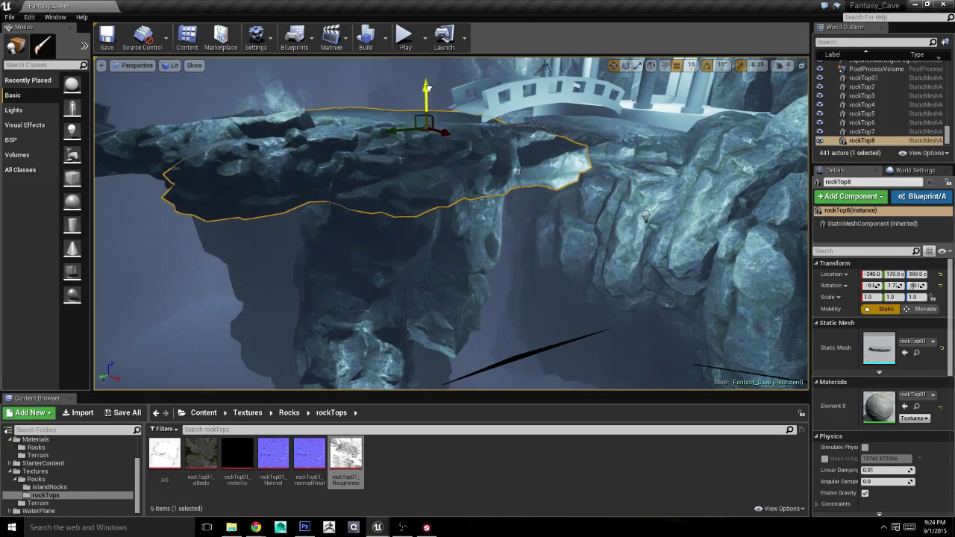
pyautogui.click(567, 234)
pyautogui.moveTo(567, 234); pyautogui.dragTo(567, 235, button='right')
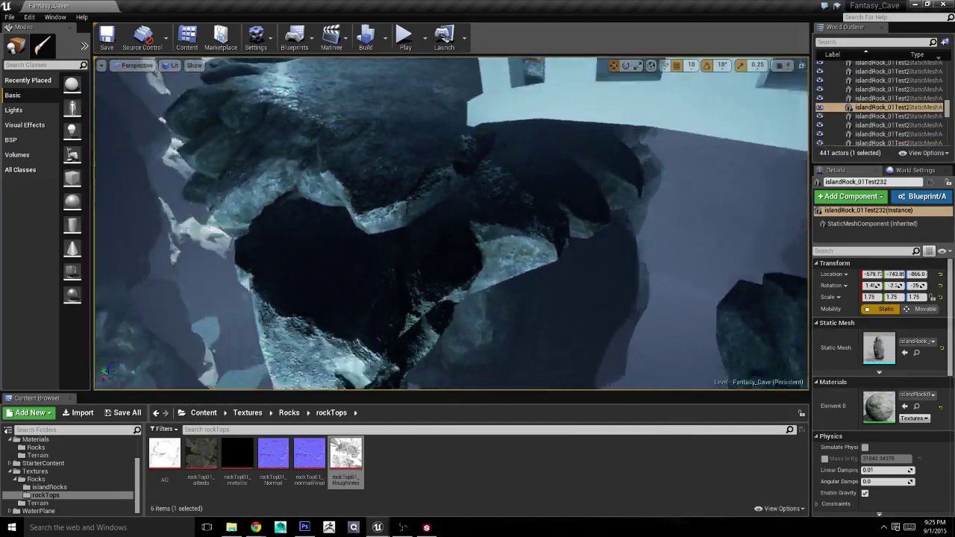
# Step: Duplicate the hanging rock beneath the rock top and rotate the copy by -20°
pyautogui.moveTo(287, 352); pyautogui.dragTo(286, 352, button='right')
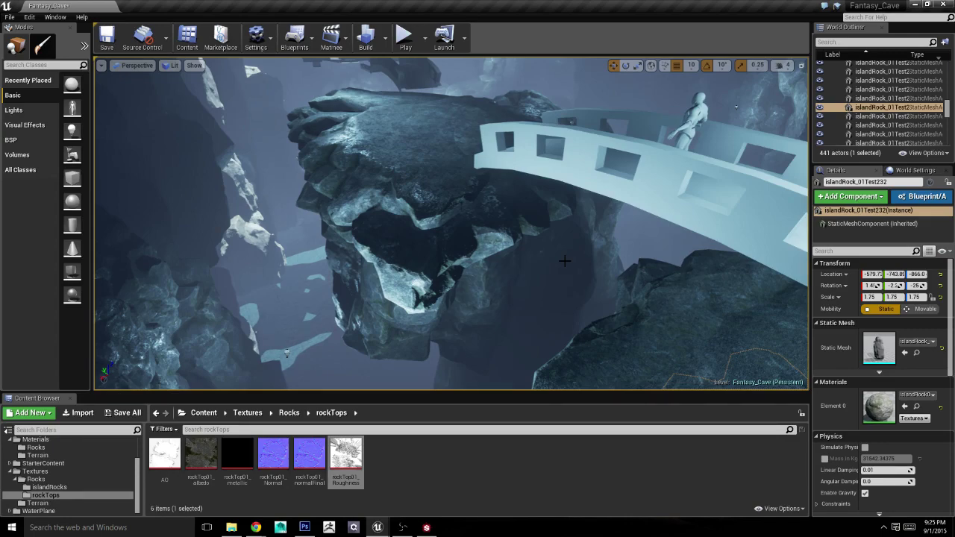
pyautogui.moveTo(538, 178); pyautogui.dragTo(539, 178, button='right')
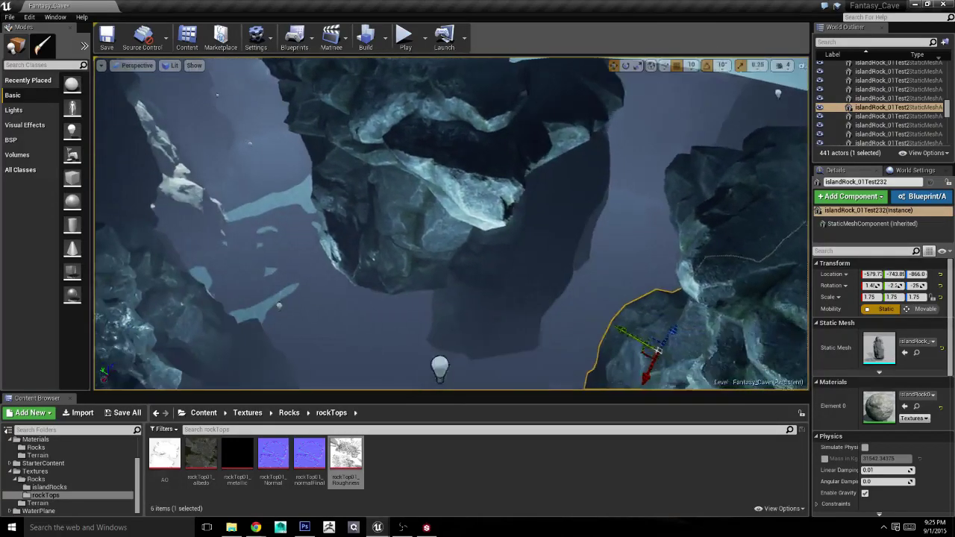
pyautogui.moveTo(491, 233)
pyautogui.mouseDown(button='right')
pyautogui.moveTo(470, 229)
pyautogui.moveTo(467, 200)
pyautogui.mouseUp(button='right')
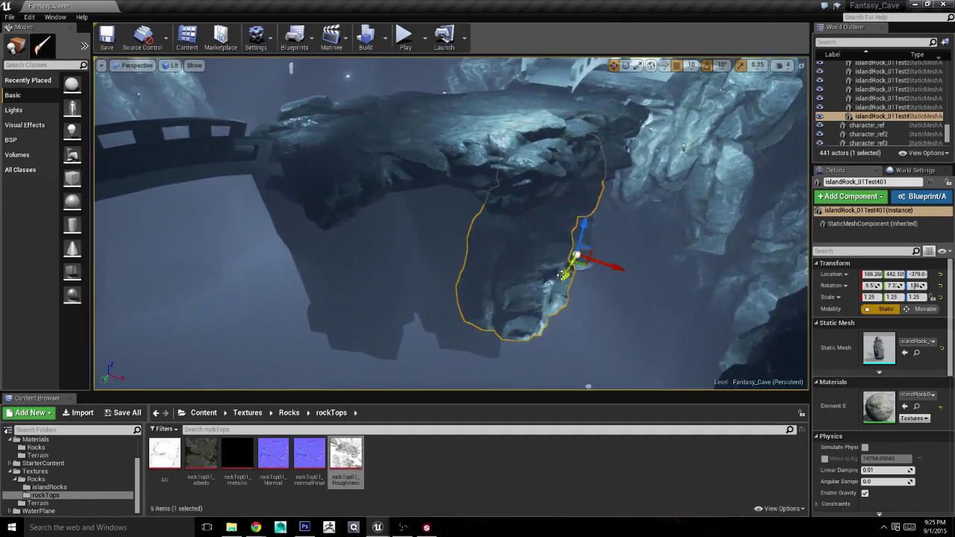
pyautogui.keyDown('alt'); pyautogui.moveTo(564, 274); pyautogui.dragTo(534, 329); pyautogui.keyUp('alt')
pyautogui.press('e')
pyautogui.moveTo(580, 296); pyautogui.dragTo(569, 265)
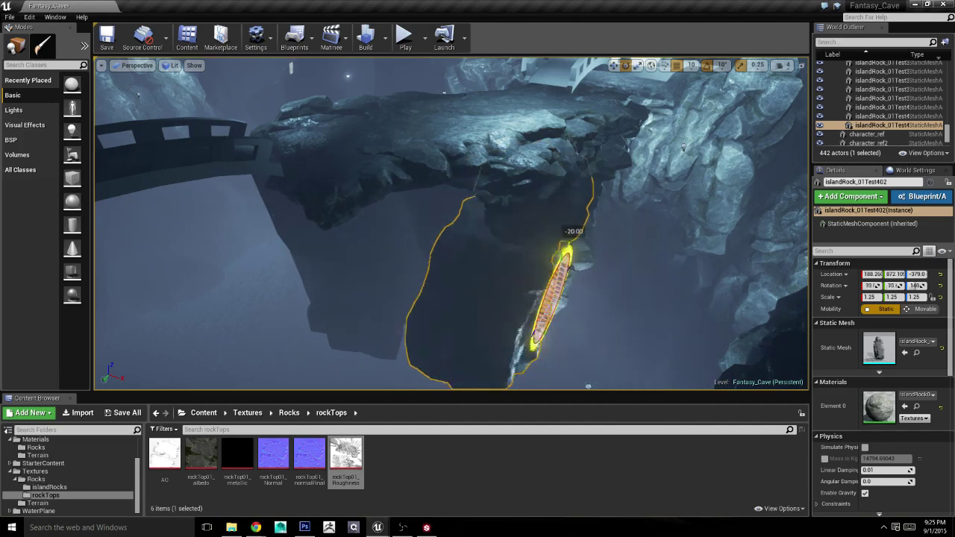
# Step: Slide the rotated rock copy along Y to about Y 1222, Z -69.6, beside the original
pyautogui.press('w')
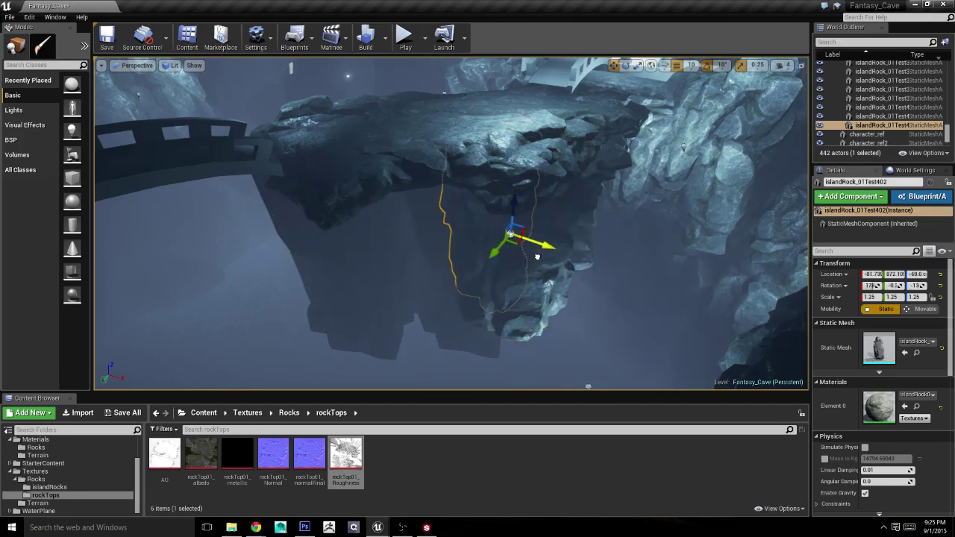
pyautogui.moveTo(513, 235); pyautogui.dragTo(457, 283)
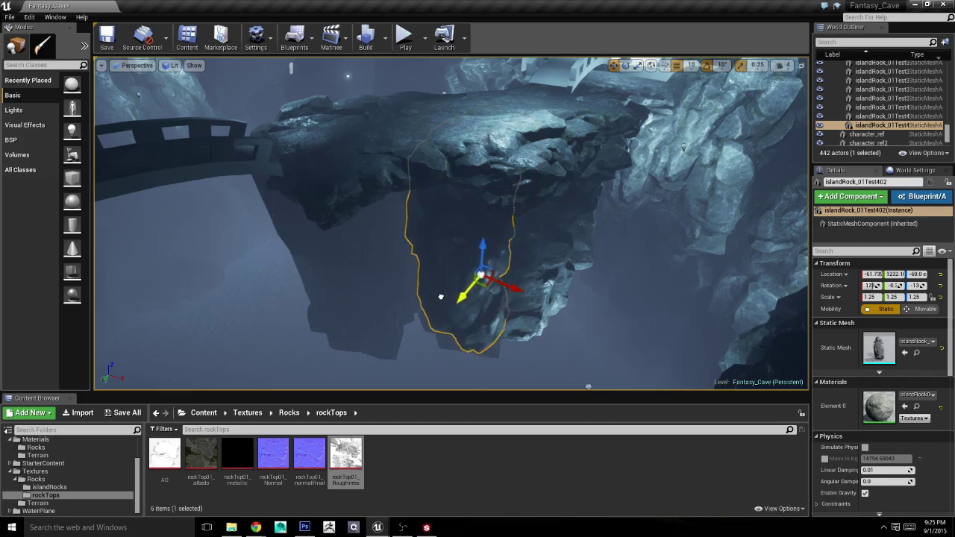
pyautogui.click(242, 325)
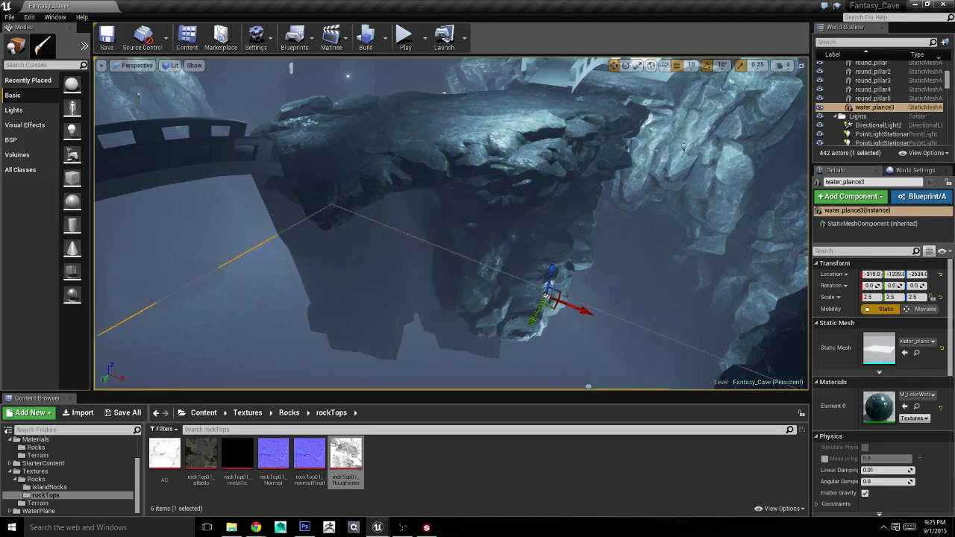
pyautogui.moveTo(242, 326); pyautogui.dragTo(231, 313, button='right')
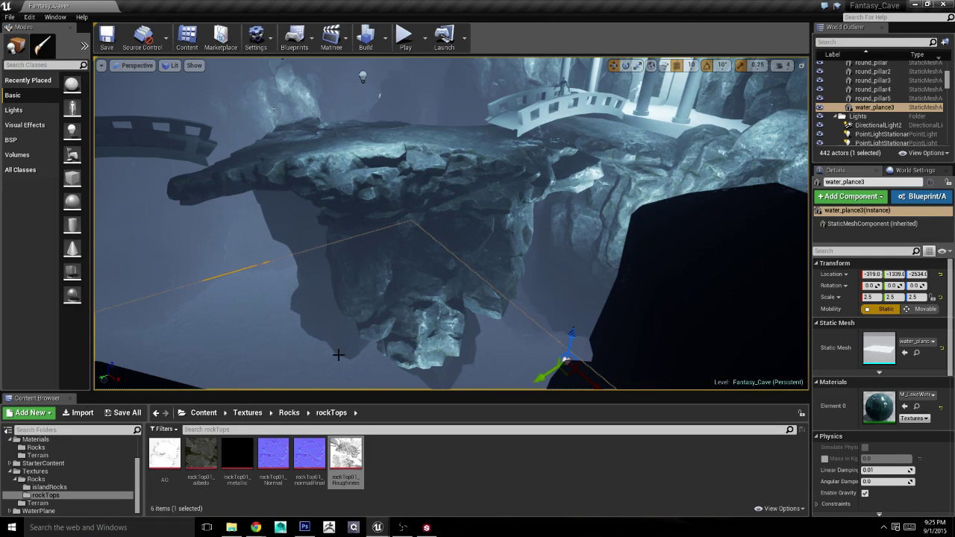
# Step: Save Fantasy_Cave.umap, then select an island rock near the pavilion
pyautogui.moveTo(338, 355)
pyautogui.mouseDown(button='right')
pyautogui.moveTo(338, 321)
pyautogui.moveTo(388, 298)
pyautogui.moveTo(363, 377)
pyautogui.mouseUp(button='right')
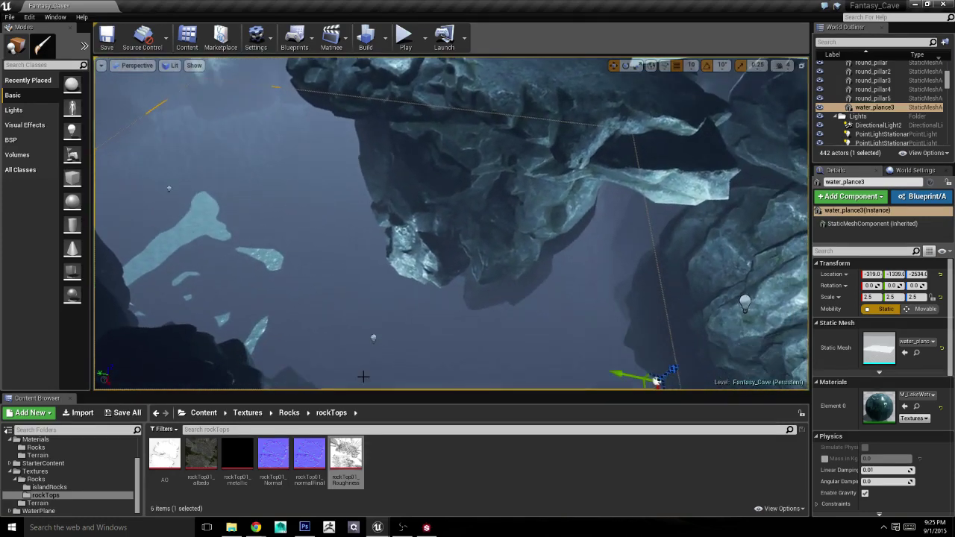
pyautogui.click(108, 37)
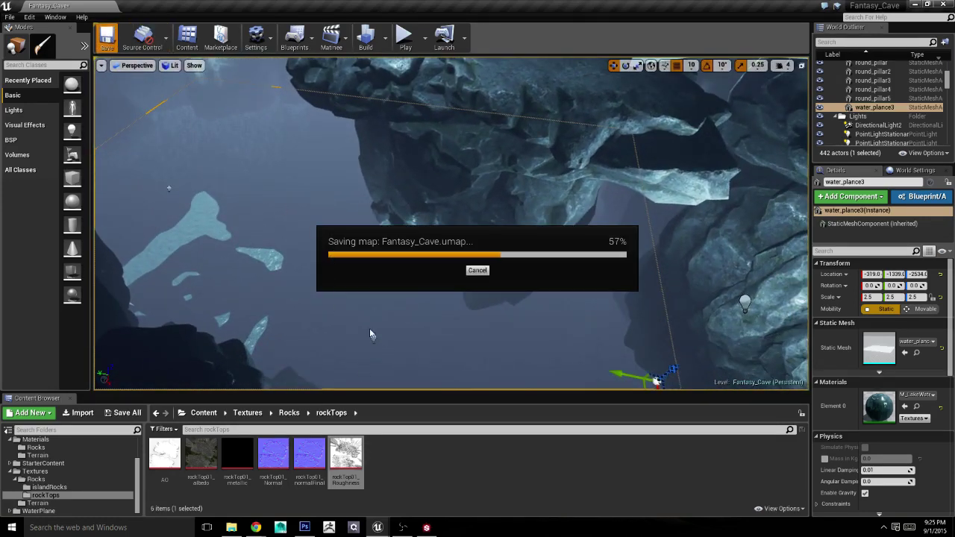
pyautogui.moveTo(384, 315); pyautogui.dragTo(272, 313, button='right')
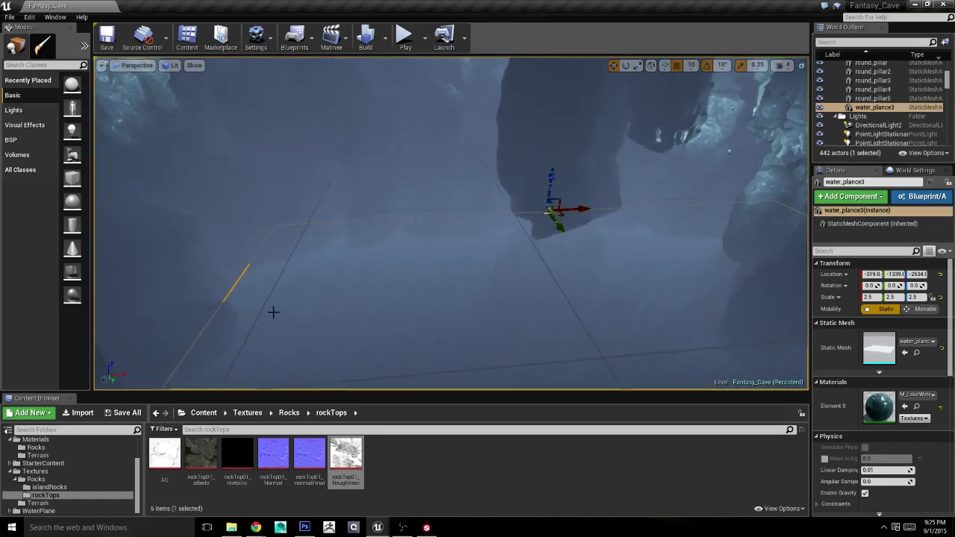
pyautogui.click(231, 299)
pyautogui.moveTo(231, 298); pyautogui.dragTo(232, 298, button='right')
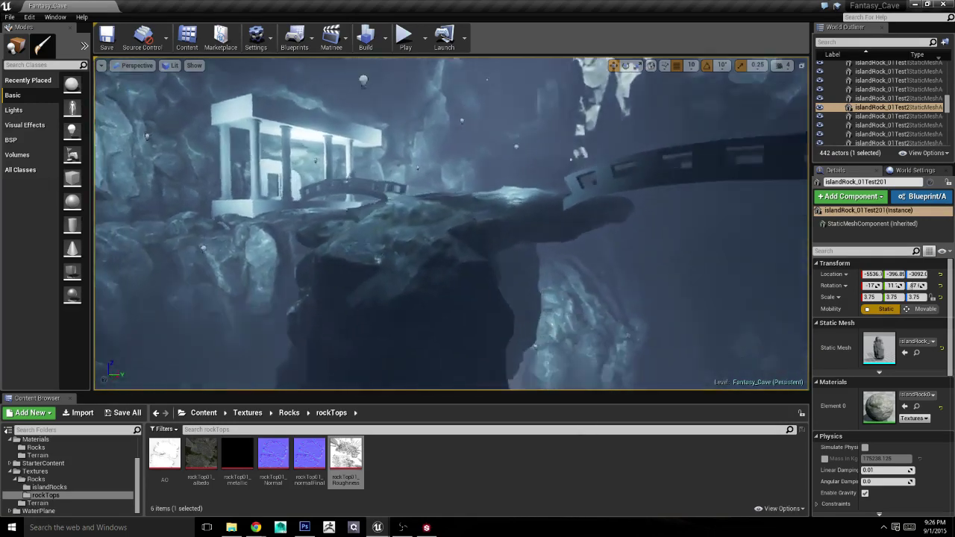
# Step: Duplicate the selected island rock and slide the copy along Y to 1661 beside the pillars
pyautogui.moveTo(339, 308); pyautogui.dragTo(339, 308, button='right')
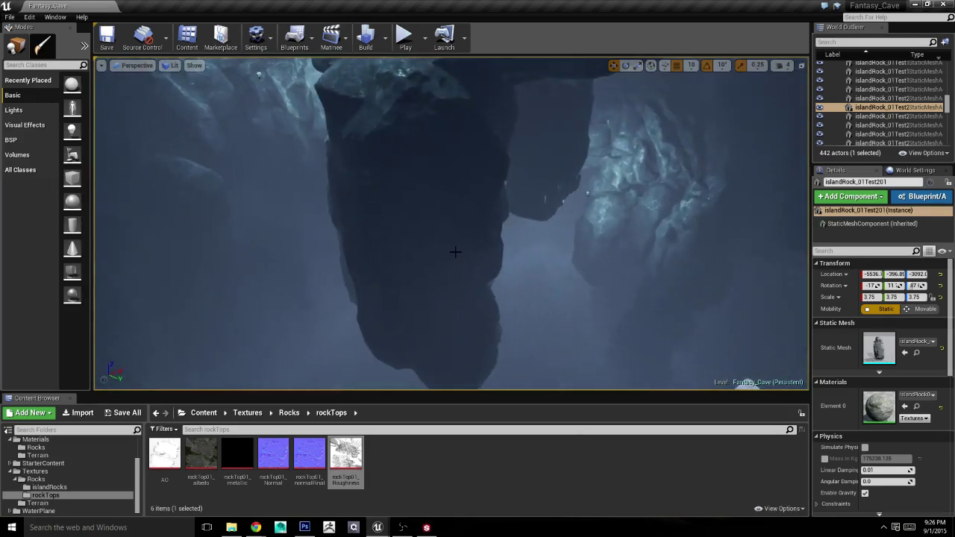
pyautogui.moveTo(648, 230); pyautogui.dragTo(648, 230, button='right')
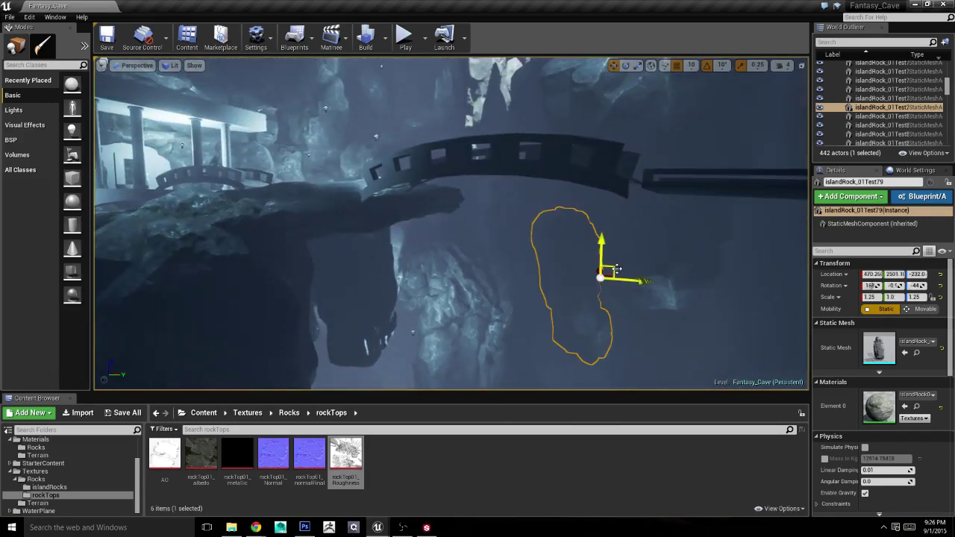
pyautogui.keyDown('alt'); pyautogui.moveTo(602, 272); pyautogui.dragTo(507, 338); pyautogui.keyUp('alt')
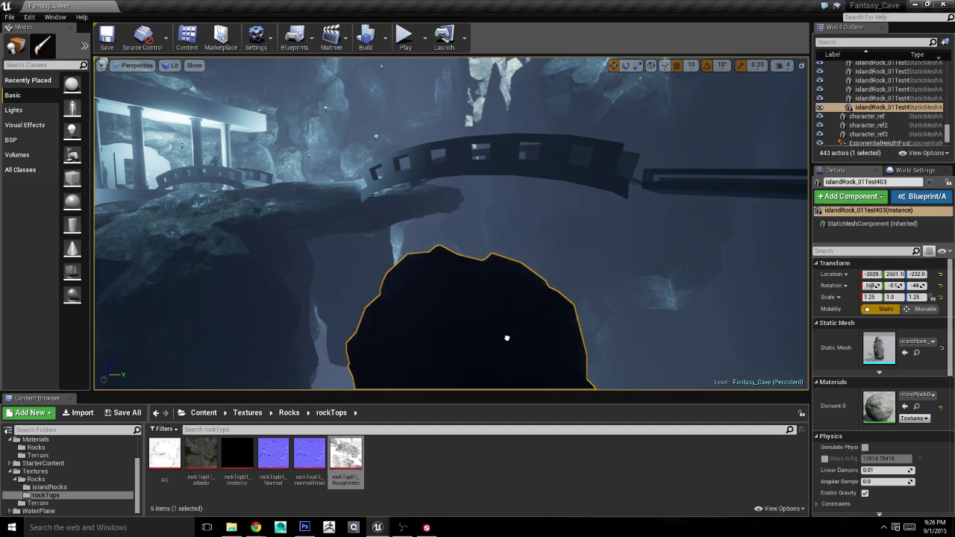
pyautogui.moveTo(507, 338); pyautogui.dragTo(579, 369, button='right')
pyautogui.moveTo(579, 368)
pyautogui.mouseDown()
pyautogui.moveTo(372, 256)
pyautogui.moveTo(450, 251)
pyautogui.mouseUp()
pyautogui.moveTo(449, 251)
pyautogui.mouseDown(button='right')
pyautogui.moveTo(462, 224)
pyautogui.moveTo(513, 335)
pyautogui.mouseUp(button='right')
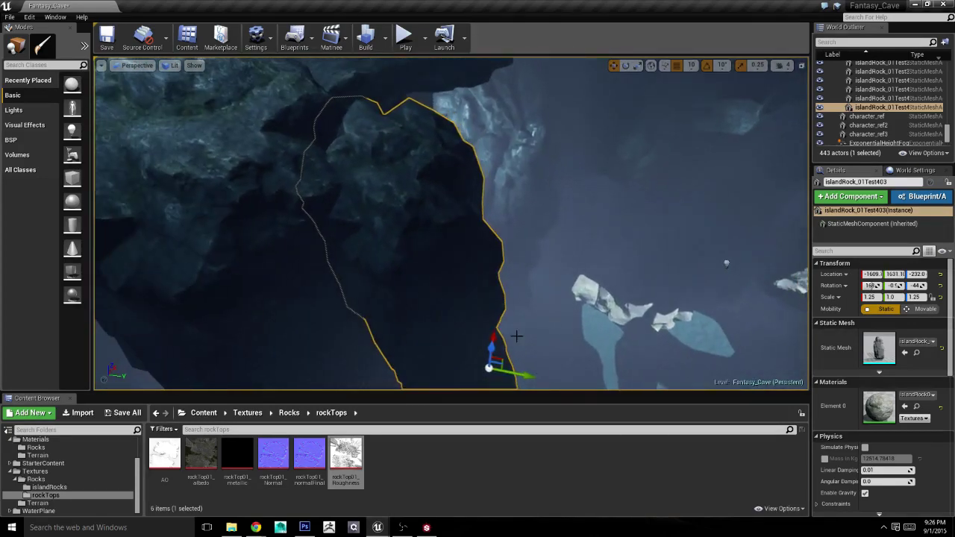
pyautogui.moveTo(521, 371); pyautogui.dragTo(486, 361)
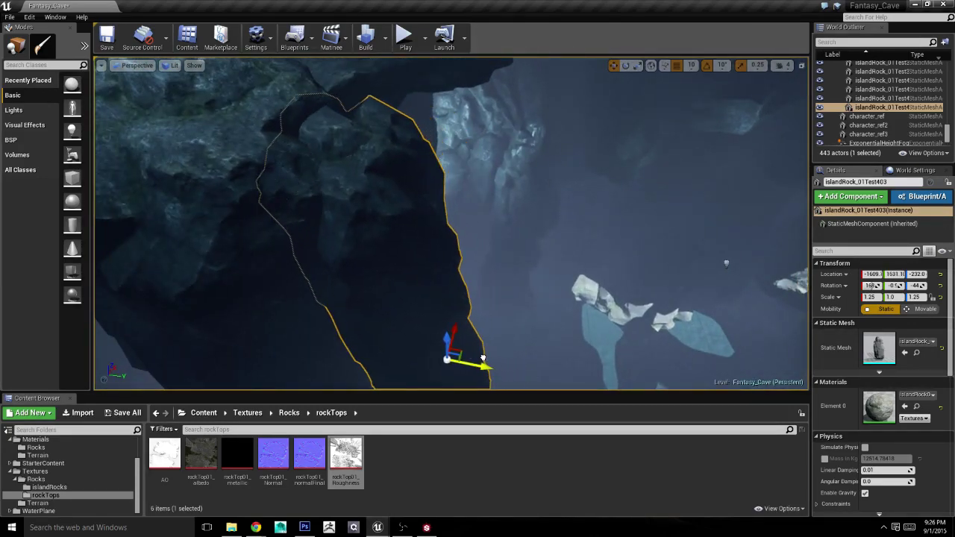
# Step: Select the rockTop6 platform, then the tall rock islandRock_01Test268
pyautogui.click(554, 287)
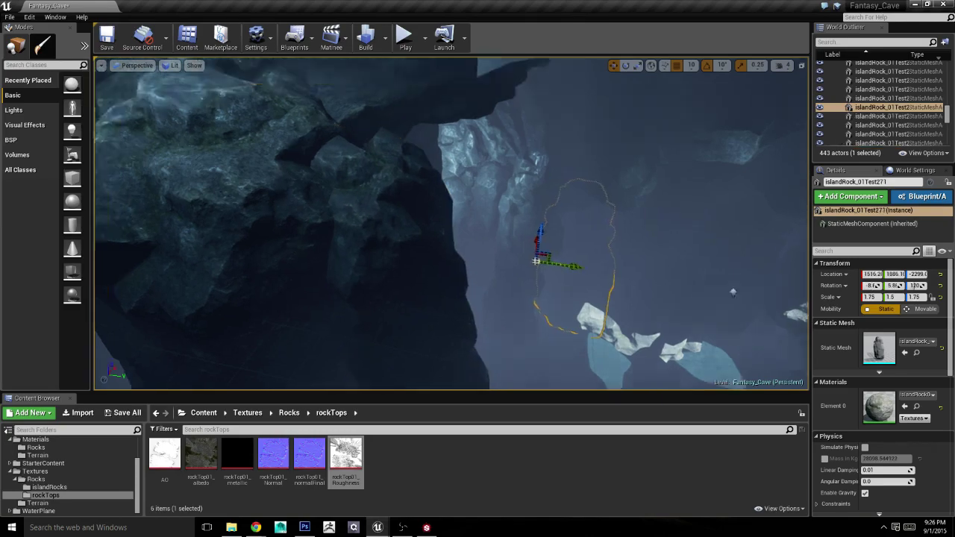
pyautogui.moveTo(554, 287)
pyautogui.mouseDown(button='right')
pyautogui.moveTo(554, 254)
pyautogui.moveTo(522, 276)
pyautogui.mouseUp(button='right')
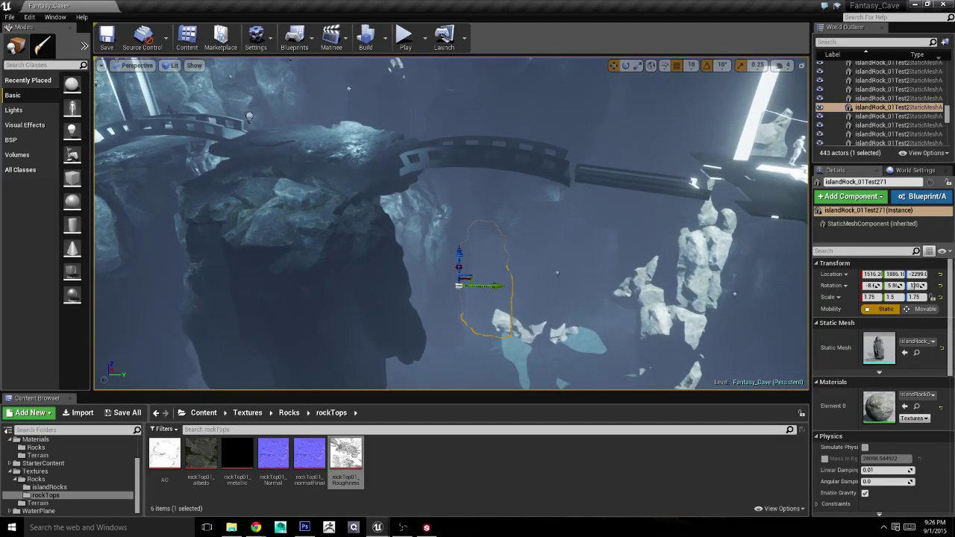
pyautogui.click(557, 273)
pyautogui.moveTo(557, 273); pyautogui.dragTo(525, 283, button='right')
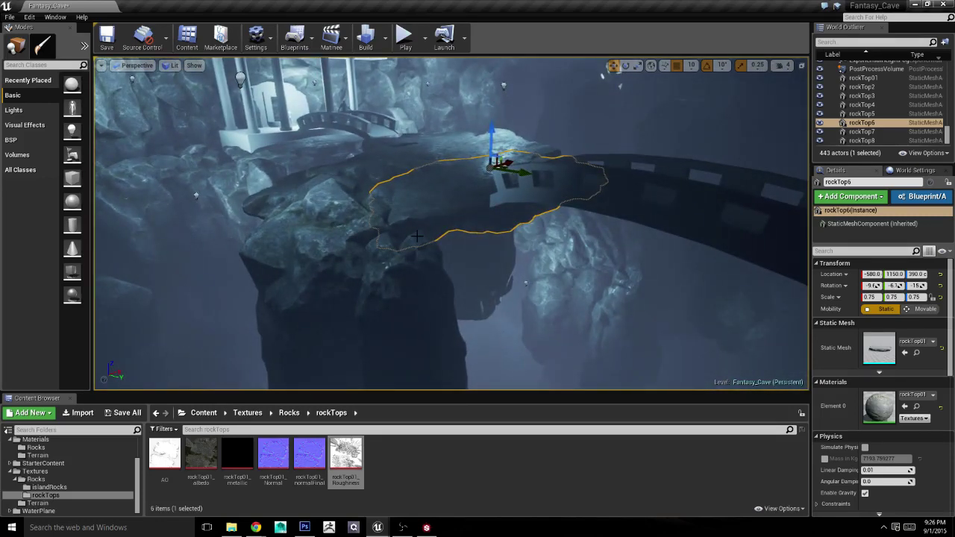
pyautogui.moveTo(416, 235)
pyautogui.mouseDown(button='right')
pyautogui.moveTo(417, 298)
pyautogui.moveTo(522, 302)
pyautogui.mouseUp(button='right')
pyautogui.click(535, 216)
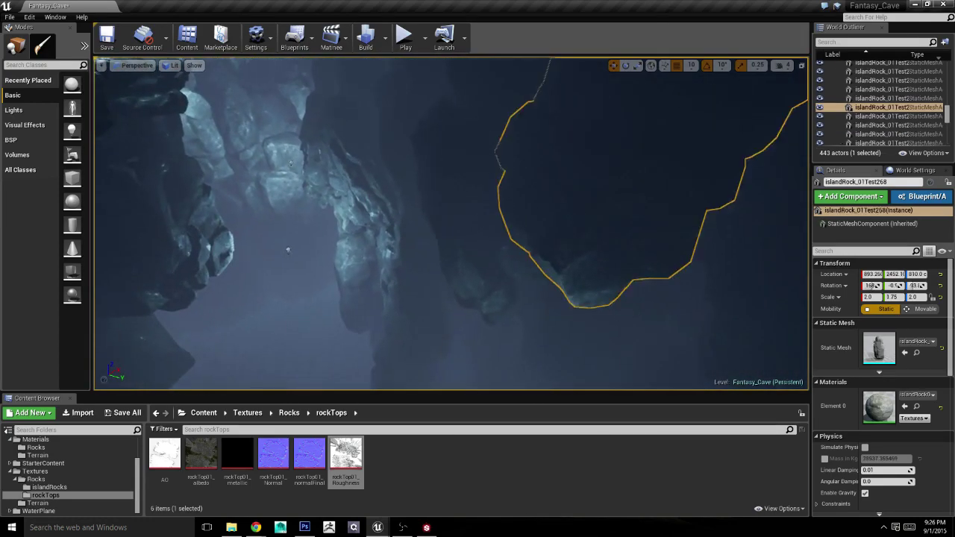
pyautogui.moveTo(535, 216)
pyautogui.mouseDown(button='right')
pyautogui.moveTo(648, 91)
pyautogui.moveTo(466, 245)
pyautogui.moveTo(568, 217)
pyautogui.mouseUp(button='right')
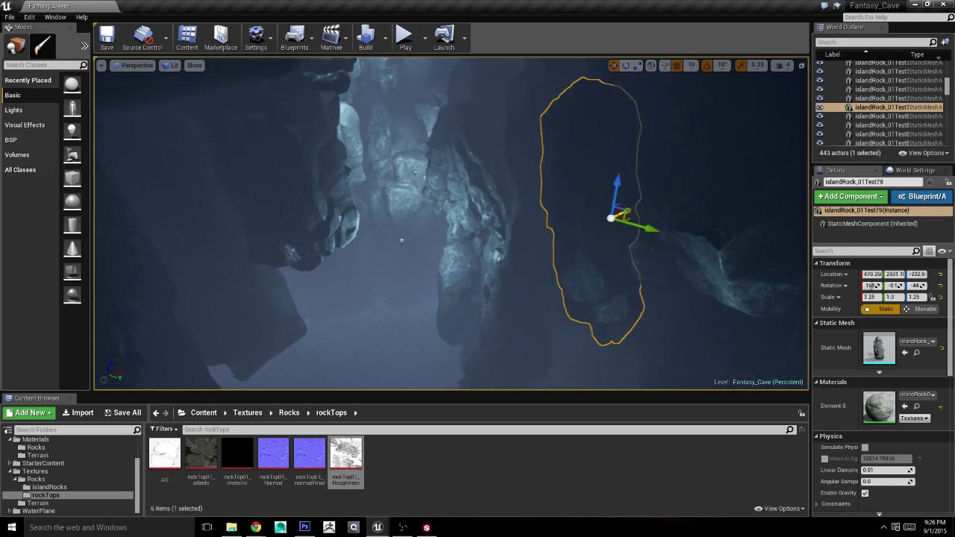
# Step: Duplicate islandRock_01Test268 and move the copy along X to about -1129
pyautogui.moveTo(634, 224)
pyautogui.keyDown('alt'); pyautogui.mouseDown()
pyautogui.moveTo(537, 321)
pyautogui.moveTo(458, 241)
pyautogui.moveTo(356, 209)
pyautogui.mouseUp(); pyautogui.keyUp('alt')
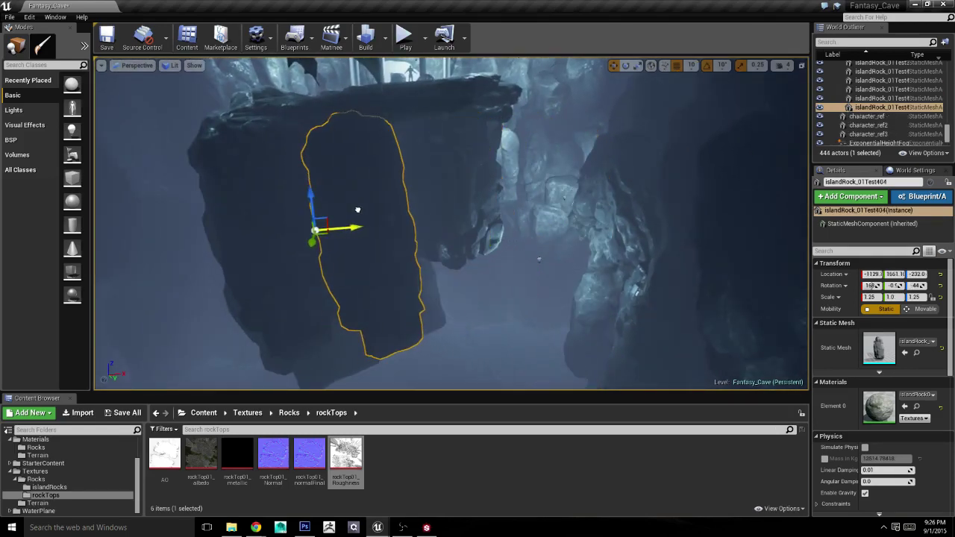
pyautogui.moveTo(356, 208); pyautogui.dragTo(358, 186, button='right')
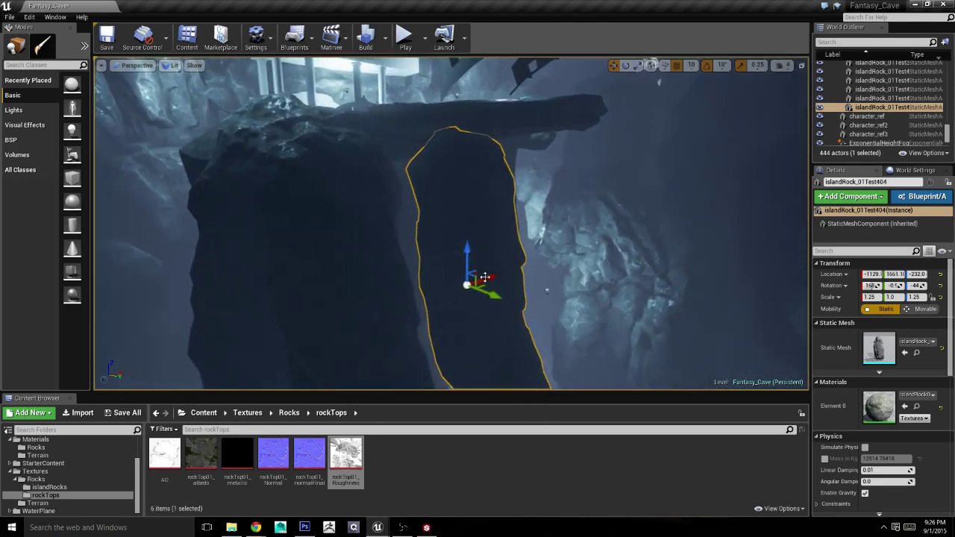
pyautogui.moveTo(487, 278); pyautogui.dragTo(470, 281)
pyautogui.moveTo(451, 282); pyautogui.dragTo(623, 371, button='right')
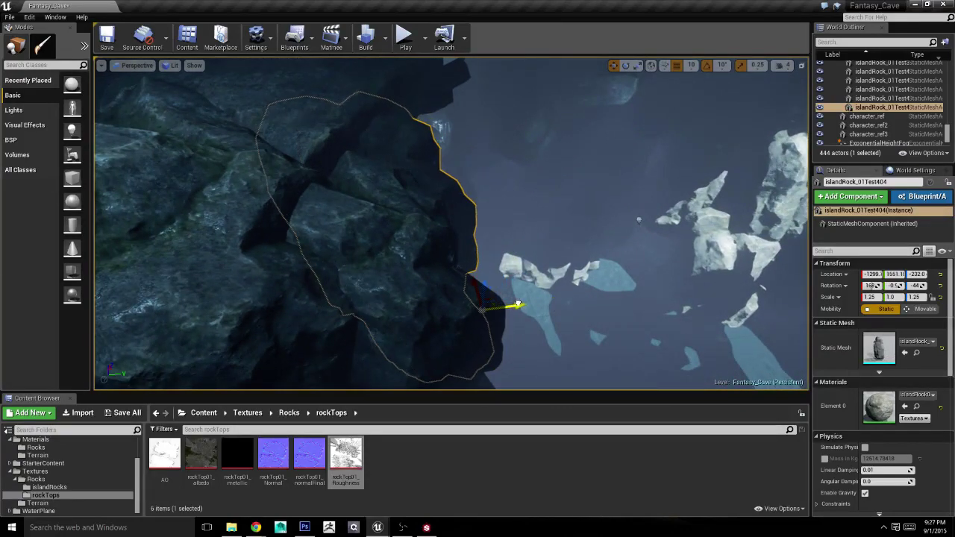
pyautogui.moveTo(482, 310); pyautogui.dragTo(482, 310, button='right')
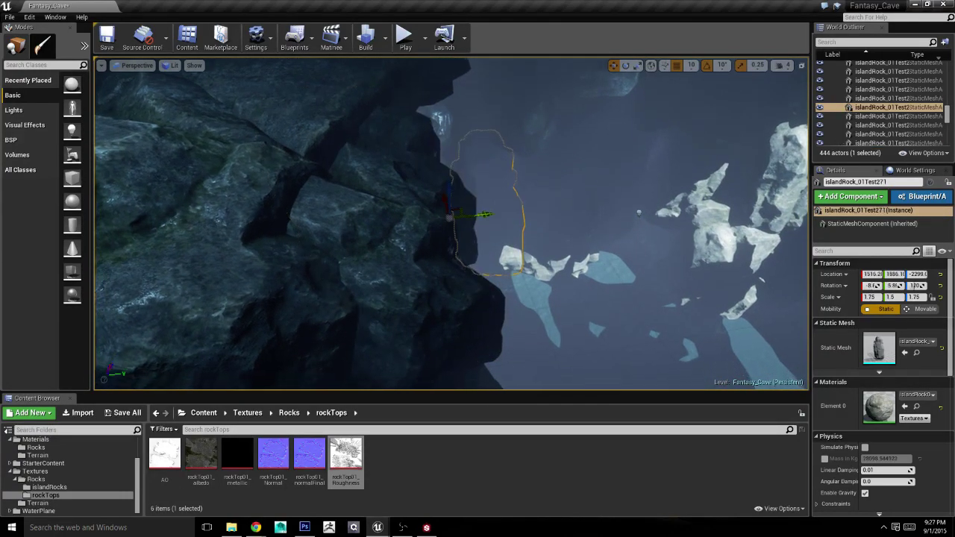
pyautogui.moveTo(503, 259); pyautogui.dragTo(503, 259, button='right')
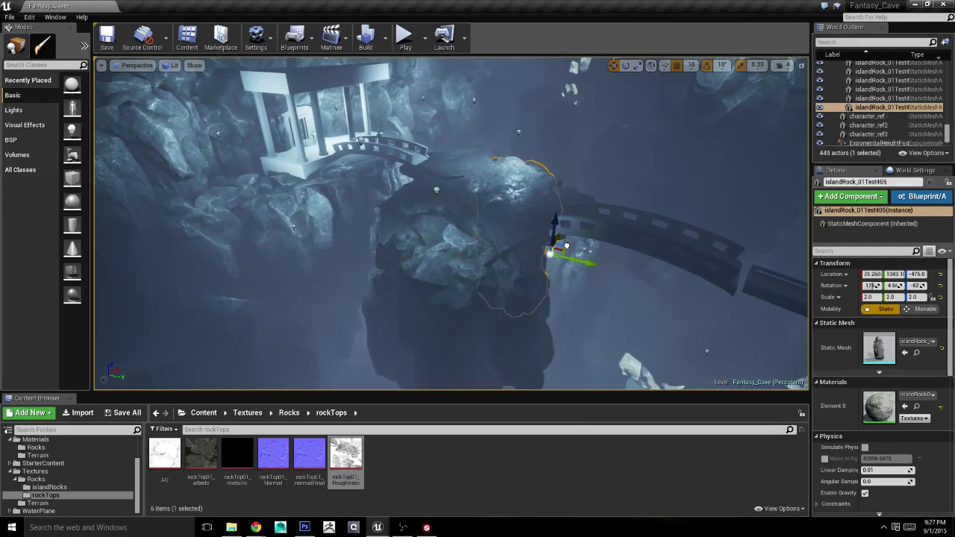
# Step: Rotate the selected rock 10 degrees and move it up and to the right
pyautogui.moveTo(566, 246); pyautogui.dragTo(566, 246, button='right')
pyautogui.press('e')
pyautogui.moveTo(555, 262); pyautogui.dragTo(514, 346)
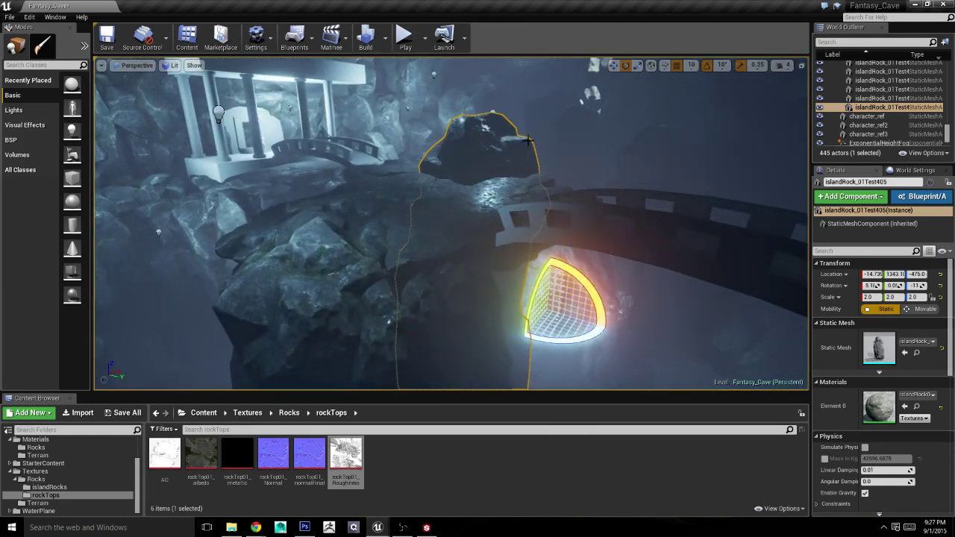
pyautogui.moveTo(530, 283); pyautogui.dragTo(530, 284, button='right')
pyautogui.press('w')
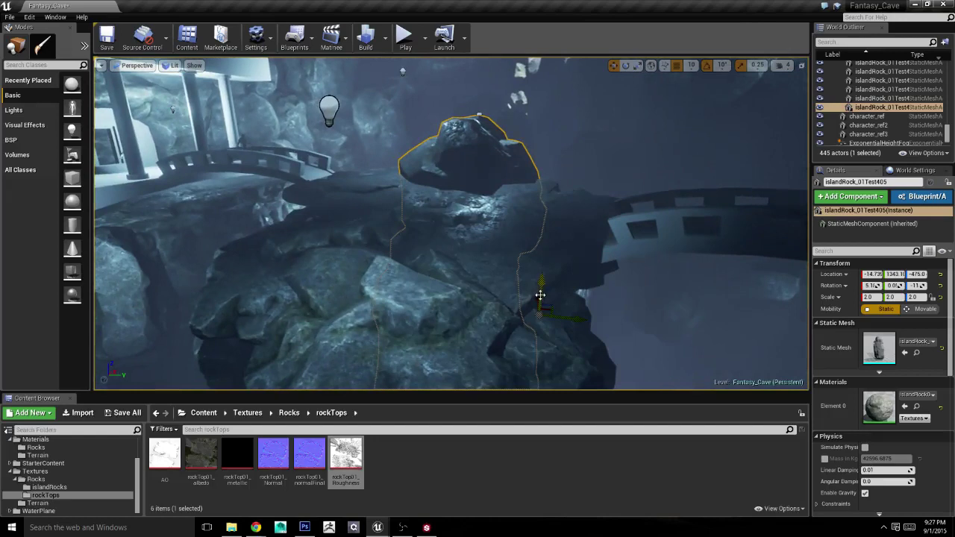
pyautogui.moveTo(539, 313); pyautogui.dragTo(538, 267)
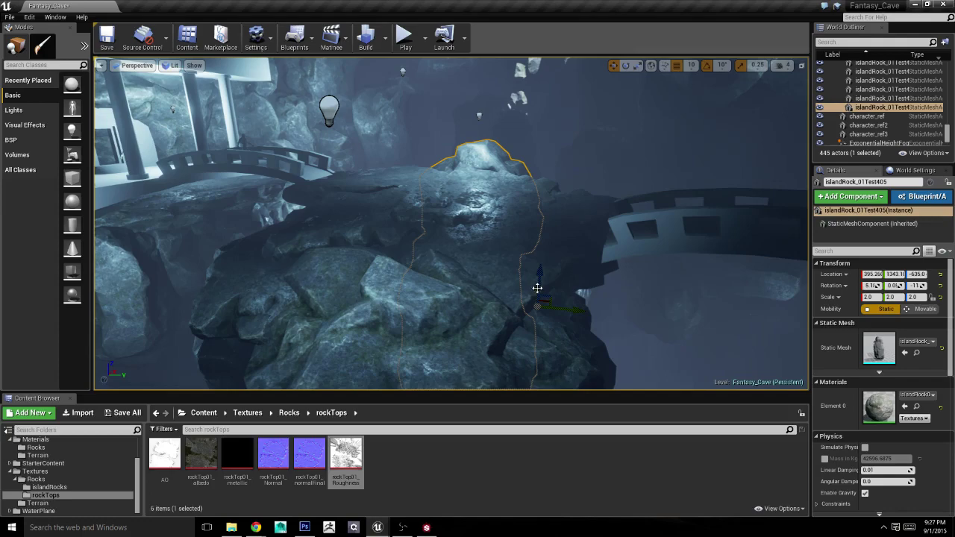
# Step: Slide the rock left along X and lower it on Z to -895
pyautogui.moveTo(537, 287); pyautogui.dragTo(537, 287, button='right')
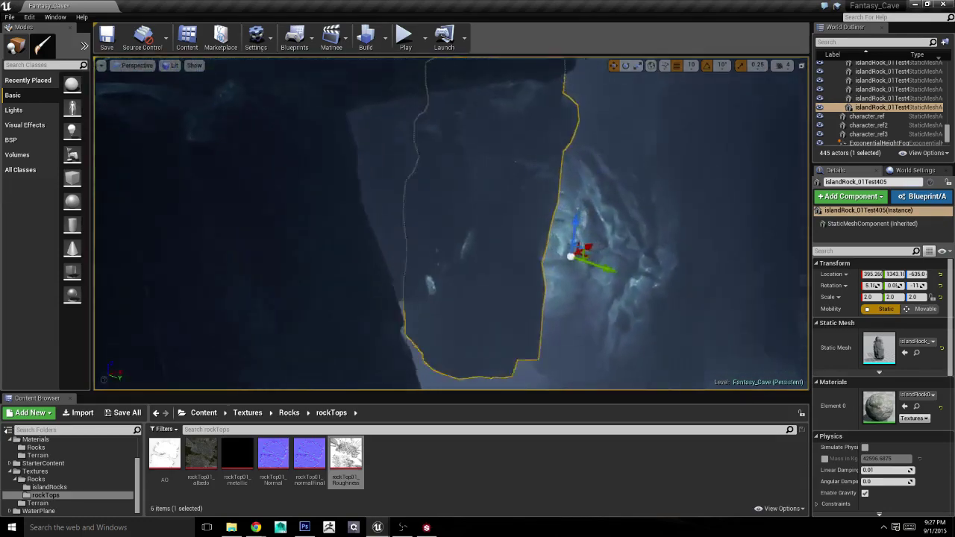
pyautogui.moveTo(592, 329); pyautogui.dragTo(593, 329, button='right')
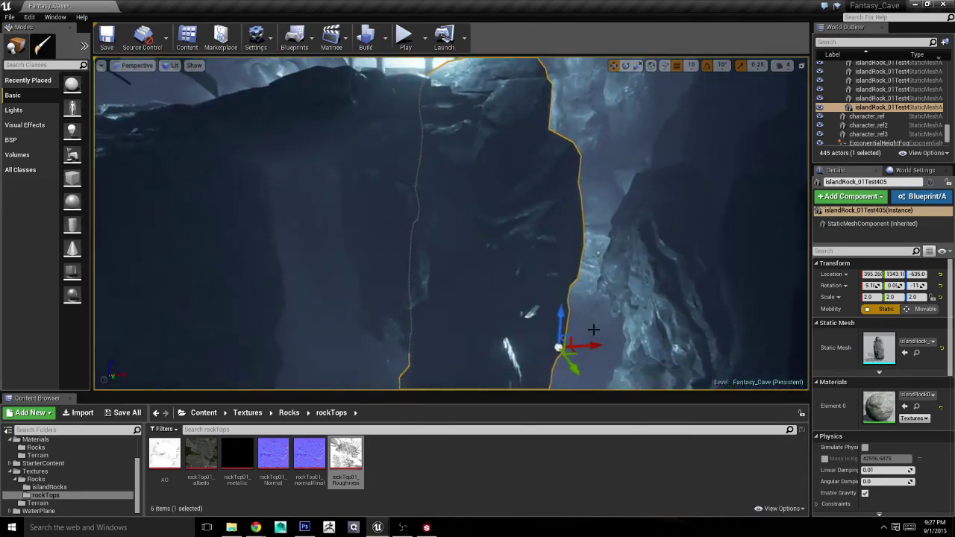
pyautogui.moveTo(593, 329)
pyautogui.mouseDown()
pyautogui.moveTo(498, 318)
pyautogui.moveTo(550, 325)
pyautogui.moveTo(540, 347)
pyautogui.mouseUp()
pyautogui.press('w')
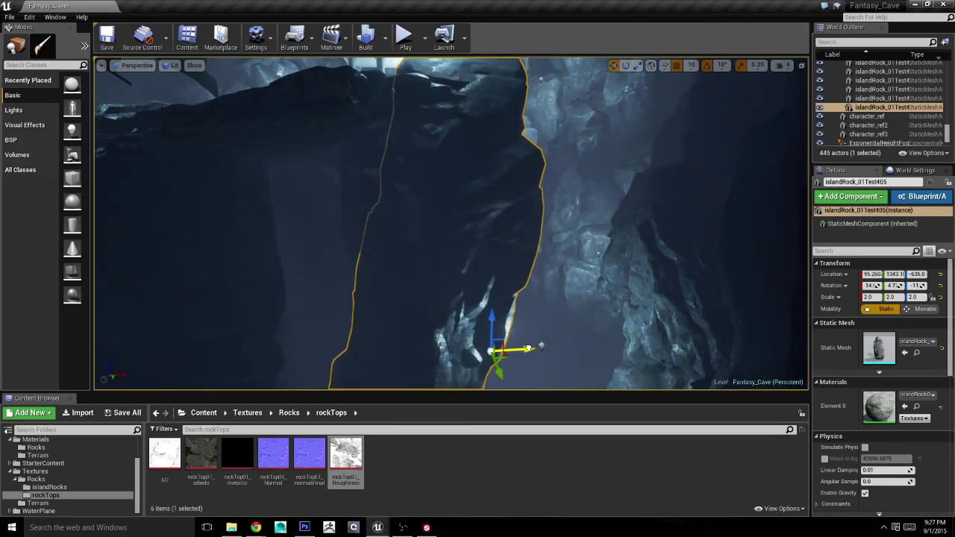
pyautogui.moveTo(493, 319); pyautogui.dragTo(496, 343)
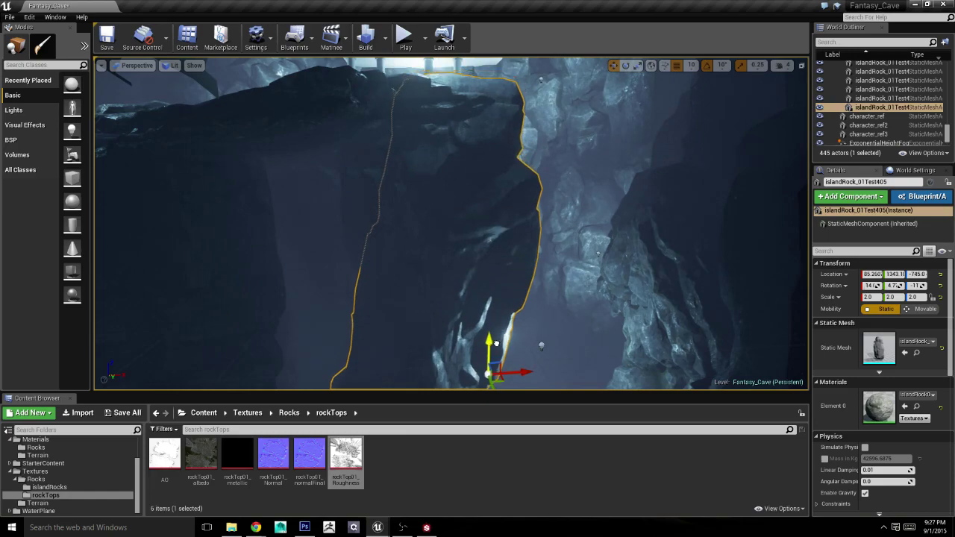
pyautogui.moveTo(496, 346); pyautogui.dragTo(147, 137, button='right')
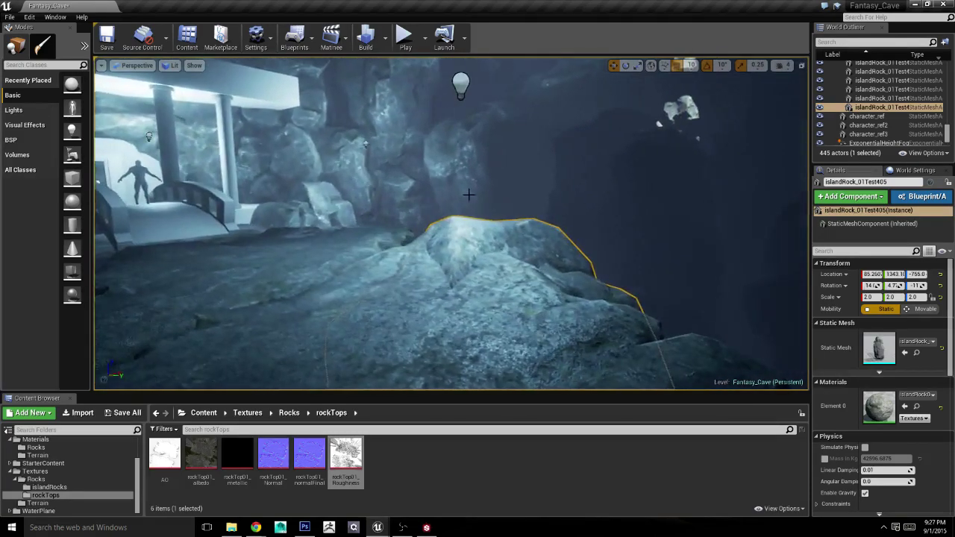
pyautogui.moveTo(469, 197); pyautogui.dragTo(567, 172, button='right')
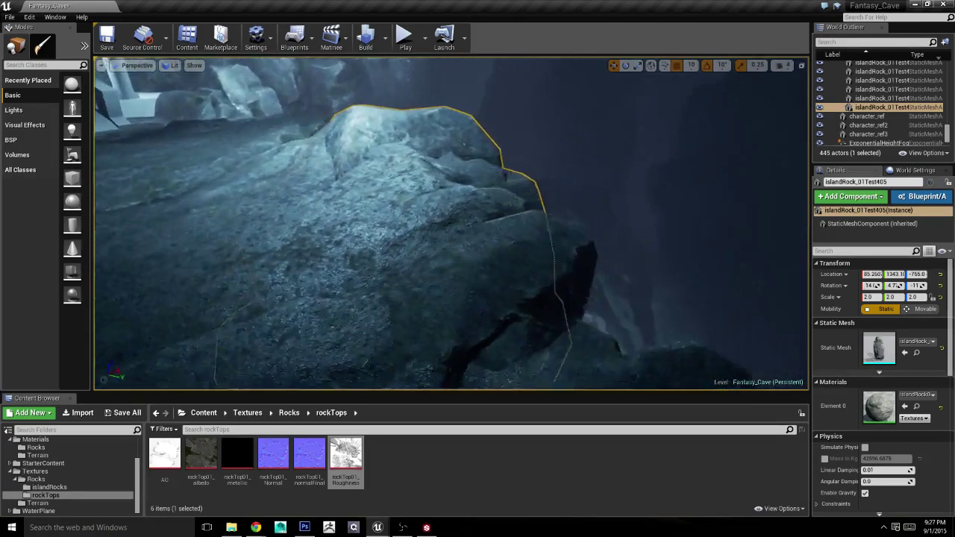
pyautogui.moveTo(443, 234); pyautogui.dragTo(470, 231, button='right')
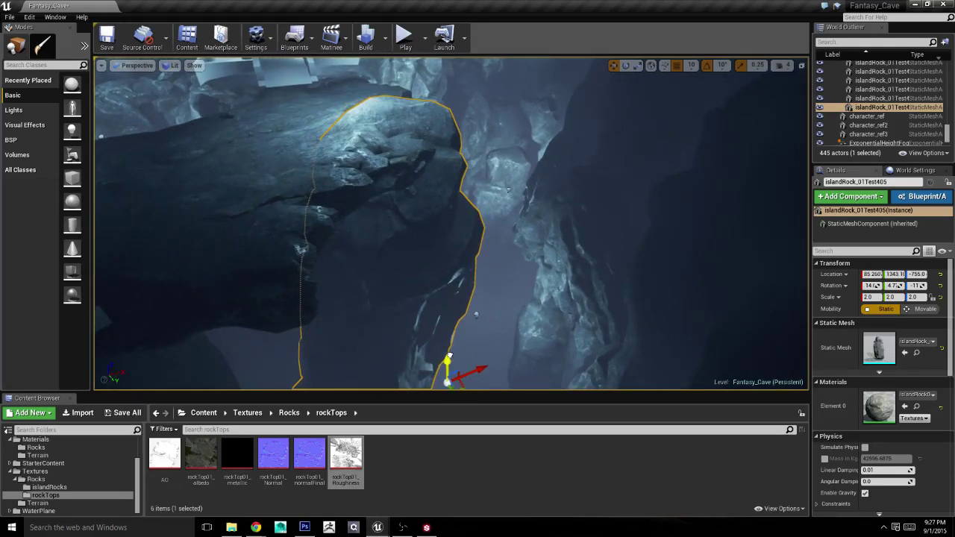
pyautogui.moveTo(448, 356); pyautogui.dragTo(453, 371)
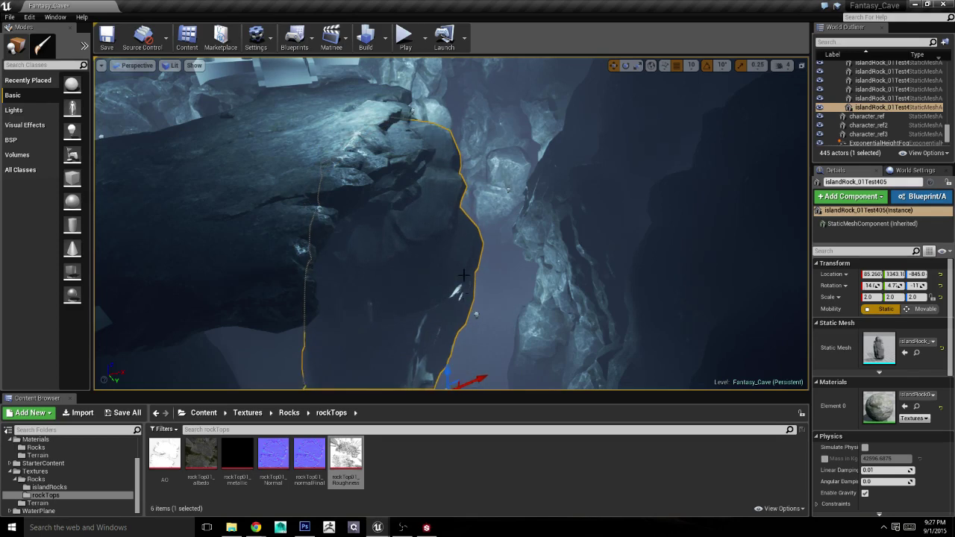
# Step: Select islandRock_01Test285, then the tall rock under the ledge
pyautogui.moveTo(462, 274); pyautogui.dragTo(477, 269, button='right')
pyautogui.click(494, 237)
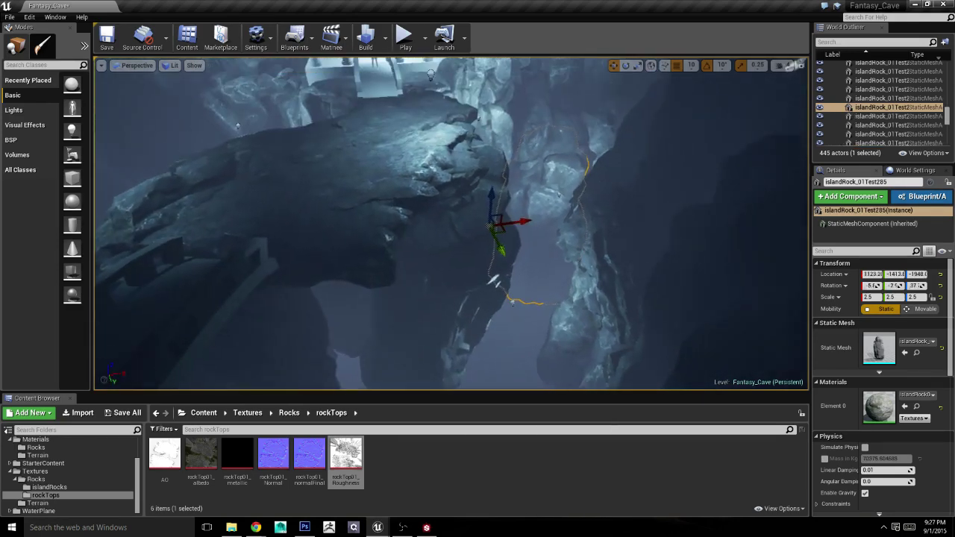
pyautogui.moveTo(540, 222); pyautogui.dragTo(552, 216, button='right')
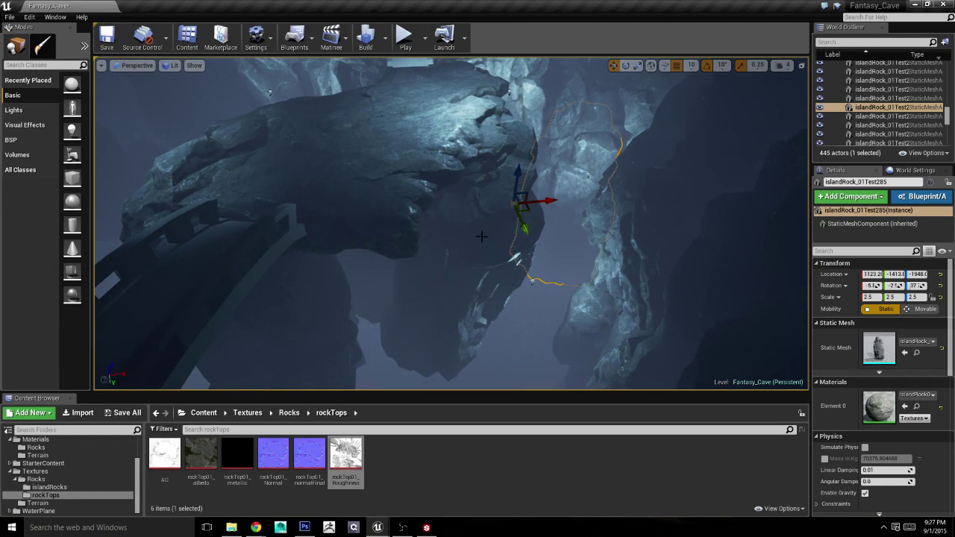
pyautogui.click(514, 284)
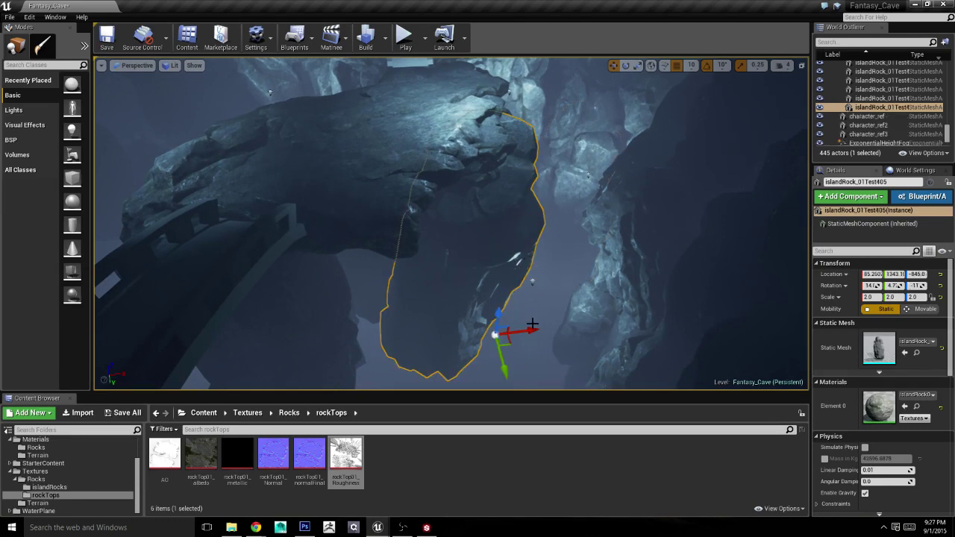
pyautogui.moveTo(531, 325)
pyautogui.mouseDown(button='right')
pyautogui.moveTo(515, 264)
pyautogui.moveTo(515, 321)
pyautogui.moveTo(549, 268)
pyautogui.mouseUp(button='right')
pyautogui.click(516, 264)
# Step: Reselect the tall rock and slide it left along X to about -184.7
pyautogui.click(548, 269)
pyautogui.moveTo(560, 373); pyautogui.dragTo(573, 317, button='right')
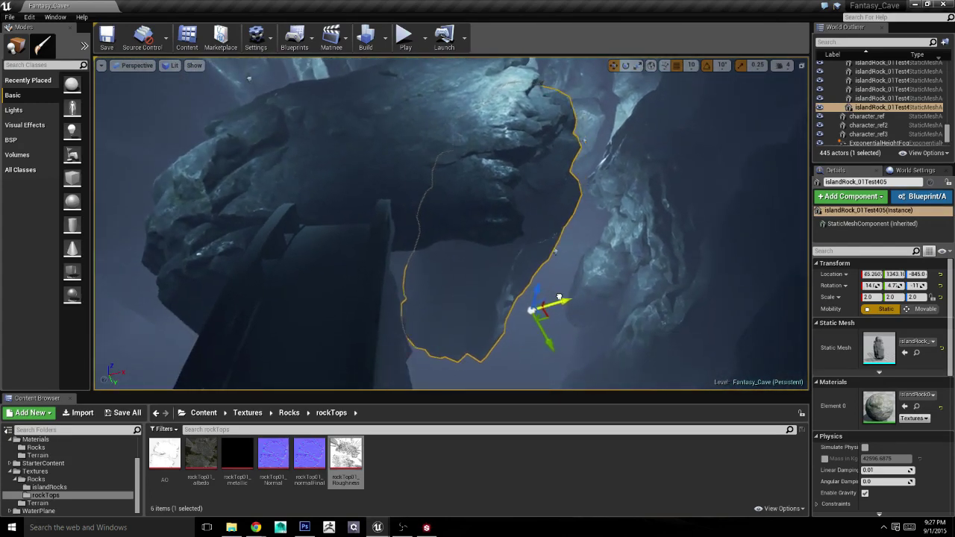
pyautogui.moveTo(561, 301); pyautogui.dragTo(526, 304)
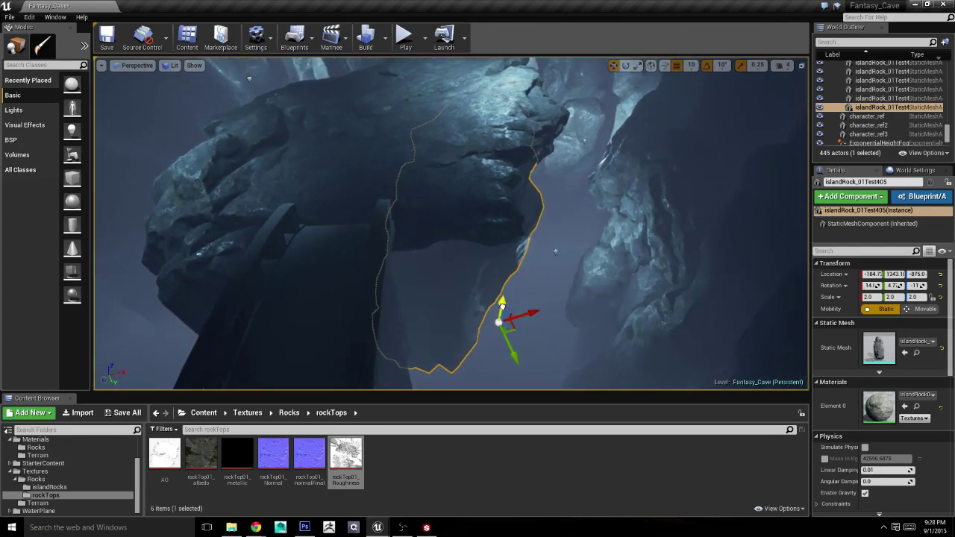
pyautogui.moveTo(501, 303)
pyautogui.mouseDown(button='right')
pyautogui.moveTo(462, 291)
pyautogui.moveTo(547, 243)
pyautogui.mouseUp(button='right')
pyautogui.click(462, 291)
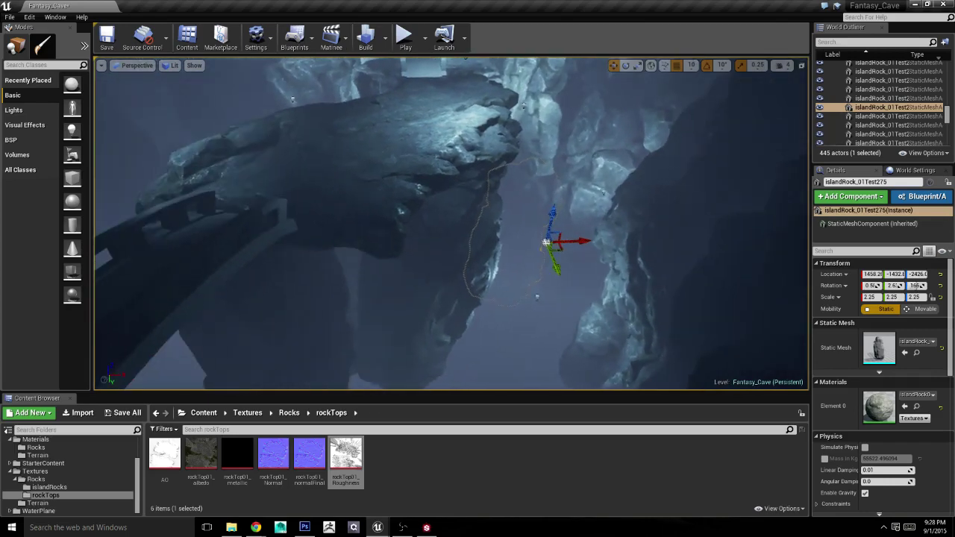
# Step: Duplicate islandRock_01Test405 and rotate the new copy
pyautogui.click(455, 345)
pyautogui.moveTo(455, 344); pyautogui.dragTo(484, 298, button='right')
pyautogui.moveTo(502, 299)
pyautogui.keyDown('alt'); pyautogui.mouseDown()
pyautogui.moveTo(468, 299)
pyautogui.moveTo(448, 373)
pyautogui.moveTo(433, 347)
pyautogui.mouseUp(); pyautogui.keyUp('alt')
pyautogui.press('e')
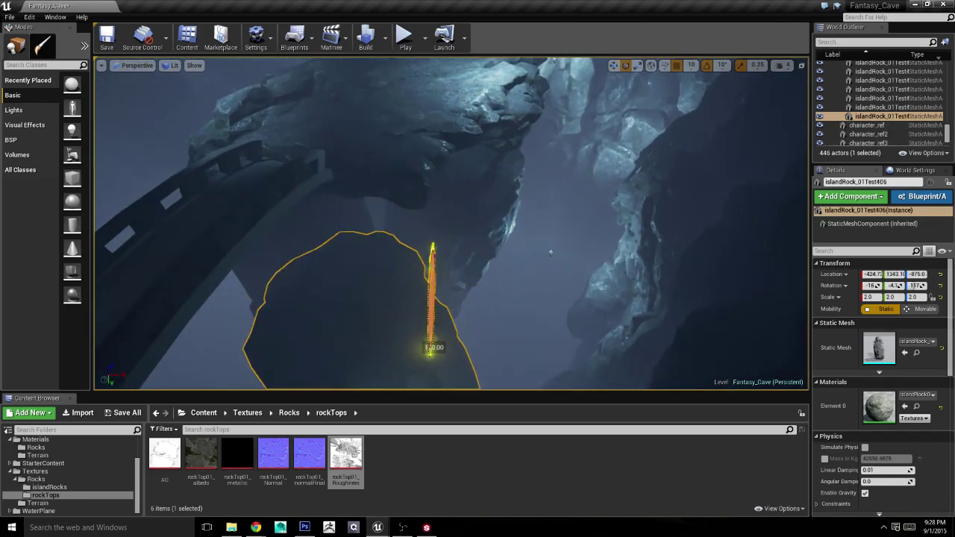
pyautogui.rightClick(502, 145)
pyautogui.press('Escape')
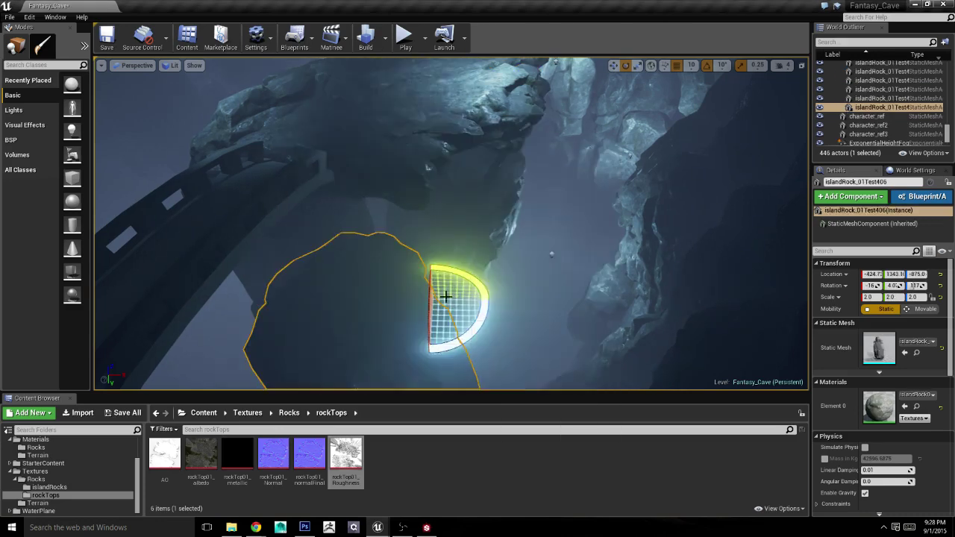
pyautogui.moveTo(488, 300); pyautogui.dragTo(458, 262)
# Step: Move the copy back along Y and raise it under the ledge to about -184.7, 573.1, -555.0
pyautogui.press('w')
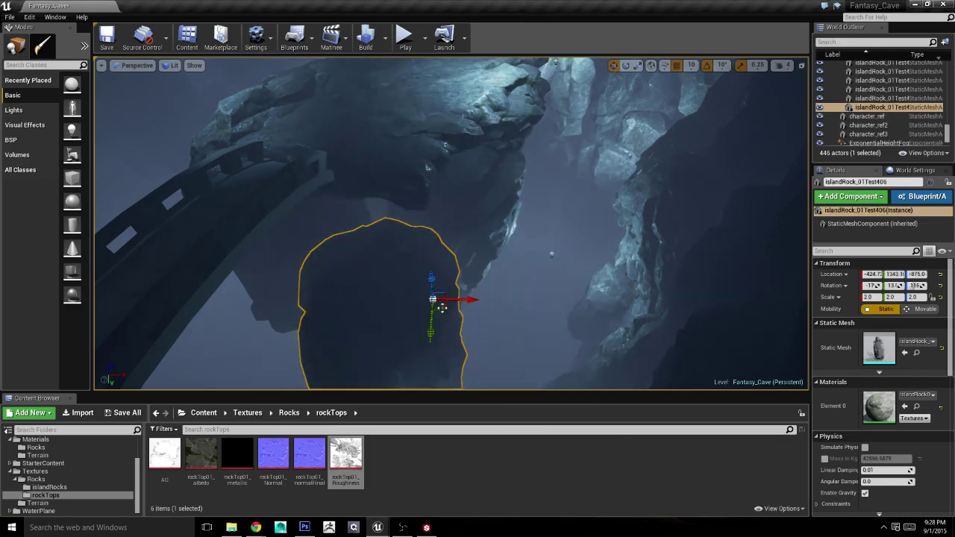
pyautogui.moveTo(425, 305); pyautogui.dragTo(437, 226)
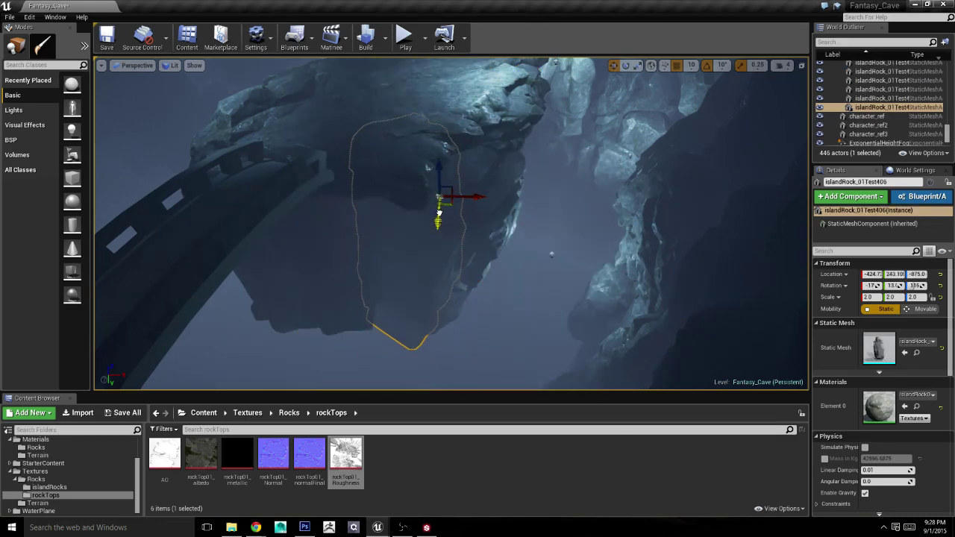
pyautogui.moveTo(478, 200)
pyautogui.keyDown('shift'); pyautogui.mouseDown()
pyautogui.moveTo(473, 123)
pyautogui.moveTo(502, 312)
pyautogui.moveTo(518, 294)
pyautogui.mouseUp(); pyautogui.keyUp('shift')
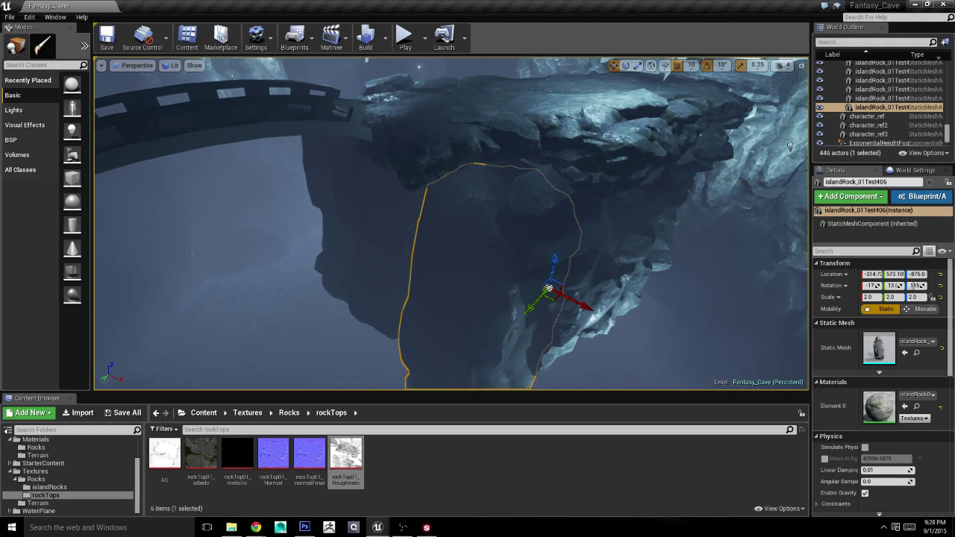
pyautogui.moveTo(554, 269); pyautogui.dragTo(548, 211)
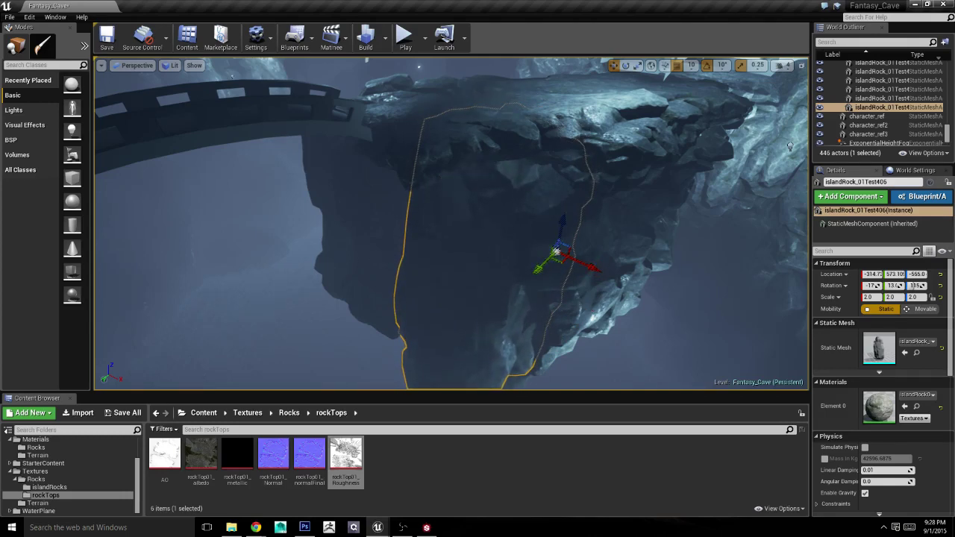
pyautogui.click(556, 252)
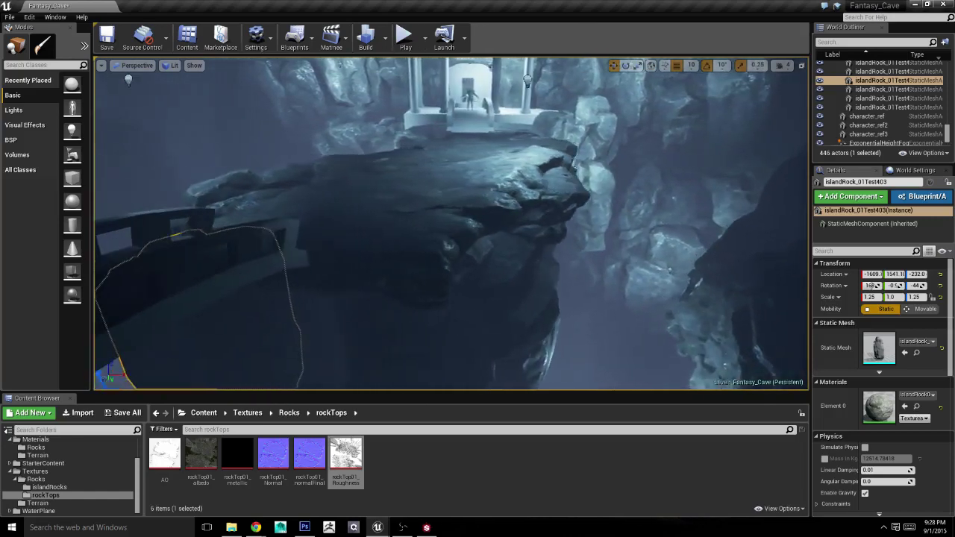
pyautogui.moveTo(451, 223)
pyautogui.mouseDown(button='right')
pyautogui.moveTo(478, 231)
pyautogui.moveTo(434, 240)
pyautogui.mouseUp(button='right')
pyautogui.click(434, 240)
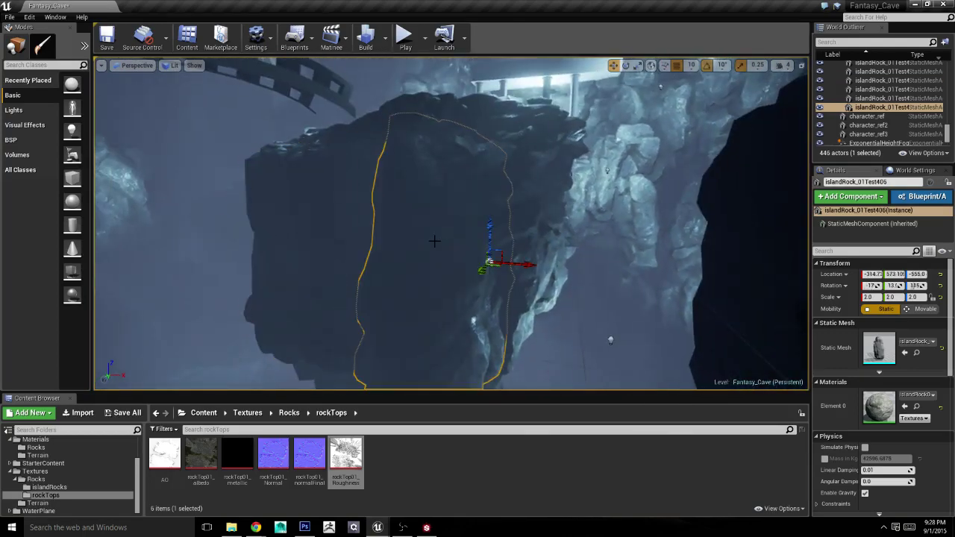
pyautogui.moveTo(526, 261); pyautogui.dragTo(538, 264)
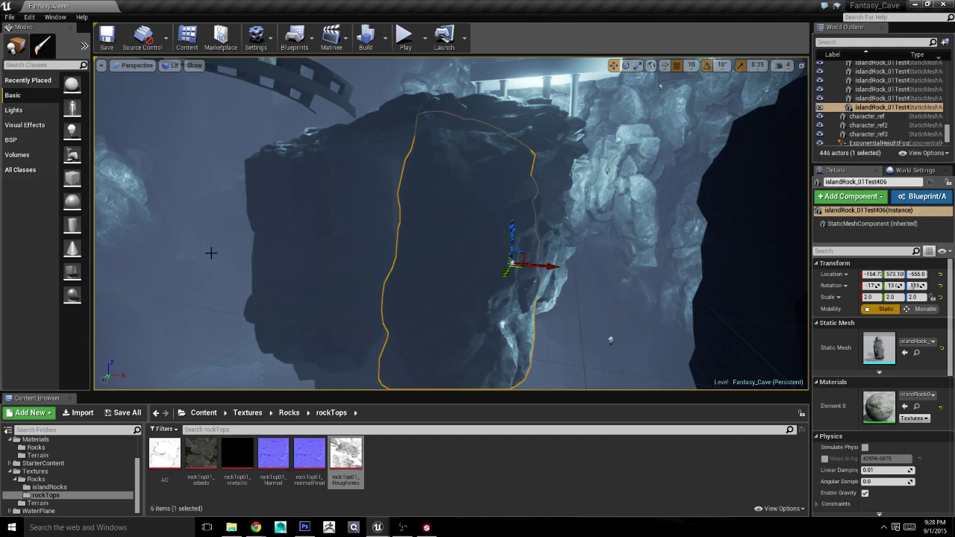
# Step: Select islandRock_01Test193 and save the Fantasy_Cave map with Ctrl+S
pyautogui.moveTo(211, 252); pyautogui.dragTo(211, 253, button='right')
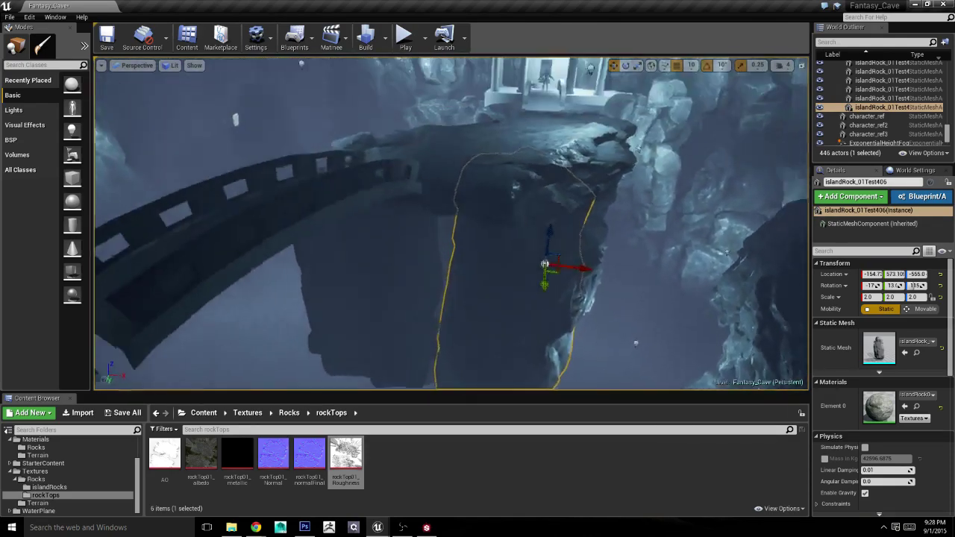
pyautogui.moveTo(391, 292); pyautogui.dragTo(390, 292, button='right')
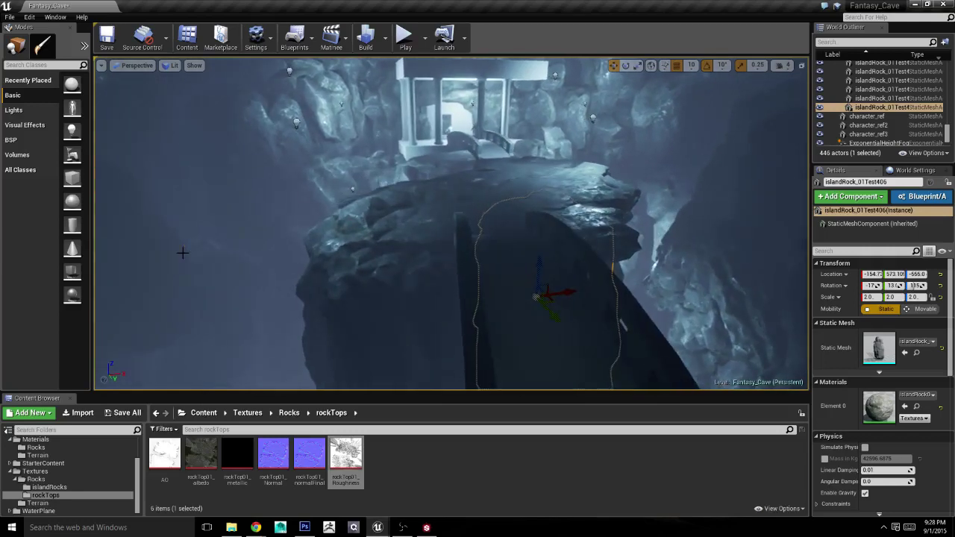
pyautogui.click(182, 253)
pyautogui.hotkey('ctrl', 's')
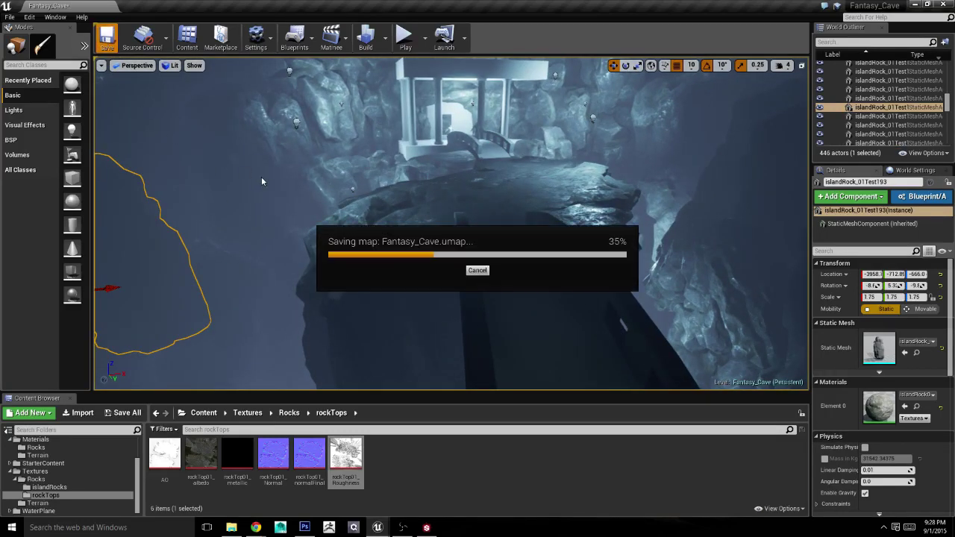
pyautogui.scroll(3, 264, 167)
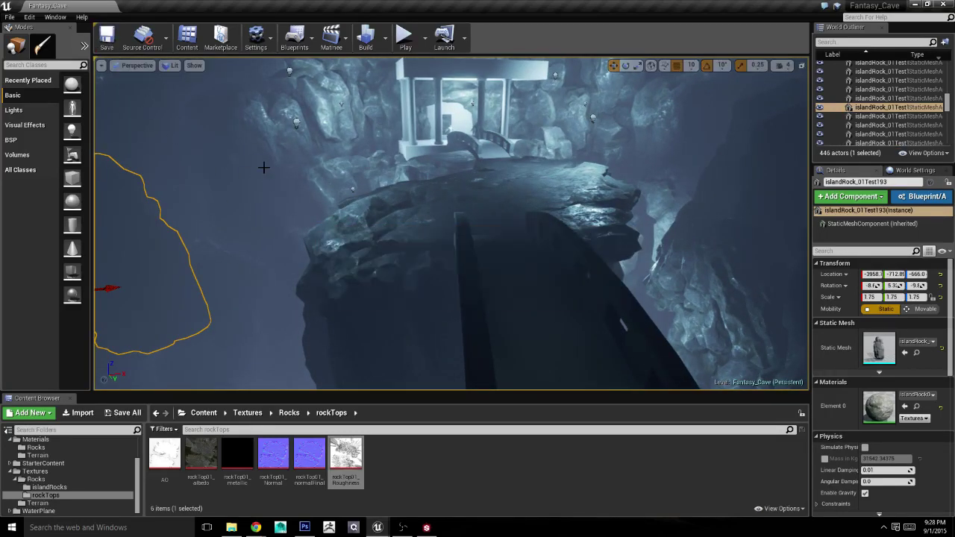
# Step: Duplicate the rock as islandRock_01Test407, frame it, and lower it deep into the chasm
pyautogui.moveTo(519, 250)
pyautogui.mouseDown(button='right')
pyautogui.moveTo(586, 80)
pyautogui.moveTo(456, 296)
pyautogui.moveTo(410, 272)
pyautogui.mouseUp(button='right')
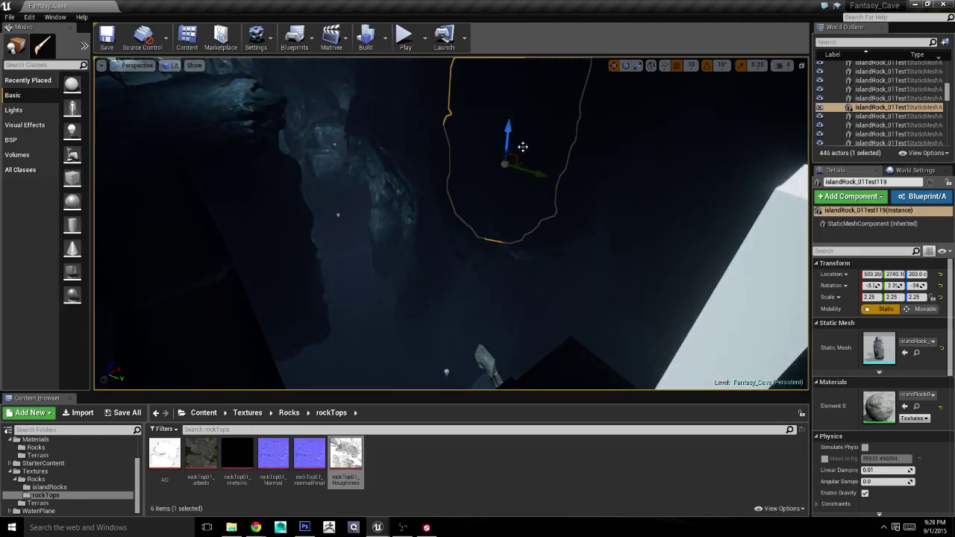
pyautogui.keyDown('alt'); pyautogui.moveTo(522, 146); pyautogui.dragTo(230, 263); pyautogui.keyUp('alt')
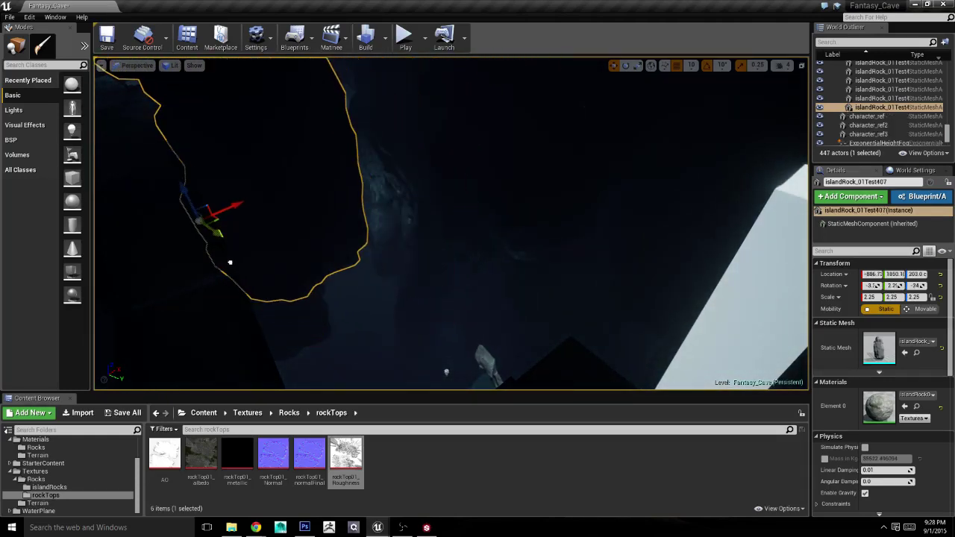
pyautogui.press('f')
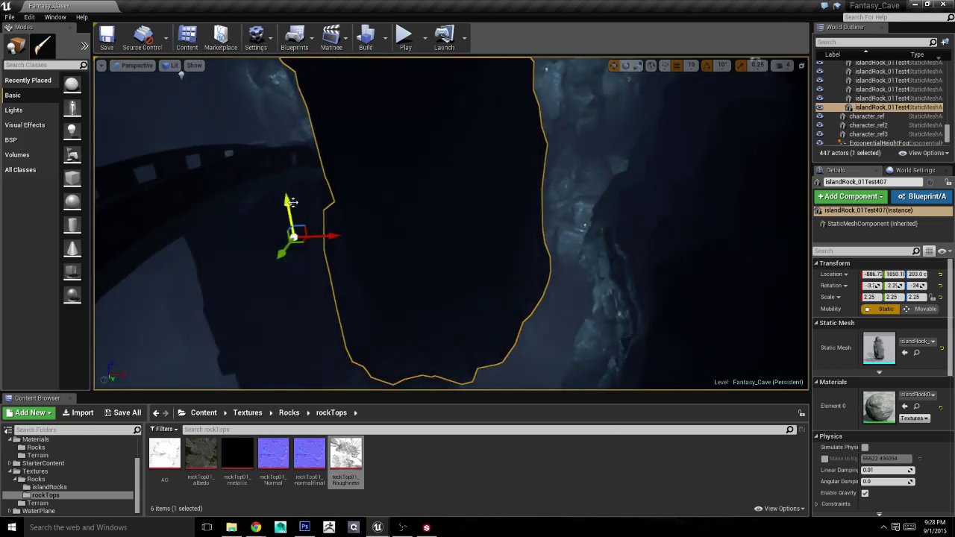
pyautogui.moveTo(291, 202); pyautogui.dragTo(292, 253)
pyautogui.moveTo(387, 328); pyautogui.dragTo(428, 246, button='right')
# Step: Adjust the copy along Y and X to about -1096, 1560, -1117
pyautogui.moveTo(418, 243)
pyautogui.mouseDown()
pyautogui.moveTo(428, 242)
pyautogui.moveTo(405, 254)
pyautogui.moveTo(370, 224)
pyautogui.mouseUp()
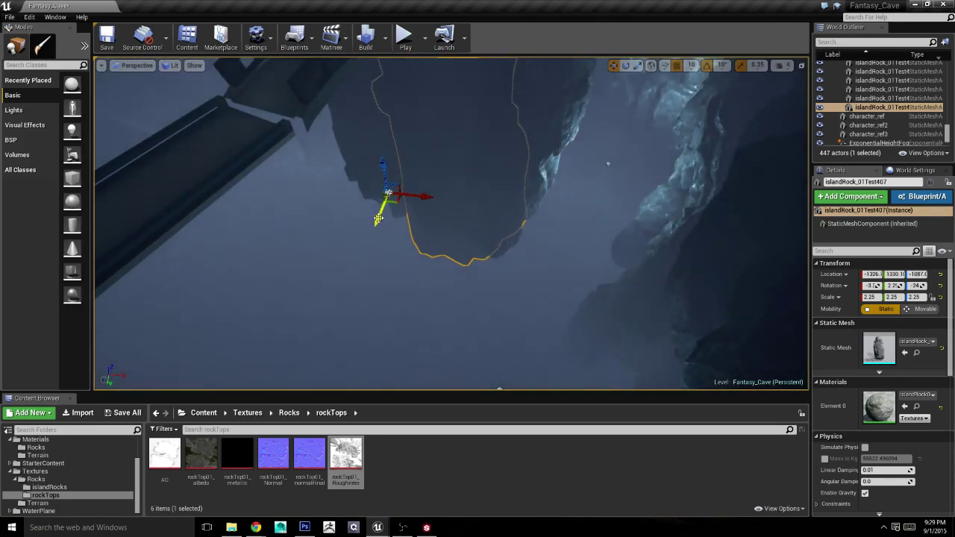
pyautogui.moveTo(378, 219)
pyautogui.mouseDown(button='right')
pyautogui.moveTo(388, 246)
pyautogui.moveTo(329, 334)
pyautogui.mouseUp(button='right')
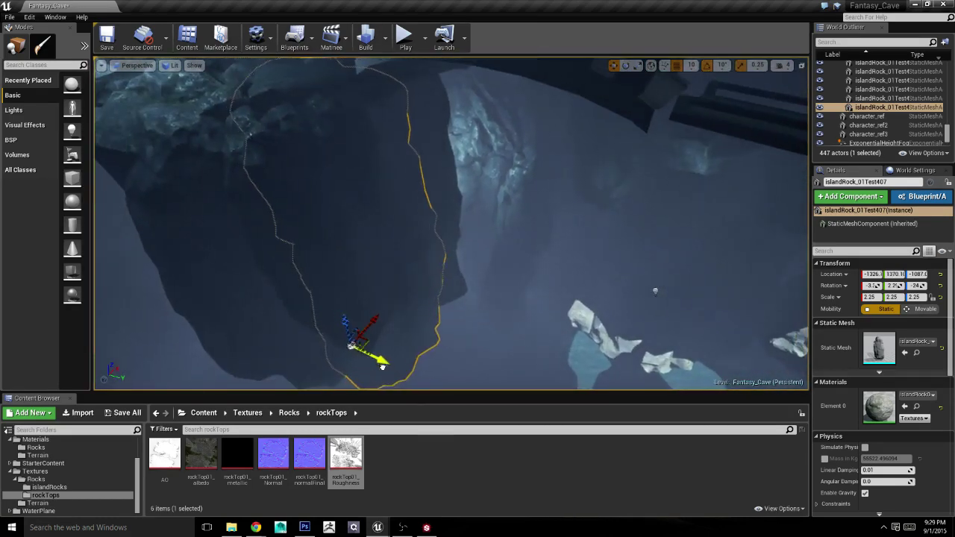
pyautogui.moveTo(382, 366); pyautogui.dragTo(408, 371)
pyautogui.moveTo(421, 365)
pyautogui.mouseDown(button='right')
pyautogui.moveTo(351, 365)
pyautogui.moveTo(367, 353)
pyautogui.mouseUp(button='right')
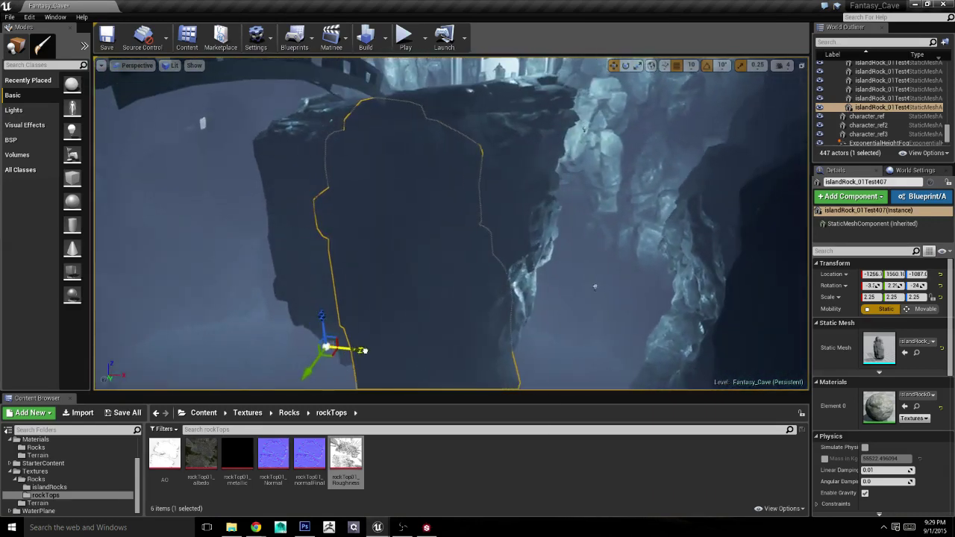
pyautogui.moveTo(362, 349); pyautogui.dragTo(381, 352)
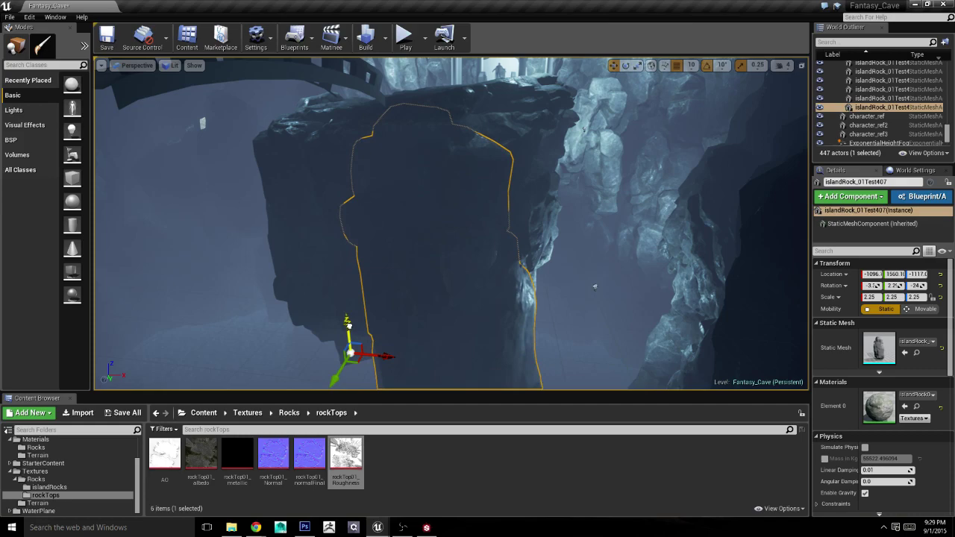
pyautogui.click(595, 284)
pyautogui.moveTo(594, 284)
pyautogui.mouseDown(button='right')
pyautogui.moveTo(702, 363)
pyautogui.moveTo(751, 246)
pyautogui.moveTo(716, 254)
pyautogui.mouseUp(button='right')
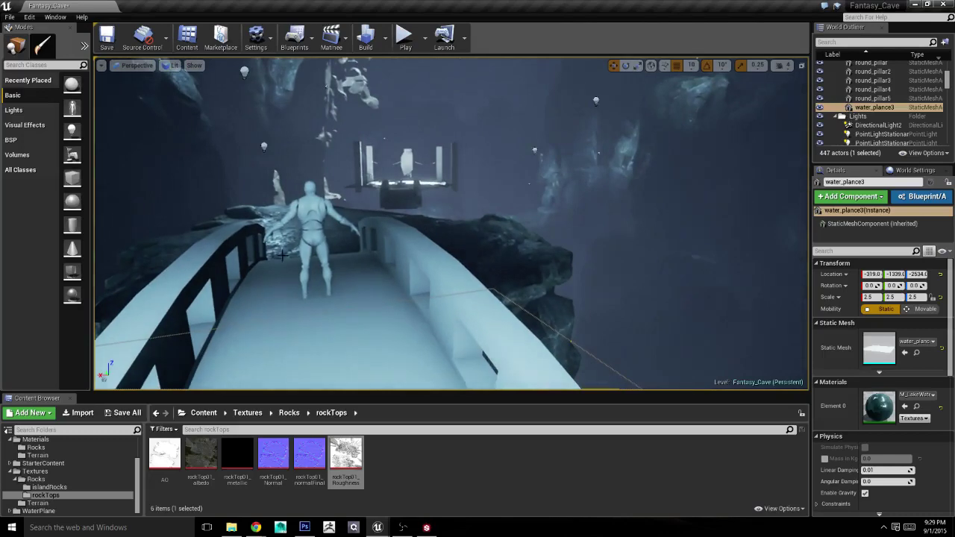
pyautogui.click(306, 228)
pyautogui.press('f')
pyautogui.keyDown('alt'); pyautogui.moveTo(306, 228); pyautogui.dragTo(417, 247); pyautogui.keyUp('alt')
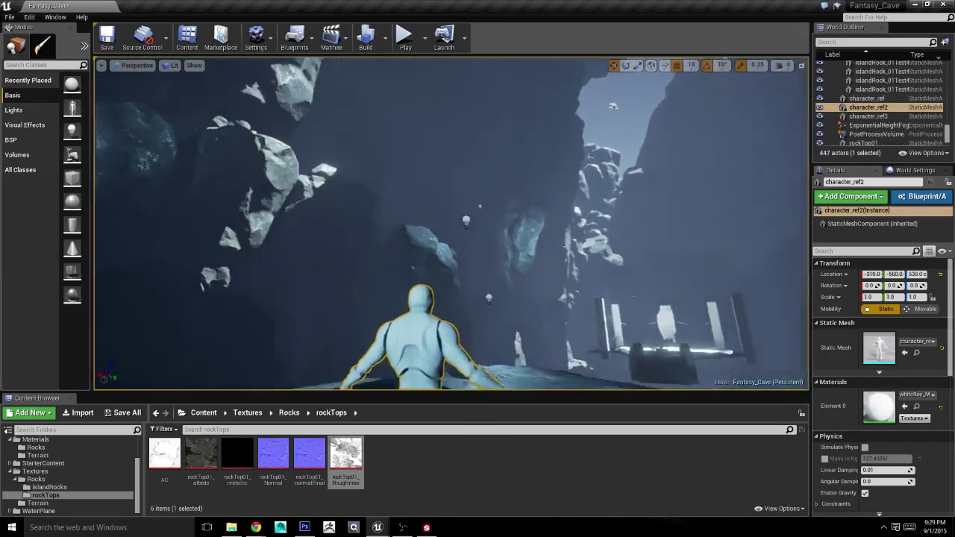
pyautogui.moveTo(450, 224); pyautogui.dragTo(414, 220, button='right')
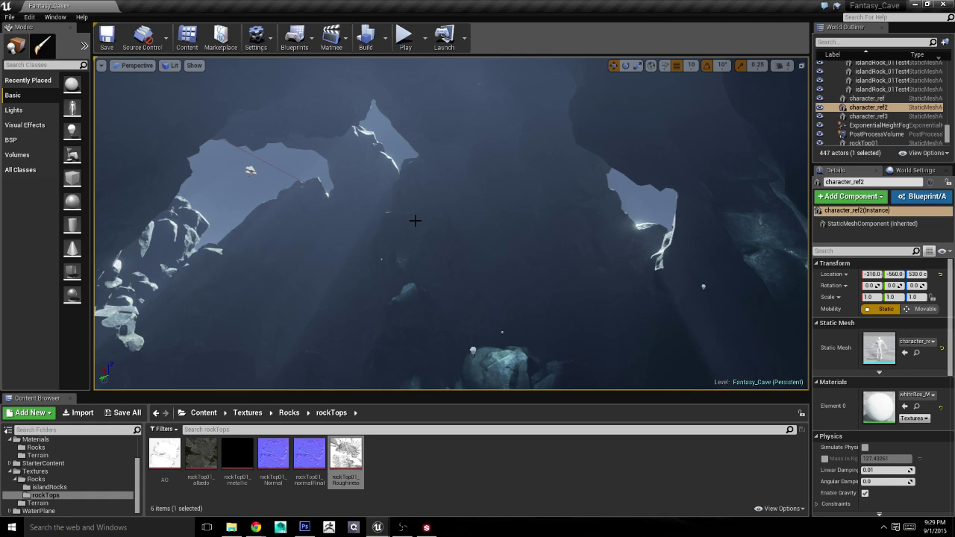
pyautogui.moveTo(416, 220); pyautogui.dragTo(416, 220, button='right')
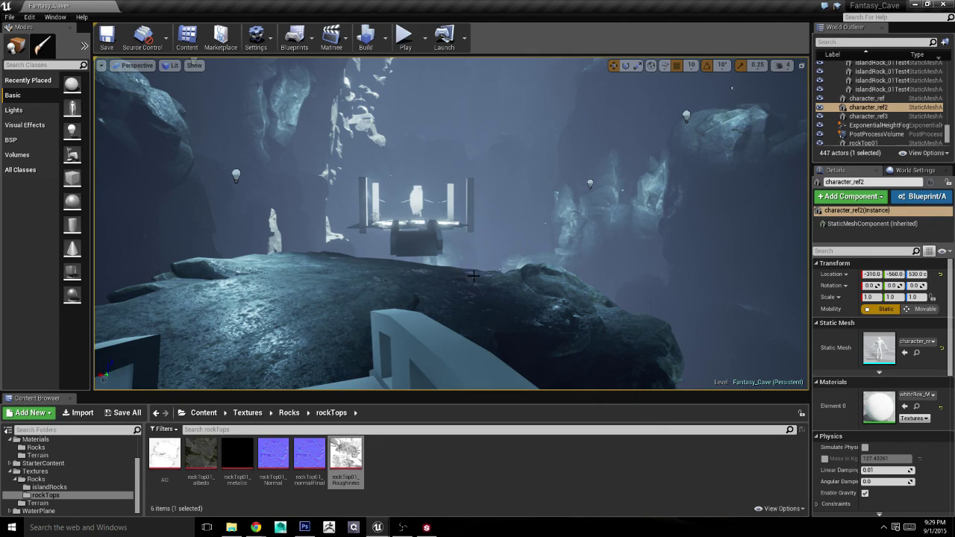
pyautogui.moveTo(473, 275); pyautogui.dragTo(473, 224, button='right')
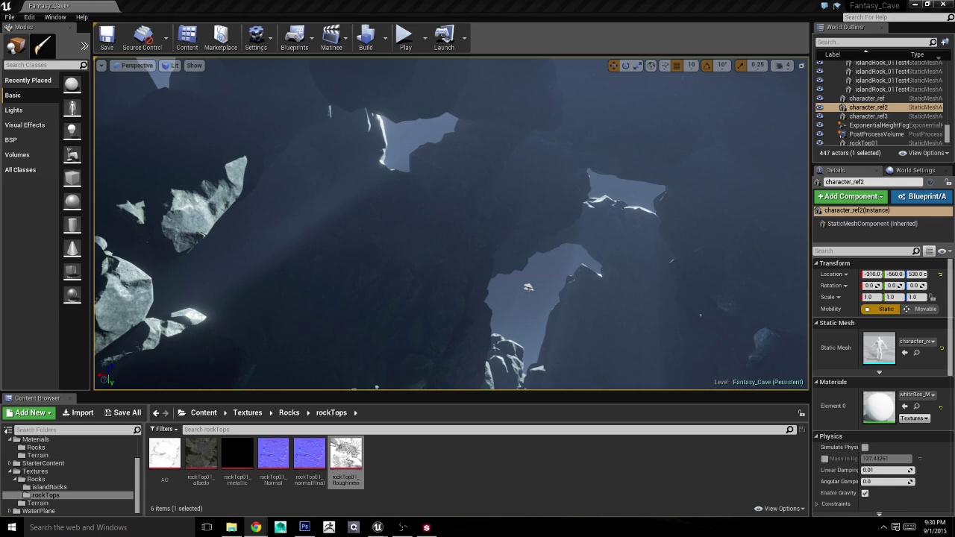
pyautogui.moveTo(561, 224); pyautogui.dragTo(562, 224, button='right')
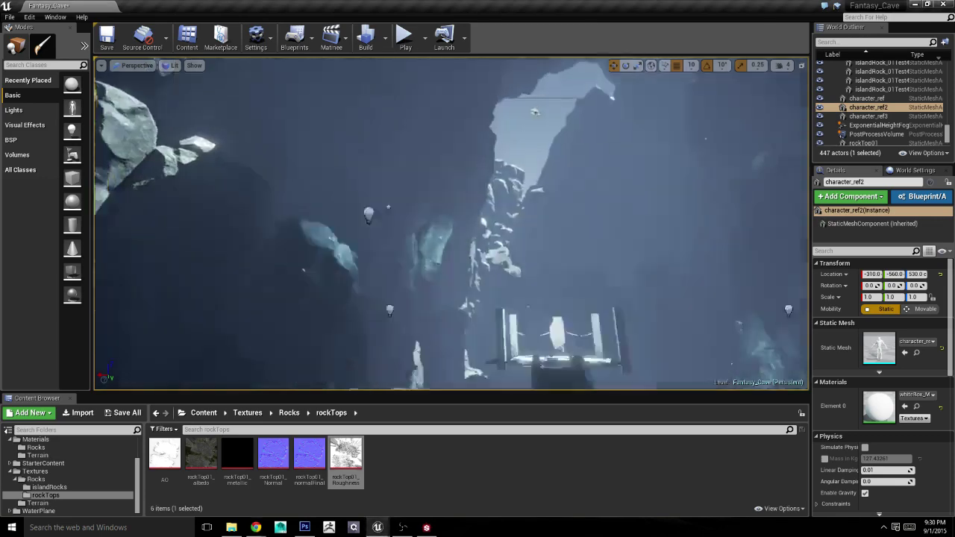
pyautogui.moveTo(451, 224); pyautogui.dragTo(451, 224, button='right')
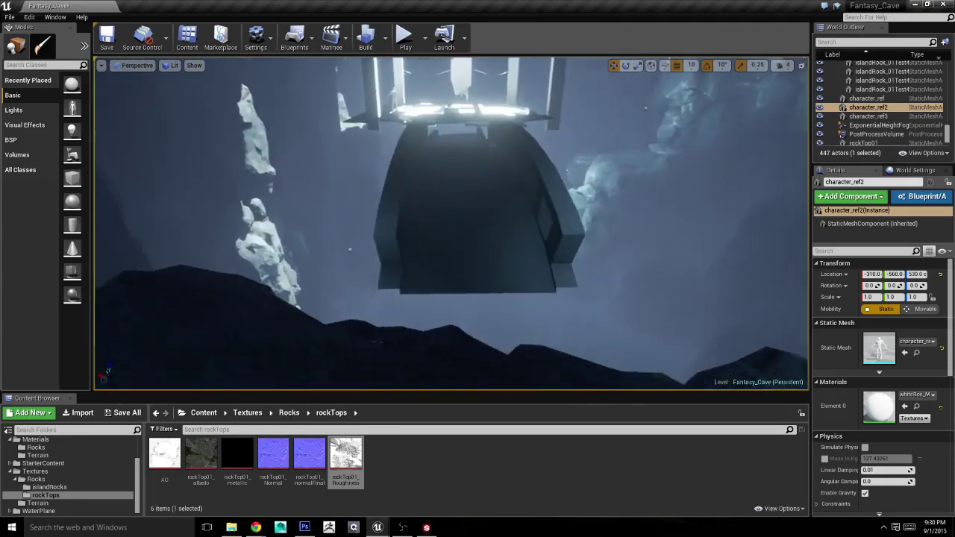
# Step: Rotate bridge2 10 degrees about Z and undo the accidental move
pyautogui.click(478, 246)
pyautogui.press('e')
pyautogui.moveTo(522, 172); pyautogui.dragTo(515, 168)
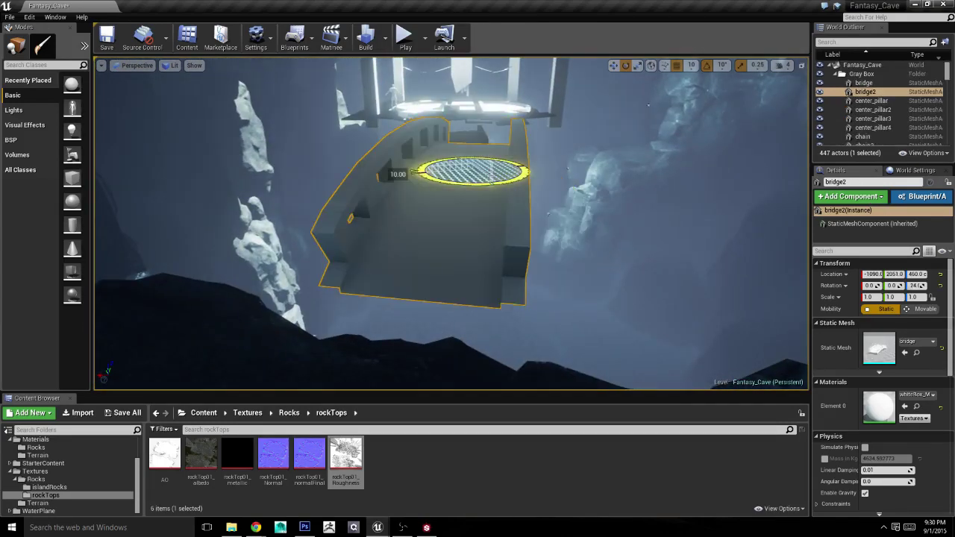
pyautogui.press('w')
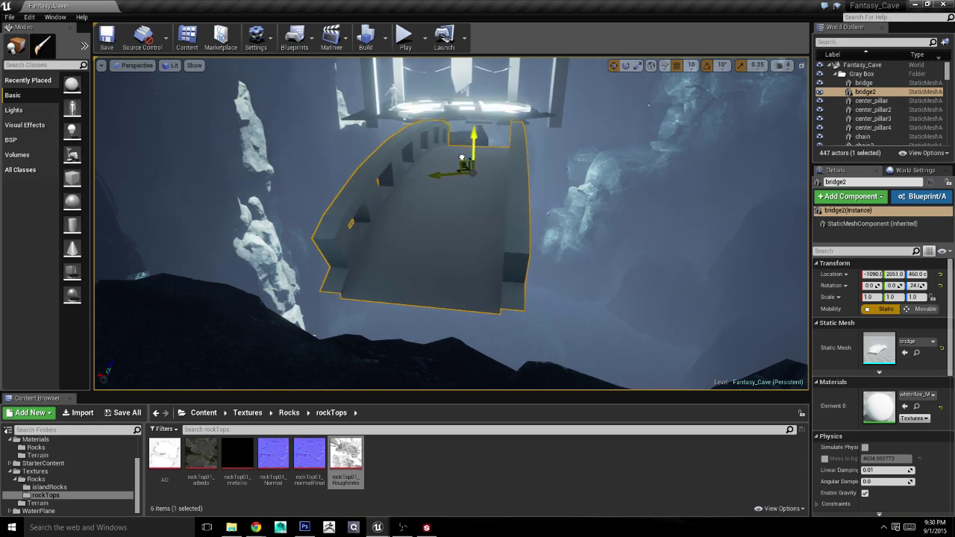
pyautogui.hotkey('ctrl', 'z')
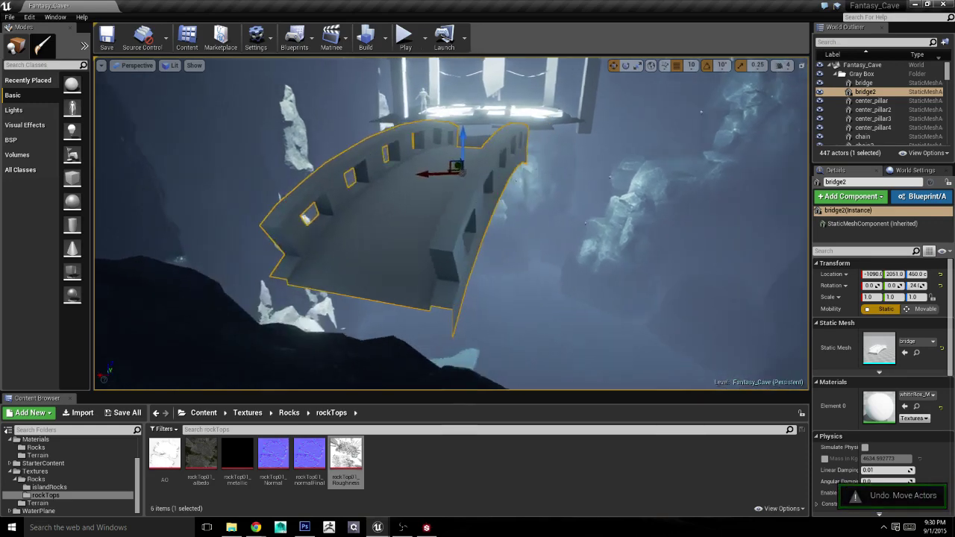
# Step: Select islandRock_01Test300, frame it and inspect it from below
pyautogui.moveTo(513, 150)
pyautogui.mouseDown(button='right')
pyautogui.moveTo(409, 177)
pyautogui.moveTo(513, 211)
pyautogui.moveTo(426, 237)
pyautogui.mouseUp(button='right')
pyautogui.click(513, 211)
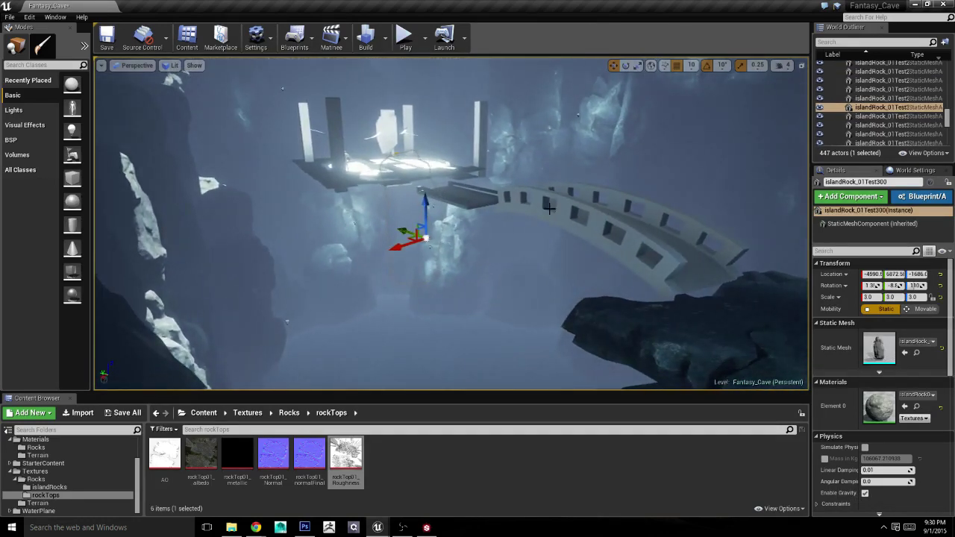
pyautogui.press('f')
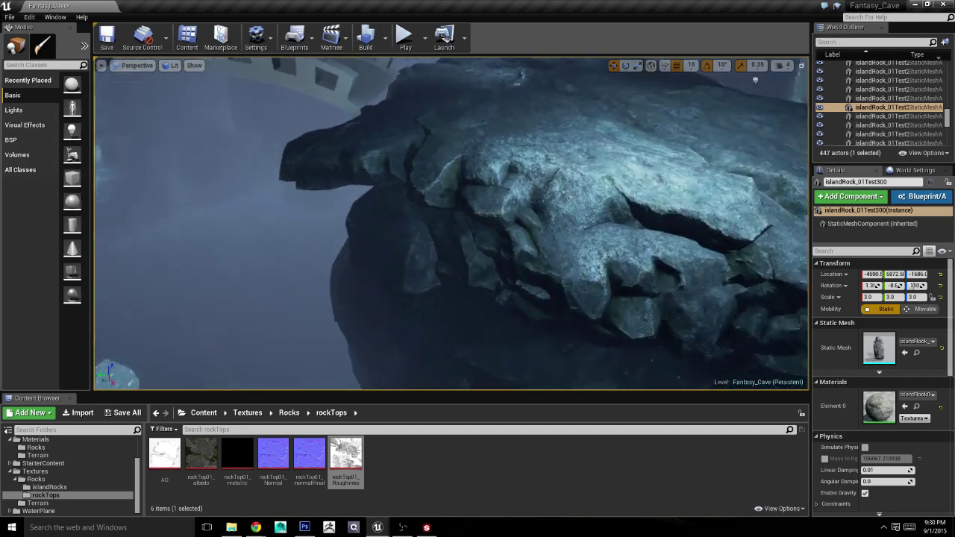
pyautogui.keyDown('alt'); pyautogui.moveTo(451, 224); pyautogui.dragTo(477, 223); pyautogui.keyUp('alt')
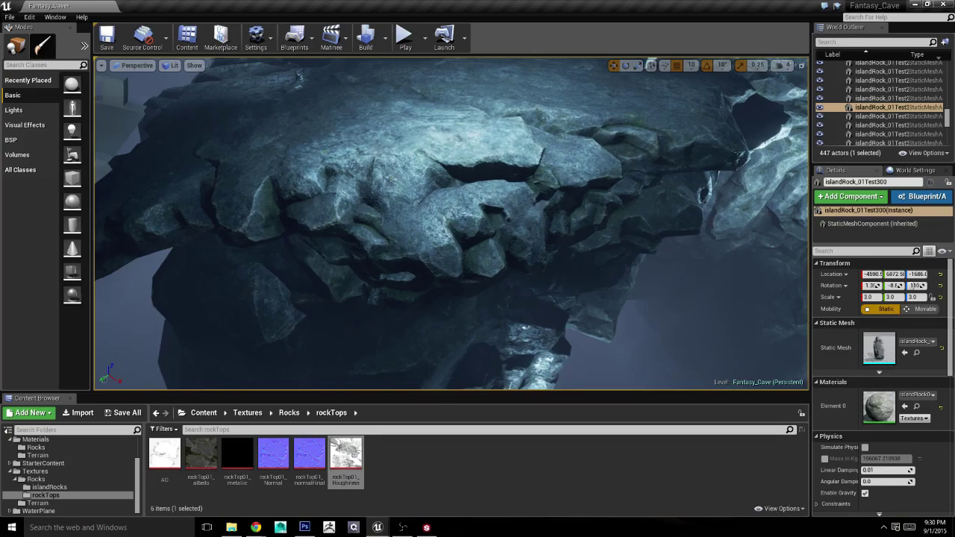
pyautogui.moveTo(548, 209)
pyautogui.mouseDown(button='right')
pyautogui.moveTo(605, 228)
pyautogui.moveTo(388, 239)
pyautogui.mouseUp(button='right')
# Step: Duplicate rockTop5 as rockTop9 beside it and rotate the copy about 20 degrees
pyautogui.click(418, 254)
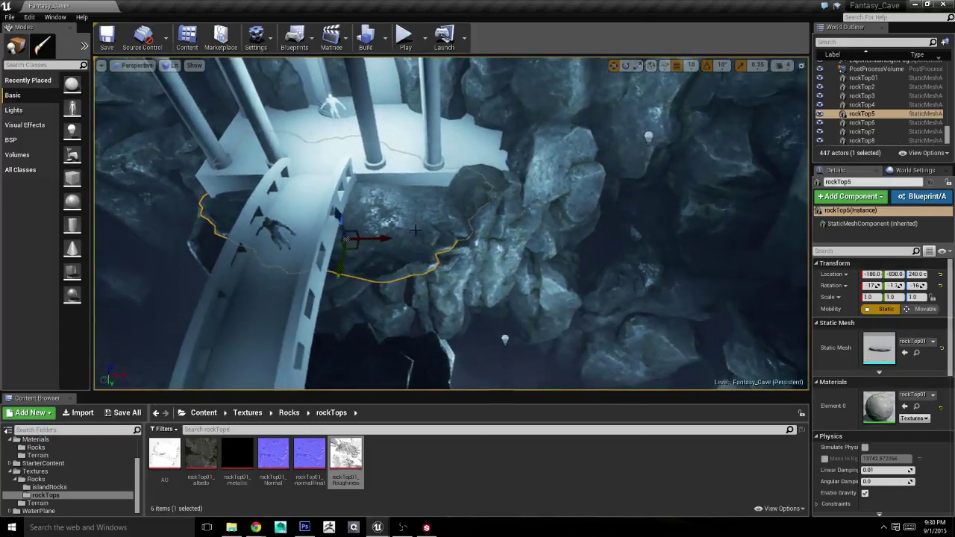
pyautogui.keyDown('alt'); pyautogui.moveTo(378, 239); pyautogui.dragTo(386, 238); pyautogui.keyUp('alt')
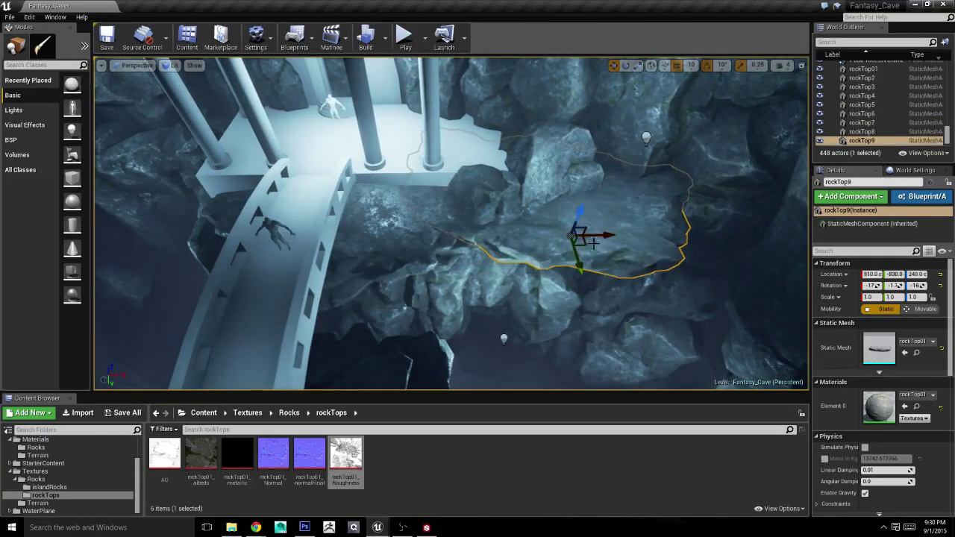
pyautogui.press('e')
pyautogui.moveTo(593, 243); pyautogui.dragTo(625, 224)
pyautogui.press('w')
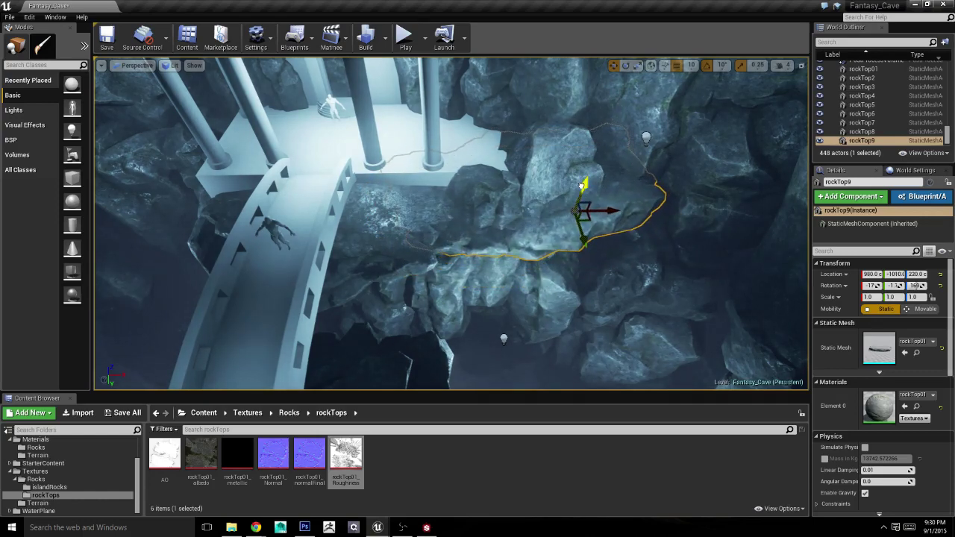
# Step: Select islandRock_01Test158 and look around the cave walls and ceiling
pyautogui.click(149, 271)
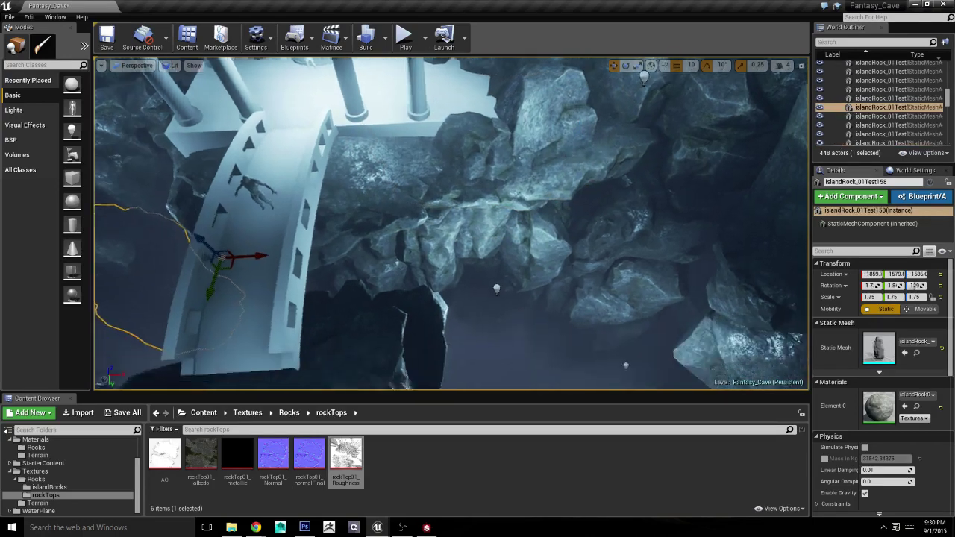
pyautogui.moveTo(149, 271); pyautogui.dragTo(149, 271, button='right')
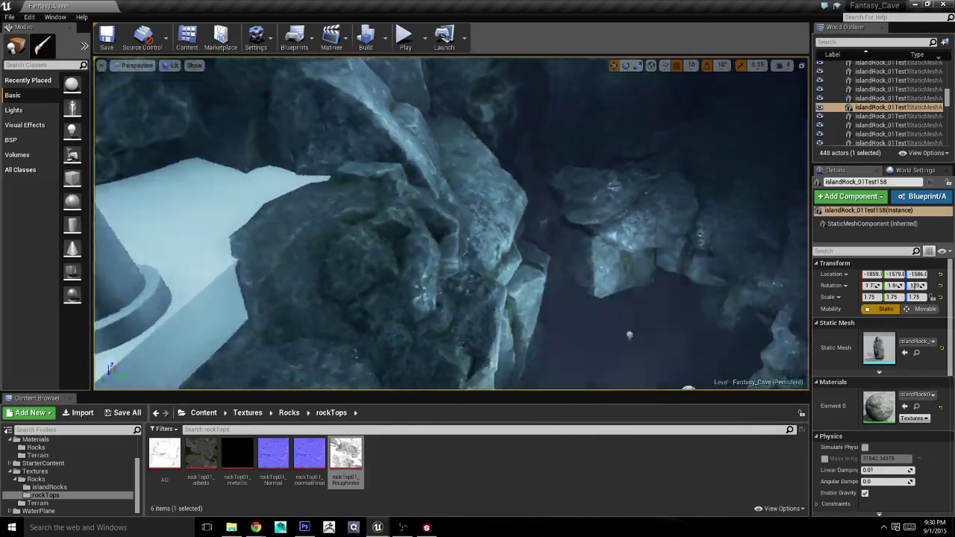
pyautogui.moveTo(628, 335)
pyautogui.mouseDown(button='right')
pyautogui.moveTo(628, 284)
pyautogui.moveTo(597, 269)
pyautogui.moveTo(582, 283)
pyautogui.mouseUp(button='right')
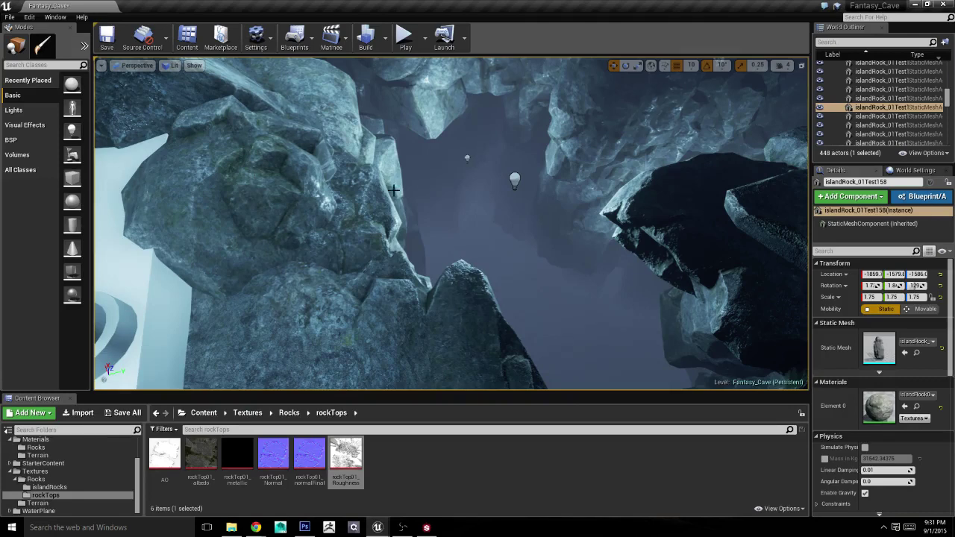
pyautogui.moveTo(393, 190); pyautogui.dragTo(388, 156, button='right')
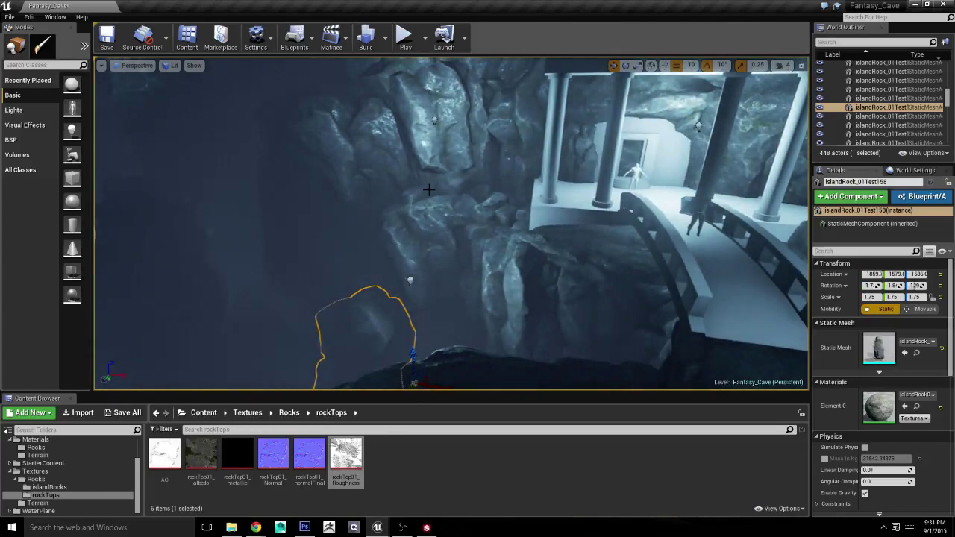
pyautogui.moveTo(448, 191); pyautogui.dragTo(447, 191, button='right')
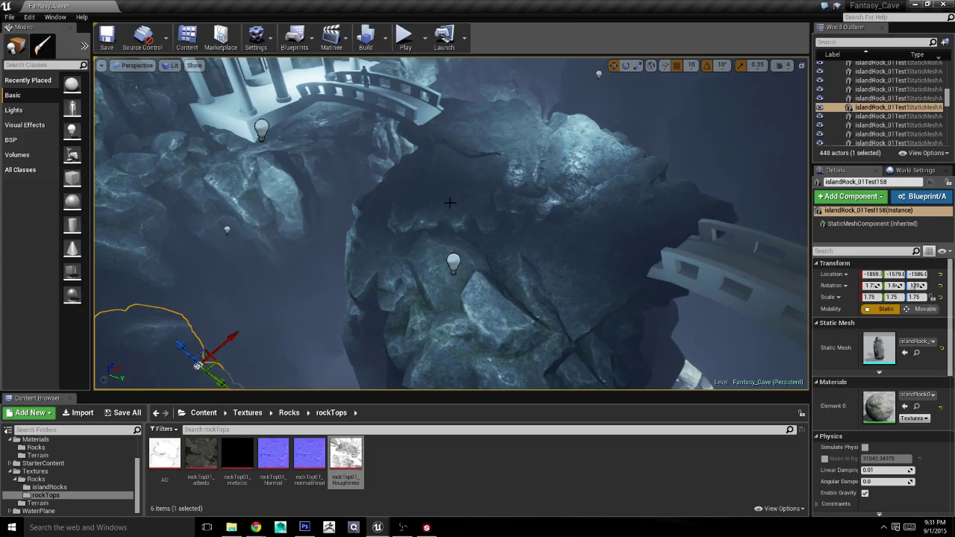
# Step: Bring Substance Designer forward and orbit the 3D preview from grass onto the rock
pyautogui.click(436, 522)
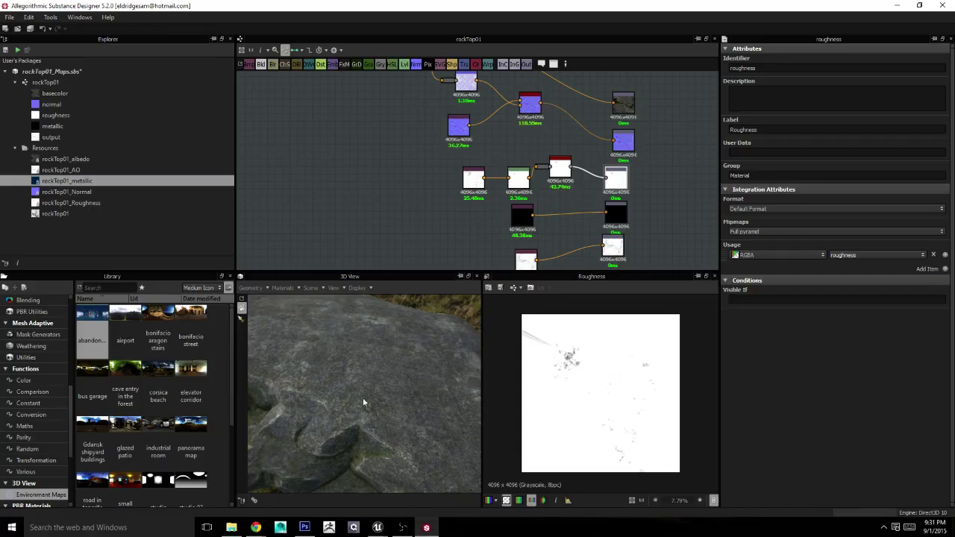
pyautogui.moveTo(362, 402)
pyautogui.mouseDown()
pyautogui.moveTo(375, 362)
pyautogui.moveTo(322, 377)
pyautogui.mouseUp()
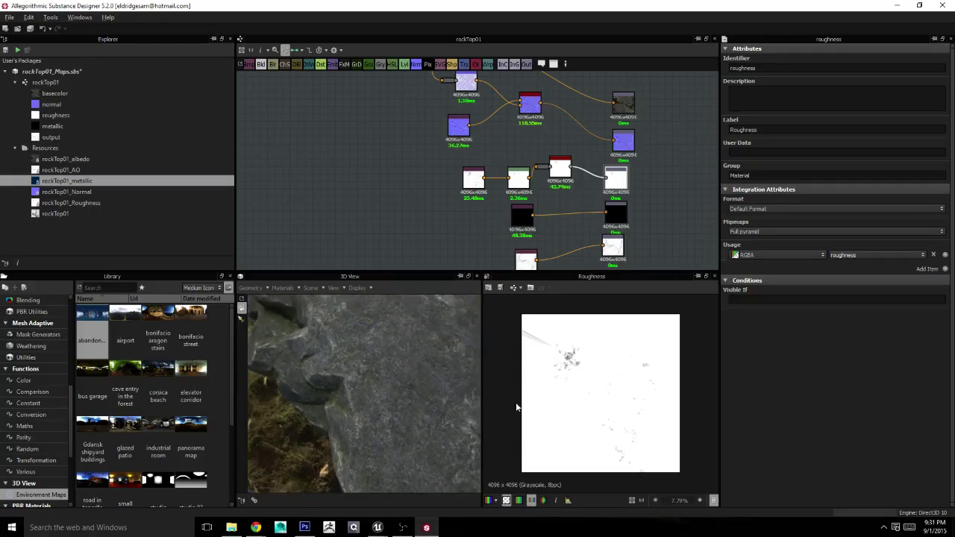
pyautogui.rightClick(402, 295)
pyautogui.click(420, 317)
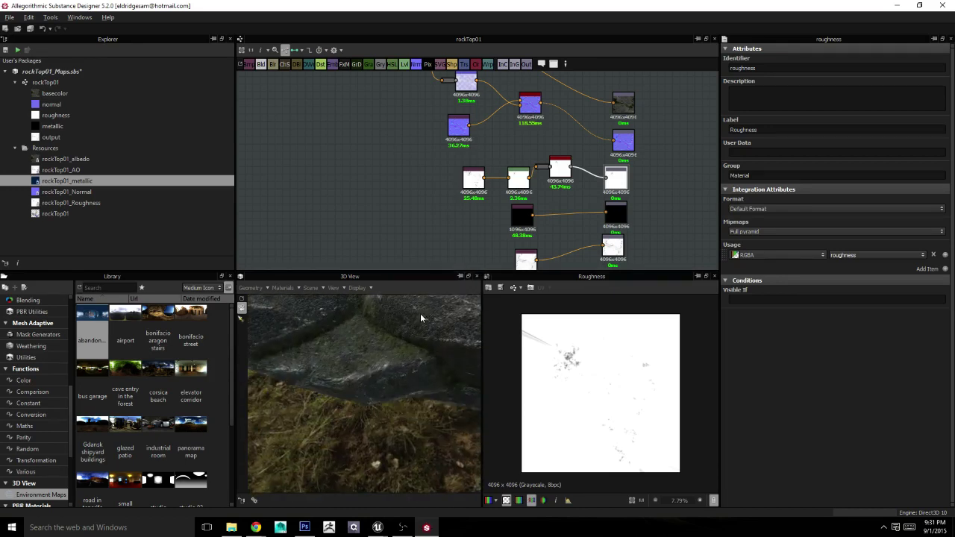
pyautogui.moveTo(419, 313); pyautogui.dragTo(420, 291)
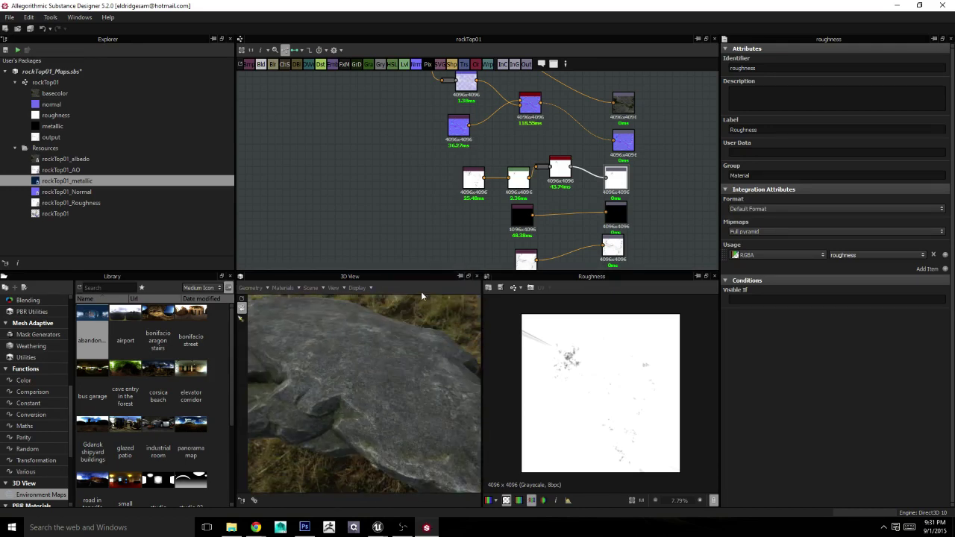
# Step: Dock the 3D View full-width between the rockTop01 graph and Roughness view, then return to Unreal
pyautogui.moveTo(466, 276)
pyautogui.mouseDown()
pyautogui.moveTo(409, 153)
pyautogui.moveTo(409, 319)
pyautogui.mouseUp()
pyautogui.moveTo(409, 277)
pyautogui.mouseDown()
pyautogui.moveTo(383, 70)
pyautogui.moveTo(492, 278)
pyautogui.mouseUp()
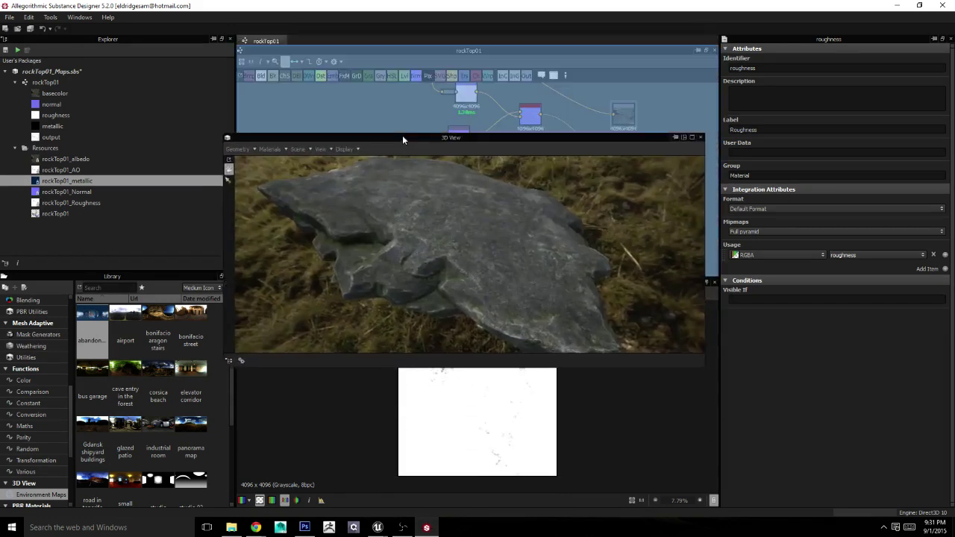
pyautogui.moveTo(416, 39); pyautogui.dragTo(402, 135)
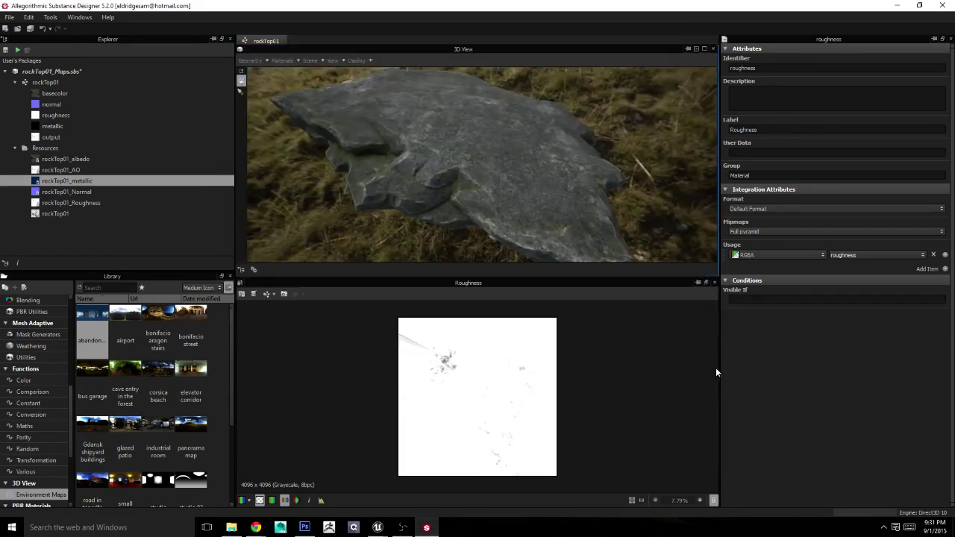
pyautogui.moveTo(396, 51); pyautogui.dragTo(261, 176)
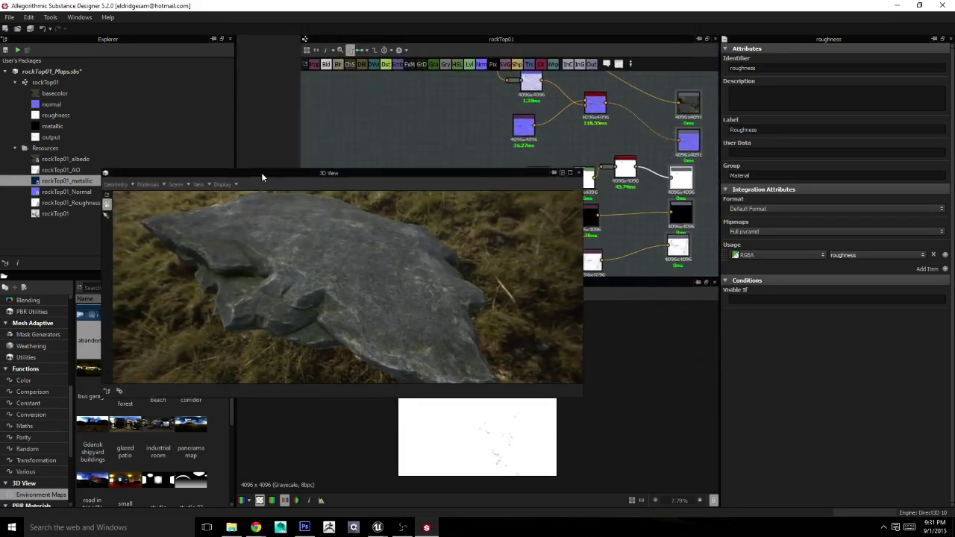
pyautogui.moveTo(265, 41)
pyautogui.mouseDown()
pyautogui.moveTo(418, 289)
pyautogui.moveTo(525, 282)
pyautogui.moveTo(484, 264)
pyautogui.moveTo(542, 268)
pyautogui.mouseUp()
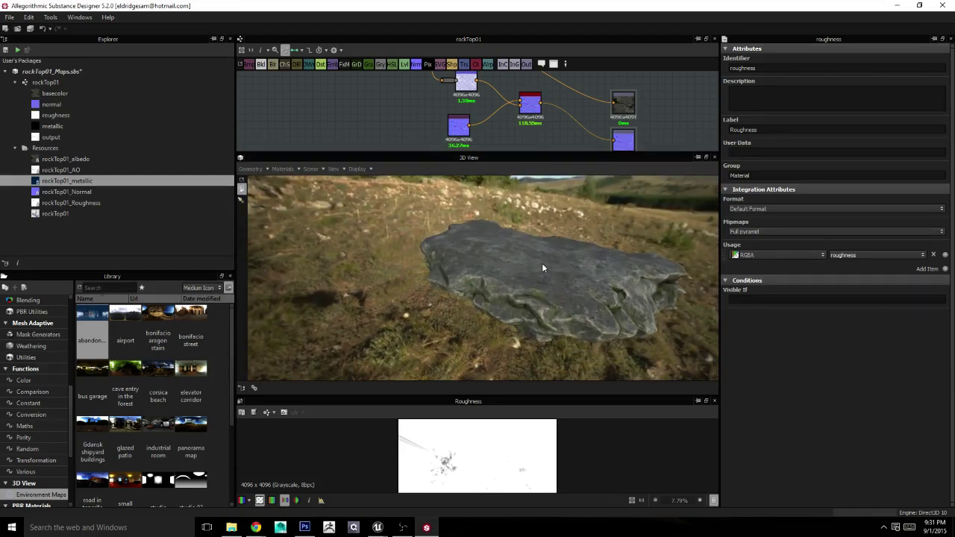
pyautogui.click(377, 528)
pyautogui.click(334, 501)
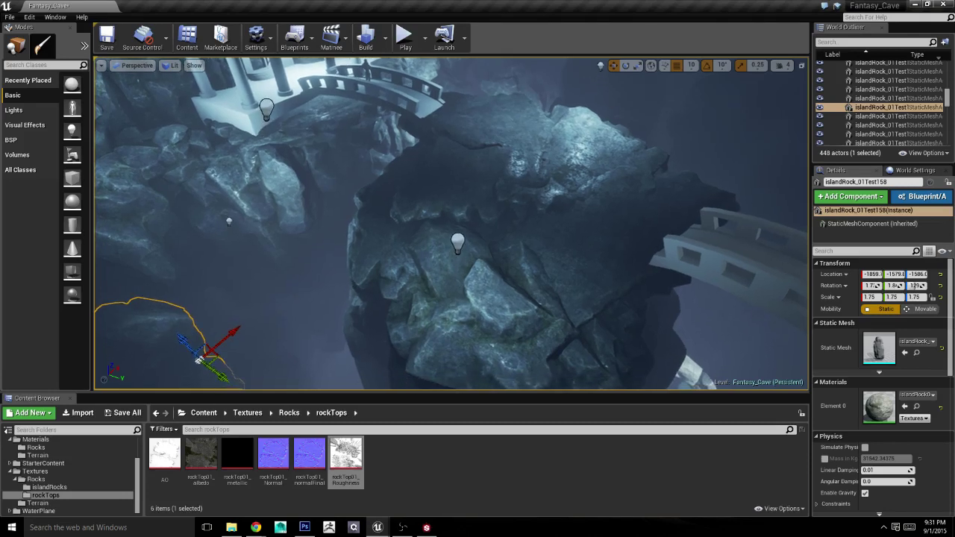
pyautogui.moveTo(455, 293); pyautogui.dragTo(473, 270, button='right')
pyautogui.click(473, 270)
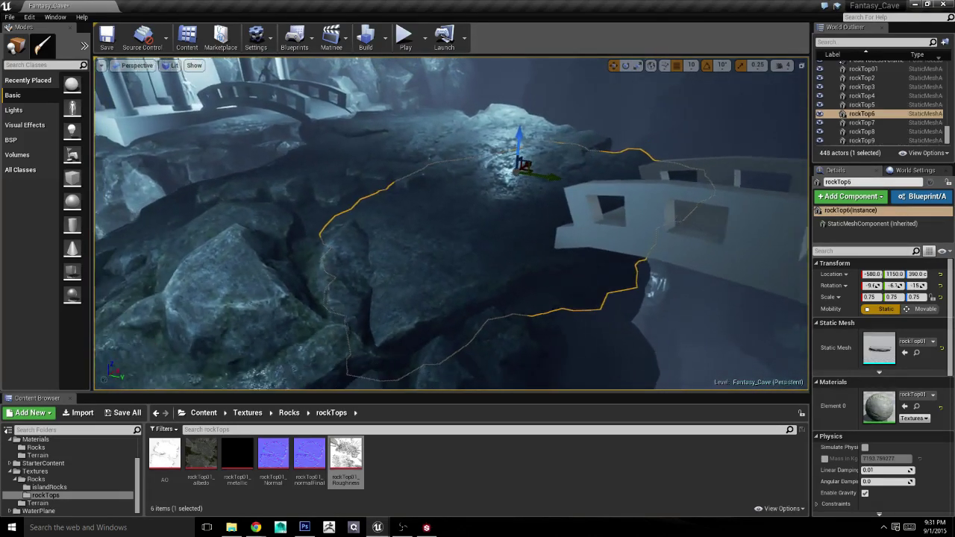
pyautogui.moveTo(458, 303); pyautogui.dragTo(458, 303, button='right')
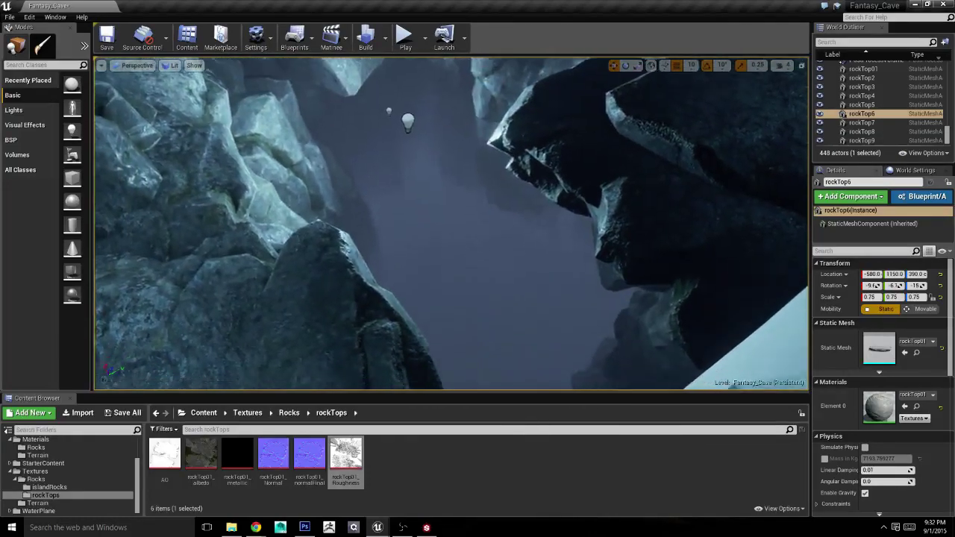
pyautogui.moveTo(457, 303); pyautogui.dragTo(458, 303, button='right')
pyautogui.click(373, 313)
pyautogui.click(496, 250)
pyautogui.click(221, 281)
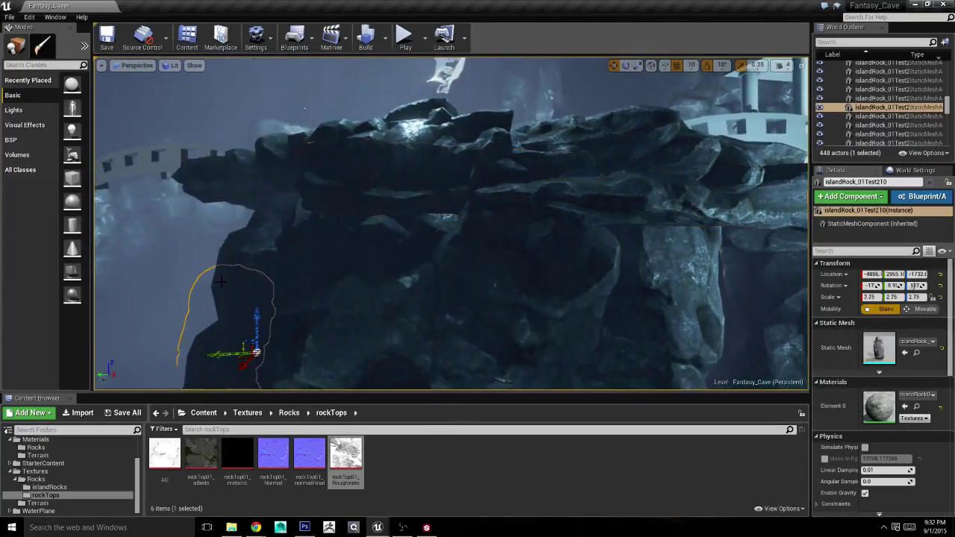
pyautogui.moveTo(220, 281); pyautogui.dragTo(221, 281, button='right')
pyautogui.hotkey('ctrl', 'z')
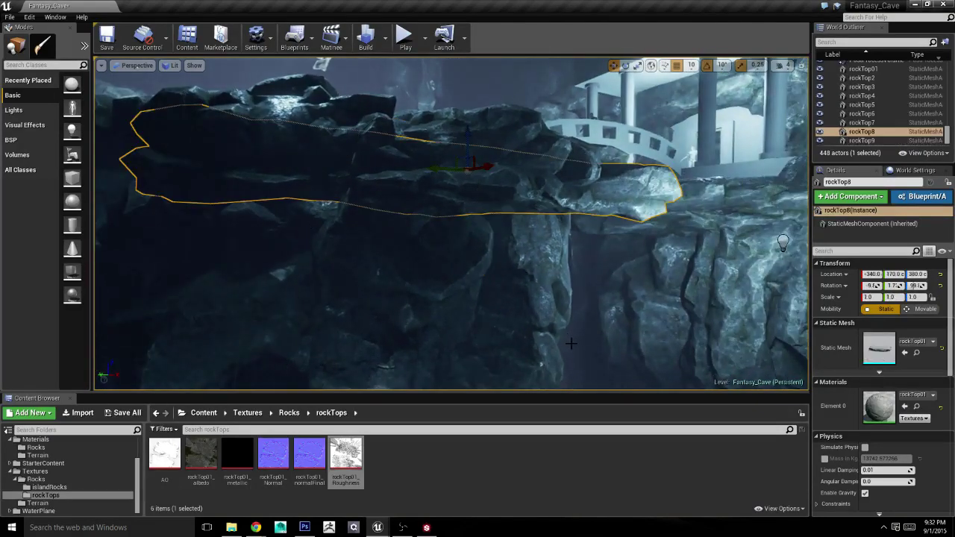
pyautogui.moveTo(571, 343); pyautogui.dragTo(570, 343, button='right')
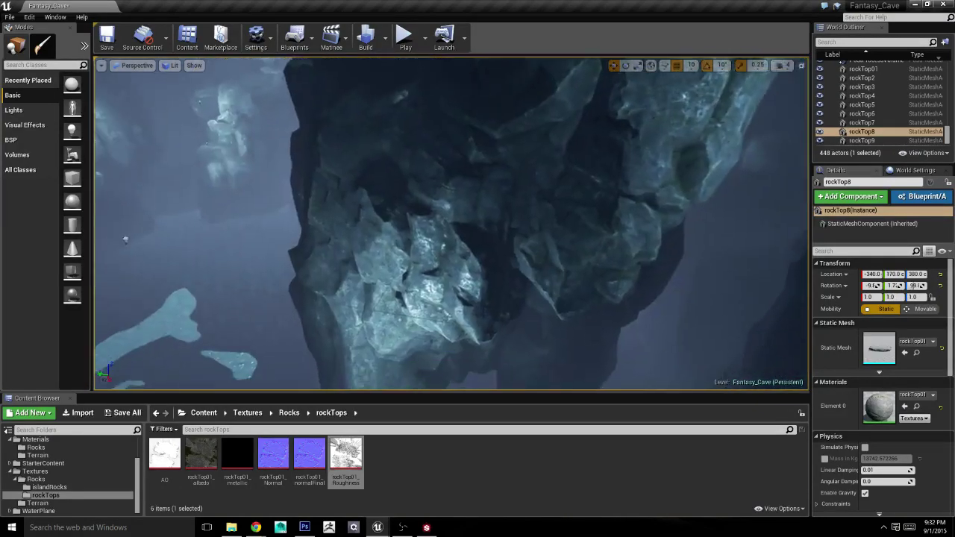
pyautogui.moveTo(451, 224); pyautogui.dragTo(451, 224, button='right')
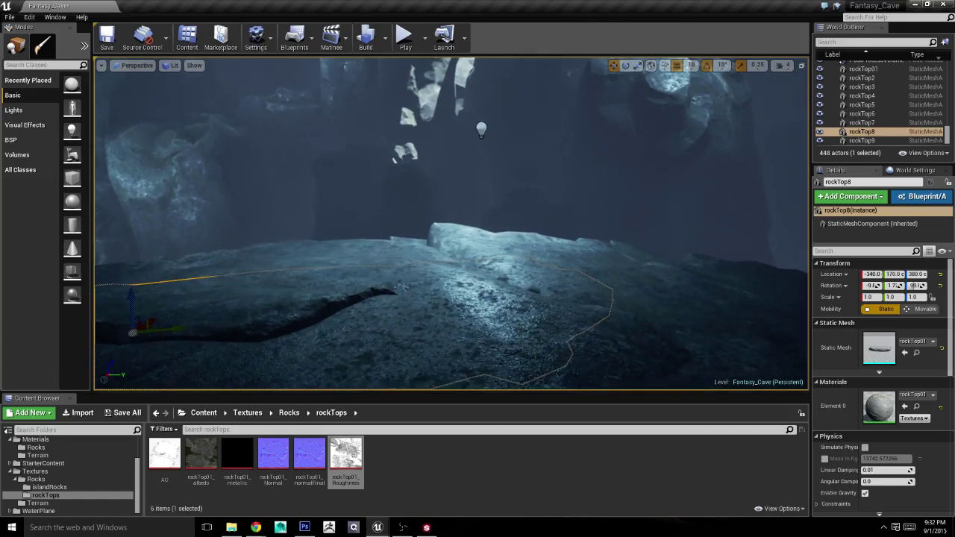
pyautogui.click(255, 527)
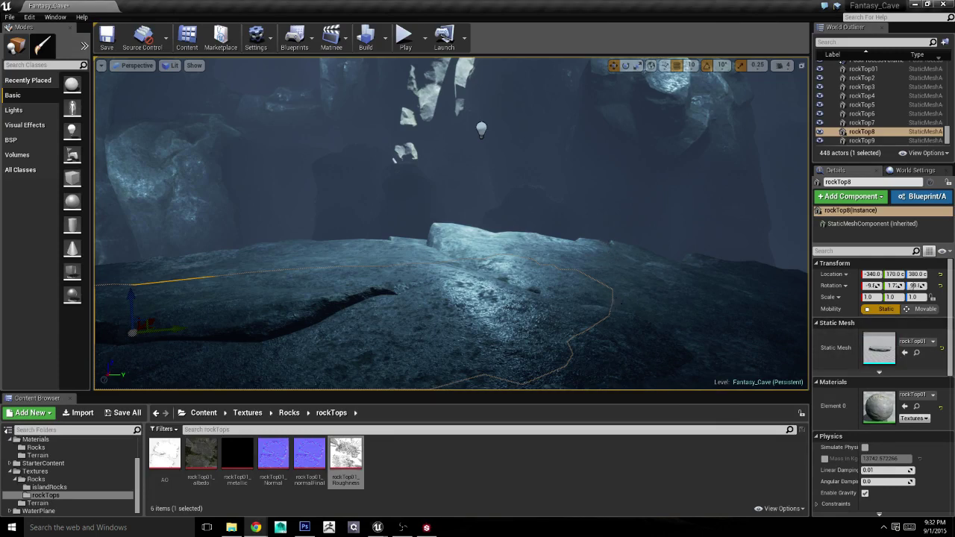
pyautogui.moveTo(607, 251)
pyautogui.mouseDown(button='right')
pyautogui.moveTo(607, 313)
pyautogui.moveTo(554, 259)
pyautogui.mouseUp(button='right')
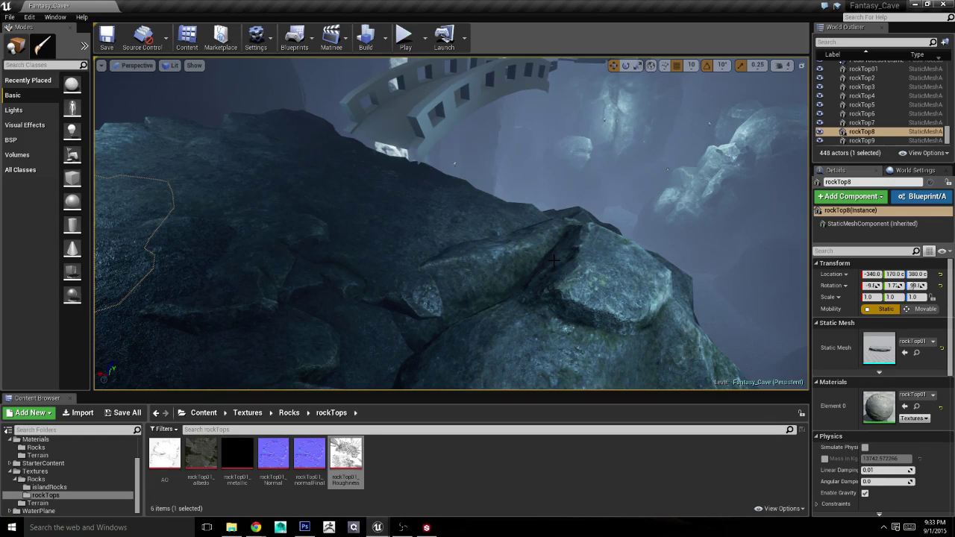
pyautogui.moveTo(553, 259); pyautogui.dragTo(552, 190, button='right')
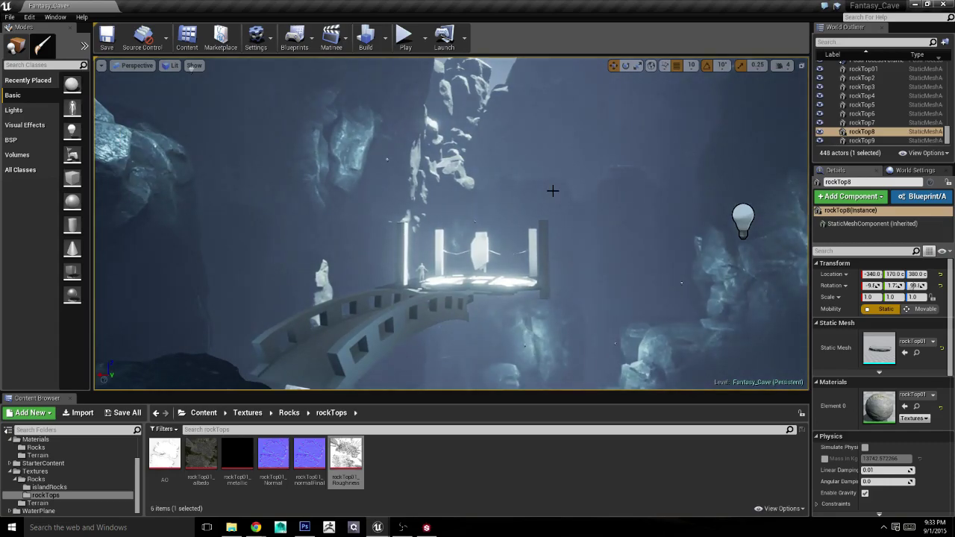
pyautogui.moveTo(552, 190); pyautogui.dragTo(568, 195, button='right')
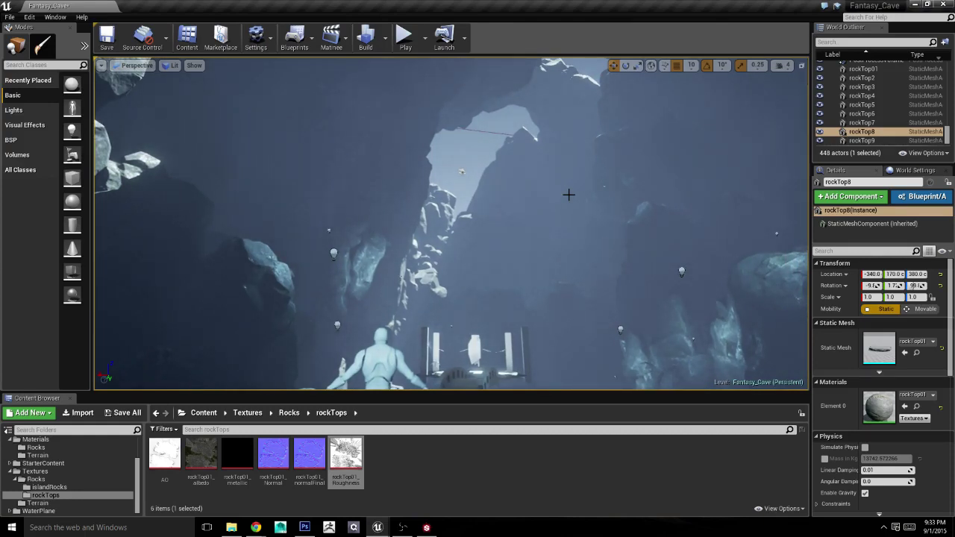
pyautogui.moveTo(568, 195); pyautogui.dragTo(572, 197, button='right')
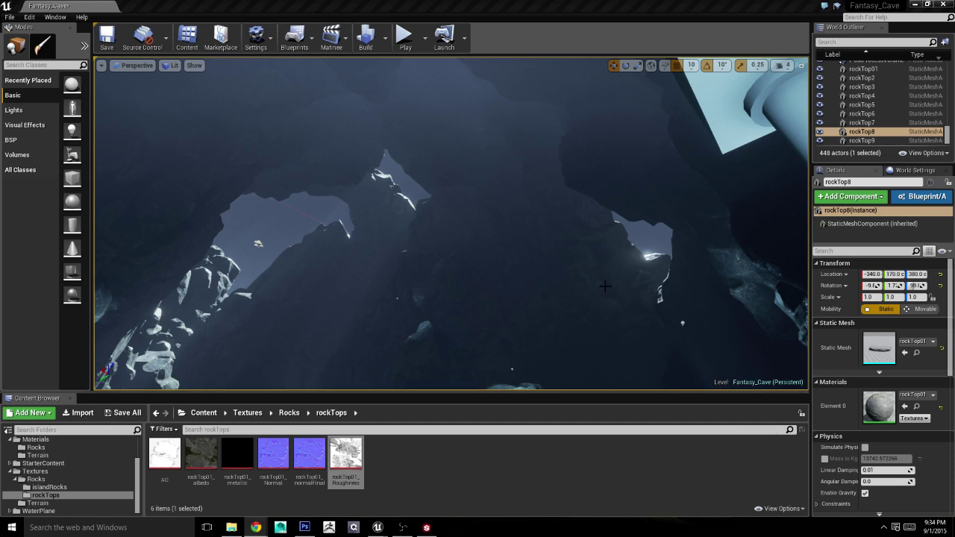
pyautogui.moveTo(660, 382)
pyautogui.mouseDown(button='right')
pyautogui.moveTo(610, 299)
pyautogui.moveTo(602, 255)
pyautogui.mouseUp(button='right')
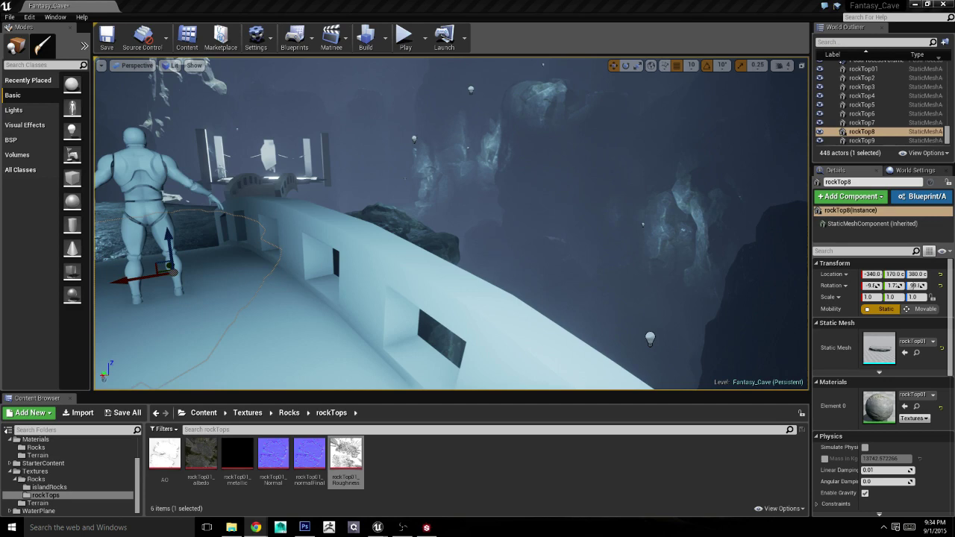
pyautogui.moveTo(508, 262); pyautogui.dragTo(503, 271, button='right')
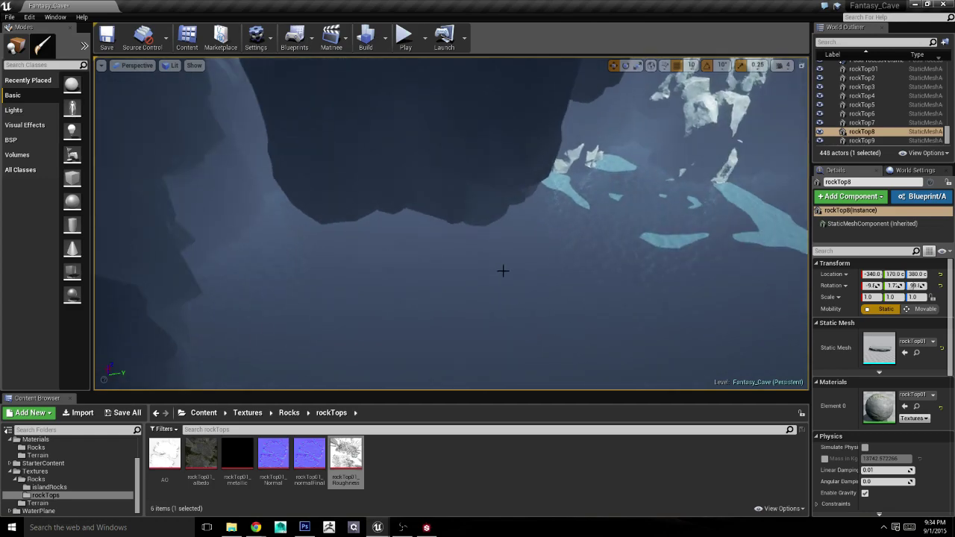
# Step: Frame the island rocks and Alt-drag a first copy of a pillar sideways
pyautogui.click(450, 187)
pyautogui.press('f')
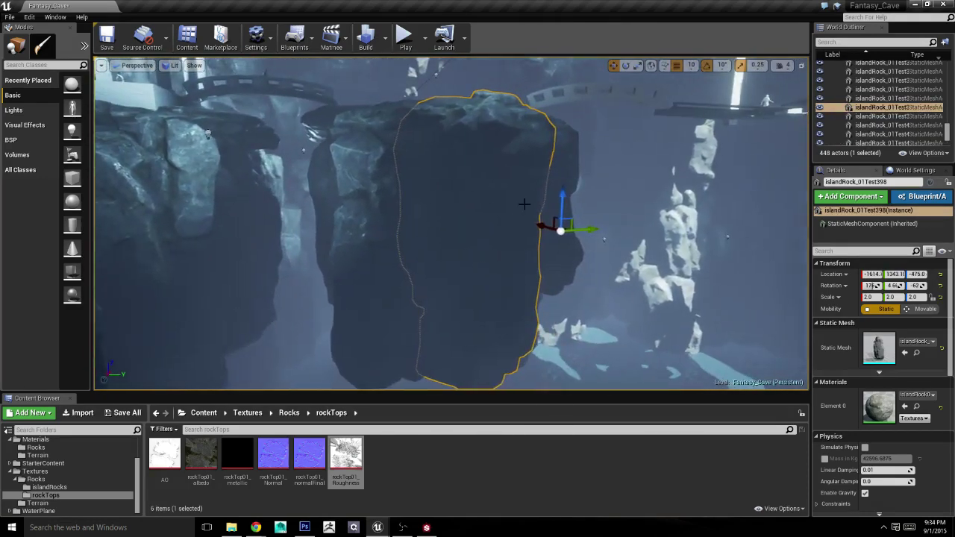
pyautogui.click(452, 228)
pyautogui.moveTo(452, 228); pyautogui.dragTo(437, 284, button='right')
pyautogui.moveTo(345, 340)
pyautogui.keyDown('alt'); pyautogui.mouseDown()
pyautogui.moveTo(629, 325)
pyautogui.moveTo(602, 279)
pyautogui.moveTo(549, 271)
pyautogui.moveTo(553, 213)
pyautogui.moveTo(555, 252)
pyautogui.moveTo(704, 215)
pyautogui.mouseUp(); pyautogui.keyUp('alt')
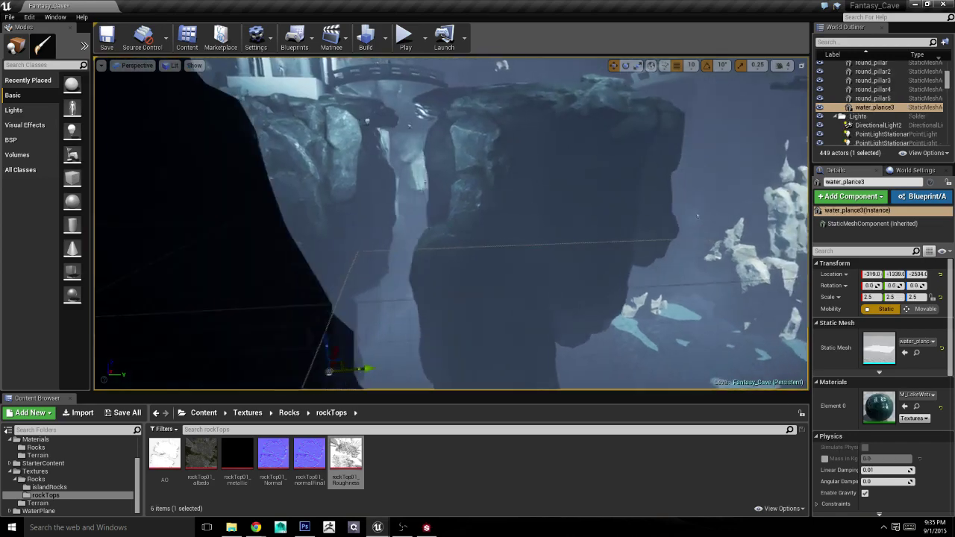
pyautogui.moveTo(602, 317); pyautogui.dragTo(602, 299)
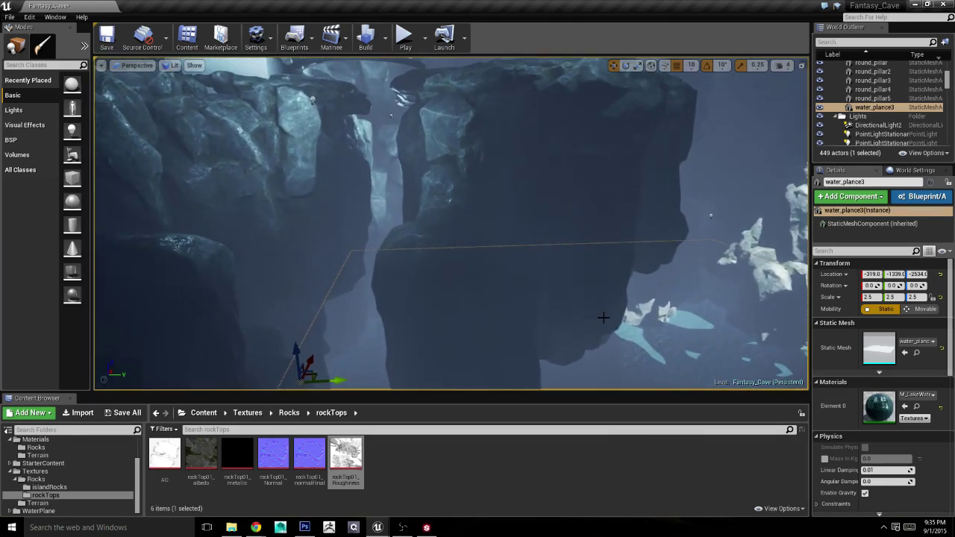
# Step: Make a second copy, islandRock_01Test409, and lower it on Z to about -1406
pyautogui.hotkey('alt', 'Tab')
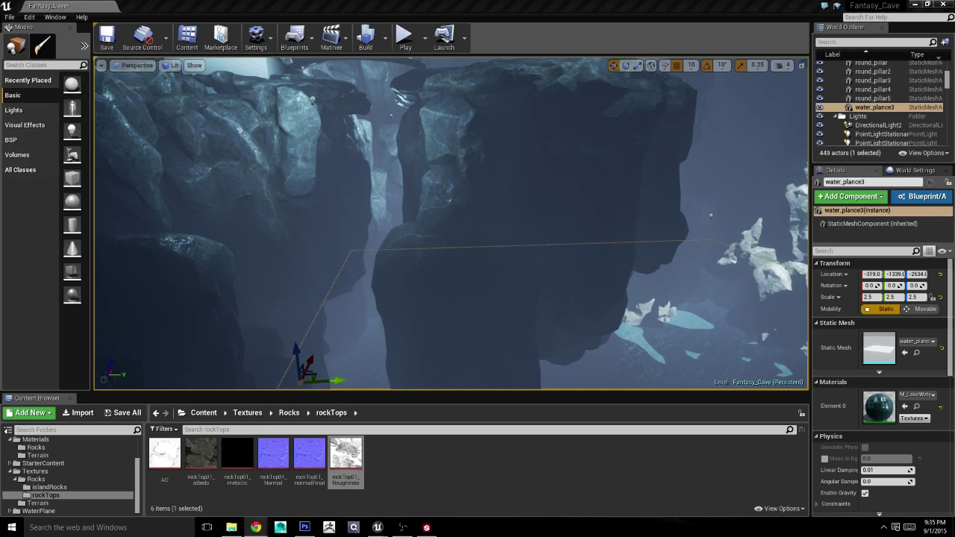
pyautogui.moveTo(603, 228); pyautogui.dragTo(426, 283, button='right')
pyautogui.click(426, 283)
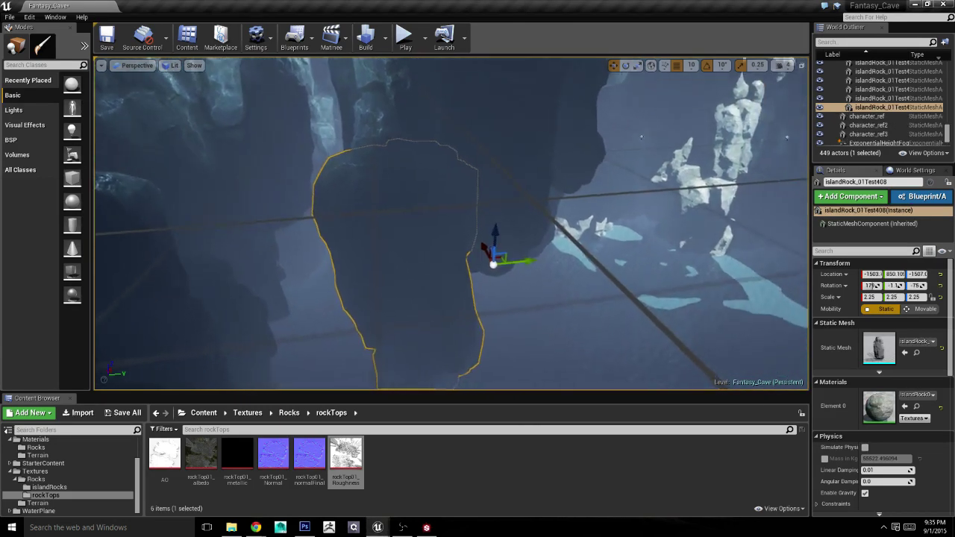
pyautogui.keyDown('alt'); pyautogui.moveTo(516, 260); pyautogui.dragTo(590, 251); pyautogui.keyUp('alt')
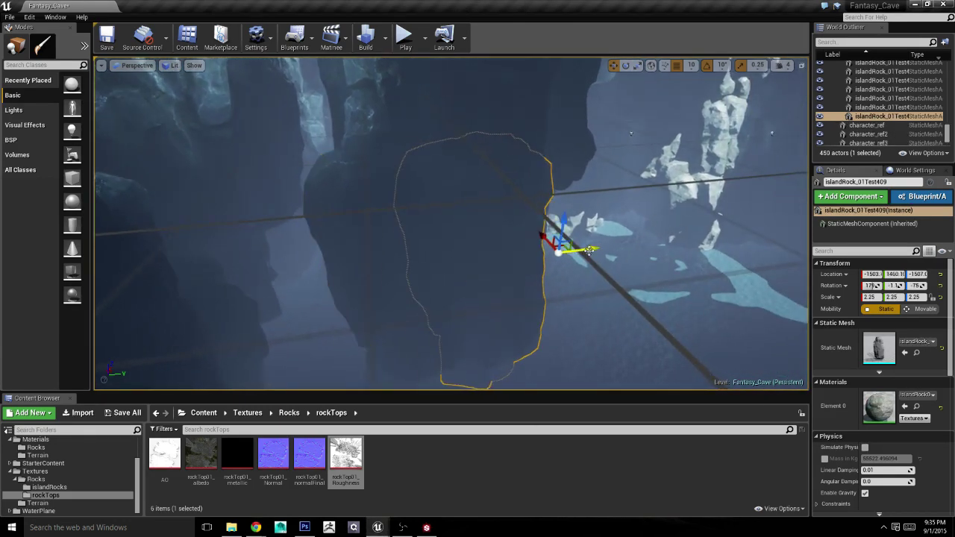
pyautogui.press('Delete')
pyautogui.moveTo(589, 250)
pyautogui.mouseDown(button='right')
pyautogui.moveTo(375, 238)
pyautogui.moveTo(567, 284)
pyautogui.moveTo(501, 220)
pyautogui.moveTo(584, 229)
pyautogui.mouseUp(button='right')
pyautogui.hotkey('ctrl', 'z')
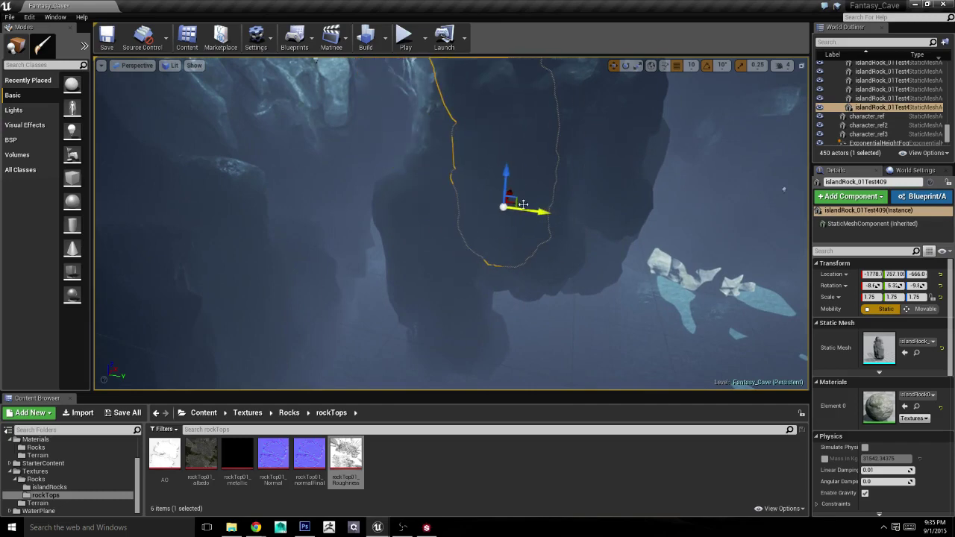
pyautogui.keyDown('ctrl'); pyautogui.moveTo(783, 188); pyautogui.dragTo(678, 193, button='right'); pyautogui.keyUp('ctrl')
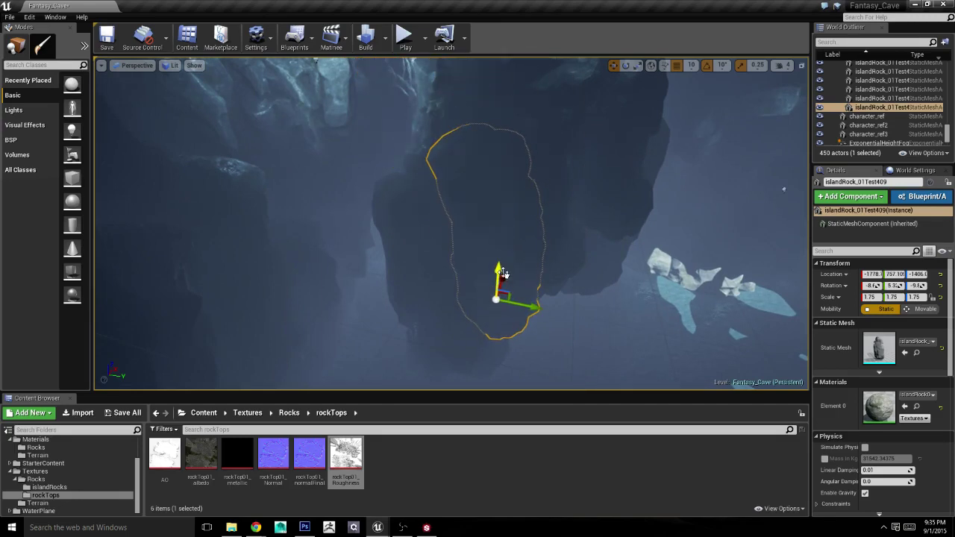
pyautogui.keyDown('alt'); pyautogui.moveTo(460, 284); pyautogui.dragTo(506, 307); pyautogui.keyUp('alt')
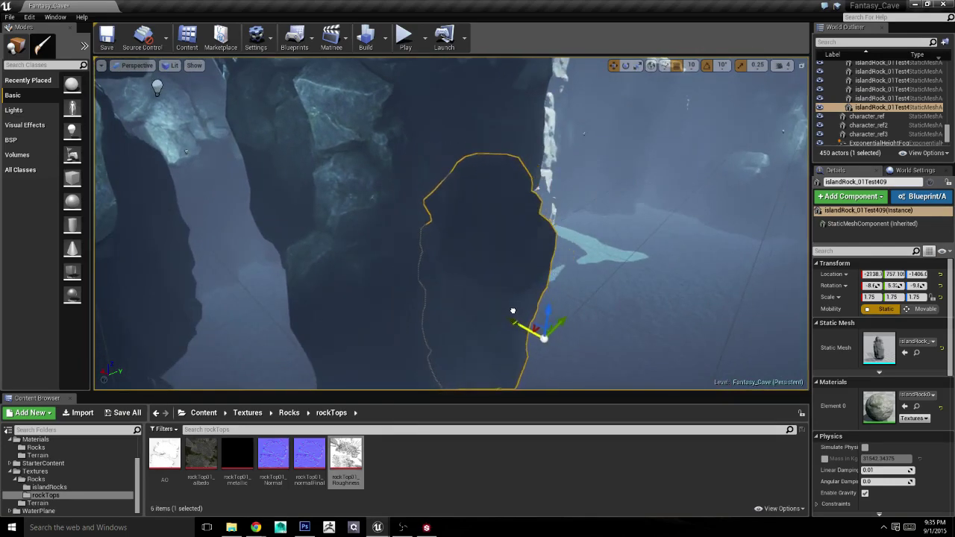
pyautogui.click(506, 306)
# Step: Duplicate a point light as PointLightStationary52, lower it beside the pillar, then select islandRock_01Test409
pyautogui.press('f')
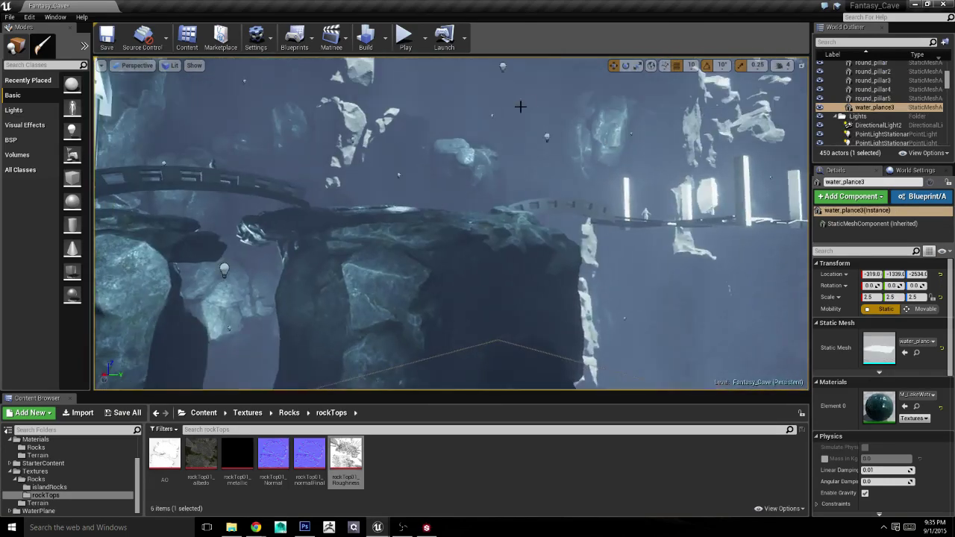
pyautogui.click(504, 66)
pyautogui.press('f')
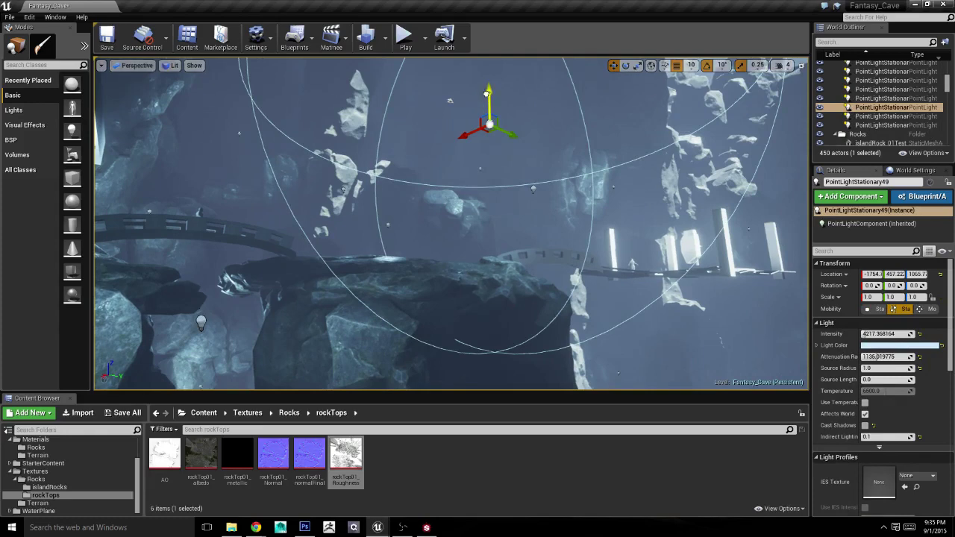
pyautogui.moveTo(476, 227); pyautogui.dragTo(520, 98)
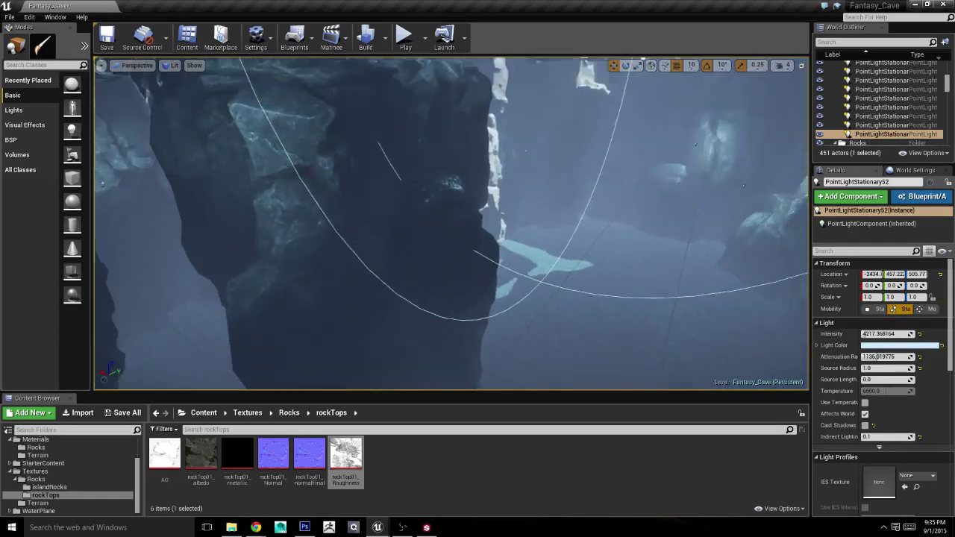
pyautogui.moveTo(549, 234); pyautogui.dragTo(550, 298)
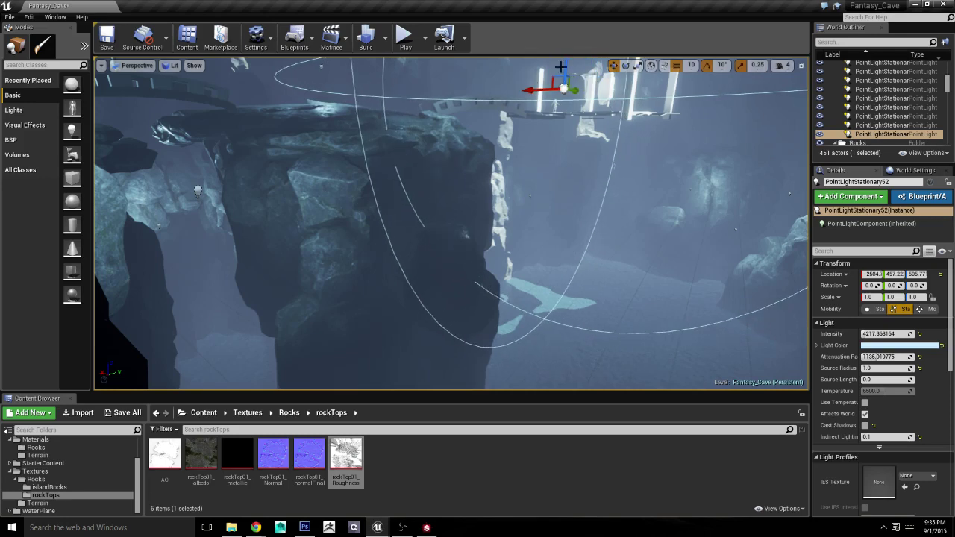
pyautogui.moveTo(548, 88)
pyautogui.mouseDown()
pyautogui.moveTo(564, 103)
pyautogui.moveTo(547, 182)
pyautogui.moveTo(572, 222)
pyautogui.mouseUp()
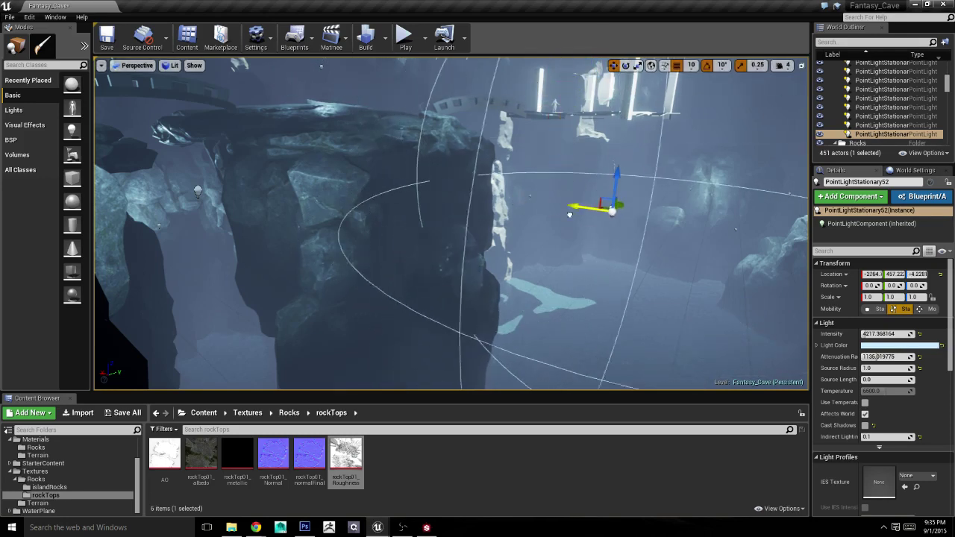
pyautogui.moveTo(572, 222); pyautogui.dragTo(594, 284, button='right')
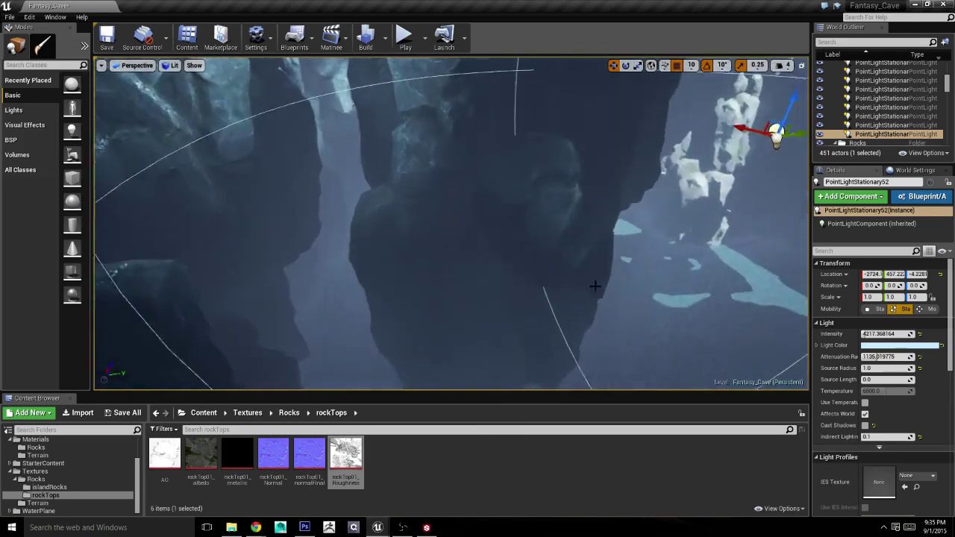
pyautogui.click(549, 251)
pyautogui.moveTo(549, 251); pyautogui.dragTo(522, 305, button='right')
# Step: Slide islandRock_01Test409 along X to about -1868 against the pillar, then select the water plane
pyautogui.moveTo(504, 300); pyautogui.dragTo(487, 288)
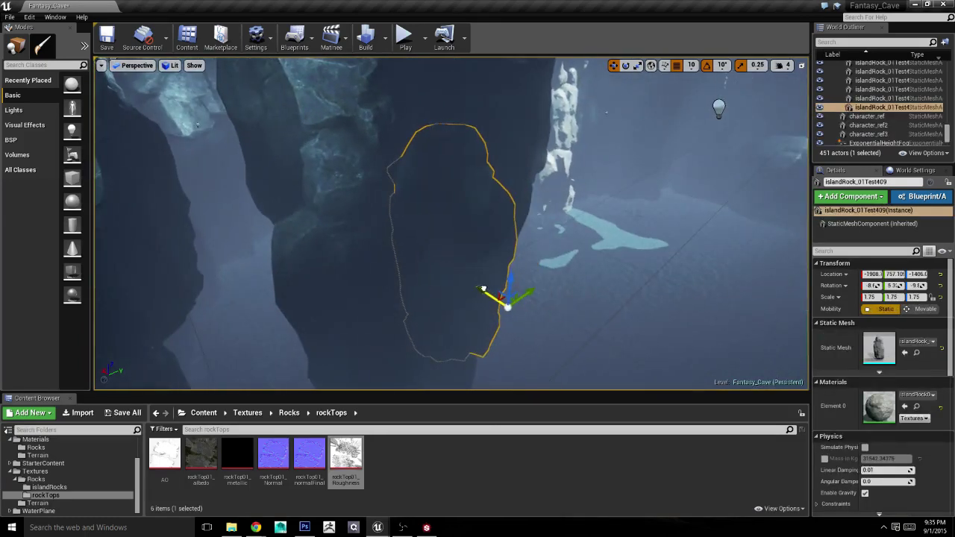
pyautogui.moveTo(487, 288); pyautogui.dragTo(455, 298, button='right')
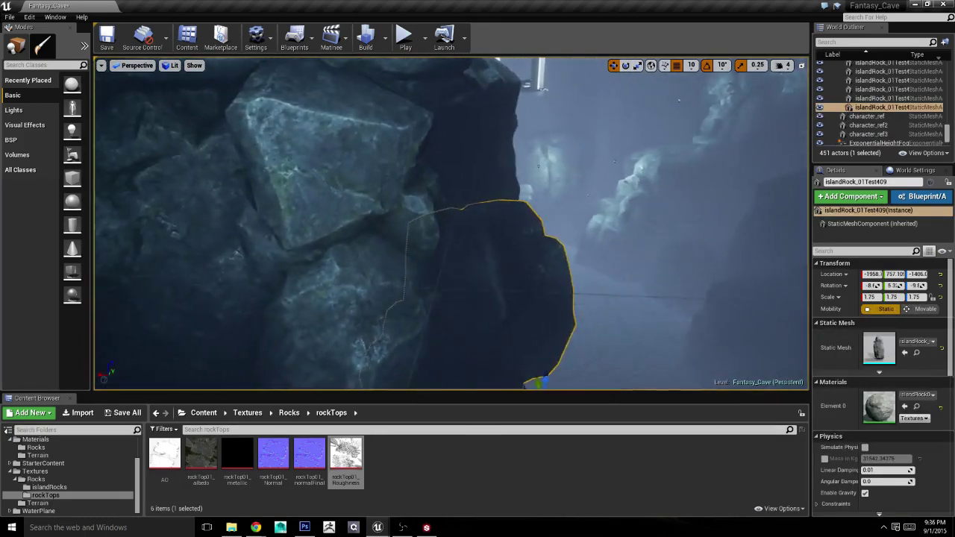
pyautogui.moveTo(484, 329); pyautogui.dragTo(473, 334)
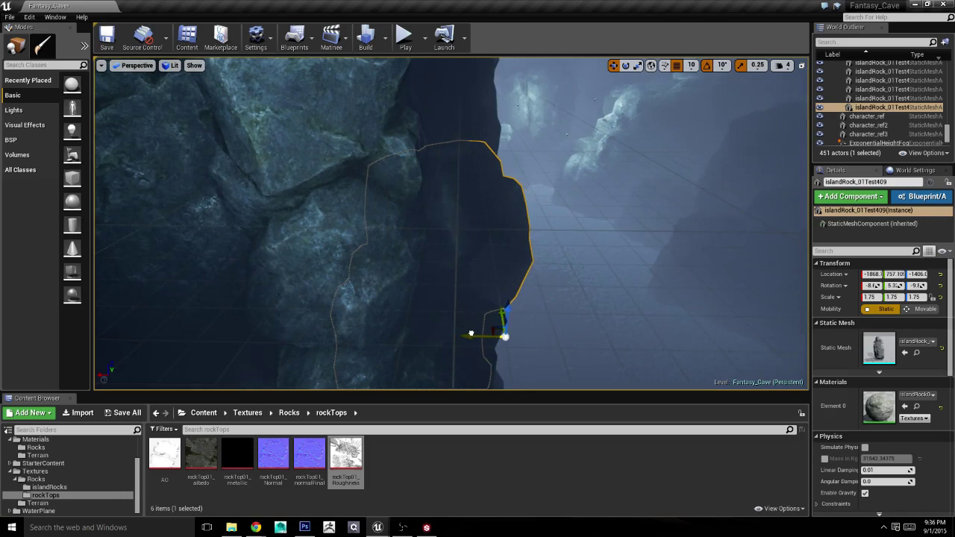
pyautogui.click(548, 317)
pyautogui.moveTo(548, 317); pyautogui.dragTo(548, 317, button='right')
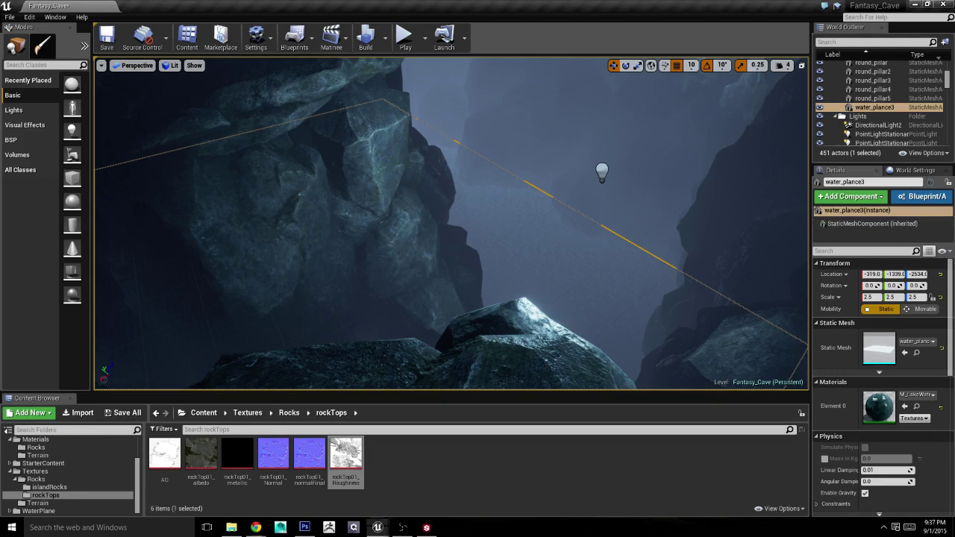
# Step: Fly the camera past the large rock and bridges down into the crevice beneath the bridge
pyautogui.press('f')
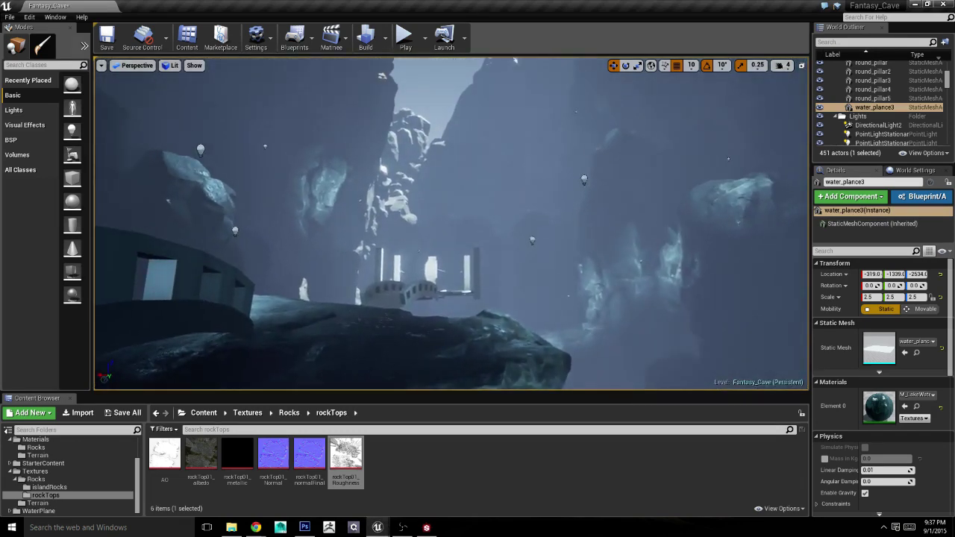
pyautogui.hotkey('alt', 'Tab')
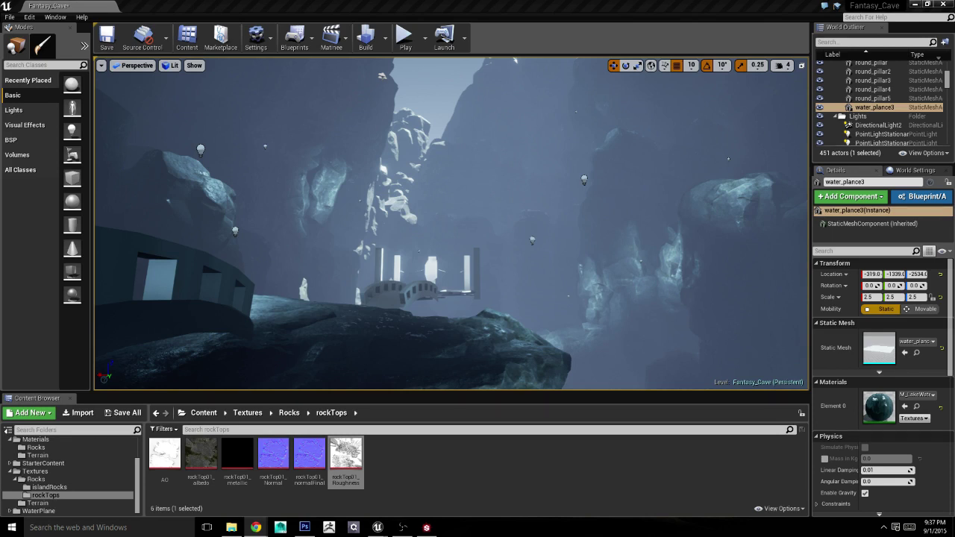
pyautogui.moveTo(652, 137)
pyautogui.mouseDown(button='right')
pyautogui.moveTo(651, 149)
pyautogui.moveTo(639, 142)
pyautogui.mouseUp(button='right')
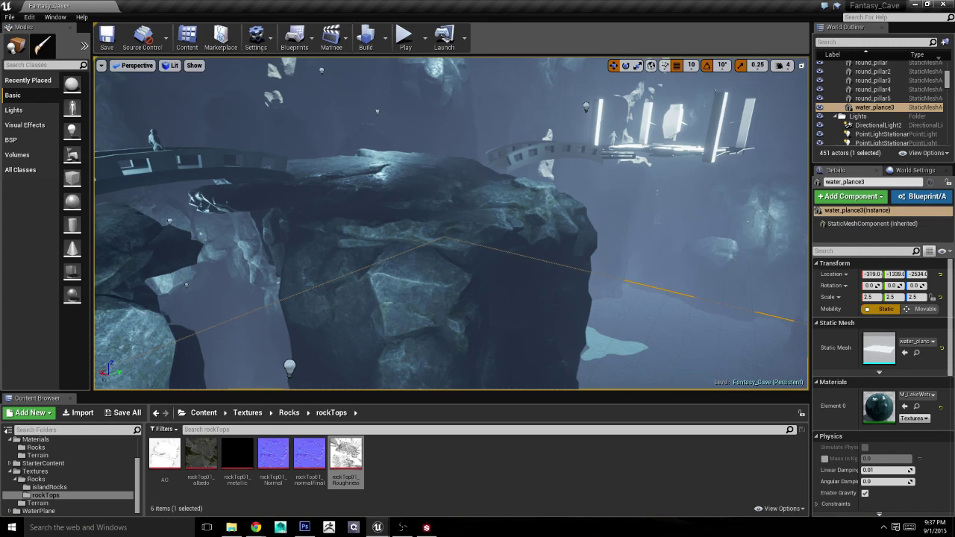
pyautogui.click(256, 528)
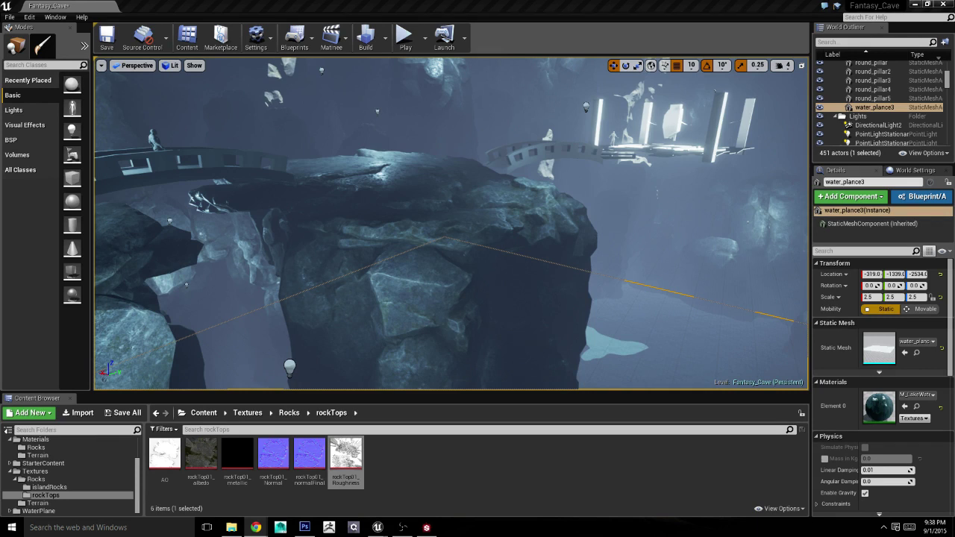
pyautogui.moveTo(564, 284); pyautogui.dragTo(564, 283, button='right')
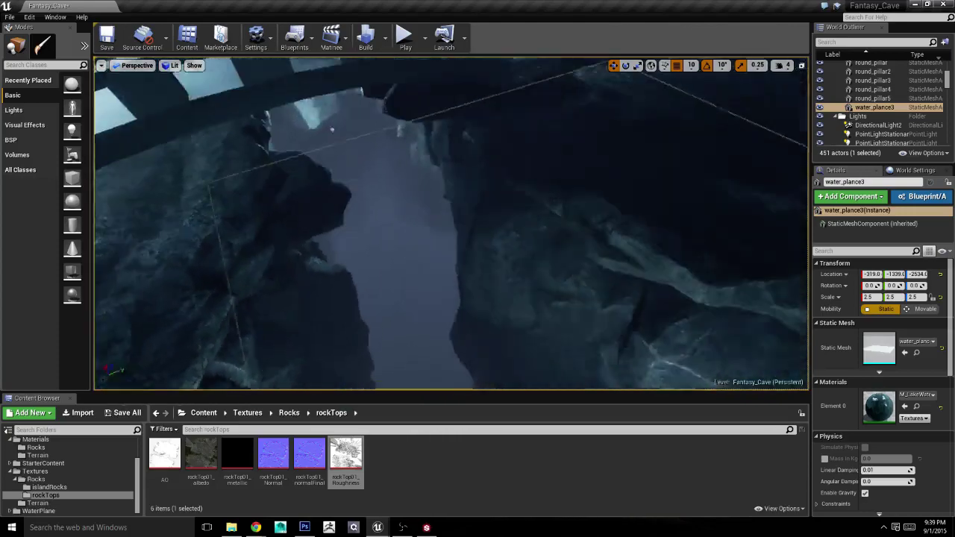
pyautogui.moveTo(475, 182); pyautogui.dragTo(476, 181, button='right')
# Step: Duplicate rockTop5 as rockTop10, rotate it about -170° and slide it along Y to about -1200, -1860, 240
pyautogui.click(475, 182)
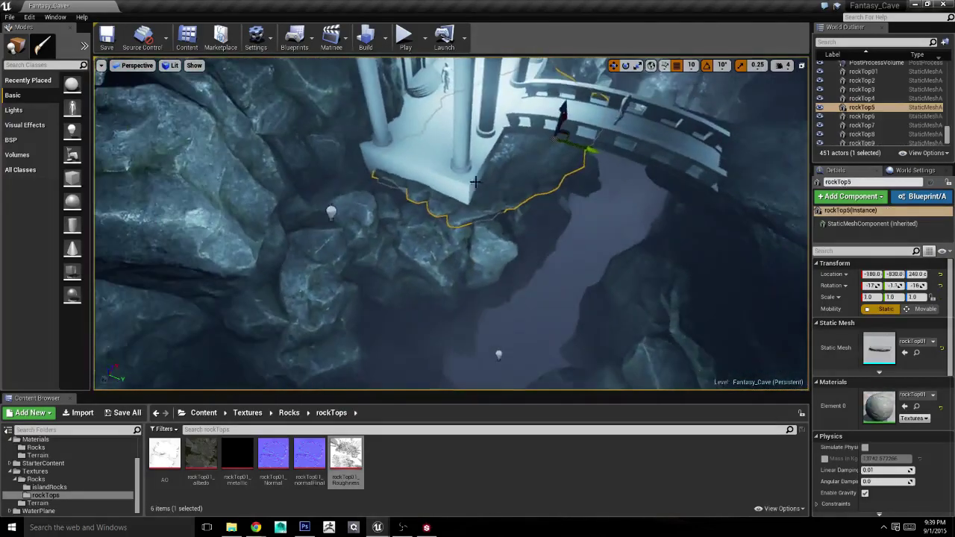
pyautogui.keyDown('alt'); pyautogui.moveTo(565, 120); pyautogui.dragTo(451, 222); pyautogui.keyUp('alt')
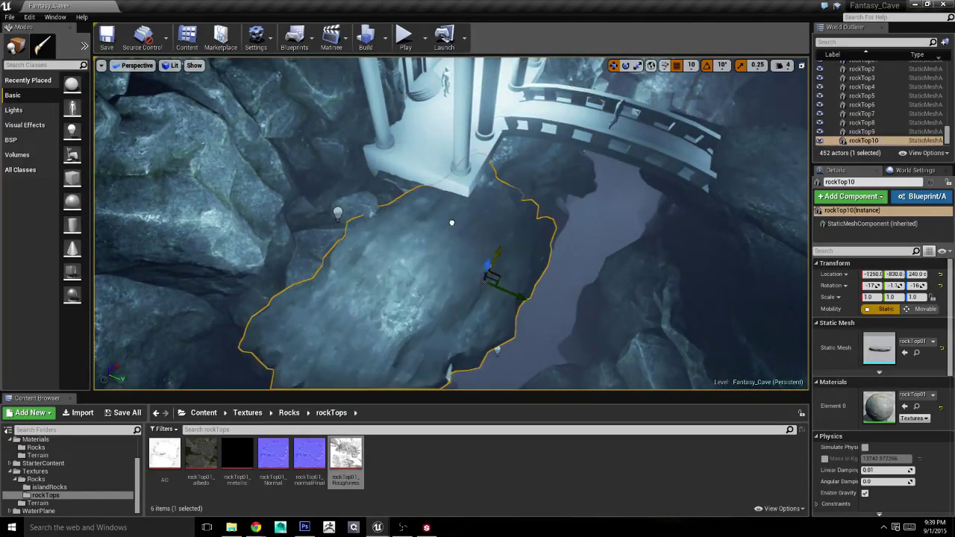
pyautogui.moveTo(489, 276); pyautogui.dragTo(437, 241)
pyautogui.press('e')
pyautogui.moveTo(415, 299); pyautogui.dragTo(417, 291)
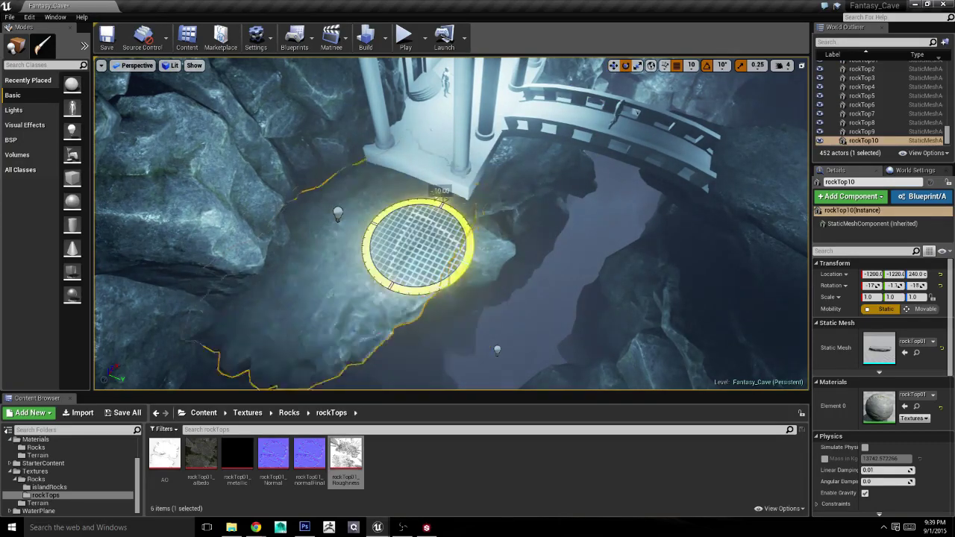
pyautogui.moveTo(441, 196); pyautogui.dragTo(377, 287)
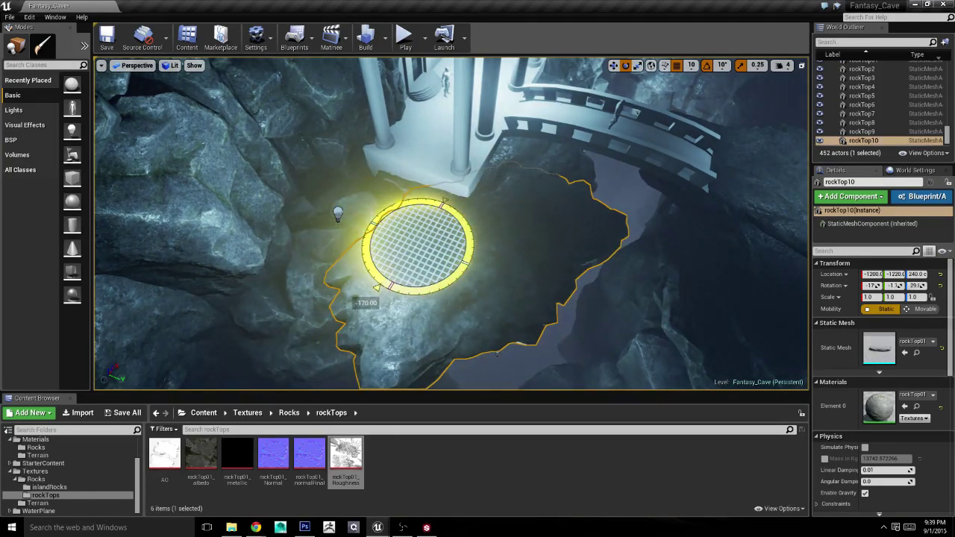
pyautogui.press('w')
pyautogui.moveTo(417, 250)
pyautogui.mouseDown()
pyautogui.moveTo(310, 213)
pyautogui.moveTo(317, 217)
pyautogui.mouseUp()
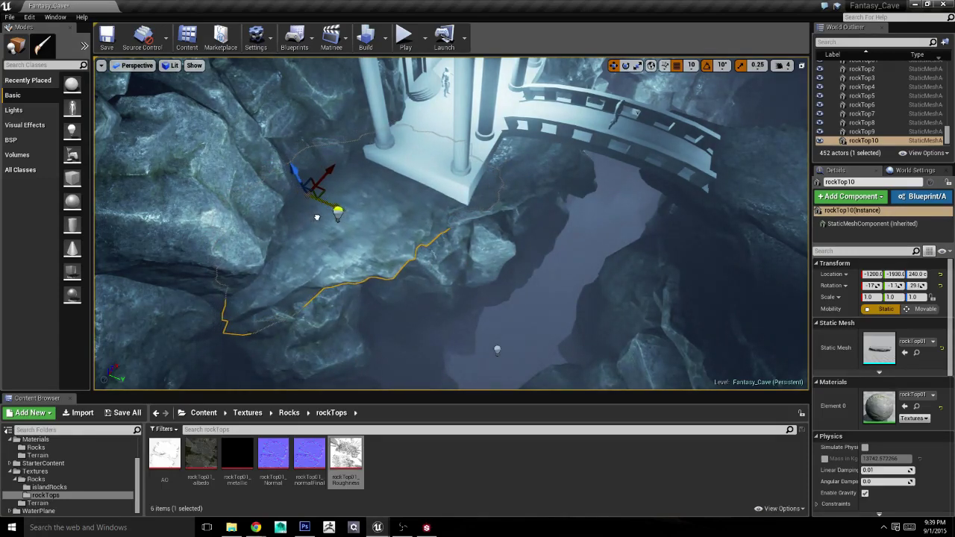
pyautogui.moveTo(317, 217); pyautogui.dragTo(329, 222)
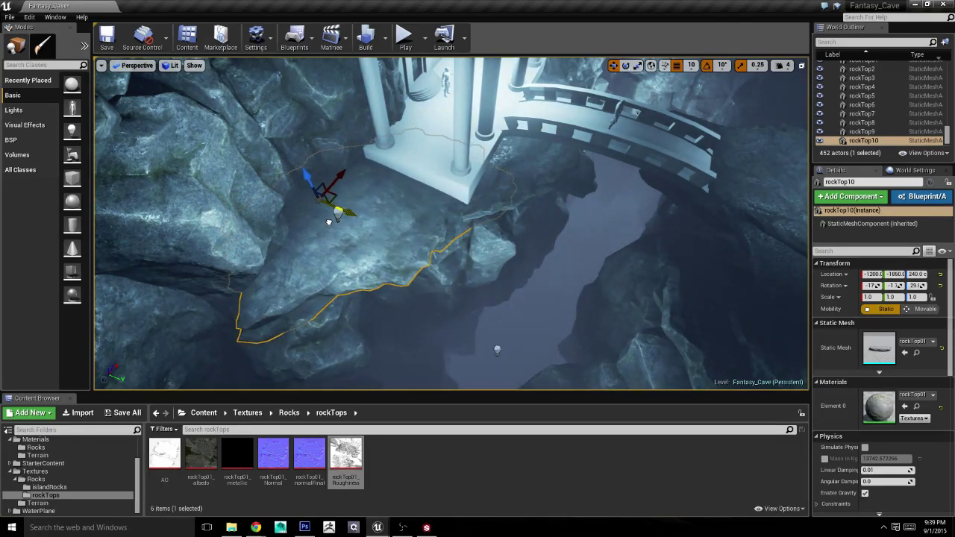
# Step: Frame the water_plance3 plane and fly between the pillars to look toward the bridge
pyautogui.click(519, 304)
pyautogui.press('f')
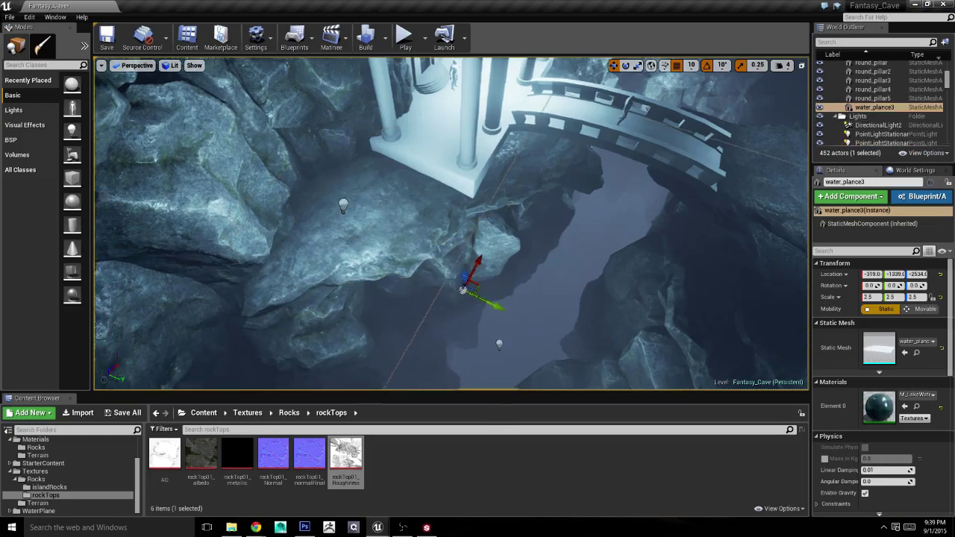
pyautogui.moveTo(500, 216)
pyautogui.mouseDown(button='right')
pyautogui.moveTo(371, 276)
pyautogui.moveTo(417, 253)
pyautogui.moveTo(388, 239)
pyautogui.moveTo(529, 348)
pyautogui.mouseUp(button='right')
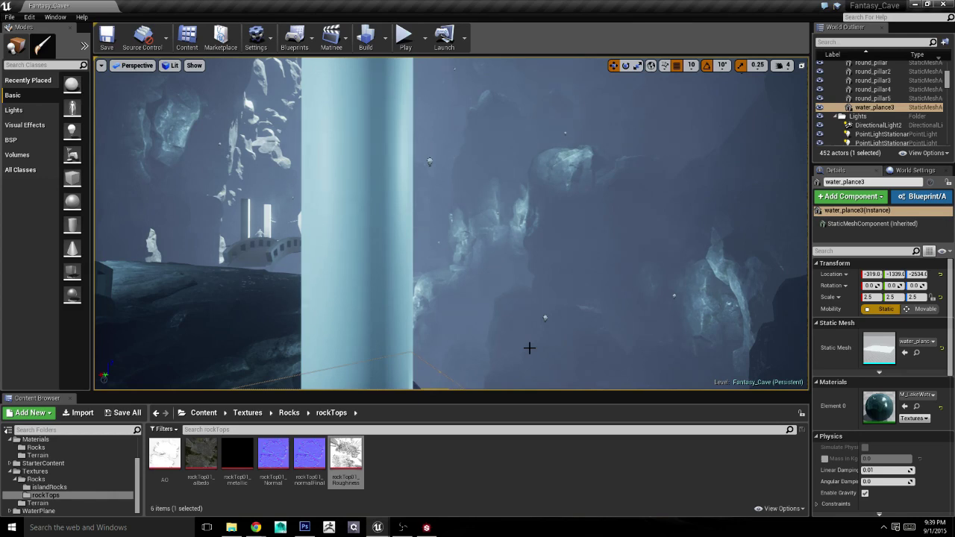
pyautogui.moveTo(525, 290)
pyautogui.mouseDown(button='right')
pyautogui.moveTo(492, 290)
pyautogui.moveTo(522, 281)
pyautogui.mouseUp(button='right')
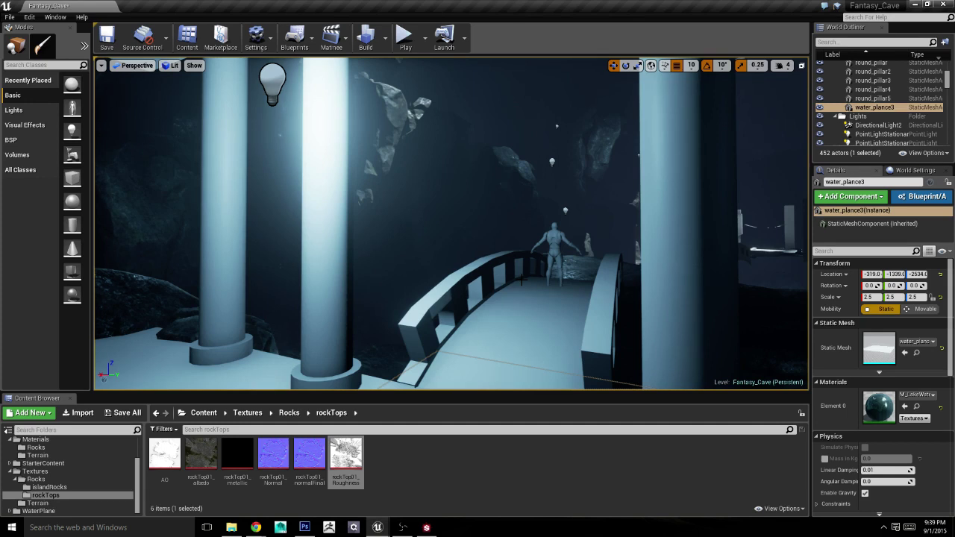
pyautogui.click(256, 526)
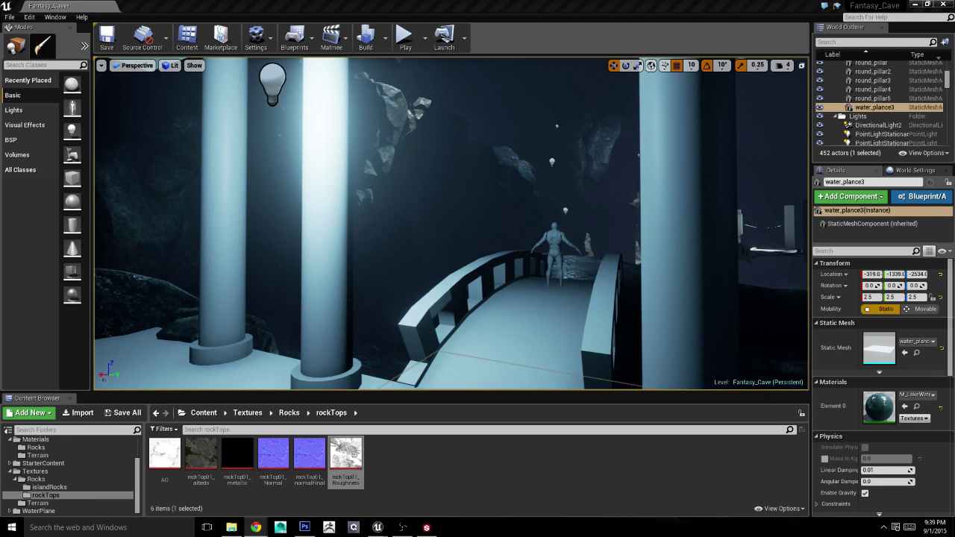
pyautogui.moveTo(663, 193); pyautogui.dragTo(641, 196, button='right')
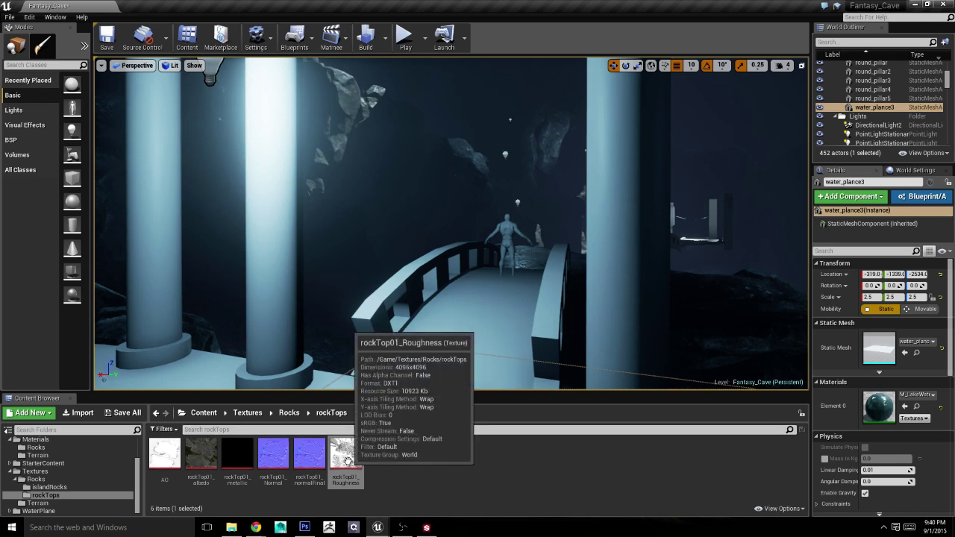
# Step: Open rockTop01_Roughness.tga from the rockTop_01 bakes folder in Photoshop, loading its updated version
pyautogui.click(231, 526)
pyautogui.doubleClick(632, 196)
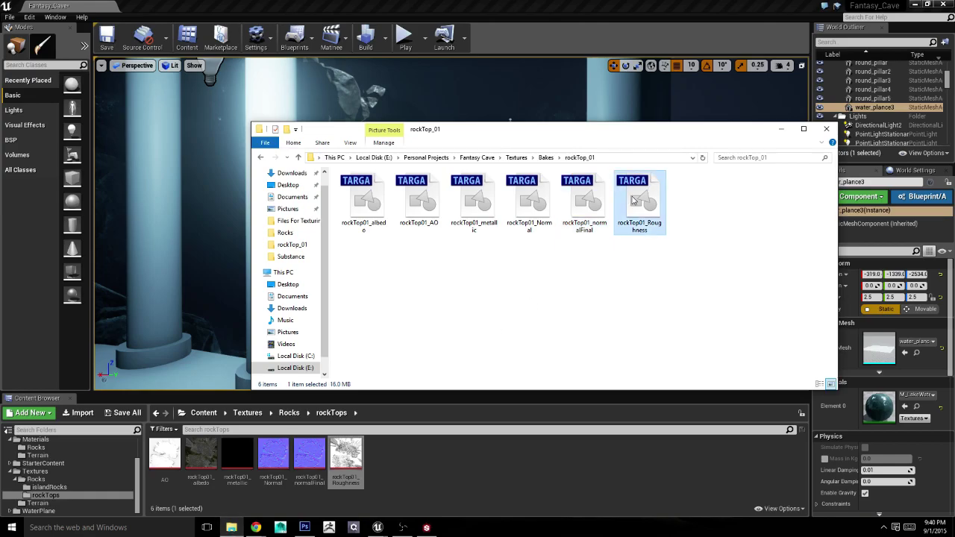
pyautogui.click(528, 196)
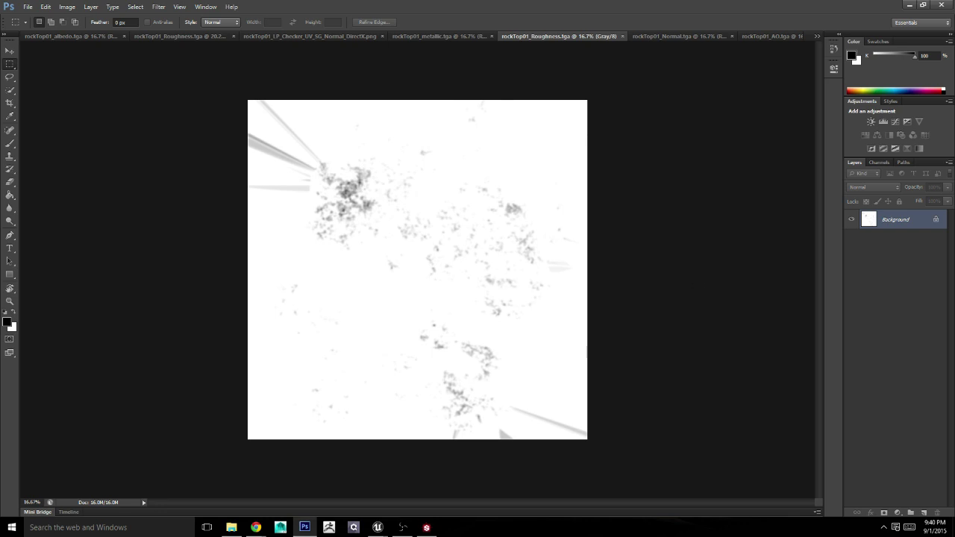
pyautogui.click(255, 528)
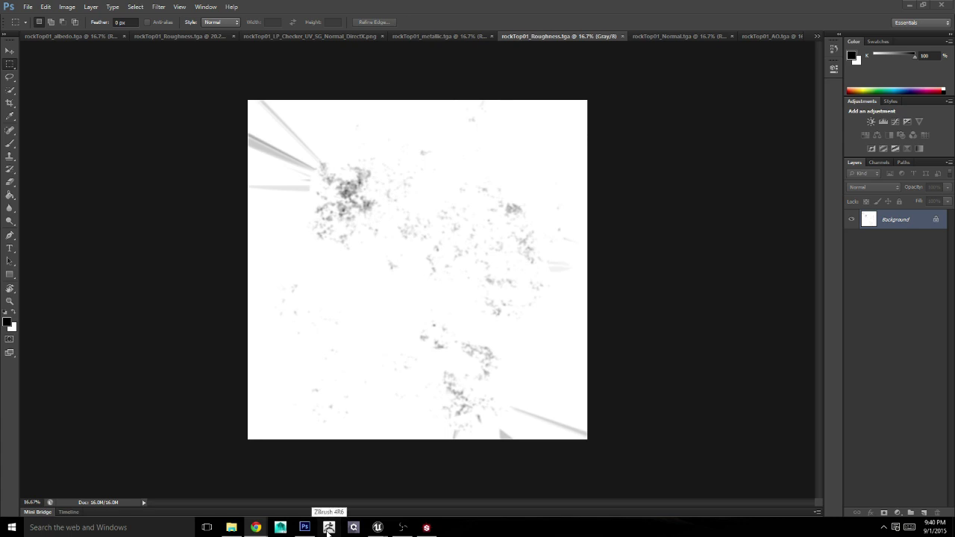
# Step: Attempt to delete the rockTop01_Roughness texture, cancelling because it is still referenced
pyautogui.moveTo(375, 529)
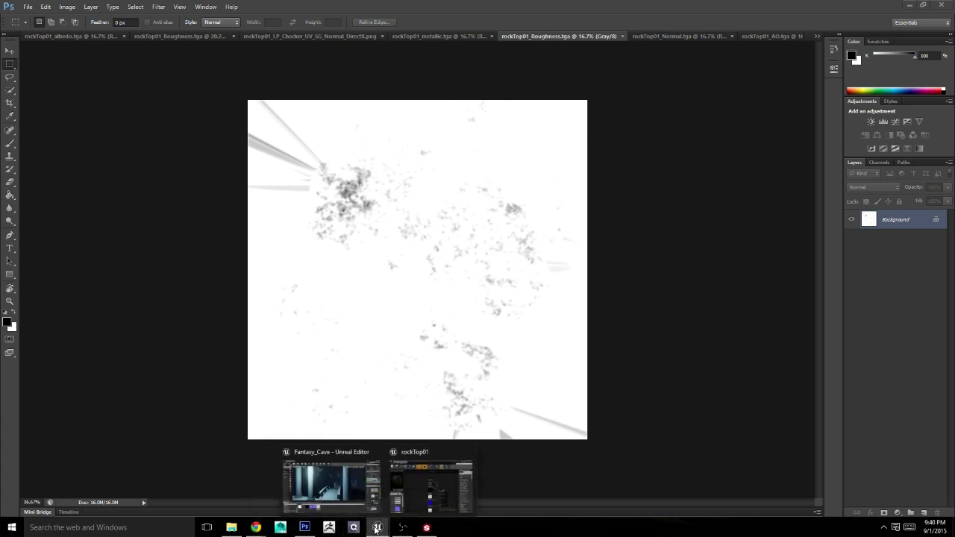
pyautogui.click(340, 485)
pyautogui.rightClick(351, 460)
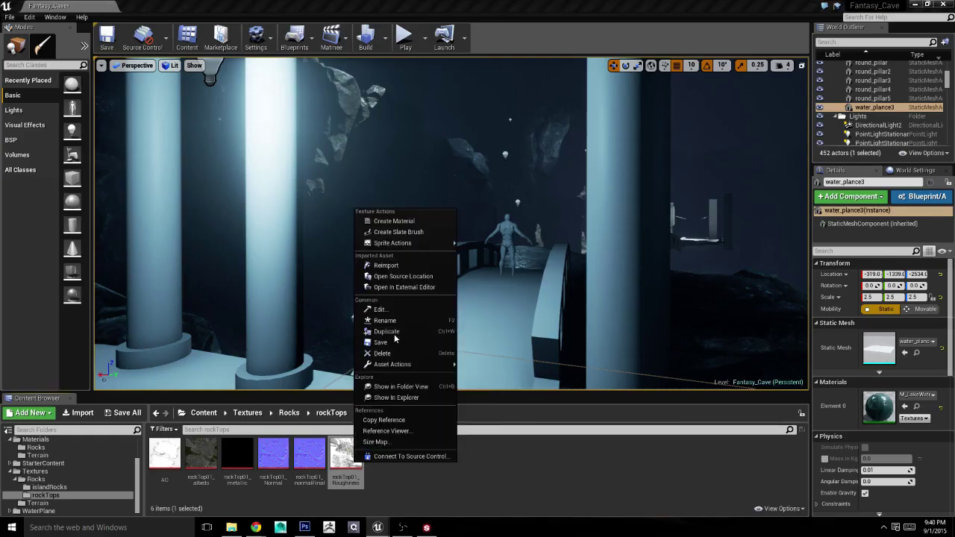
pyautogui.click(384, 353)
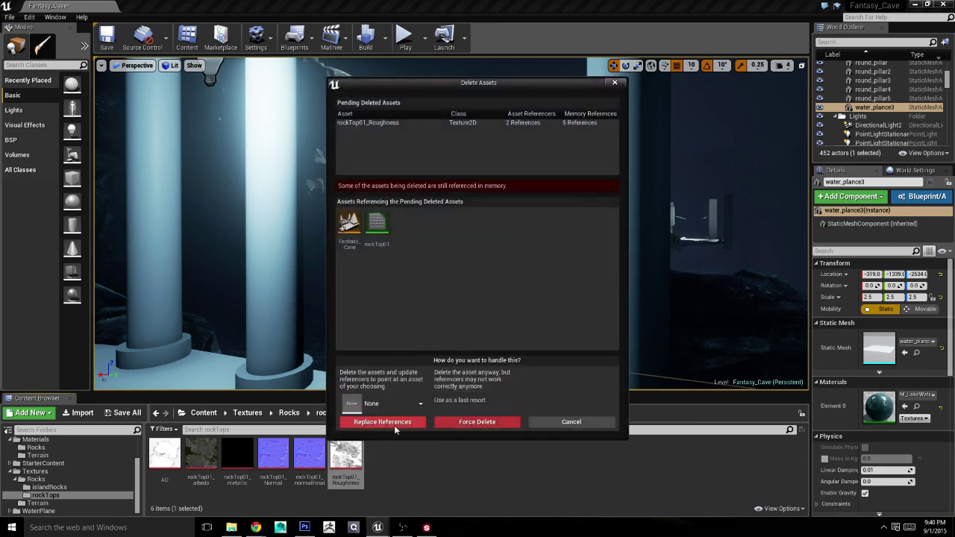
pyautogui.click(571, 421)
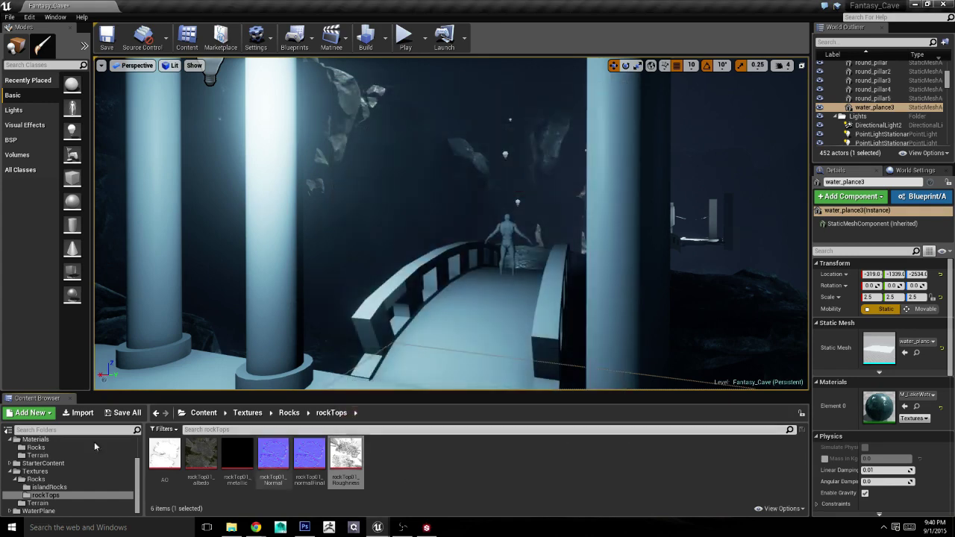
# Step: Delete the roughness Texture Sample node from the rockTop01 material, save it and close the editor
pyautogui.click(36, 447)
pyautogui.doubleClick(200, 455)
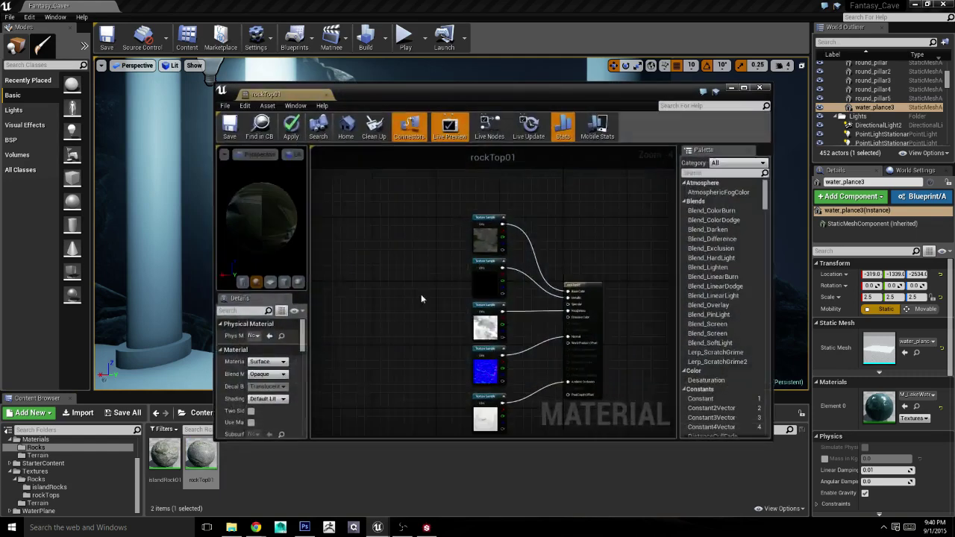
pyautogui.click(464, 272)
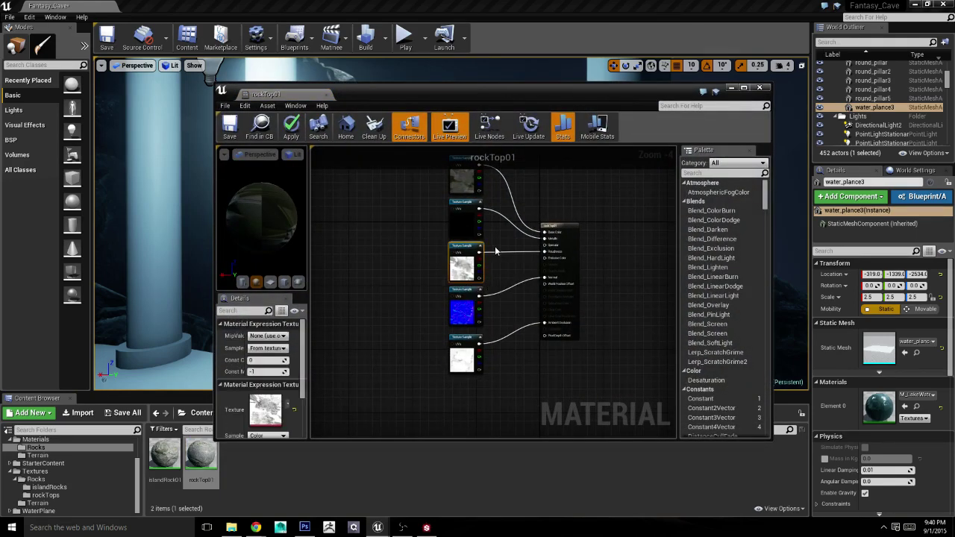
pyautogui.press('Delete')
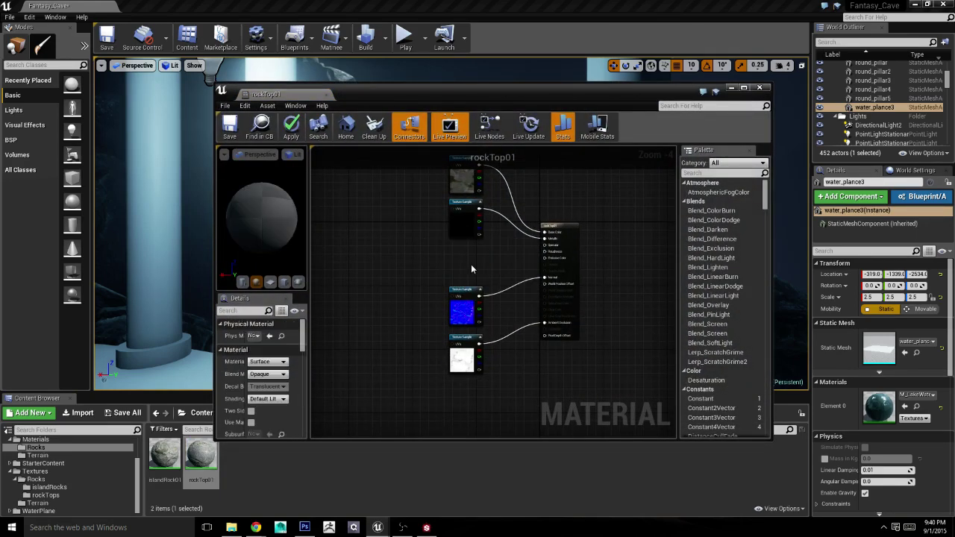
pyautogui.hotkey('ctrl', 's')
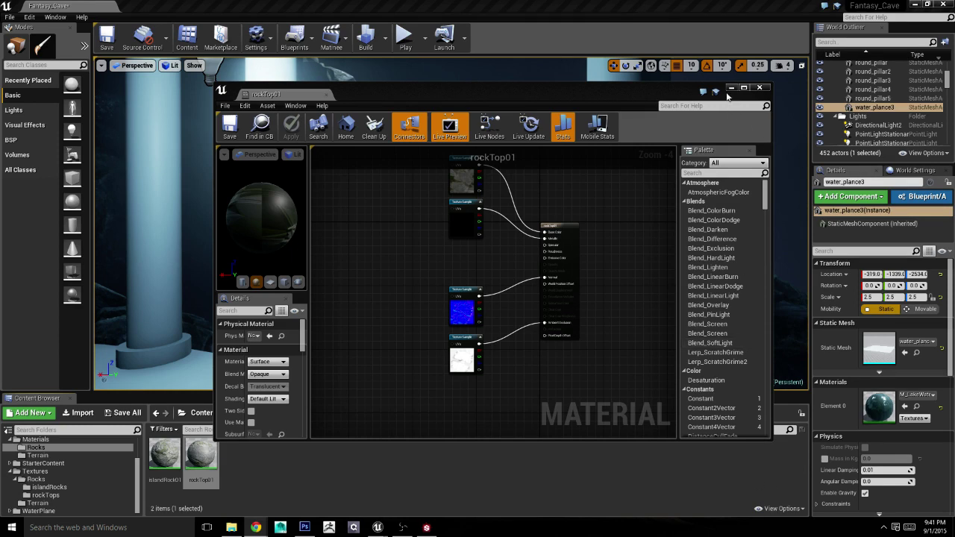
pyautogui.click(728, 87)
# Step: Force-delete the rockTop01_Roughness texture from the rockTops folder
pyautogui.click(46, 495)
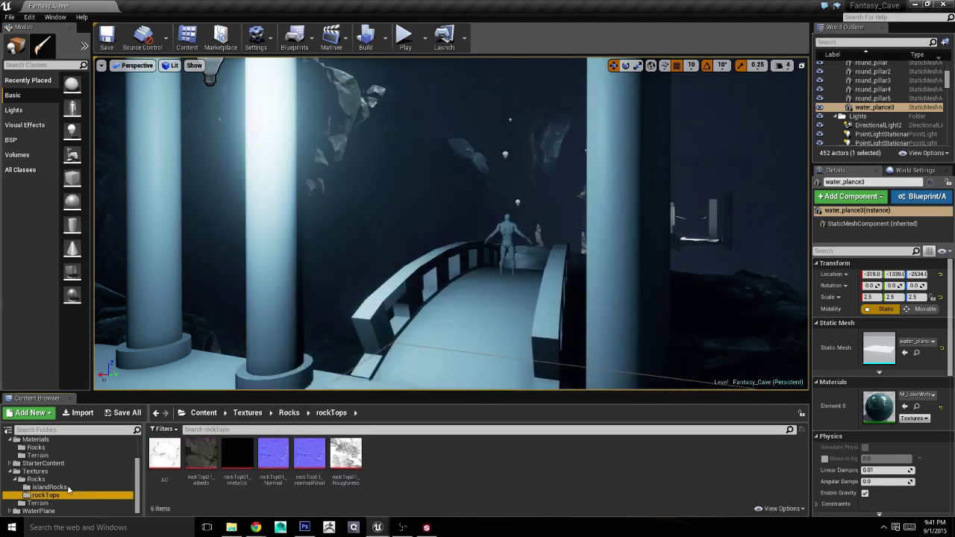
pyautogui.rightClick(347, 451)
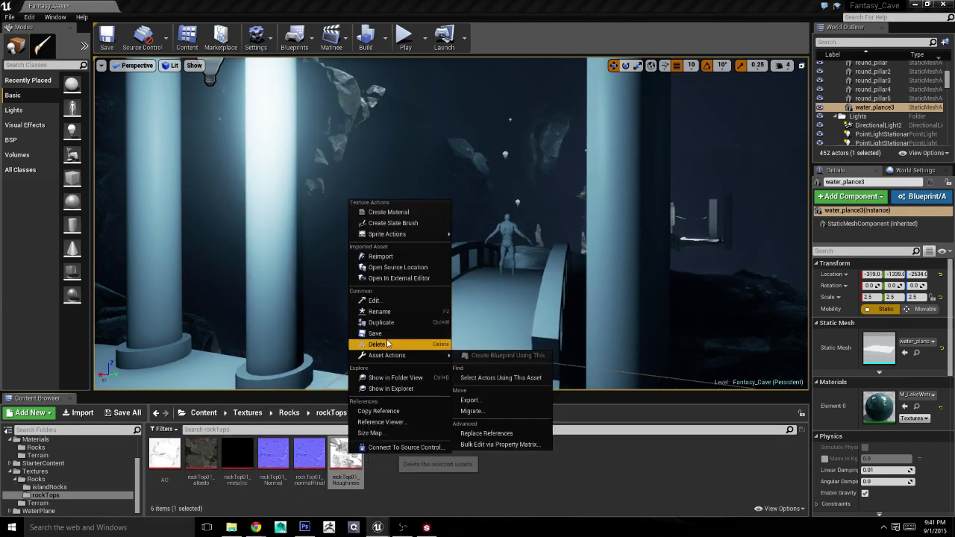
pyautogui.click(384, 342)
pyautogui.click(458, 423)
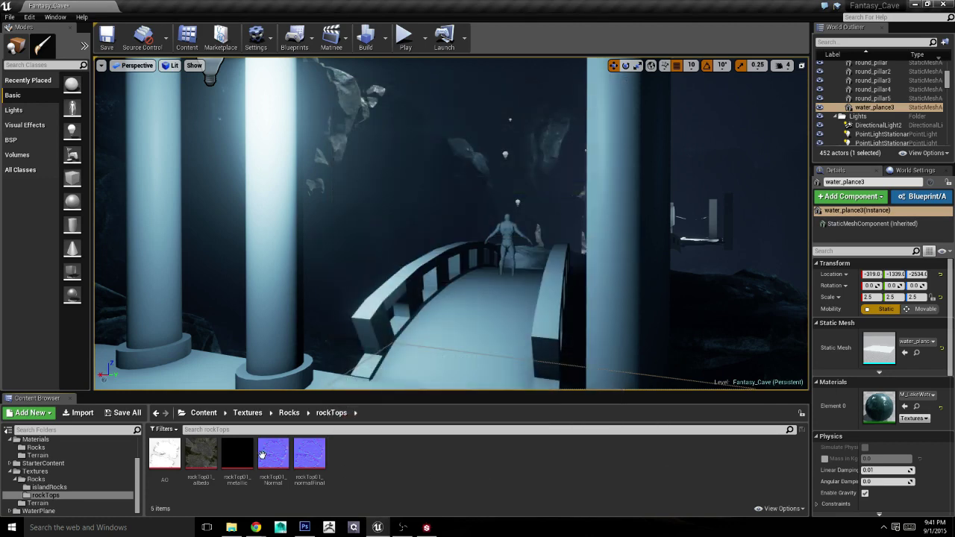
# Step: Try re-importing the roughness TGA from the bakes folder and dismiss the import error
pyautogui.click(232, 527)
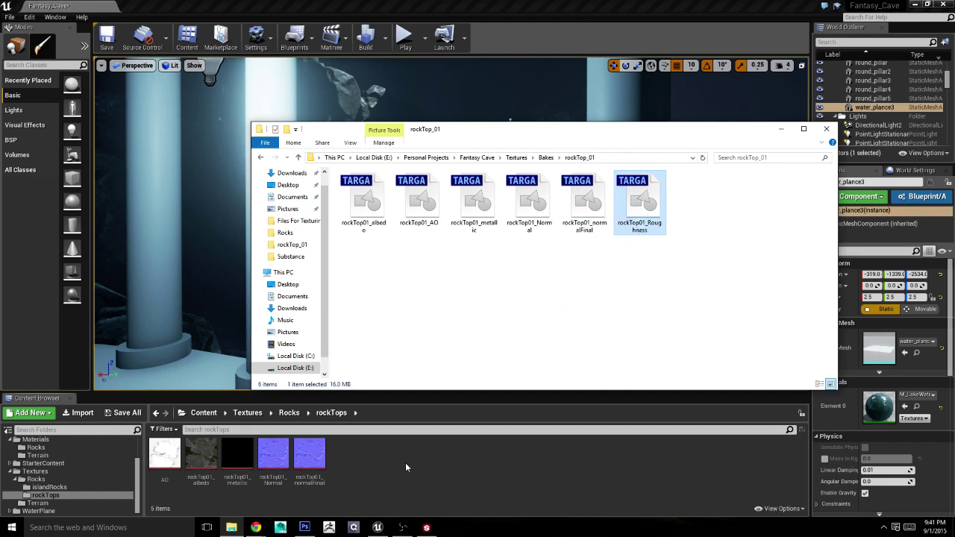
pyautogui.moveTo(374, 463); pyautogui.dragTo(373, 459)
pyautogui.click(785, 130)
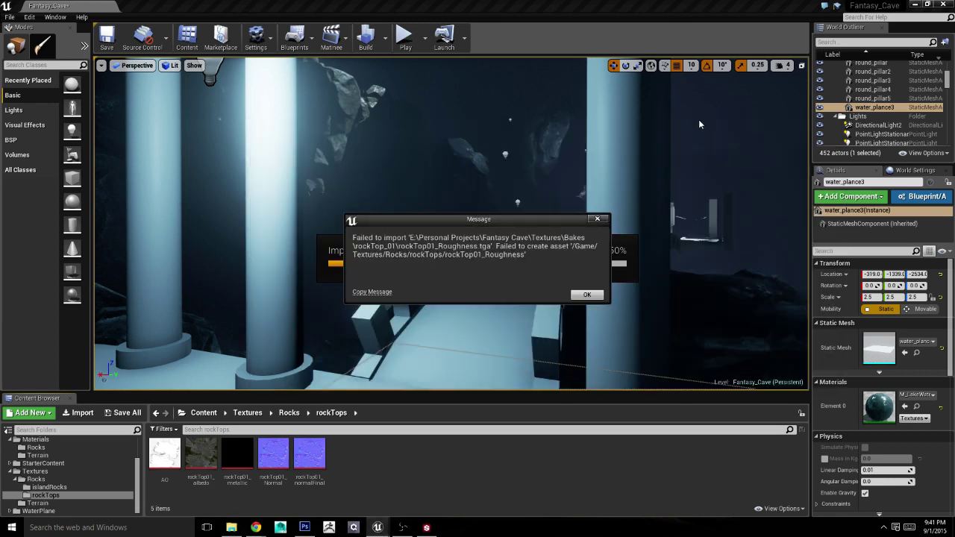
pyautogui.click(586, 293)
pyautogui.click(305, 527)
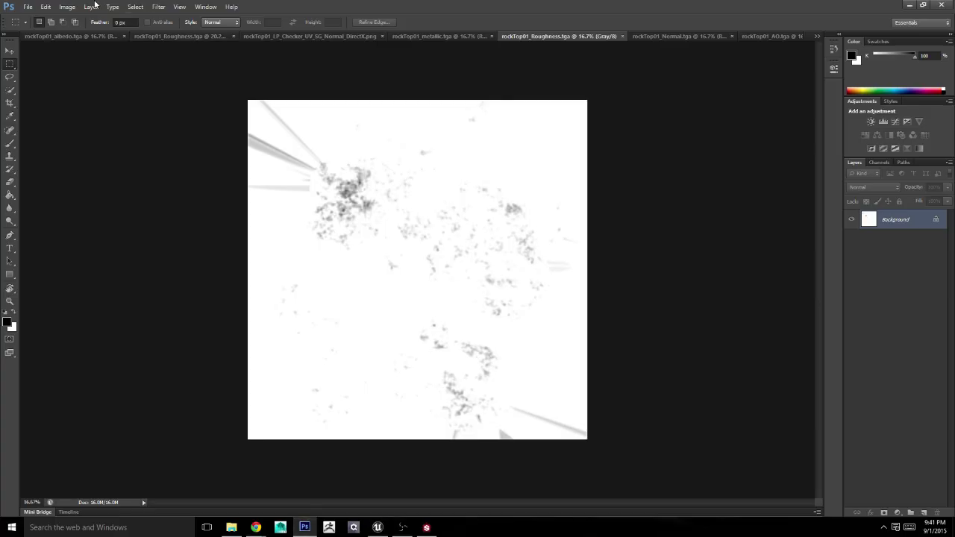
# Step: Convert the roughness image to RGB colour mode
pyautogui.click(67, 6)
pyautogui.moveTo(152, 18)
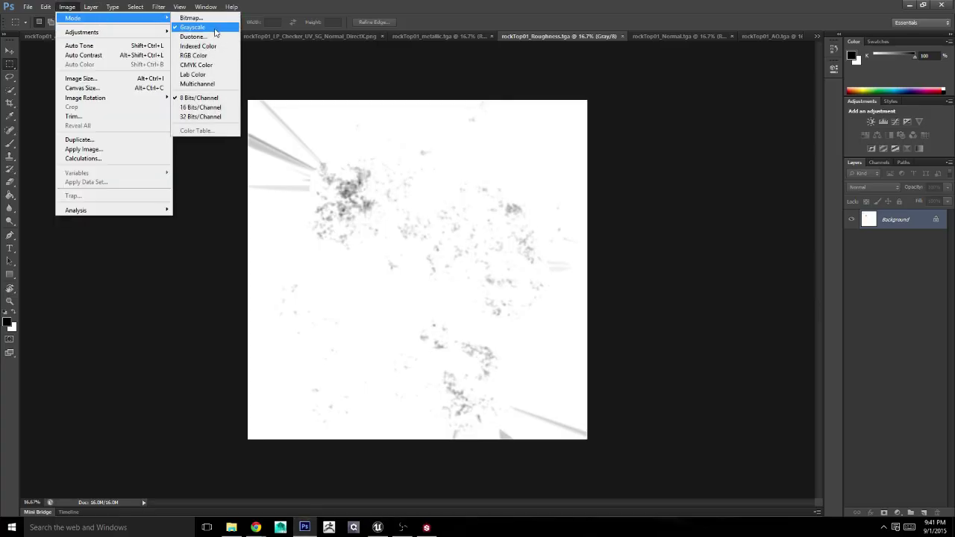
pyautogui.click(193, 55)
# Step: Save the image over rockTop01_Roughness.tga as a 24 bits/pixel Targa
pyautogui.click(29, 8)
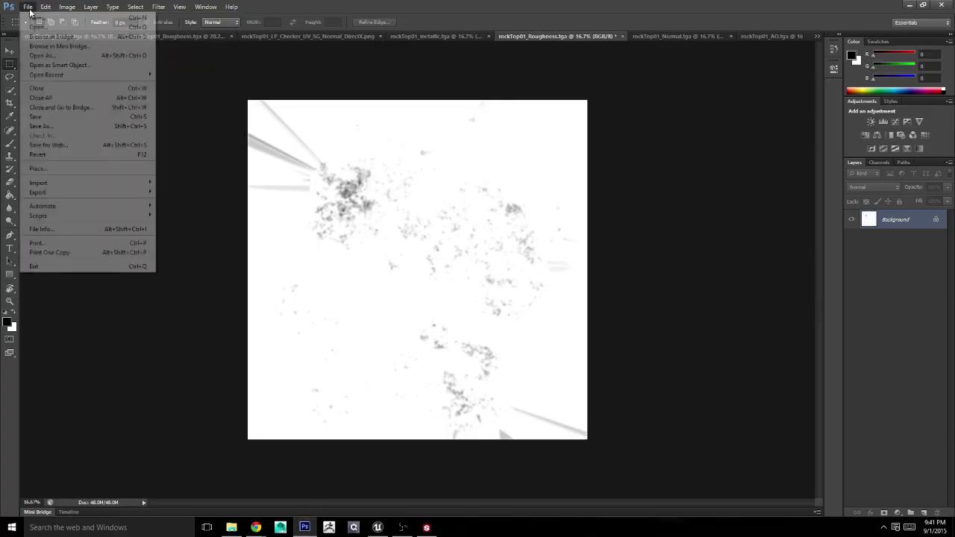
pyautogui.click(41, 126)
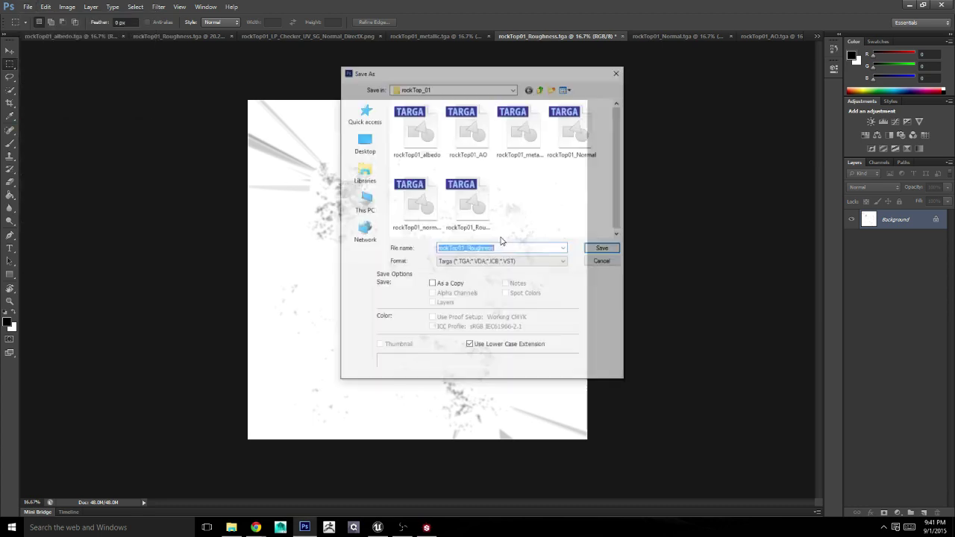
pyautogui.press('Return')
pyautogui.click(470, 188)
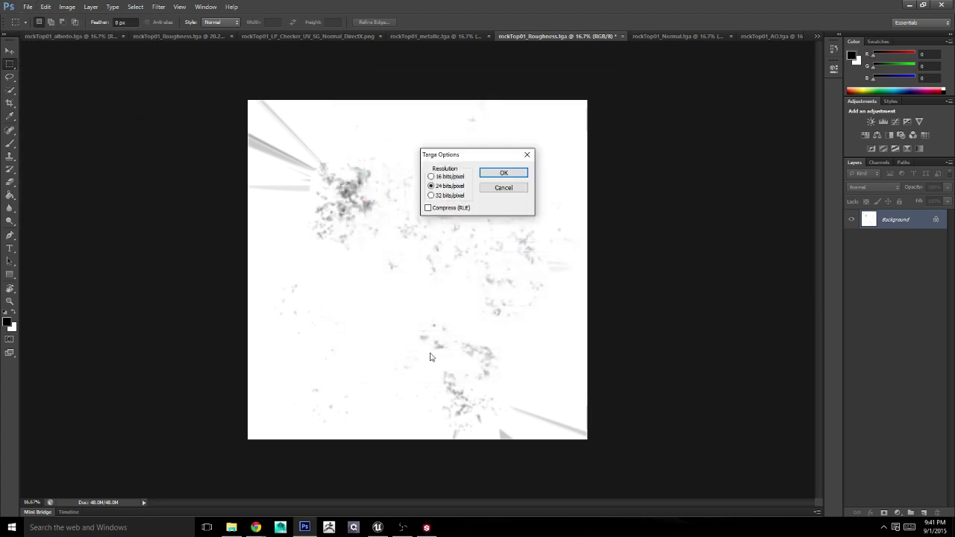
pyautogui.click(504, 172)
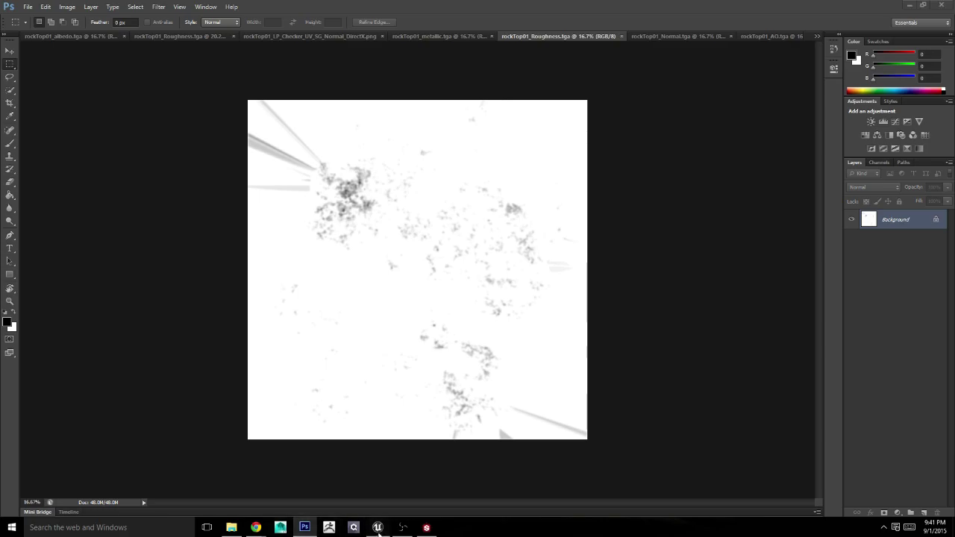
pyautogui.click(280, 527)
pyautogui.click(232, 528)
# Step: Import rockTop01_Roughness.tga into the rockTops folder by dragging it in from Explorer
pyautogui.moveTo(635, 205); pyautogui.dragTo(440, 477)
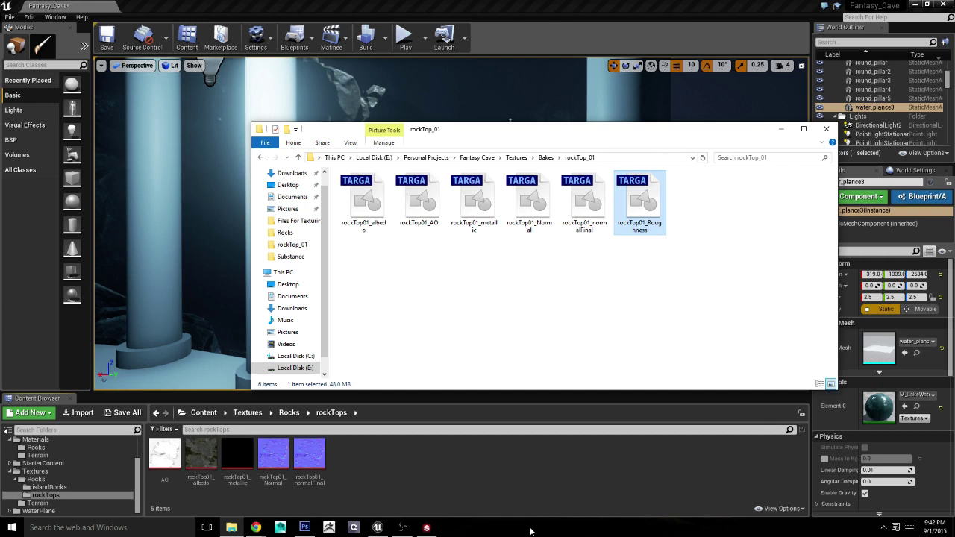
pyautogui.click(420, 481)
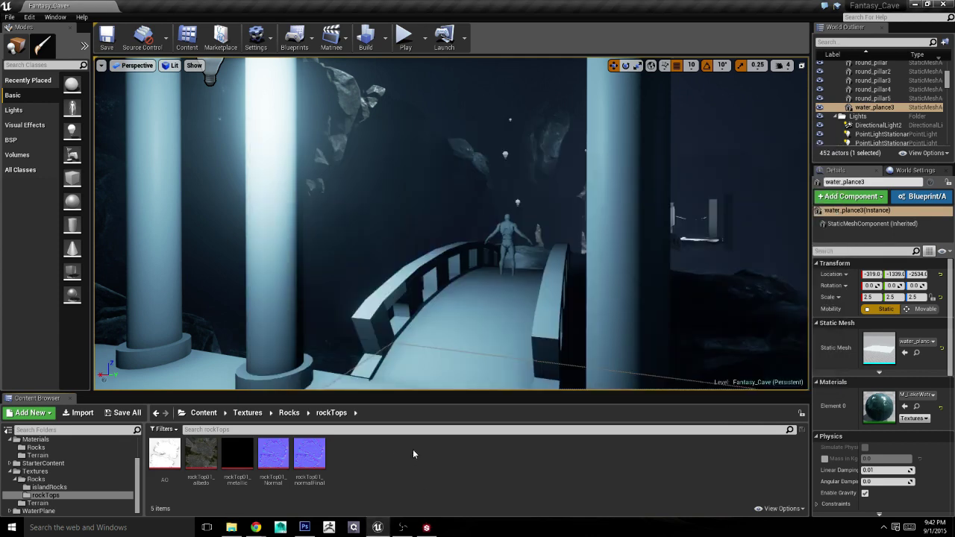
pyautogui.click(231, 526)
pyautogui.moveTo(639, 202)
pyautogui.mouseDown()
pyautogui.moveTo(357, 466)
pyautogui.moveTo(364, 482)
pyautogui.mouseUp()
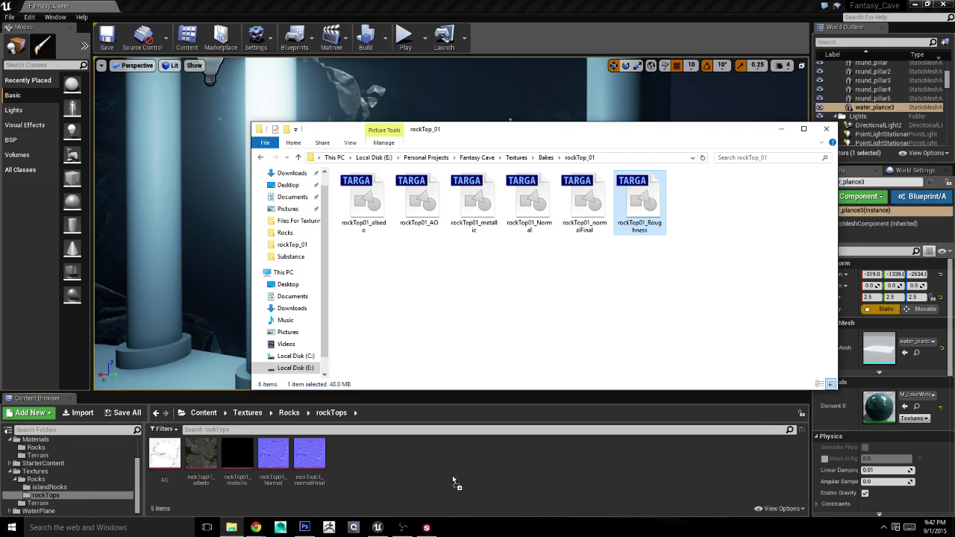
pyautogui.moveTo(449, 477); pyautogui.dragTo(785, 133)
pyautogui.click(782, 129)
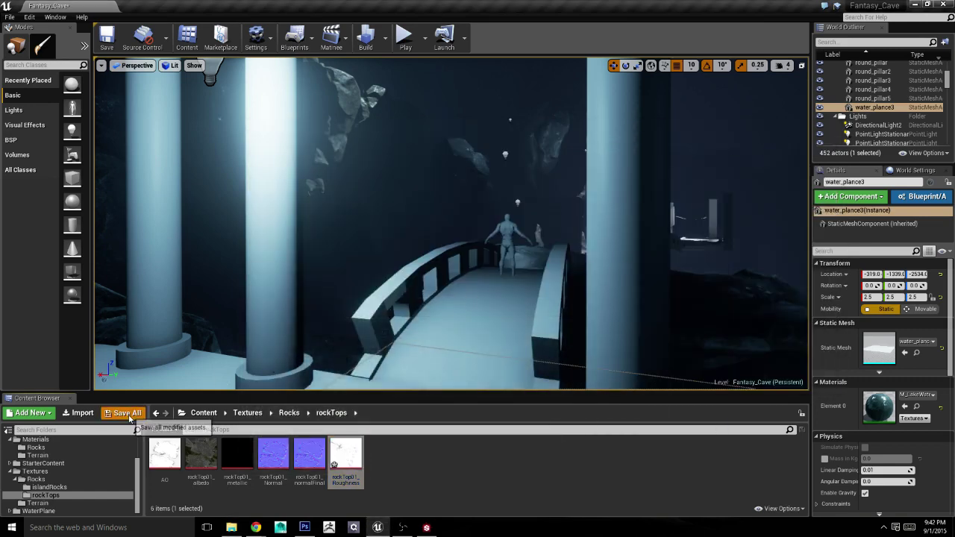
# Step: Save the selected assets and map, then open the Materials/Rocks folder
pyautogui.click(126, 414)
pyautogui.click(563, 357)
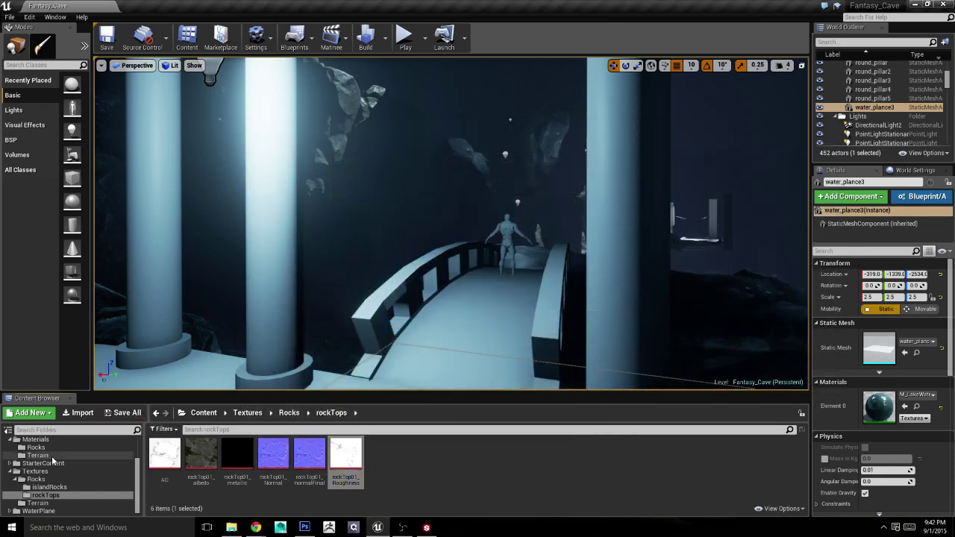
pyautogui.click(52, 455)
pyautogui.click(36, 447)
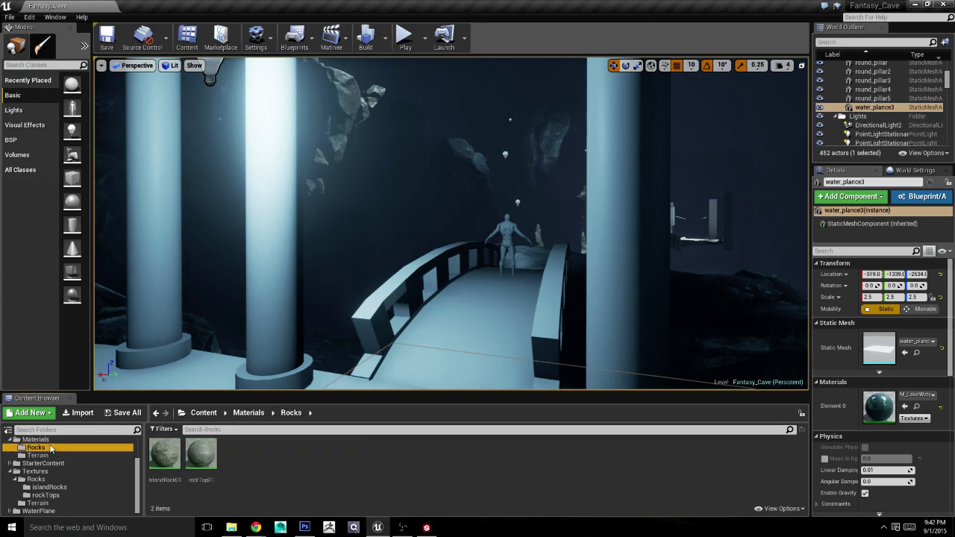
# Step: Add the re-imported Roughness texture to rockTop01's graph, wire it to Roughness, save and close
pyautogui.doubleClick(190, 459)
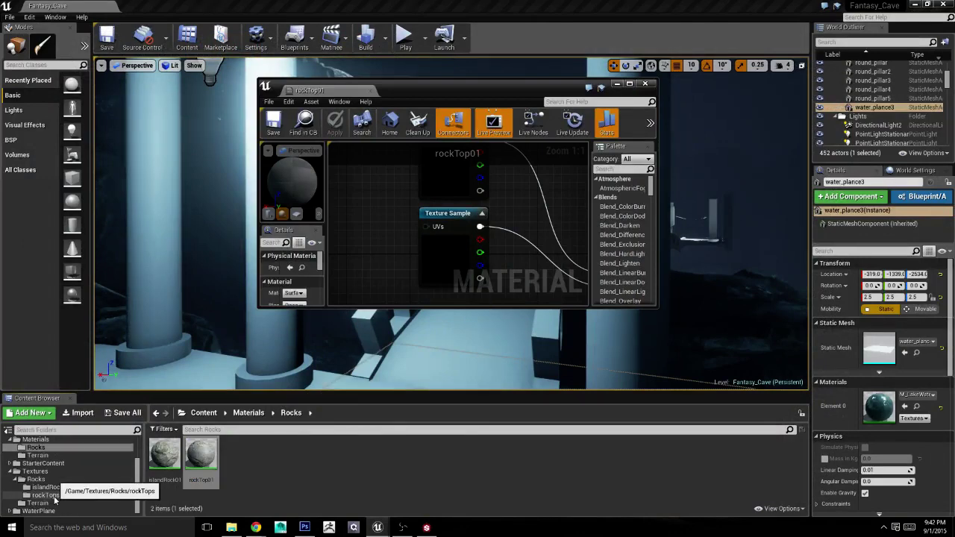
pyautogui.click(45, 495)
pyautogui.moveTo(345, 457); pyautogui.dragTo(399, 256)
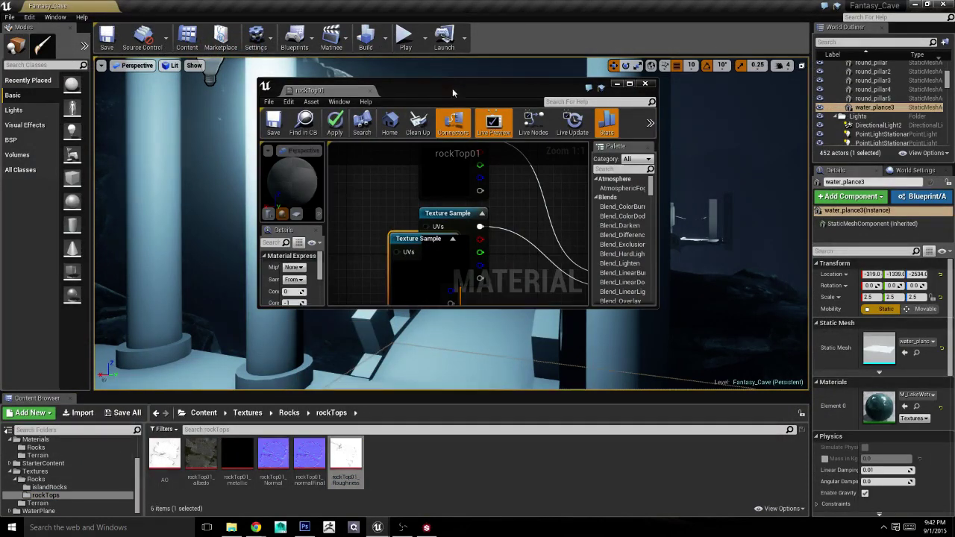
pyautogui.doubleClick(453, 86)
pyautogui.moveTo(252, 209); pyautogui.dragTo(280, 271)
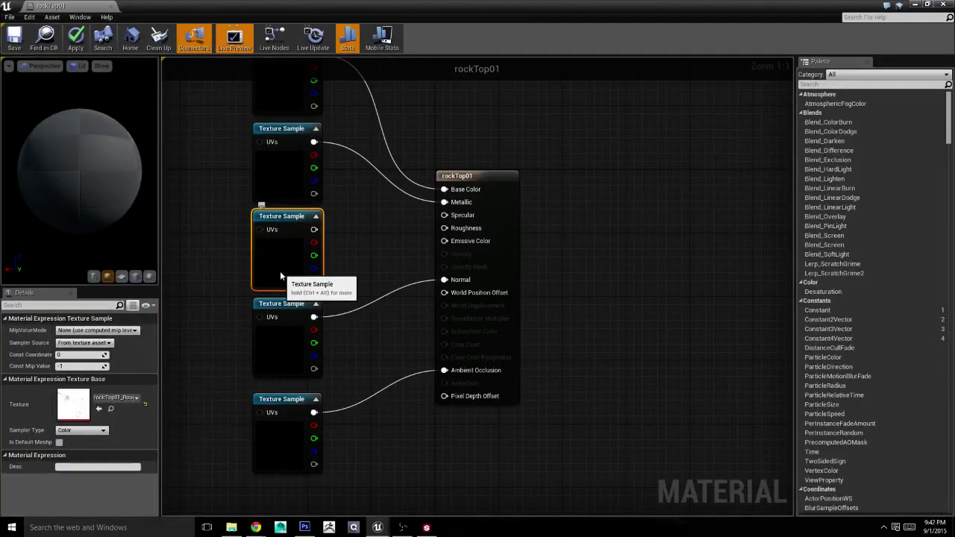
pyautogui.moveTo(315, 241); pyautogui.dragTo(445, 228)
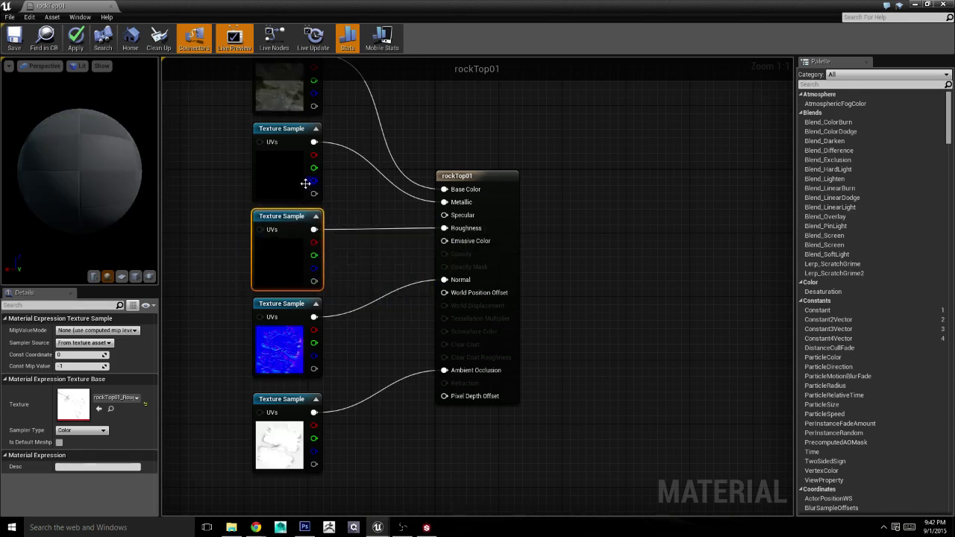
pyautogui.click(15, 38)
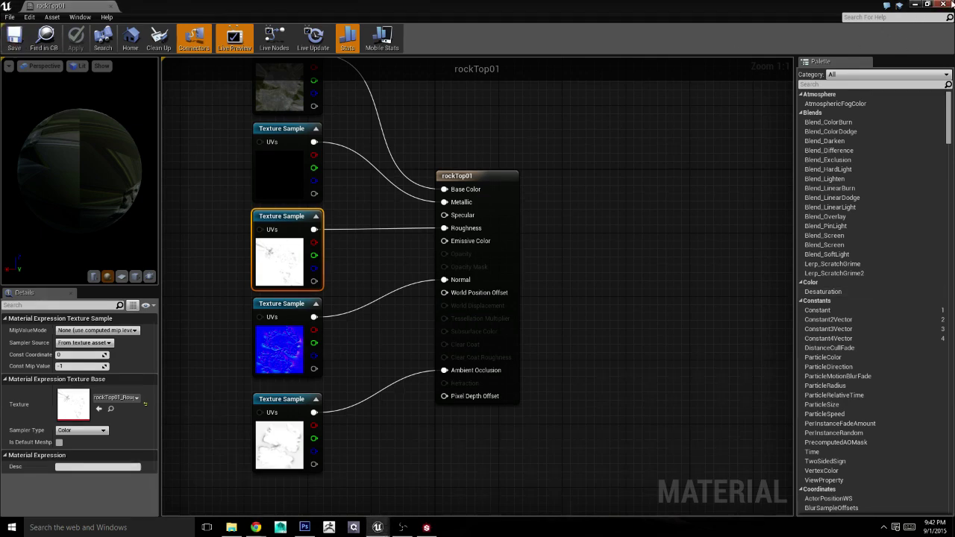
pyautogui.click(948, 4)
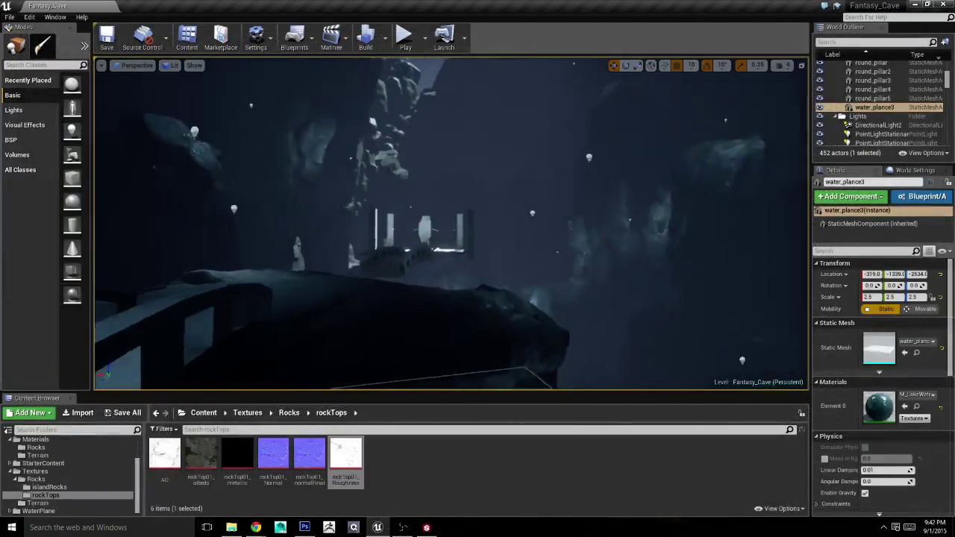
# Step: Launch a lighting build of Fantasy_Cave and allow SwarmAgent through the firewall on private networks
pyautogui.moveTo(451, 224); pyautogui.dragTo(452, 224, button='right')
pyautogui.click(366, 38)
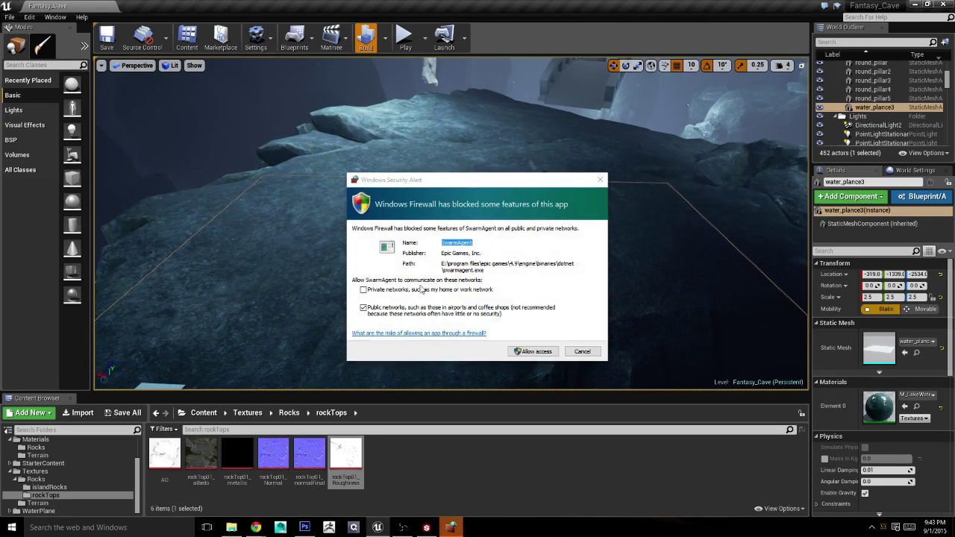
pyautogui.click(364, 290)
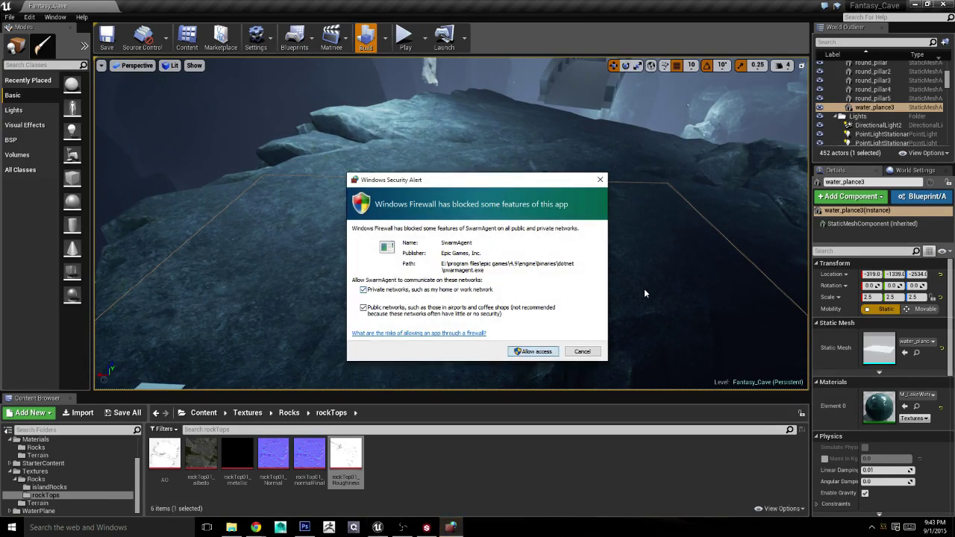
pyautogui.press('Return')
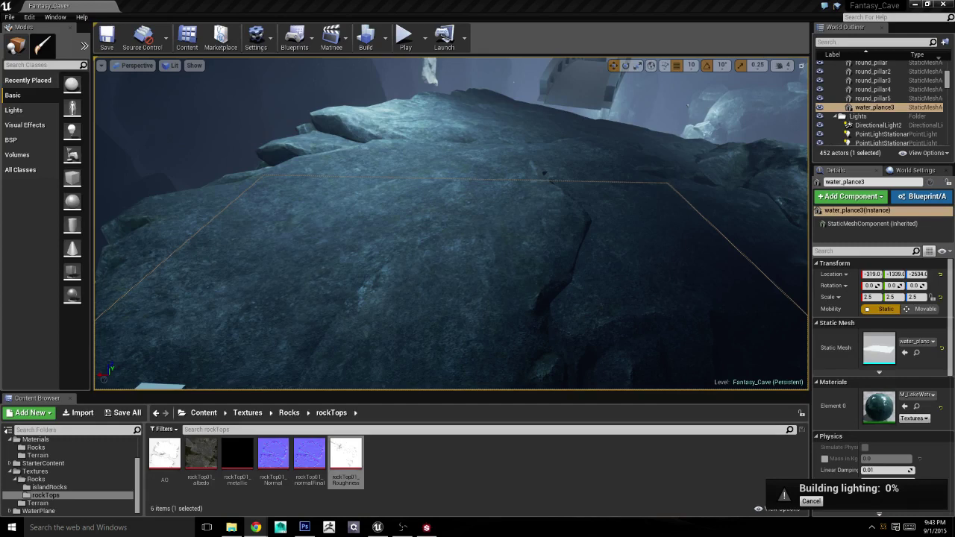
# Step: Check the speaker volume from the system tray while the build reaches 11%
pyautogui.click(883, 527)
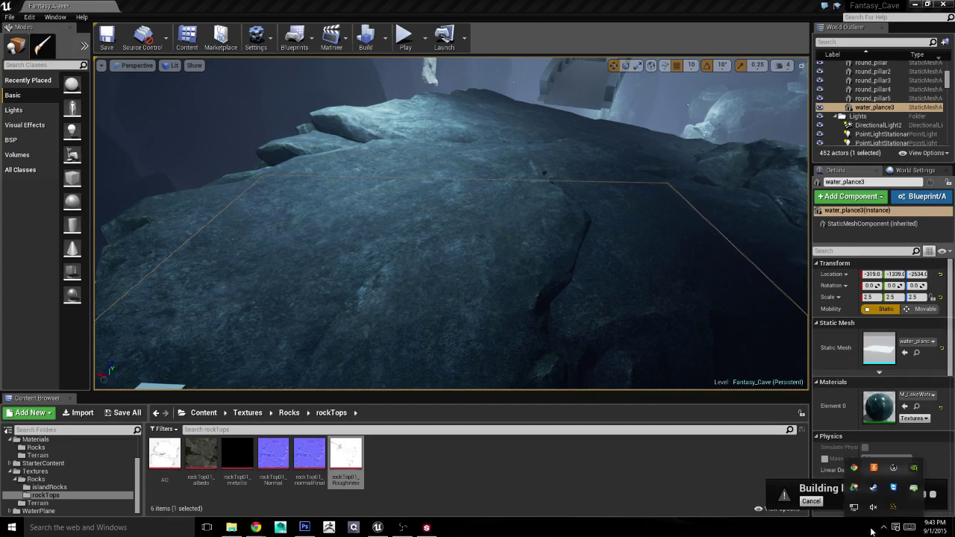
pyautogui.click(872, 507)
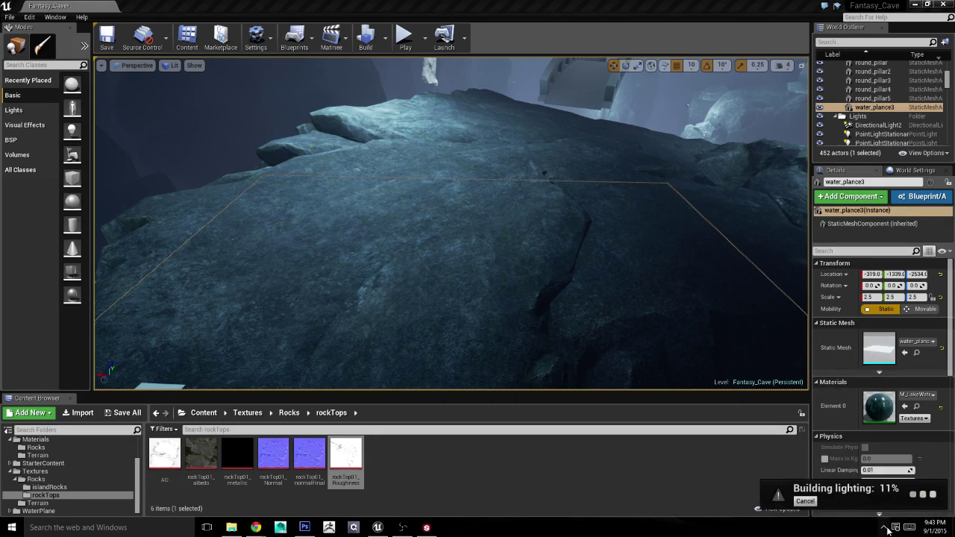
pyautogui.click(885, 527)
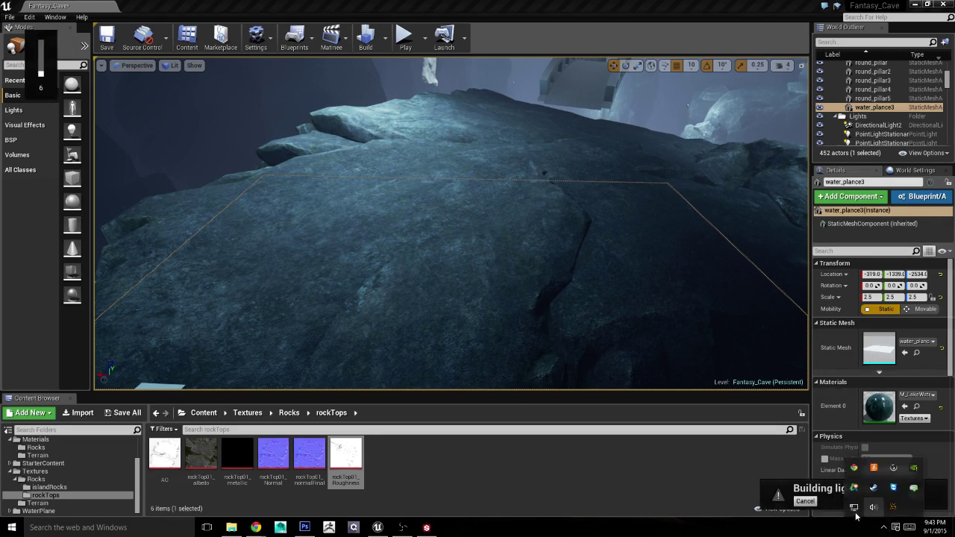
# Step: Dismiss the tray popup while the lighting build completes and the 87 Lighting Results appear
pyautogui.click(778, 472)
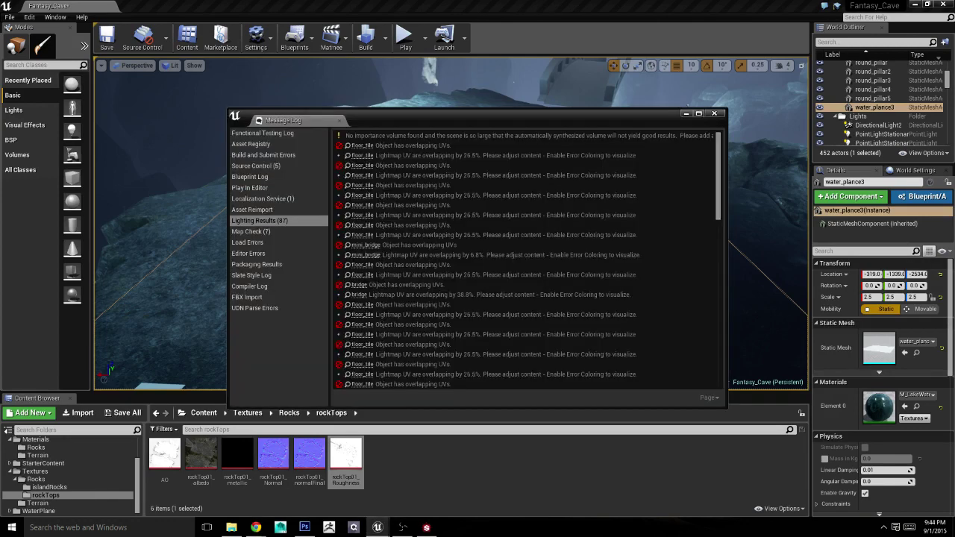
# Step: Close the Message Log and turn the camera to view the freshly lit rocks
pyautogui.click(714, 113)
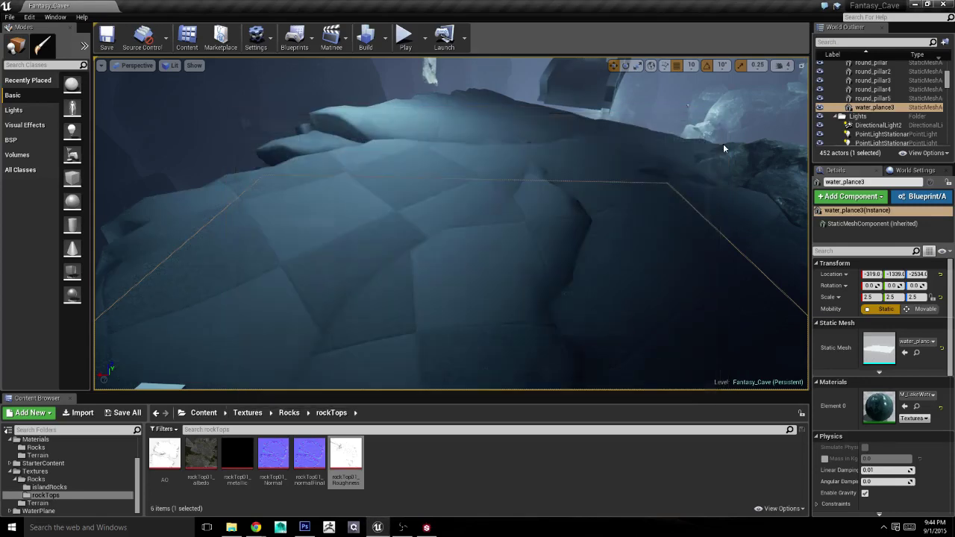
pyautogui.moveTo(723, 148)
pyautogui.mouseDown(button='right')
pyautogui.moveTo(627, 209)
pyautogui.moveTo(522, 232)
pyautogui.moveTo(633, 211)
pyautogui.mouseUp(button='right')
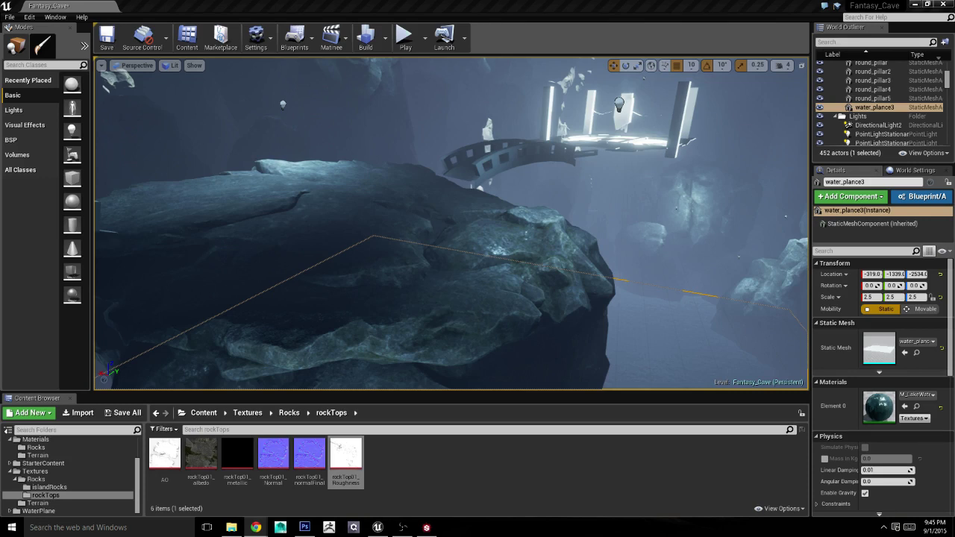
pyautogui.moveTo(572, 224)
pyautogui.mouseDown(button='right')
pyautogui.moveTo(572, 284)
pyautogui.moveTo(572, 202)
pyautogui.moveTo(616, 202)
pyautogui.mouseUp(button='right')
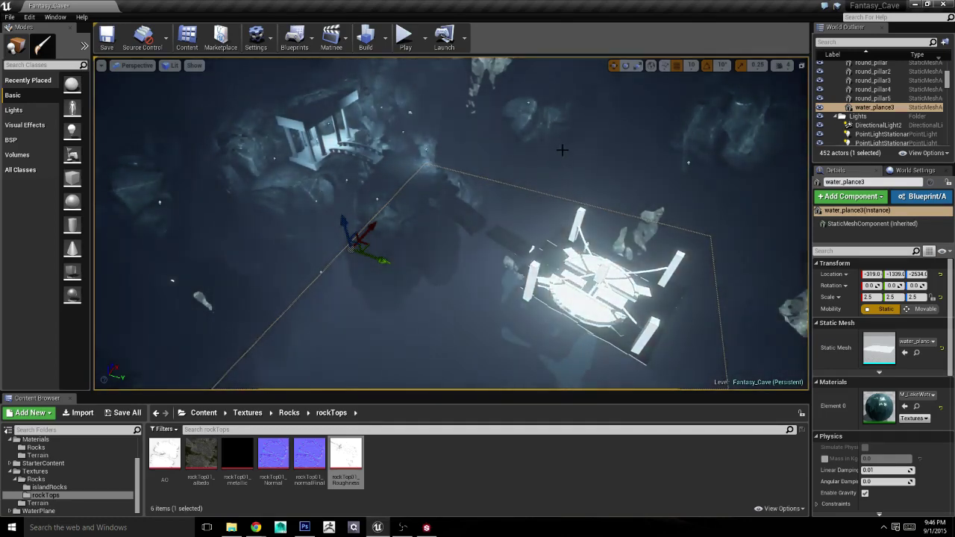
pyautogui.moveTo(556, 224); pyautogui.dragTo(566, 225, button='right')
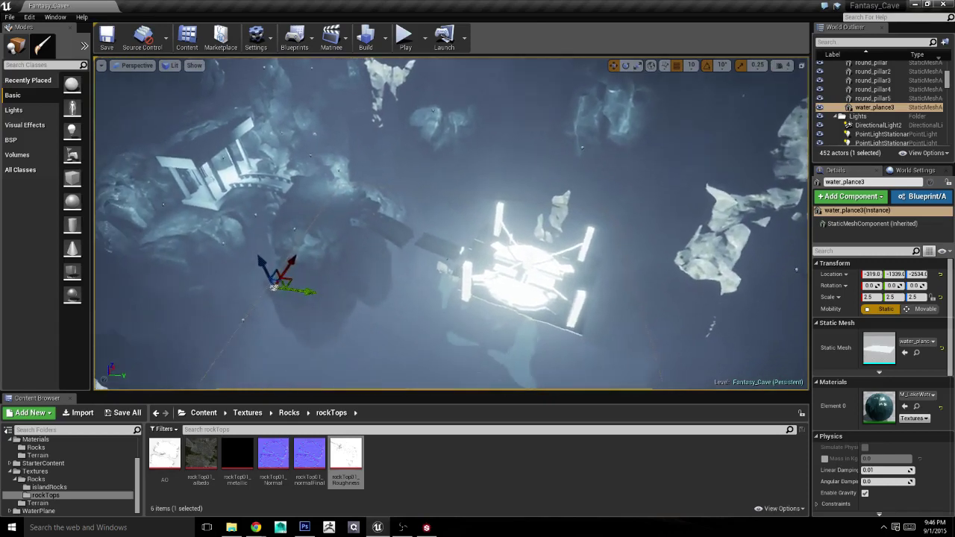
pyautogui.moveTo(630, 152); pyautogui.dragTo(630, 151, button='right')
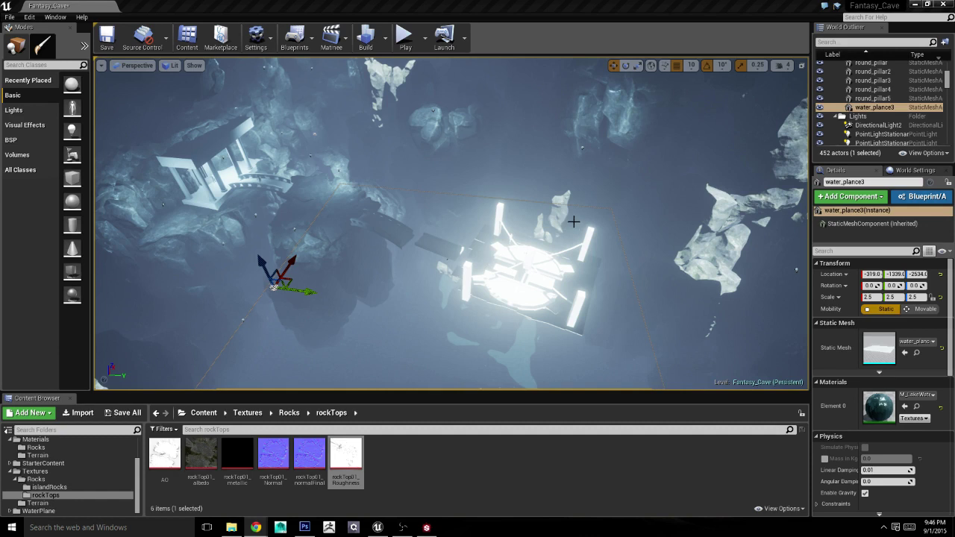
# Step: Save the rockTop01_Maps package in Substance Designer with Save All, then quit it
pyautogui.click(427, 527)
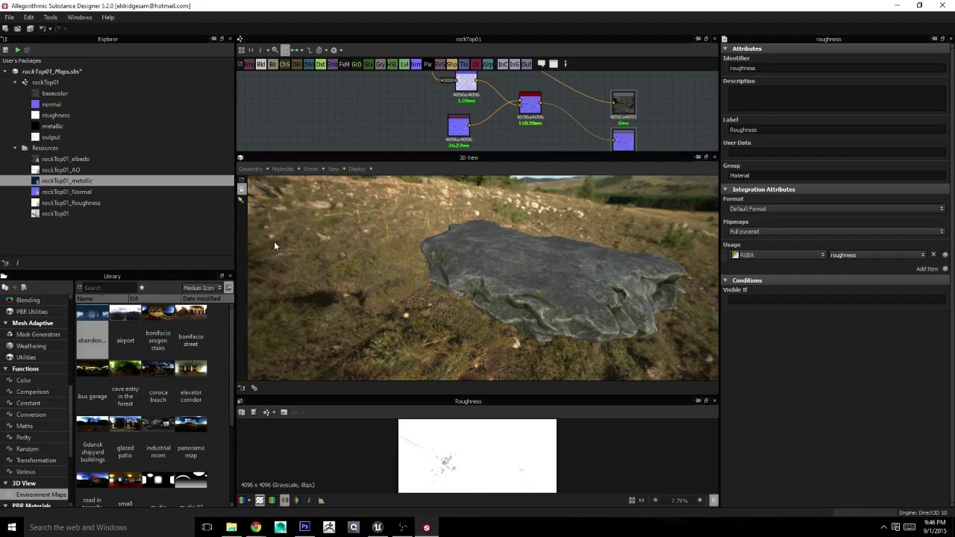
pyautogui.click(9, 17)
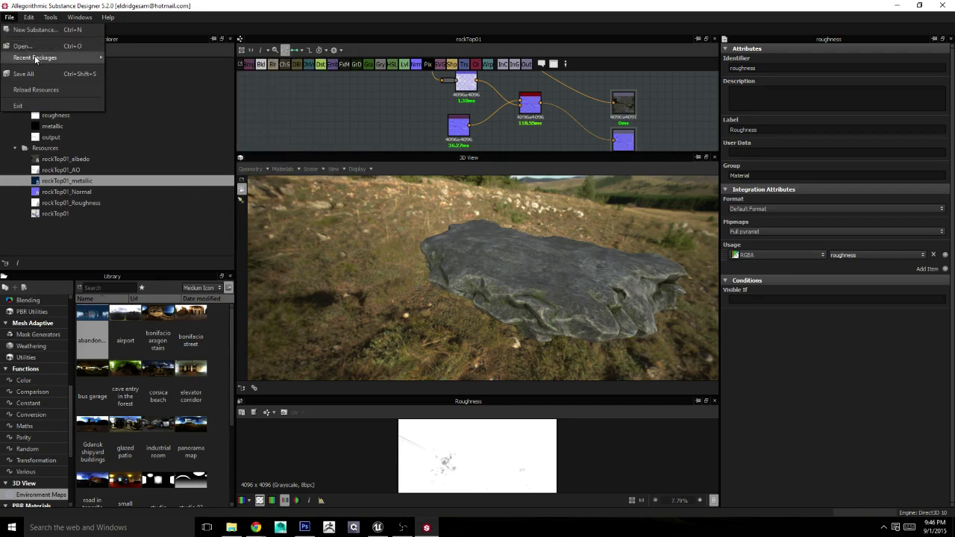
pyautogui.click(23, 74)
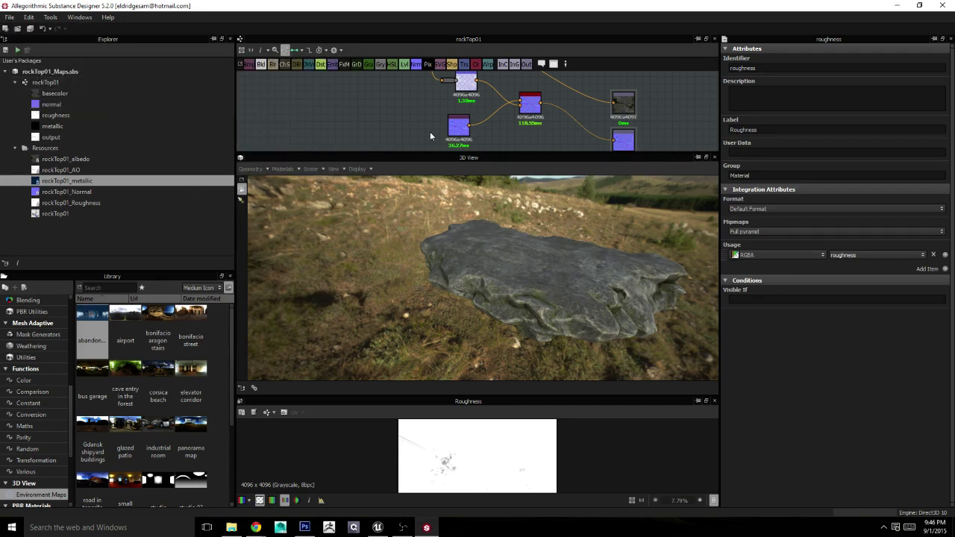
pyautogui.click(944, 5)
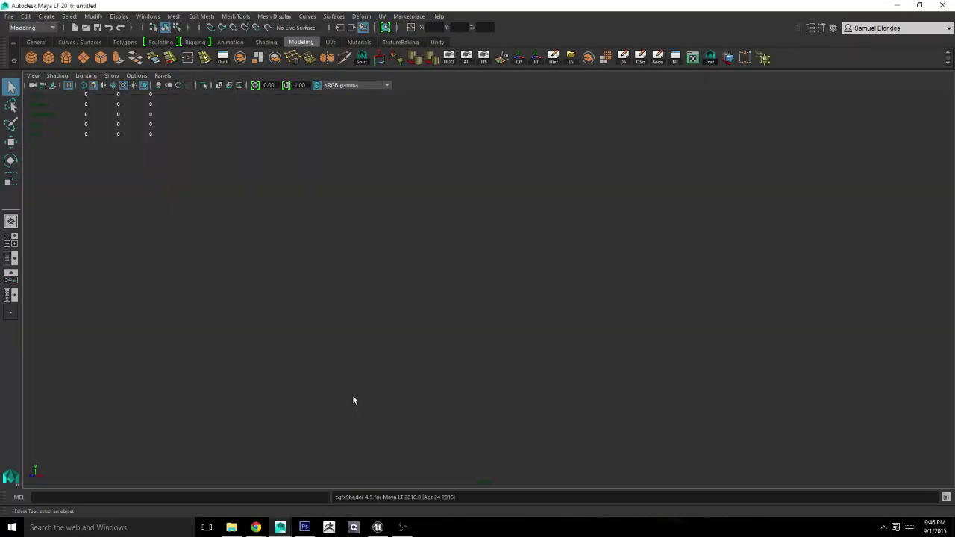
# Step: Open terrain_mesh_sm1.mlt from E:\Personal Projects\Fantasy Cave\Maya Scenes\Terrain Mesh Creation\terrain_creation\scenes
pyautogui.click(85, 27)
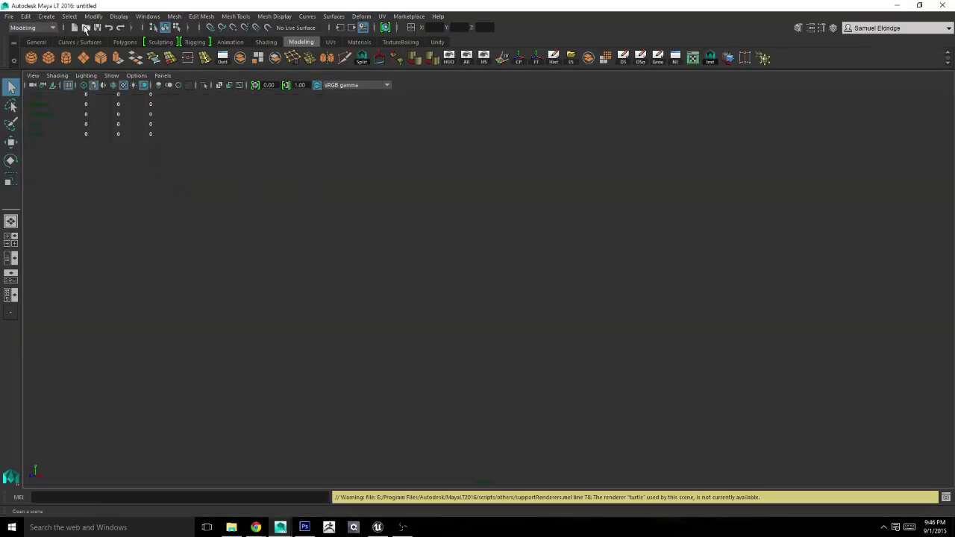
pyautogui.click(299, 201)
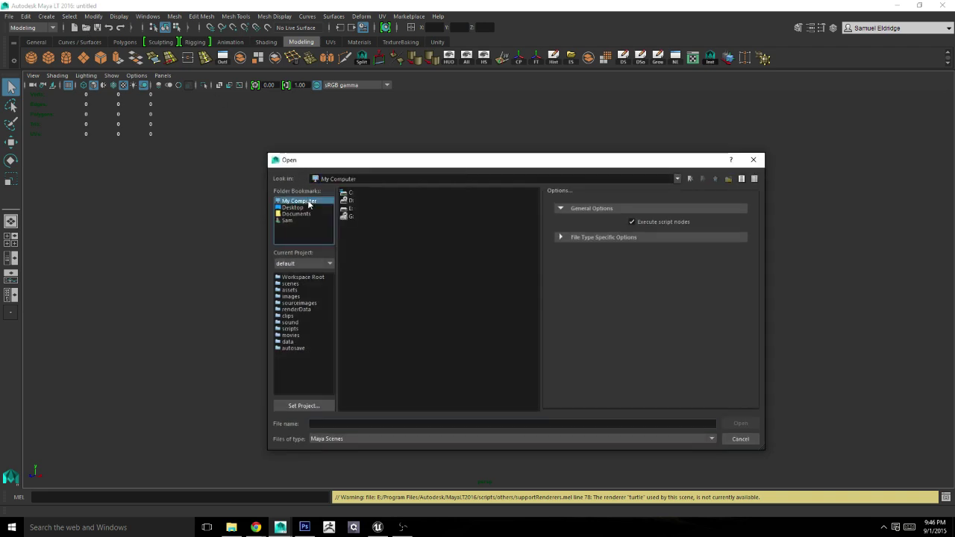
pyautogui.click(353, 212)
pyautogui.doubleClick(352, 210)
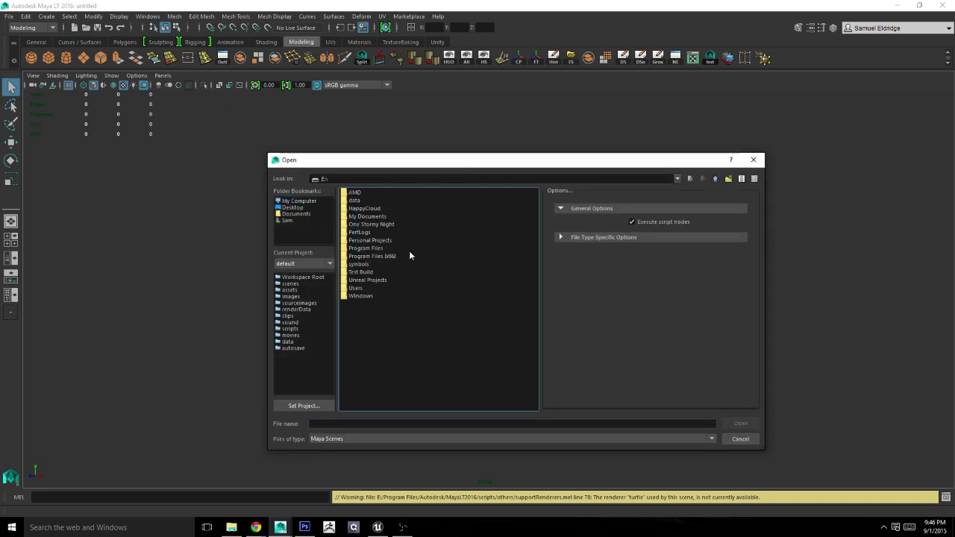
pyautogui.doubleClick(373, 240)
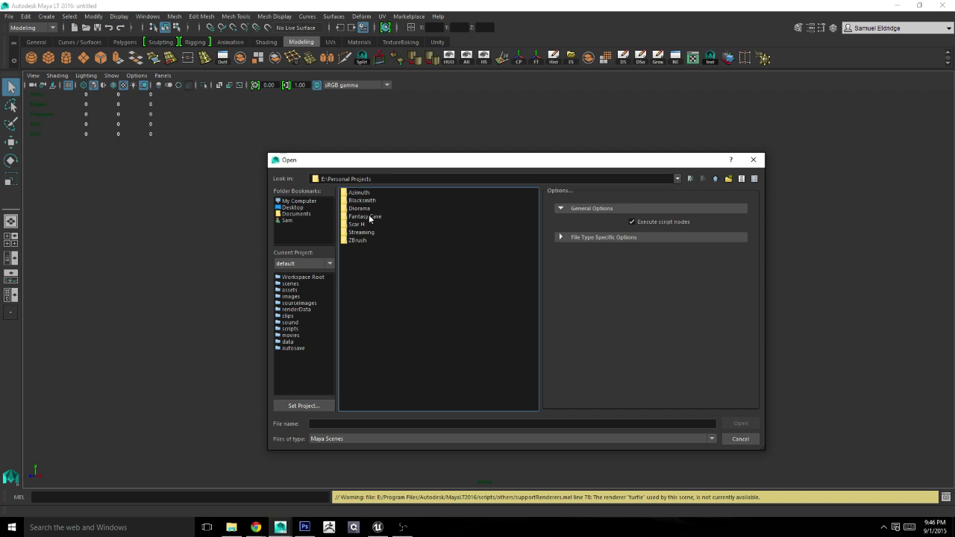
pyautogui.doubleClick(368, 214)
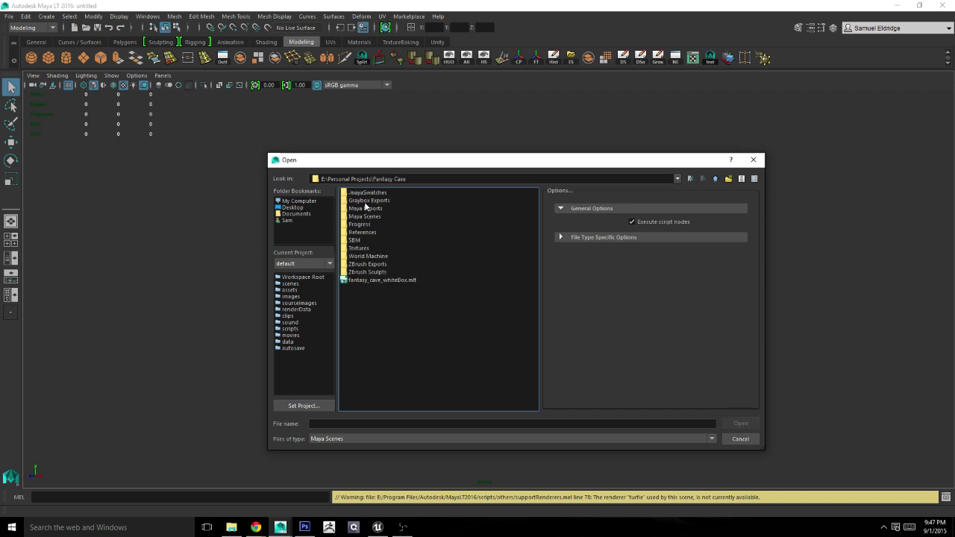
pyautogui.doubleClick(365, 217)
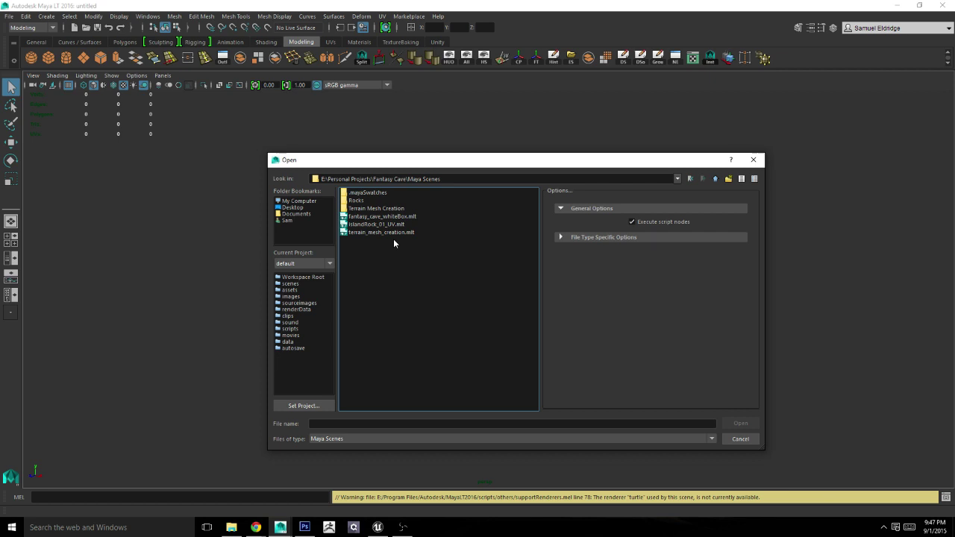
pyautogui.click(394, 233)
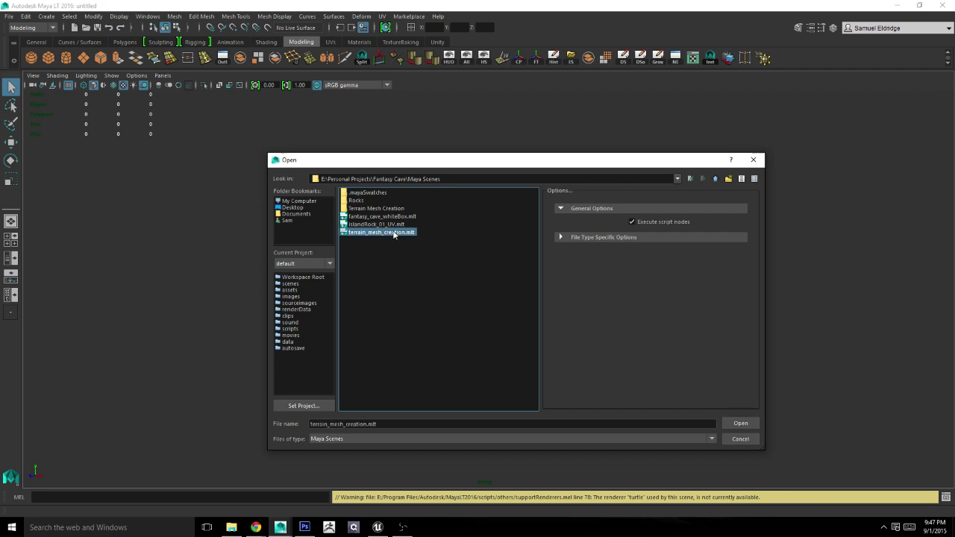
pyautogui.doubleClick(369, 209)
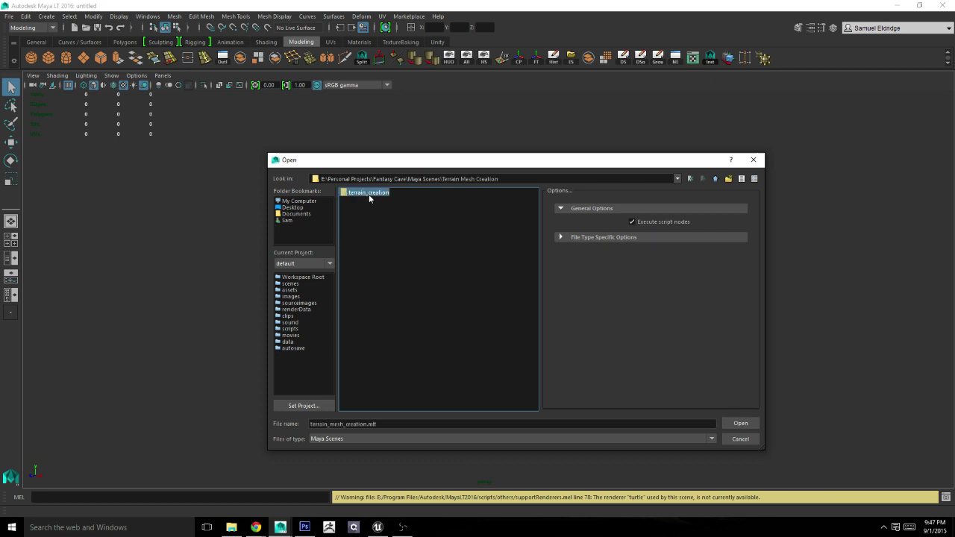
pyautogui.doubleClick(369, 194)
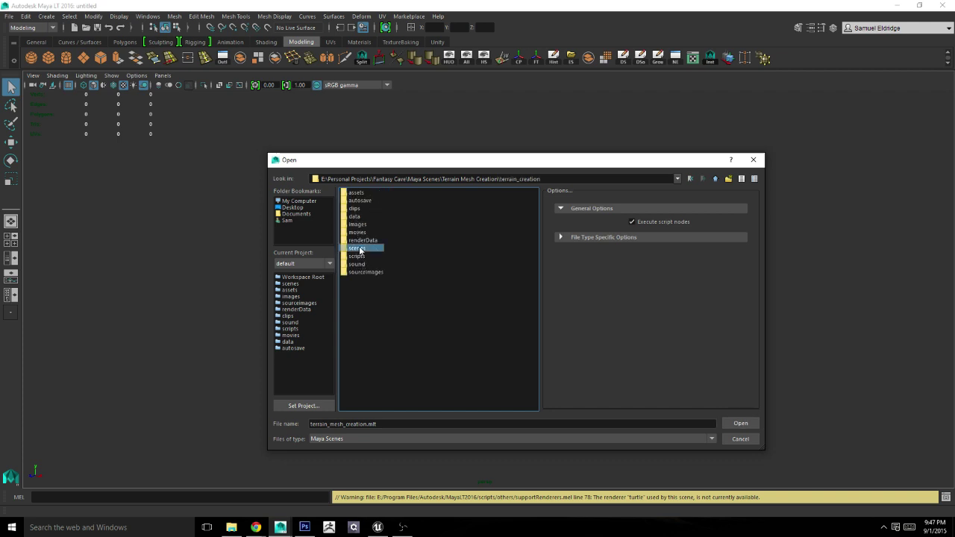
pyautogui.doubleClick(357, 248)
pyautogui.doubleClick(379, 209)
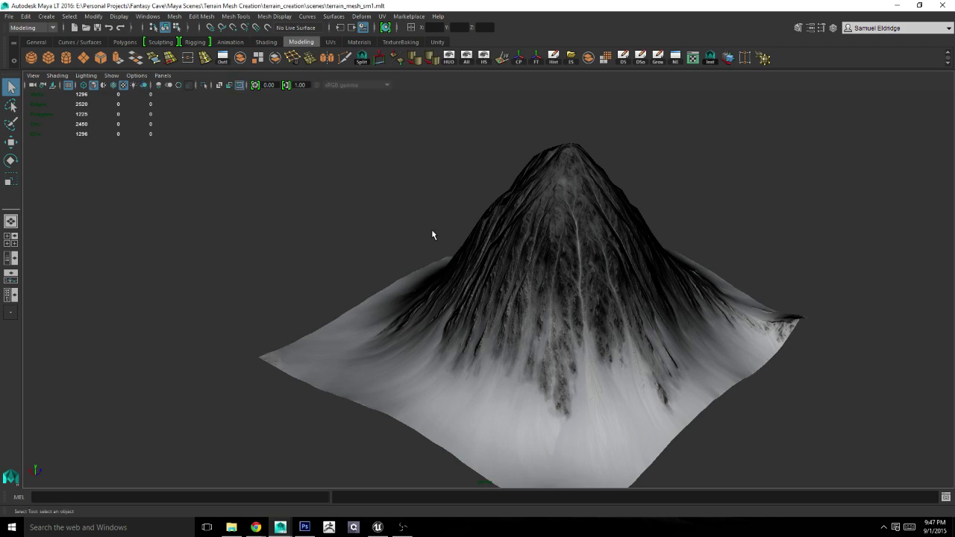
# Step: Select the terrain mesh pPlane1 and delete its construction history
pyautogui.moveTo(431, 229)
pyautogui.keyDown('alt'); pyautogui.mouseDown()
pyautogui.moveTo(390, 270)
pyautogui.moveTo(420, 285)
pyautogui.mouseUp(); pyautogui.keyUp('alt')
pyautogui.click(420, 285)
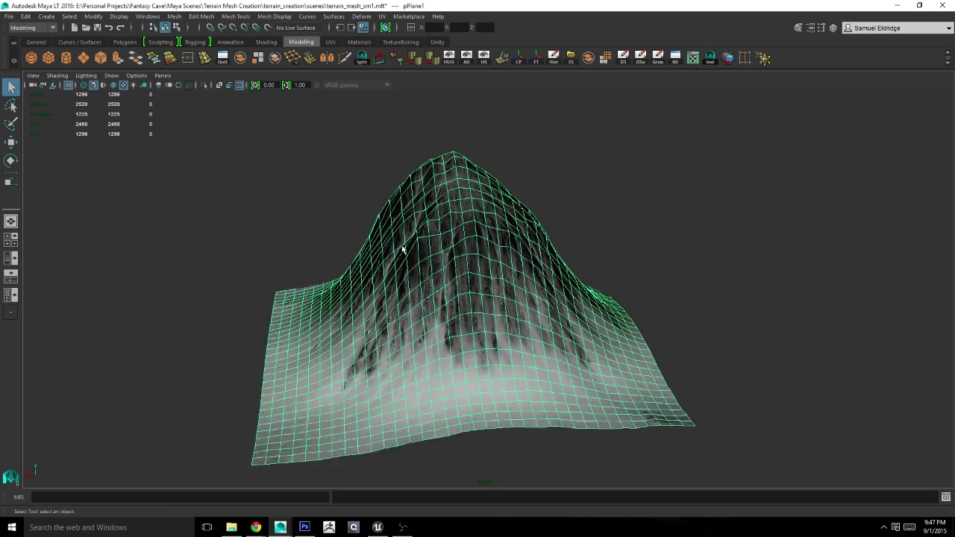
pyautogui.click(553, 58)
# Step: Export the mesh as snowMountains_01.fbx to Maya Exports\Terrain, deleting the old file first
pyautogui.click(571, 58)
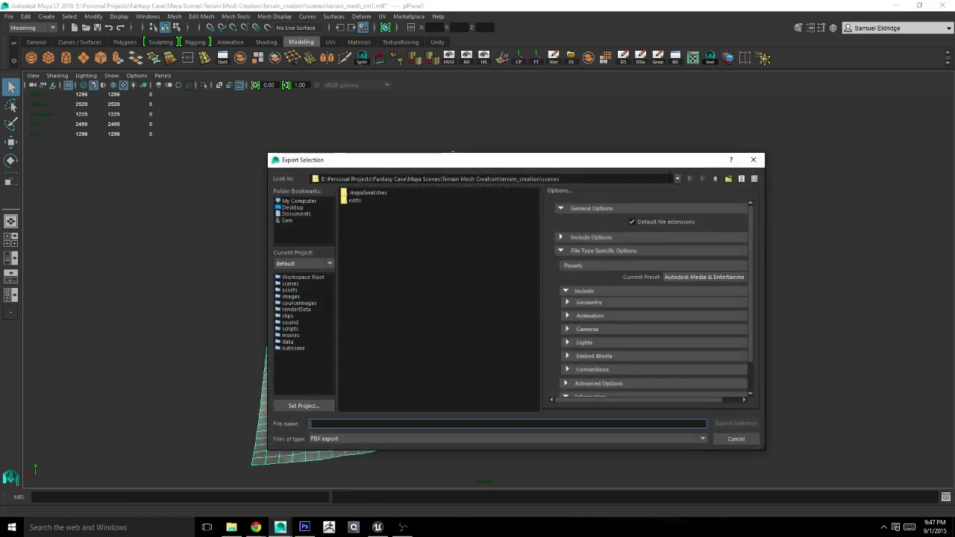
pyautogui.click(299, 201)
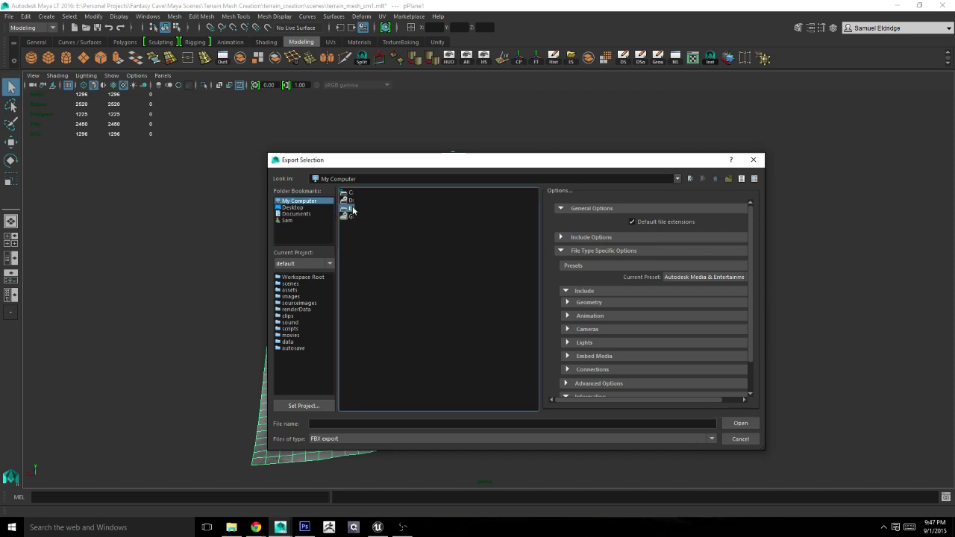
pyautogui.doubleClick(353, 210)
pyautogui.doubleClick(388, 246)
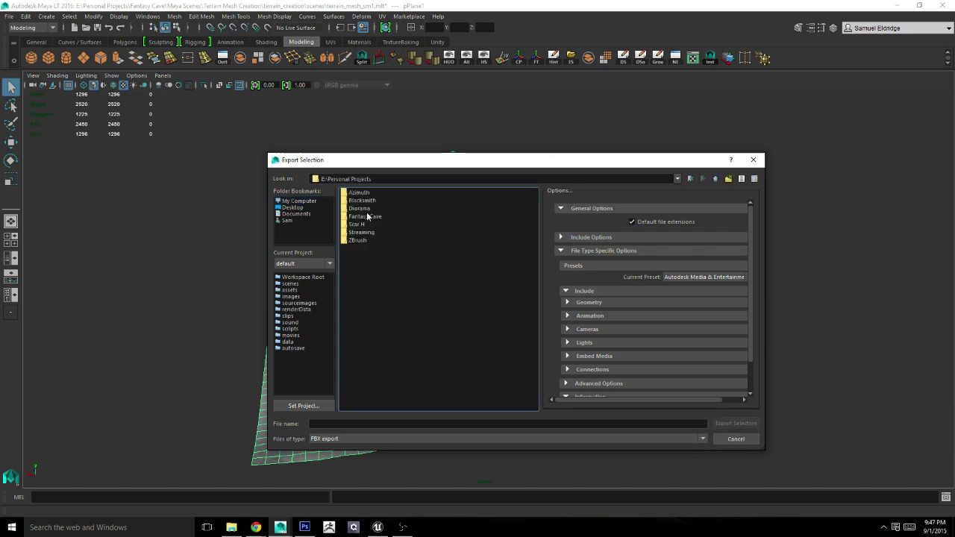
pyautogui.doubleClick(368, 216)
pyautogui.doubleClick(371, 214)
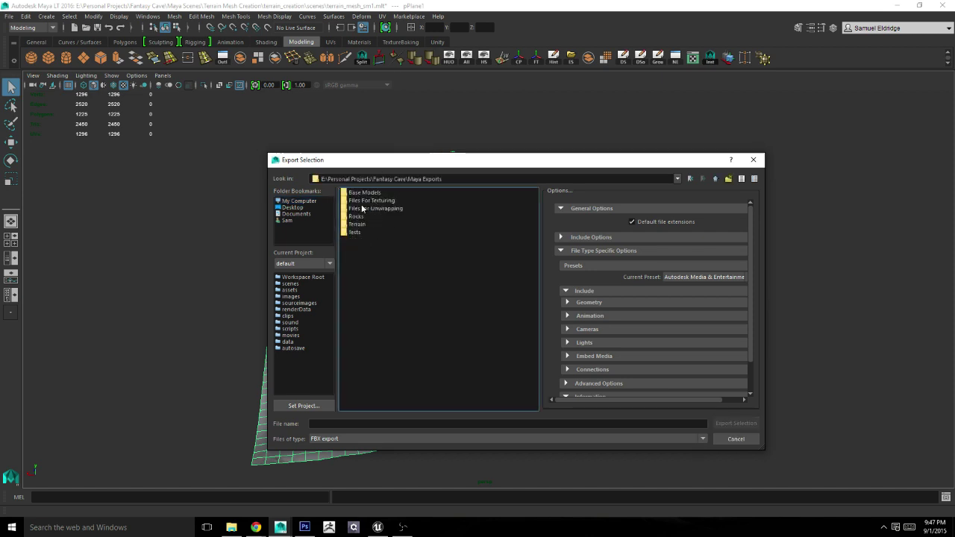
pyautogui.doubleClick(356, 224)
pyautogui.rightClick(376, 193)
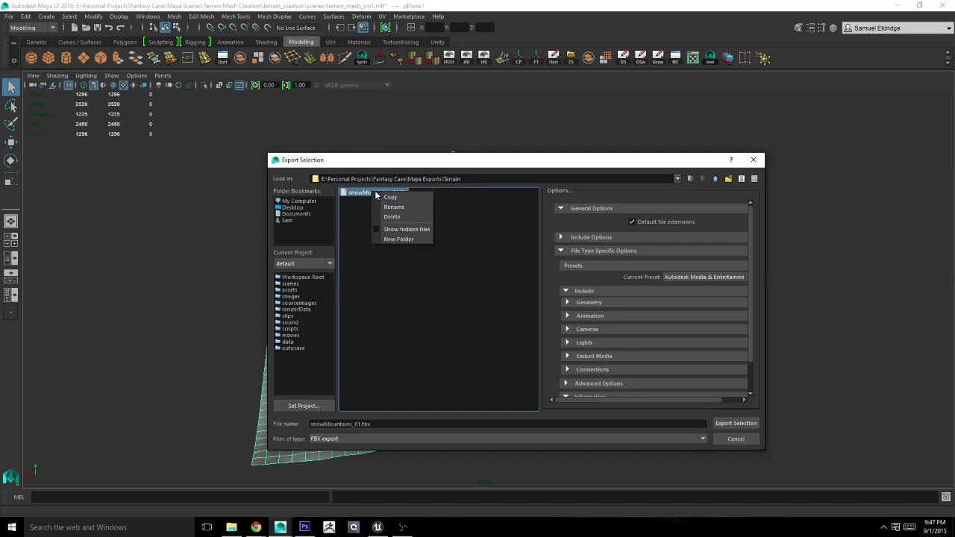
pyautogui.click(392, 216)
pyautogui.click(493, 320)
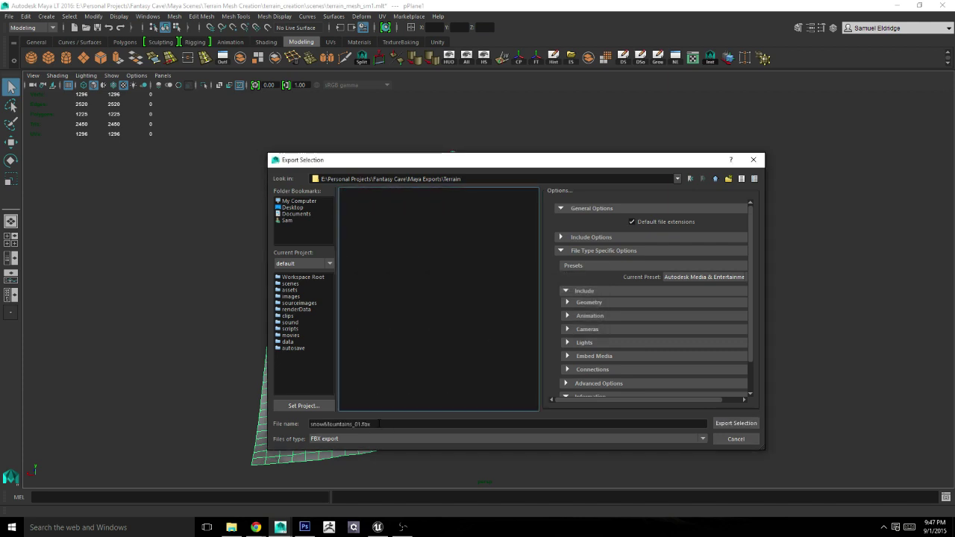
pyautogui.click(718, 423)
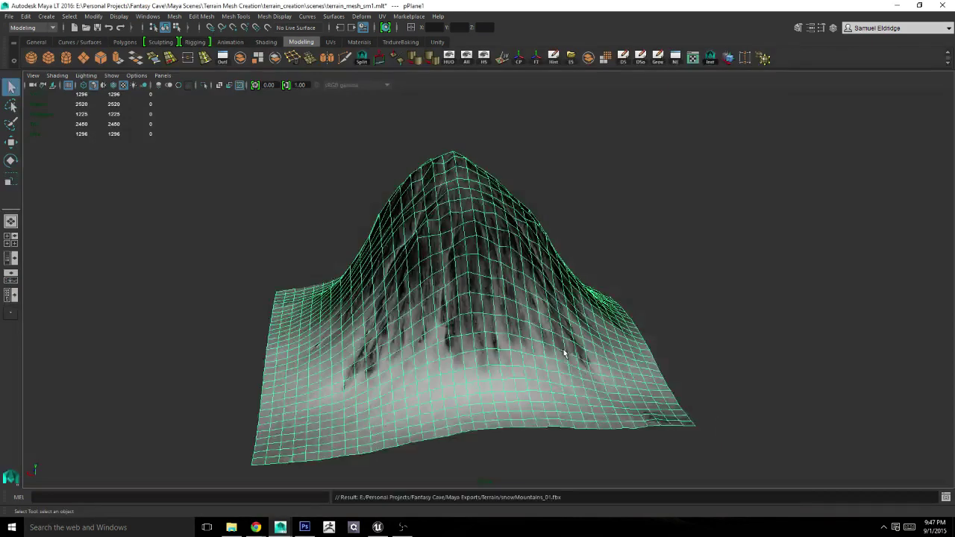
pyautogui.keyDown('alt'); pyautogui.moveTo(564, 353); pyautogui.dragTo(617, 358); pyautogui.keyUp('alt')
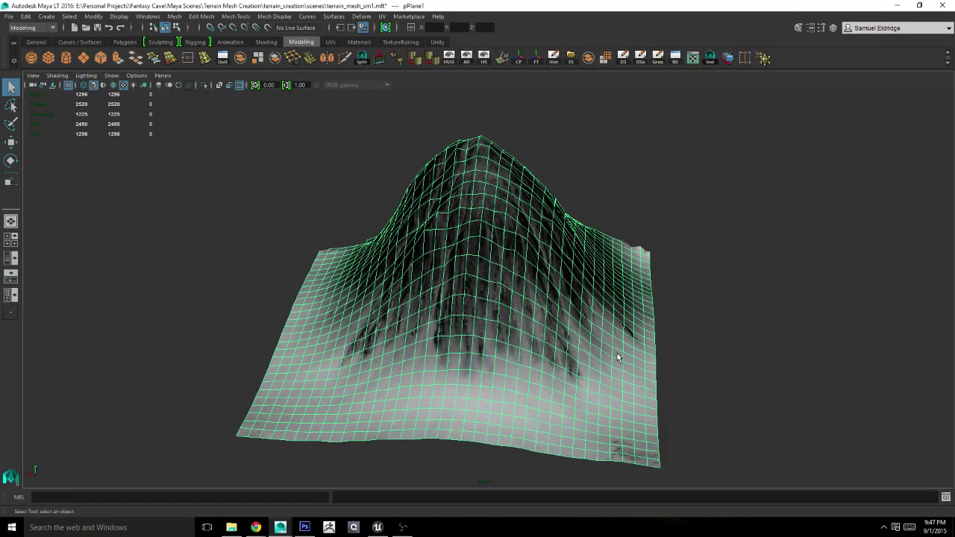
# Step: Close all the rockTop01 texture documents in Photoshop without saving changes
pyautogui.click(232, 526)
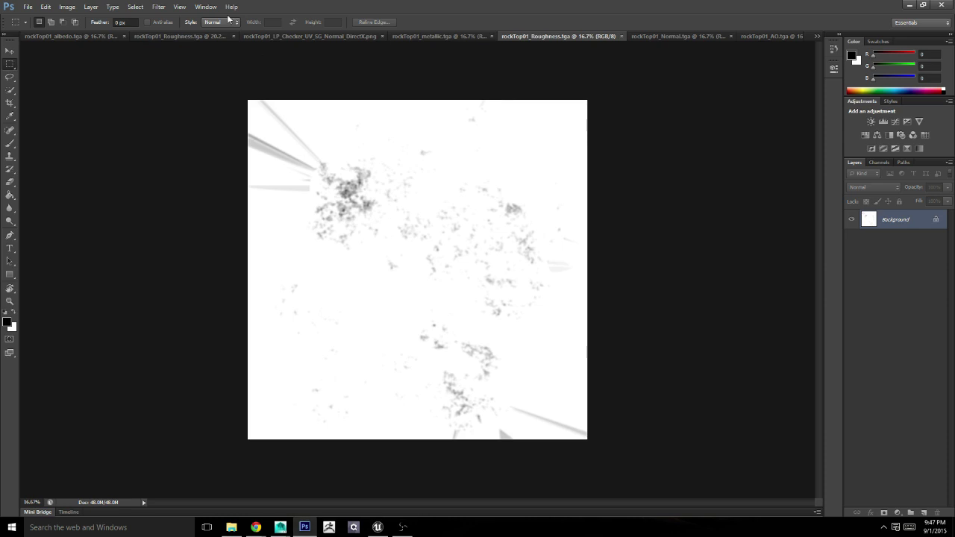
pyautogui.click(124, 36)
pyautogui.click(169, 36)
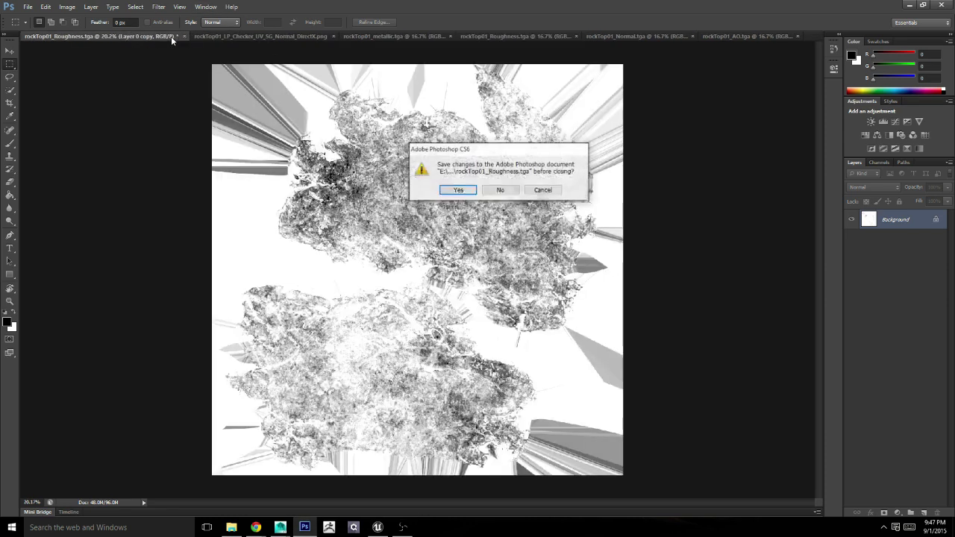
pyautogui.click(458, 190)
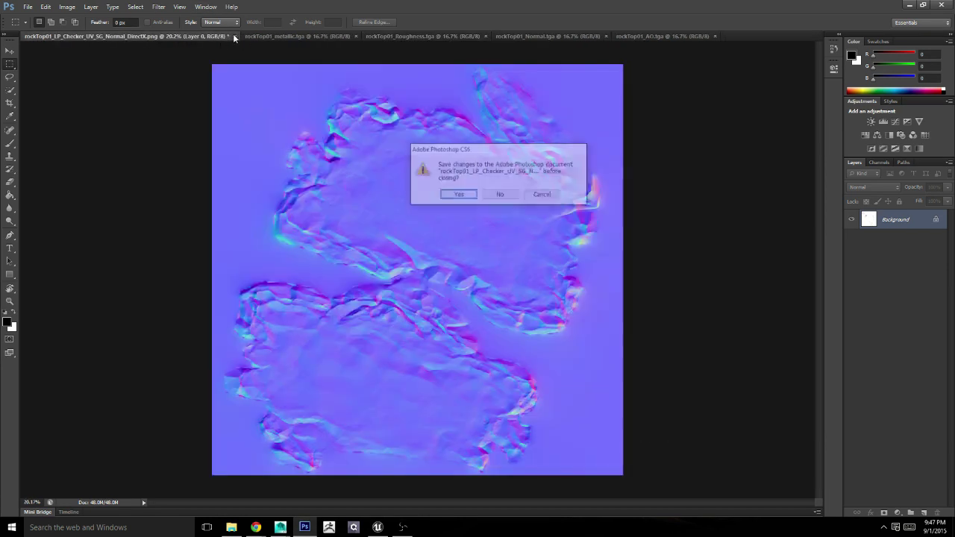
pyautogui.click(163, 35)
pyautogui.click(492, 197)
pyautogui.click(266, 37)
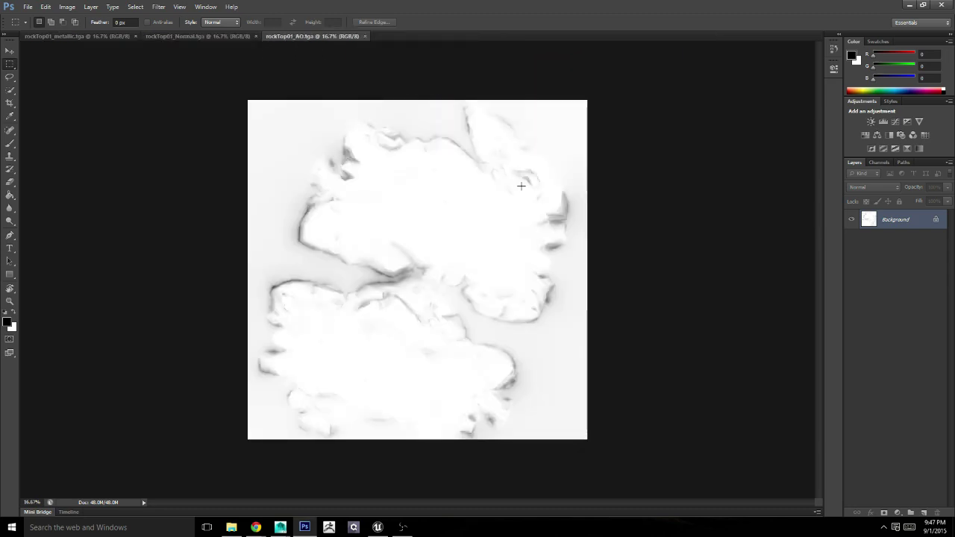
pyautogui.click(364, 35)
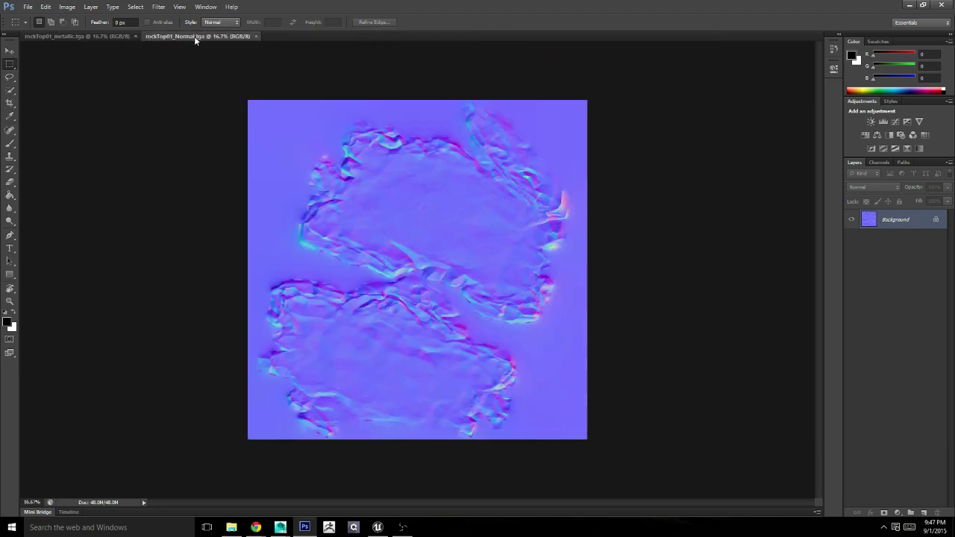
pyautogui.click(256, 35)
pyautogui.click(135, 35)
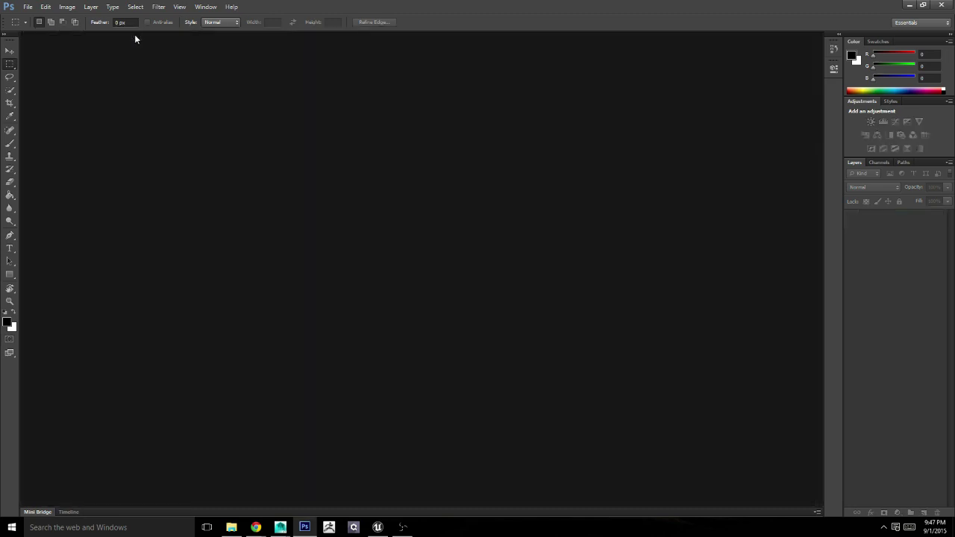
# Step: Open the three snowMountains_01 images from terrain_creation\sourceimages\SM1
pyautogui.click(27, 6)
pyautogui.click(36, 27)
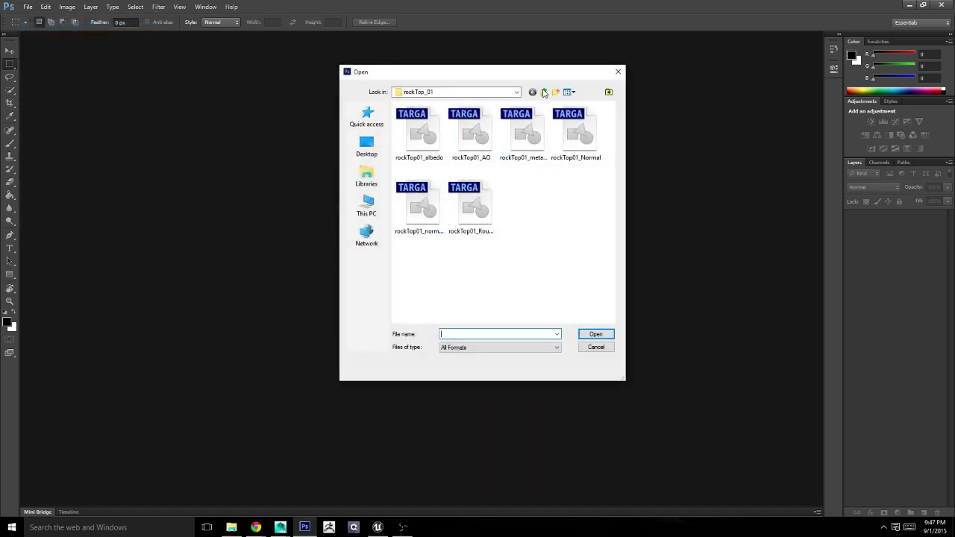
pyautogui.click(544, 91)
pyautogui.click(544, 91)
pyautogui.click(544, 91)
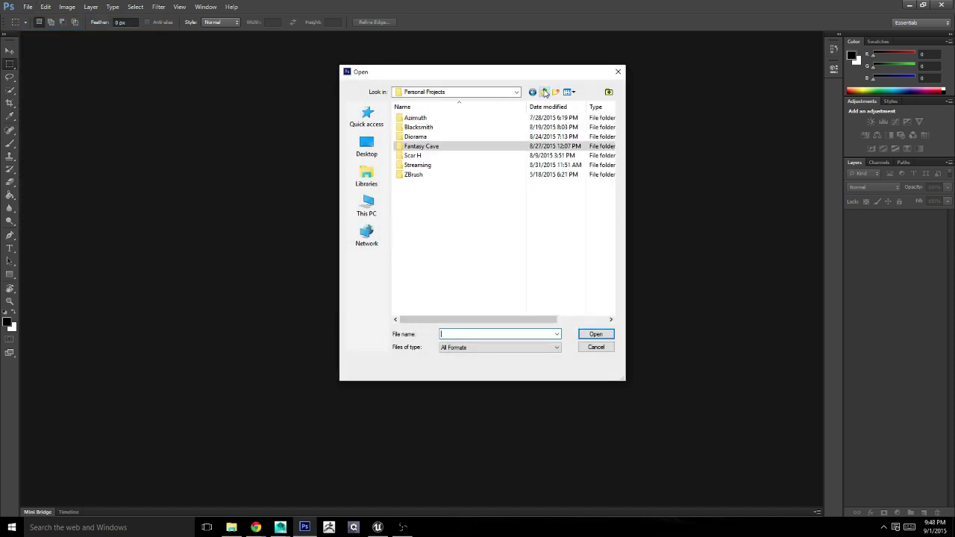
pyautogui.click(441, 146)
pyautogui.doubleClick(441, 146)
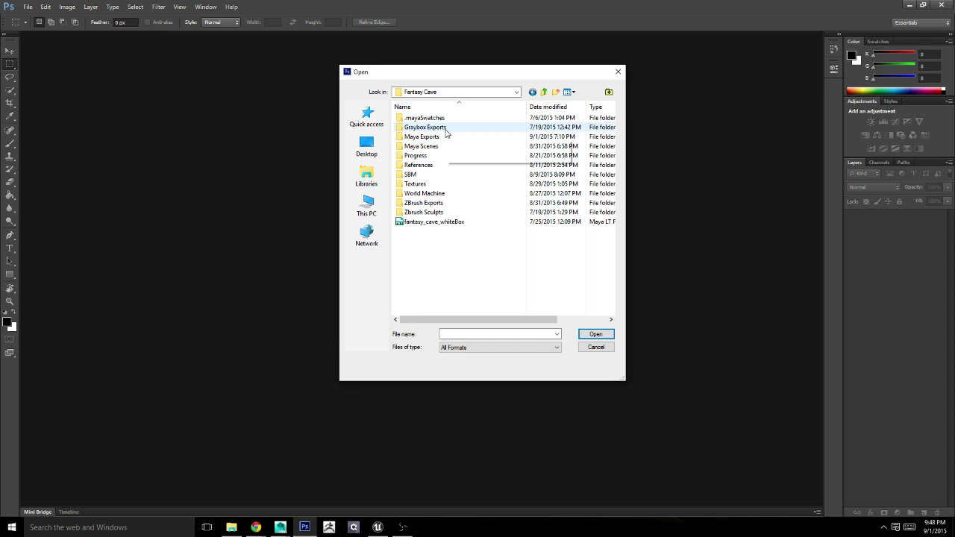
pyautogui.doubleClick(448, 146)
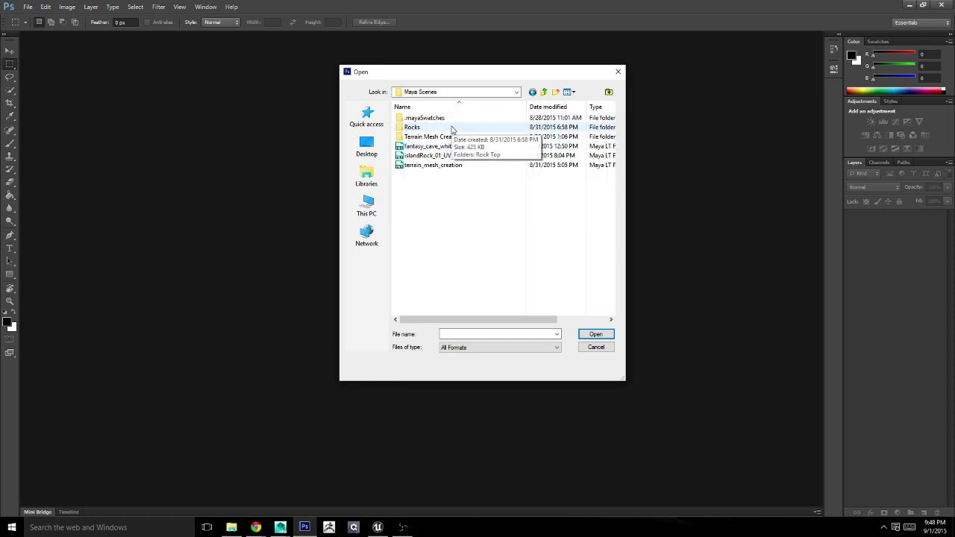
pyautogui.doubleClick(452, 137)
pyautogui.doubleClick(462, 118)
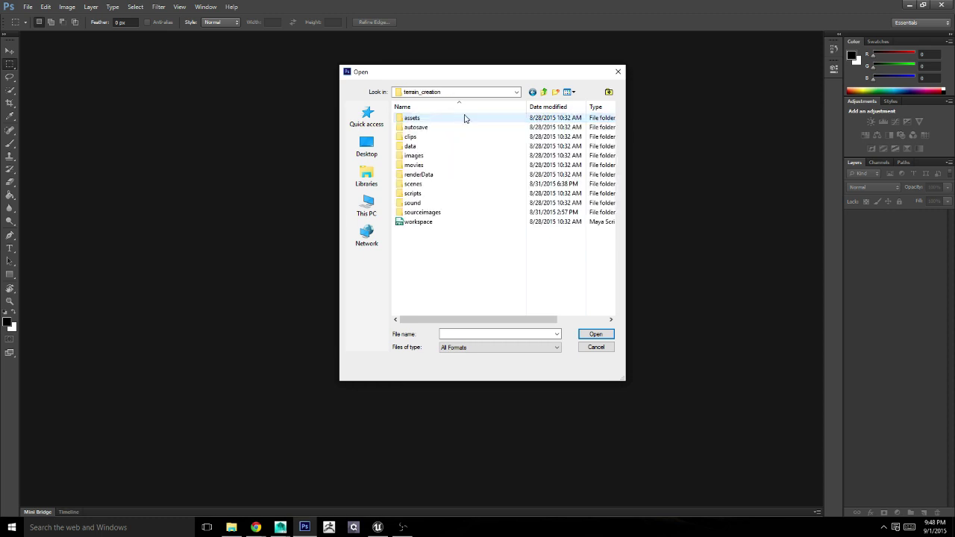
pyautogui.click(443, 221)
pyautogui.doubleClick(441, 212)
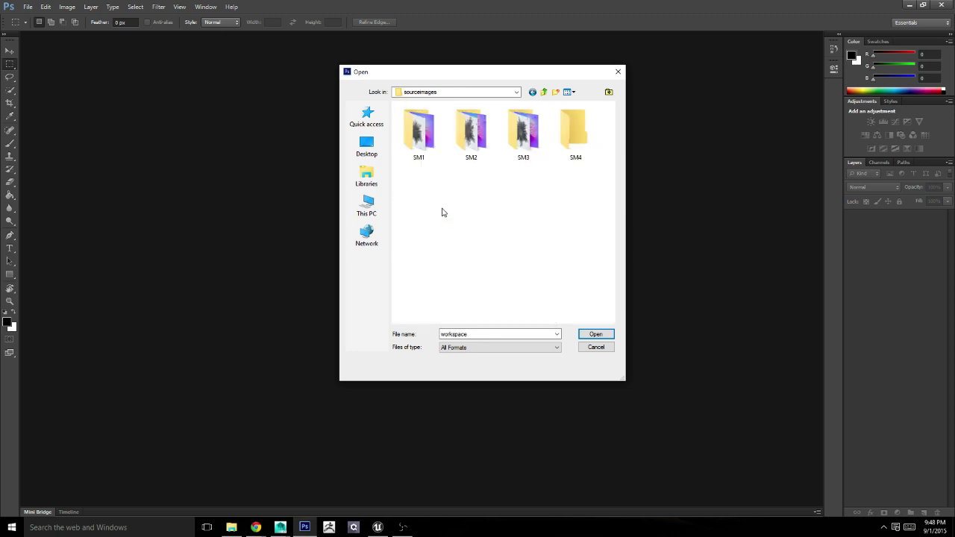
pyautogui.doubleClick(420, 140)
pyautogui.click(419, 128)
pyautogui.keyDown('shift'); pyautogui.click(523, 129); pyautogui.keyUp('shift')
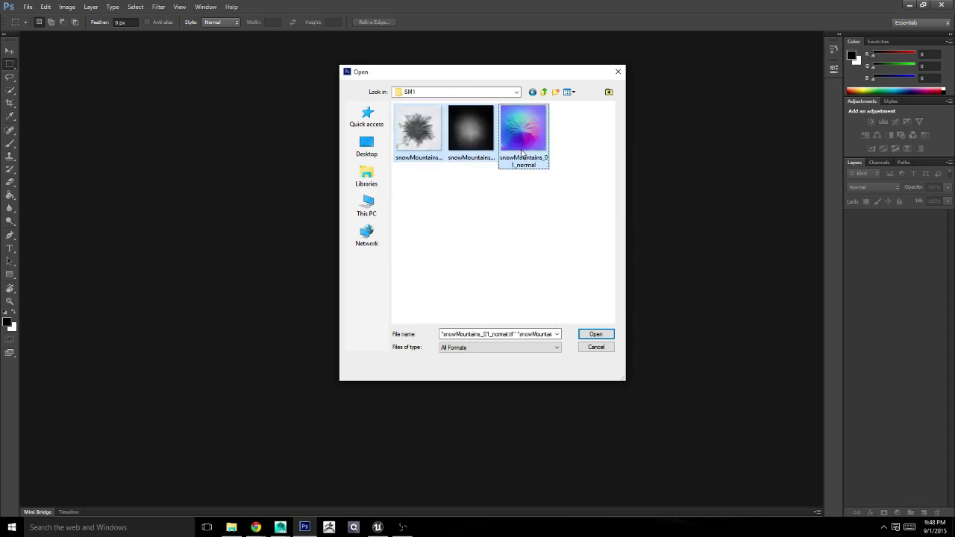
pyautogui.click(605, 334)
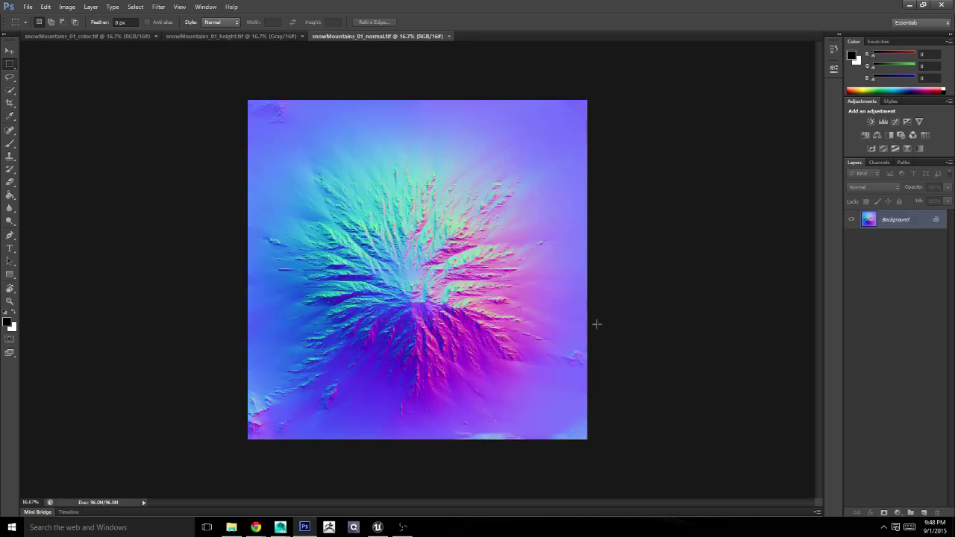
# Step: Close the snowMountains_01 height map document
pyautogui.click(85, 37)
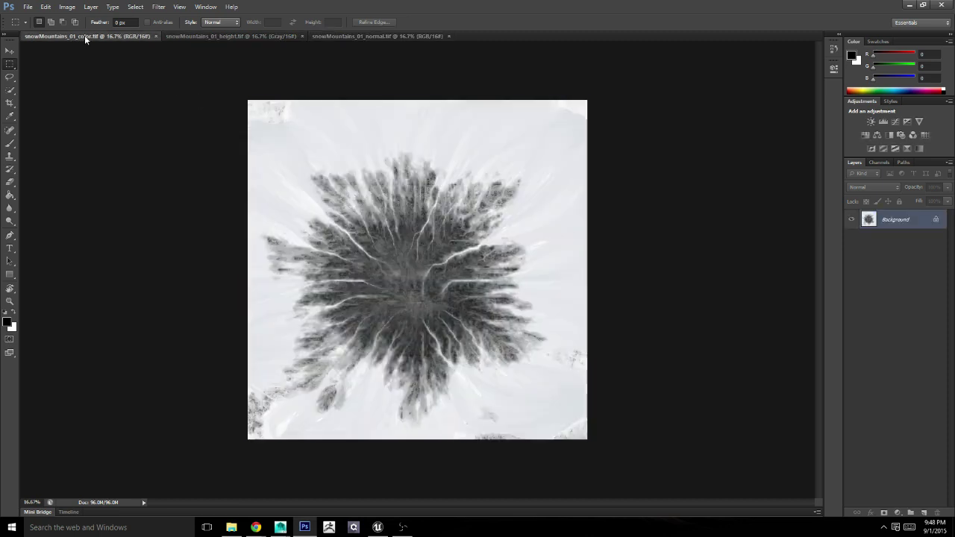
pyautogui.click(249, 36)
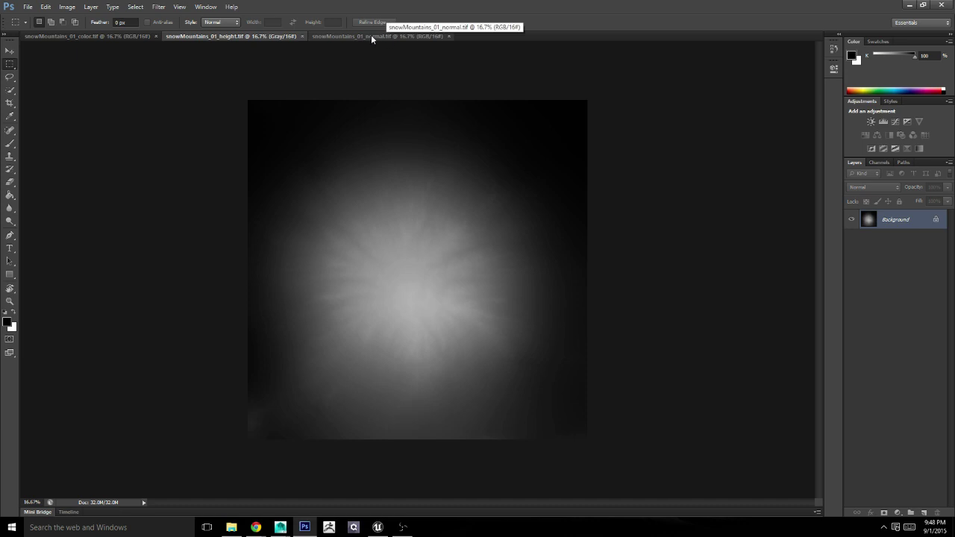
pyautogui.click(301, 36)
pyautogui.click(27, 7)
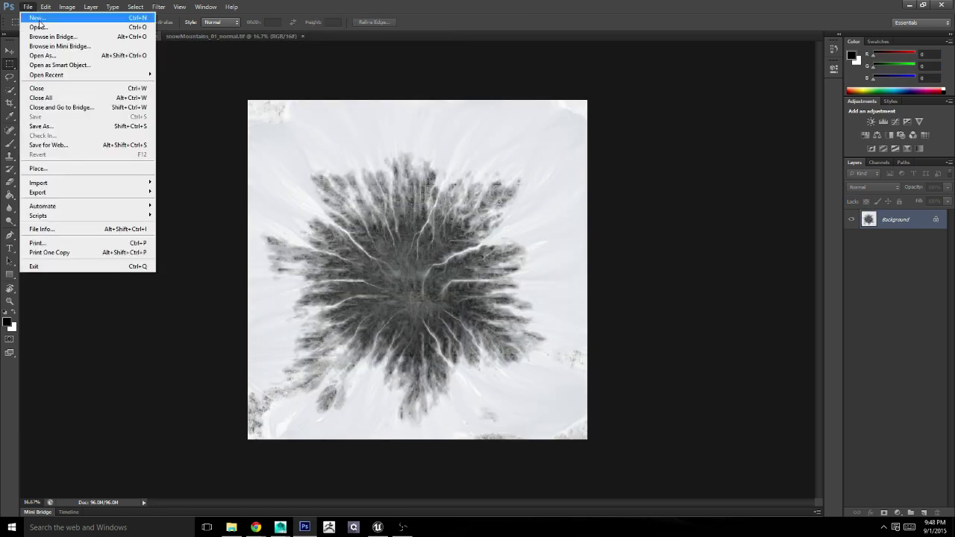
pyautogui.click(59, 126)
pyautogui.click(477, 262)
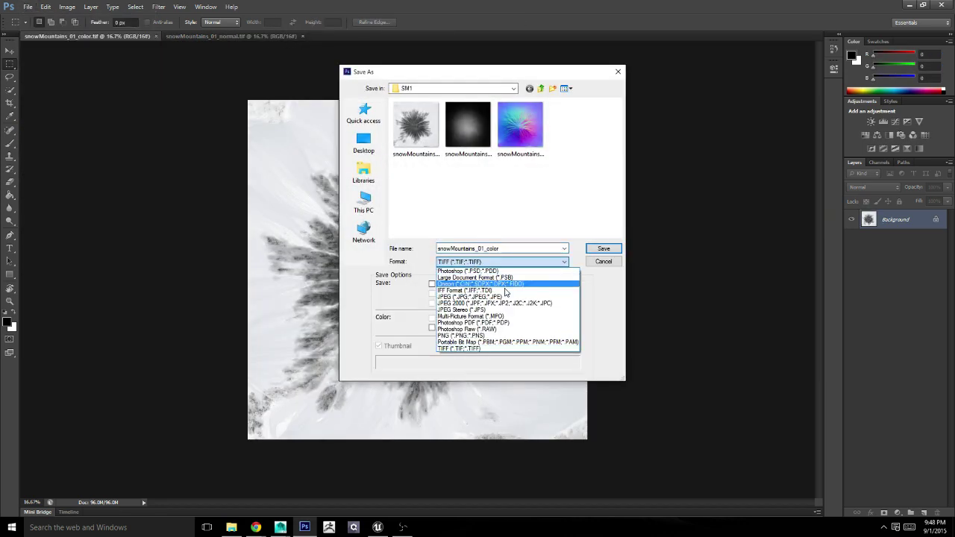
pyautogui.click(599, 270)
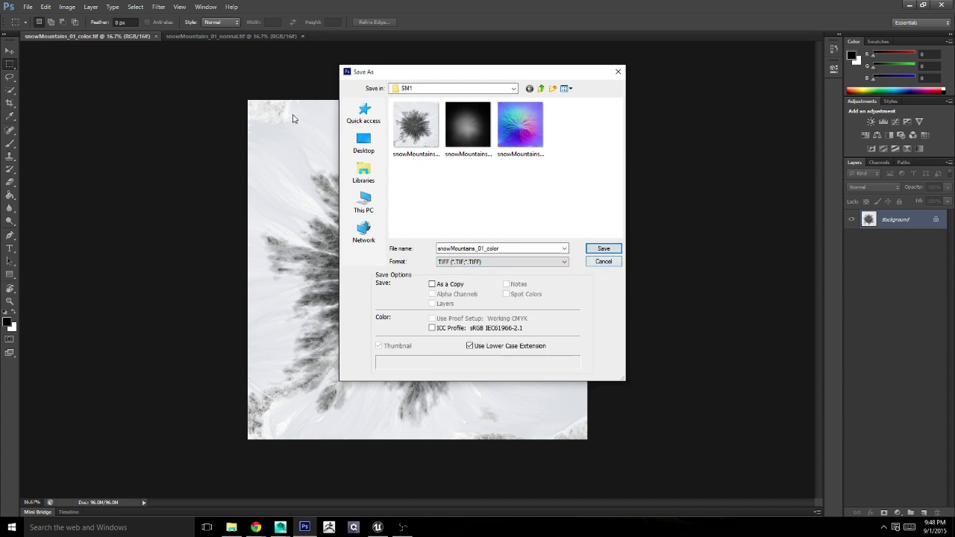
pyautogui.click(604, 262)
# Step: Convert the colour map to 8 Bits/Channel
pyautogui.click(67, 6)
pyautogui.moveTo(111, 17)
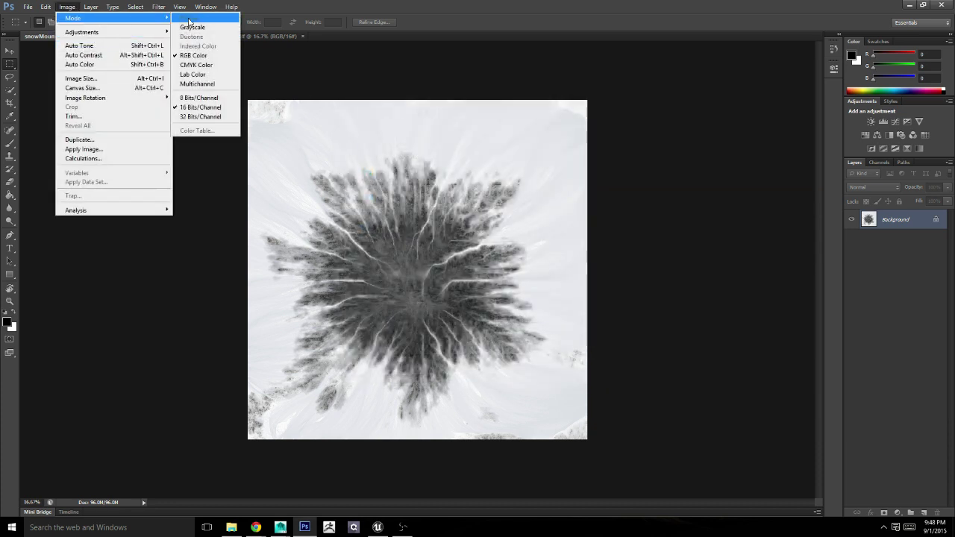
pyautogui.click(194, 98)
# Step: Save the colour map as a Targa file into Textures\Terrain\Color, replacing the existing one
pyautogui.click(27, 7)
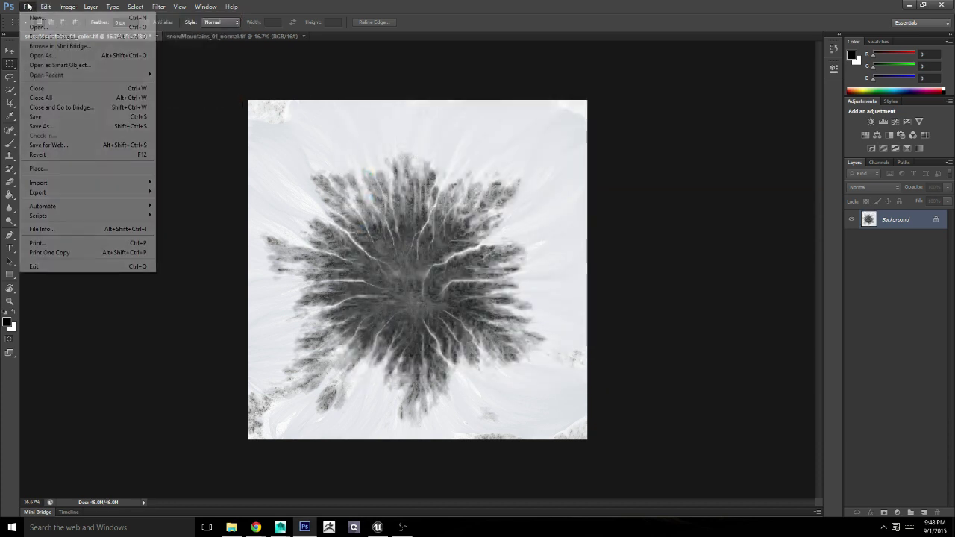
pyautogui.click(41, 126)
pyautogui.click(502, 262)
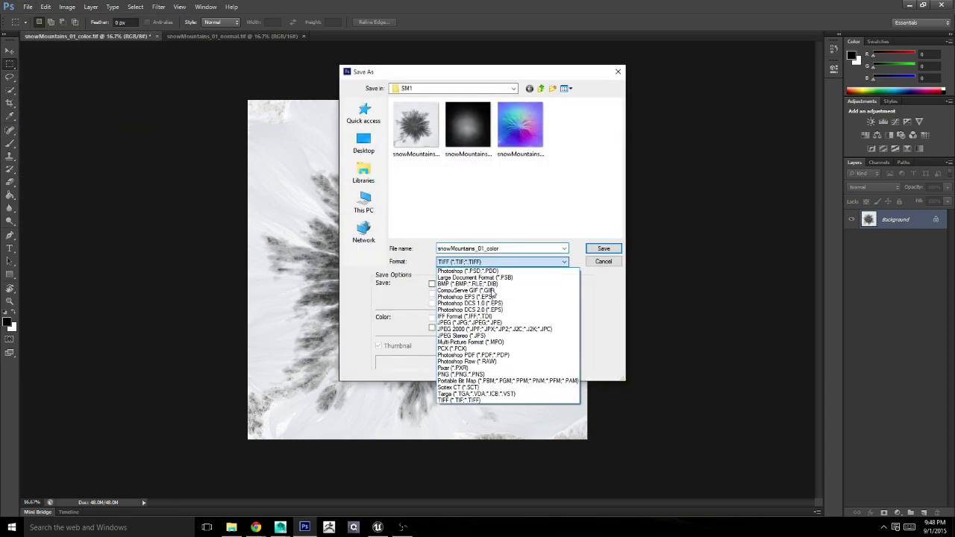
pyautogui.click(480, 394)
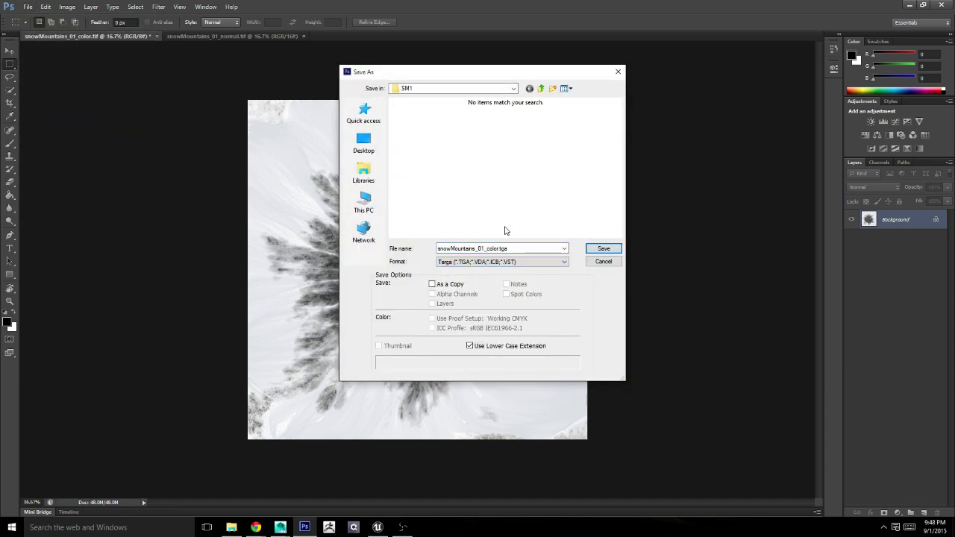
pyautogui.click(540, 89)
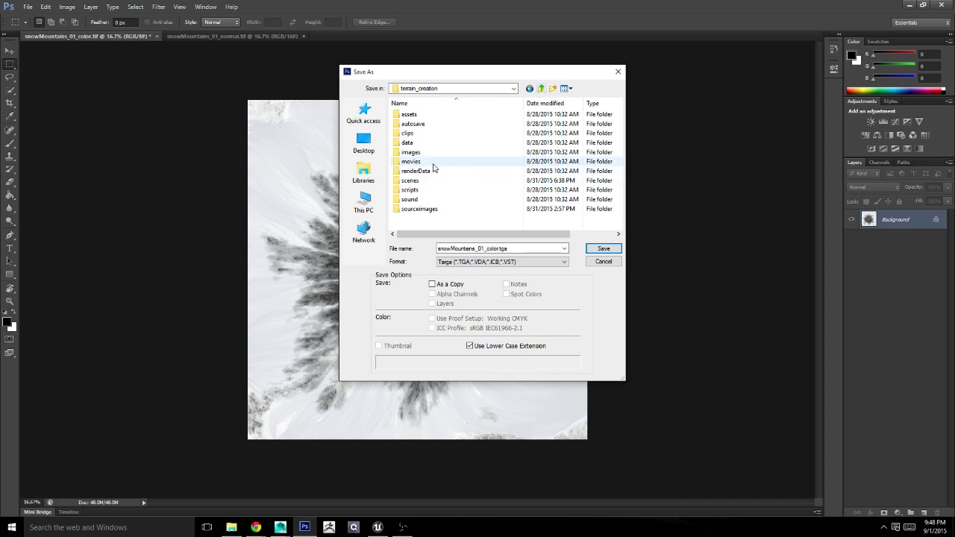
pyautogui.click(541, 88)
pyautogui.click(541, 89)
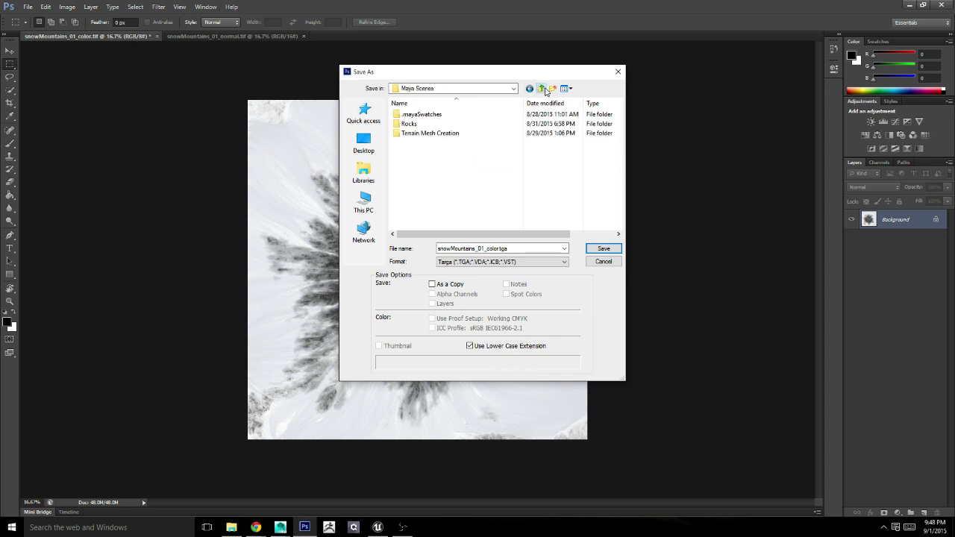
pyautogui.click(542, 89)
pyautogui.doubleClick(449, 182)
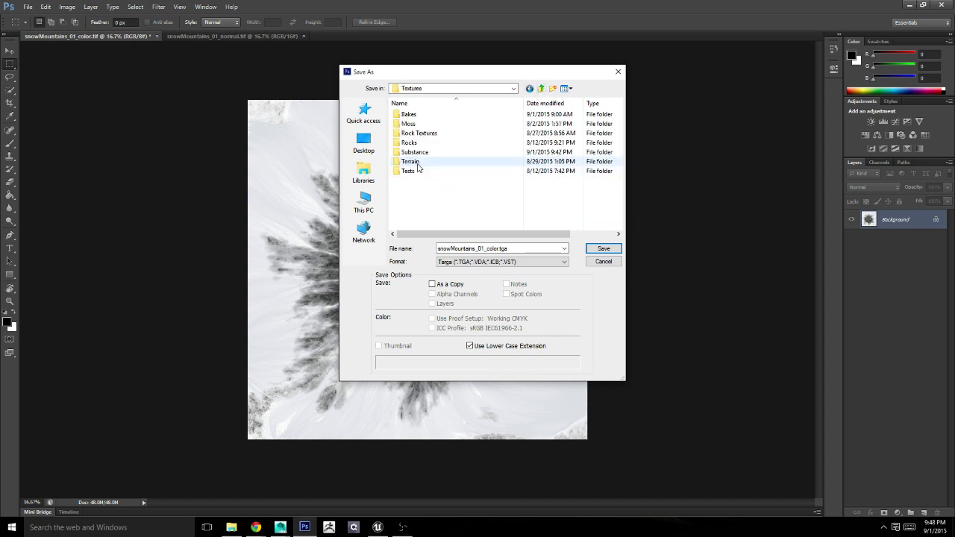
pyautogui.doubleClick(420, 165)
pyautogui.doubleClick(410, 114)
pyautogui.click(428, 139)
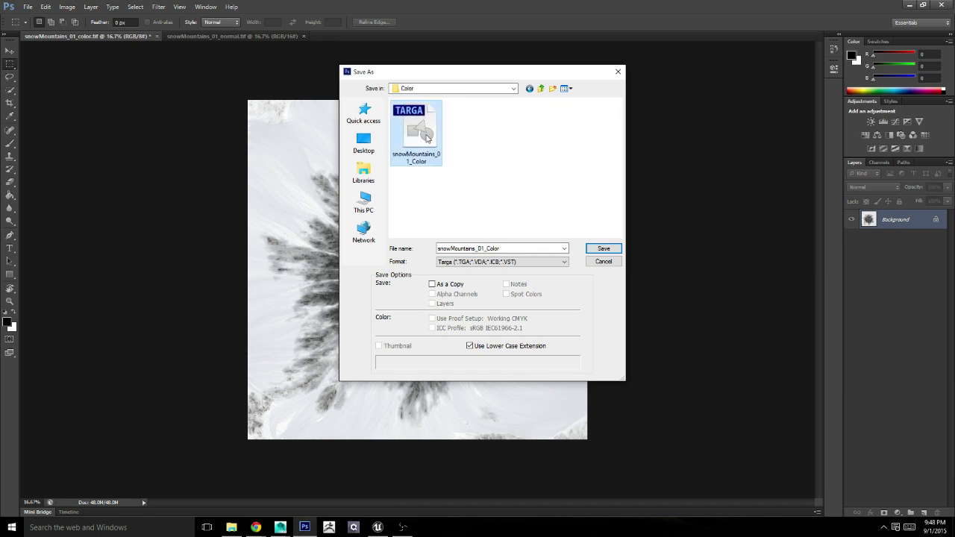
pyautogui.doubleClick(427, 138)
pyautogui.press('Escape')
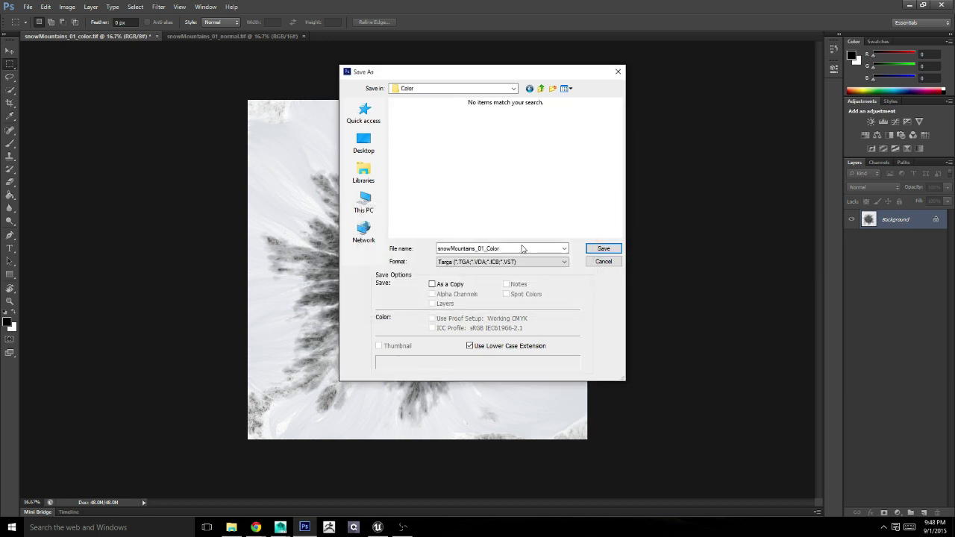
pyautogui.click(596, 249)
pyautogui.click(499, 170)
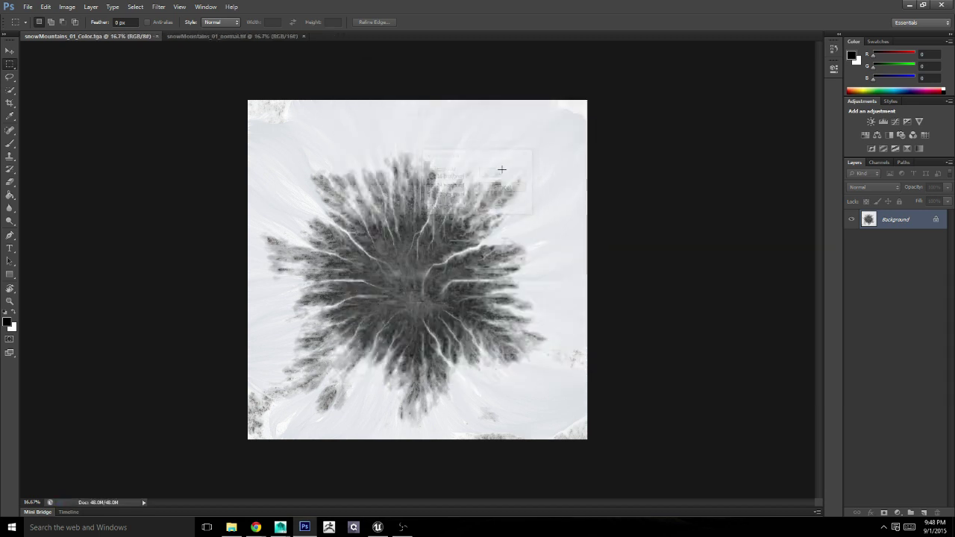
# Step: Convert the normal map to 8 Bits/Channel
pyautogui.click(224, 36)
pyautogui.click(67, 7)
pyautogui.moveTo(78, 18)
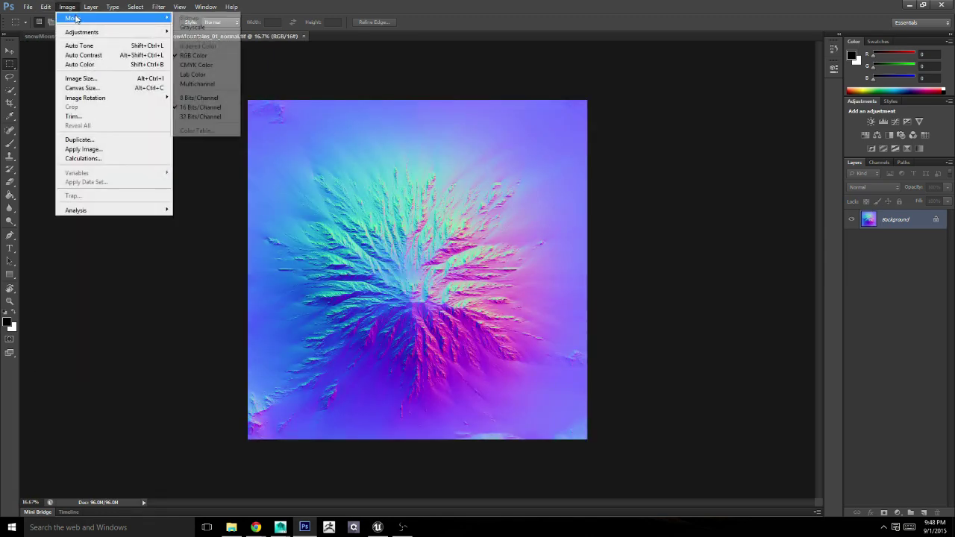
pyautogui.click(216, 99)
# Step: Save the normal map as Targa over the existing file in Textures\Terrain\Normal
pyautogui.click(27, 7)
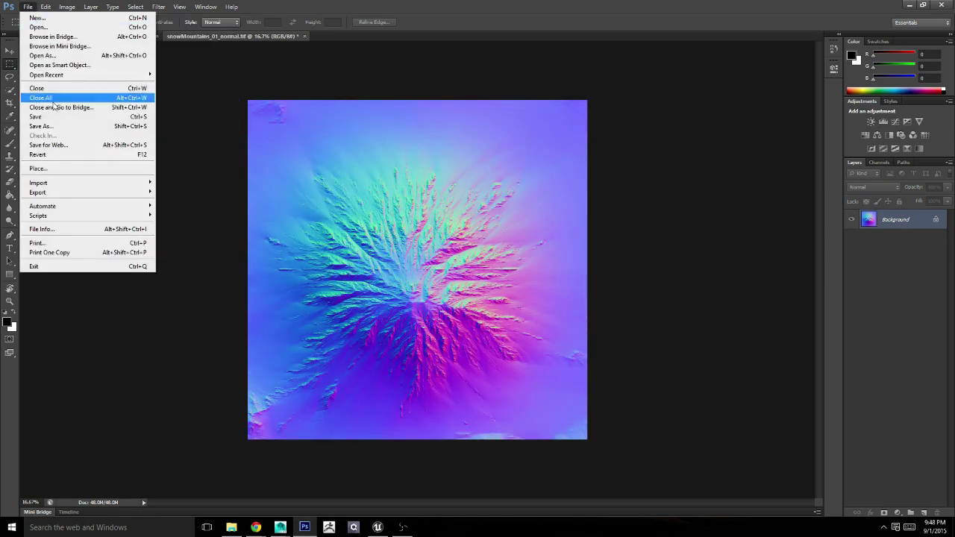
pyautogui.click(112, 126)
pyautogui.click(499, 261)
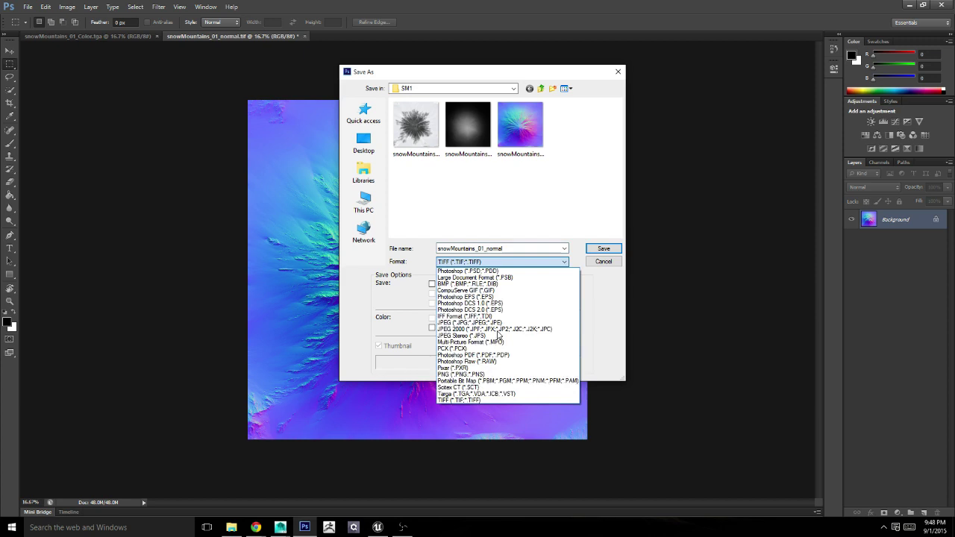
pyautogui.click(492, 393)
pyautogui.click(542, 89)
pyautogui.click(541, 89)
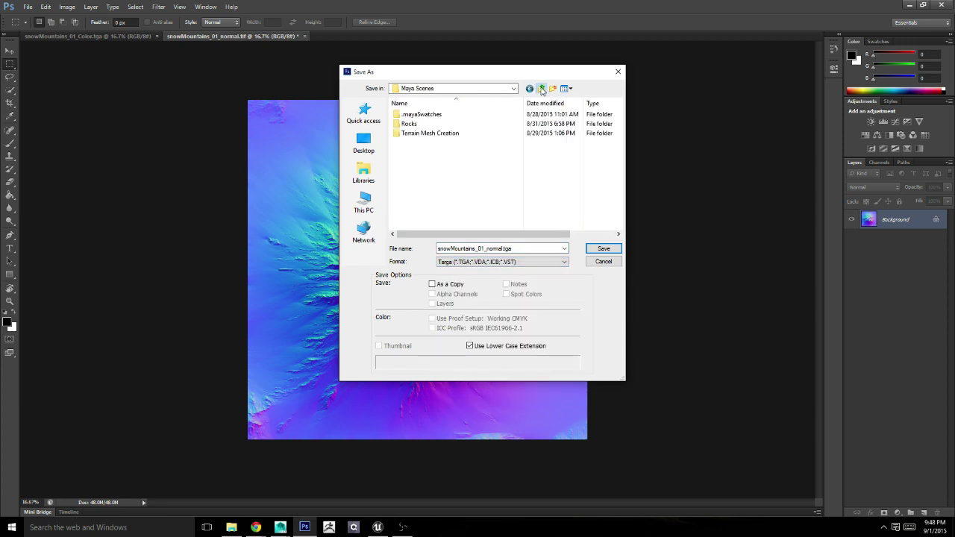
pyautogui.click(542, 89)
pyautogui.doubleClick(429, 180)
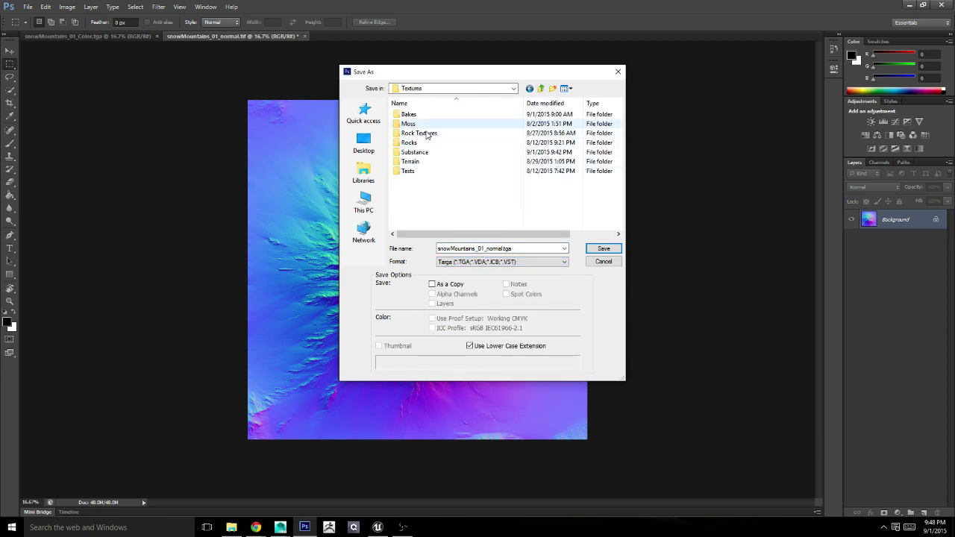
pyautogui.doubleClick(423, 163)
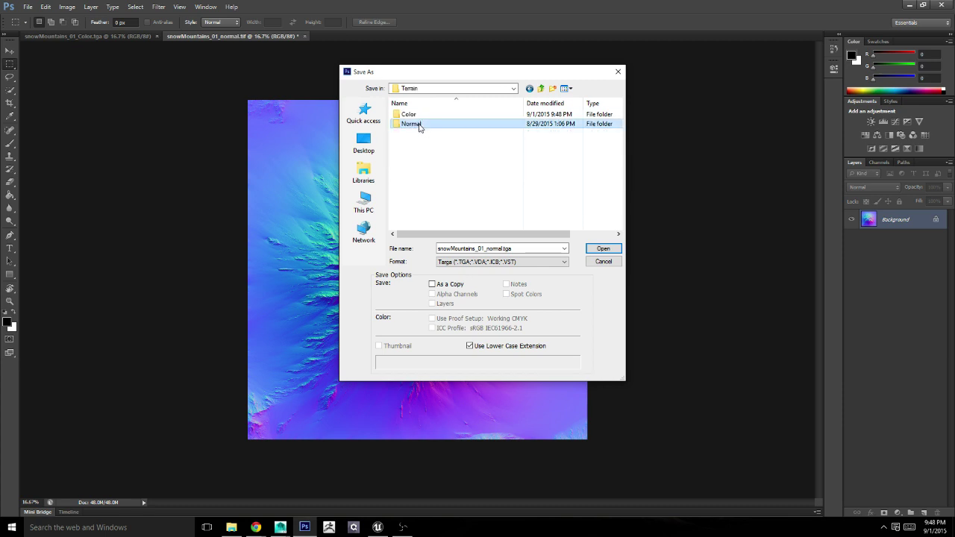
pyautogui.doubleClick(420, 124)
pyautogui.doubleClick(430, 142)
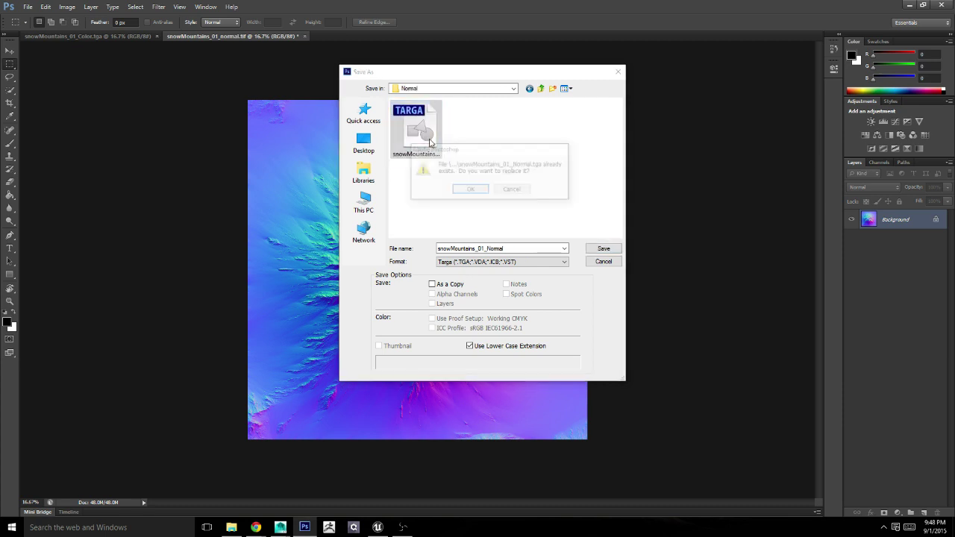
pyautogui.click(475, 191)
pyautogui.click(493, 174)
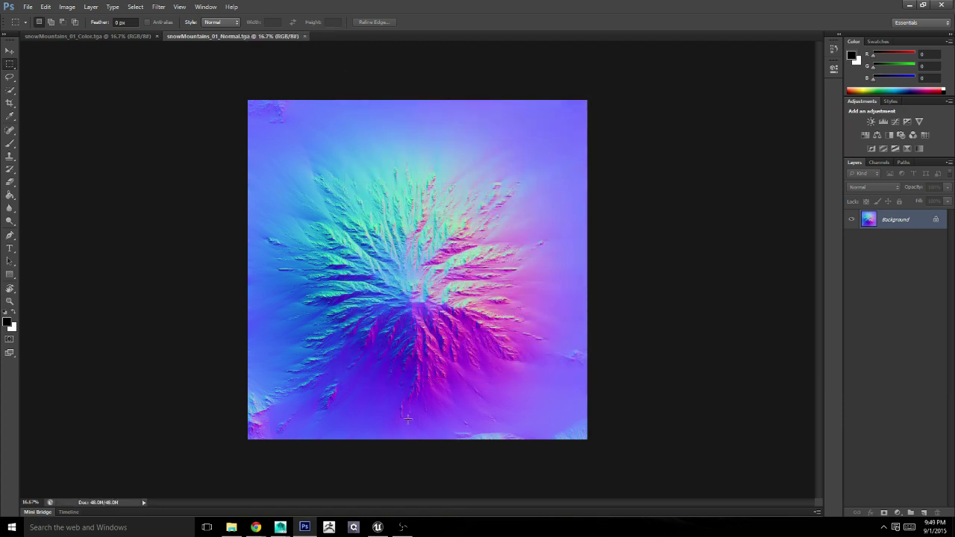
# Step: Force delete the snowMountains_01 Color and Normal textures from Content/Textures/Terrain
pyautogui.click(385, 528)
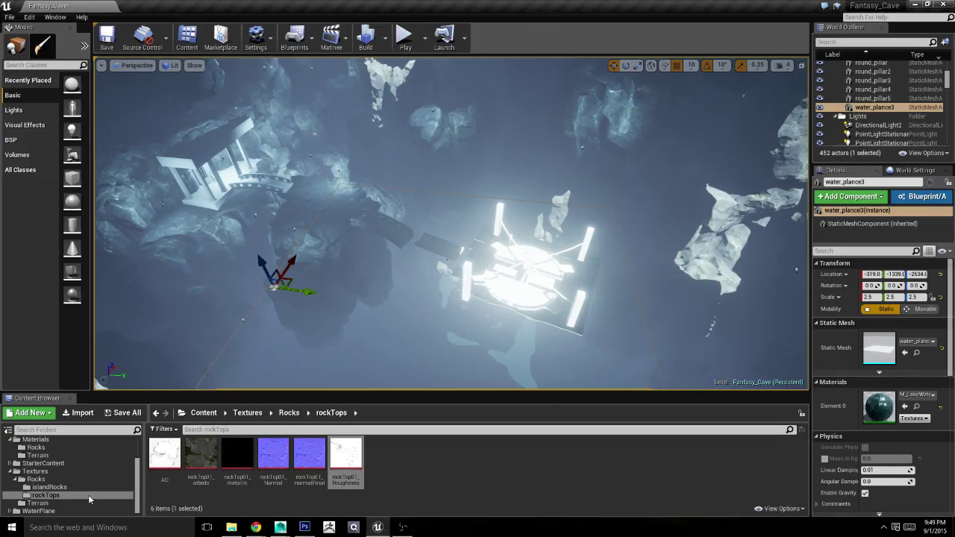
pyautogui.click(37, 455)
pyautogui.click(159, 456)
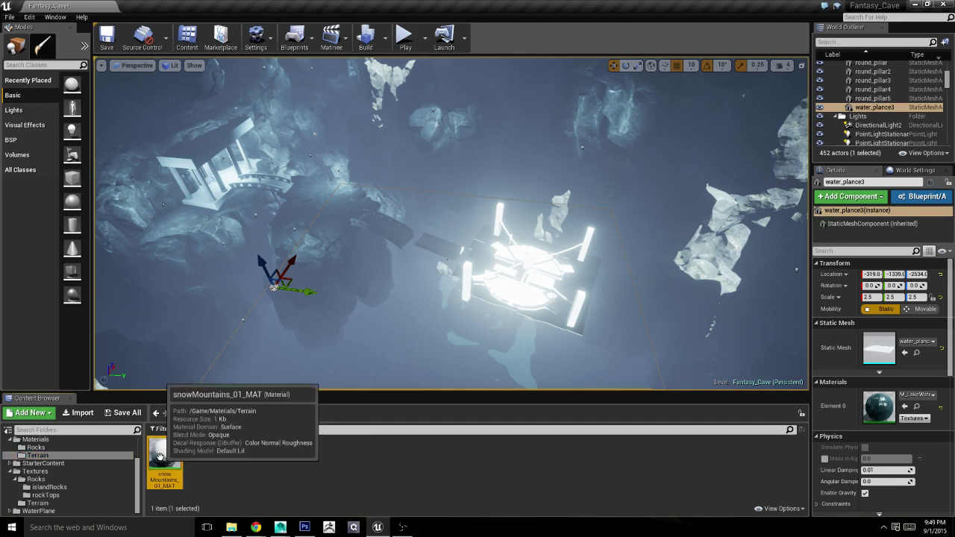
pyautogui.click(55, 494)
pyautogui.click(57, 503)
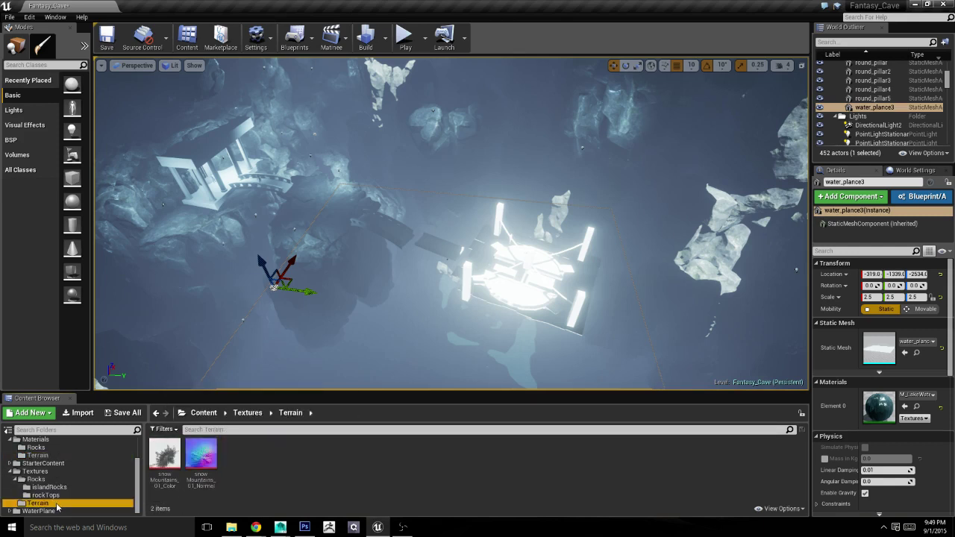
pyautogui.click(164, 453)
pyautogui.keyDown('ctrl'); pyautogui.click(201, 453); pyautogui.keyUp('ctrl')
pyautogui.rightClick(213, 456)
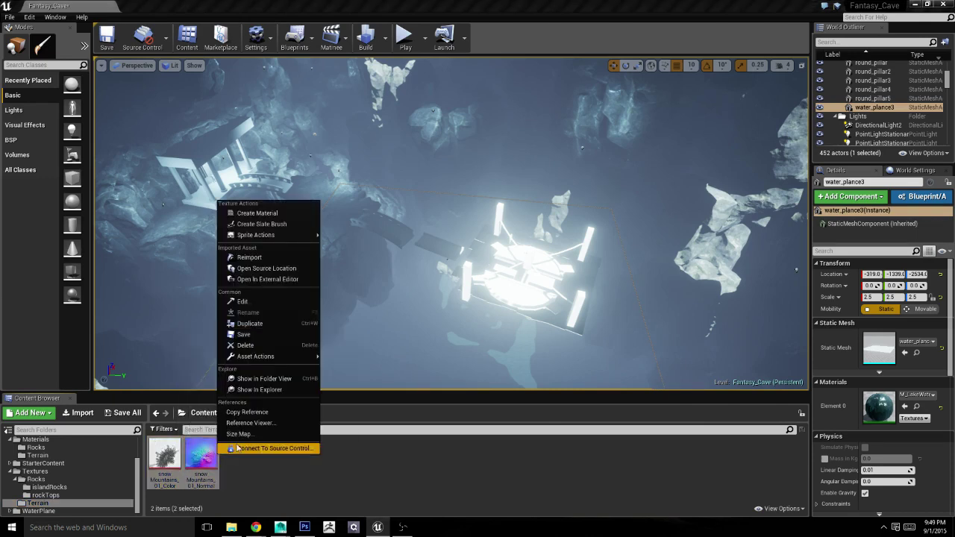
pyautogui.click(269, 345)
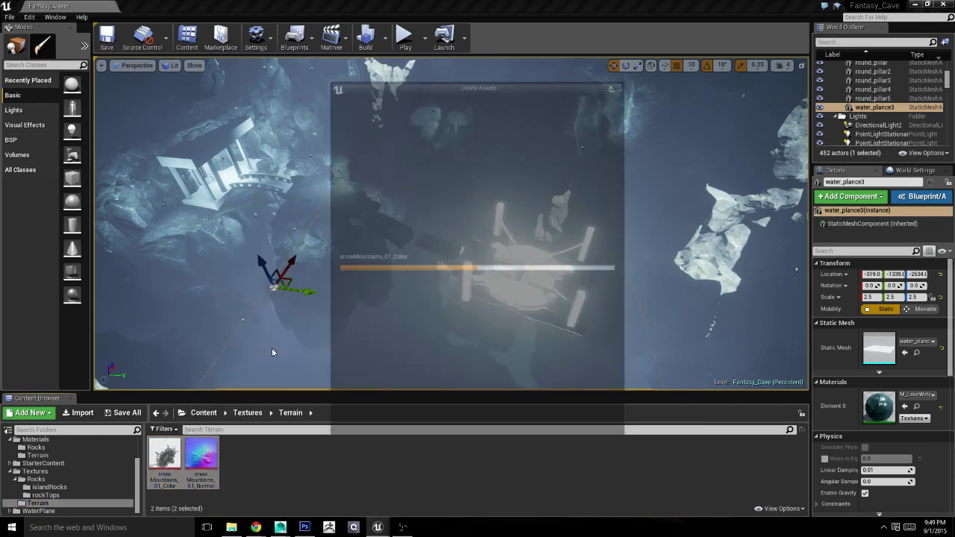
pyautogui.click(455, 419)
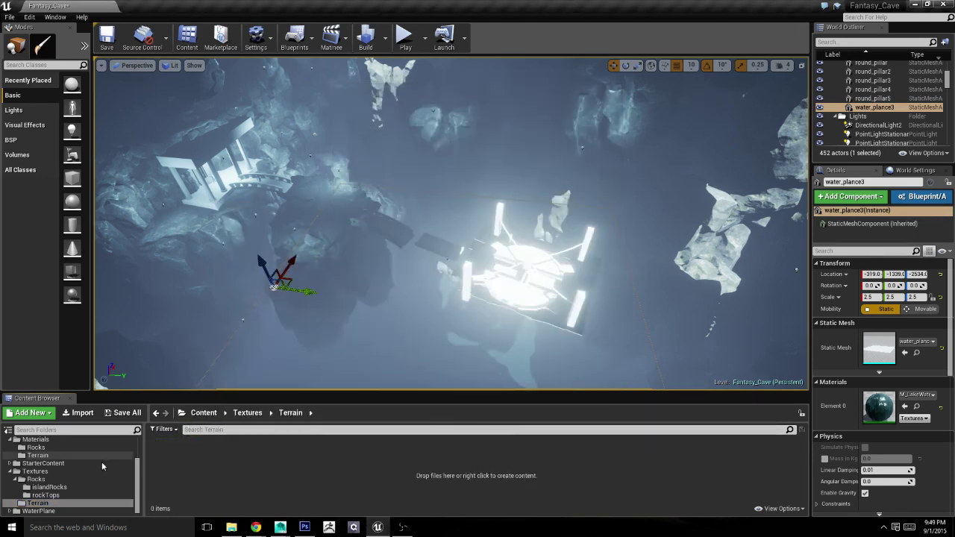
# Step: Delete the old snowMountains_01 mesh asset from Assets/Terrain
pyautogui.moveTo(138, 474); pyautogui.dragTo(138, 453)
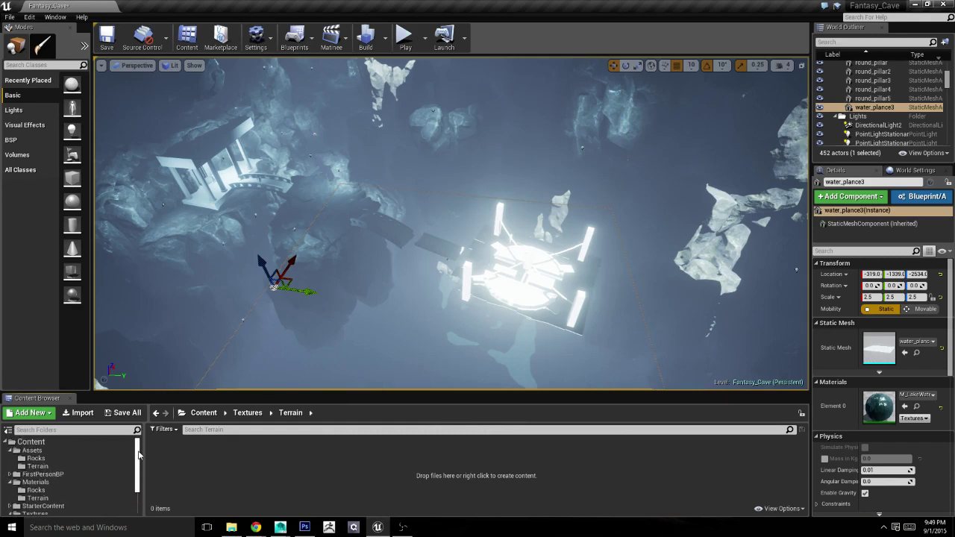
pyautogui.click(38, 467)
pyautogui.click(159, 456)
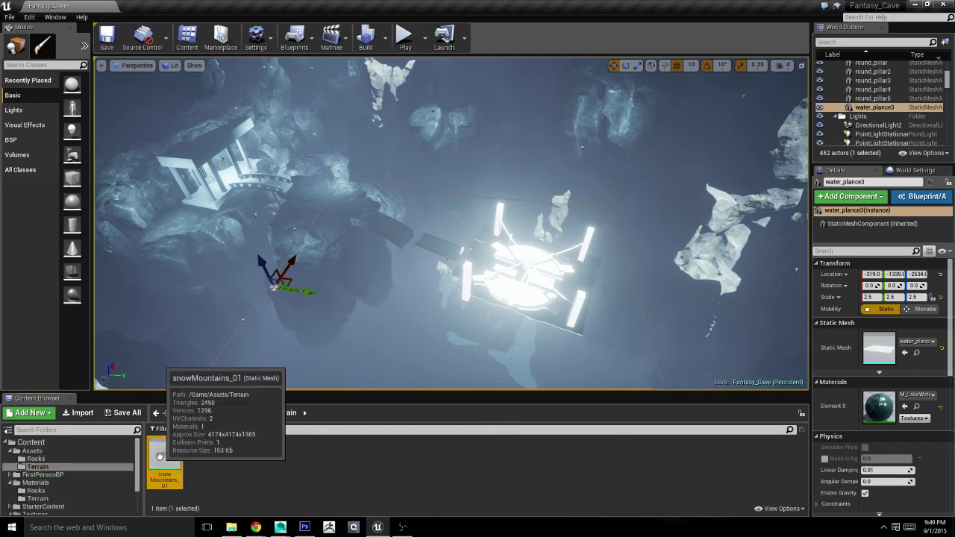
pyautogui.press('Delete')
pyautogui.click(405, 421)
# Step: Import snowMountains_01.fbx from Maya Exports\Terrain into the Terrain folder and close the Message Log
pyautogui.rightClick(221, 465)
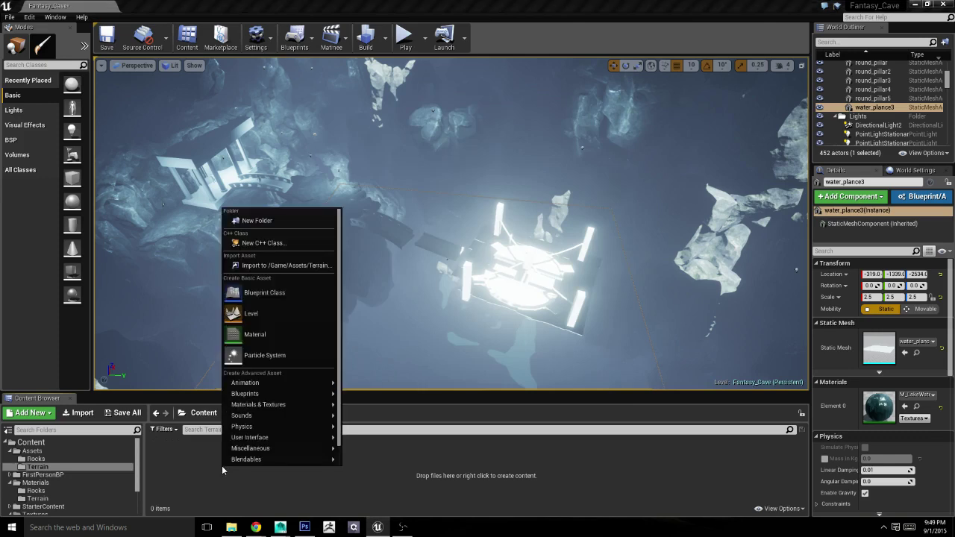
pyautogui.click(84, 416)
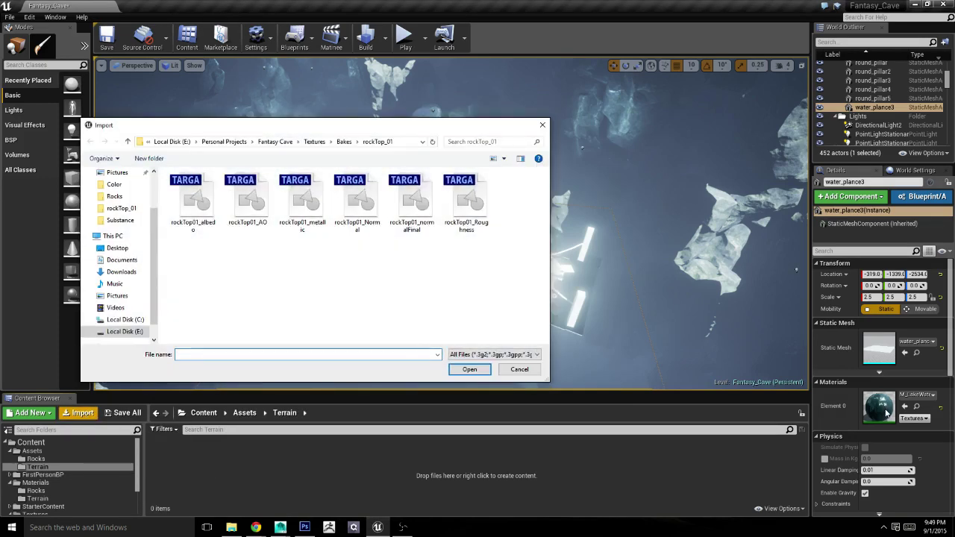
pyautogui.click(256, 527)
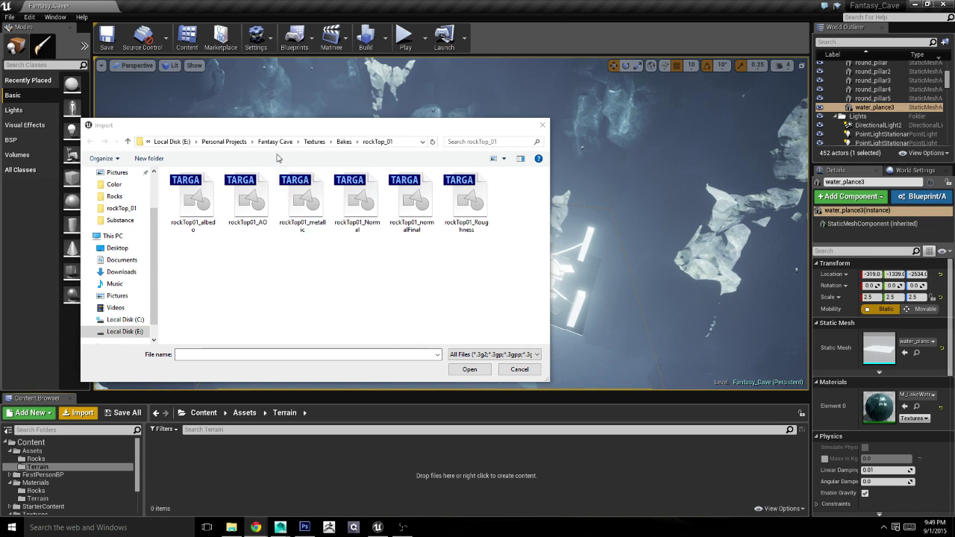
pyautogui.click(275, 141)
pyautogui.doubleClick(220, 225)
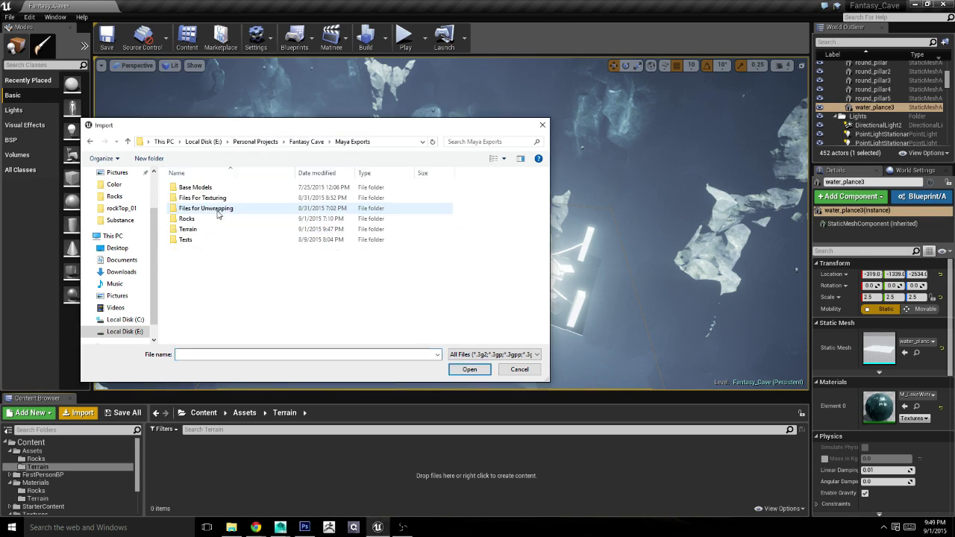
pyautogui.doubleClick(221, 229)
pyautogui.doubleClick(205, 188)
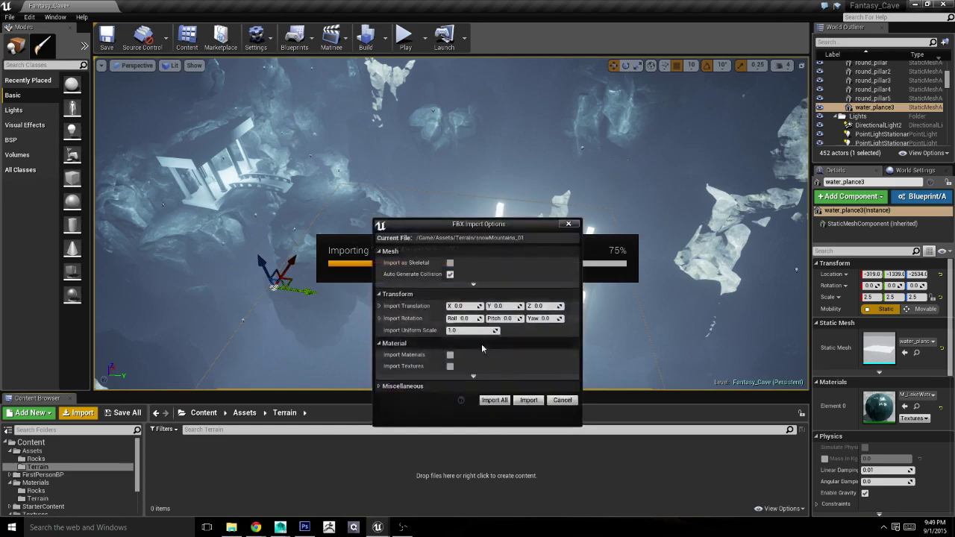
pyautogui.click(531, 399)
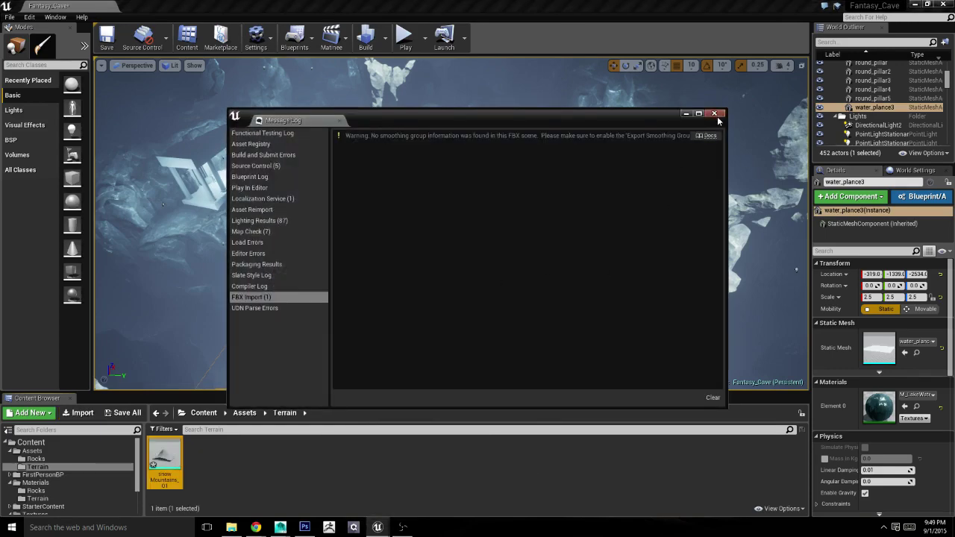
pyautogui.click(714, 113)
pyautogui.moveTo(497, 198); pyautogui.dragTo(497, 198, button='right')
# Step: Place snowMountains_01 in the level, scale it up to about 5 and lower it below the rocks
pyautogui.press('f')
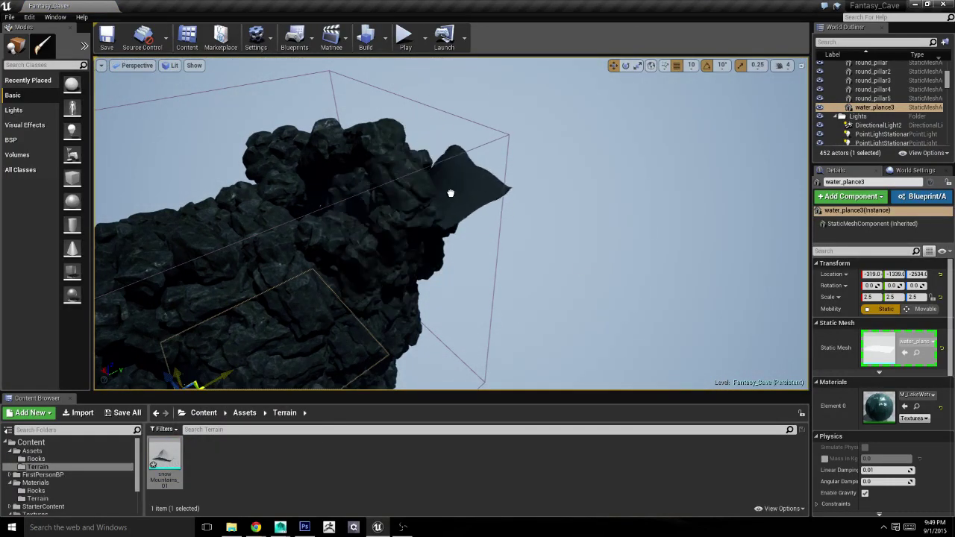
pyautogui.moveTo(508, 208); pyautogui.dragTo(427, 195)
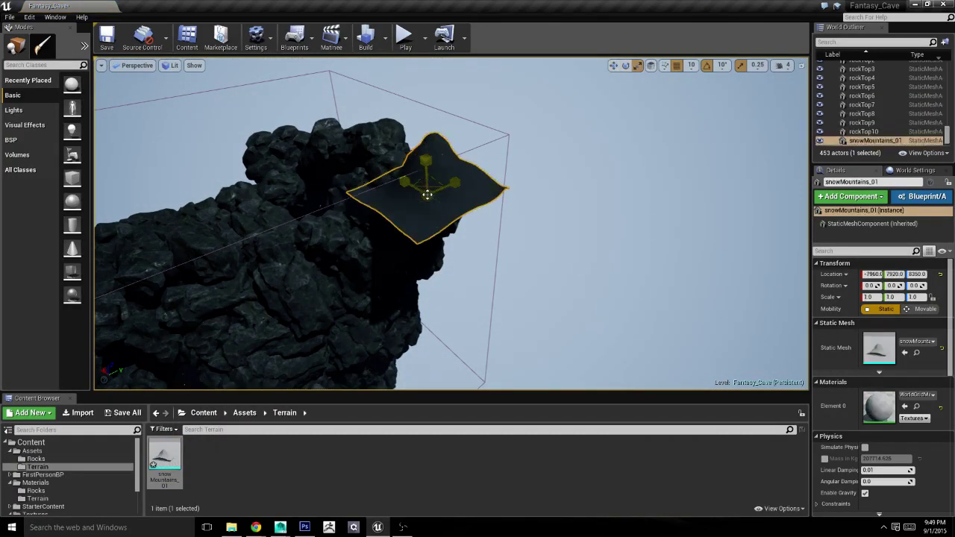
pyautogui.moveTo(868, 297); pyautogui.dragTo(895, 297)
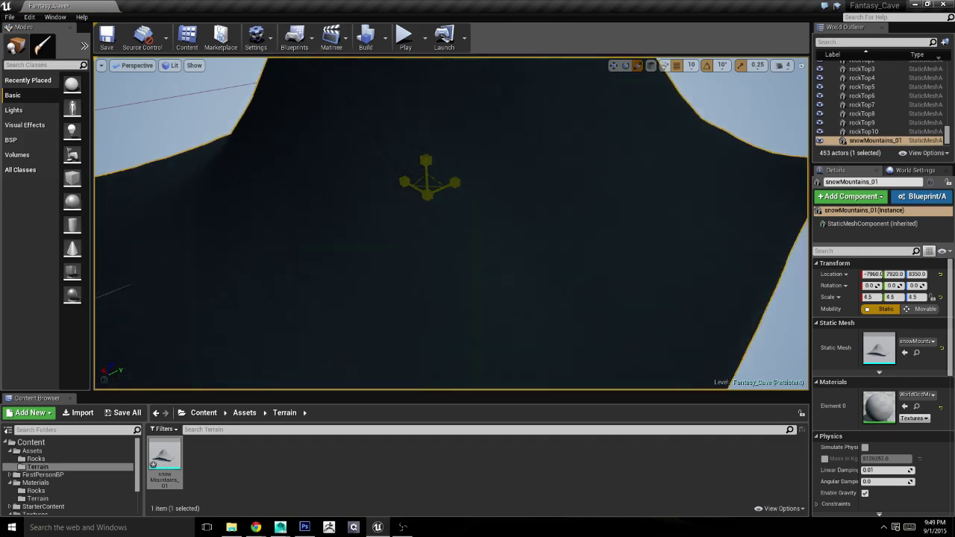
pyautogui.press('w')
pyautogui.press('f')
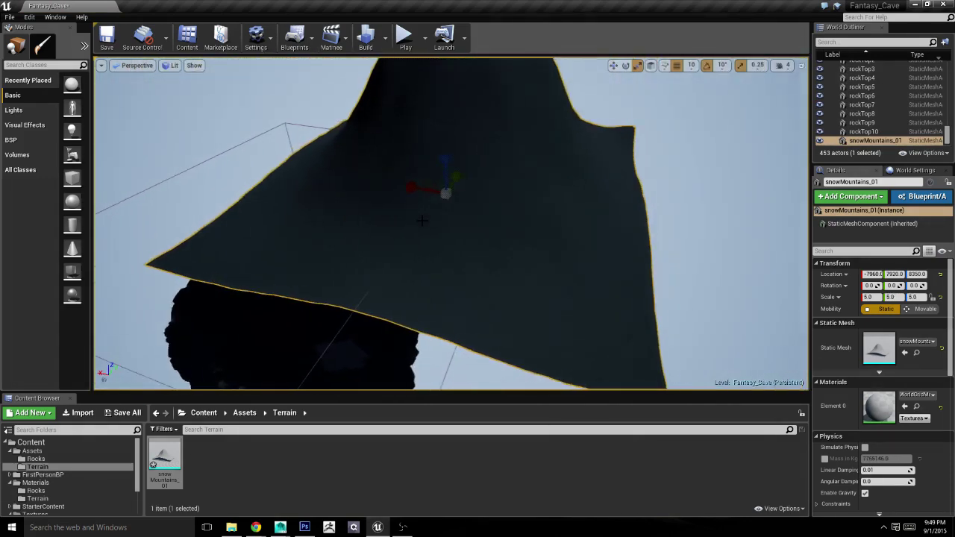
pyautogui.moveTo(456, 172)
pyautogui.mouseDown()
pyautogui.moveTo(471, 295)
pyautogui.moveTo(492, 113)
pyautogui.mouseUp()
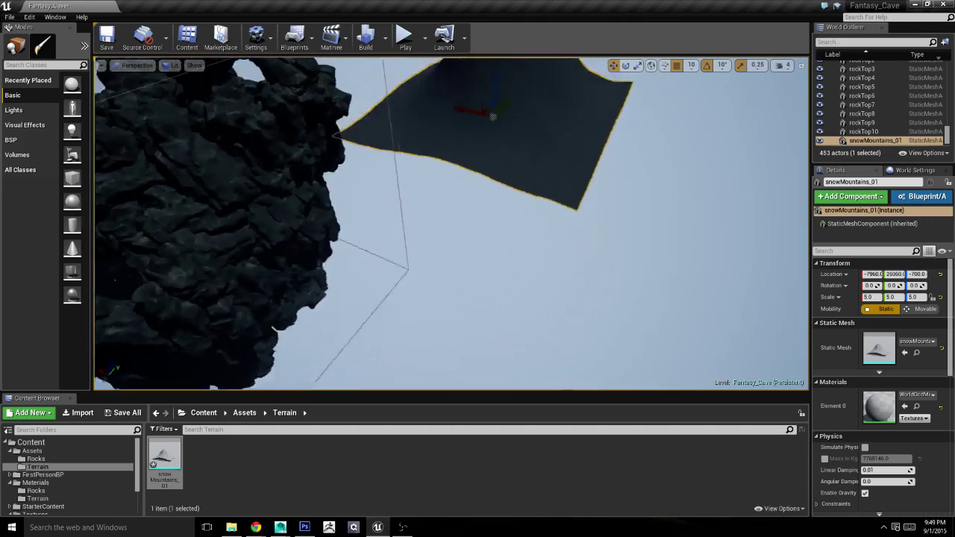
# Step: Enlarge the mountain to scale 20.25 and push it far back and down behind the rocks
pyautogui.press('f')
pyautogui.press('e')
pyautogui.press('r')
pyautogui.moveTo(516, 207)
pyautogui.mouseDown()
pyautogui.moveTo(549, 101)
pyautogui.moveTo(597, 60)
pyautogui.mouseUp()
pyautogui.moveTo(518, 207); pyautogui.dragTo(437, 165, button='right')
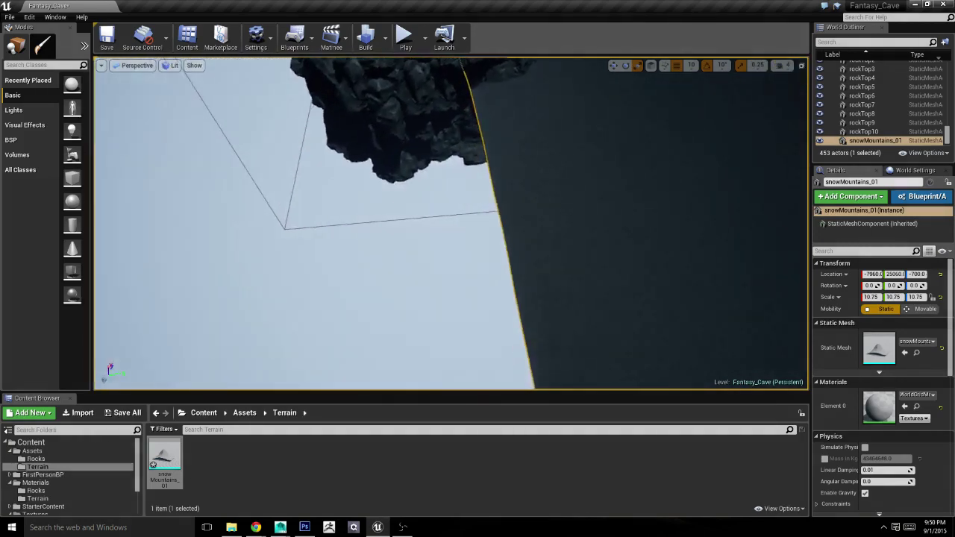
pyautogui.press('w')
pyautogui.moveTo(438, 165)
pyautogui.mouseDown()
pyautogui.moveTo(475, 182)
pyautogui.moveTo(522, 171)
pyautogui.mouseUp()
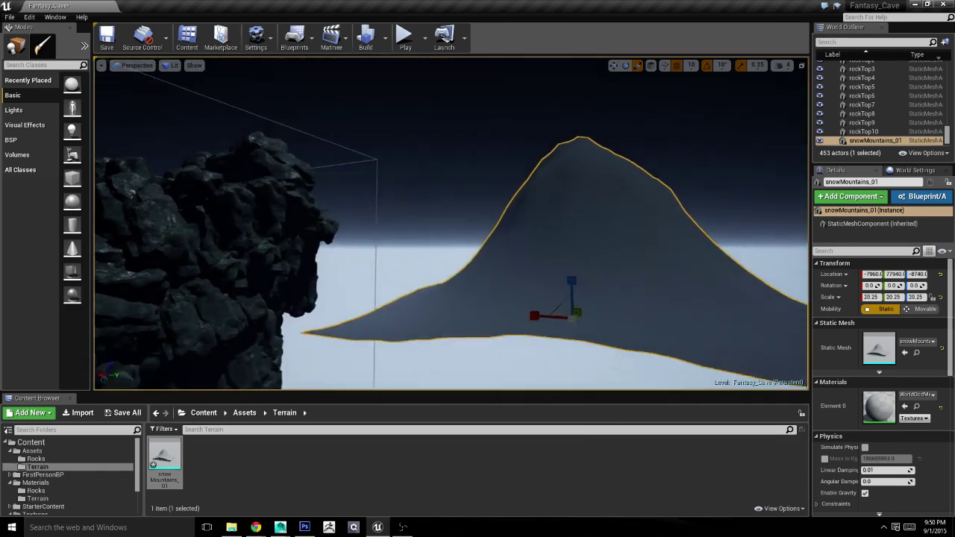
pyautogui.moveTo(522, 172); pyautogui.dragTo(514, 179, button='right')
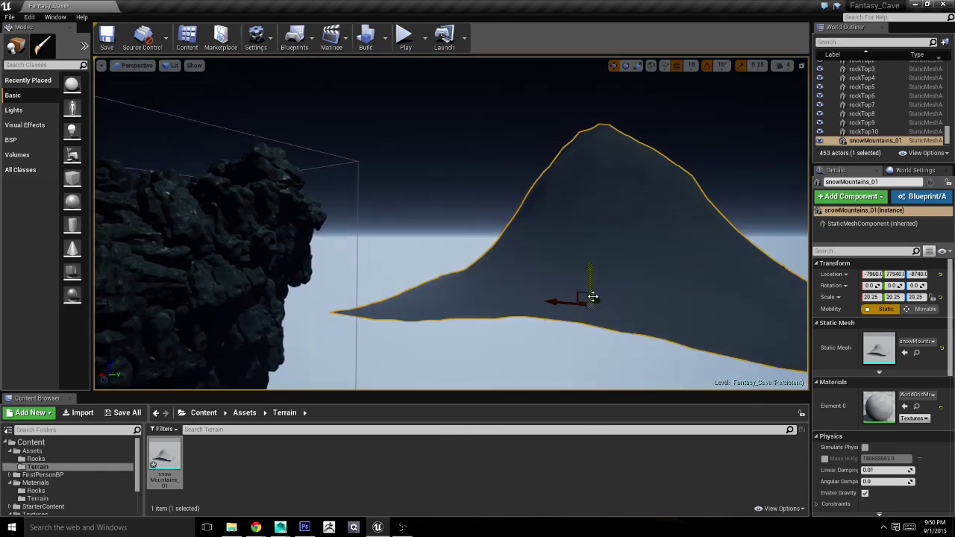
pyautogui.moveTo(592, 297); pyautogui.dragTo(334, 403)
# Step: Save all unsaved content, including the Fantasy_Cave level and listed assets
pyautogui.click(123, 412)
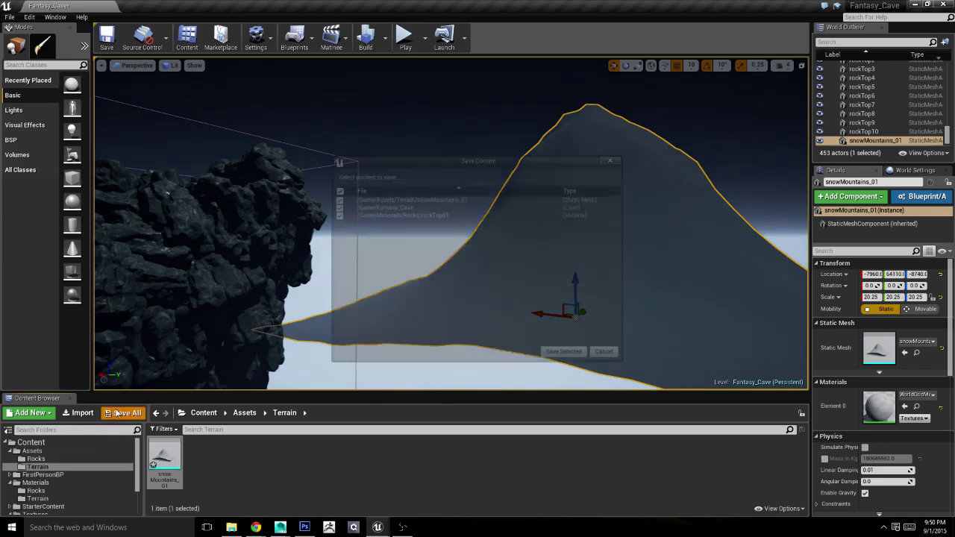
pyautogui.click(564, 354)
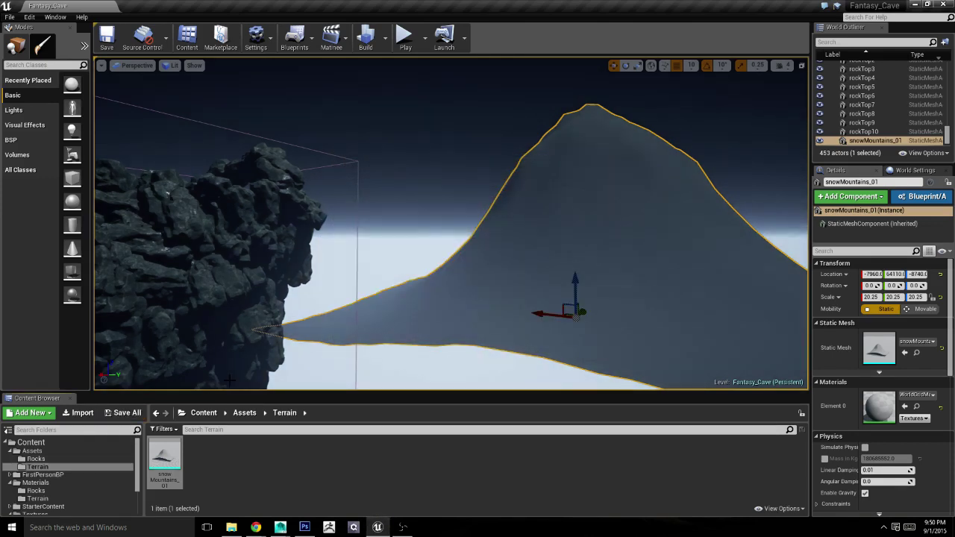
pyautogui.scroll(-2, 136, 469)
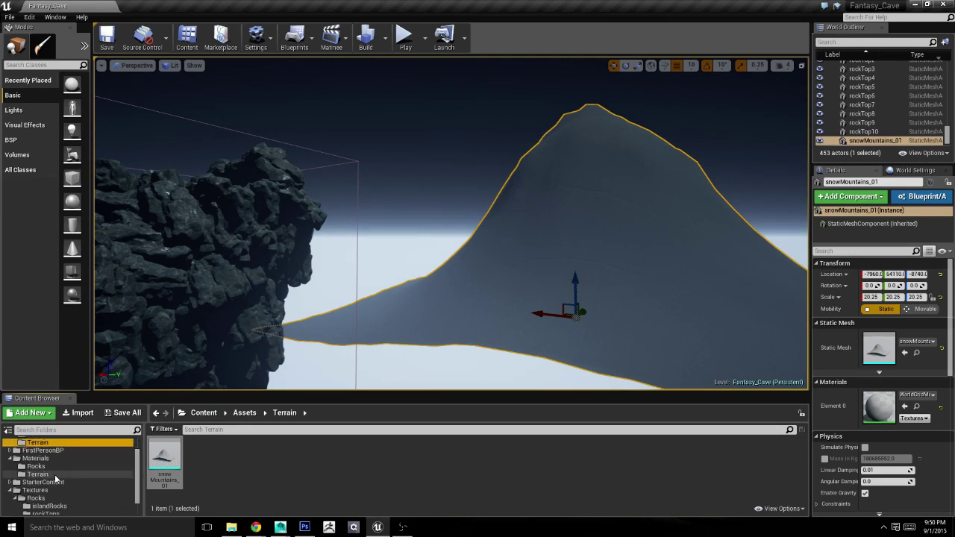
# Step: Import snowMountains_01_Color from Fantasy Cave/Textures/Terrain/Color into the Textures > Terrain content folder
pyautogui.click(52, 475)
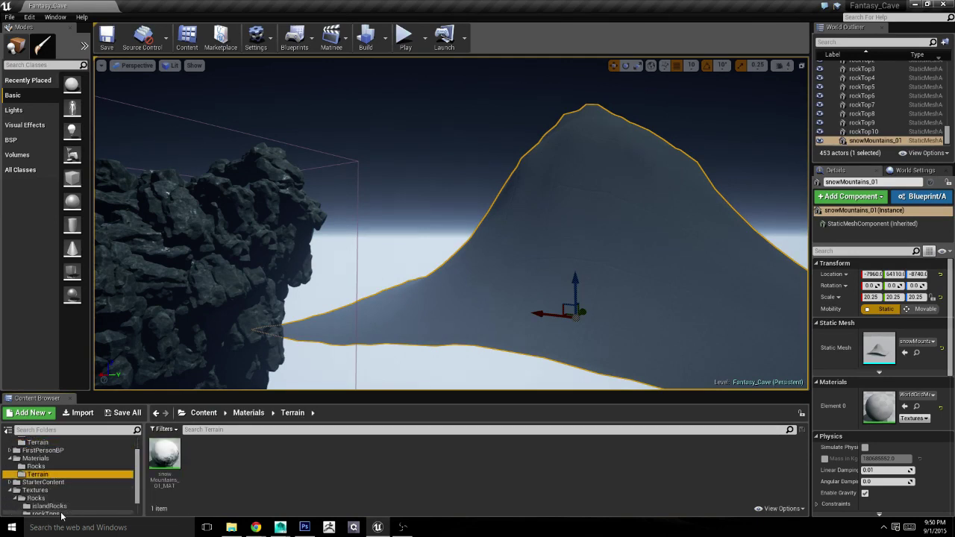
pyautogui.scroll(-1, 133, 480)
pyautogui.click(58, 504)
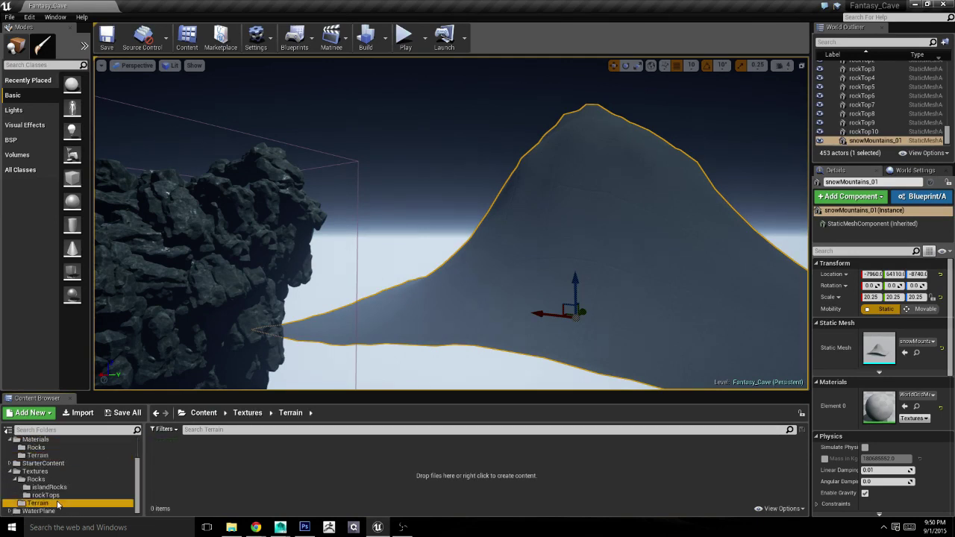
pyautogui.click(82, 413)
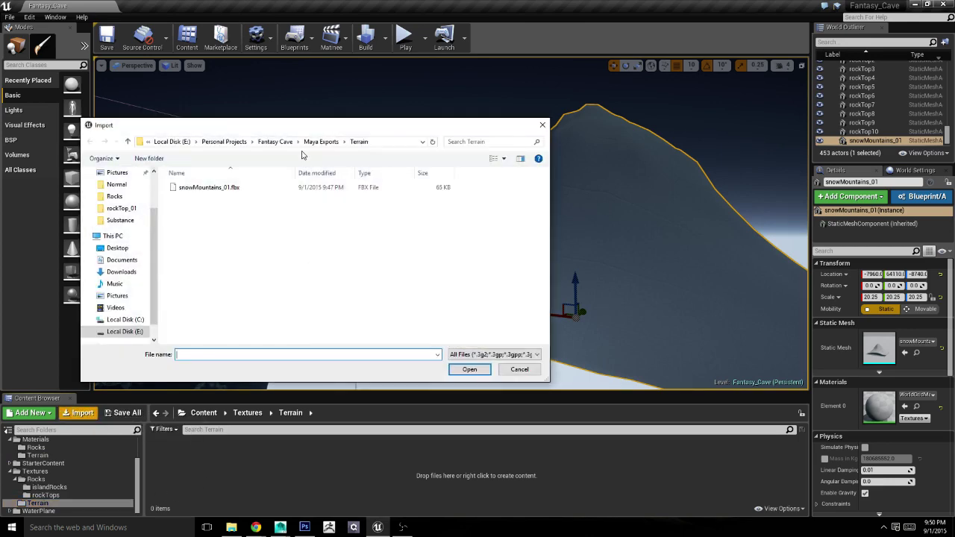
pyautogui.click(275, 141)
pyautogui.doubleClick(216, 250)
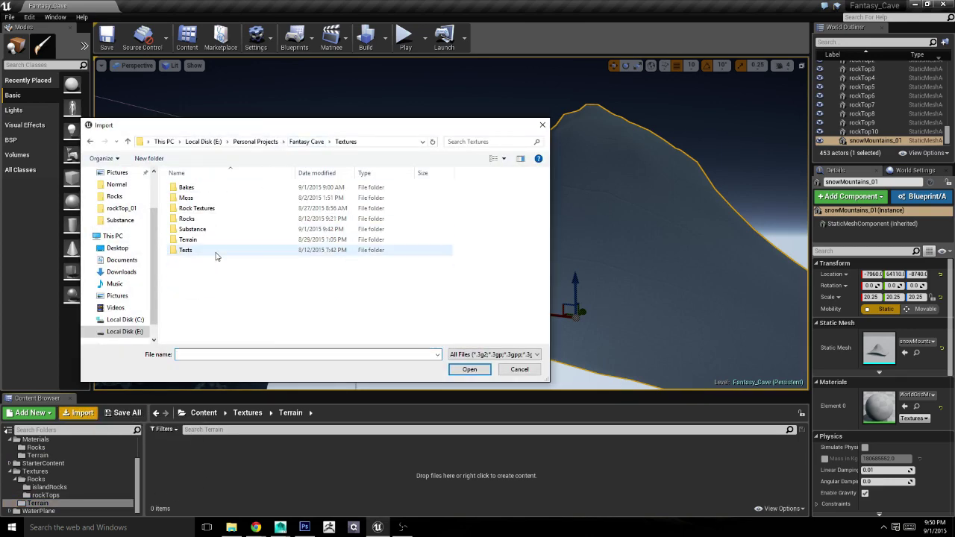
pyautogui.doubleClick(213, 239)
pyautogui.doubleClick(206, 192)
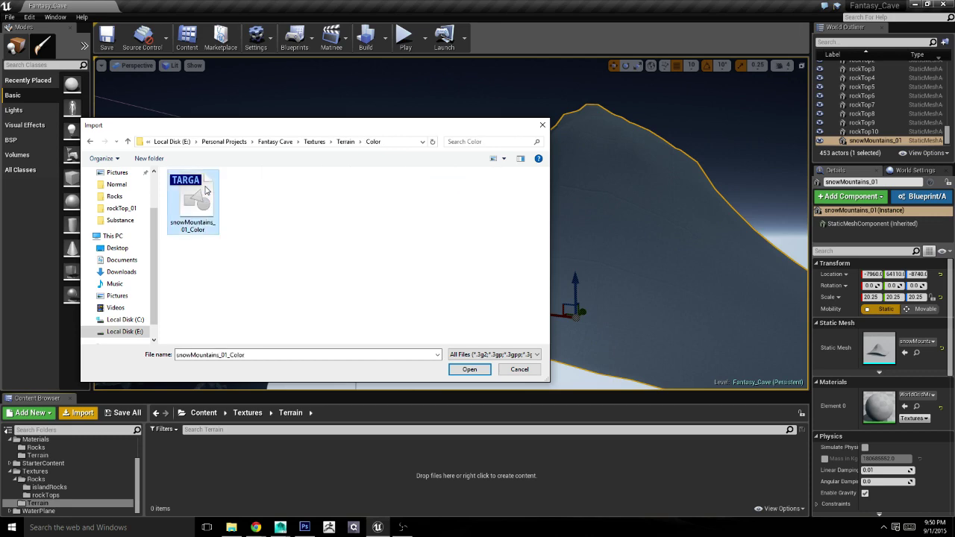
pyautogui.doubleClick(204, 192)
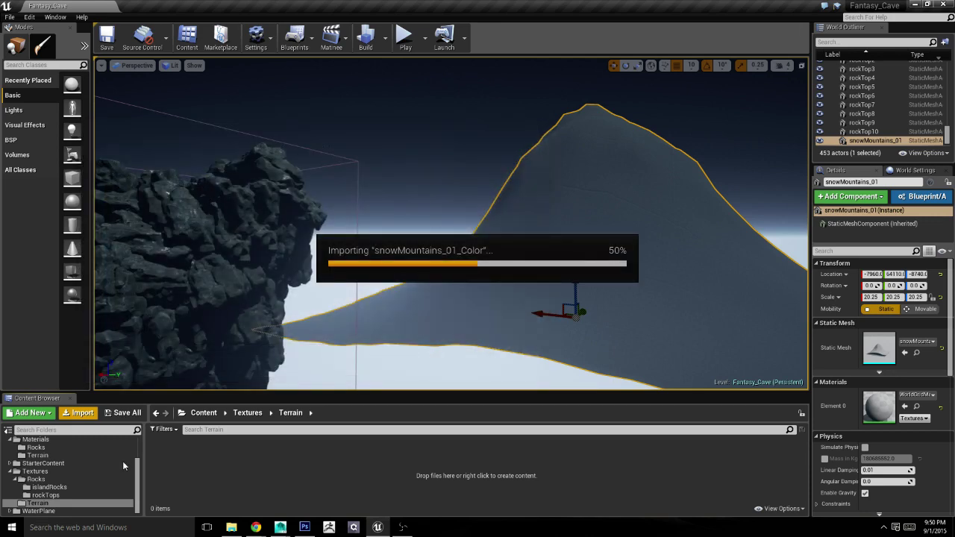
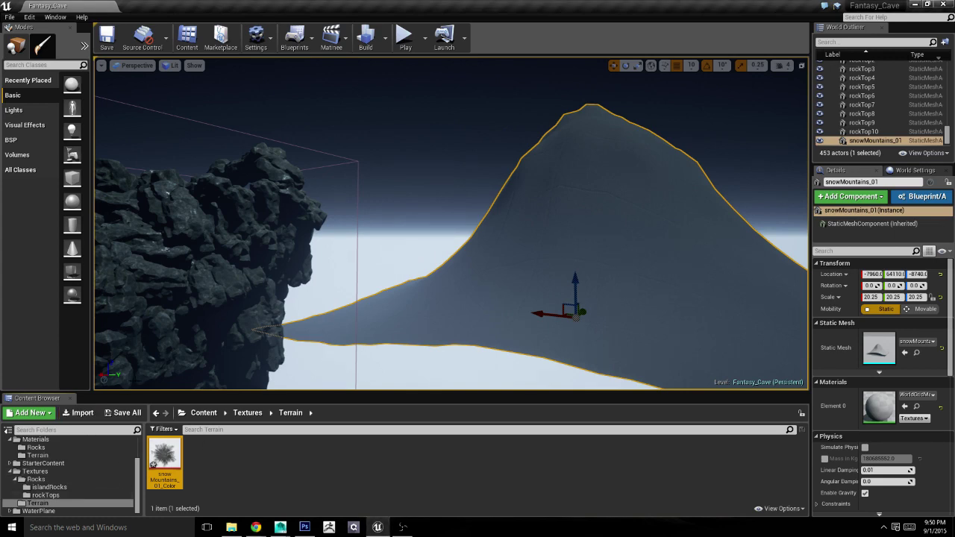
# Step: Import snowMountains_01_Normal from the Normal source folder into the Terrain textures folder
pyautogui.click(79, 412)
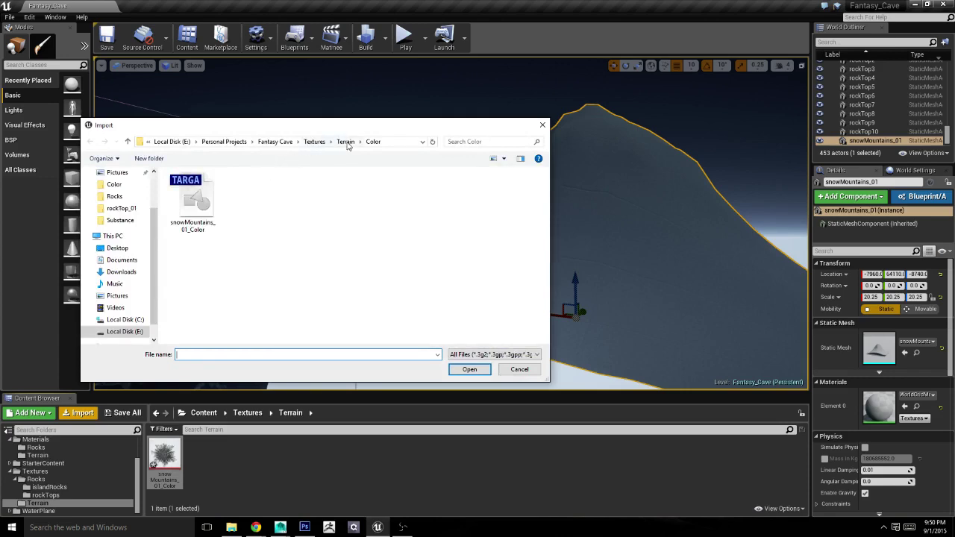
pyautogui.click(345, 142)
pyautogui.doubleClick(216, 196)
pyautogui.doubleClick(196, 200)
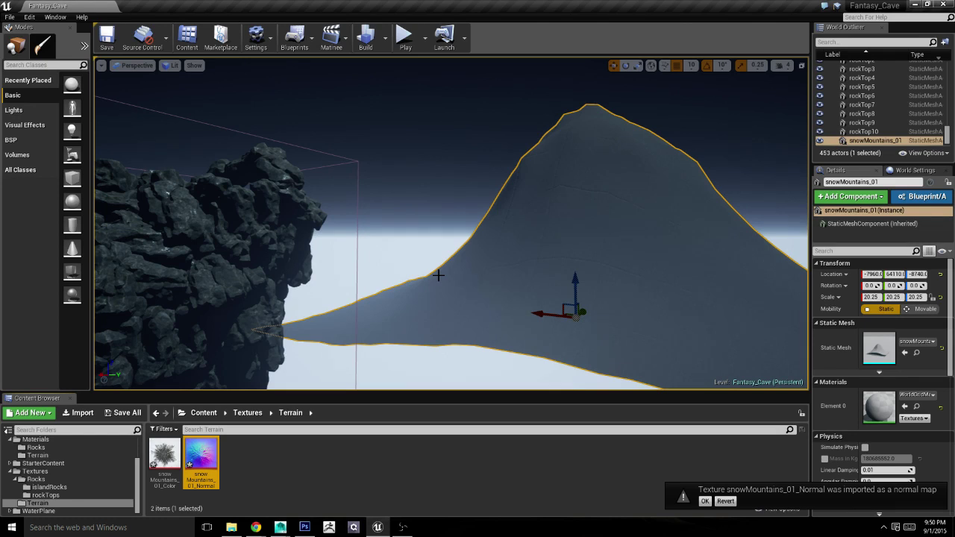
# Step: Save both snowMountains_01 Color and Normal textures with Save All
pyautogui.click(122, 412)
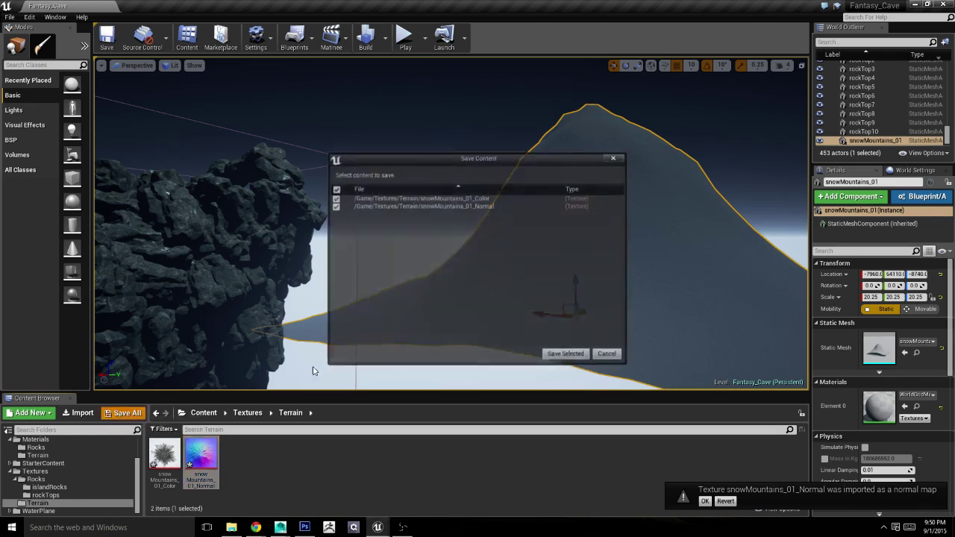
pyautogui.click(564, 354)
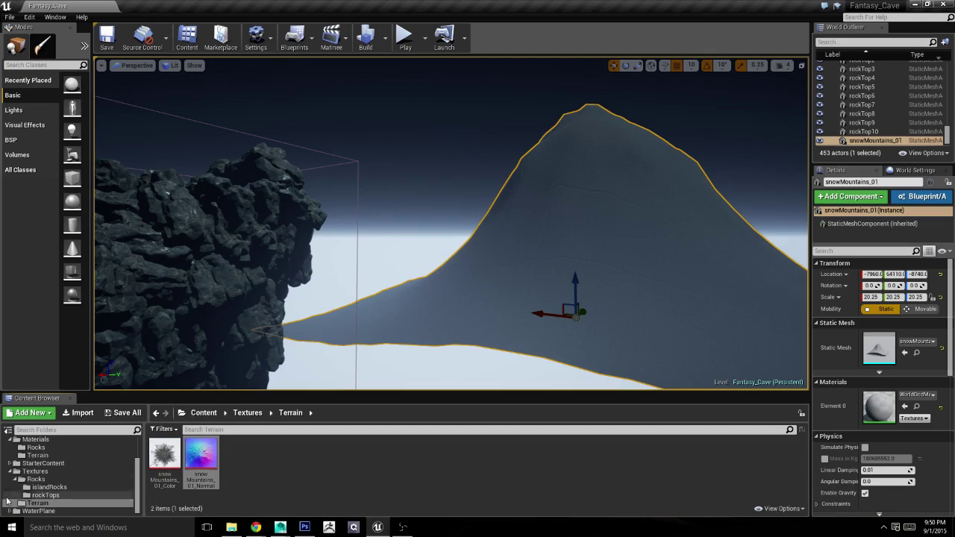
pyautogui.click(65, 454)
# Step: Open snowMountains_01_MAT in its own window and delete both old Texture Sample nodes
pyautogui.click(168, 458)
pyautogui.doubleClick(168, 459)
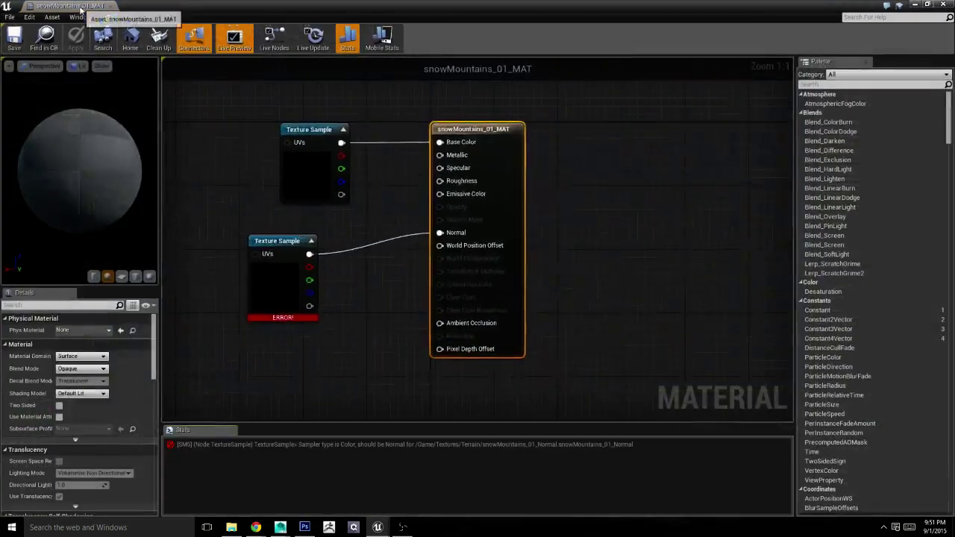
pyautogui.moveTo(127, 9)
pyautogui.mouseDown()
pyautogui.moveTo(269, 110)
pyautogui.moveTo(260, 105)
pyautogui.mouseUp()
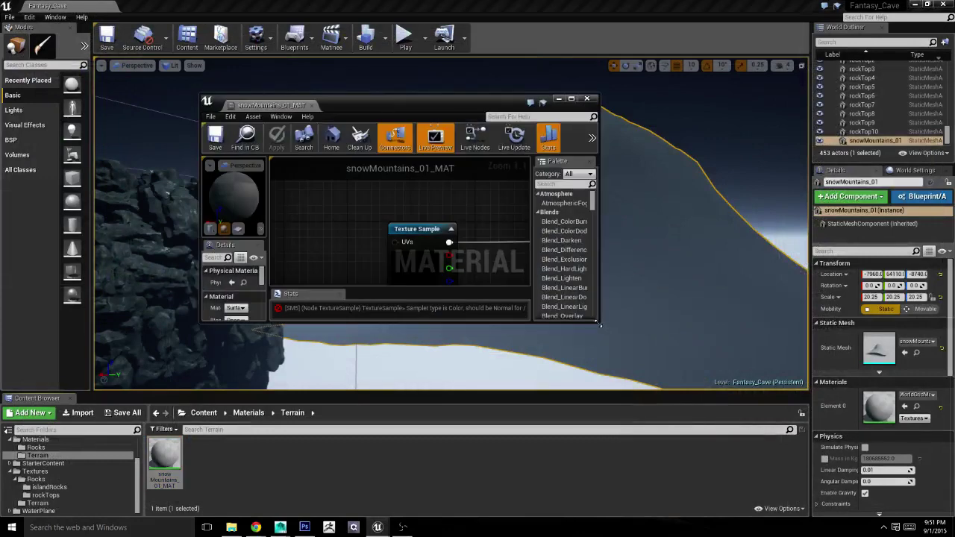
pyautogui.moveTo(598, 323); pyautogui.dragTo(742, 455)
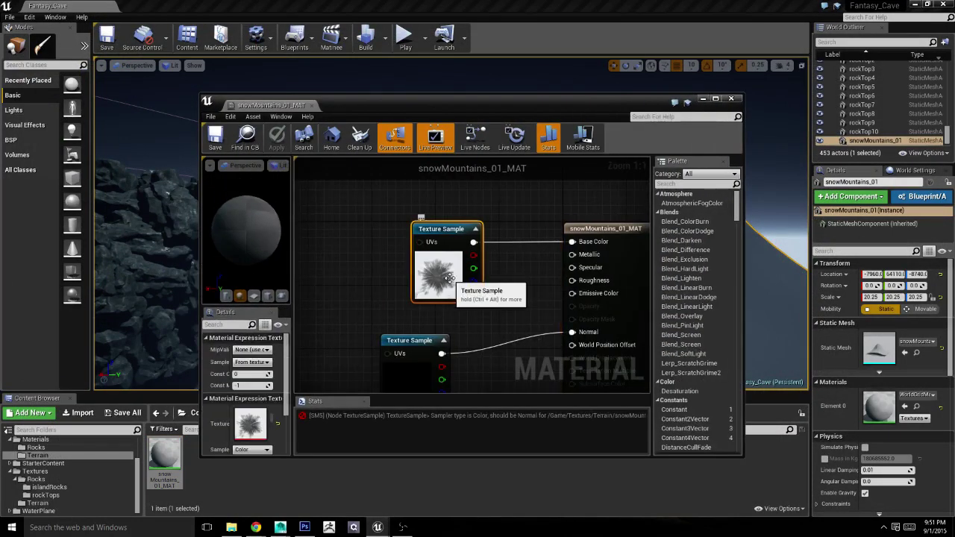
pyautogui.click(415, 371)
pyautogui.press('Delete')
pyautogui.click(437, 287)
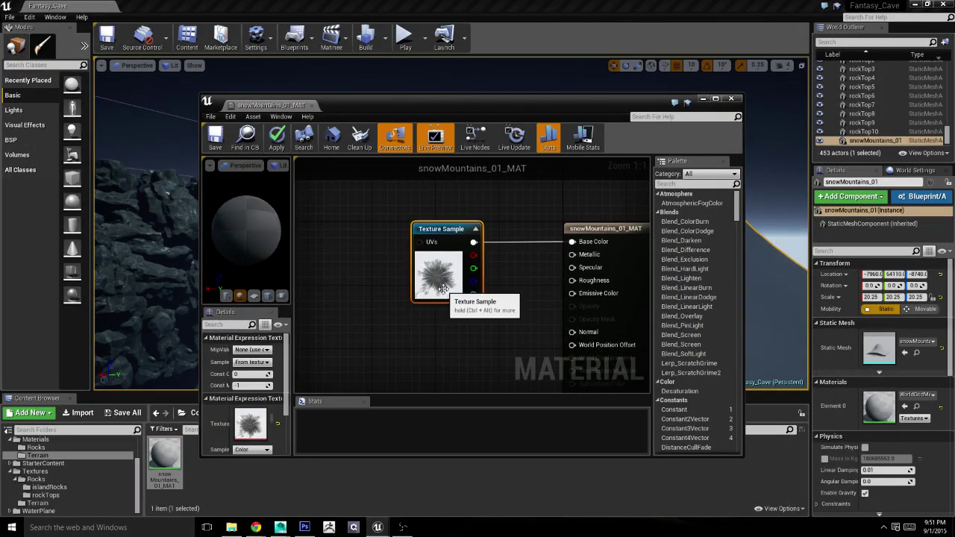
pyautogui.press('Delete')
# Step: Add the snow Color and Normal textures to the graph and wire Color into Base Color
pyautogui.click(37, 503)
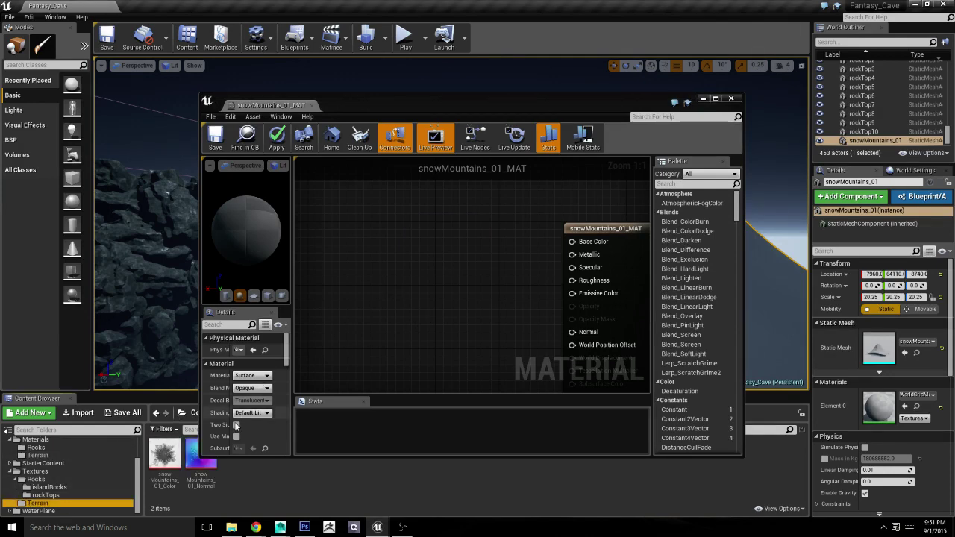
pyautogui.click(200, 455)
pyautogui.keyDown('shift'); pyautogui.click(170, 463); pyautogui.keyUp('shift')
pyautogui.moveTo(171, 466)
pyautogui.mouseDown()
pyautogui.moveTo(431, 273)
pyautogui.moveTo(431, 197)
pyautogui.mouseUp()
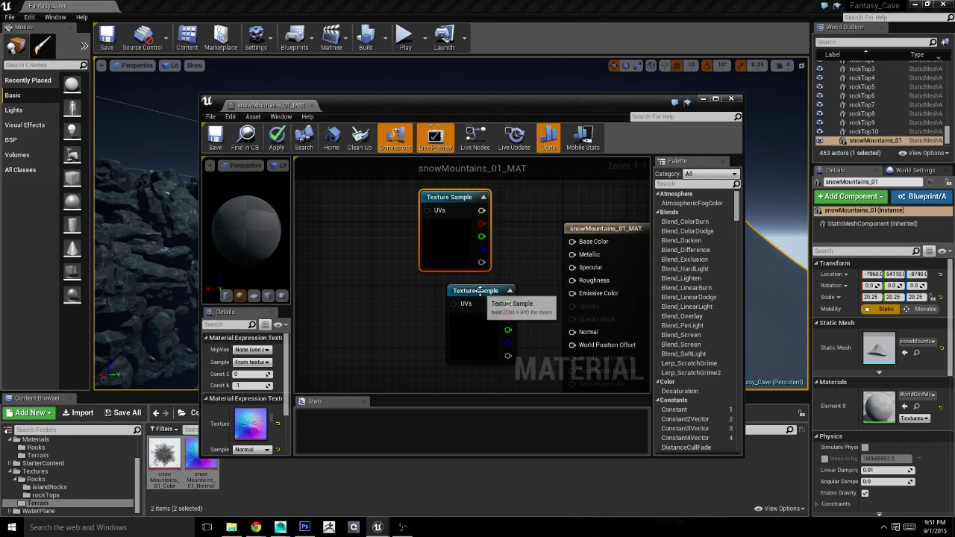
pyautogui.moveTo(480, 291); pyautogui.dragTo(444, 316)
pyautogui.moveTo(571, 241); pyautogui.dragTo(574, 239)
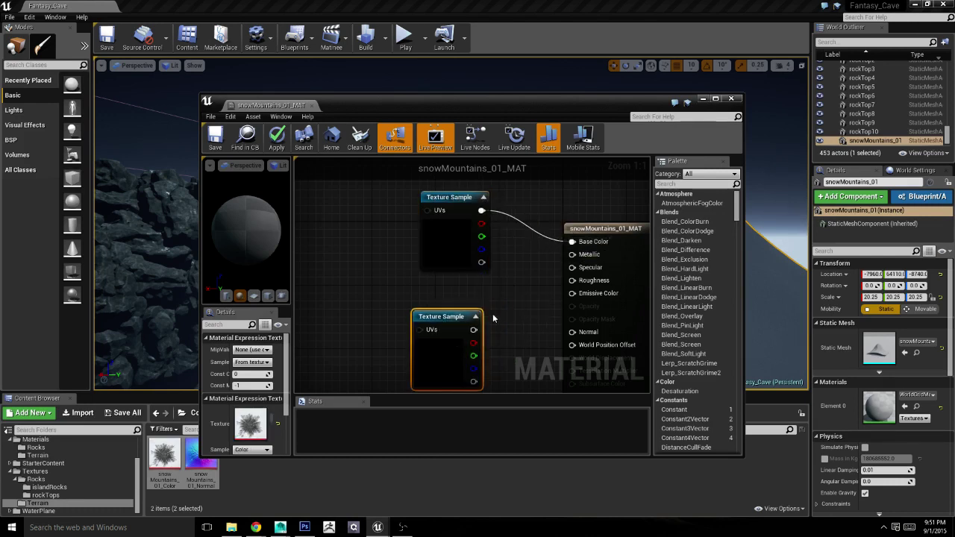
pyautogui.moveTo(474, 329); pyautogui.dragTo(576, 259)
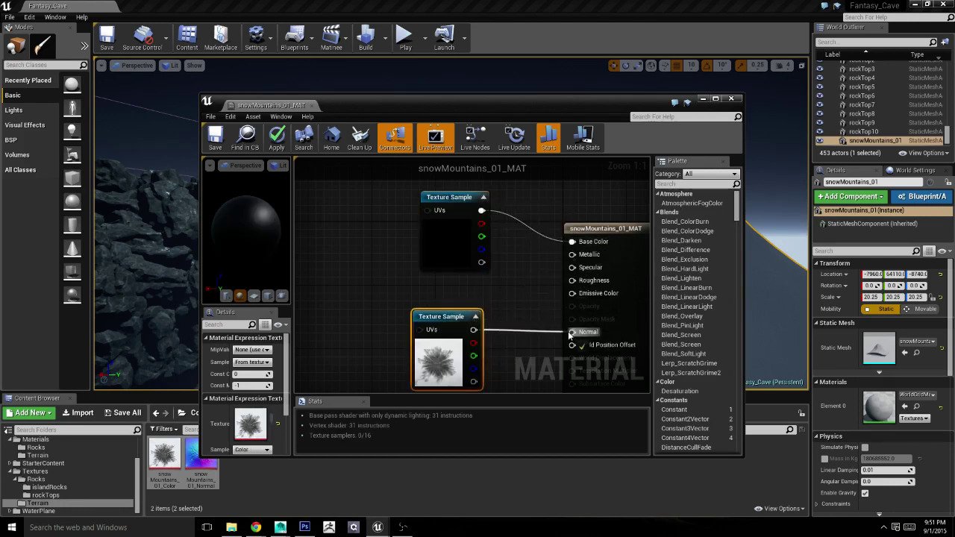
pyautogui.moveTo(561, 323); pyautogui.dragTo(571, 242)
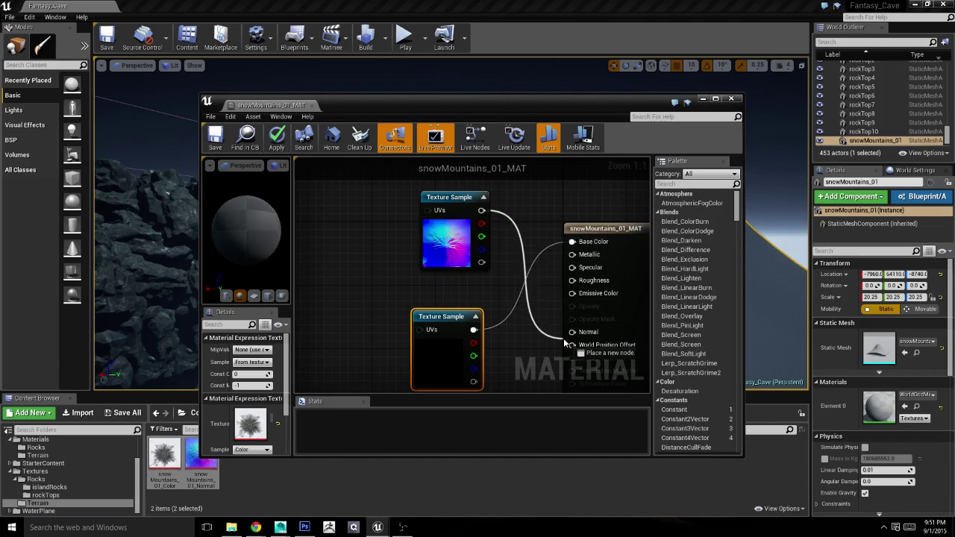
# Step: Arrange colour above normal node, with Normal wired in, then save and close
pyautogui.moveTo(457, 334); pyautogui.dragTo(497, 266, button='right')
pyautogui.moveTo(484, 192); pyautogui.dragTo(484, 373)
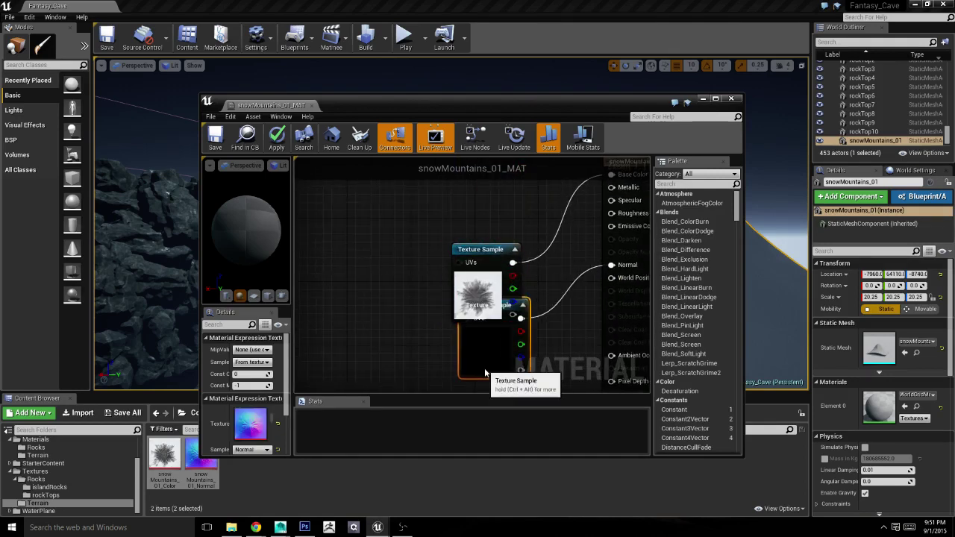
pyautogui.moveTo(481, 298); pyautogui.dragTo(499, 207)
pyautogui.scroll(-2, 451, 272)
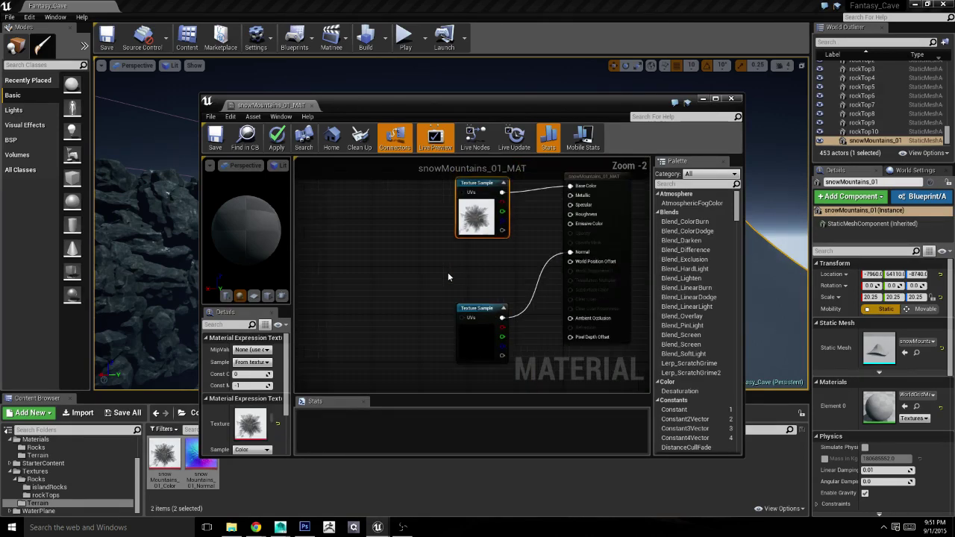
pyautogui.click(476, 314)
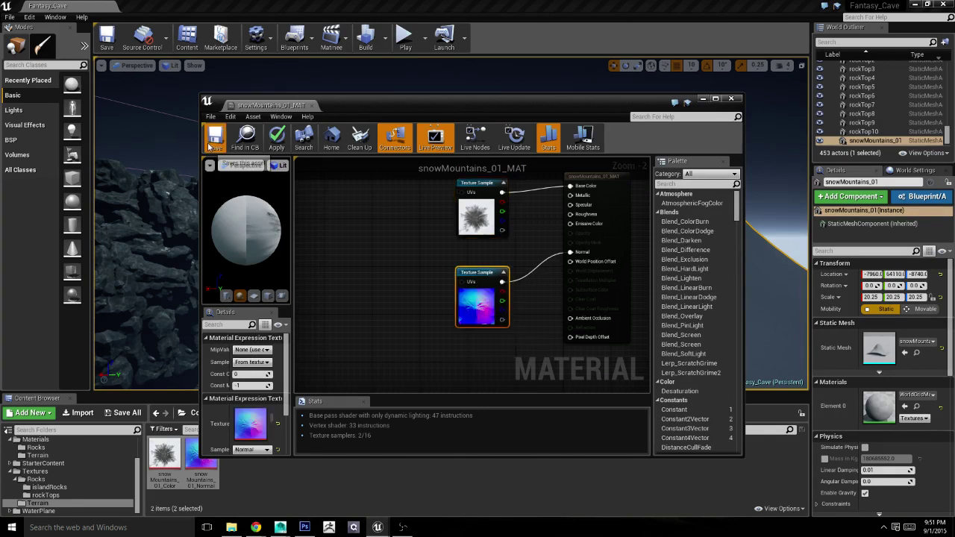
pyautogui.click(211, 144)
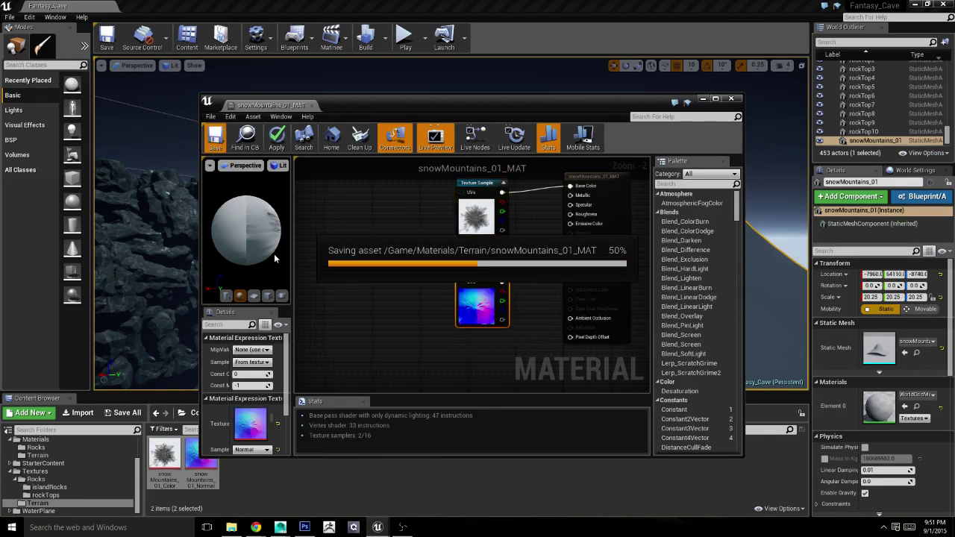
pyautogui.click(730, 98)
pyautogui.click(38, 454)
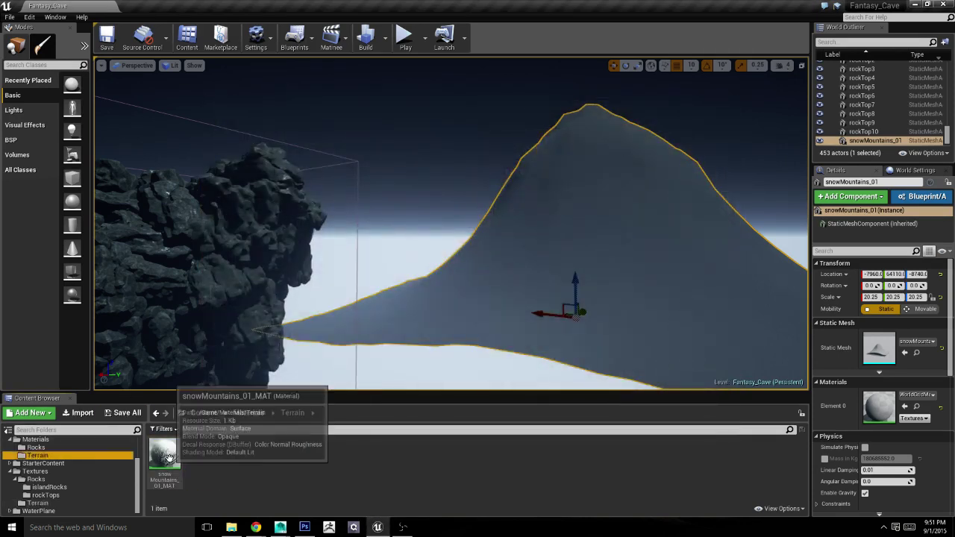
# Step: Apply snowMountains_01_MAT to the snow mountain mesh
pyautogui.moveTo(169, 458); pyautogui.dragTo(537, 276)
pyautogui.moveTo(536, 277); pyautogui.dragTo(537, 276, button='right')
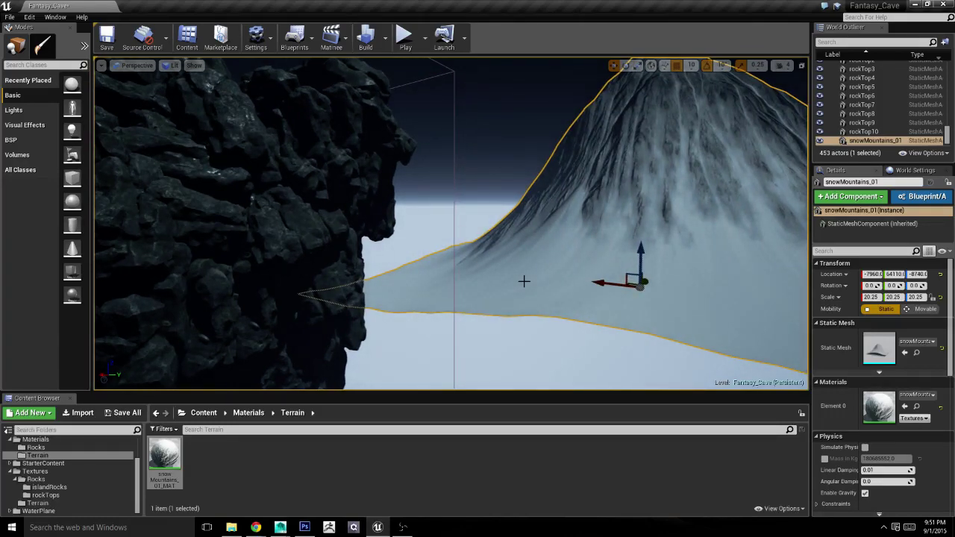
pyautogui.moveTo(537, 277); pyautogui.dragTo(461, 227, button='right')
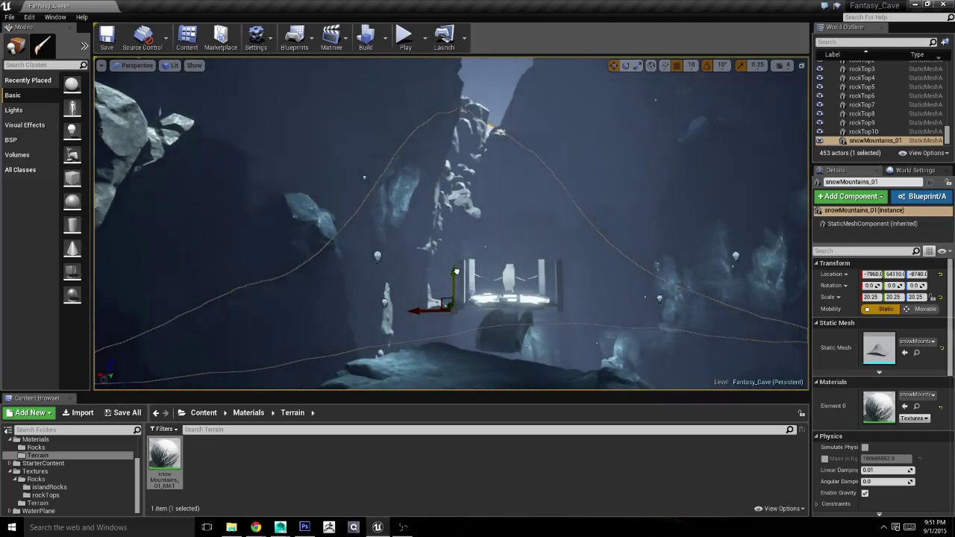
# Step: Raise, shift and uniformly enlarge the snow mountains so they rise behind the cave
pyautogui.moveTo(455, 272); pyautogui.dragTo(471, 226)
pyautogui.moveTo(419, 242); pyautogui.dragTo(471, 242)
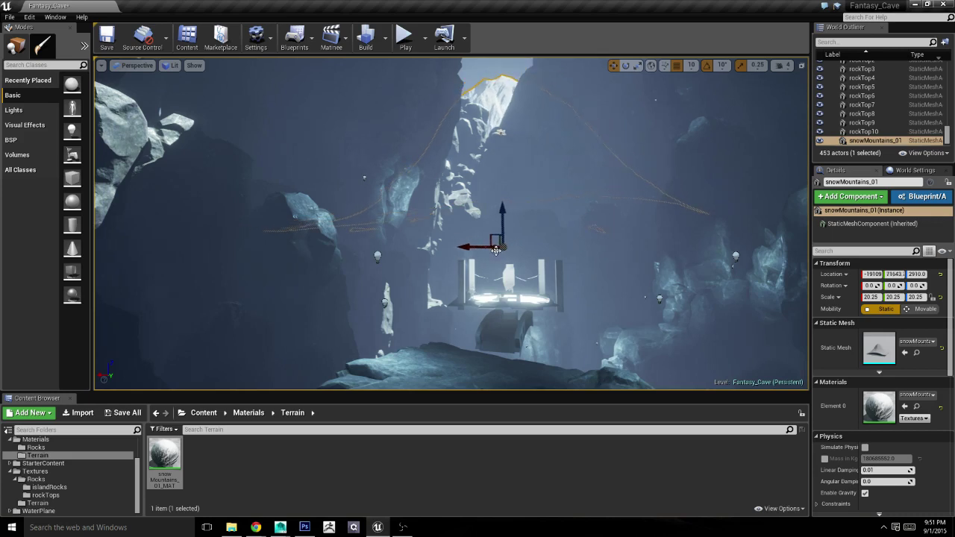
pyautogui.press('r')
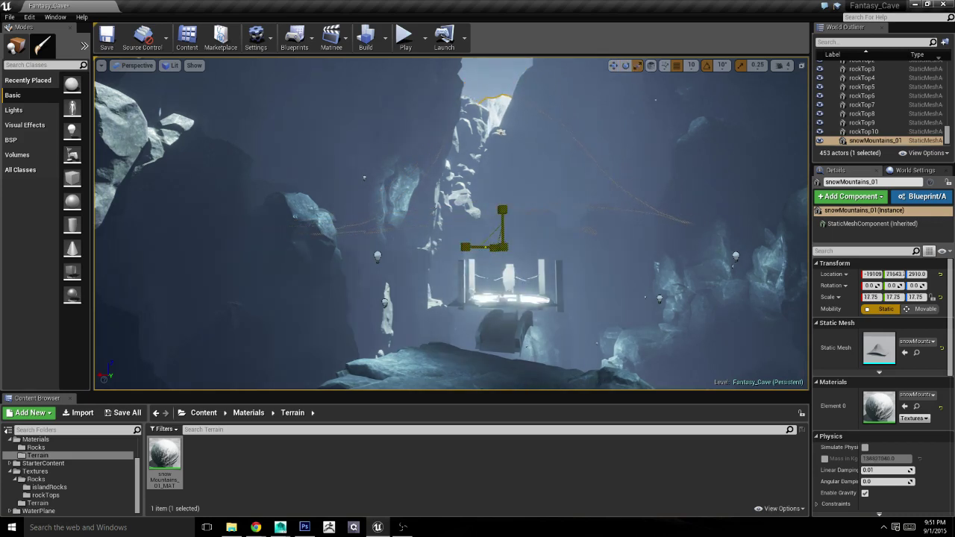
pyautogui.moveTo(500, 246)
pyautogui.mouseDown()
pyautogui.moveTo(511, 235)
pyautogui.moveTo(511, 266)
pyautogui.mouseUp()
pyautogui.moveTo(531, 299); pyautogui.dragTo(570, 316, button='right')
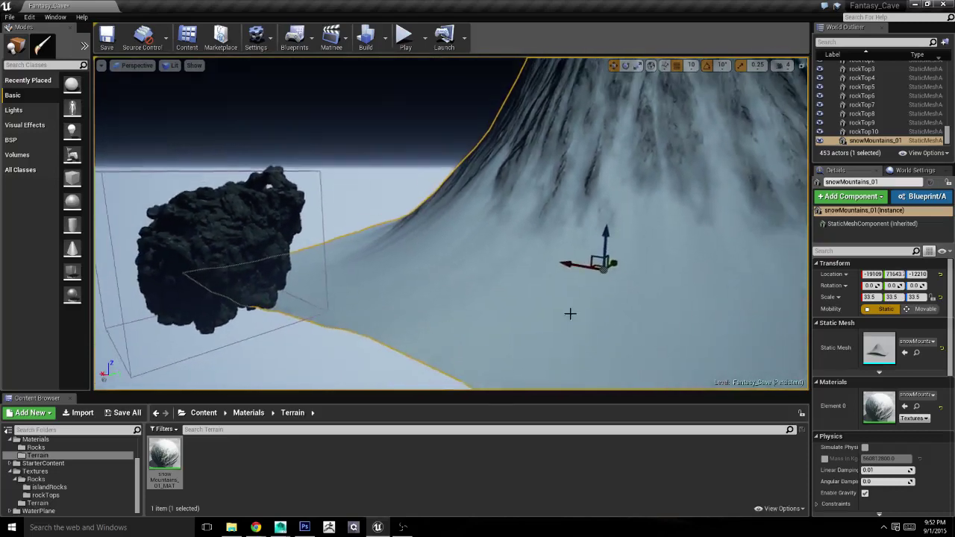
pyautogui.moveTo(589, 262); pyautogui.dragTo(625, 255)
pyautogui.moveTo(625, 255); pyautogui.dragTo(625, 255, button='right')
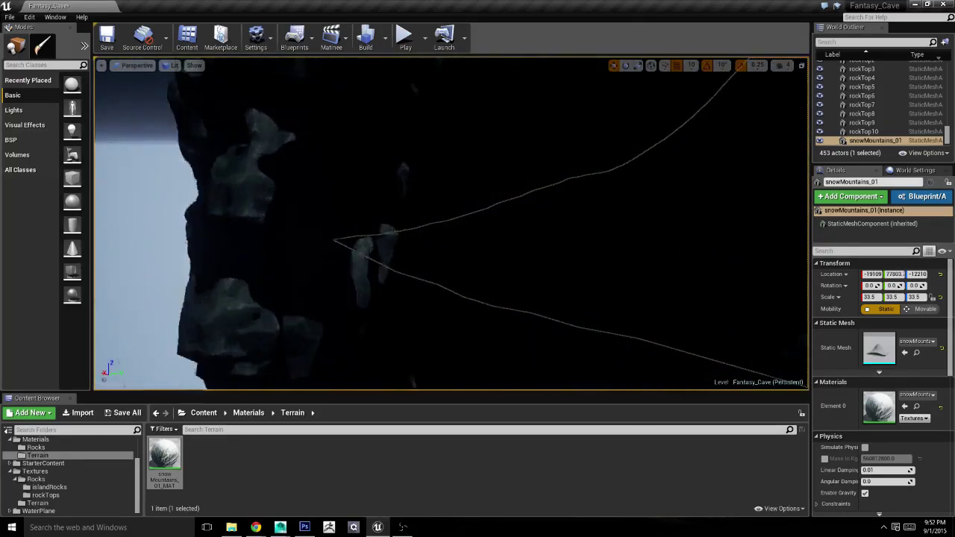
pyautogui.moveTo(439, 332); pyautogui.dragTo(440, 333, button='right')
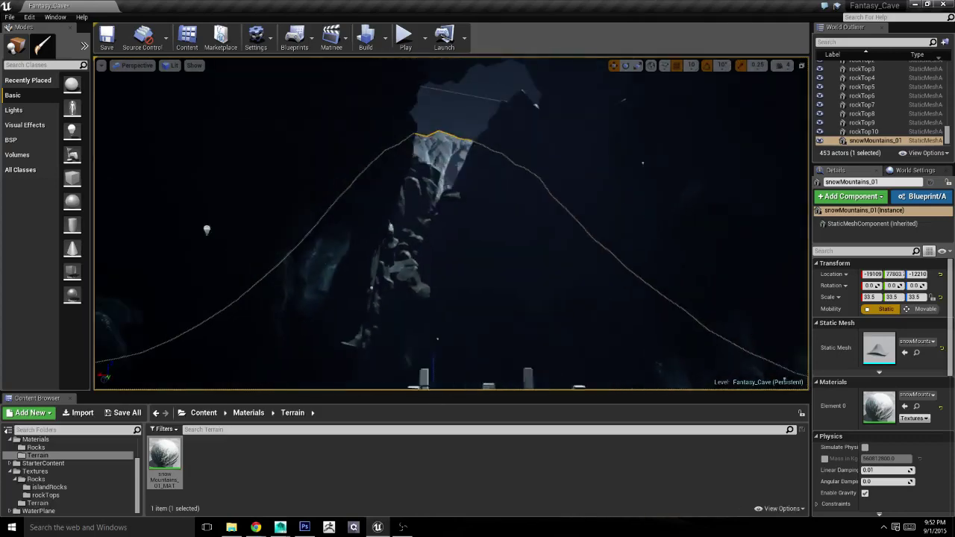
pyautogui.moveTo(439, 332); pyautogui.dragTo(446, 297)
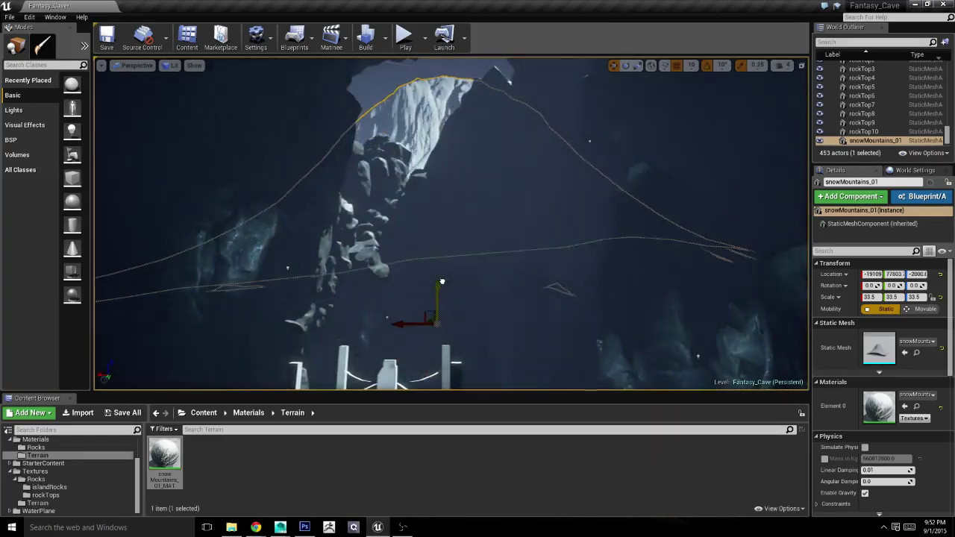
pyautogui.moveTo(394, 342); pyautogui.dragTo(429, 343)
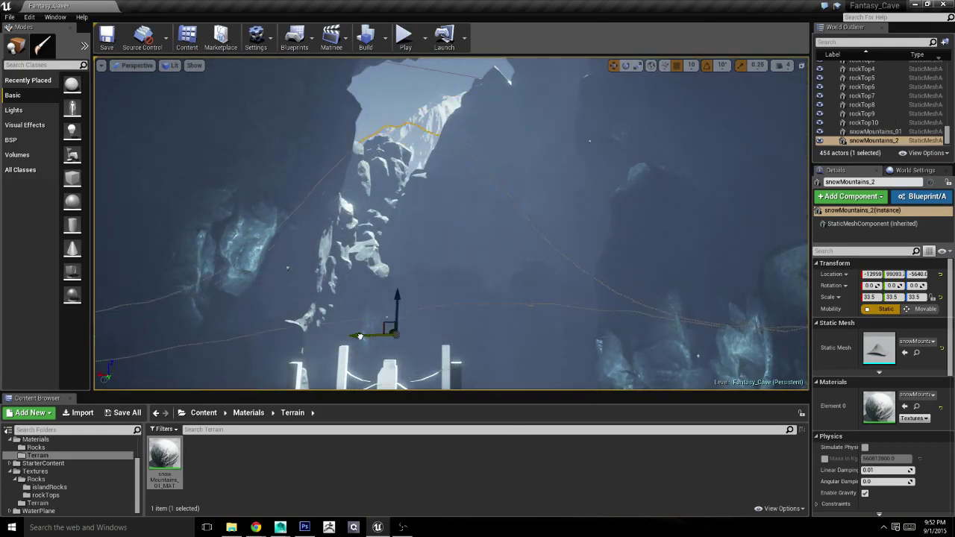
pyautogui.moveTo(345, 310)
pyautogui.mouseDown()
pyautogui.moveTo(380, 260)
pyautogui.moveTo(359, 284)
pyautogui.mouseUp()
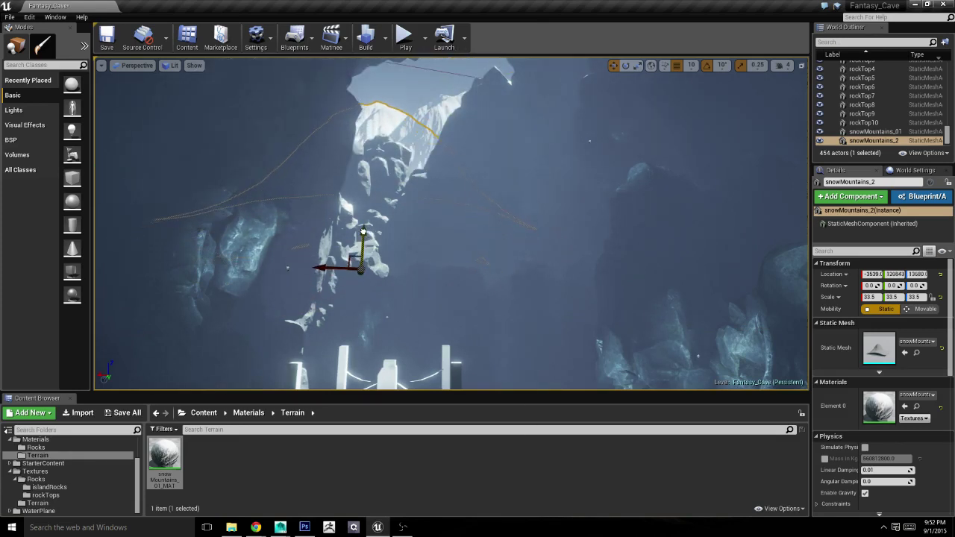
# Step: Rotate snowMountains_2 about -40 degrees around Z
pyautogui.press('e')
pyautogui.moveTo(342, 262); pyautogui.dragTo(306, 266)
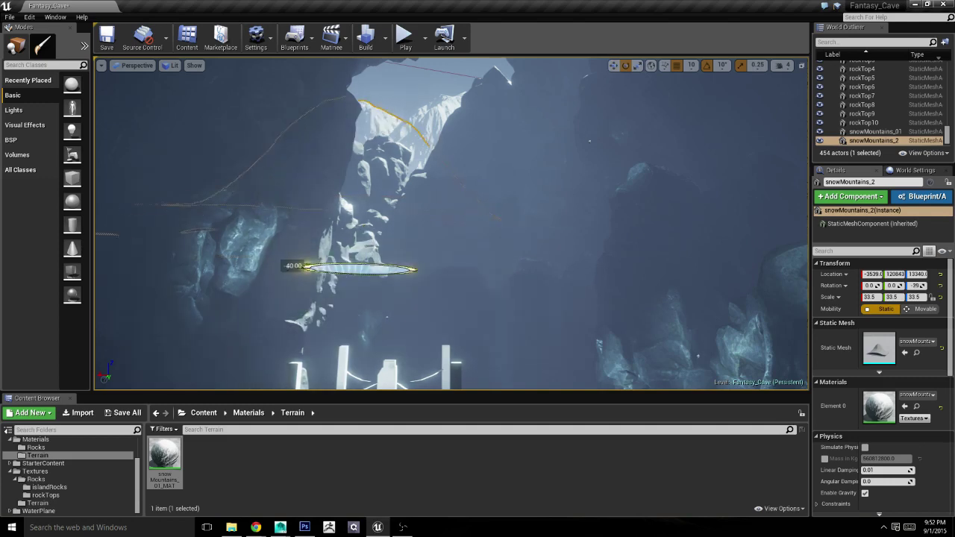
pyautogui.press('w')
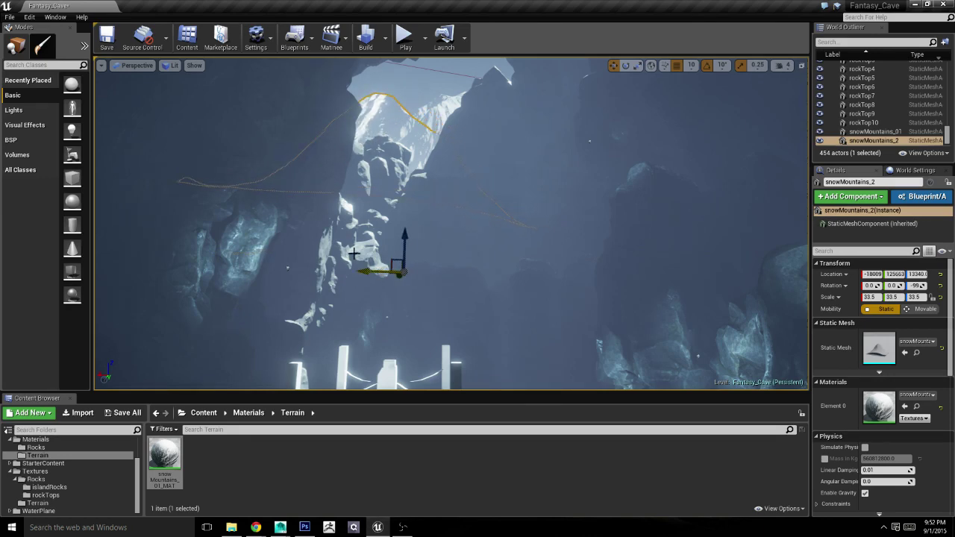
# Step: Save the Fantasy_Cave level and frame the PostProcessVolume in the viewport
pyautogui.moveTo(354, 254); pyautogui.dragTo(354, 254, button='right')
pyautogui.press('Escape')
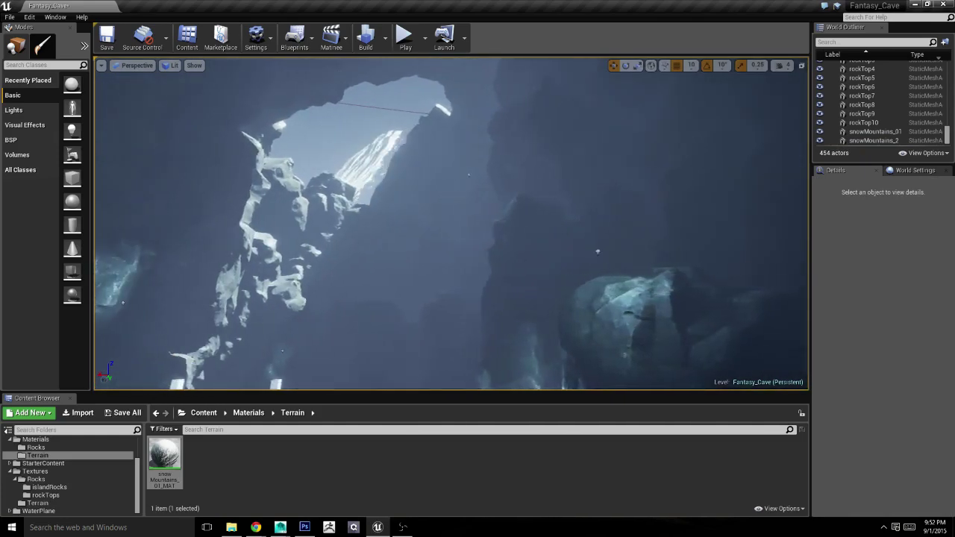
pyautogui.moveTo(392, 154); pyautogui.dragTo(392, 154, button='right')
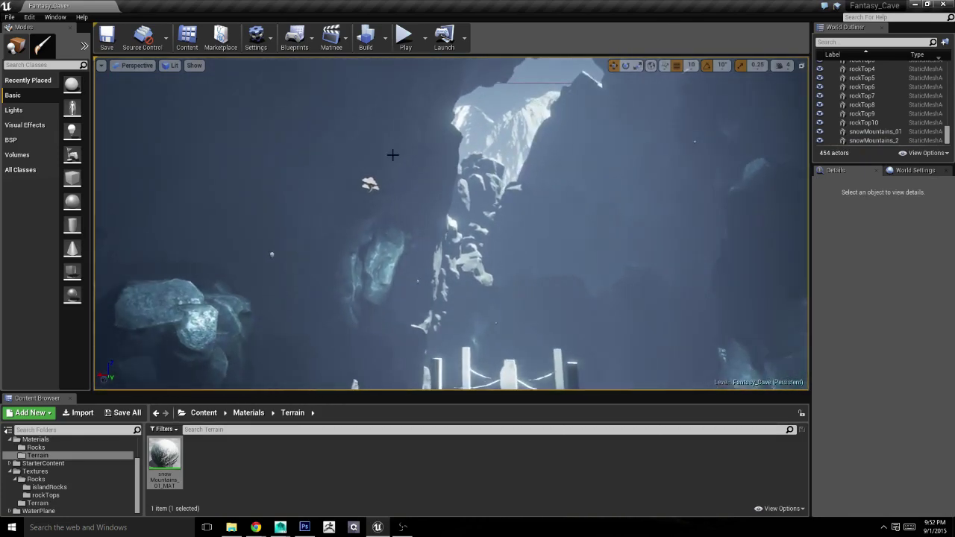
pyautogui.click(112, 40)
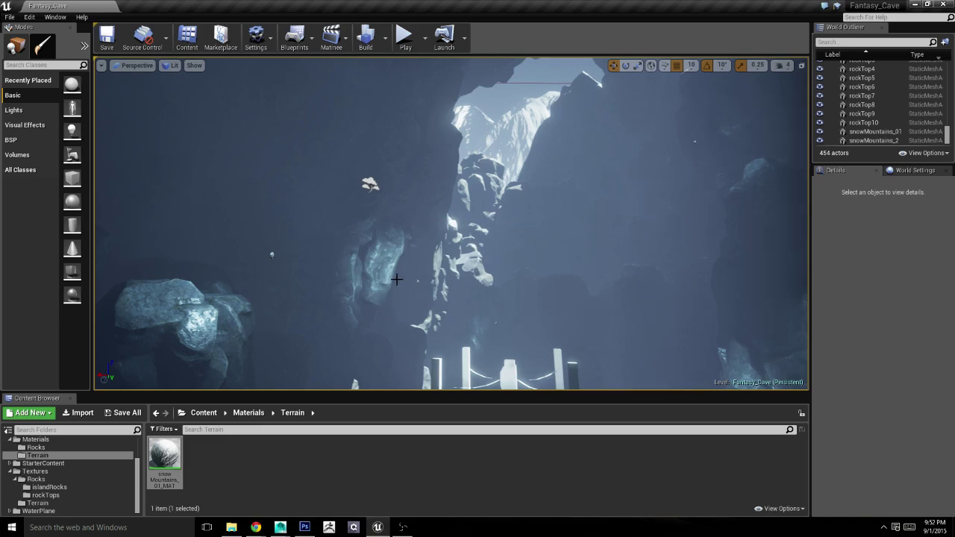
pyautogui.click(526, 83)
pyautogui.press('f')
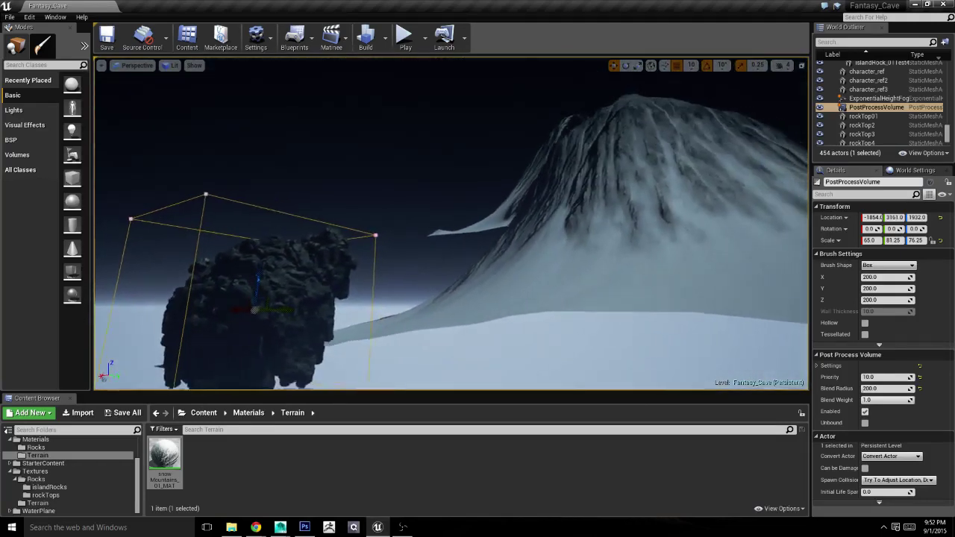
# Step: Select and delete the snowMountains_2 mesh
pyautogui.moveTo(361, 226); pyautogui.dragTo(361, 226, button='right')
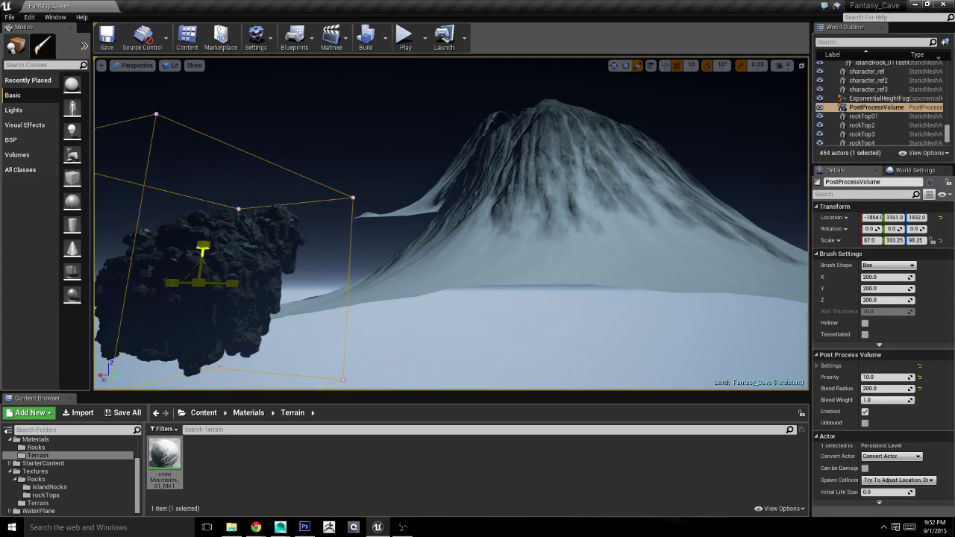
pyautogui.moveTo(202, 280); pyautogui.dragTo(202, 280, button='right')
pyautogui.press('Escape')
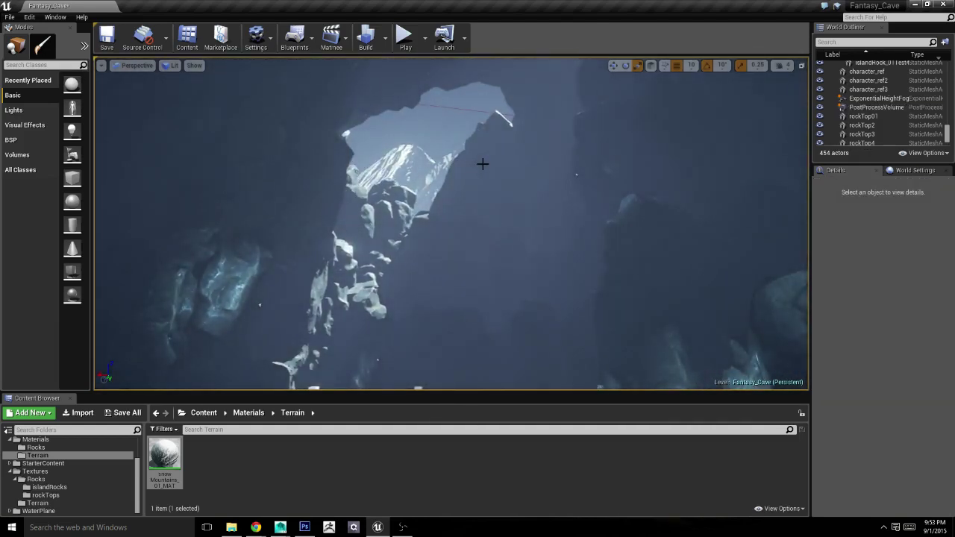
pyautogui.click(402, 160)
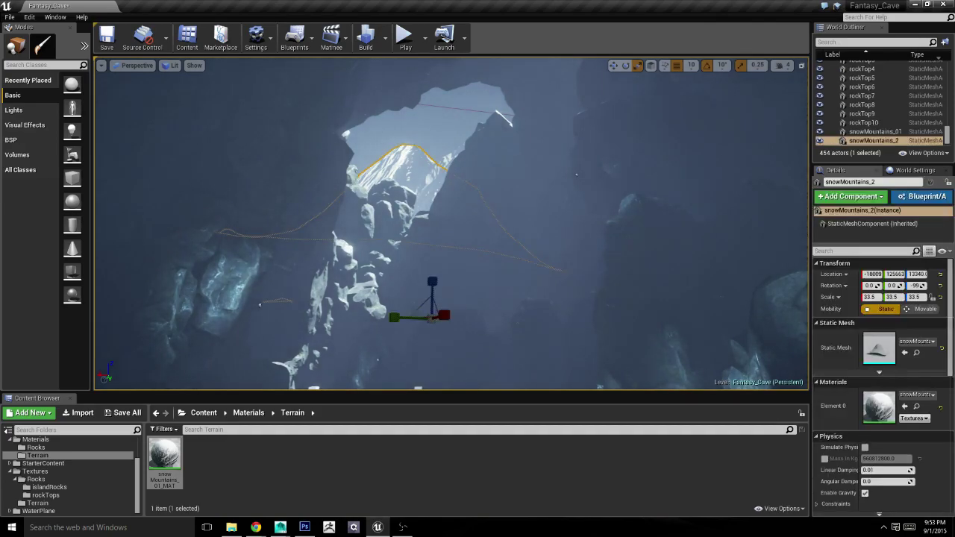
pyautogui.press('f')
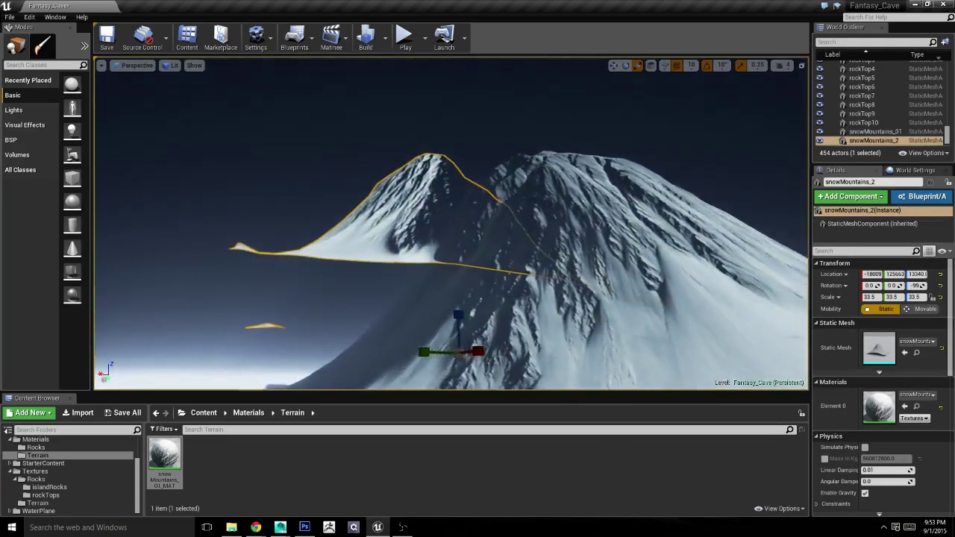
pyautogui.moveTo(202, 280); pyautogui.dragTo(202, 281, button='right')
pyautogui.press('f')
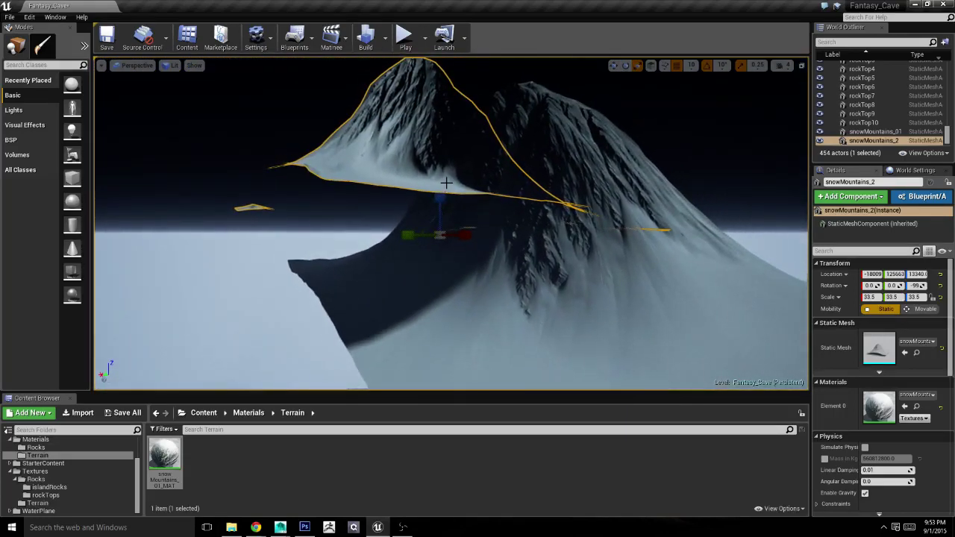
pyautogui.press('Delete')
# Step: Duplicate snowMountains_01 and move the copy up and sideways behind the cave opening
pyautogui.click(508, 180)
pyautogui.press('f')
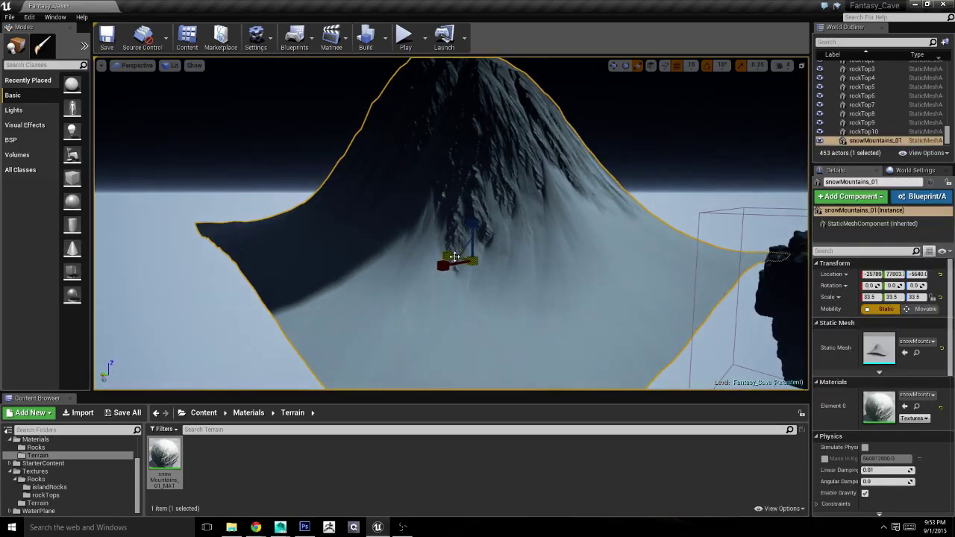
pyautogui.moveTo(455, 262)
pyautogui.keyDown('alt'); pyautogui.mouseDown()
pyautogui.moveTo(379, 281)
pyautogui.moveTo(328, 252)
pyautogui.moveTo(349, 158)
pyautogui.mouseUp(); pyautogui.keyUp('alt')
pyautogui.moveTo(349, 158)
pyautogui.mouseDown(button='right')
pyautogui.moveTo(448, 224)
pyautogui.moveTo(477, 223)
pyautogui.mouseUp(button='right')
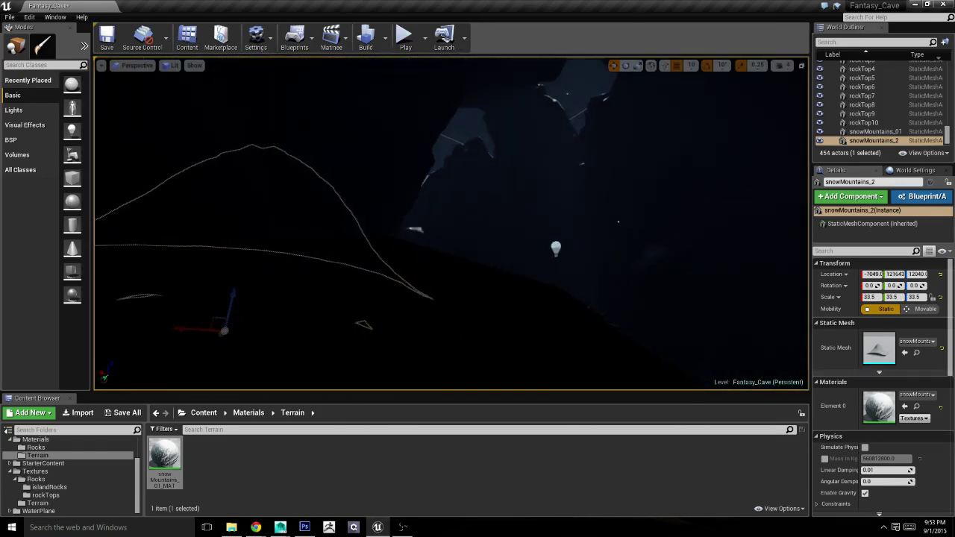
pyautogui.moveTo(477, 223); pyautogui.dragTo(371, 169, button='right')
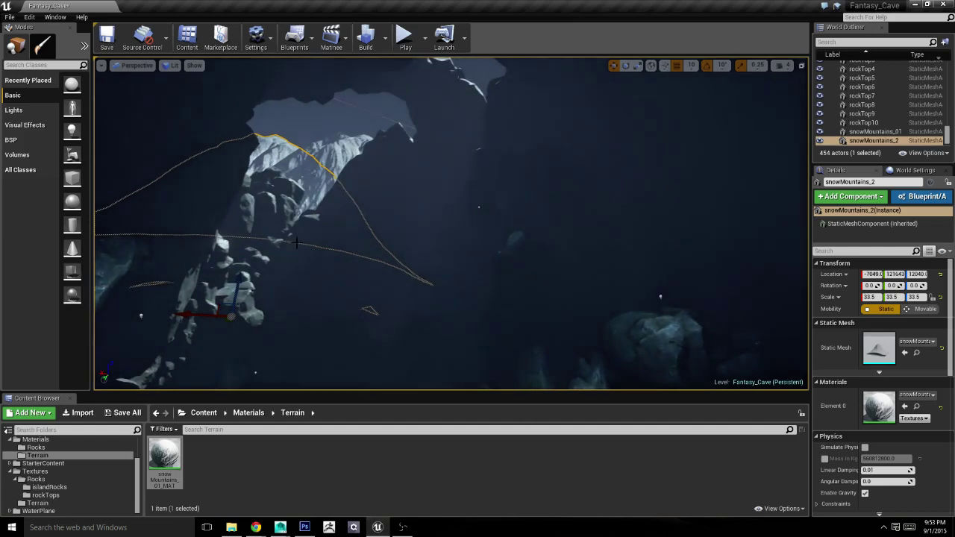
pyautogui.moveTo(229, 321); pyautogui.dragTo(432, 317)
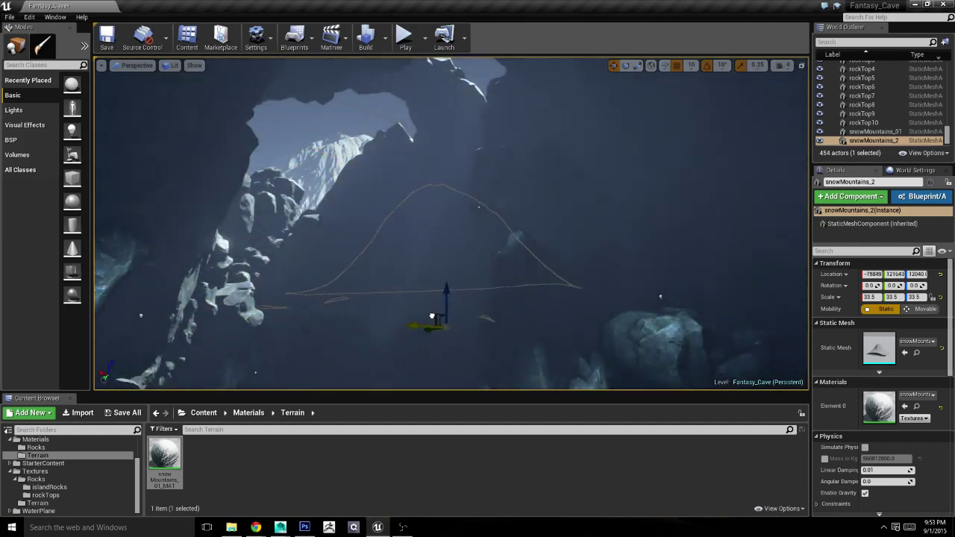
pyautogui.moveTo(528, 320)
pyautogui.mouseDown()
pyautogui.moveTo(315, 364)
pyautogui.moveTo(503, 320)
pyautogui.mouseUp()
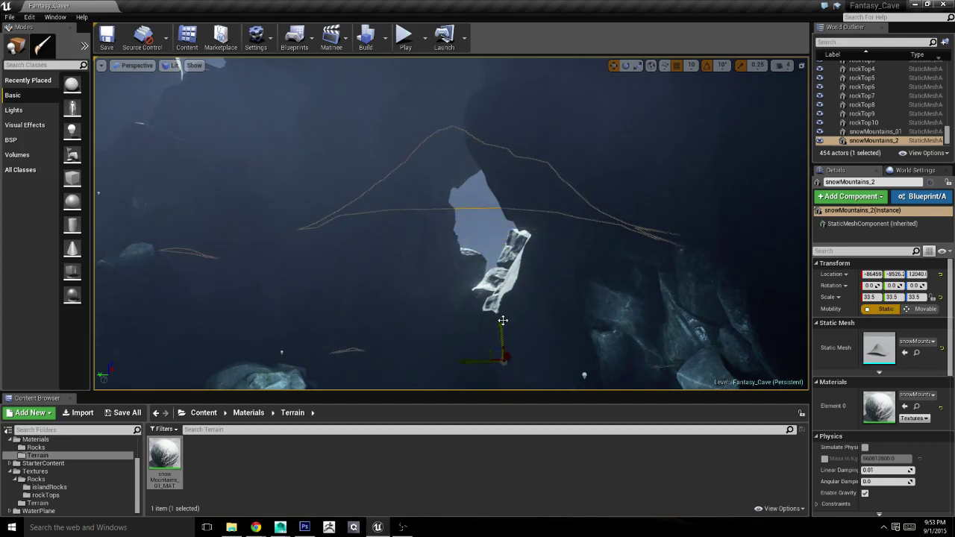
pyautogui.moveTo(502, 365)
pyautogui.mouseDown()
pyautogui.moveTo(467, 369)
pyautogui.moveTo(489, 372)
pyautogui.mouseUp()
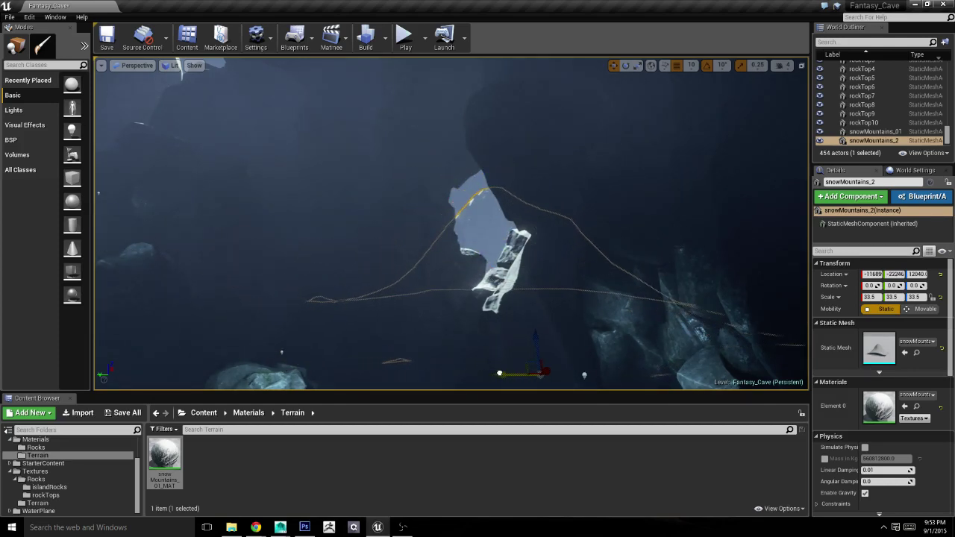
pyautogui.moveTo(528, 373); pyautogui.dragTo(508, 376)
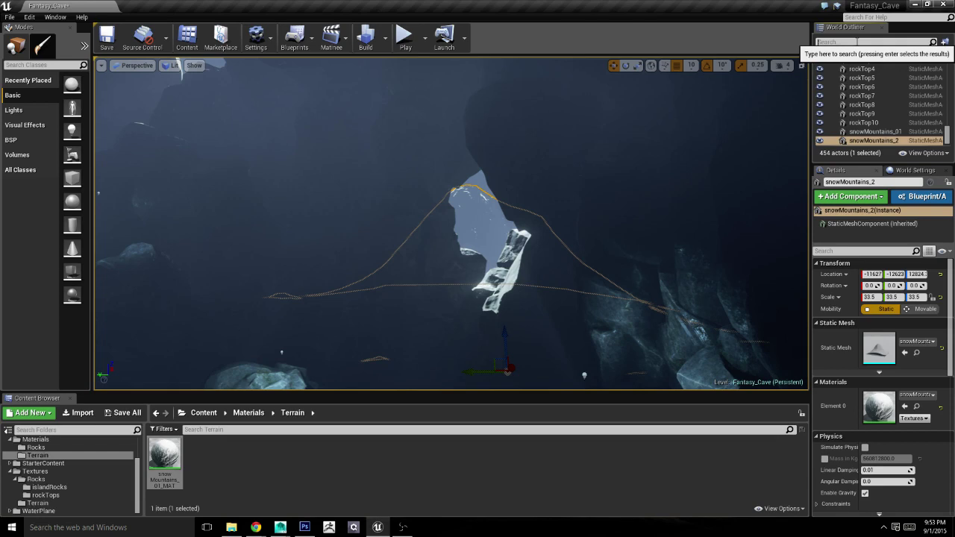
# Step: Lower ExponentialHeightFog's Fog Density to 0.000917, then reselect snowMountains_2
pyautogui.write('fog')
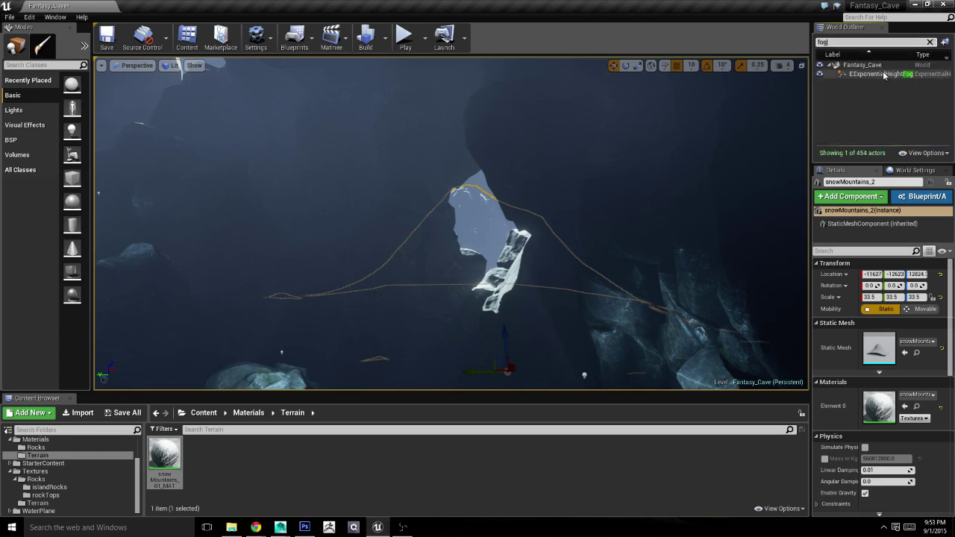
pyautogui.click(883, 78)
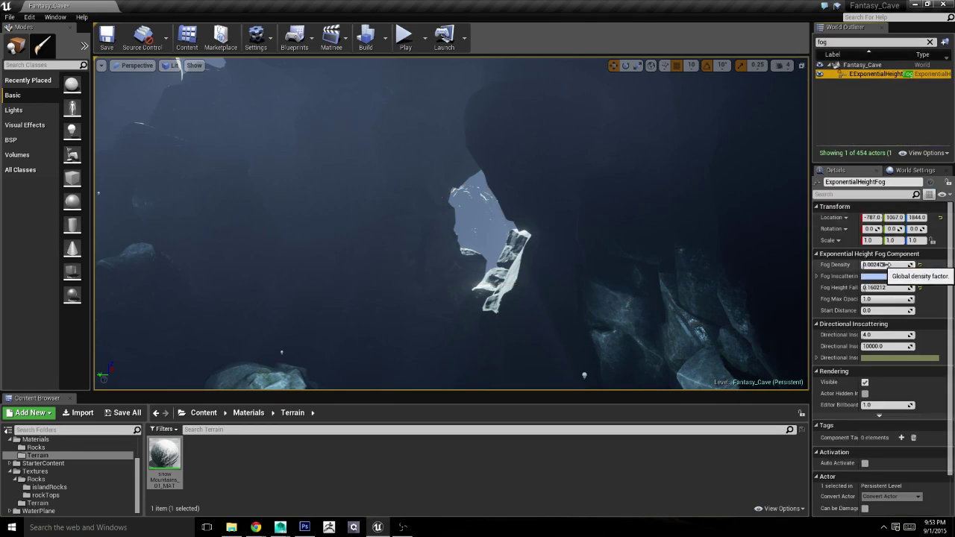
pyautogui.moveTo(865, 265); pyautogui.dragTo(843, 264)
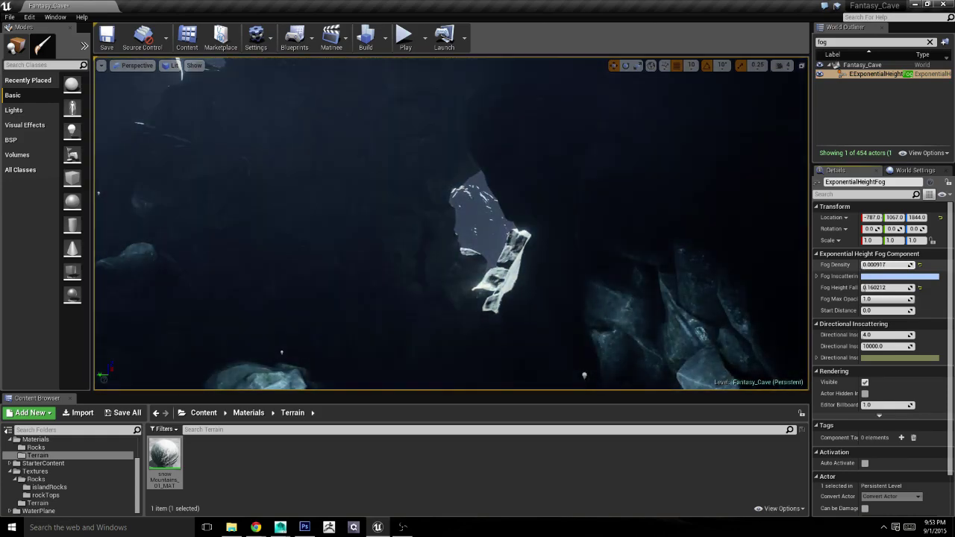
pyautogui.moveTo(455, 204)
pyautogui.mouseDown(button='right')
pyautogui.moveTo(418, 224)
pyautogui.moveTo(435, 183)
pyautogui.mouseUp(button='right')
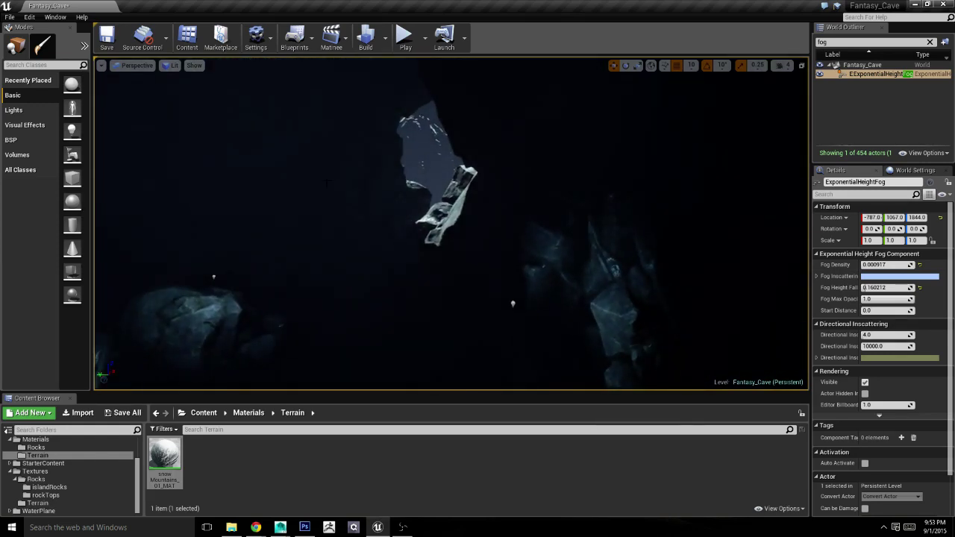
pyautogui.click(435, 182)
# Step: Move snowMountains_2 along X and Y and lower it to a Z of about -11555
pyautogui.moveTo(444, 298)
pyautogui.mouseDown()
pyautogui.moveTo(520, 303)
pyautogui.moveTo(704, 266)
pyautogui.moveTo(715, 375)
pyautogui.mouseUp()
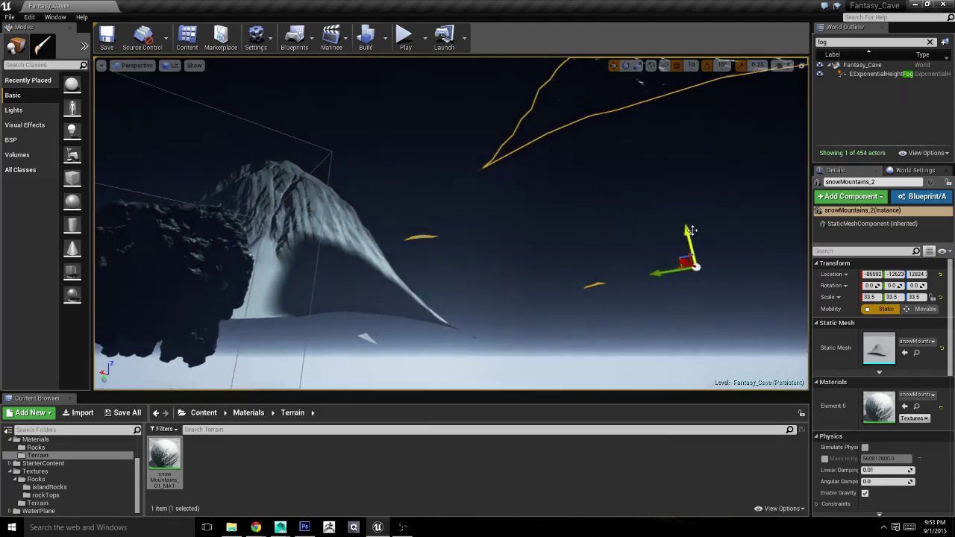
pyautogui.moveTo(714, 373); pyautogui.dragTo(671, 358, button='right')
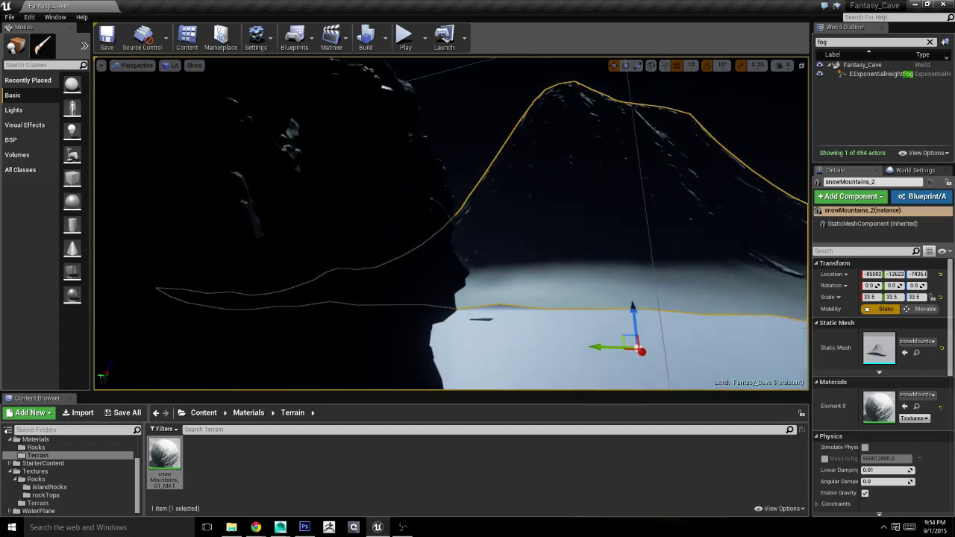
pyautogui.moveTo(671, 358); pyautogui.dragTo(859, 106, button='right')
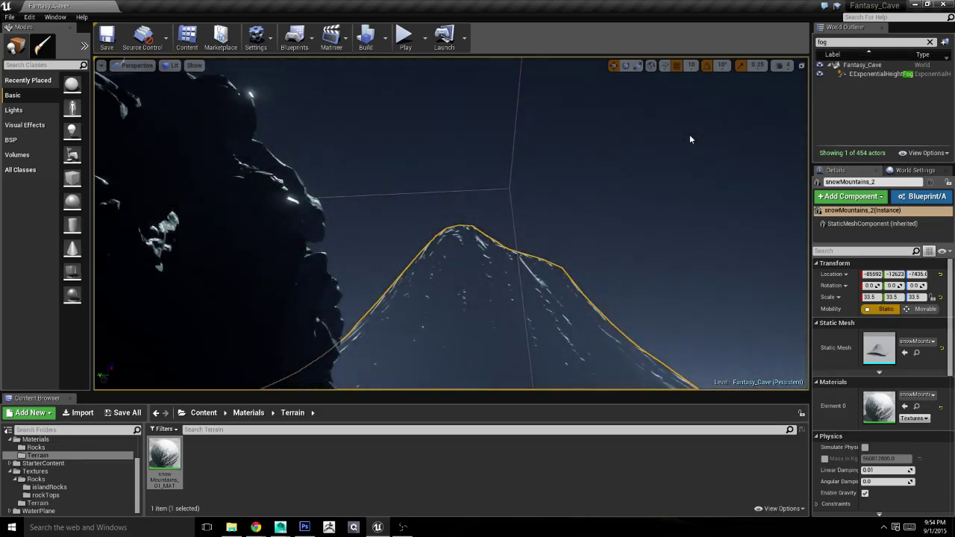
pyautogui.moveTo(690, 139); pyautogui.dragTo(689, 153, button='right')
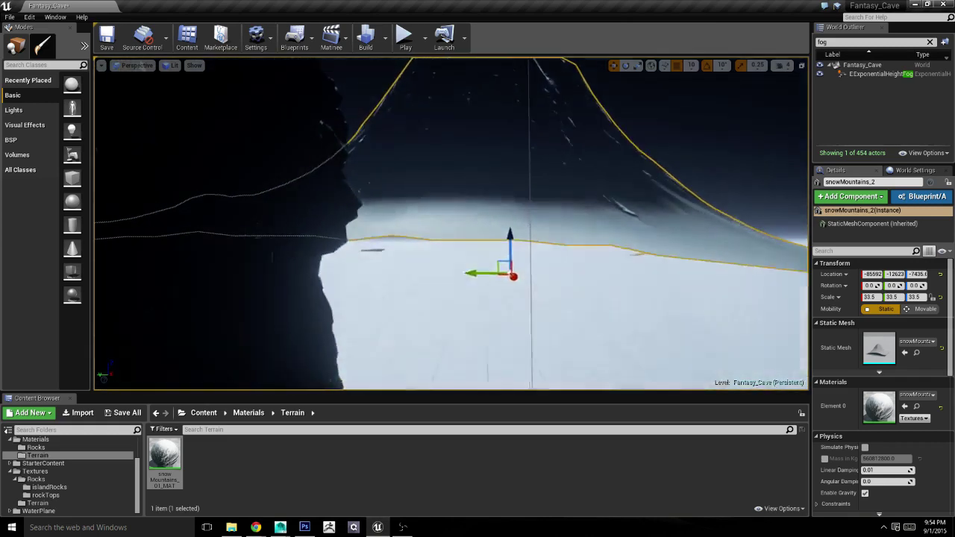
pyautogui.moveTo(586, 232); pyautogui.dragTo(586, 232, button='right')
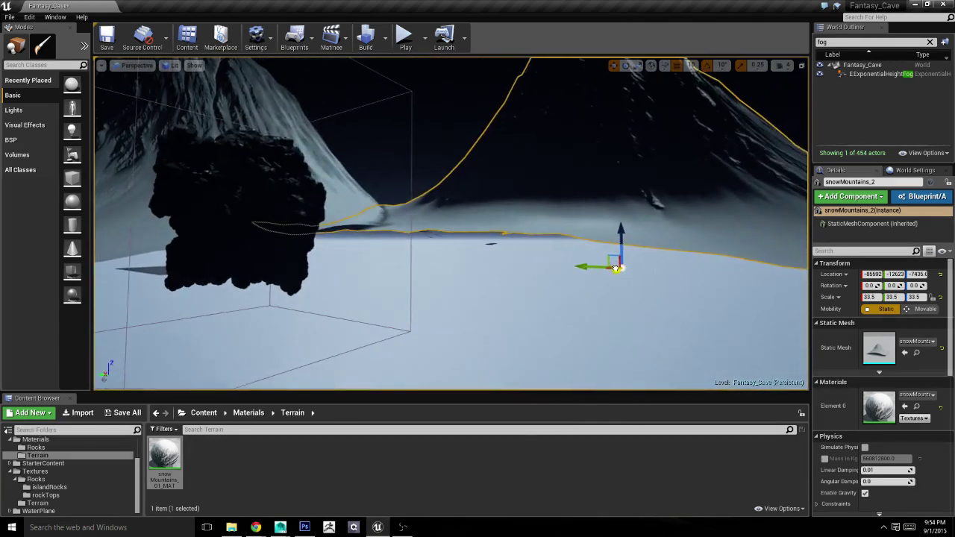
pyautogui.moveTo(616, 269)
pyautogui.keyDown('shift'); pyautogui.mouseDown()
pyautogui.moveTo(701, 259)
pyautogui.moveTo(490, 297)
pyautogui.moveTo(519, 257)
pyautogui.moveTo(569, 257)
pyautogui.moveTo(552, 254)
pyautogui.moveTo(329, 356)
pyautogui.moveTo(352, 202)
pyautogui.mouseUp(); pyautogui.keyUp('shift')
pyautogui.moveTo(383, 262)
pyautogui.keyDown('shift'); pyautogui.mouseDown()
pyautogui.moveTo(238, 214)
pyautogui.moveTo(239, 283)
pyautogui.moveTo(246, 224)
pyautogui.mouseUp(); pyautogui.keyUp('shift')
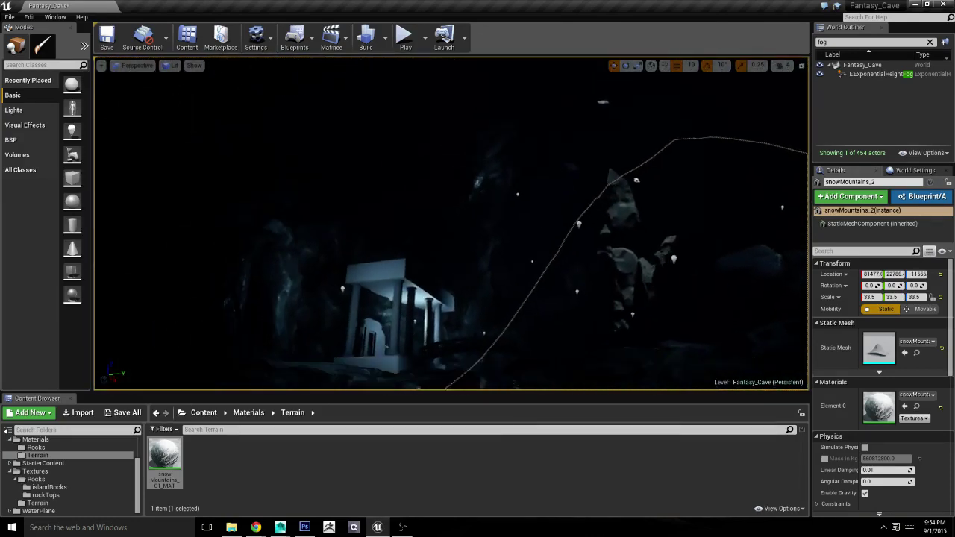
# Step: Reposition snowMountains_2 sideways and low beside the cave, then switch to Maya LT
pyautogui.press('f')
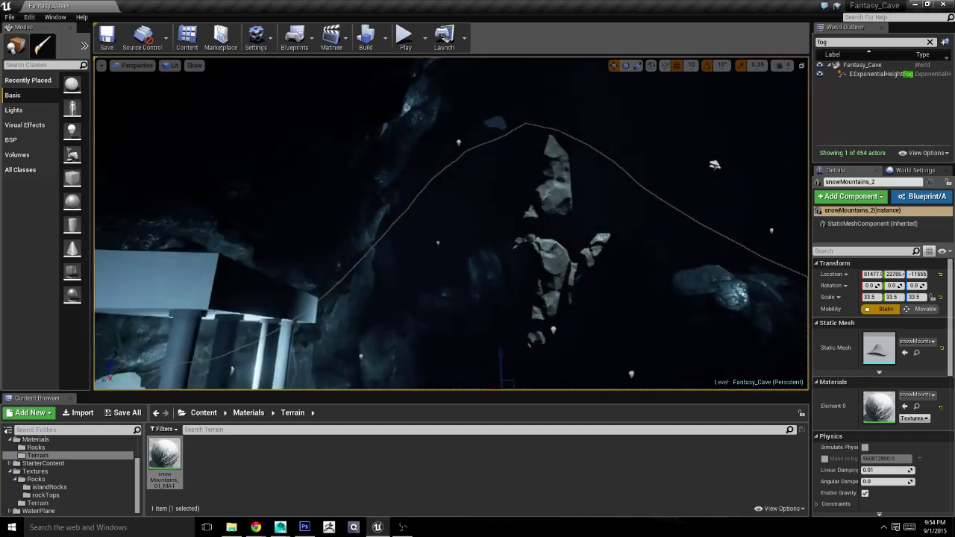
pyautogui.moveTo(505, 352); pyautogui.dragTo(501, 321)
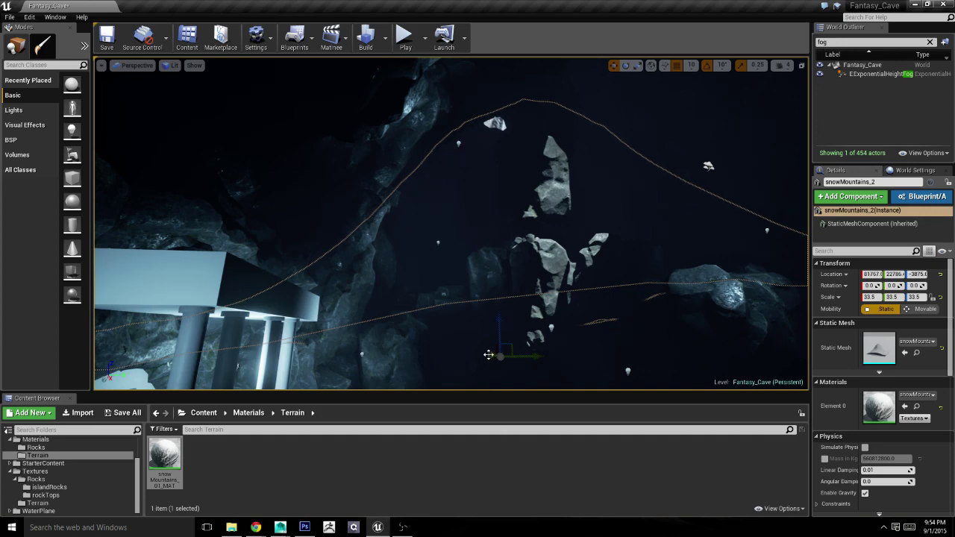
pyautogui.moveTo(489, 355)
pyautogui.mouseDown()
pyautogui.moveTo(507, 352)
pyautogui.moveTo(472, 340)
pyautogui.moveTo(461, 101)
pyautogui.mouseUp()
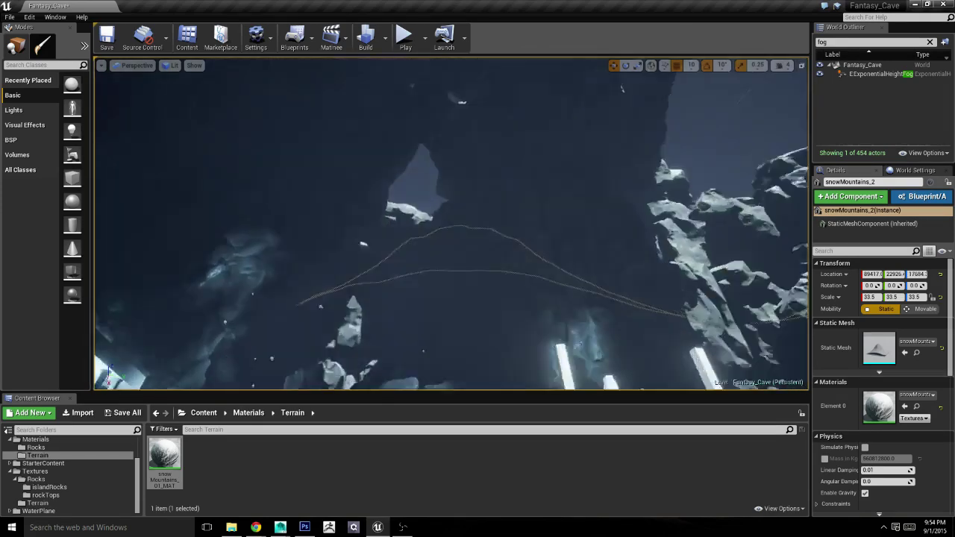
pyautogui.press('f')
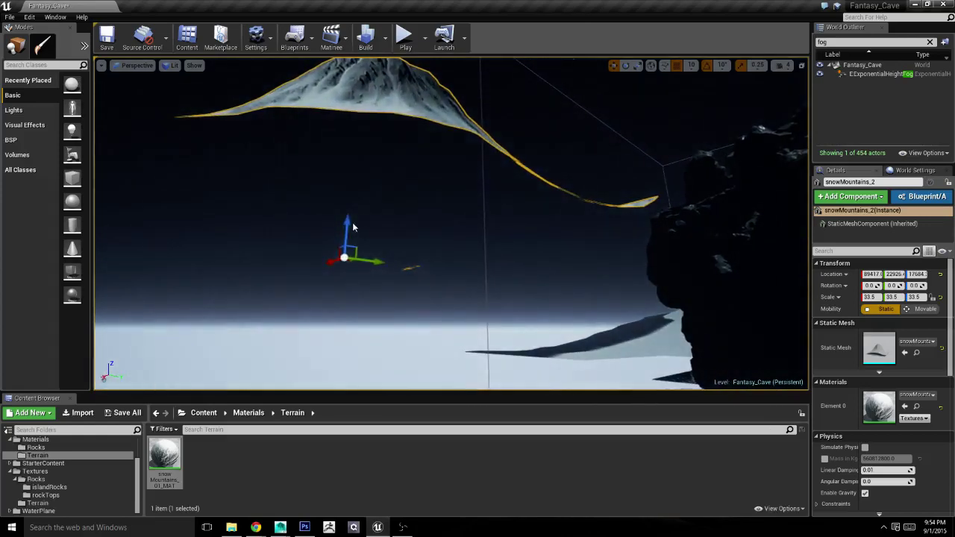
pyautogui.moveTo(352, 227); pyautogui.dragTo(339, 334)
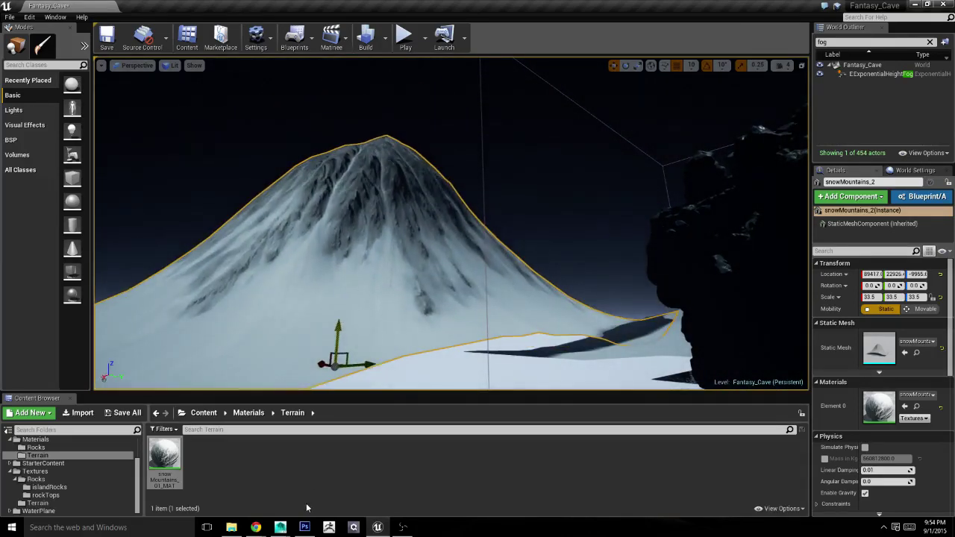
pyautogui.moveTo(282, 527)
pyautogui.click(319, 479)
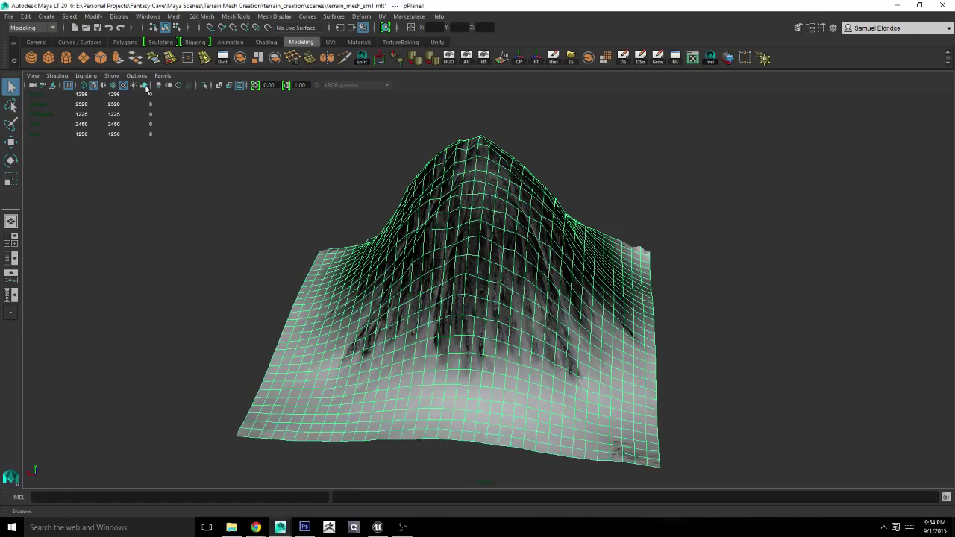
# Step: Save the terrain scene and open terrain_mesh_sm2.mlt from Fantasy Cave's terrain_creation\scenes folder
pyautogui.click(85, 28)
pyautogui.hotkey('ctrl', 'o')
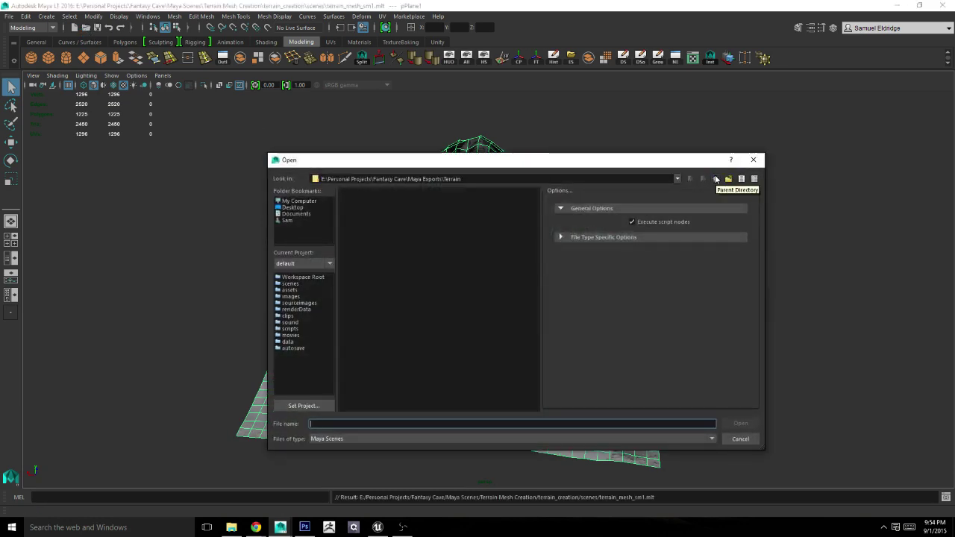
pyautogui.click(298, 202)
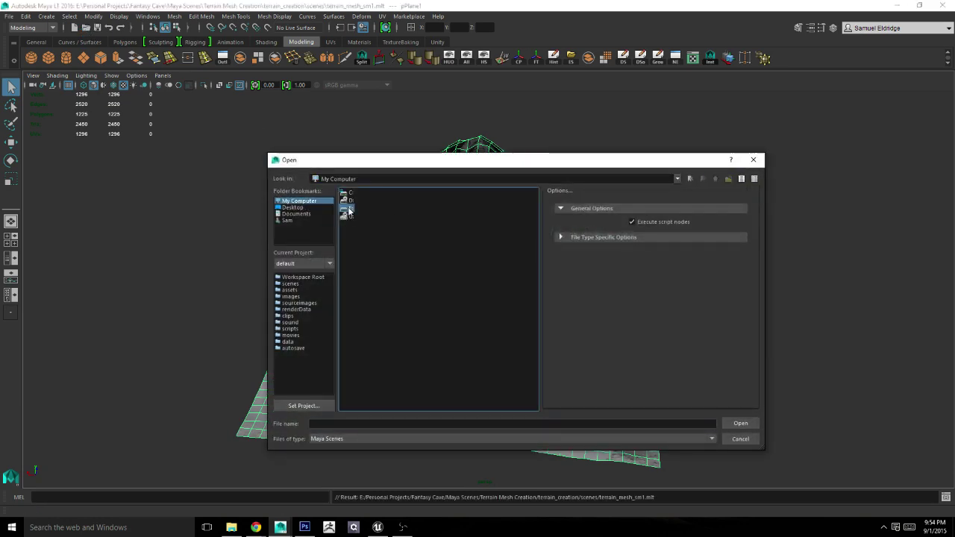
pyautogui.doubleClick(352, 209)
pyautogui.doubleClick(377, 256)
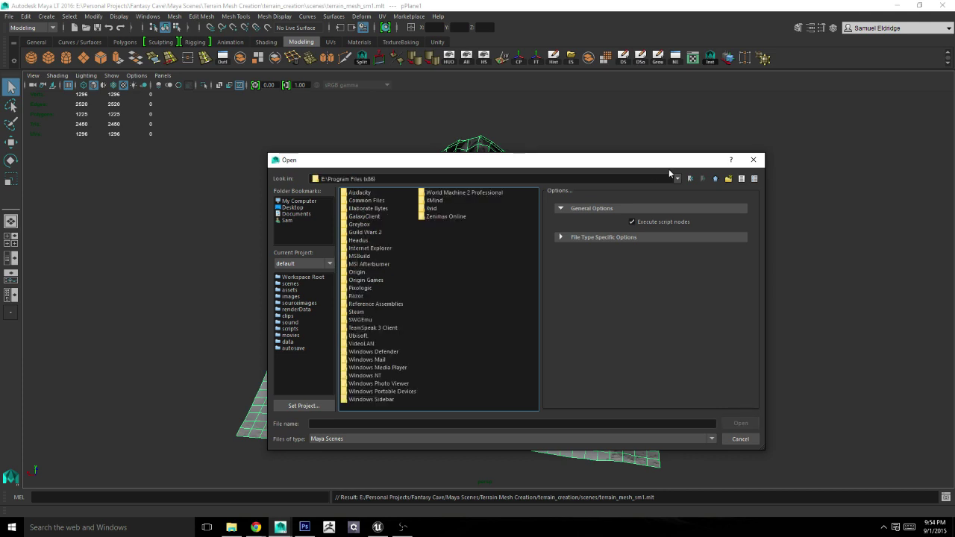
pyautogui.click(714, 179)
pyautogui.doubleClick(389, 245)
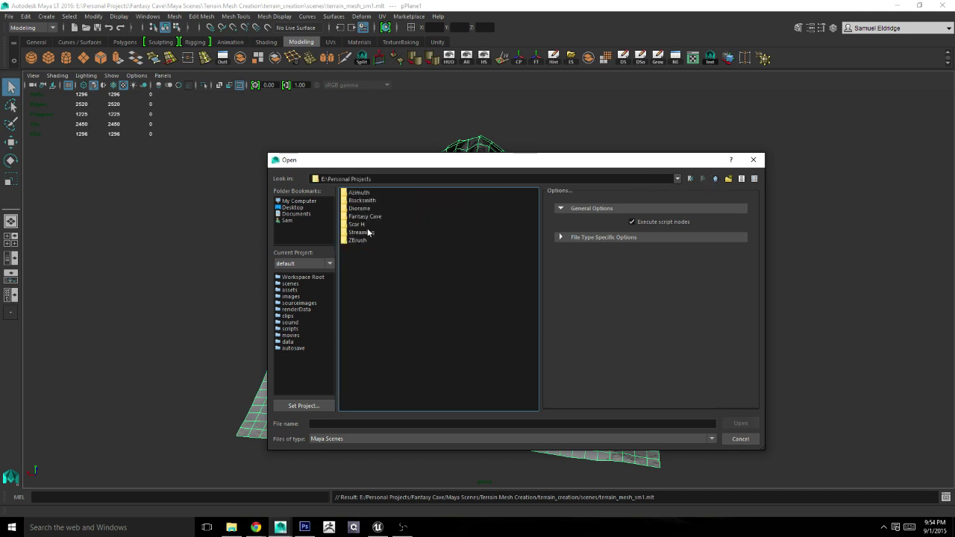
pyautogui.doubleClick(362, 217)
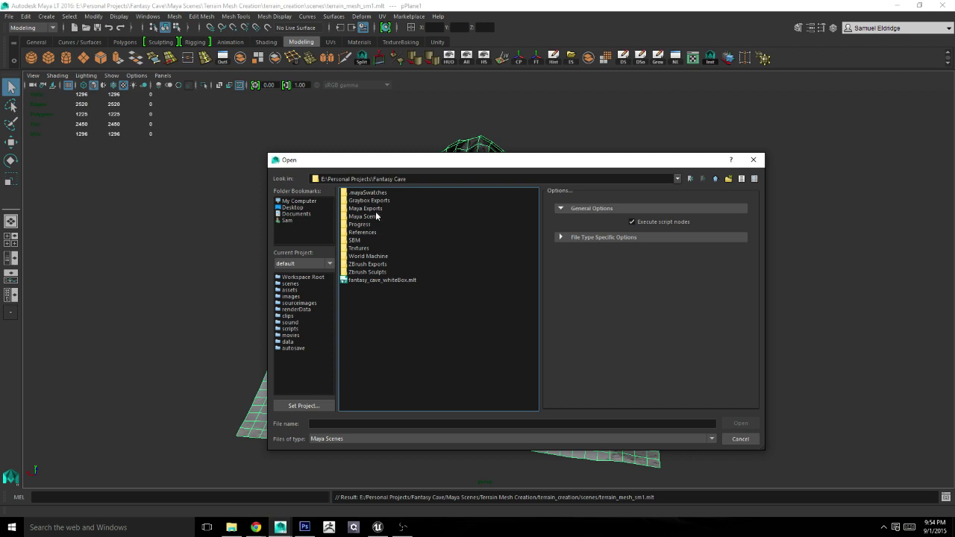
pyautogui.doubleClick(375, 217)
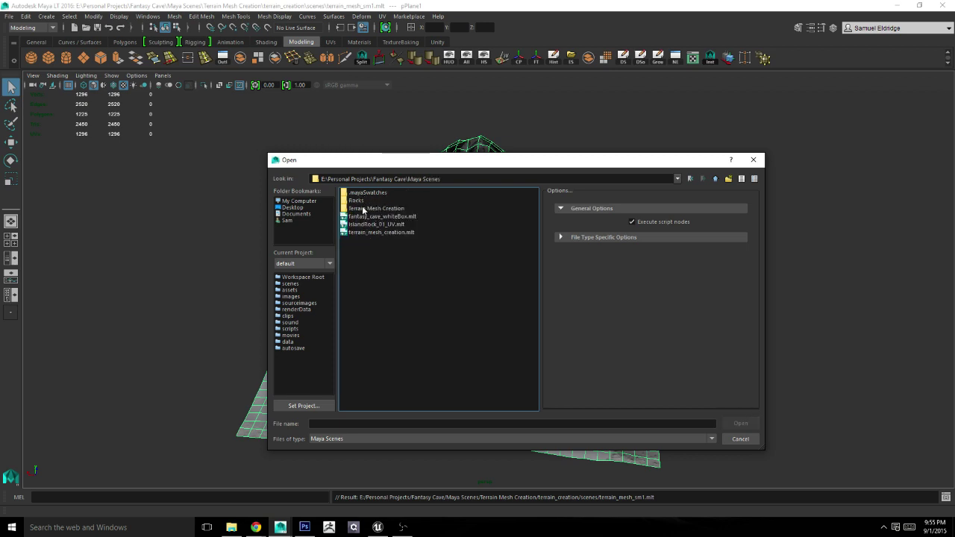
pyautogui.doubleClick(363, 210)
pyautogui.doubleClick(365, 194)
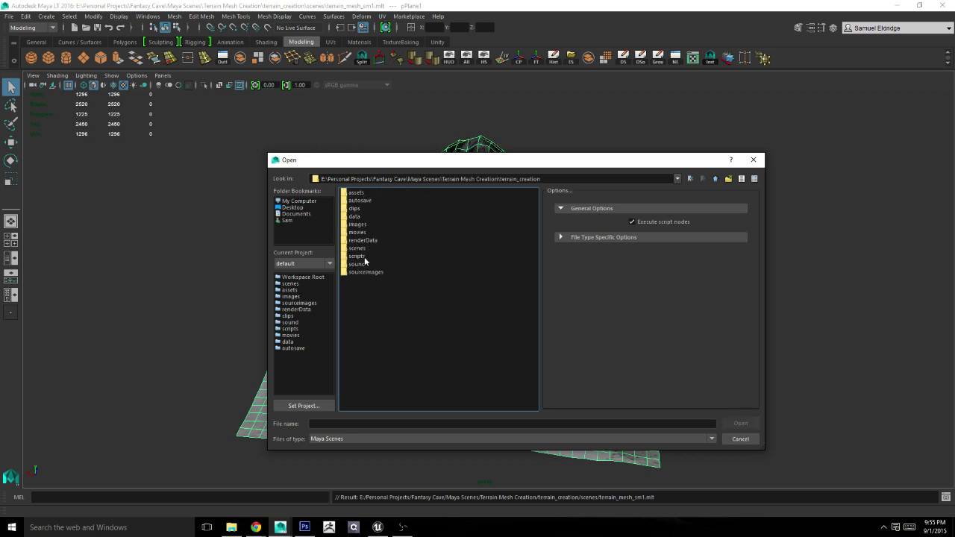
pyautogui.doubleClick(361, 248)
pyautogui.doubleClick(366, 222)
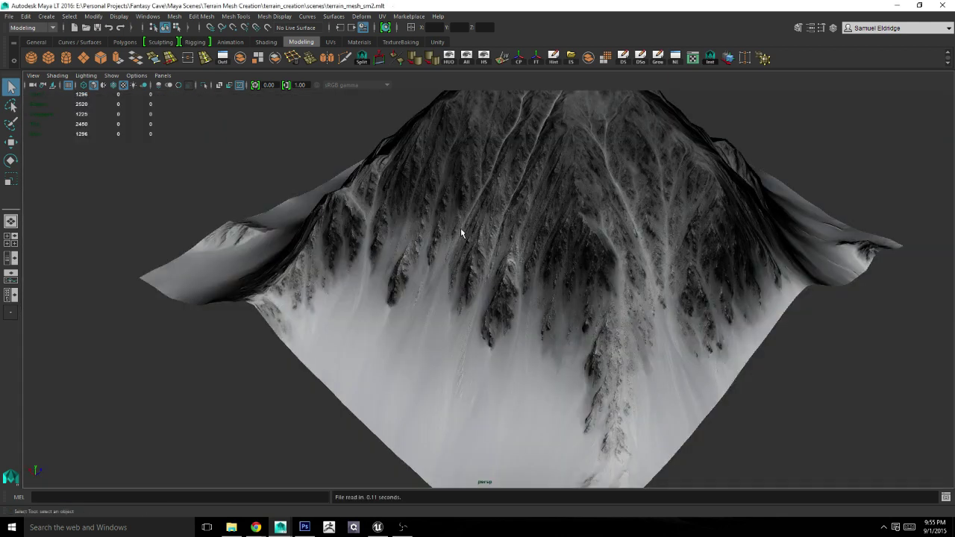
# Step: Freeze snowMountains_02_terrain's transformations and bring up FBX Export Selection
pyautogui.moveTo(435, 241)
pyautogui.keyDown('alt'); pyautogui.mouseDown()
pyautogui.moveTo(457, 237)
pyautogui.moveTo(420, 237)
pyautogui.mouseUp(); pyautogui.keyUp('alt')
pyautogui.scroll(-2, 455, 231)
pyautogui.scroll(-5, 447, 219)
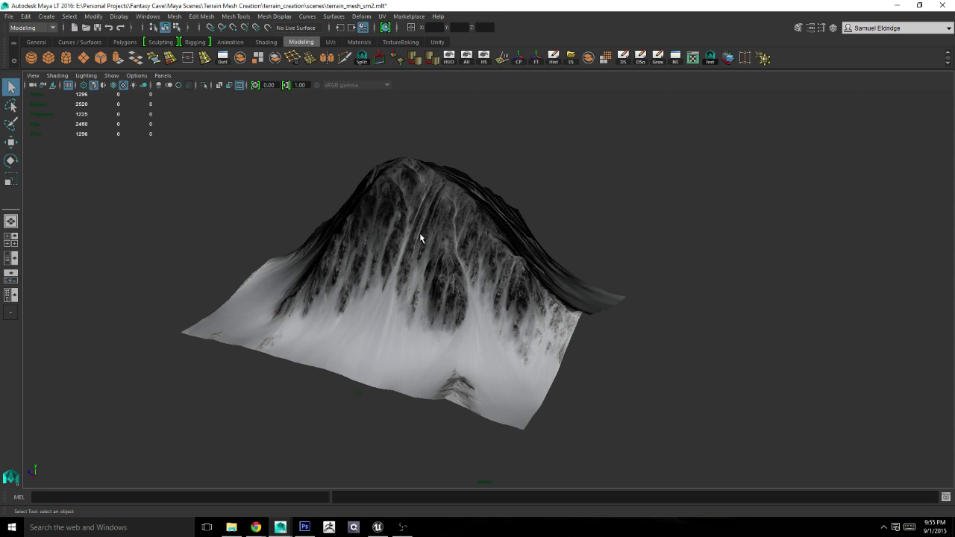
pyautogui.click(417, 233)
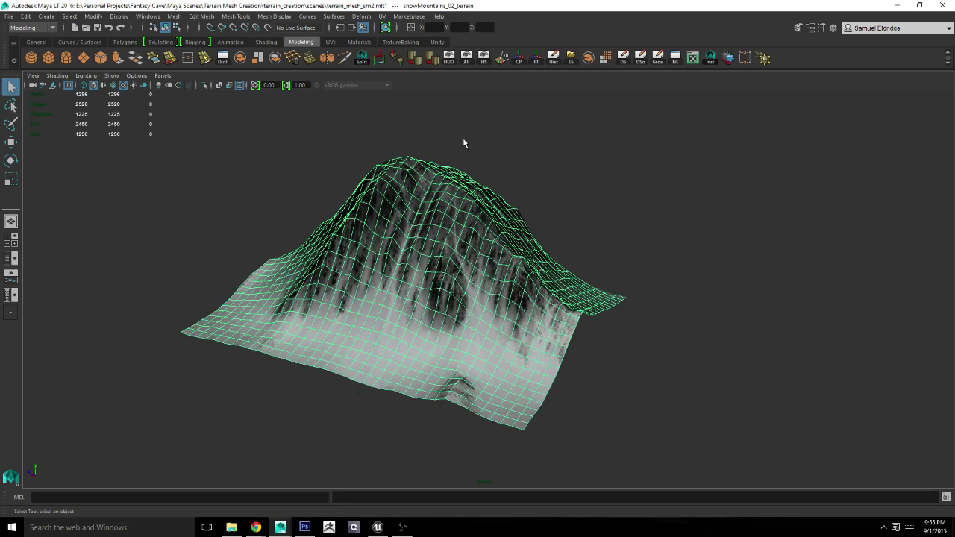
pyautogui.click(536, 59)
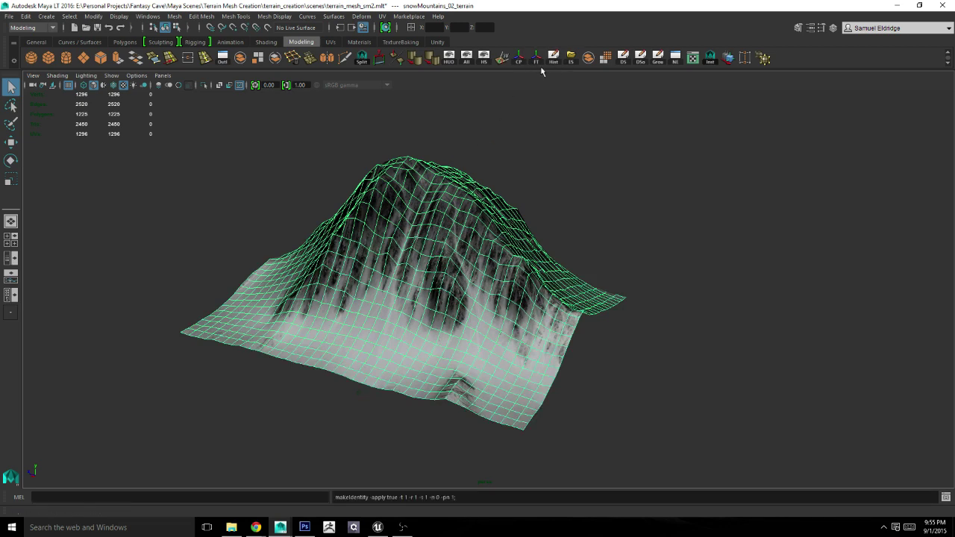
pyautogui.click(572, 59)
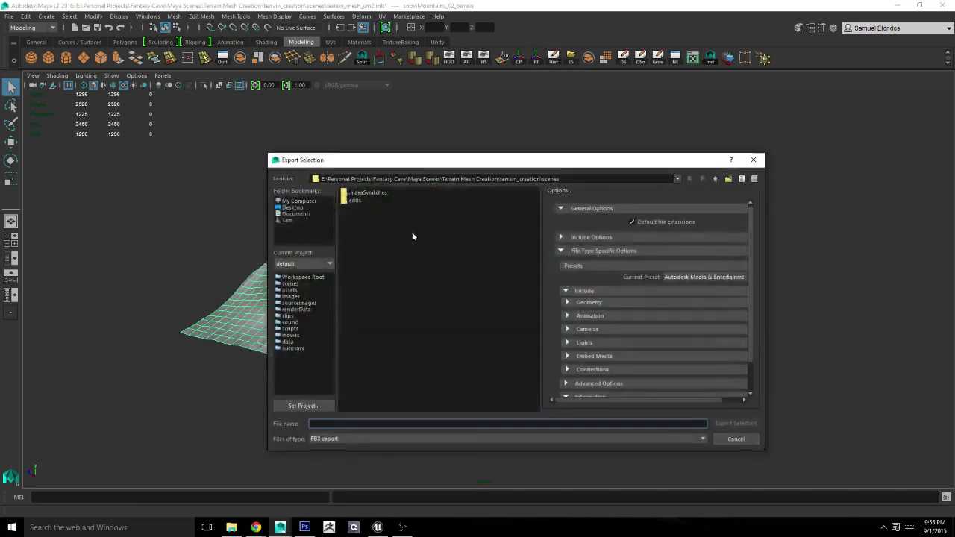
# Step: Navigate the export dialog to the Fantasy Cave\Maya Exports\Terrain folder
pyautogui.click(715, 179)
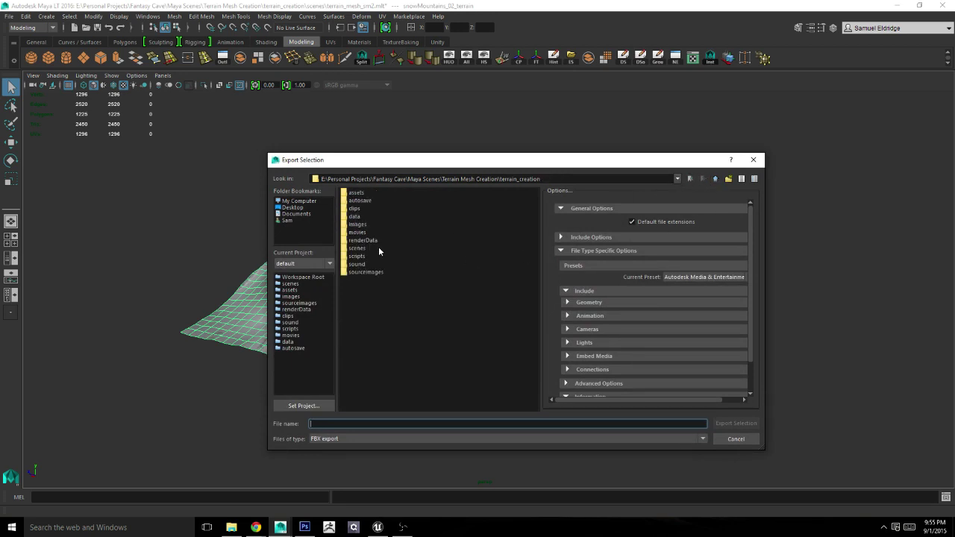
pyautogui.click(716, 180)
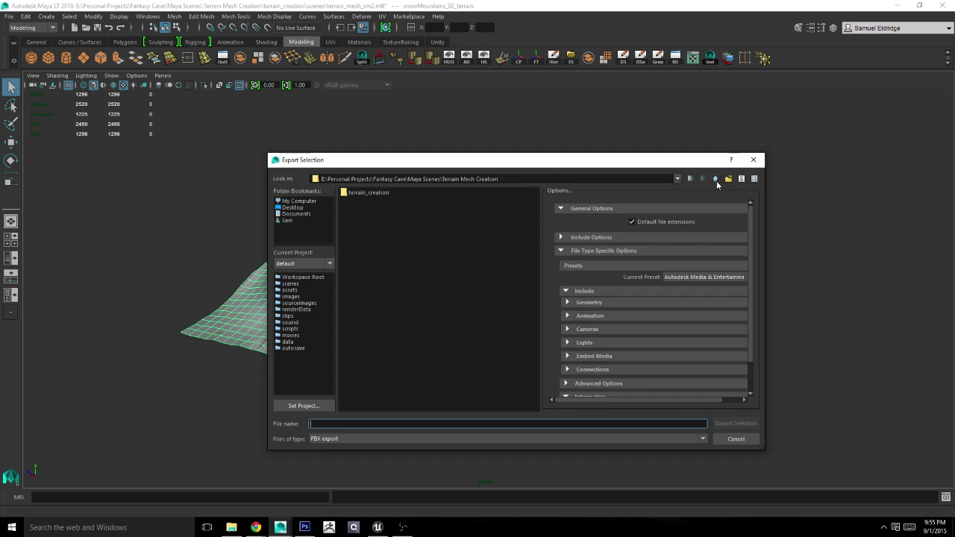
pyautogui.click(716, 180)
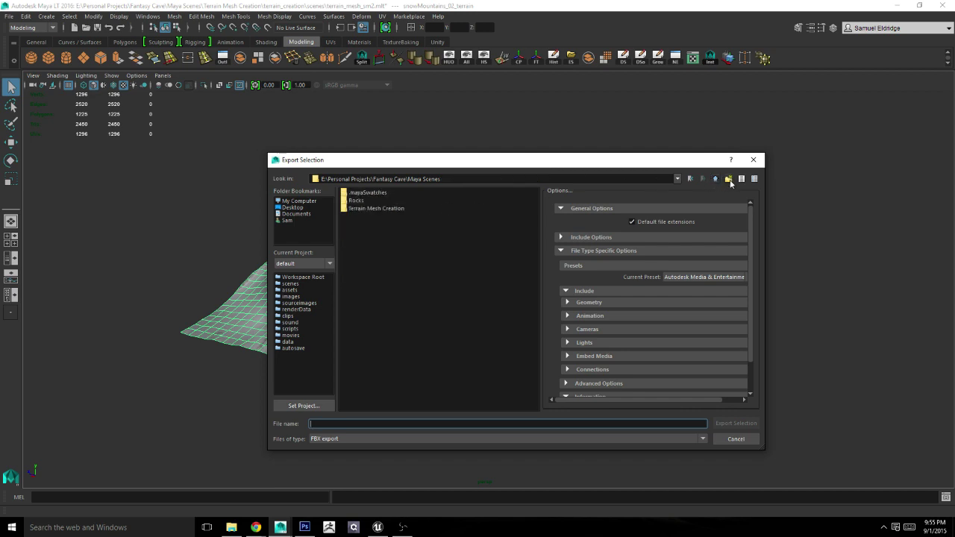
pyautogui.click(716, 179)
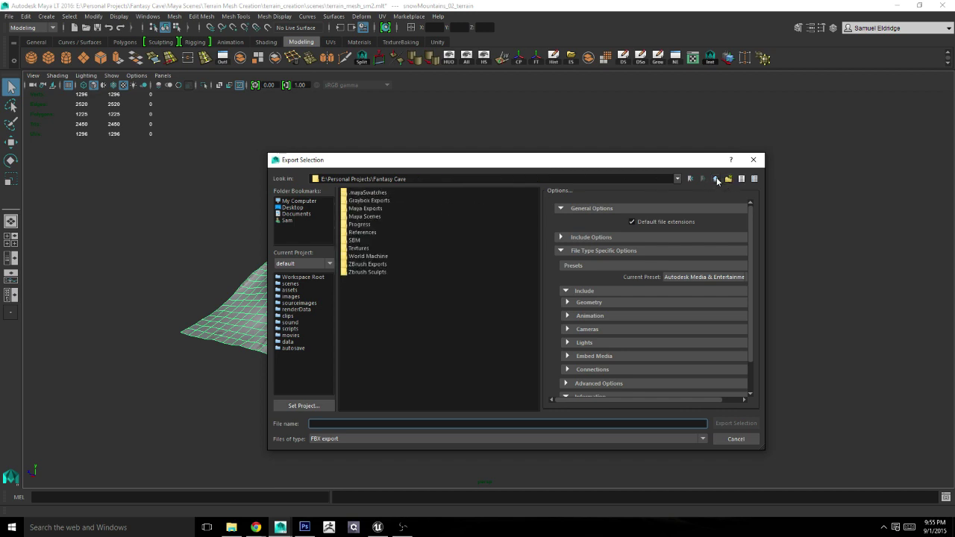
pyautogui.doubleClick(358, 247)
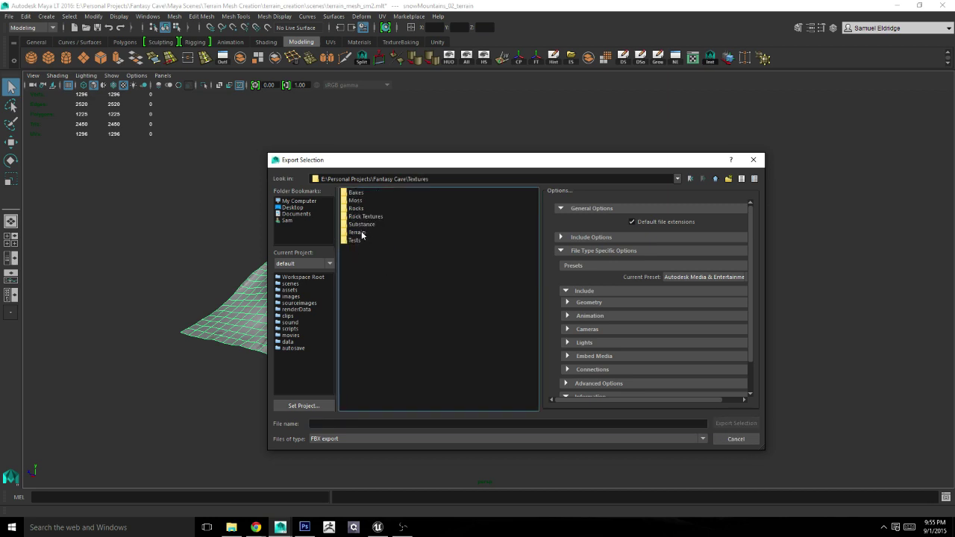
pyautogui.doubleClick(362, 234)
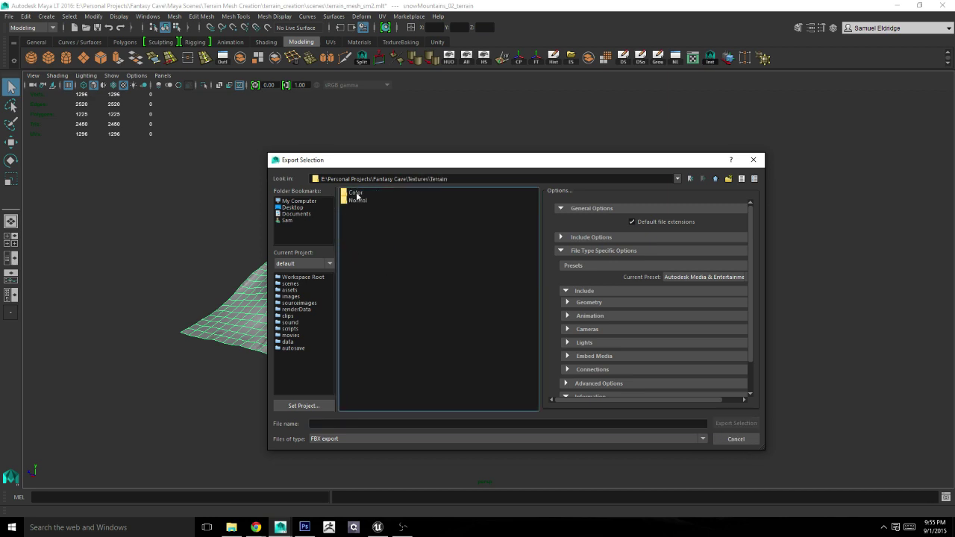
pyautogui.click(714, 179)
pyautogui.click(714, 179)
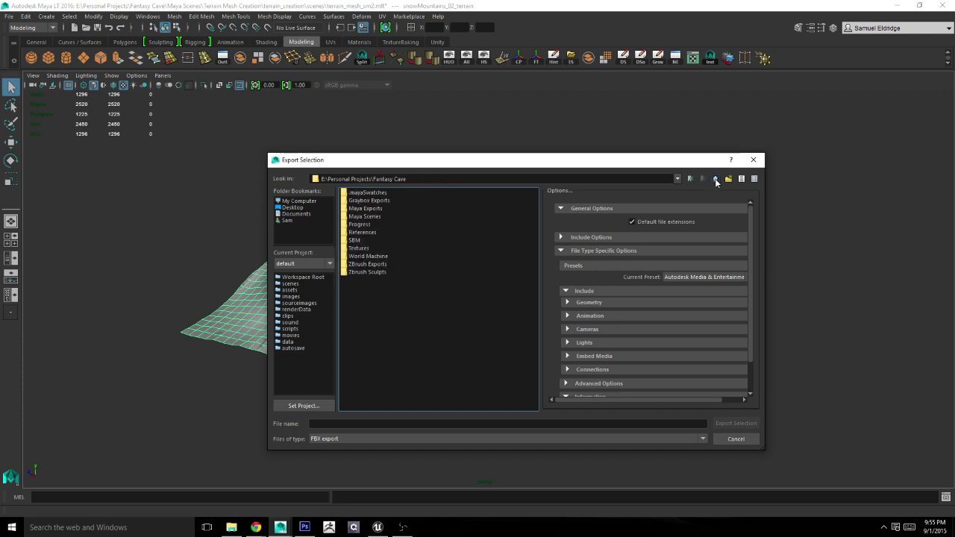
pyautogui.doubleClick(378, 209)
pyautogui.doubleClick(370, 226)
# Step: Export the selected mesh as snowMountains_02.fbx
pyautogui.click(376, 192)
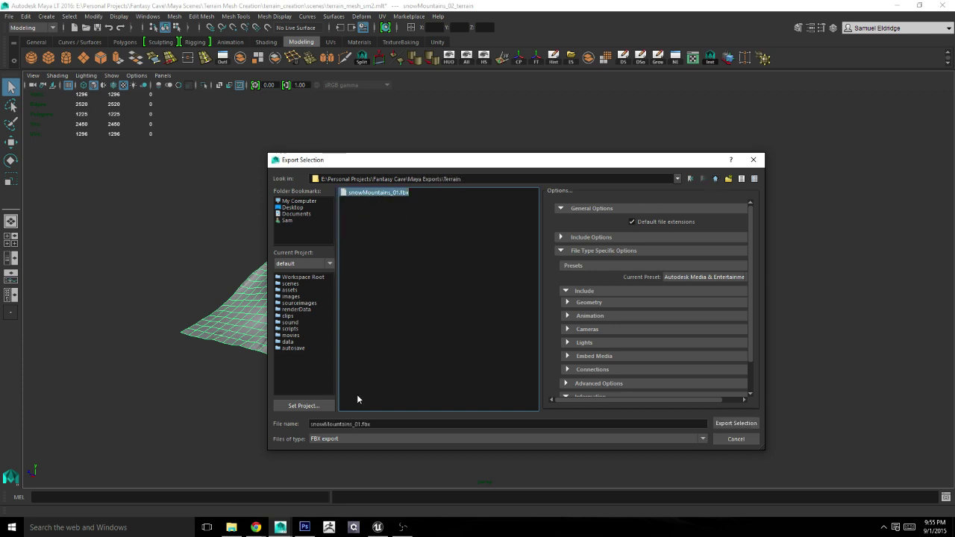
pyautogui.click(357, 423)
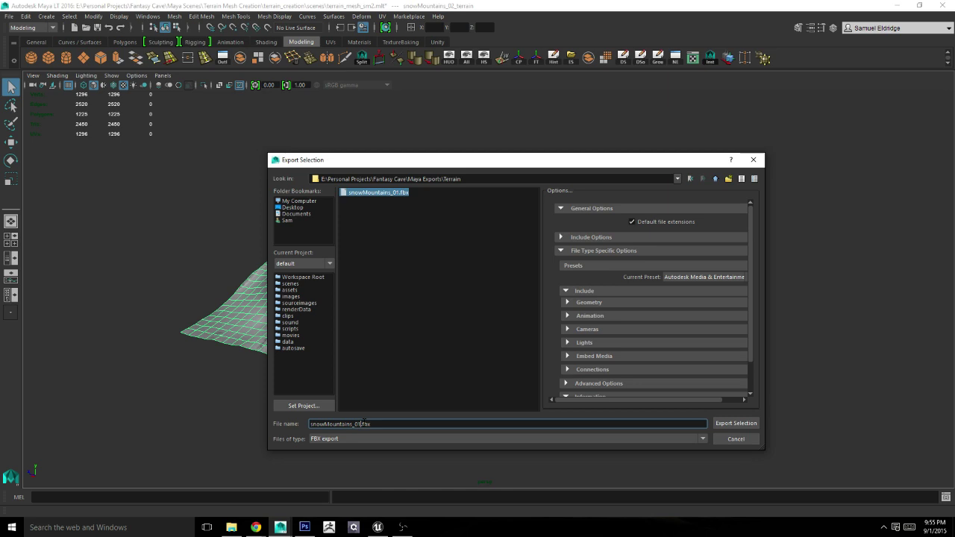
pyautogui.press('BackSpace')
pyautogui.write('2')
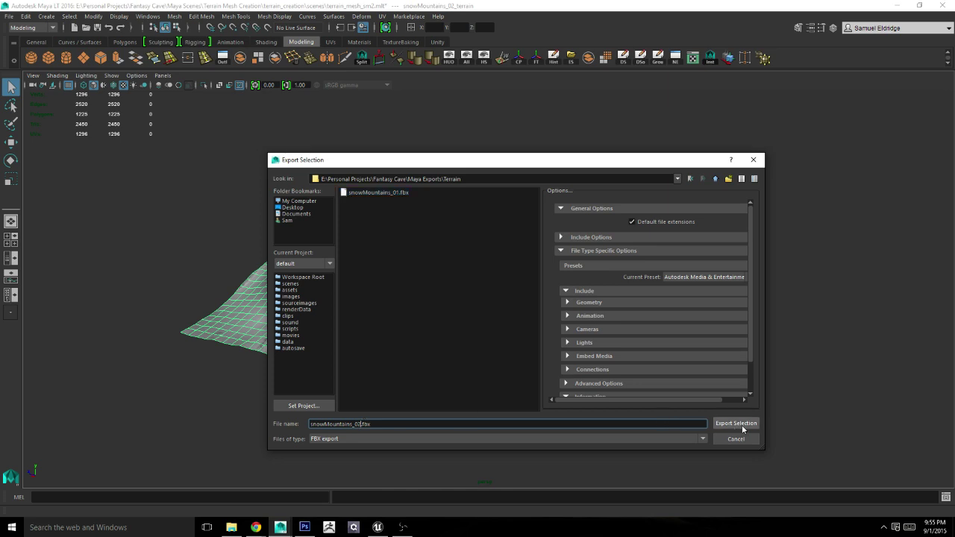
pyautogui.click(741, 423)
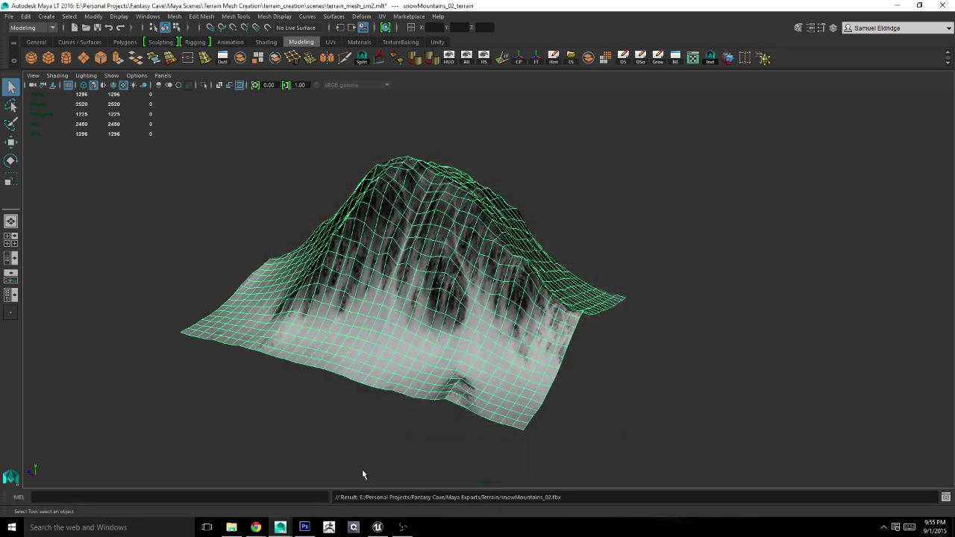
# Step: Delete the old snow mountain from the level in the Unreal Editor
pyautogui.click(377, 527)
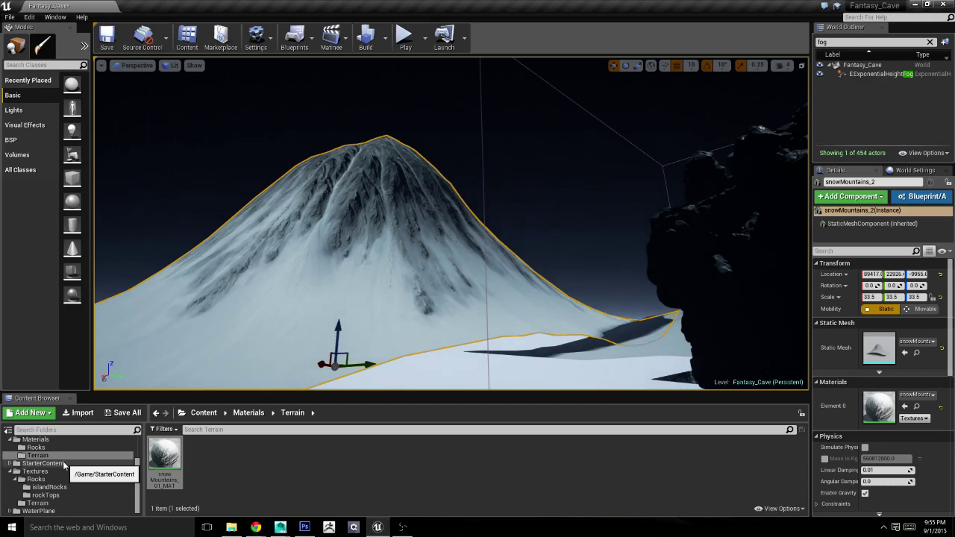
pyautogui.scroll(5, 357, 237)
pyautogui.press('Delete')
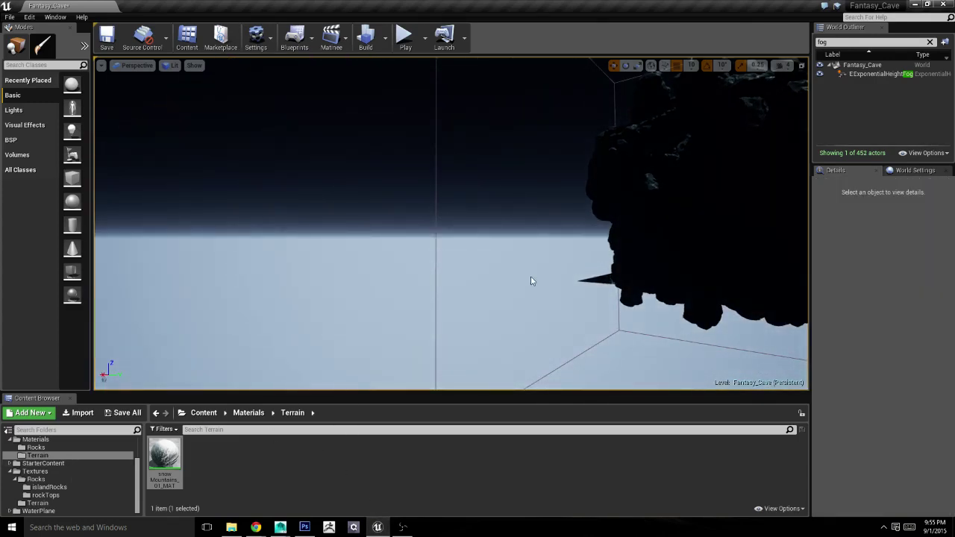
pyautogui.moveTo(530, 276)
pyautogui.mouseDown(button='right')
pyautogui.moveTo(671, 275)
pyautogui.moveTo(522, 276)
pyautogui.mouseUp(button='right')
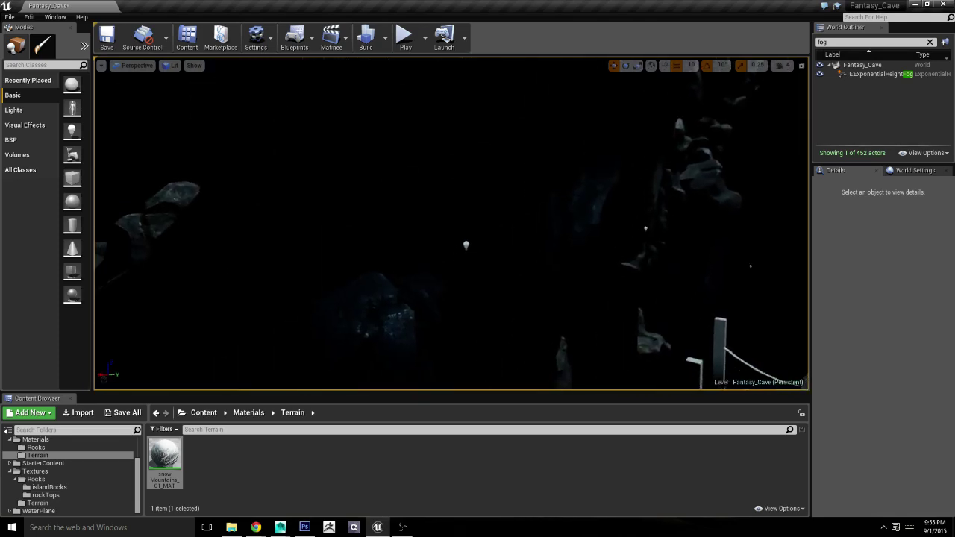
pyautogui.moveTo(467, 241); pyautogui.dragTo(373, 246, button='right')
pyautogui.scroll(3, 135, 468)
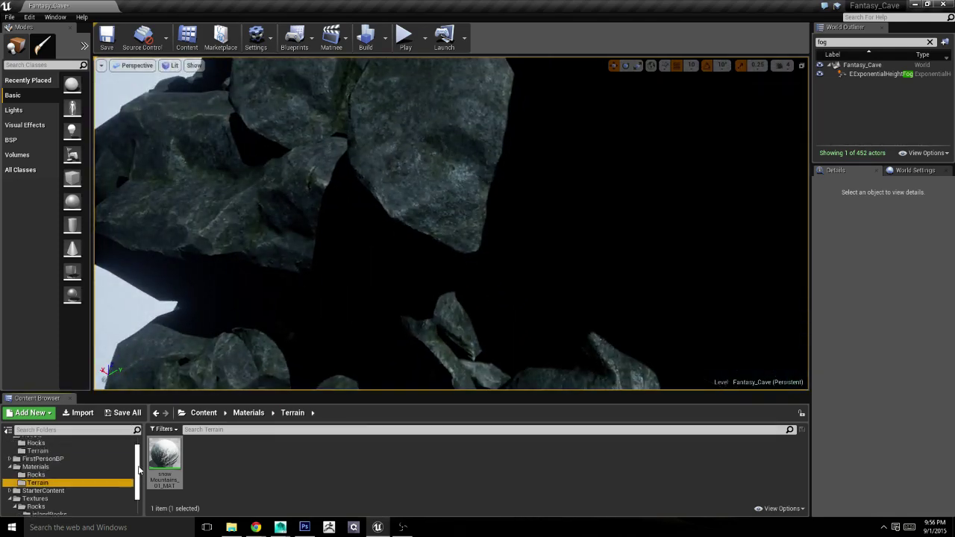
# Step: Import Maya Exports/Terrain/snowMountains_02.fbx into the Assets/Terrain folder, dismissing the warning log
pyautogui.click(46, 466)
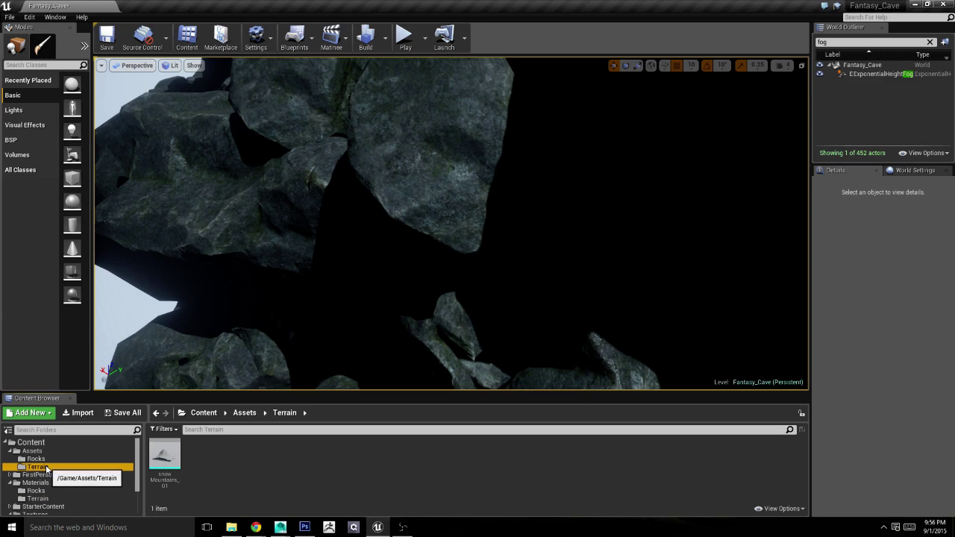
pyautogui.click(231, 526)
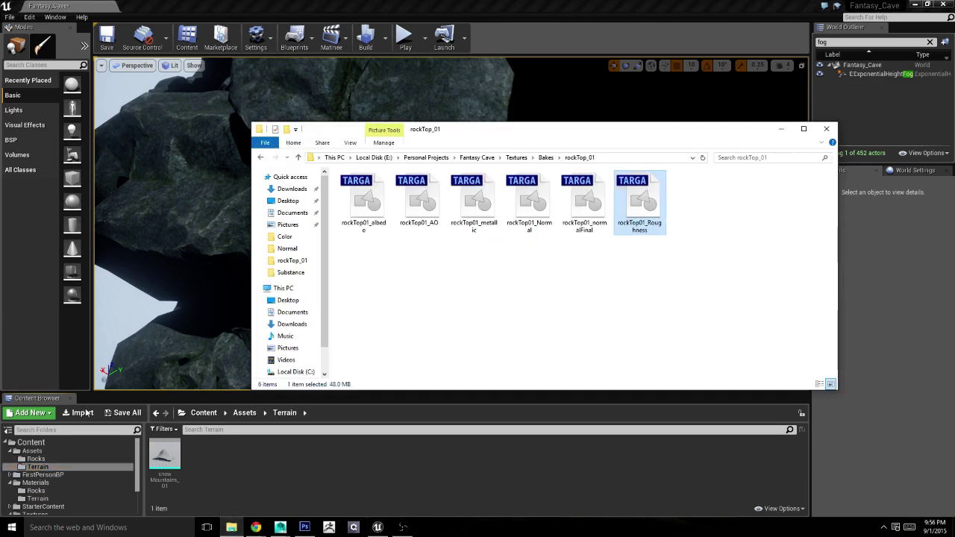
pyautogui.click(82, 412)
pyautogui.click(276, 142)
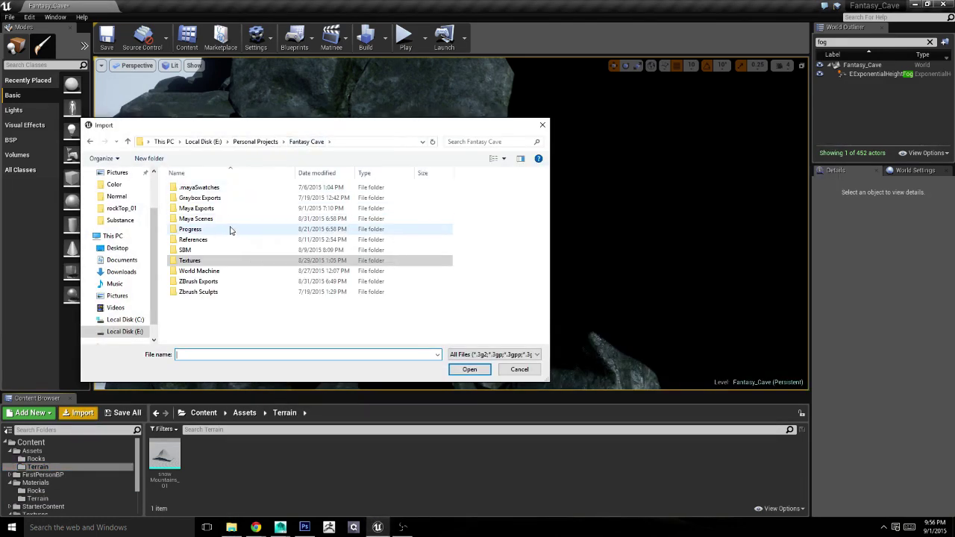
pyautogui.doubleClick(224, 206)
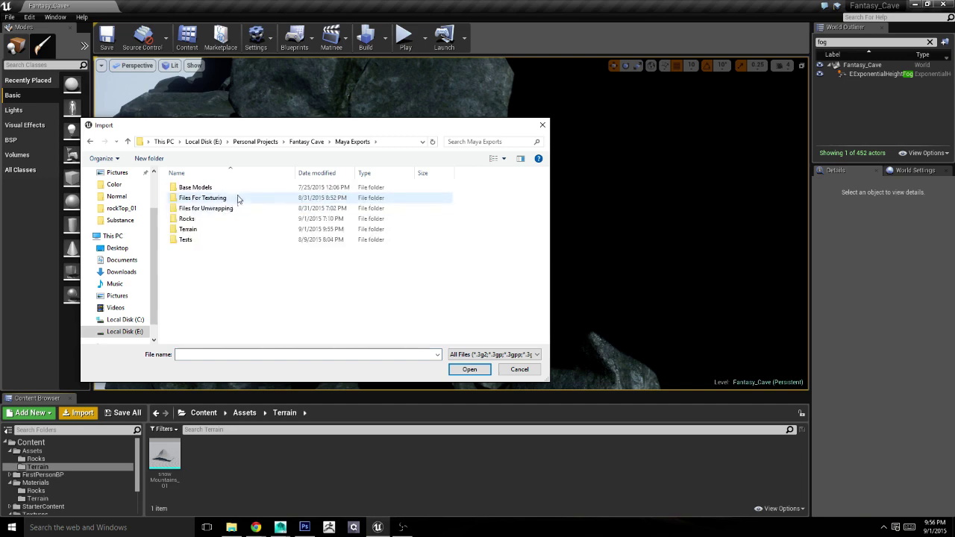
pyautogui.doubleClick(224, 229)
pyautogui.doubleClick(224, 203)
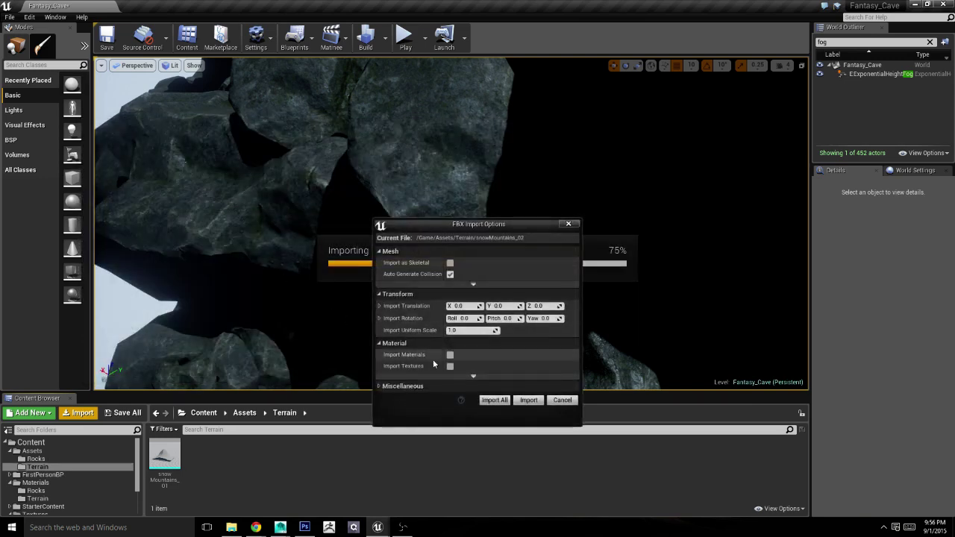
pyautogui.click(527, 398)
pyautogui.click(714, 113)
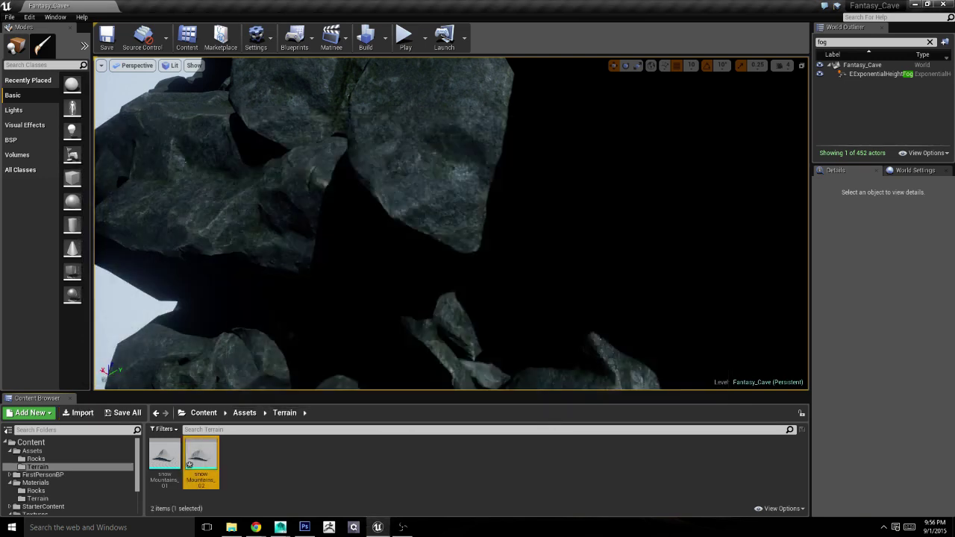
# Step: In Maya LT, soften the terrain mesh's edge normals and orbit to check the smoothed shading
pyautogui.moveTo(280, 527)
pyautogui.click(336, 483)
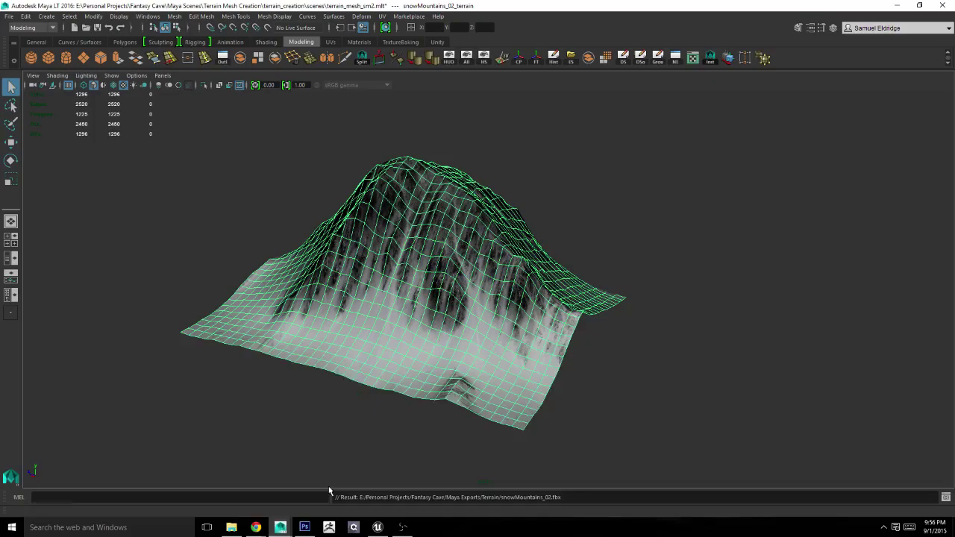
pyautogui.keyDown('alt'); pyautogui.moveTo(406, 355); pyautogui.dragTo(434, 352); pyautogui.keyUp('alt')
pyautogui.moveTo(488, 272); pyautogui.dragTo(496, 267, button='right')
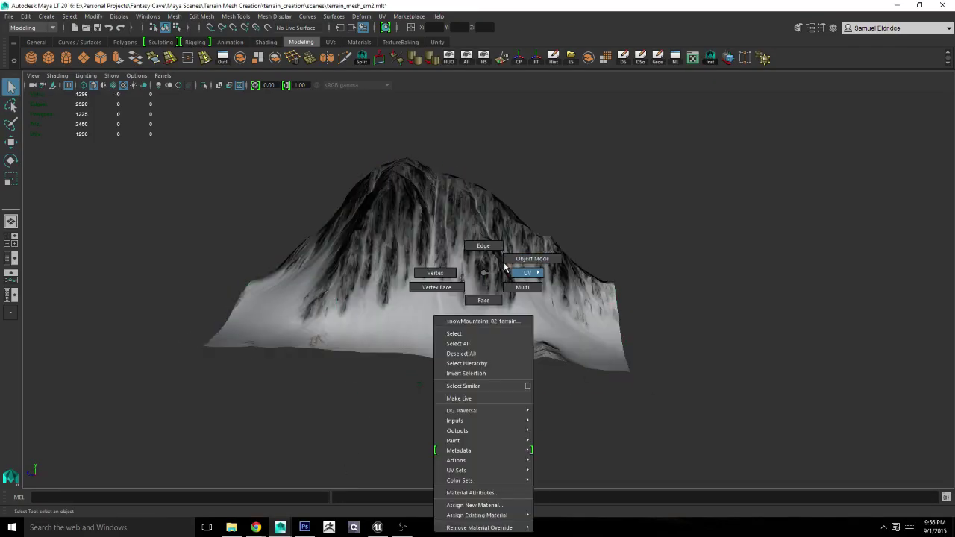
pyautogui.click(420, 63)
pyautogui.moveTo(406, 253); pyautogui.dragTo(470, 209, button='right')
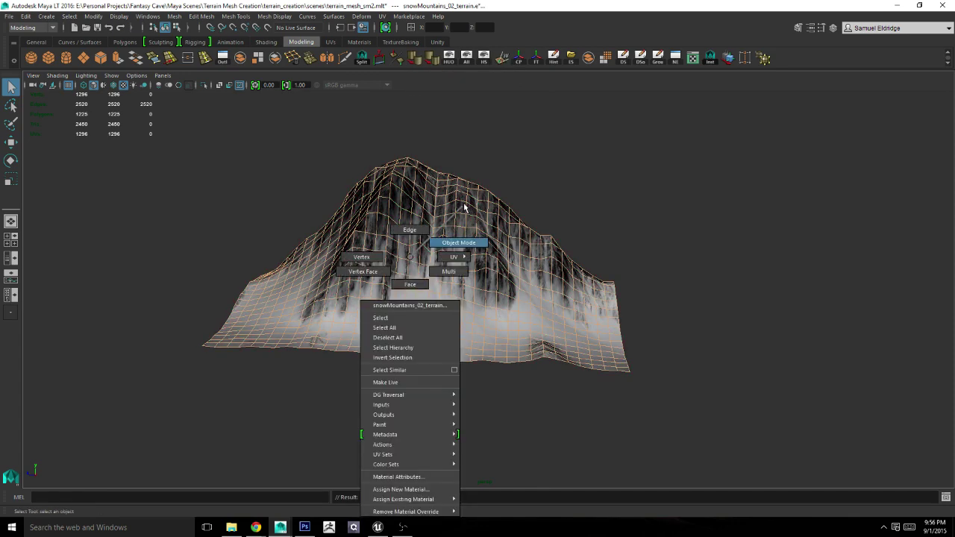
pyautogui.keyDown('alt'); pyautogui.moveTo(635, 341); pyautogui.dragTo(628, 336); pyautogui.keyUp('alt')
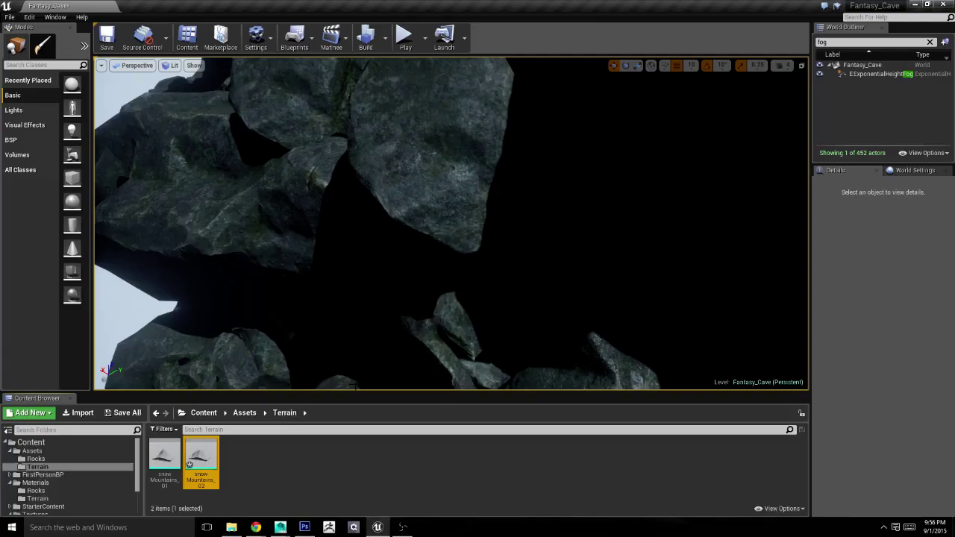
pyautogui.moveTo(447, 224); pyautogui.dragTo(477, 224, button='right')
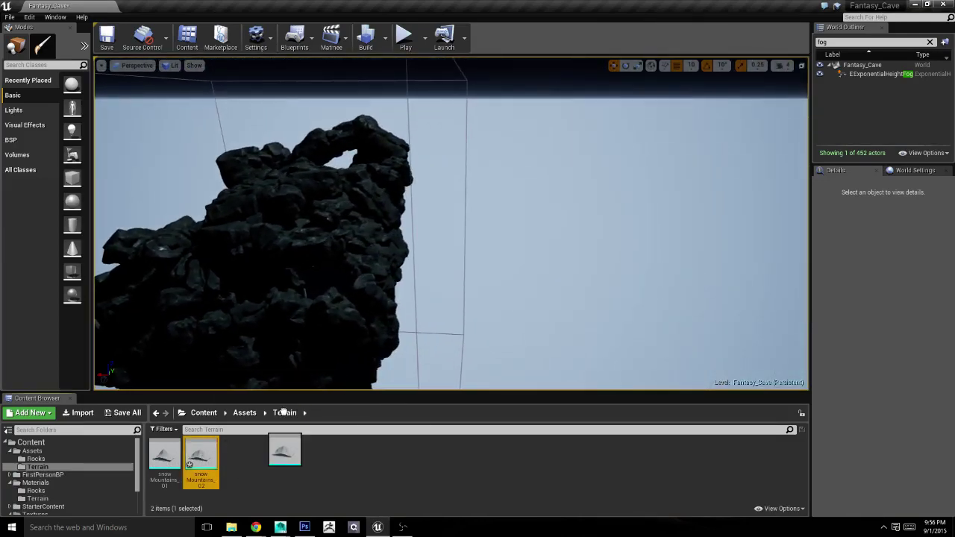
# Step: Place snowMountains_02 in the level, scale it up and shift it up and left
pyautogui.moveTo(508, 293)
pyautogui.mouseDown()
pyautogui.moveTo(382, 259)
pyautogui.moveTo(418, 224)
pyautogui.moveTo(417, 194)
pyautogui.mouseUp()
pyautogui.press('r')
pyautogui.press('w')
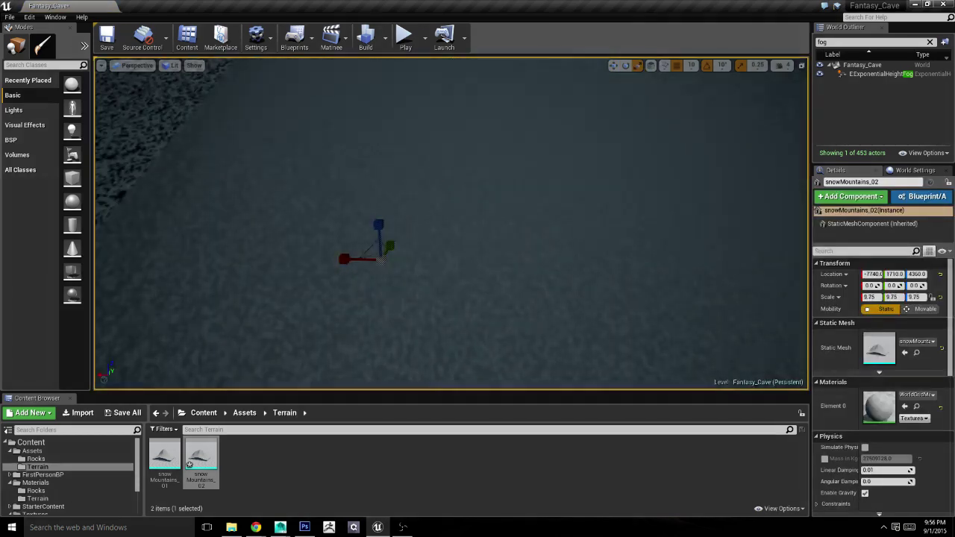
pyautogui.moveTo(477, 223); pyautogui.dragTo(448, 238, button='right')
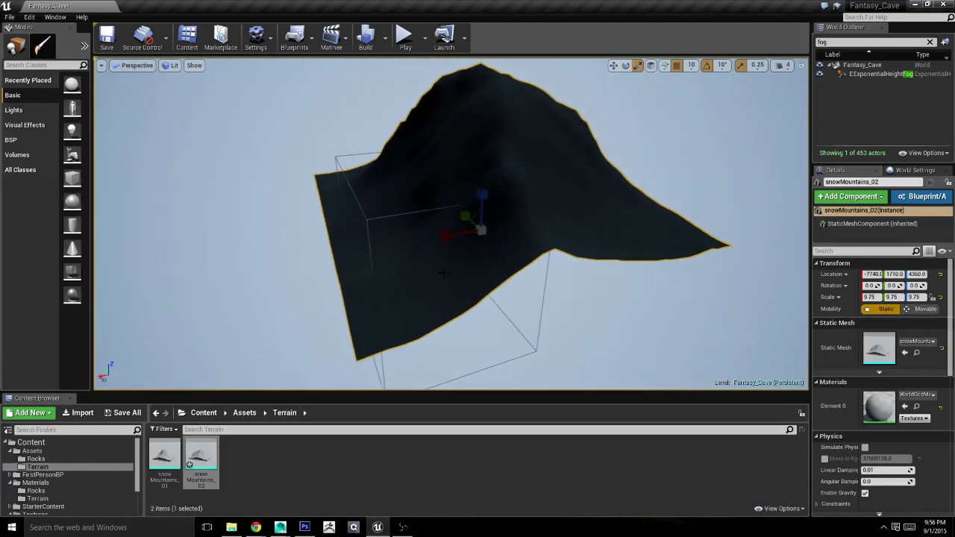
pyautogui.press('r')
pyautogui.moveTo(466, 220)
pyautogui.mouseDown()
pyautogui.moveTo(485, 201)
pyautogui.moveTo(403, 174)
pyautogui.moveTo(358, 202)
pyautogui.moveTo(379, 197)
pyautogui.mouseUp()
pyautogui.press('w')
pyautogui.press('e')
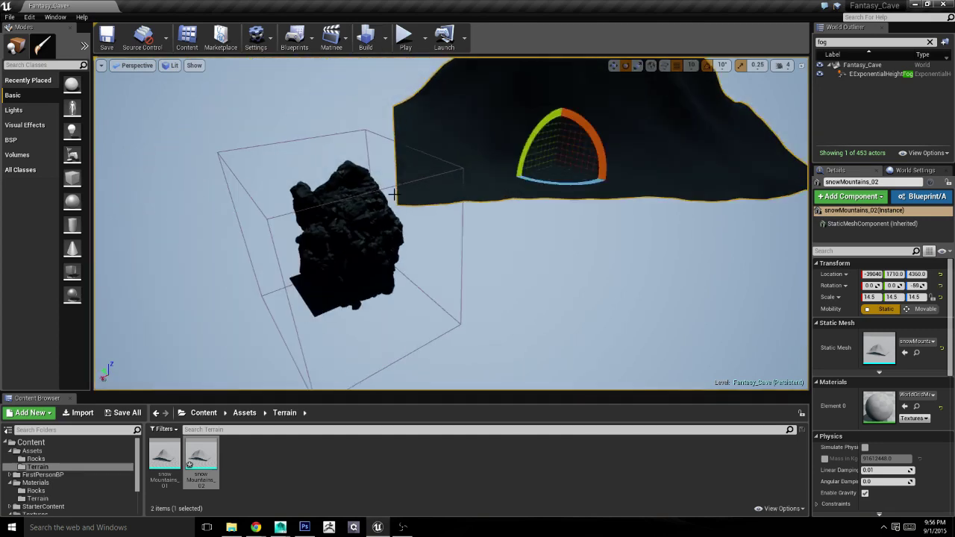
pyautogui.press('w')
pyautogui.moveTo(544, 166)
pyautogui.mouseDown()
pyautogui.moveTo(397, 122)
pyautogui.moveTo(390, 171)
pyautogui.mouseUp()
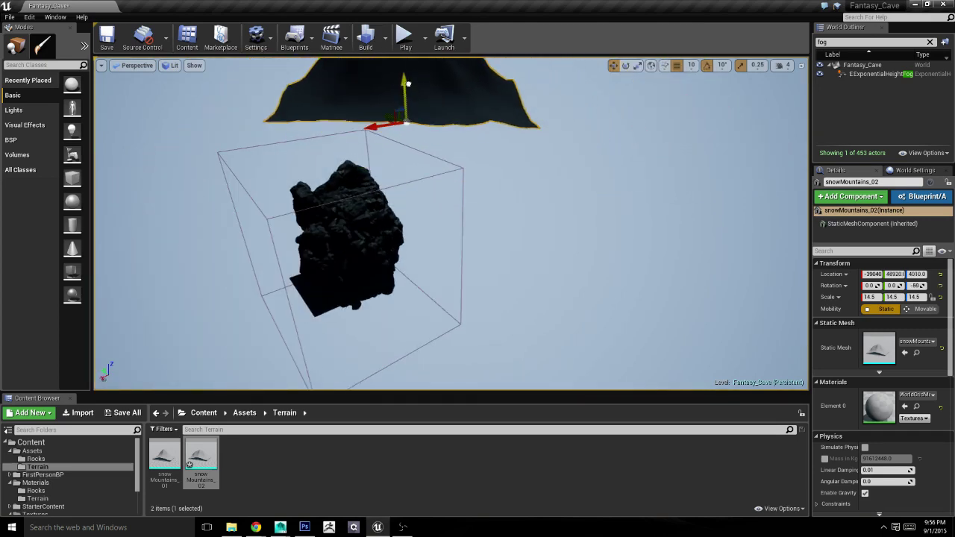
pyautogui.click(351, 280)
pyautogui.moveTo(350, 280); pyautogui.dragTo(426, 258, button='right')
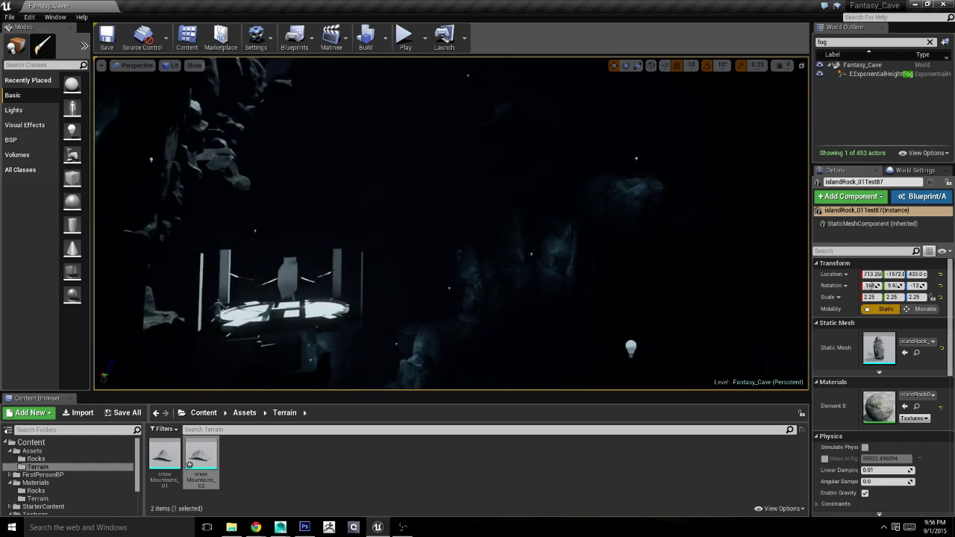
# Step: Find the mountain actor by searching 'snow', rotate it about 10 degrees and enlarge it
pyautogui.click(873, 42)
pyautogui.write('t')
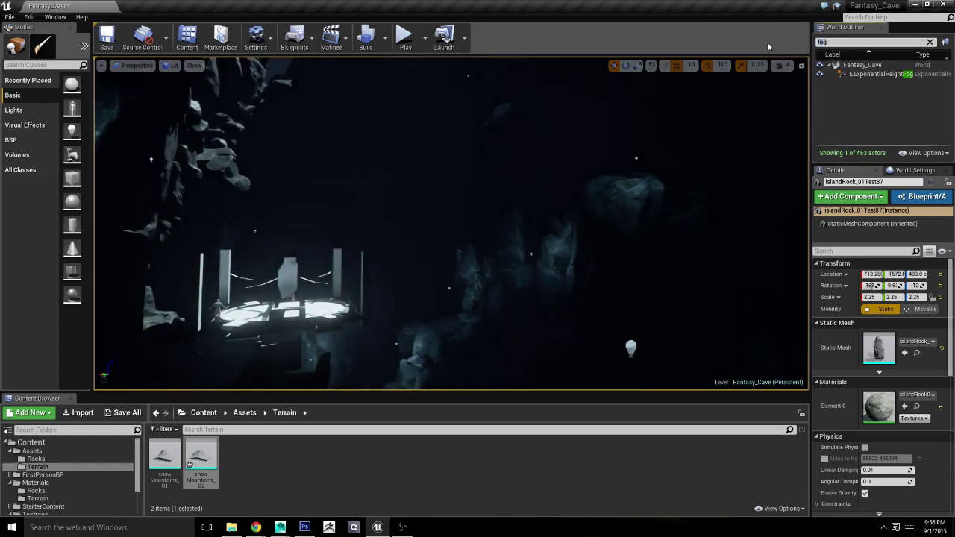
pyautogui.press('BackSpace')
pyautogui.write('snow')
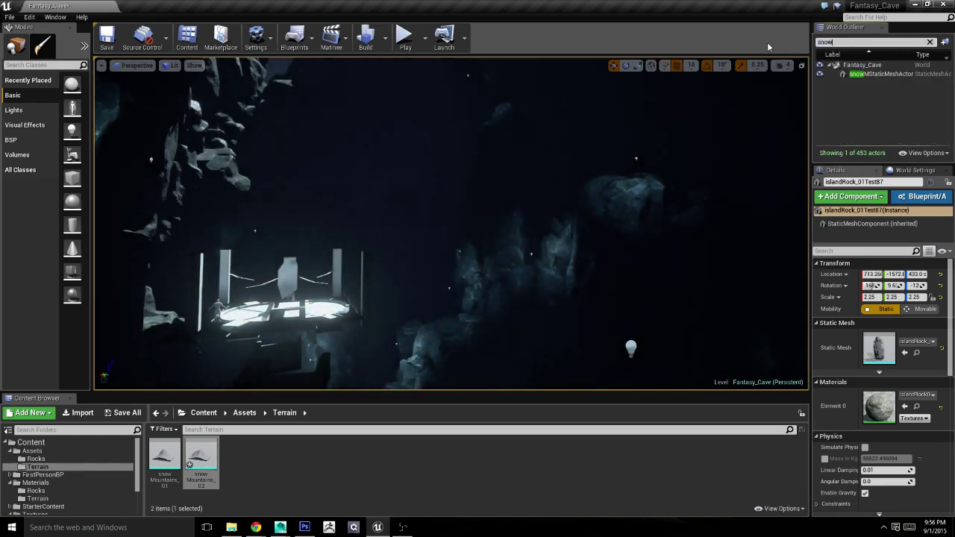
pyautogui.click(880, 74)
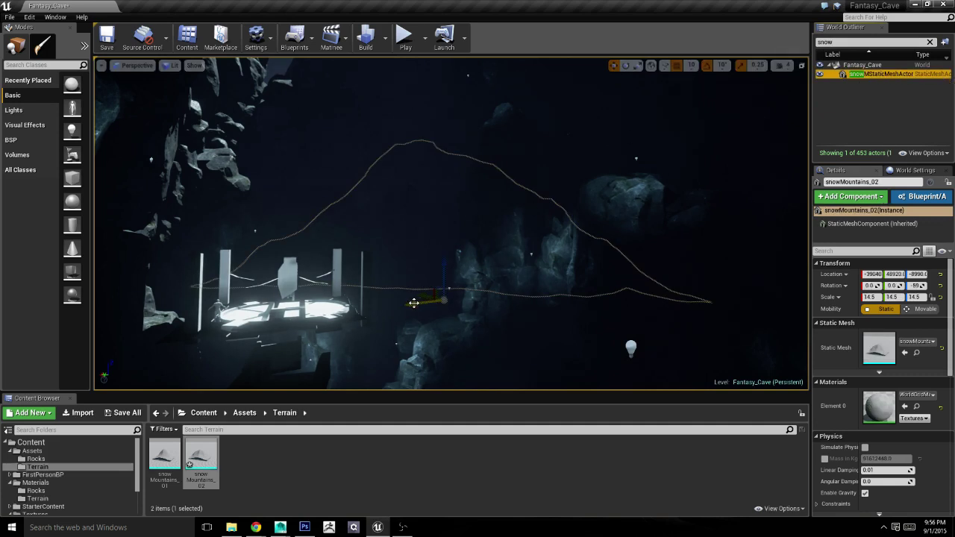
pyautogui.press('e')
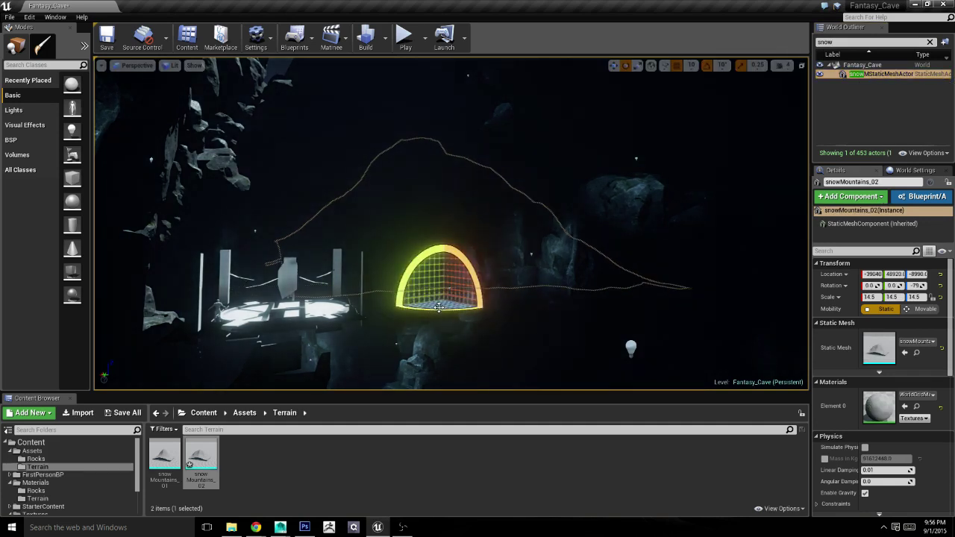
pyautogui.moveTo(439, 301)
pyautogui.mouseDown()
pyautogui.moveTo(452, 285)
pyautogui.moveTo(395, 302)
pyautogui.moveTo(404, 346)
pyautogui.moveTo(381, 321)
pyautogui.moveTo(399, 267)
pyautogui.moveTo(399, 301)
pyautogui.mouseUp()
pyautogui.press('r')
pyautogui.press('w')
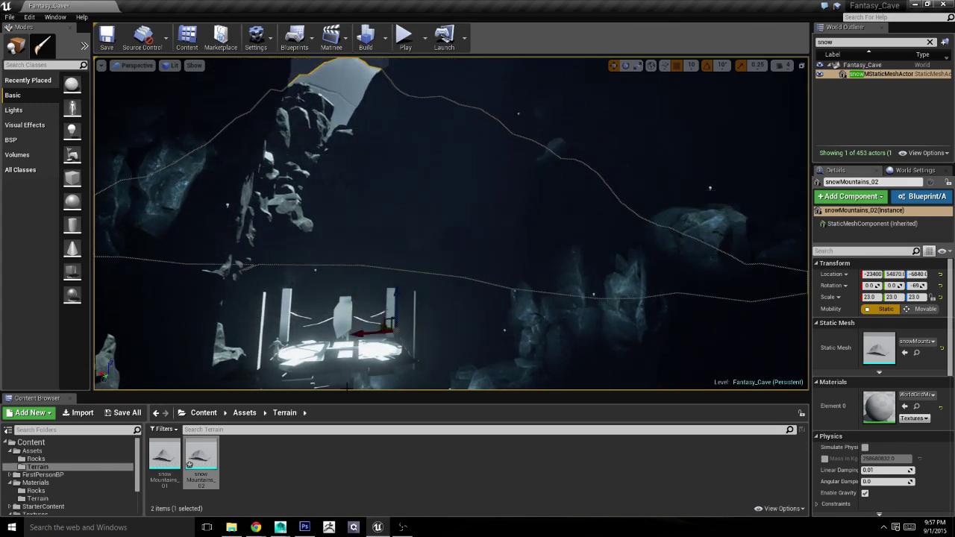
# Step: Save all unsaved content, including the mesh and the level
pyautogui.click(123, 412)
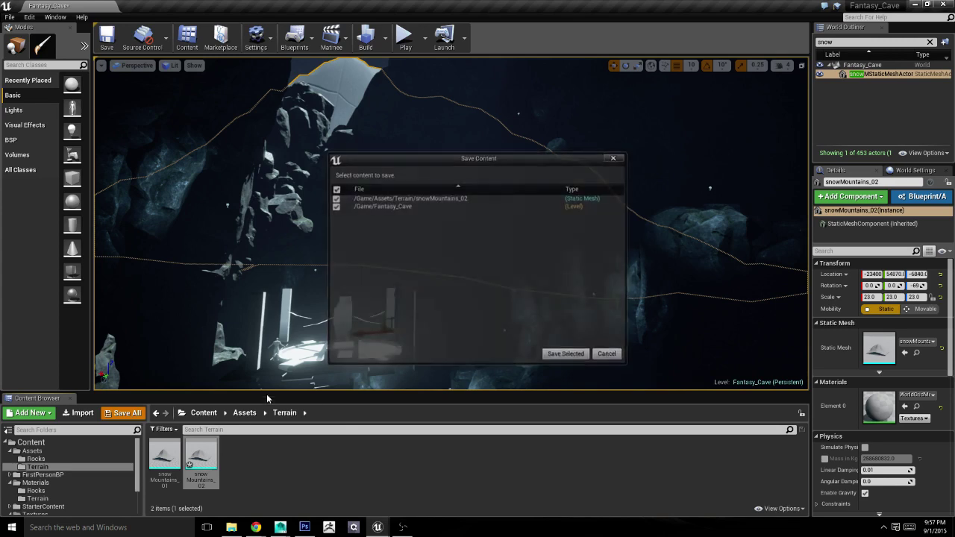
pyautogui.click(564, 355)
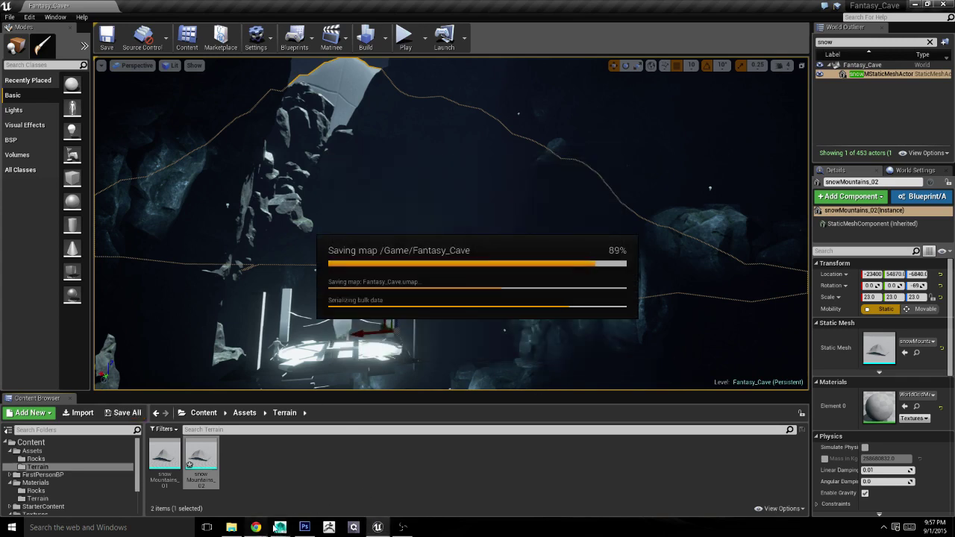
pyautogui.hotkey('alt', 'Tab')
# Step: Close the open texture documents and browse to the terrain_creation folder
pyautogui.click(305, 36)
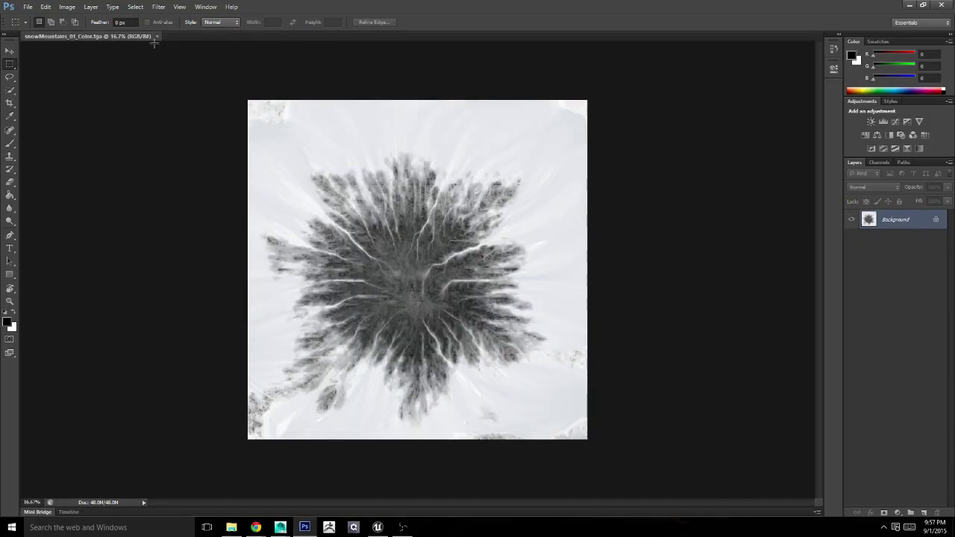
pyautogui.click(157, 35)
pyautogui.click(27, 7)
pyautogui.click(38, 27)
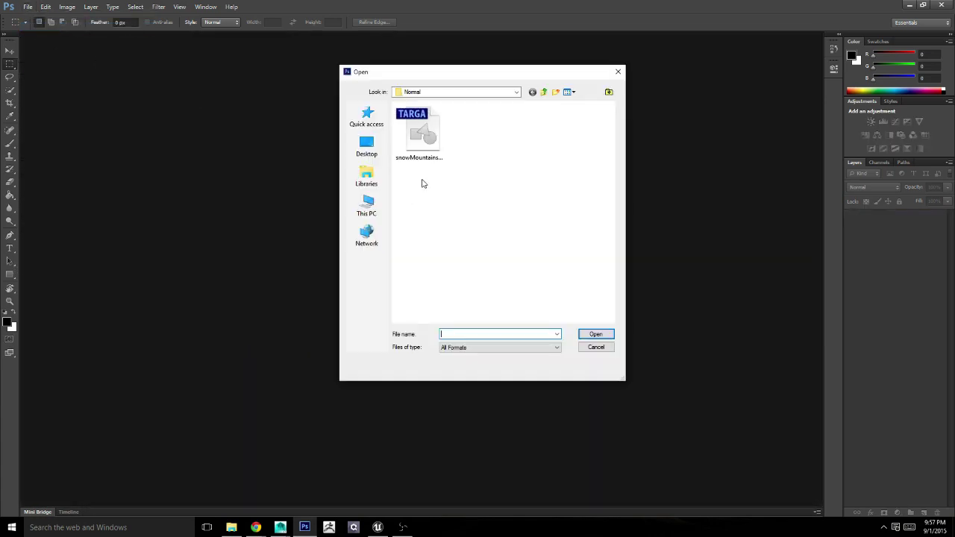
pyautogui.click(543, 92)
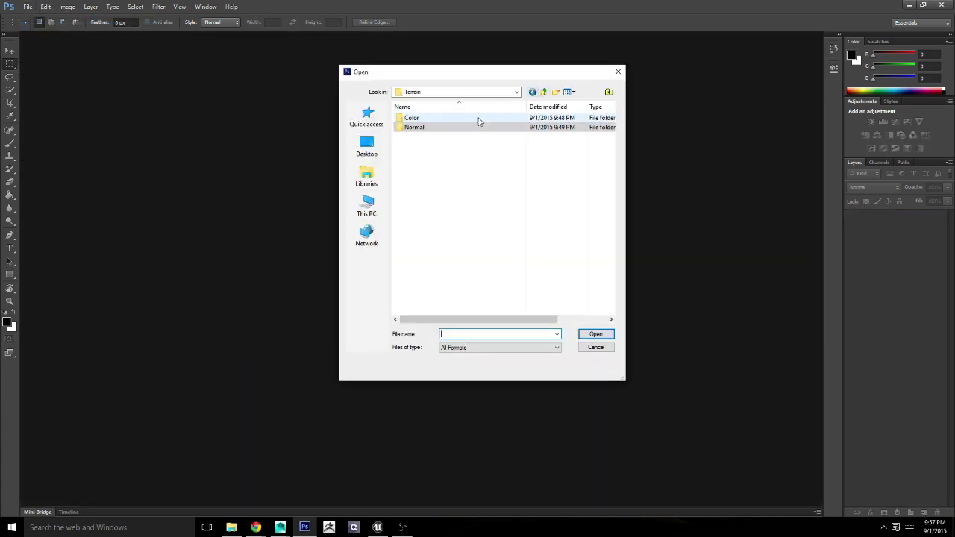
pyautogui.click(544, 92)
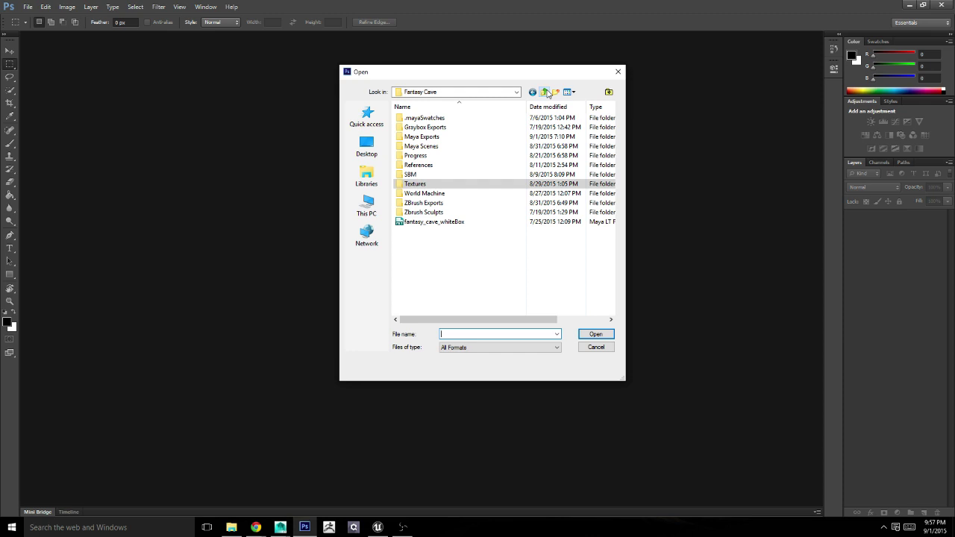
pyautogui.doubleClick(461, 148)
pyautogui.doubleClick(456, 138)
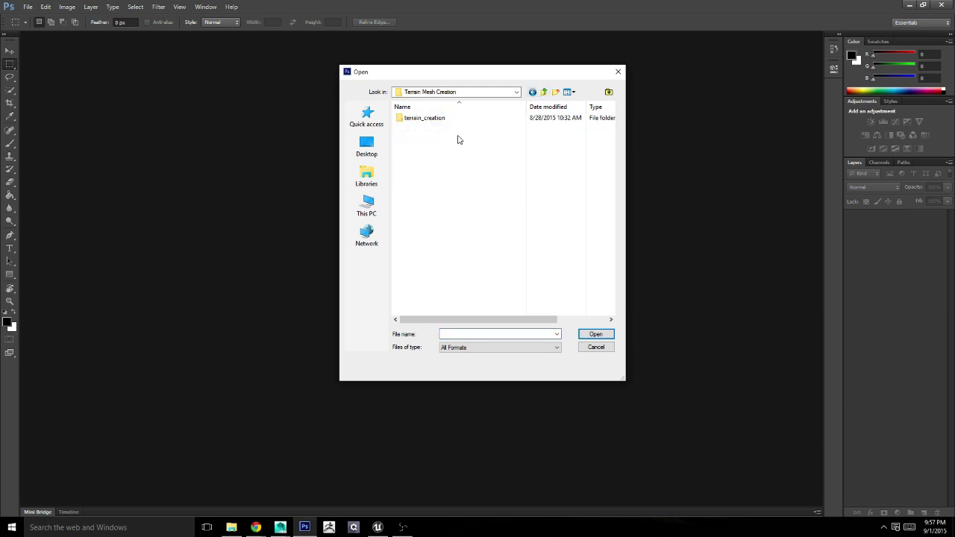
pyautogui.doubleClick(451, 120)
pyautogui.doubleClick(436, 219)
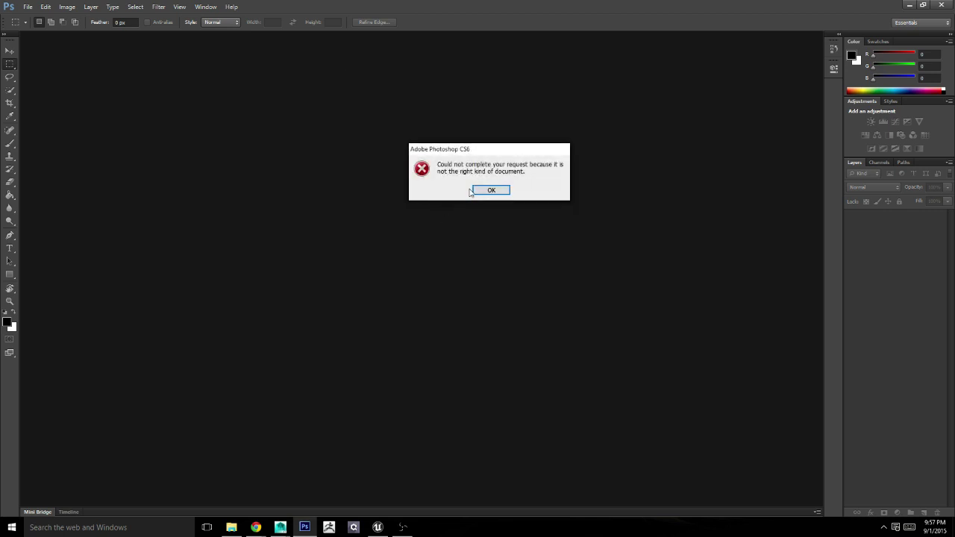
pyautogui.click(474, 191)
# Step: Open the snowMountains_02 color and normal images from sourceimages/SM2
pyautogui.click(28, 6)
pyautogui.click(45, 28)
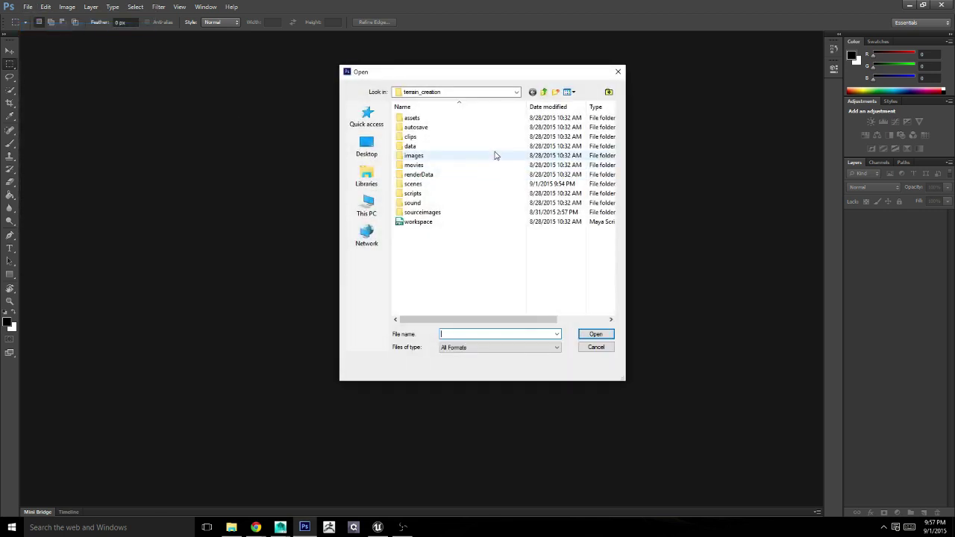
pyautogui.doubleClick(445, 213)
pyautogui.doubleClick(465, 141)
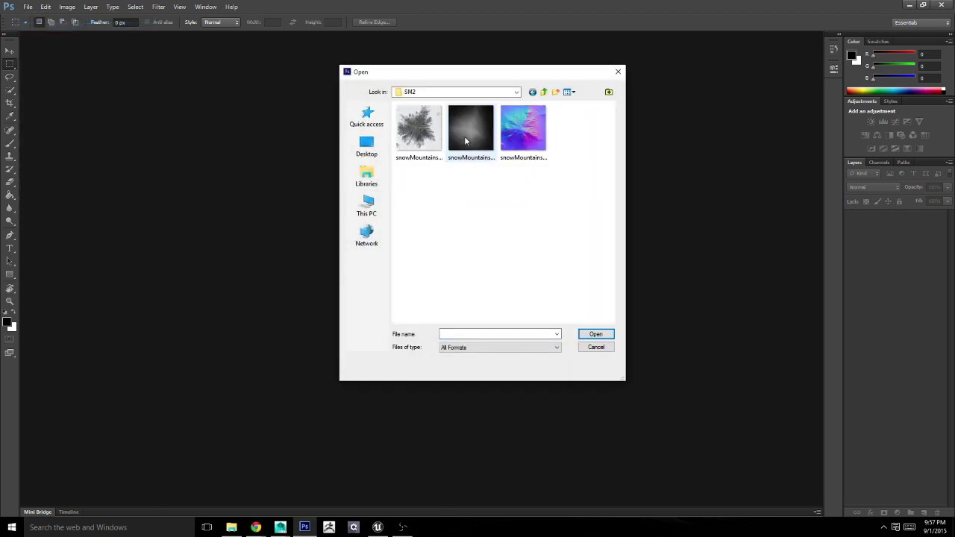
pyautogui.click(419, 141)
pyautogui.keyDown('ctrl'); pyautogui.click(531, 144); pyautogui.keyUp('ctrl')
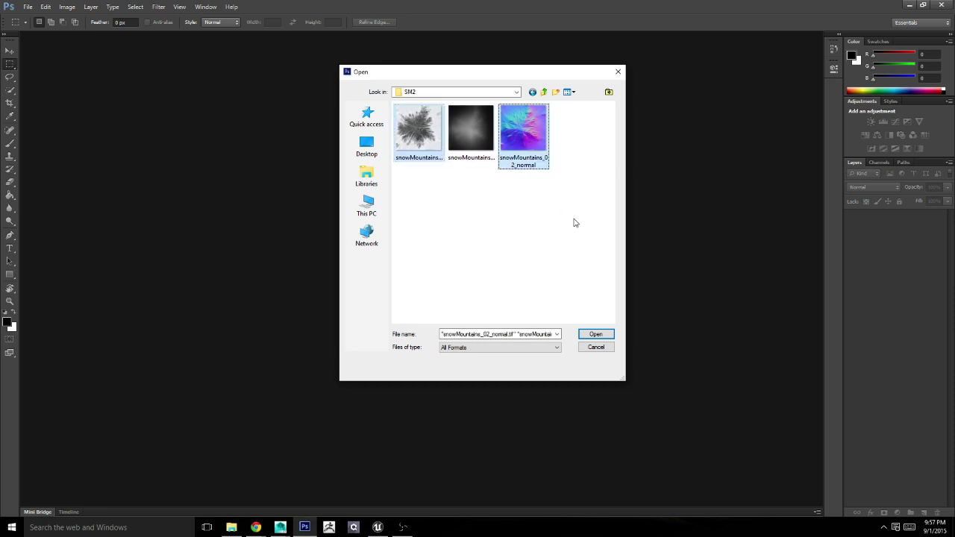
pyautogui.click(608, 334)
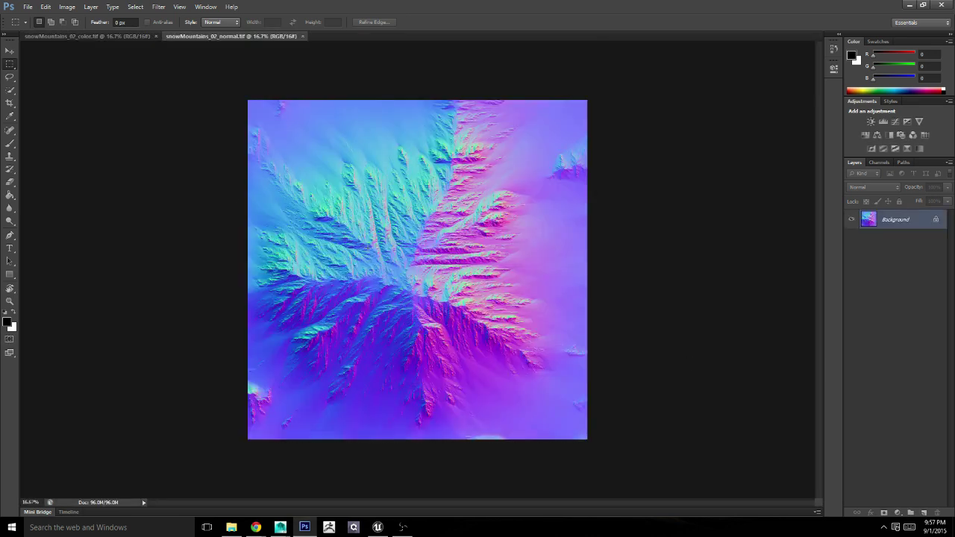
pyautogui.click(84, 36)
pyautogui.click(67, 6)
# Step: Convert snowMountains_02_color to 8 bits/channel and save it as a 24-bit Targa in World Machine/Terrain/Color
pyautogui.moveTo(75, 18)
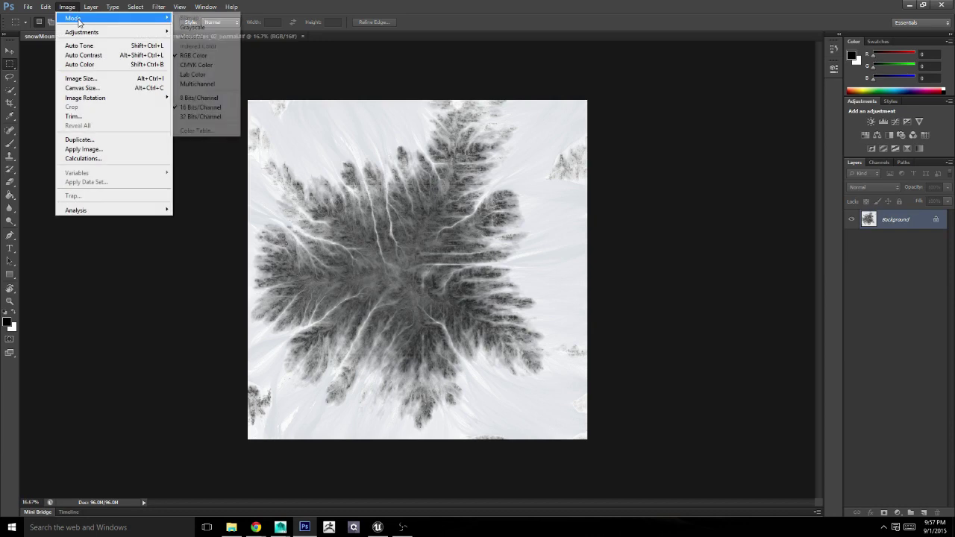
pyautogui.click(198, 97)
pyautogui.click(27, 7)
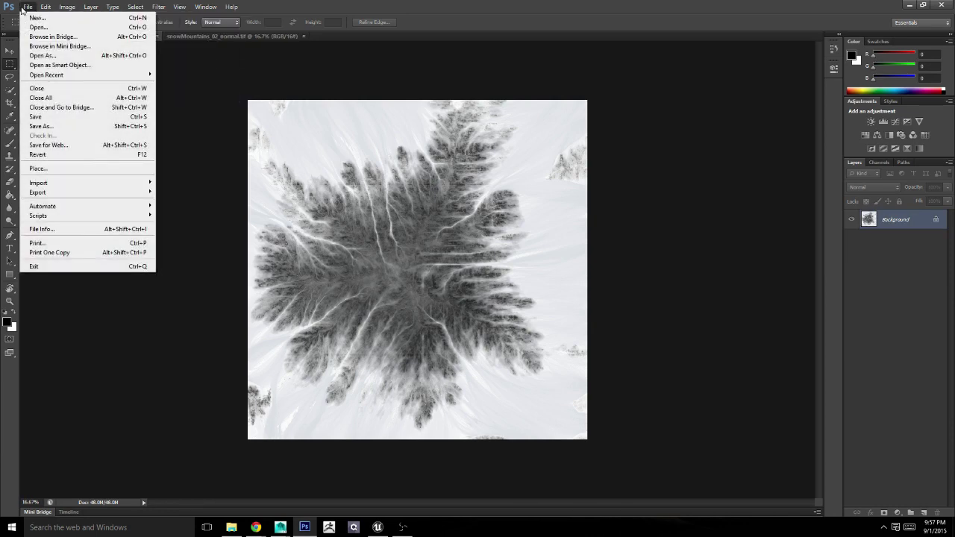
pyautogui.click(41, 126)
pyautogui.click(507, 262)
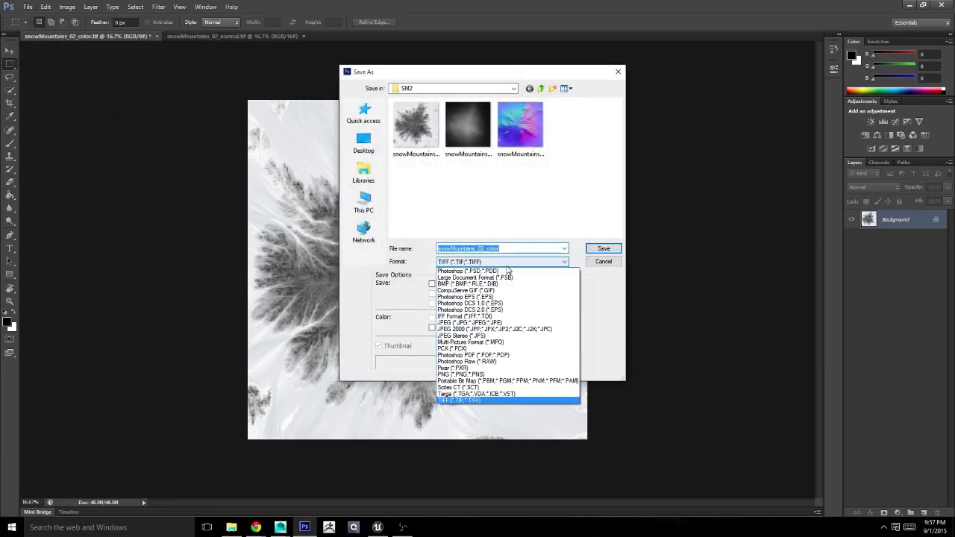
pyautogui.click(470, 393)
pyautogui.click(544, 88)
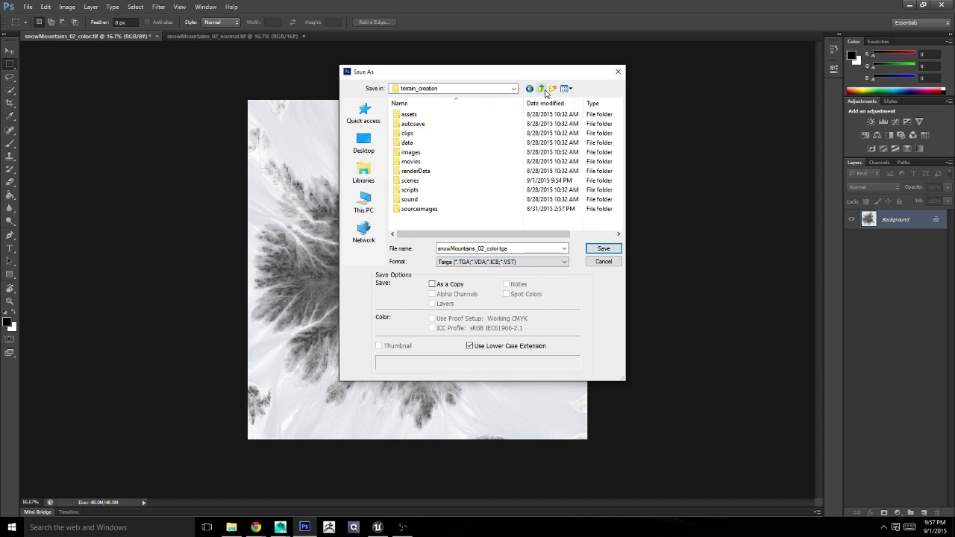
pyautogui.click(544, 88)
pyautogui.click(543, 89)
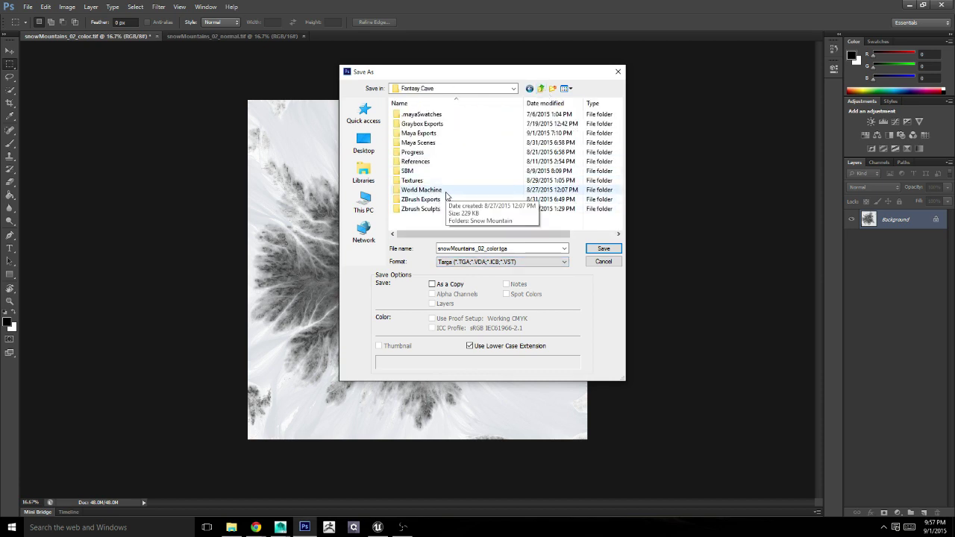
pyautogui.doubleClick(445, 184)
pyautogui.doubleClick(426, 165)
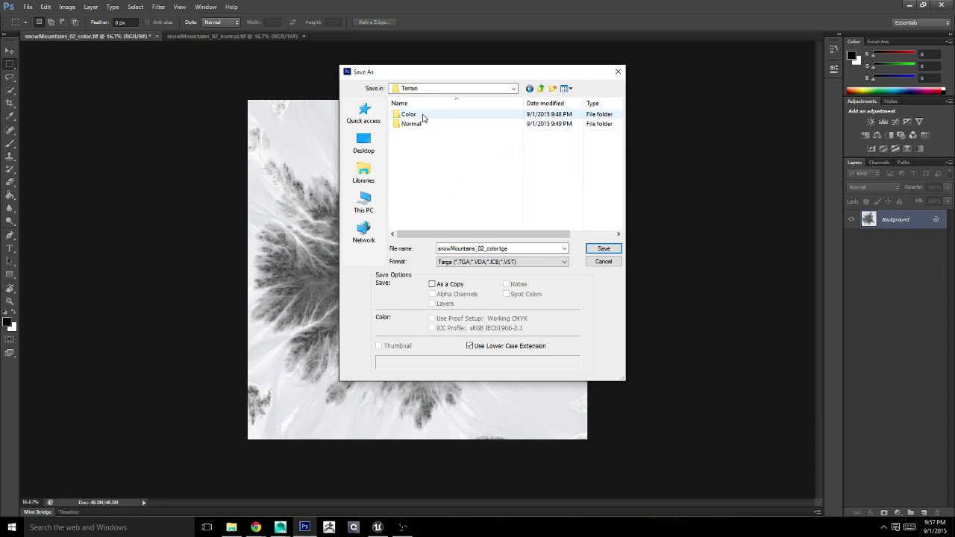
pyautogui.doubleClick(422, 116)
pyautogui.click(603, 249)
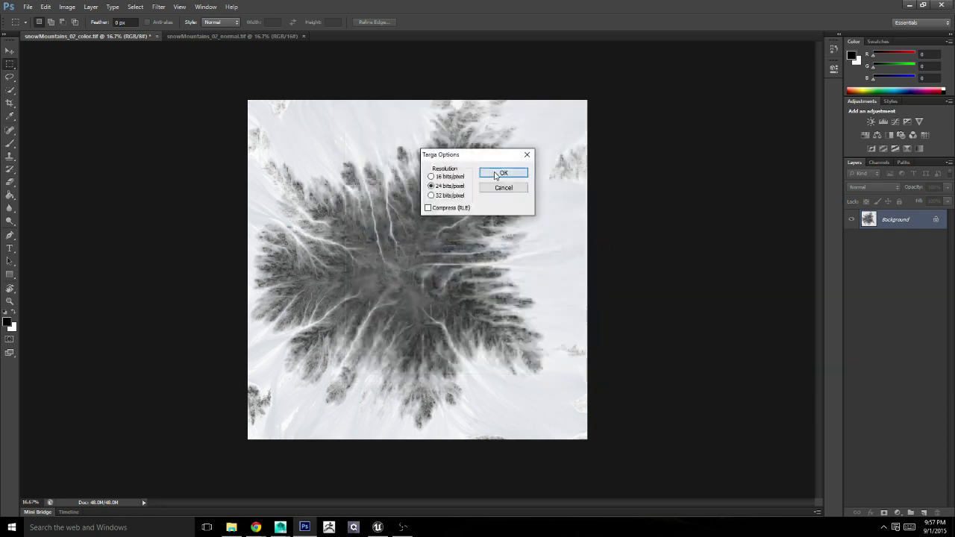
pyautogui.click(503, 174)
# Step: Convert the snowMountains_02_normal image to 8 bits per channel
pyautogui.click(222, 37)
pyautogui.click(28, 7)
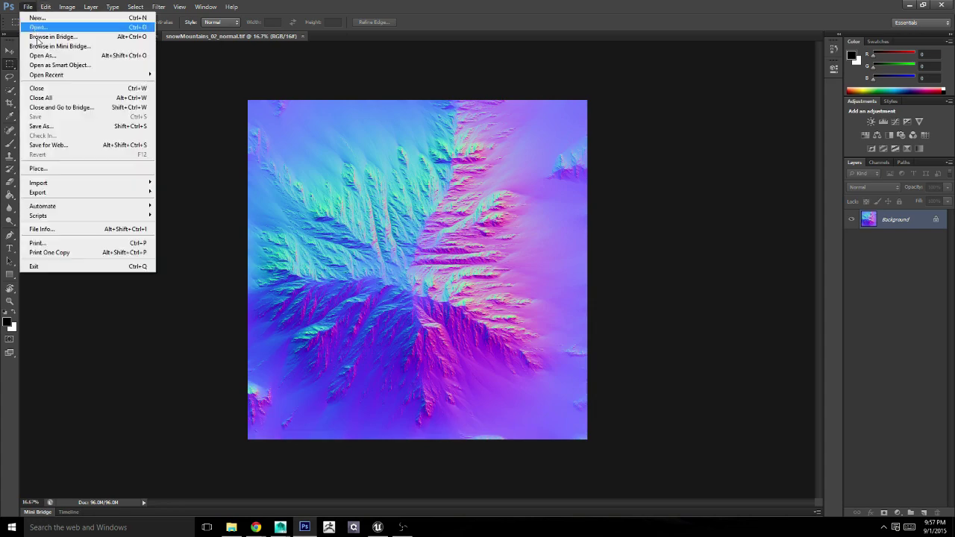
pyautogui.moveTo(78, 19)
pyautogui.click(201, 96)
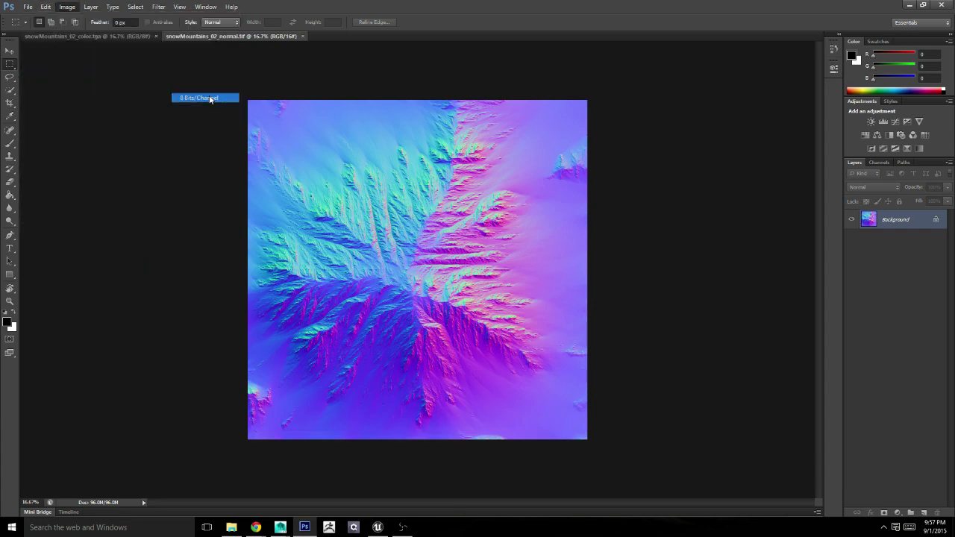
# Step: Save the normal map as a Targa file in World Machine/Terrain/Normal
pyautogui.click(28, 7)
pyautogui.click(42, 126)
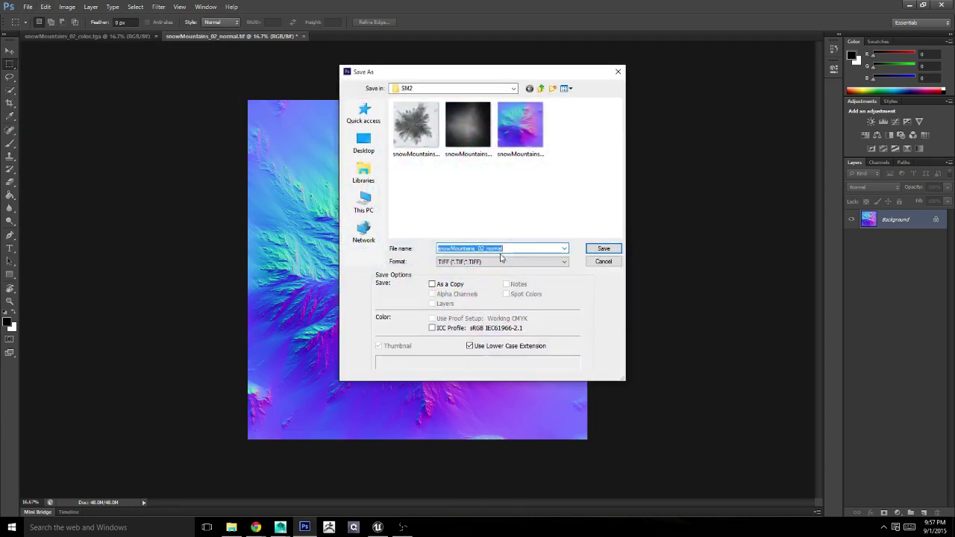
pyautogui.click(501, 261)
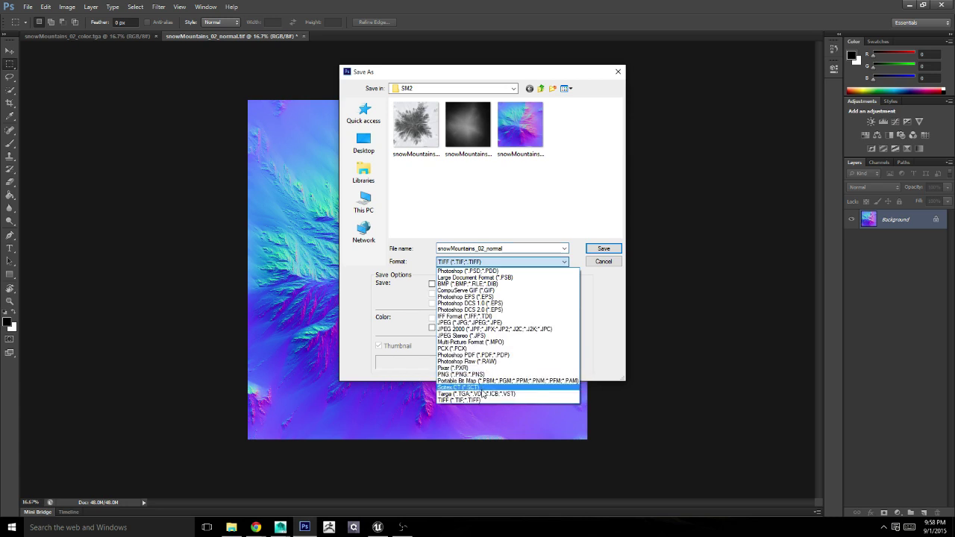
pyautogui.click(482, 387)
pyautogui.click(497, 262)
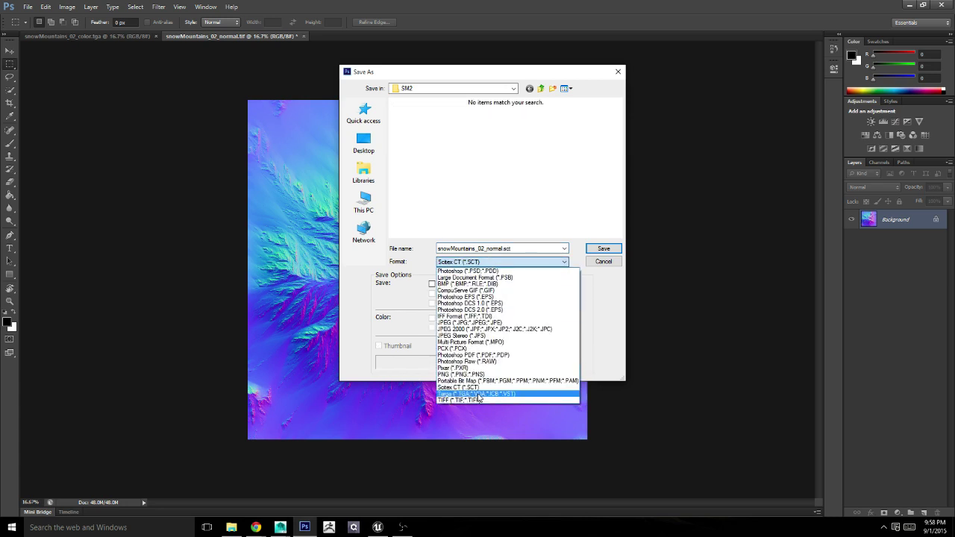
pyautogui.click(478, 395)
pyautogui.click(538, 89)
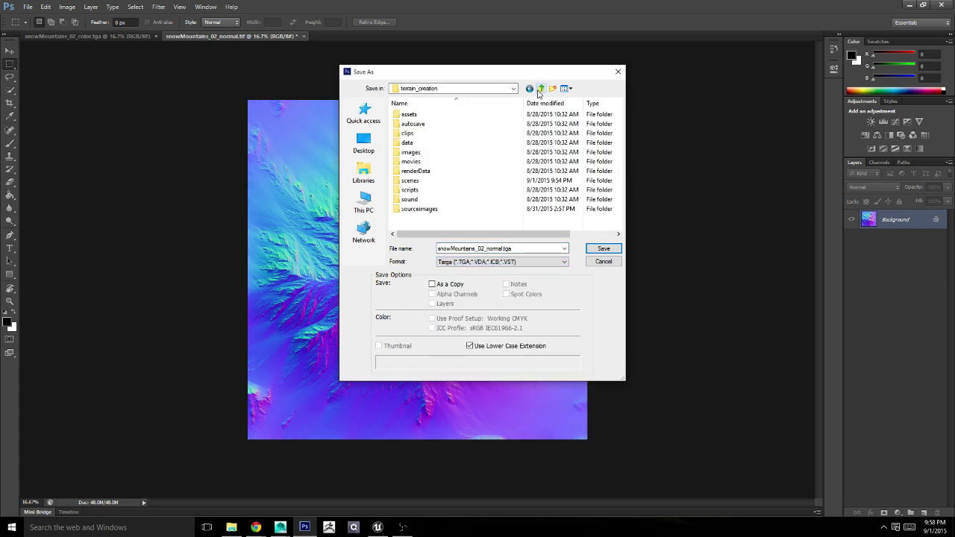
pyautogui.click(539, 90)
pyautogui.click(539, 90)
pyautogui.click(540, 90)
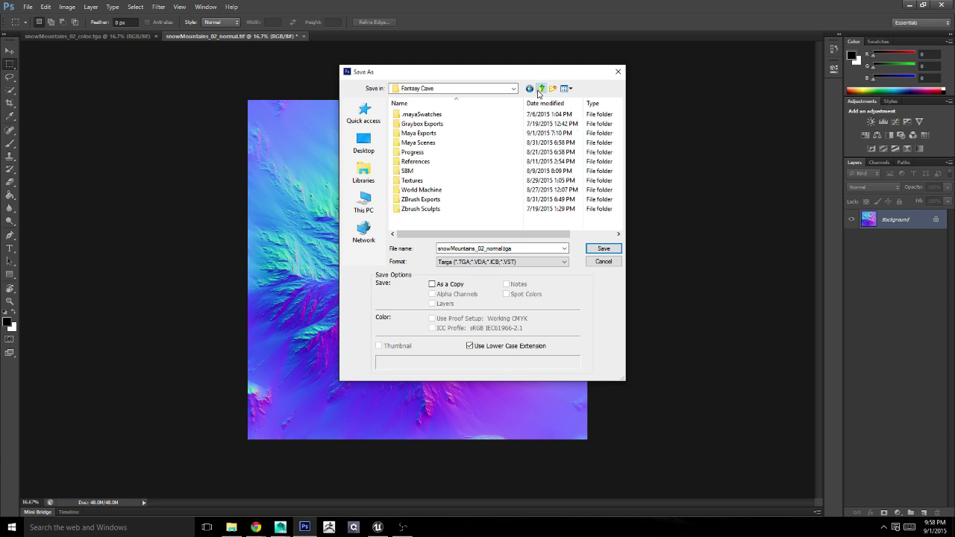
pyautogui.doubleClick(461, 191)
pyautogui.doubleClick(431, 161)
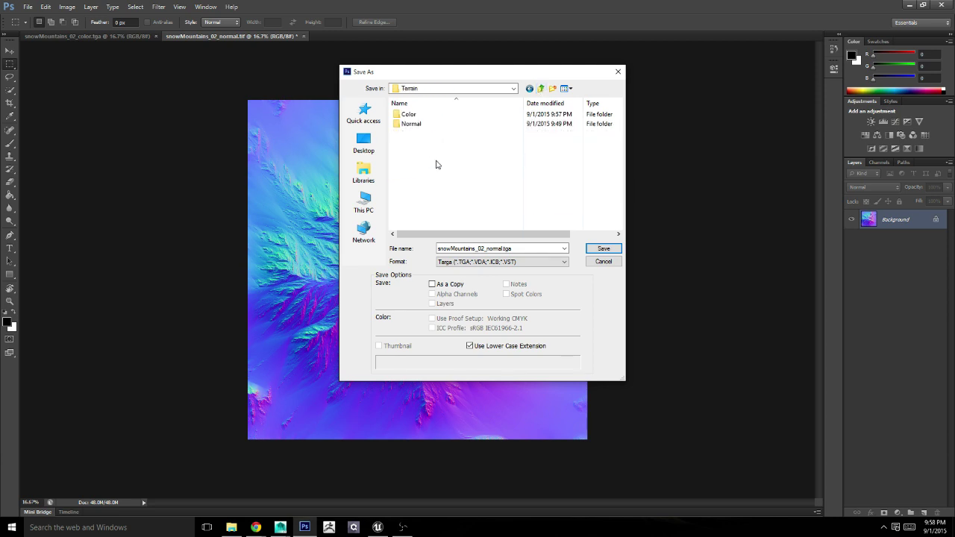
pyautogui.doubleClick(422, 124)
pyautogui.click(611, 249)
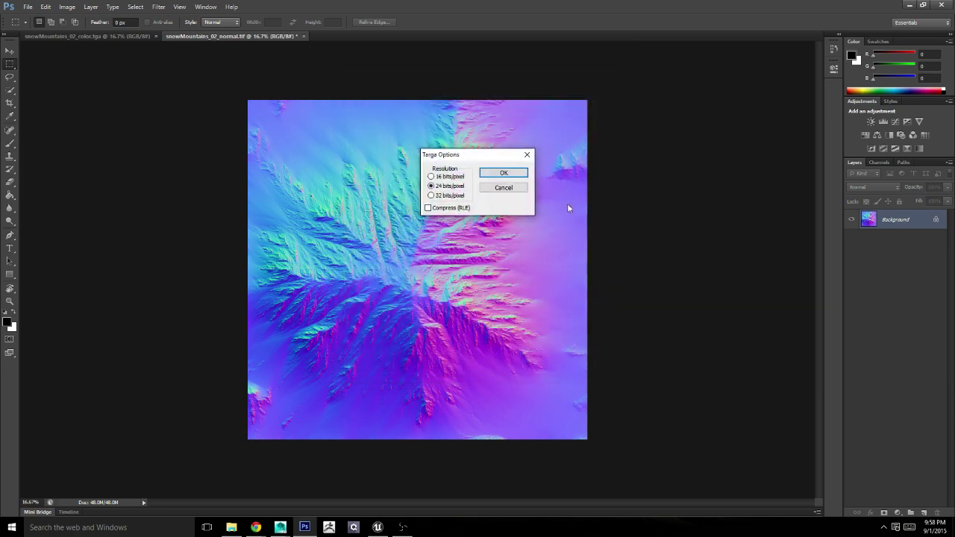
pyautogui.click(501, 174)
# Step: Create a snowMountains01 folder in Textures/Terrain and move the old Color and Normal textures into it
pyautogui.click(387, 531)
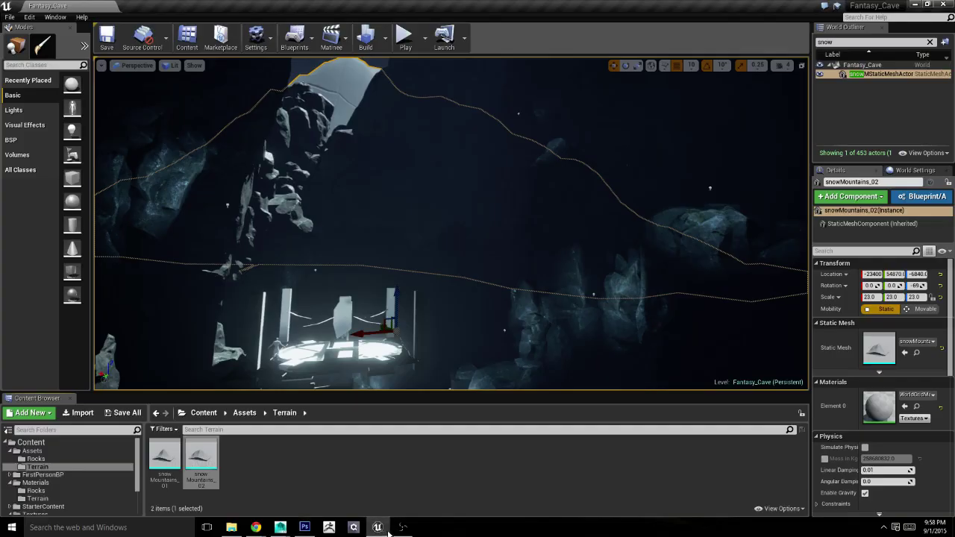
pyautogui.scroll(-2, 137, 485)
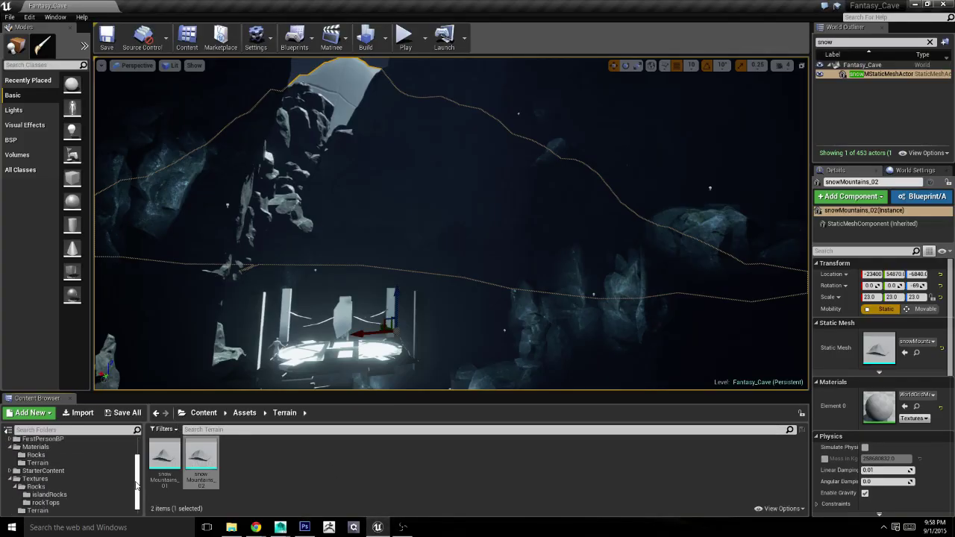
pyautogui.scroll(-2, 137, 485)
pyautogui.click(37, 509)
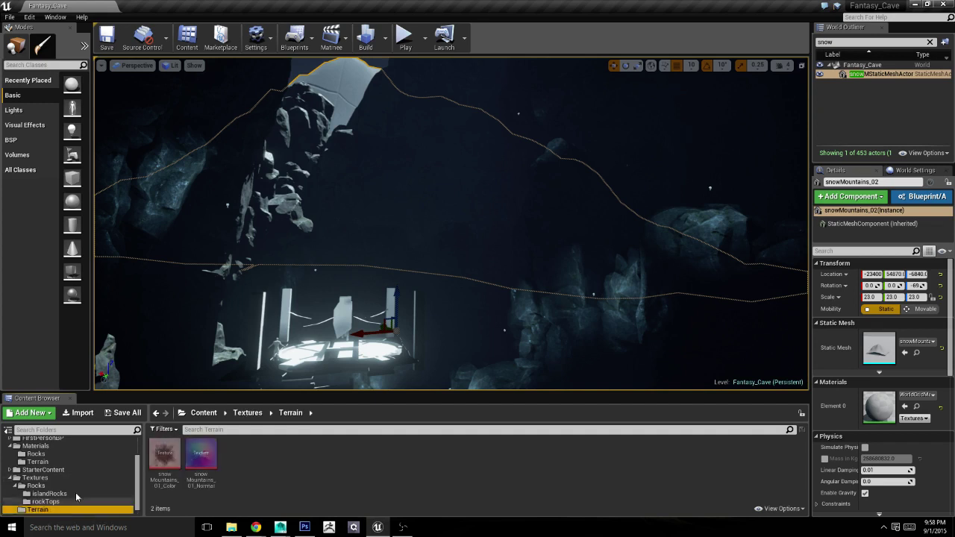
pyautogui.rightClick(284, 473)
pyautogui.click(308, 224)
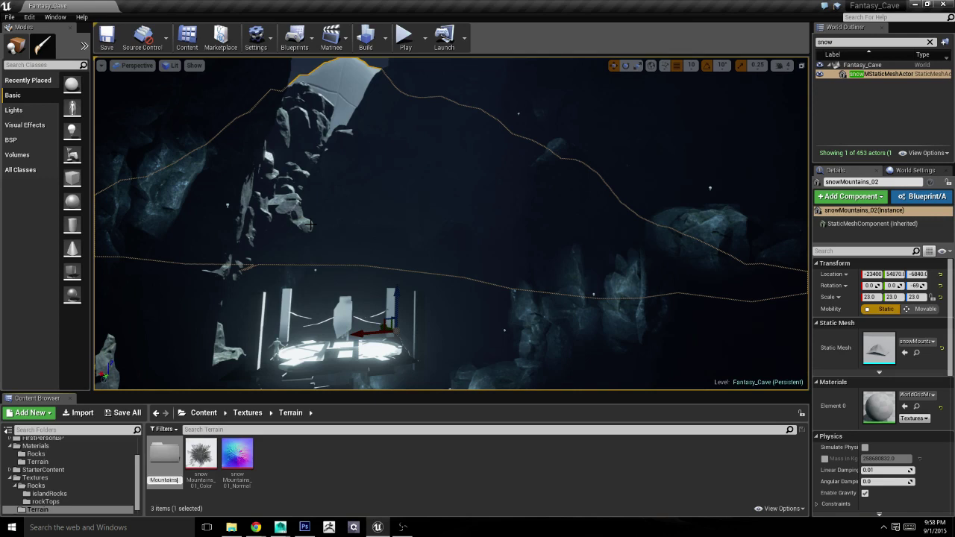
pyautogui.press('Return')
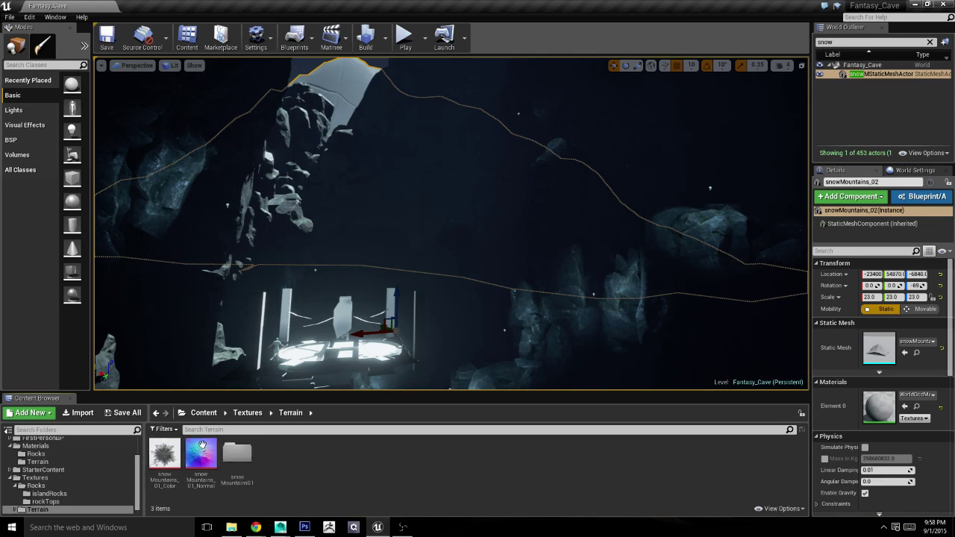
pyautogui.click(201, 451)
pyautogui.keyDown('ctrl'); pyautogui.click(164, 453); pyautogui.keyUp('ctrl')
pyautogui.moveTo(164, 453); pyautogui.dragTo(232, 453)
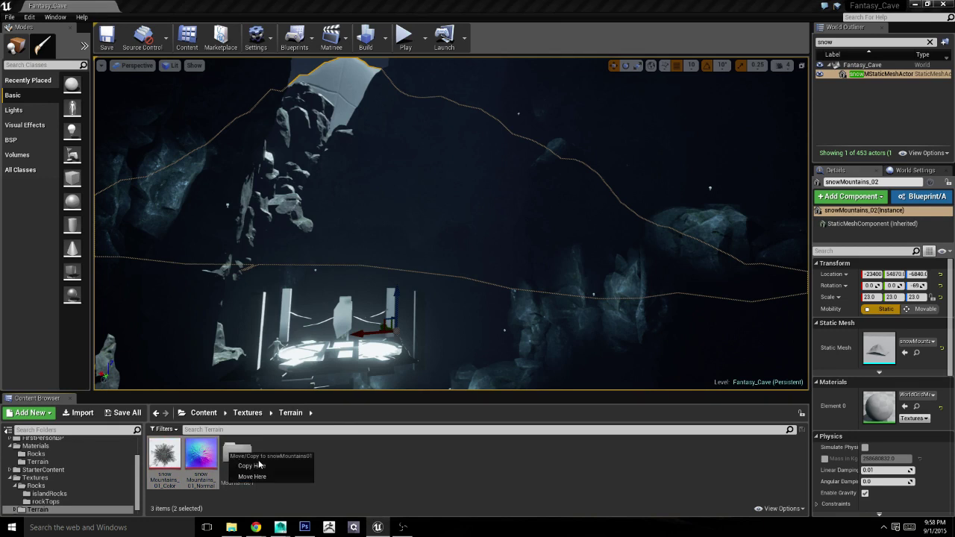
pyautogui.click(258, 476)
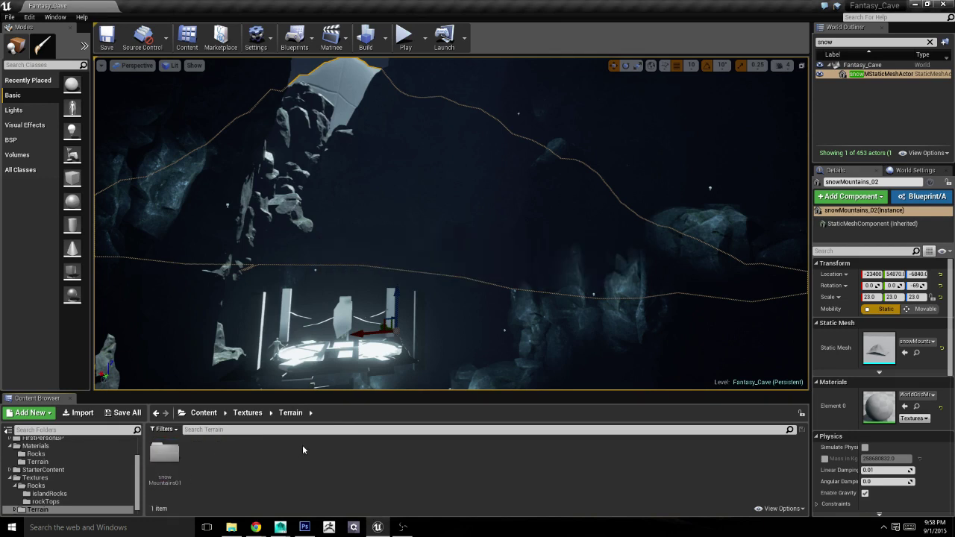
# Step: Create a new snowMountains02 folder in Terrain and open it
pyautogui.rightClick(252, 456)
pyautogui.click(297, 211)
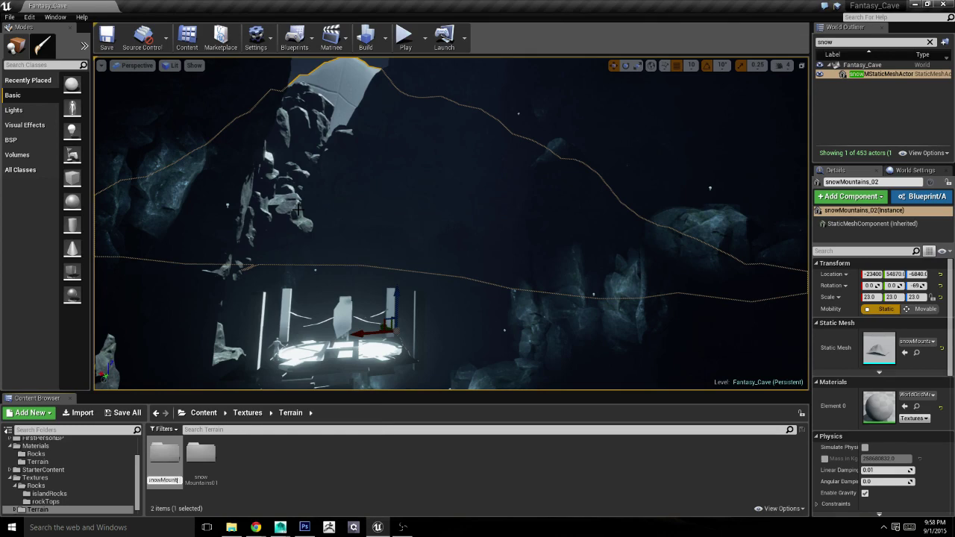
pyautogui.write('ains02')
pyautogui.press('Return')
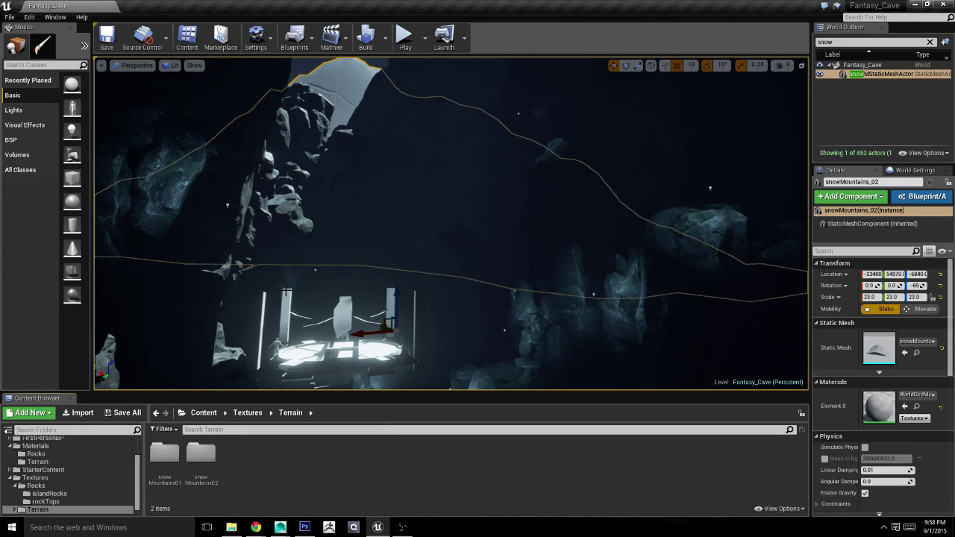
pyautogui.doubleClick(215, 454)
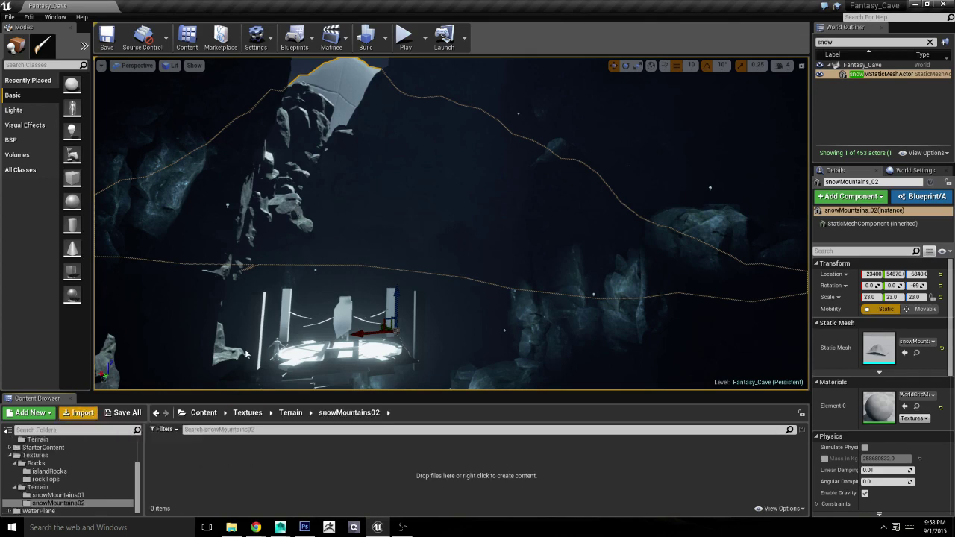
# Step: Import snowMountains_02_color from the Terrain Color texture folder
pyautogui.click(293, 147)
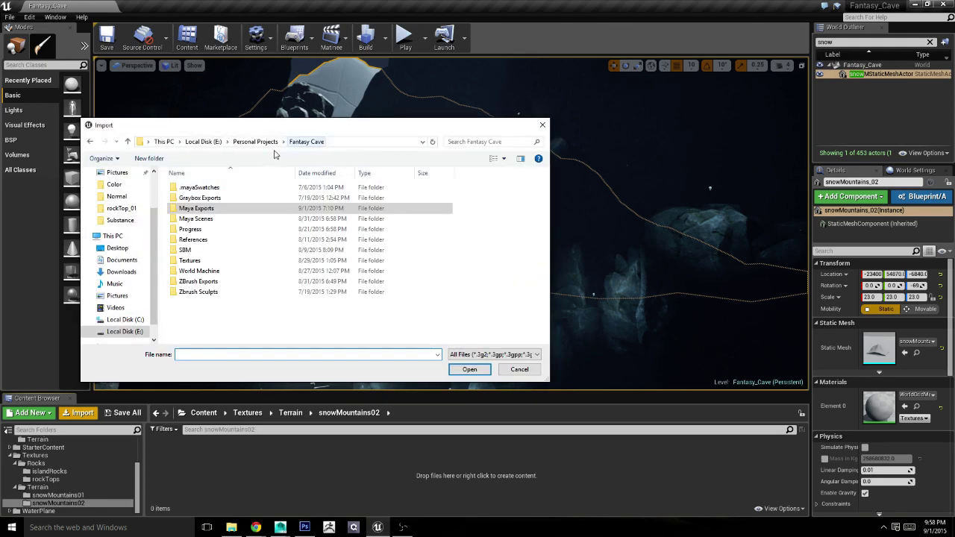
pyautogui.doubleClick(220, 268)
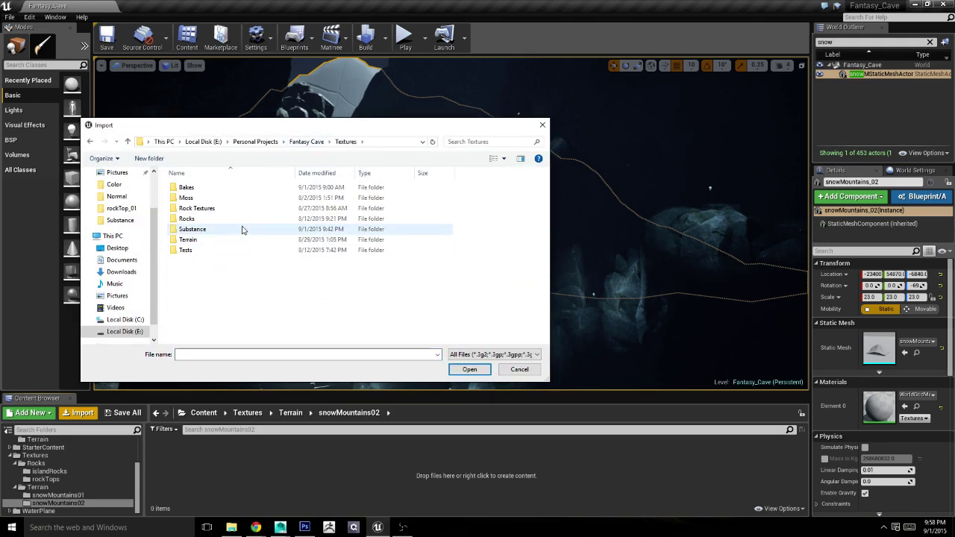
pyautogui.doubleClick(238, 240)
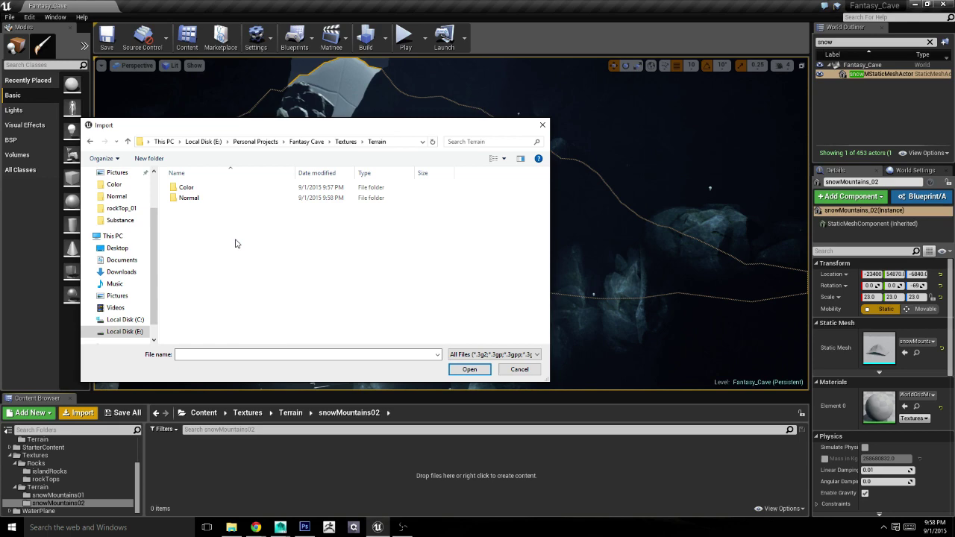
pyautogui.doubleClick(214, 187)
pyautogui.doubleClick(250, 198)
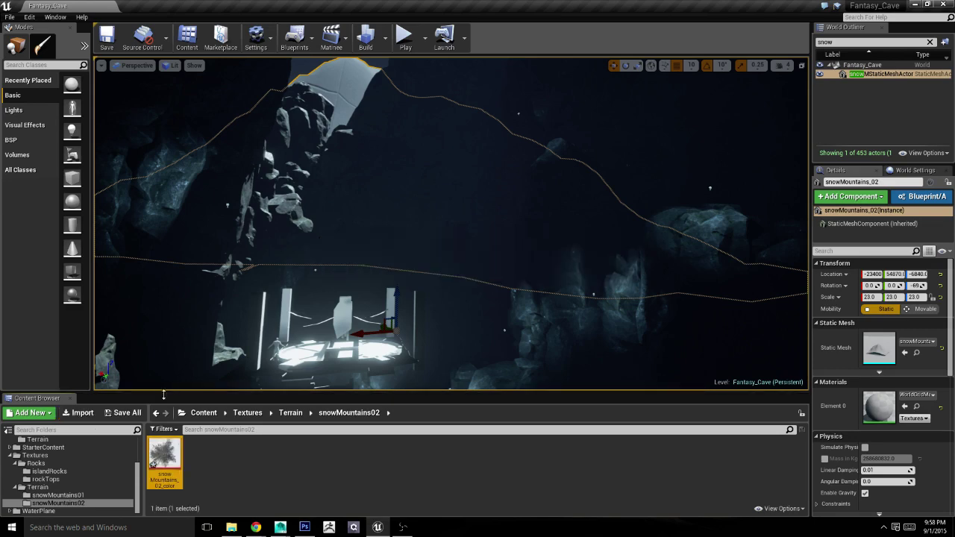
# Step: Import snowMountains_02_normal from the Terrain Normal texture folder
pyautogui.click(79, 413)
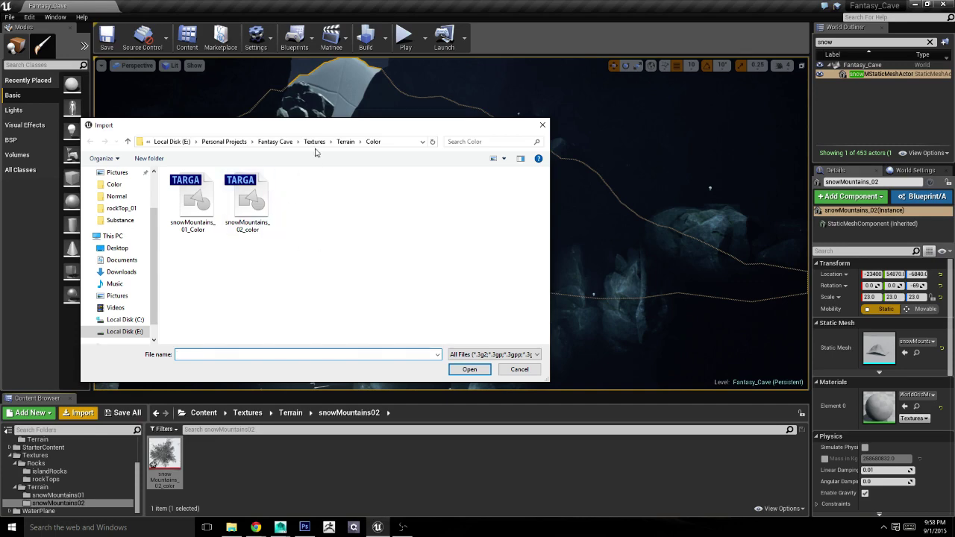
pyautogui.click(341, 141)
pyautogui.doubleClick(283, 197)
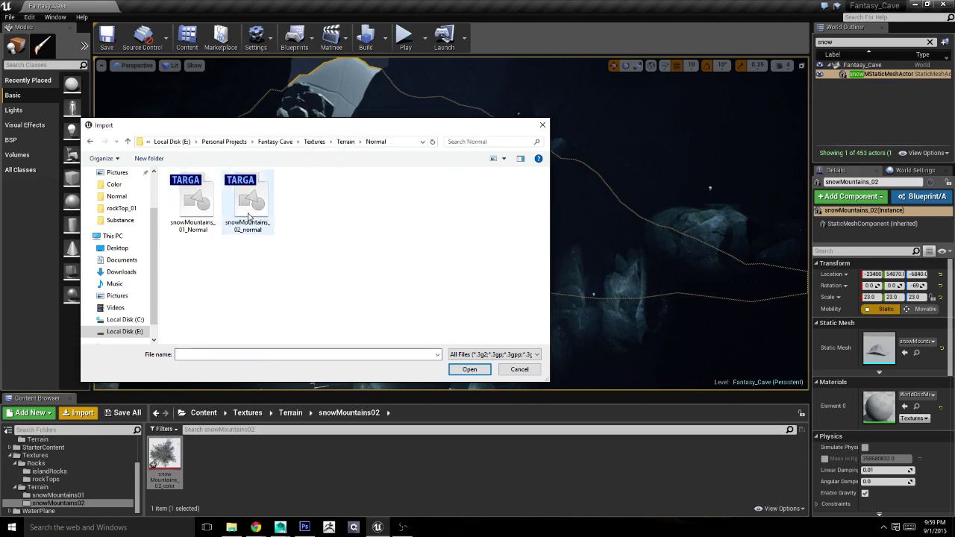
pyautogui.doubleClick(267, 222)
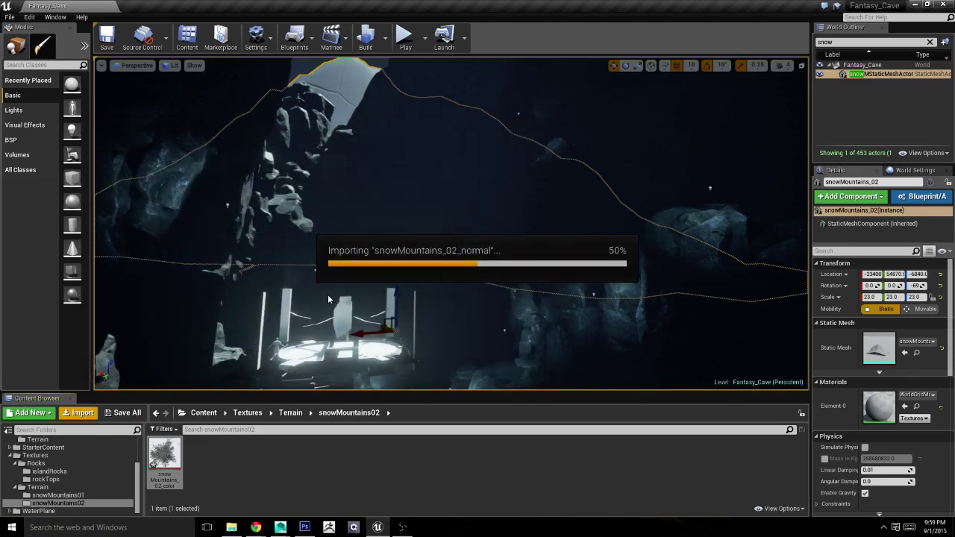
# Step: Save the two newly imported textures
pyautogui.click(123, 412)
pyautogui.click(566, 354)
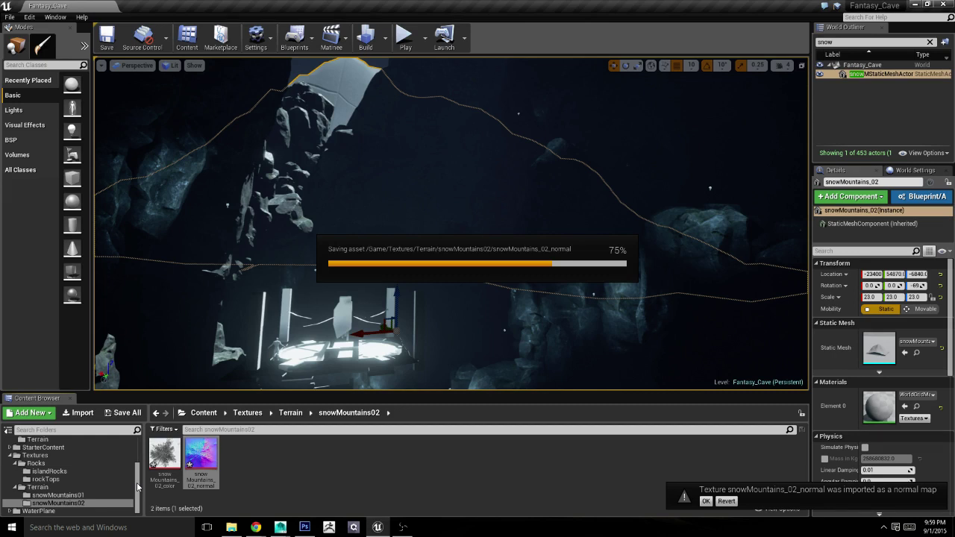
pyautogui.scroll(2, 138, 479)
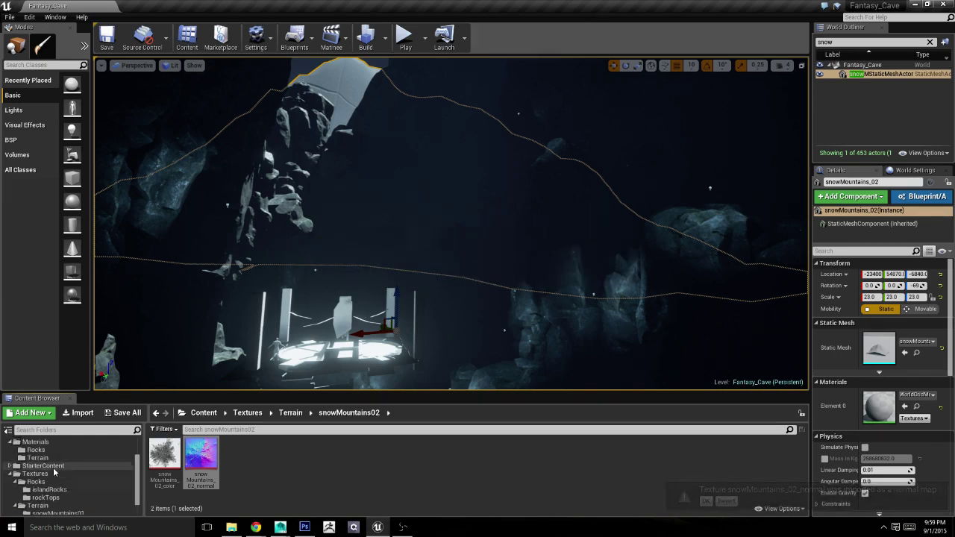
# Step: Browse to Materials/Terrain and inspect the existing snowMountains_01_MAT material
pyautogui.click(44, 465)
pyautogui.click(37, 457)
pyautogui.click(154, 456)
pyautogui.doubleClick(155, 457)
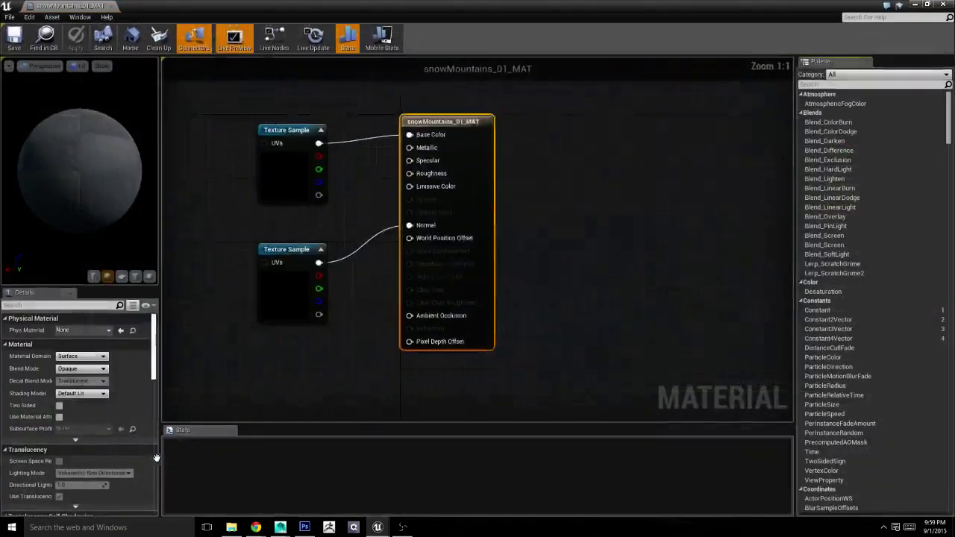
pyautogui.click(944, 5)
# Step: Create a new material named snowMountains_02_MAT in Materials/Terrain and open it
pyautogui.rightClick(348, 449)
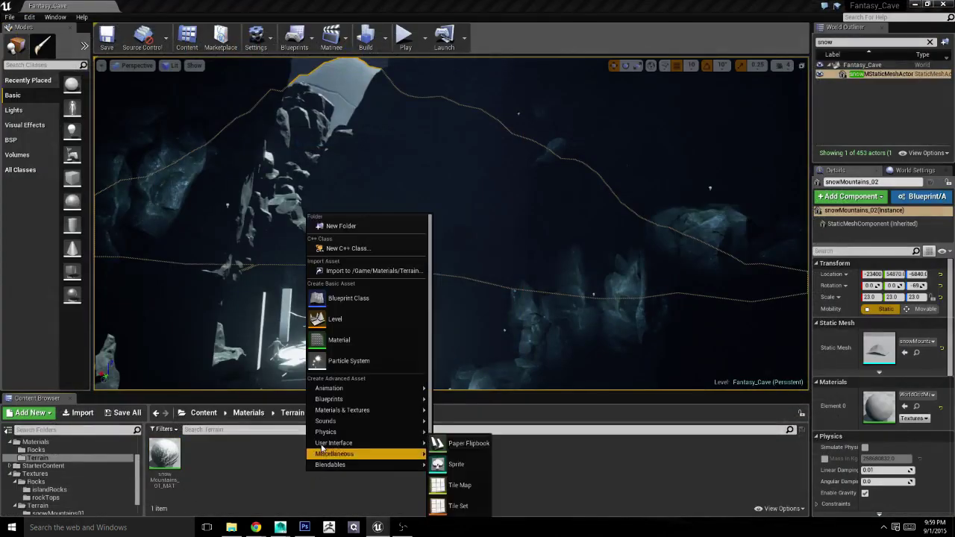
pyautogui.click(346, 338)
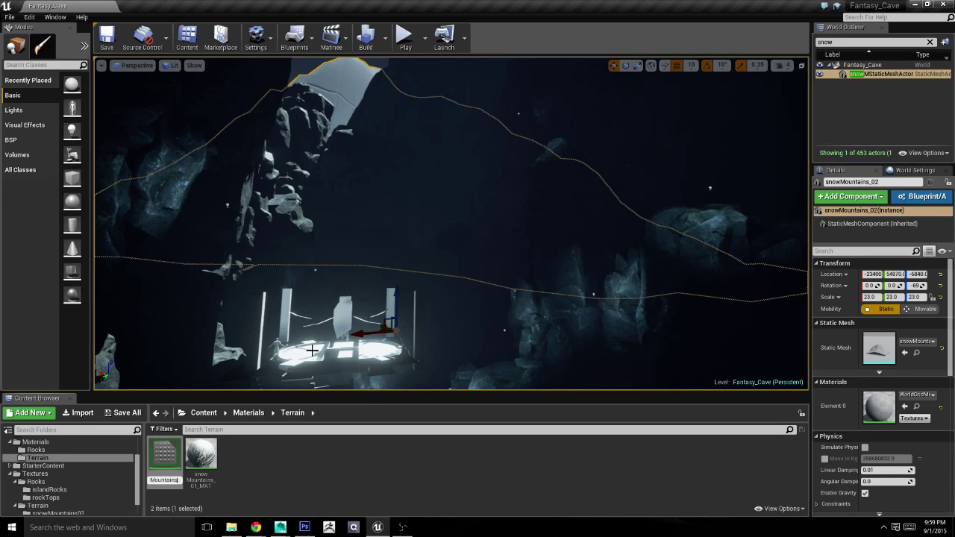
pyautogui.write('MAT')
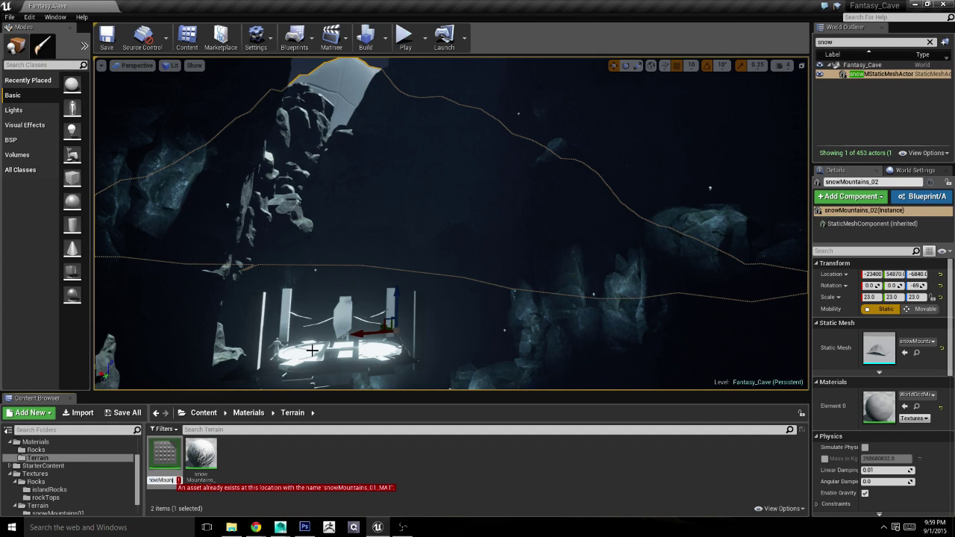
pyautogui.write('2')
pyautogui.press('Return')
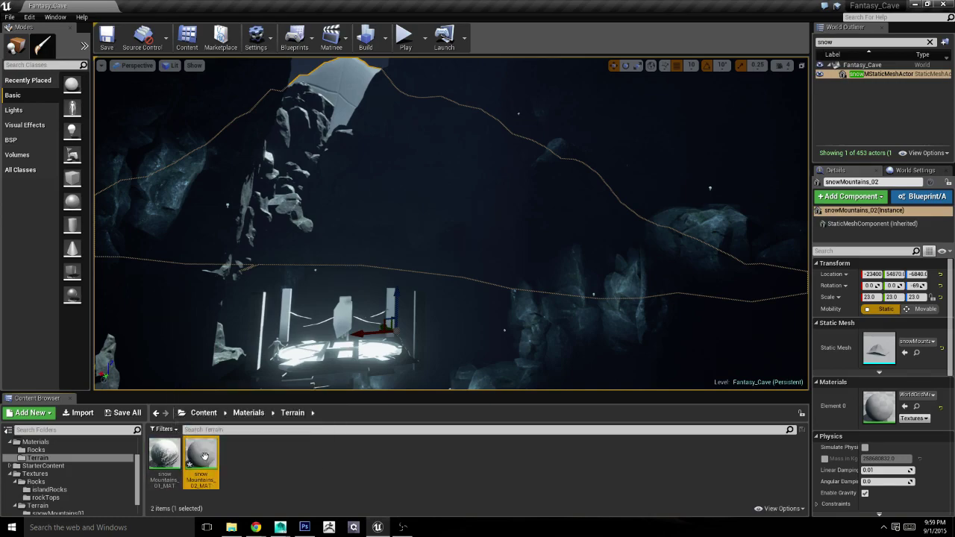
pyautogui.doubleClick(200, 459)
# Step: Float and enlarge the Material Editor window, then browse to the Terrain textures folder
pyautogui.doubleClick(69, 11)
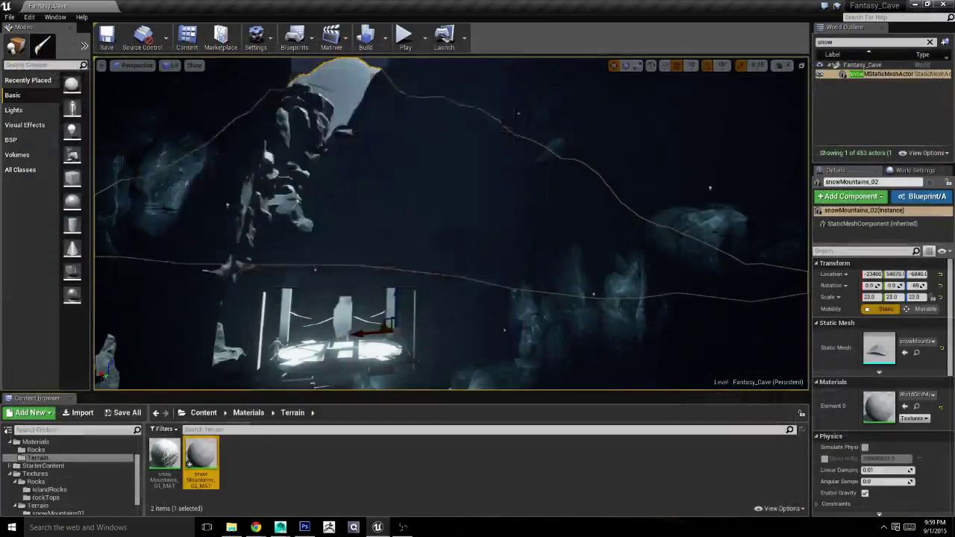
pyautogui.moveTo(526, 304); pyautogui.dragTo(673, 388)
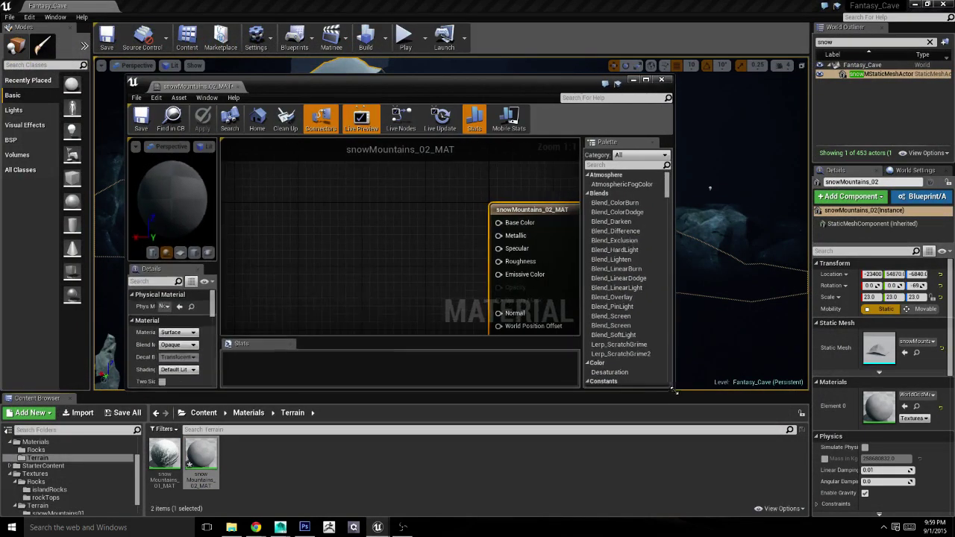
pyautogui.moveTo(140, 472); pyautogui.dragTo(140, 485)
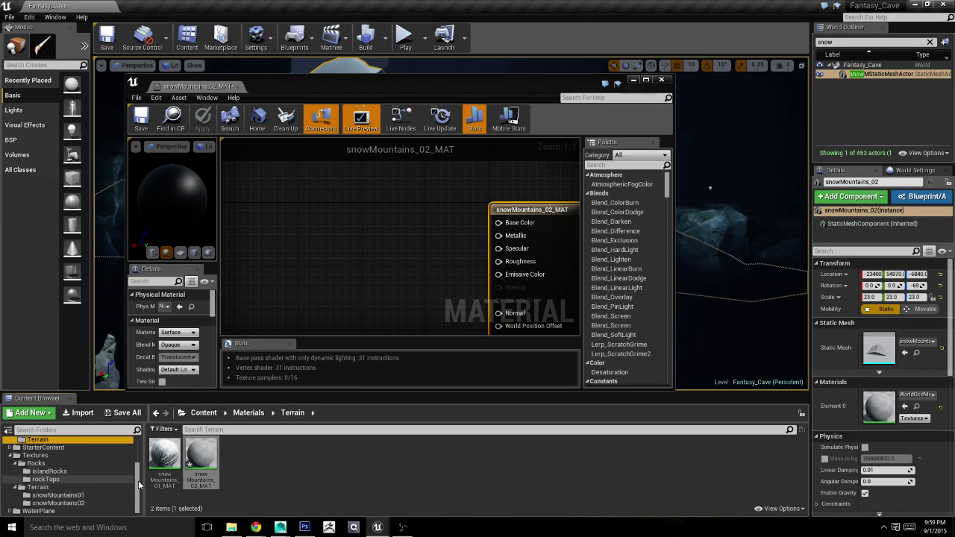
pyautogui.moveTo(139, 485)
pyautogui.mouseDown()
pyautogui.moveTo(137, 459)
pyautogui.moveTo(138, 472)
pyautogui.mouseUp()
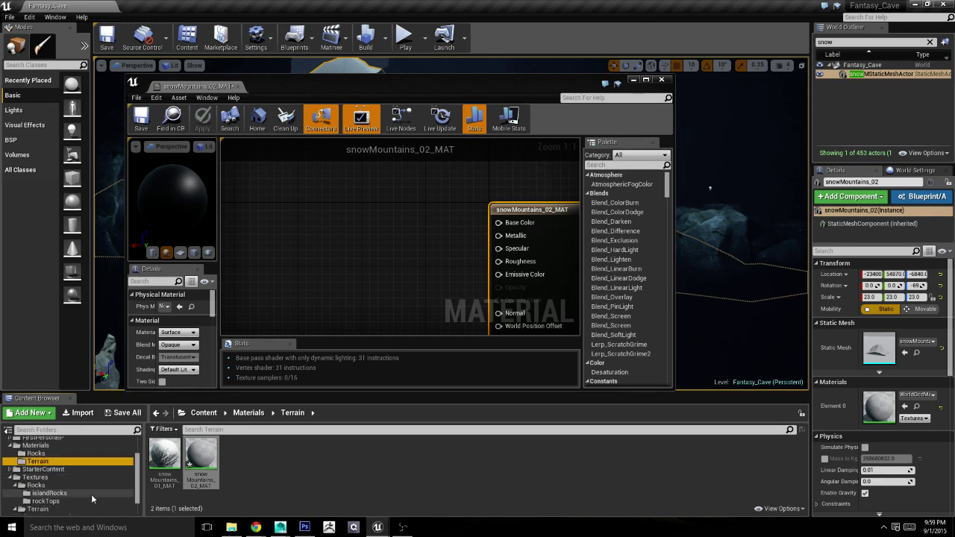
pyautogui.click(74, 512)
# Step: Bring the snowMountains_02 color and normal textures into the graph as two separate nodes
pyautogui.doubleClick(202, 457)
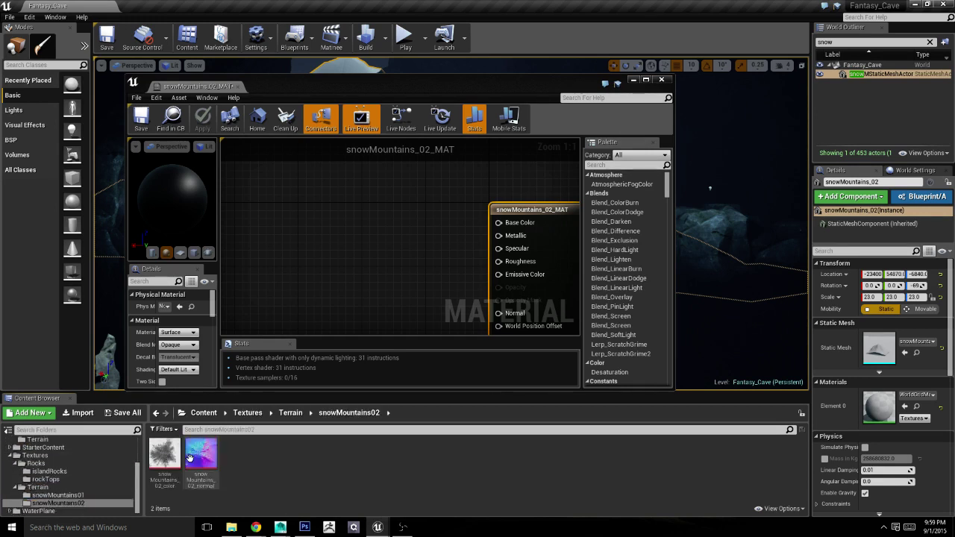
pyautogui.click(178, 454)
pyautogui.keyDown('ctrl'); pyautogui.click(200, 456); pyautogui.keyUp('ctrl')
pyautogui.moveTo(200, 456)
pyautogui.mouseDown()
pyautogui.moveTo(336, 288)
pyautogui.moveTo(291, 209)
pyautogui.mouseUp()
pyautogui.moveTo(393, 315); pyautogui.dragTo(392, 235)
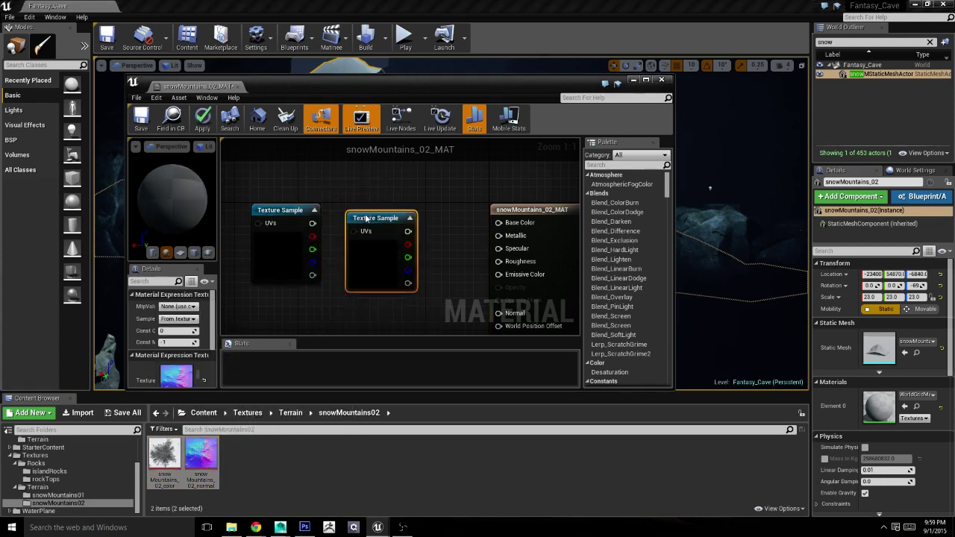
pyautogui.click(311, 222)
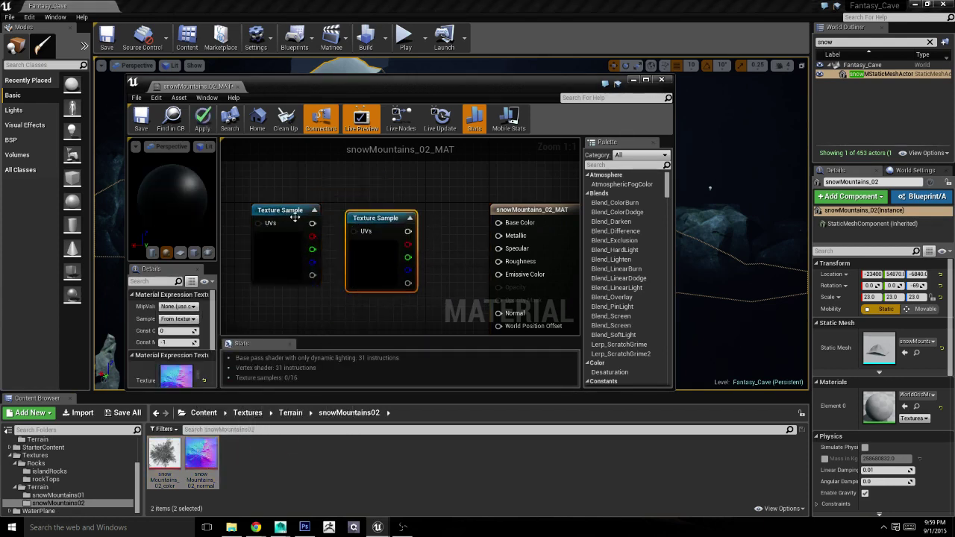
pyautogui.moveTo(310, 222); pyautogui.dragTo(498, 222)
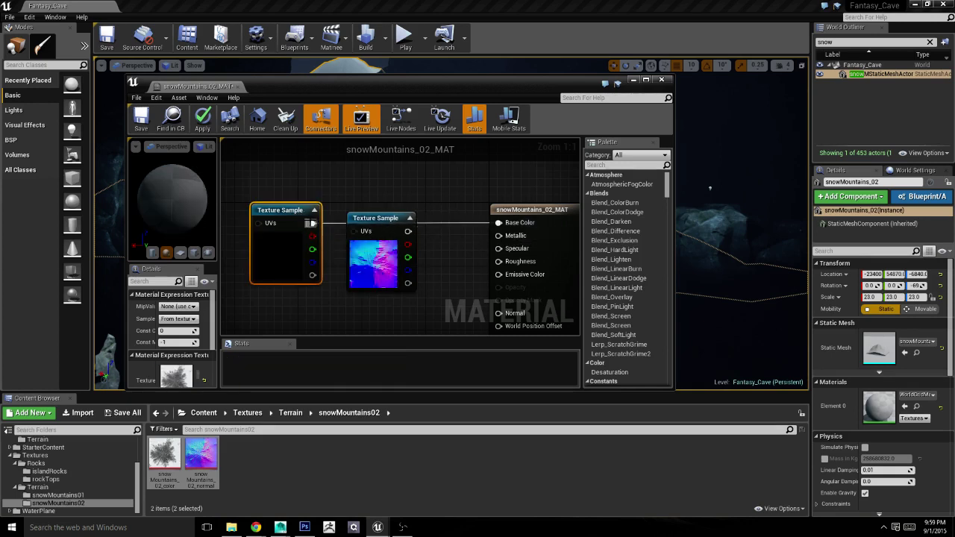
# Step: Wire color RGB to Base Color and normal RGB to Normal, save and close
pyautogui.moveTo(291, 212); pyautogui.dragTo(363, 164)
pyautogui.moveTo(372, 218)
pyautogui.mouseDown()
pyautogui.moveTo(341, 274)
pyautogui.moveTo(501, 255)
pyautogui.moveTo(498, 313)
pyautogui.mouseUp()
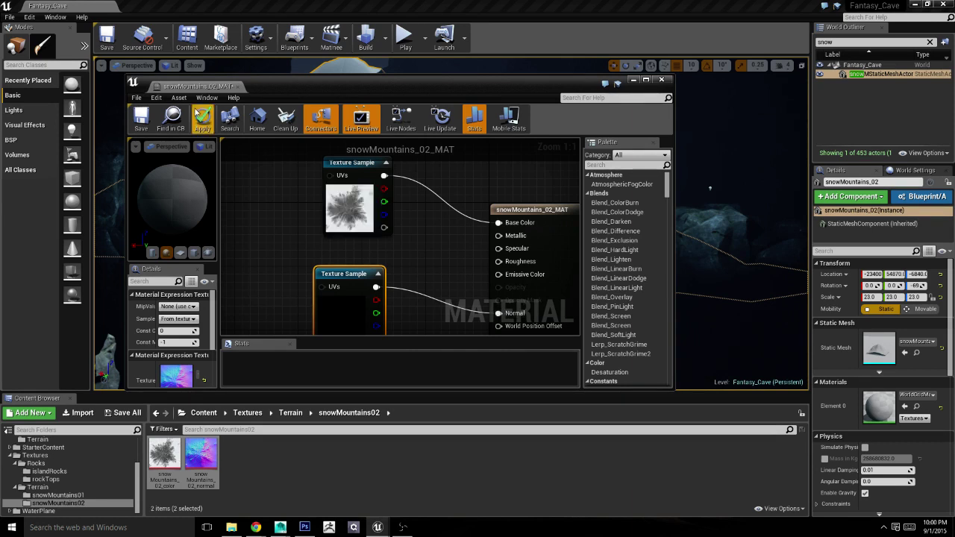
pyautogui.click(140, 120)
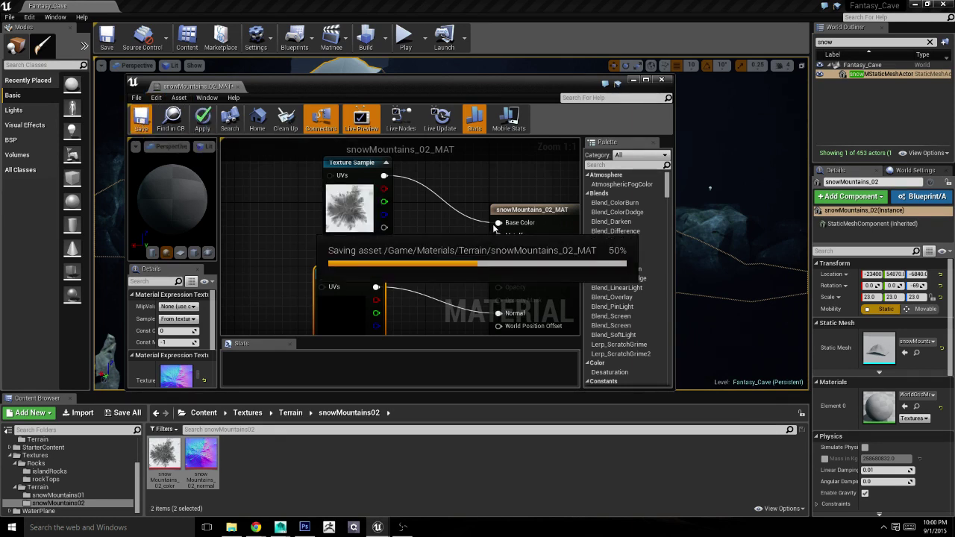
pyautogui.click(661, 80)
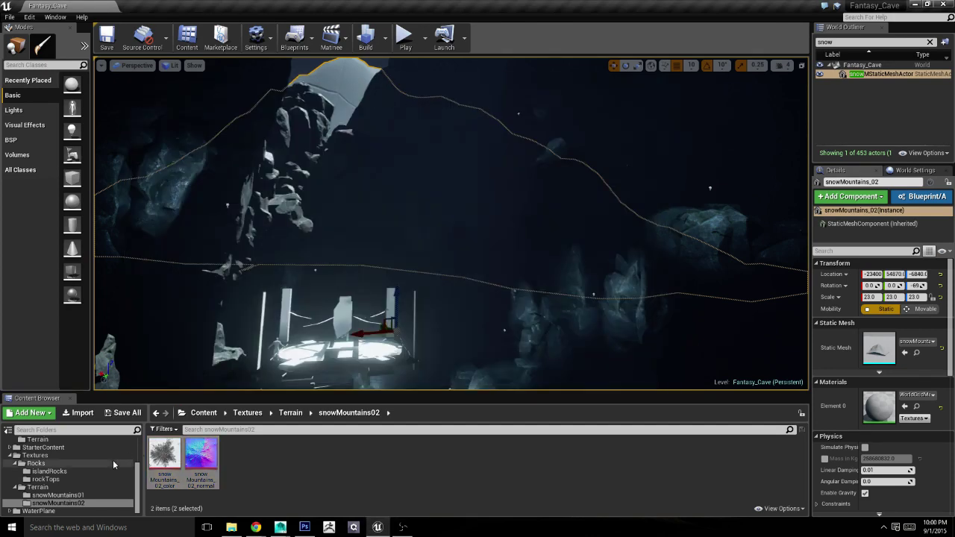
# Step: Drag snowMountains_02_MAT from Materials/Terrain onto the mountain's Element 0 slot, then deselect
pyautogui.scroll(3, 131, 470)
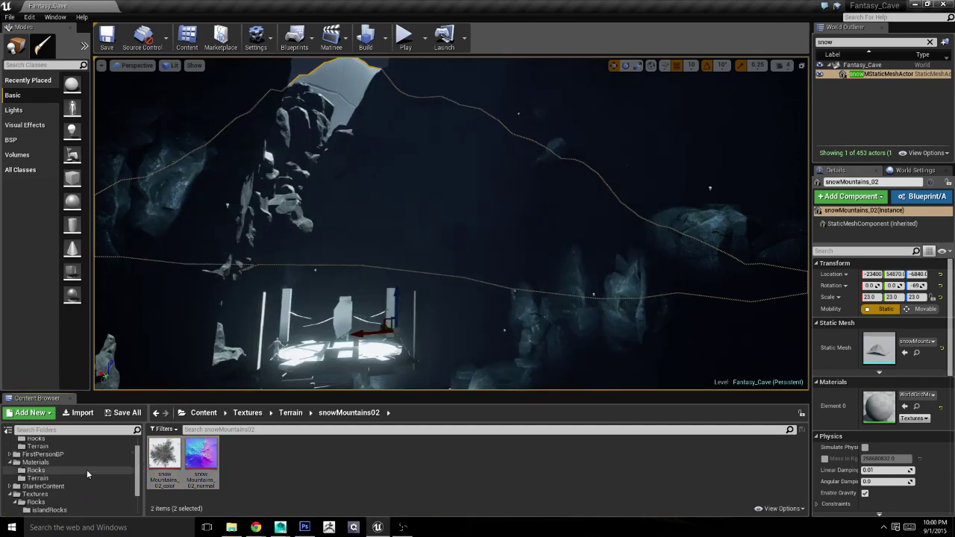
pyautogui.click(37, 477)
pyautogui.moveTo(201, 453); pyautogui.dragTo(333, 68)
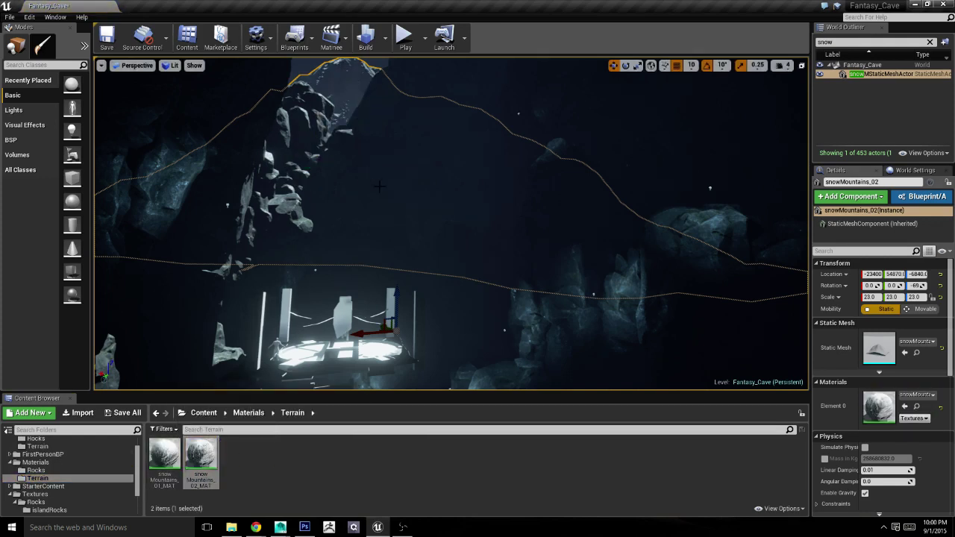
pyautogui.moveTo(364, 182)
pyautogui.mouseDown(button='right')
pyautogui.moveTo(343, 186)
pyautogui.moveTo(344, 164)
pyautogui.mouseUp(button='right')
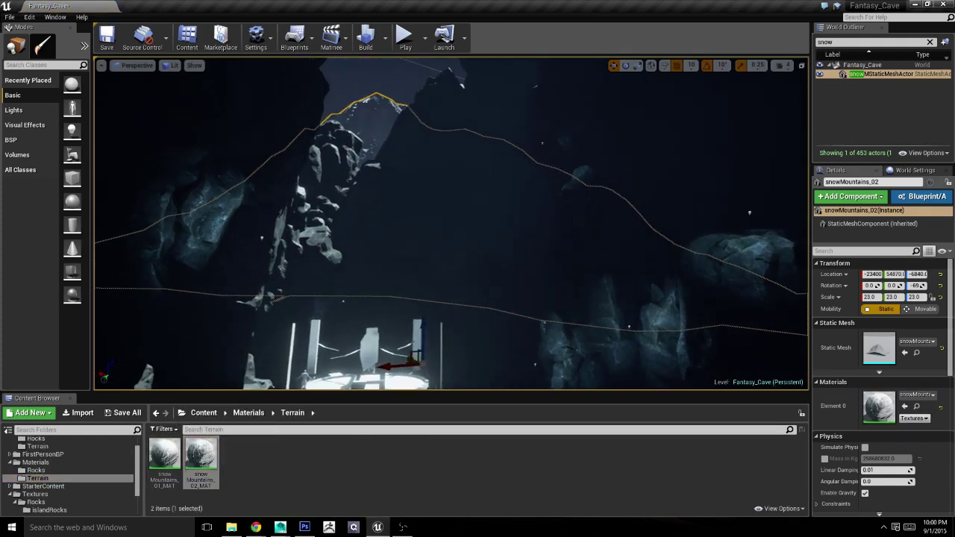
pyautogui.click(349, 81)
pyautogui.moveTo(349, 81)
pyautogui.mouseDown(button='right')
pyautogui.moveTo(321, 71)
pyautogui.moveTo(328, 97)
pyautogui.moveTo(344, 97)
pyautogui.mouseUp(button='right')
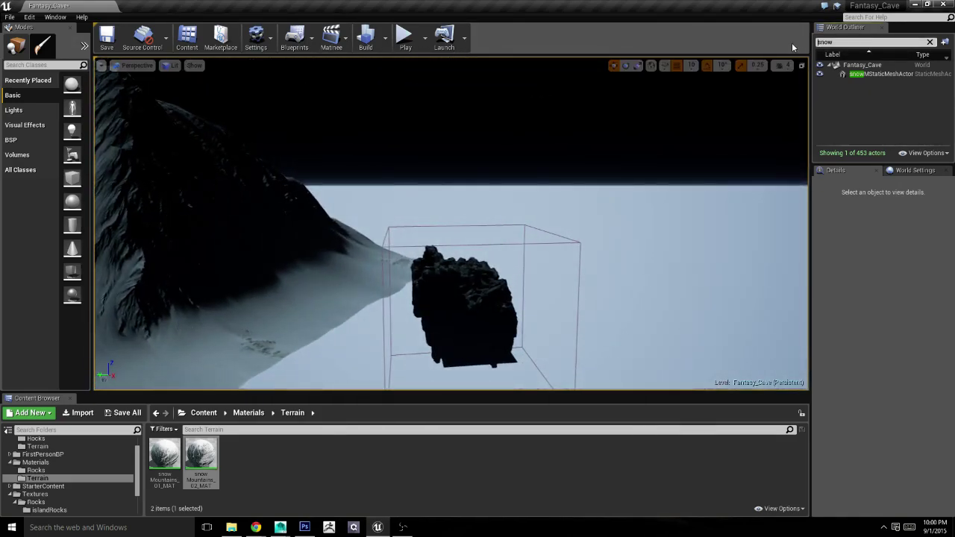
pyautogui.press('Escape')
pyautogui.write('di')
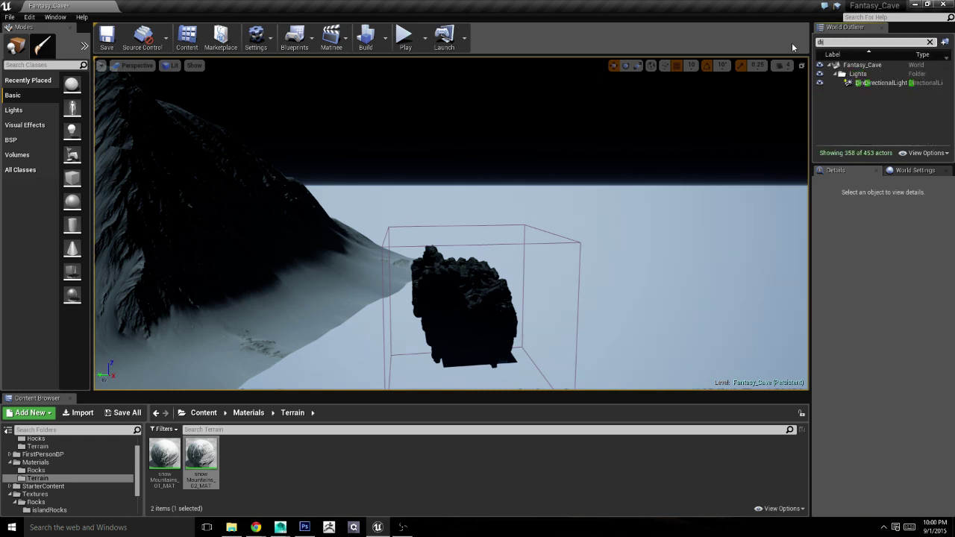
pyautogui.write('re')
pyautogui.click(880, 83)
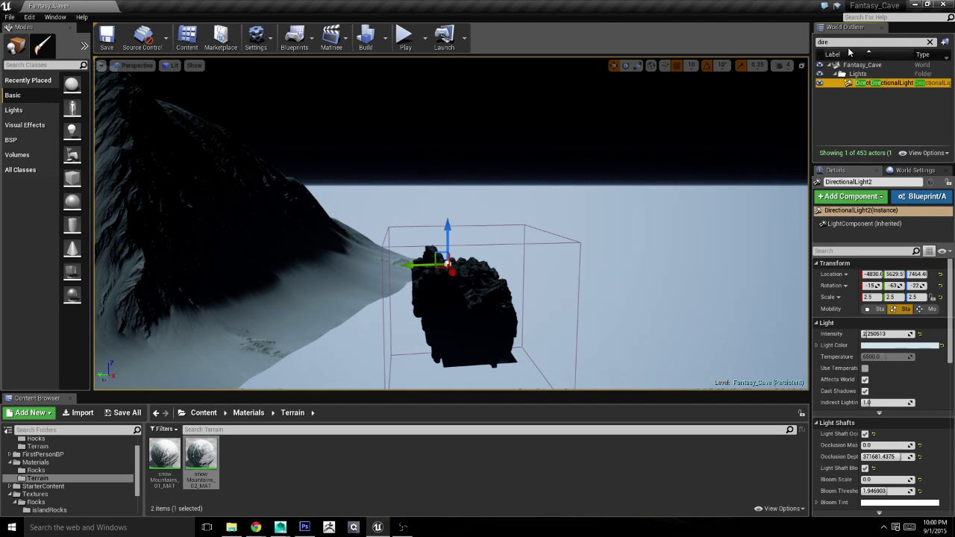
pyautogui.click(929, 42)
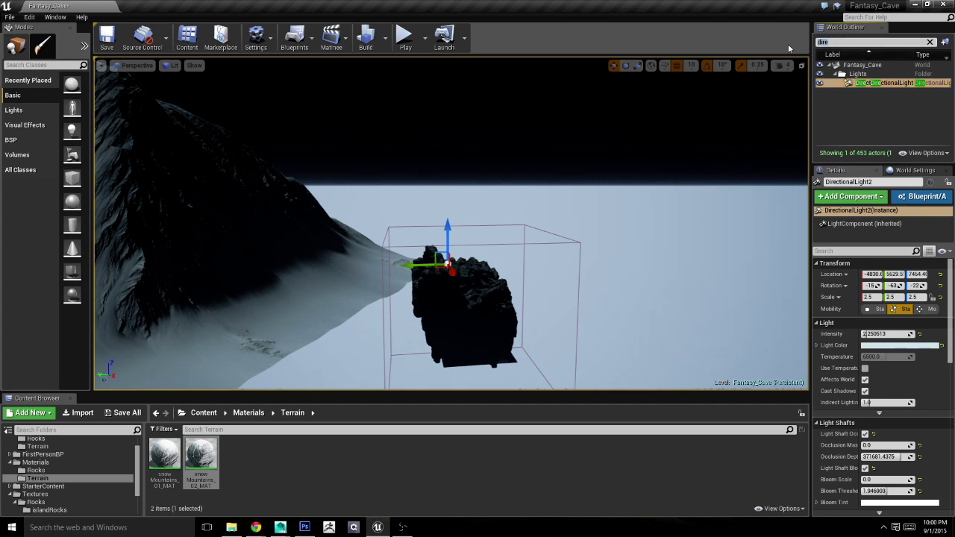
pyautogui.click(34, 110)
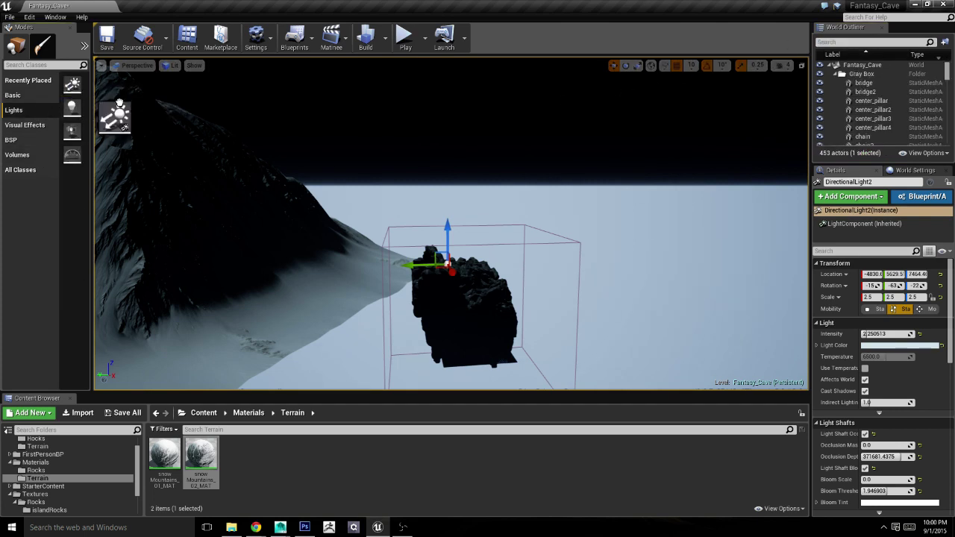
pyautogui.moveTo(72, 85)
pyautogui.mouseDown()
pyautogui.moveTo(399, 222)
pyautogui.moveTo(427, 217)
pyautogui.mouseUp()
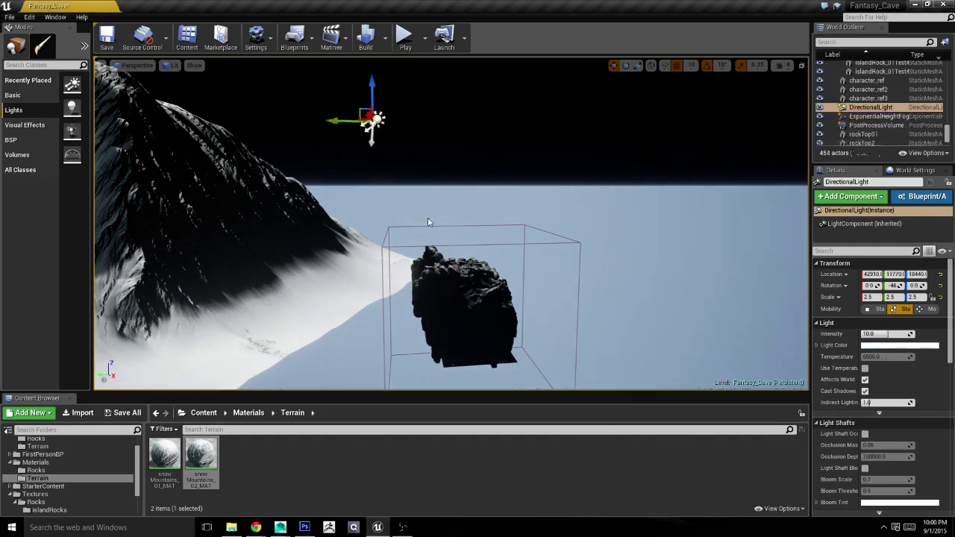
pyautogui.moveTo(428, 217); pyautogui.dragTo(328, 224, button='right')
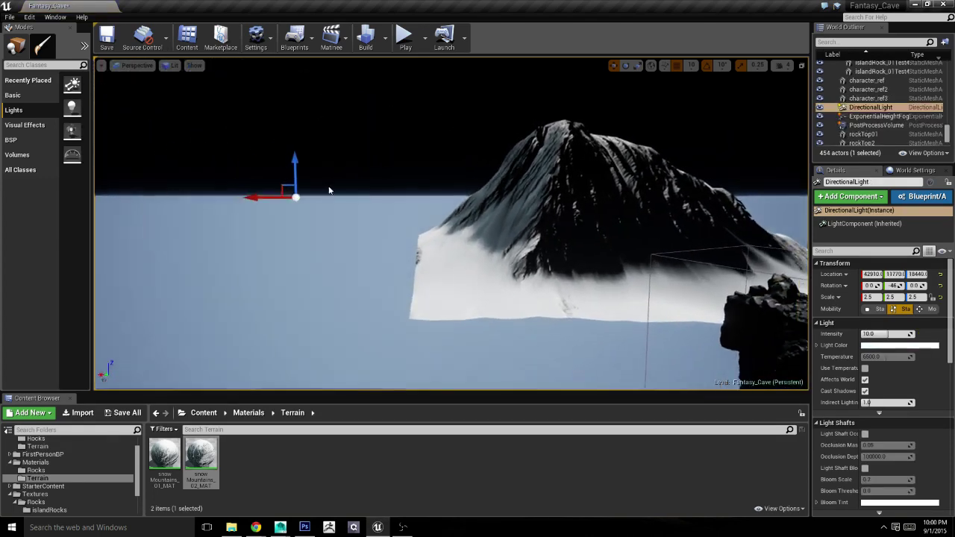
pyautogui.moveTo(257, 196); pyautogui.dragTo(805, 182)
pyautogui.moveTo(602, 157); pyautogui.dragTo(602, 156, button='right')
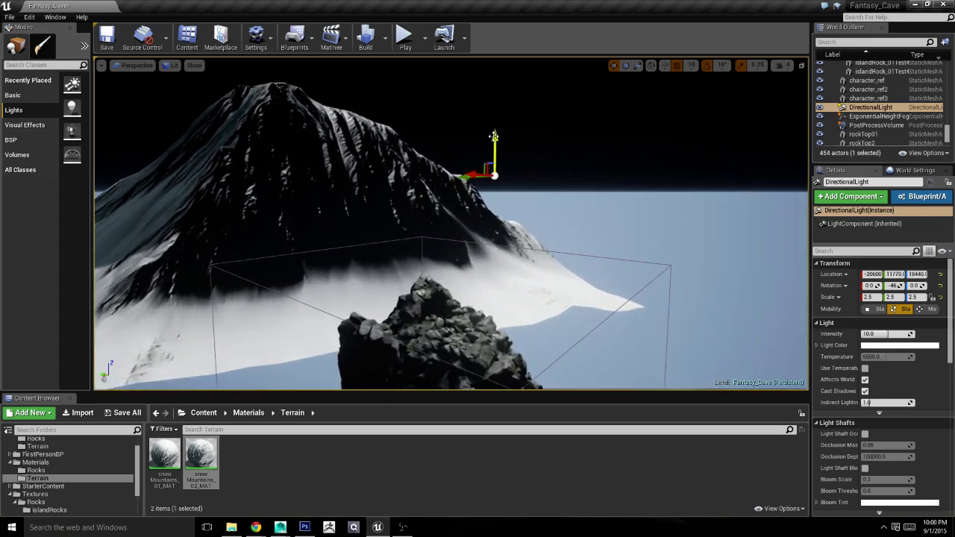
pyautogui.moveTo(491, 176)
pyautogui.mouseDown()
pyautogui.moveTo(504, 264)
pyautogui.moveTo(514, 274)
pyautogui.mouseUp()
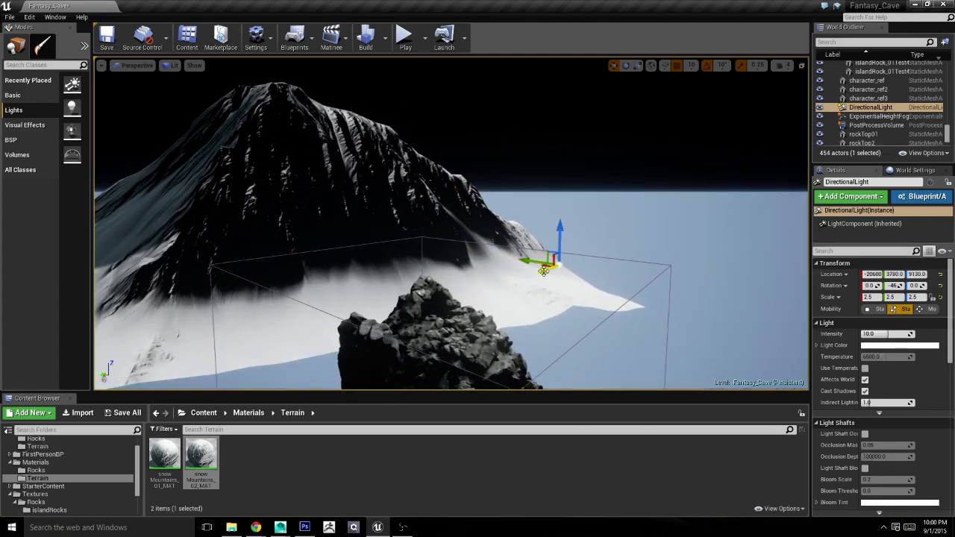
pyautogui.moveTo(514, 274); pyautogui.dragTo(514, 275, button='right')
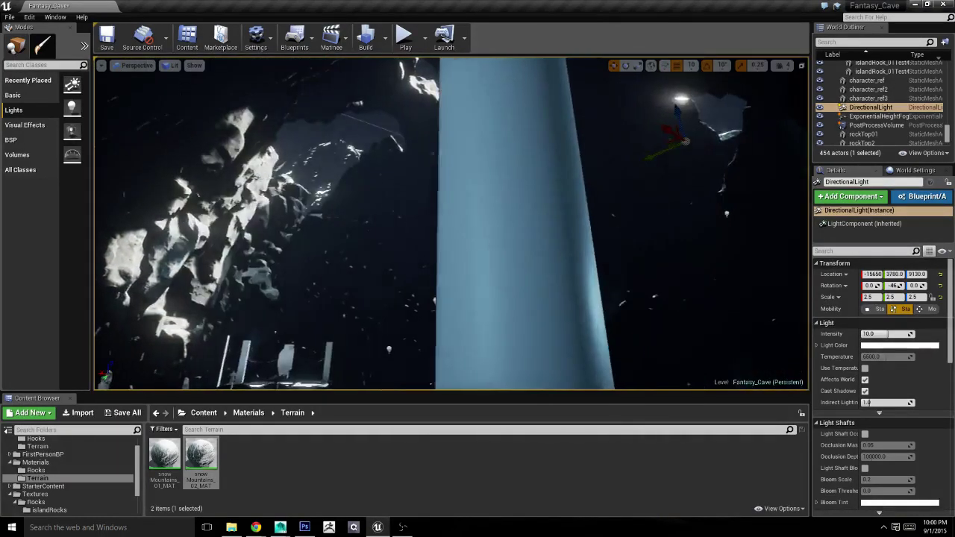
pyautogui.moveTo(760, 149)
pyautogui.mouseDown()
pyautogui.moveTo(716, 132)
pyautogui.moveTo(713, 179)
pyautogui.mouseUp()
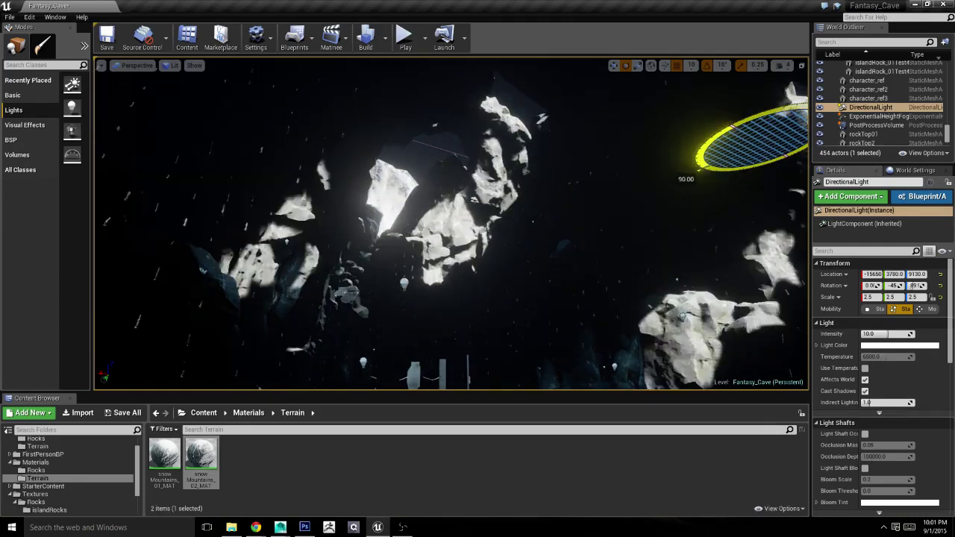
pyautogui.moveTo(737, 179); pyautogui.dragTo(704, 130)
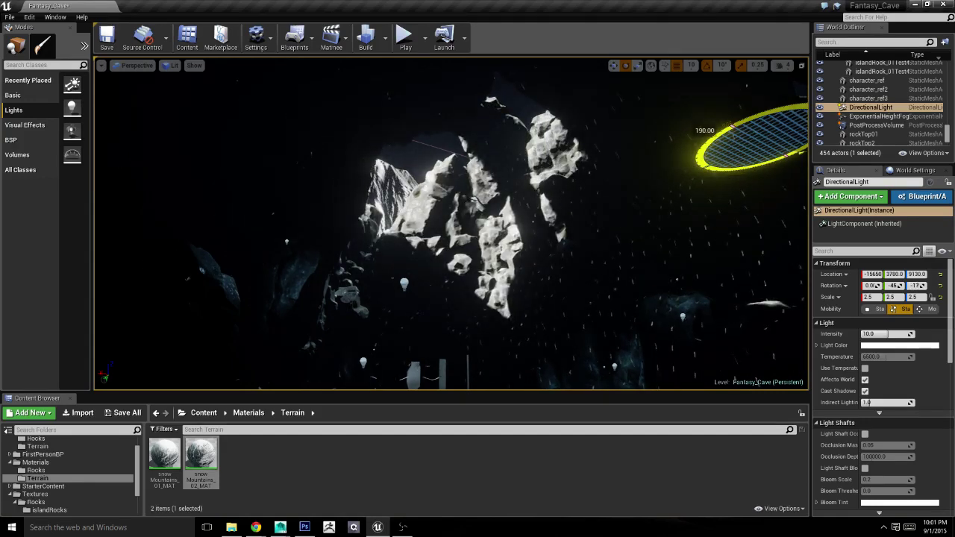
pyautogui.moveTo(704, 130); pyautogui.dragTo(751, 178)
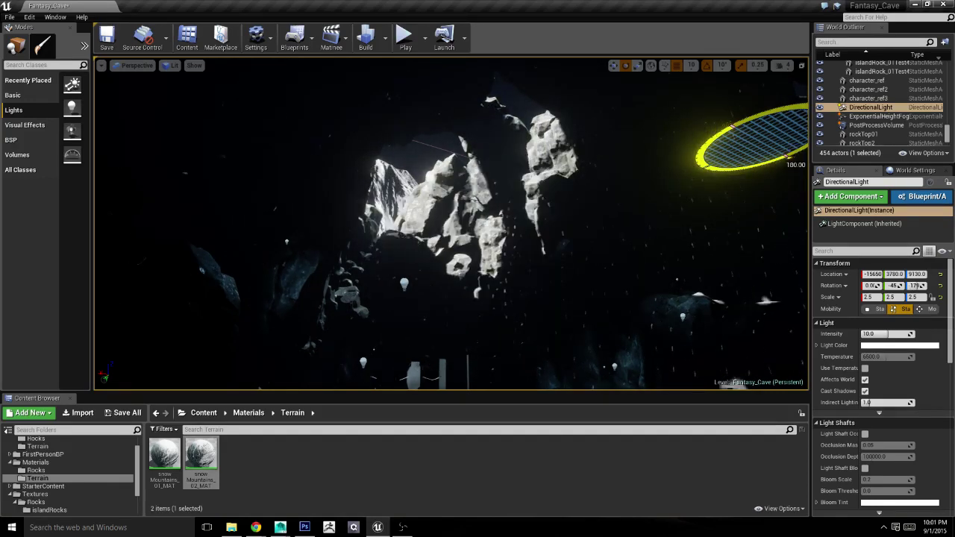
# Step: Delete the new directional light, rebuild Fantasy_Cave lighting, and close the results log
pyautogui.press('Delete')
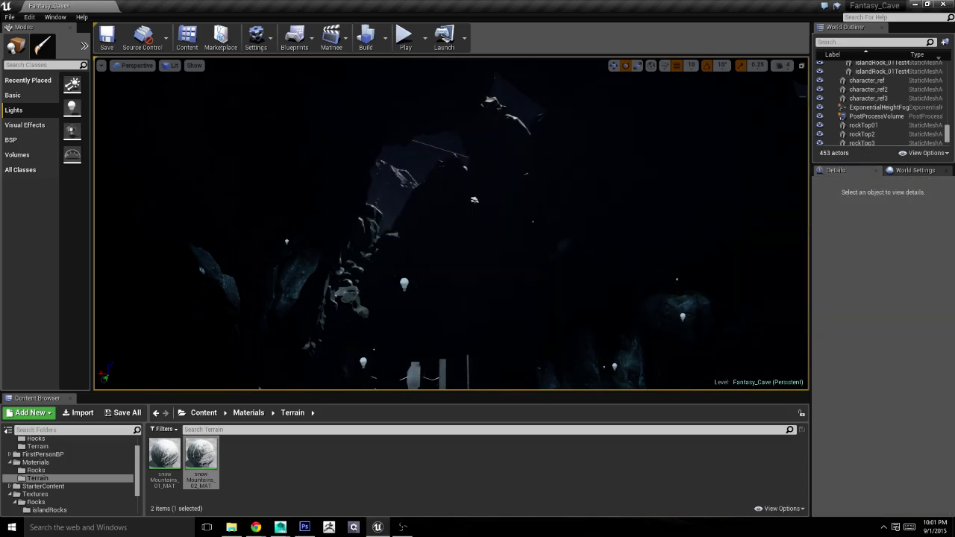
pyautogui.moveTo(448, 224); pyautogui.dragTo(507, 224, button='right')
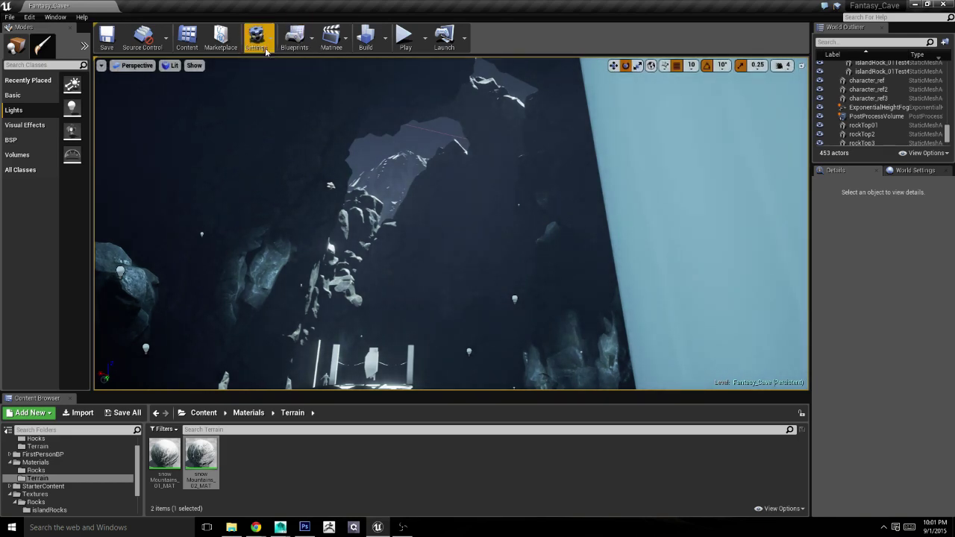
pyautogui.click(361, 49)
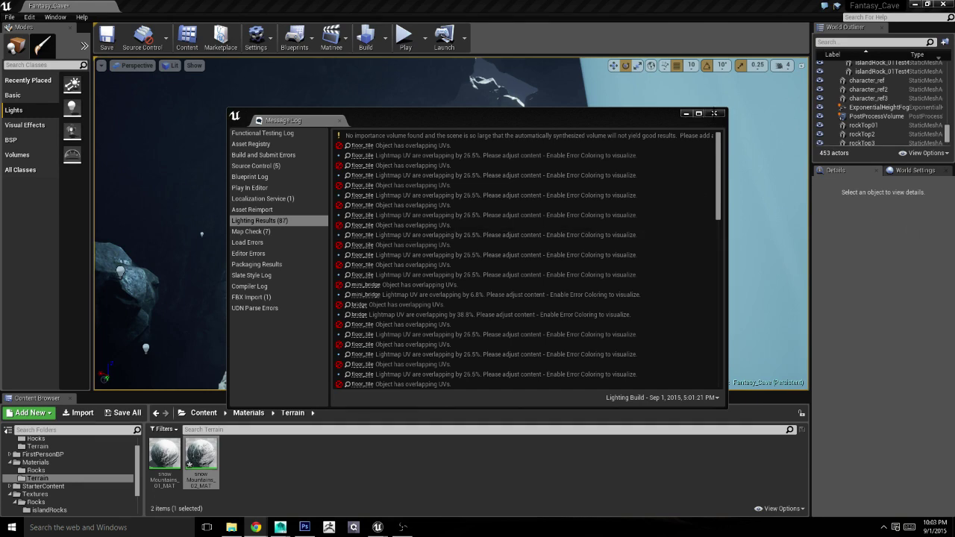
pyautogui.click(713, 114)
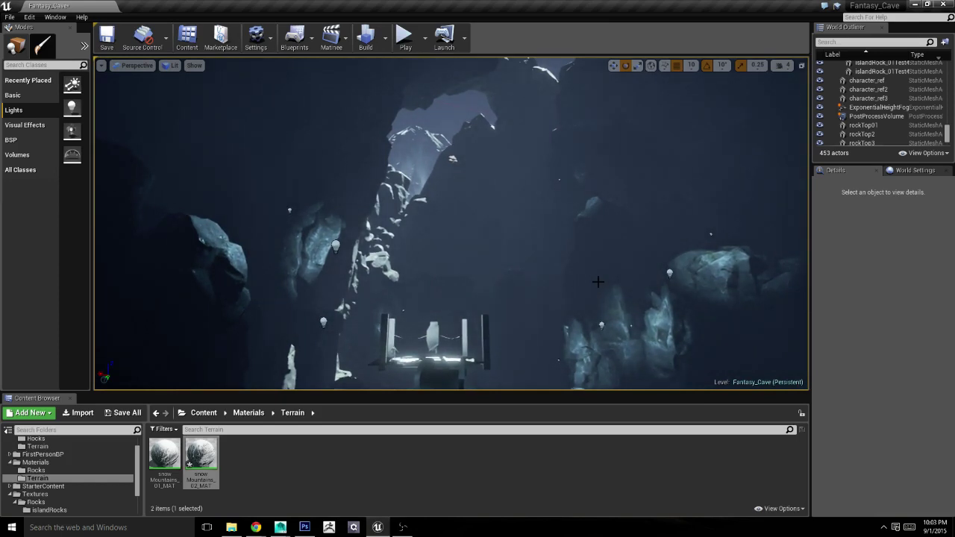
pyautogui.moveTo(597, 281); pyautogui.dragTo(597, 281, button='right')
pyautogui.click(598, 281)
pyautogui.press('Escape')
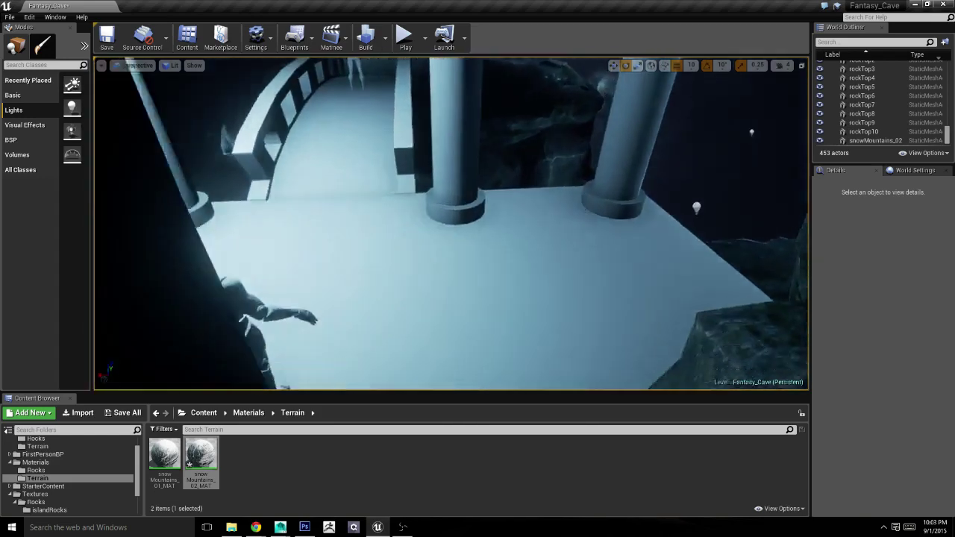
pyautogui.moveTo(520, 135); pyautogui.dragTo(521, 135, button='right')
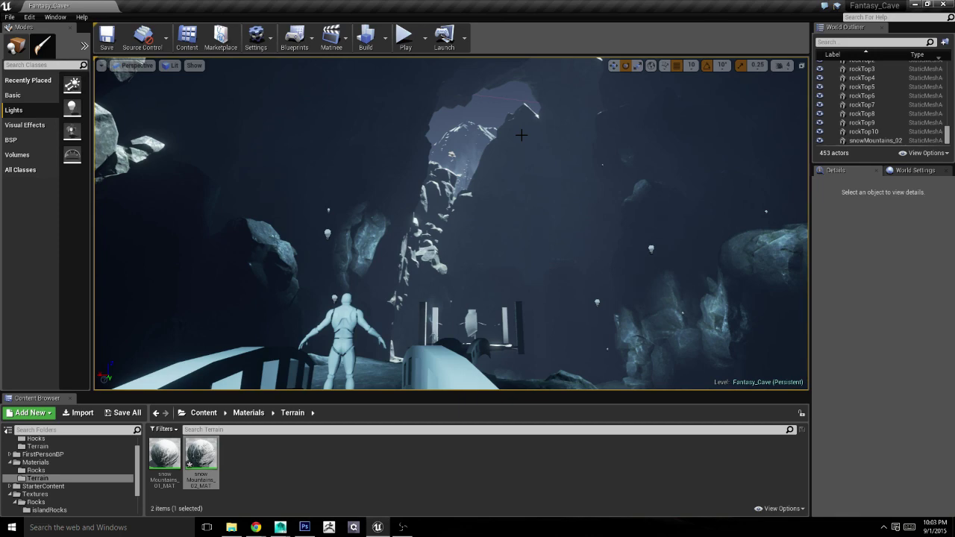
pyautogui.moveTo(520, 134); pyautogui.dragTo(521, 134, button='right')
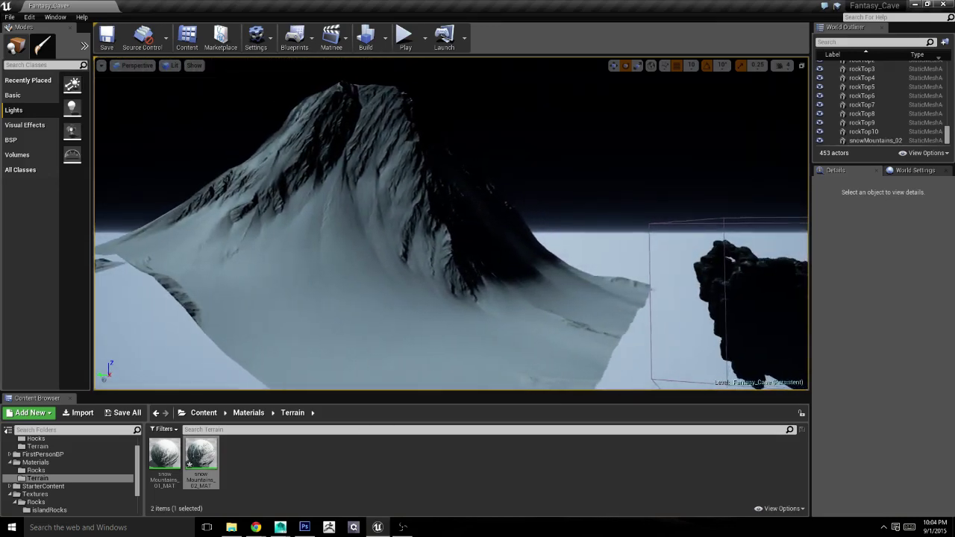
# Step: Save All, saving both the Fantasy_Cave level and snowMountains_02_MAT
pyautogui.moveTo(529, 190); pyautogui.dragTo(529, 190, button='right')
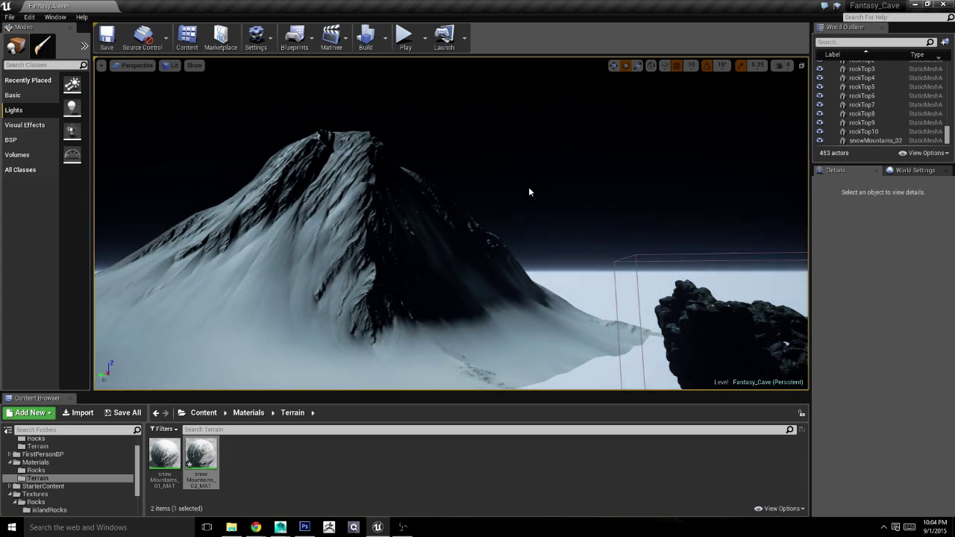
pyautogui.moveTo(528, 191); pyautogui.dragTo(529, 192, button='right')
pyautogui.click(255, 527)
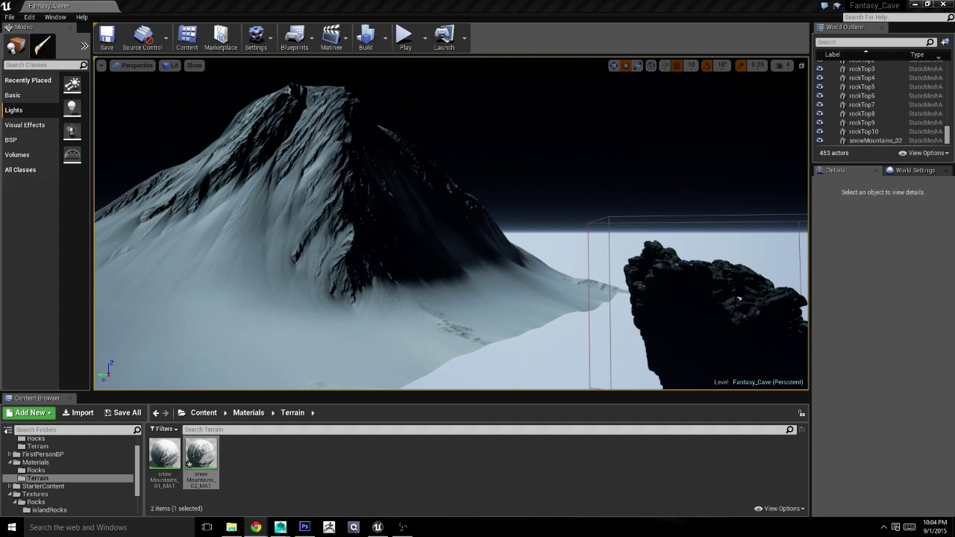
pyautogui.click(133, 415)
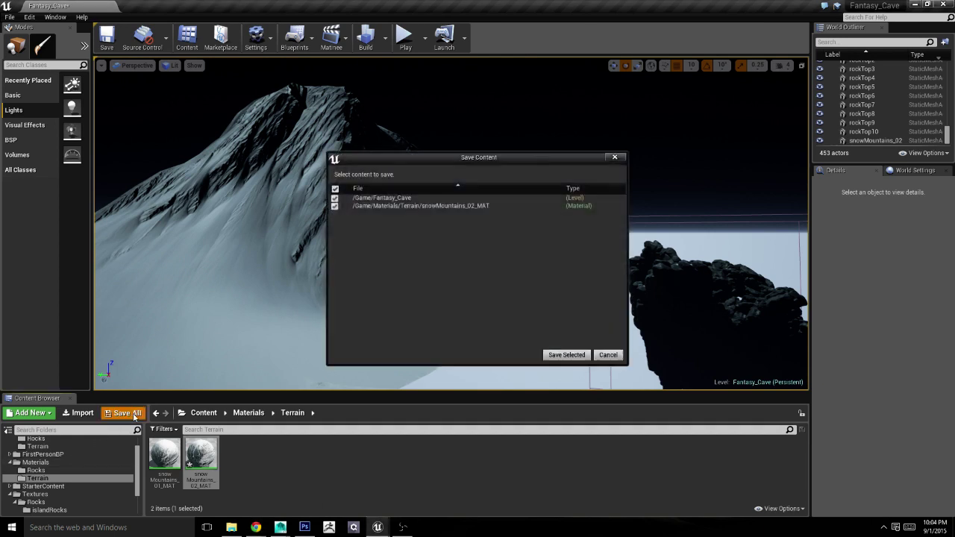
pyautogui.click(566, 355)
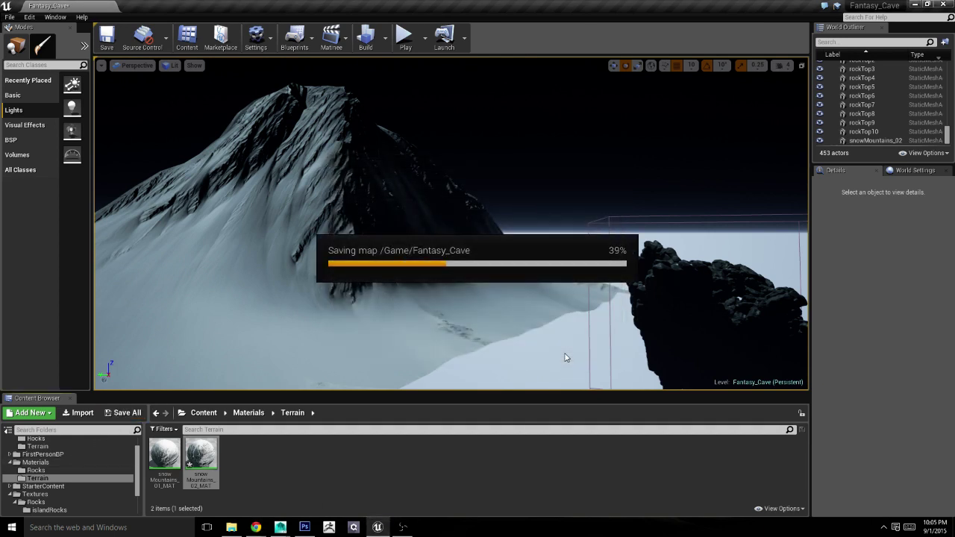